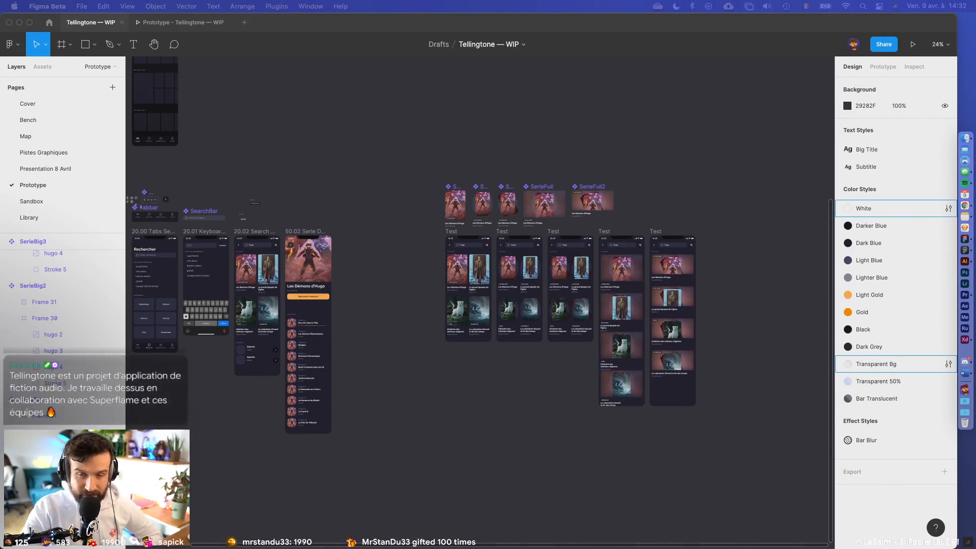
- Look over the search screens and the Test variants of the Hugo search results on the Prototype page
{"action": "scroll", "coordinate": [303, 262], "scroll_direction": "up", "scroll_amount": 10}
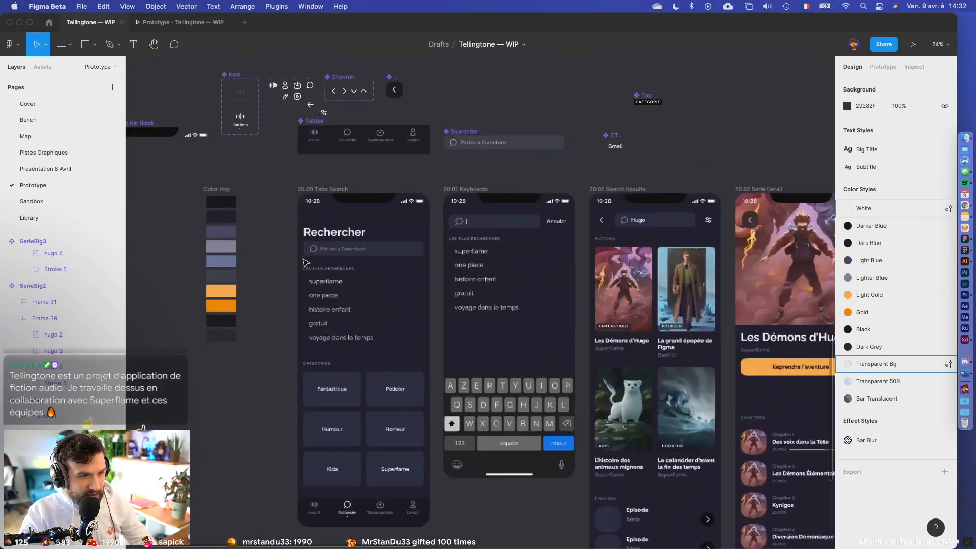
{"action": "scroll", "coordinate": [457, 290], "scroll_direction": "down", "scroll_amount": 4}
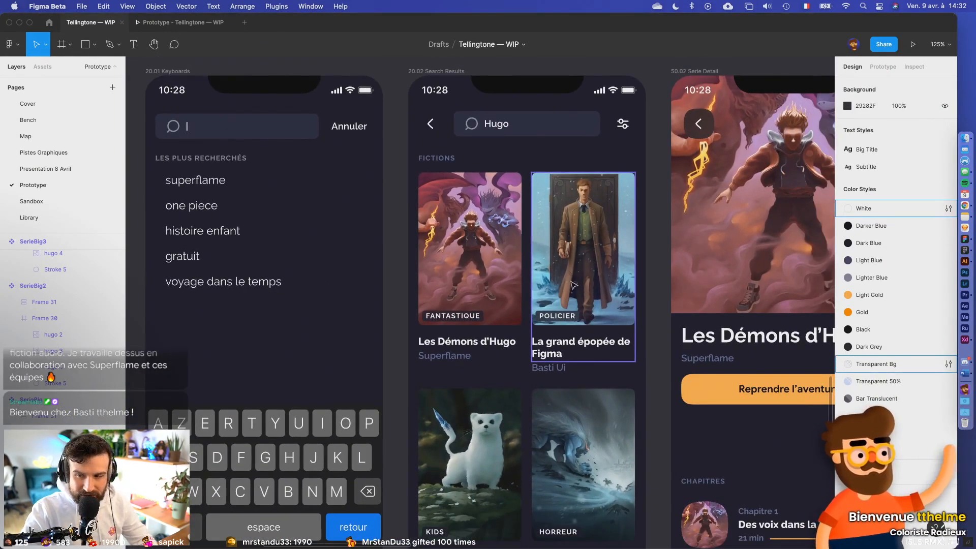
{"action": "scroll", "coordinate": [576, 312], "scroll_direction": "right", "scroll_amount": 15}
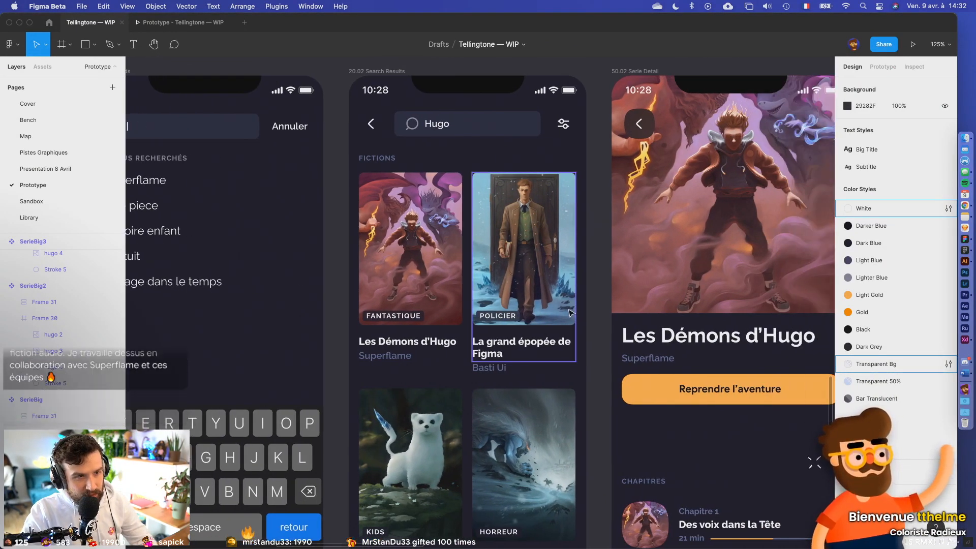
{"action": "scroll", "coordinate": [570, 315], "scroll_direction": "down", "scroll_amount": 3}
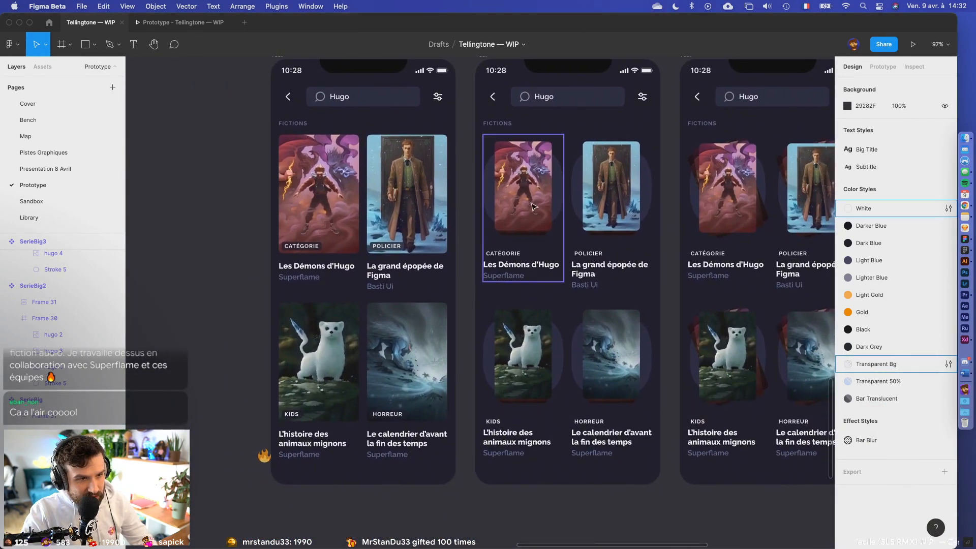
{"action": "scroll", "coordinate": [532, 205], "scroll_direction": "up", "scroll_amount": 5}
{"action": "scroll", "coordinate": [518, 213], "scroll_direction": "down", "scroll_amount": 8}
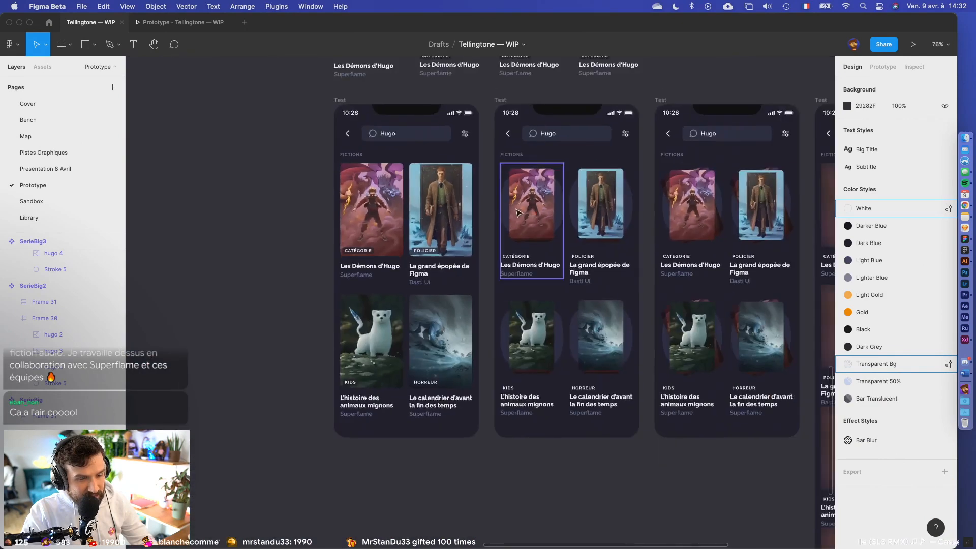
{"action": "scroll", "coordinate": [518, 213], "scroll_direction": "up", "scroll_amount": 5}
- Inspect the background shape, cover image, darkened back layers and frame of the stacked Les Démons d'Hugo card in the second Test screen
{"action": "left_click", "coordinate": [497, 156]}
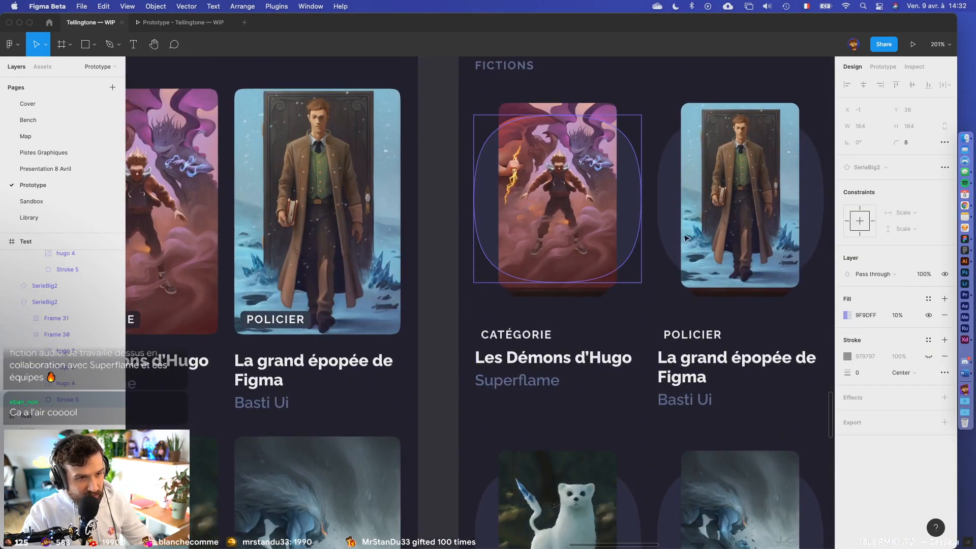
{"action": "scroll", "coordinate": [417, 231], "scroll_direction": "left", "scroll_amount": 5}
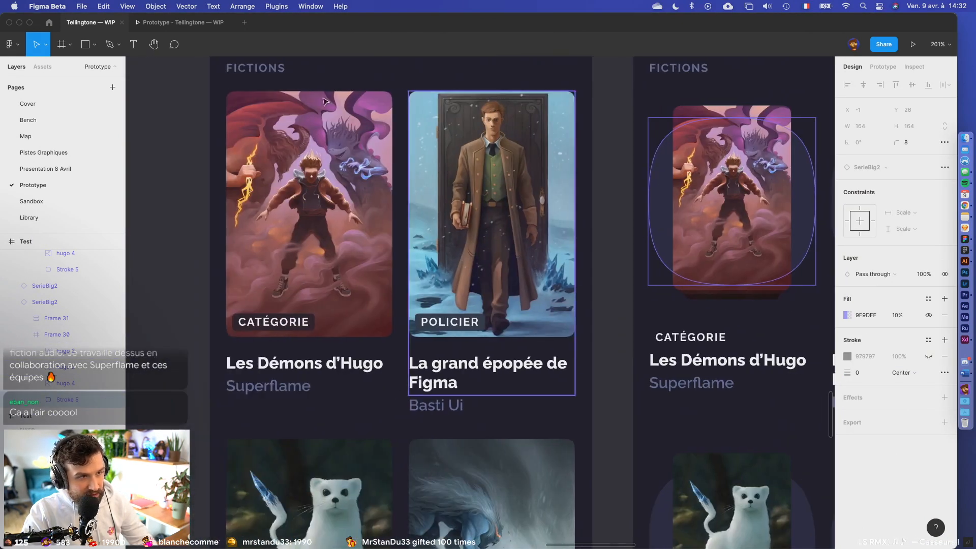
{"action": "scroll", "coordinate": [401, 234], "scroll_direction": "right", "scroll_amount": 5}
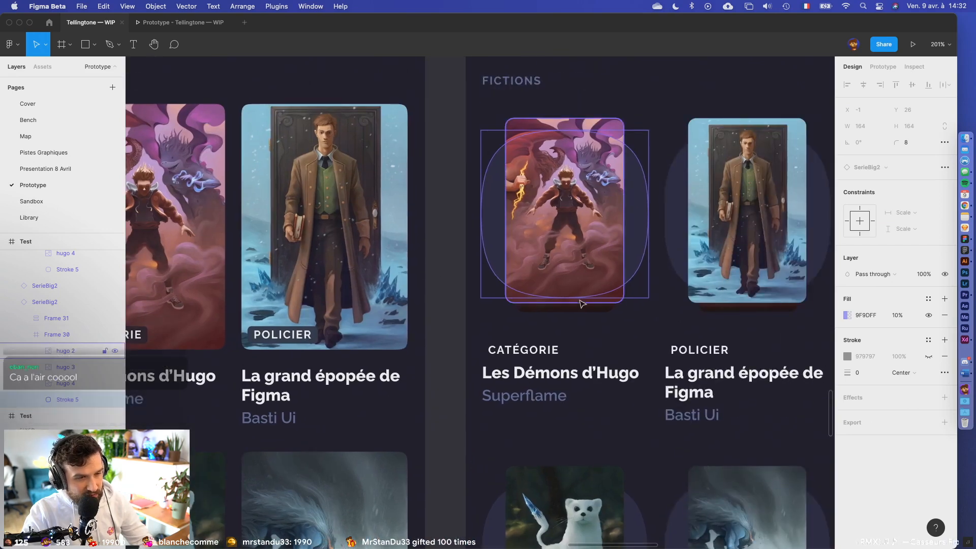
{"action": "left_click", "coordinate": [63, 350]}
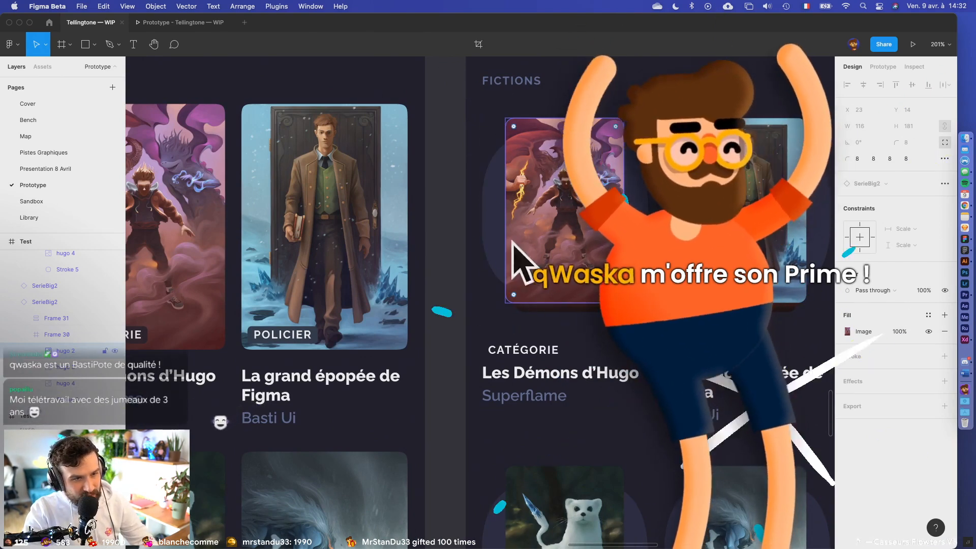
{"action": "scroll", "coordinate": [550, 200], "scroll_direction": "right", "scroll_amount": 3}
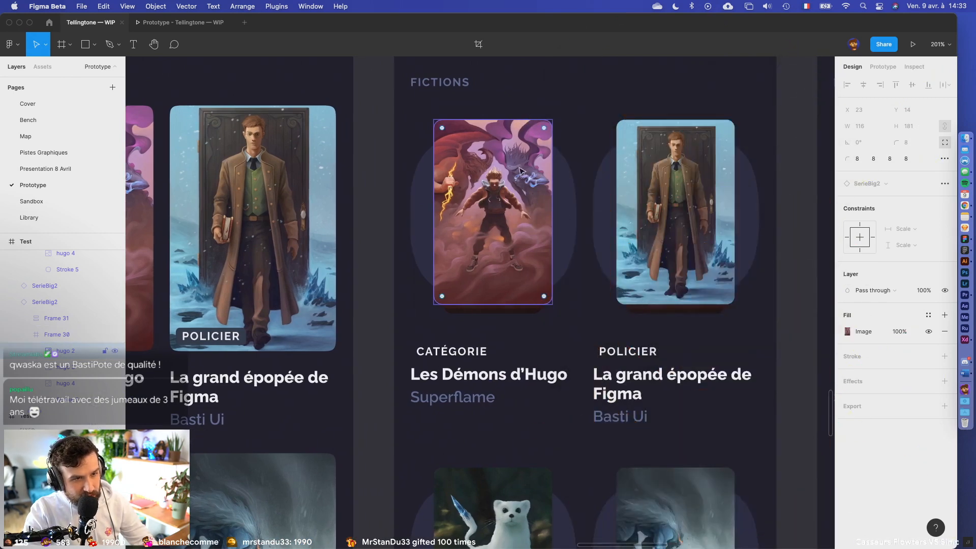
{"action": "left_click", "coordinate": [565, 182]}
{"action": "key", "text": "Return"}
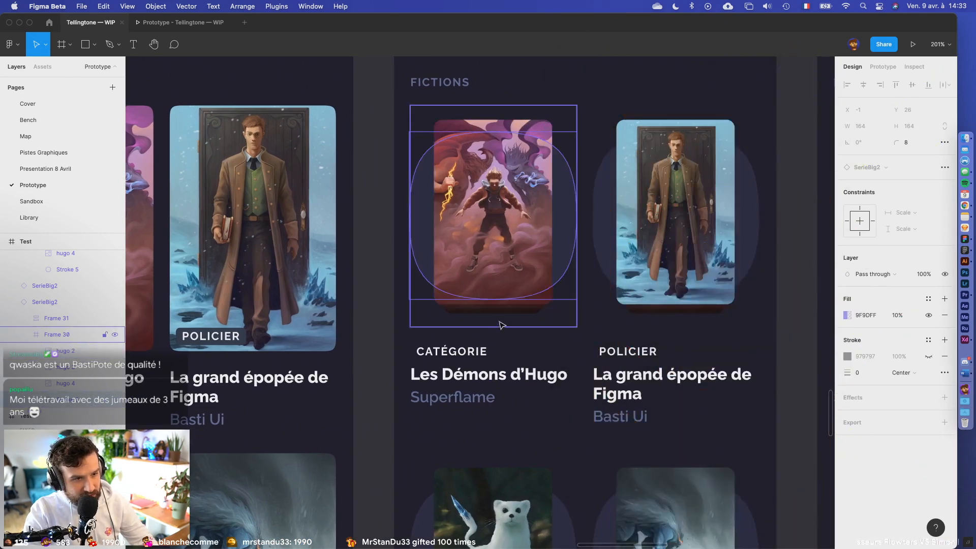
{"action": "scroll", "coordinate": [497, 323], "scroll_direction": "up", "scroll_amount": 10}
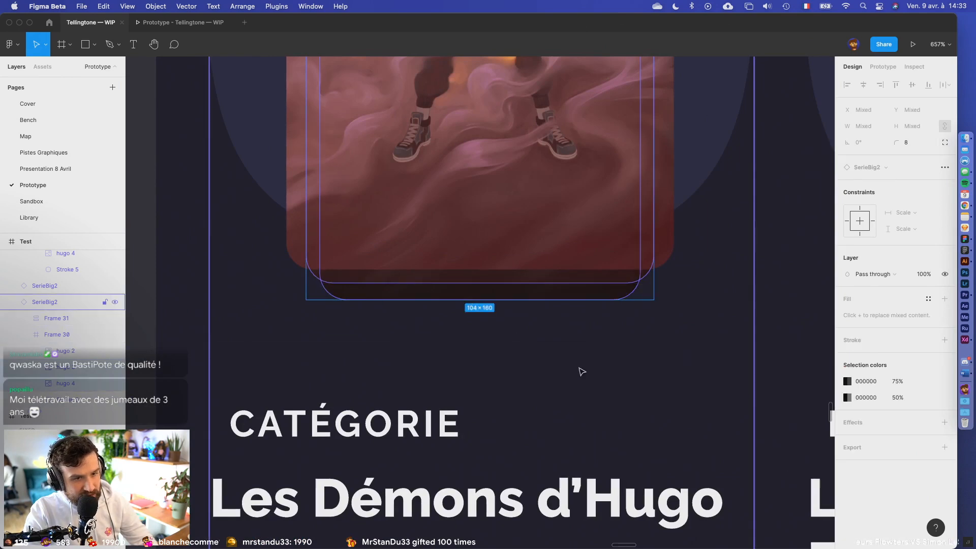
{"action": "scroll", "coordinate": [582, 371], "scroll_direction": "down", "scroll_amount": 3}
{"action": "scroll", "coordinate": [556, 366], "scroll_direction": "down", "scroll_amount": 5}
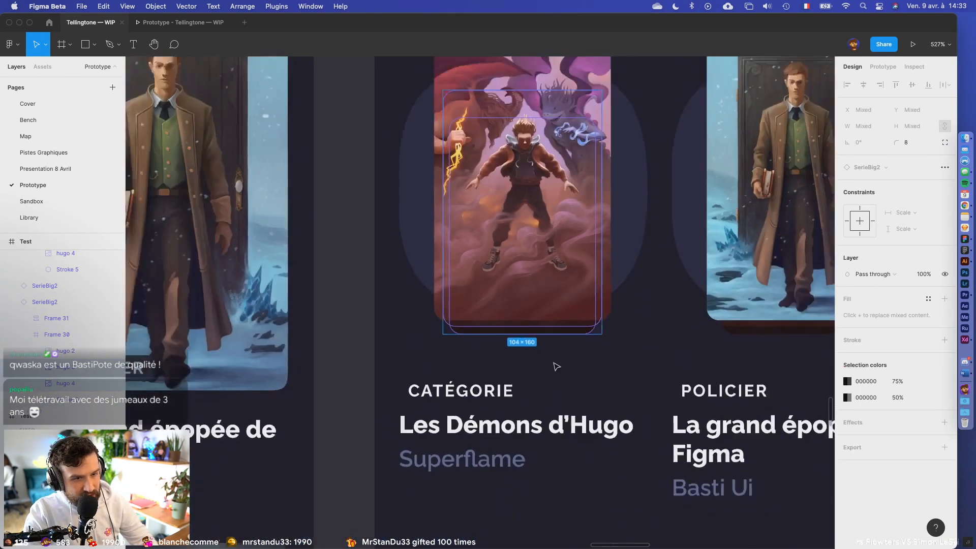
{"action": "key", "text": "shift+Return"}
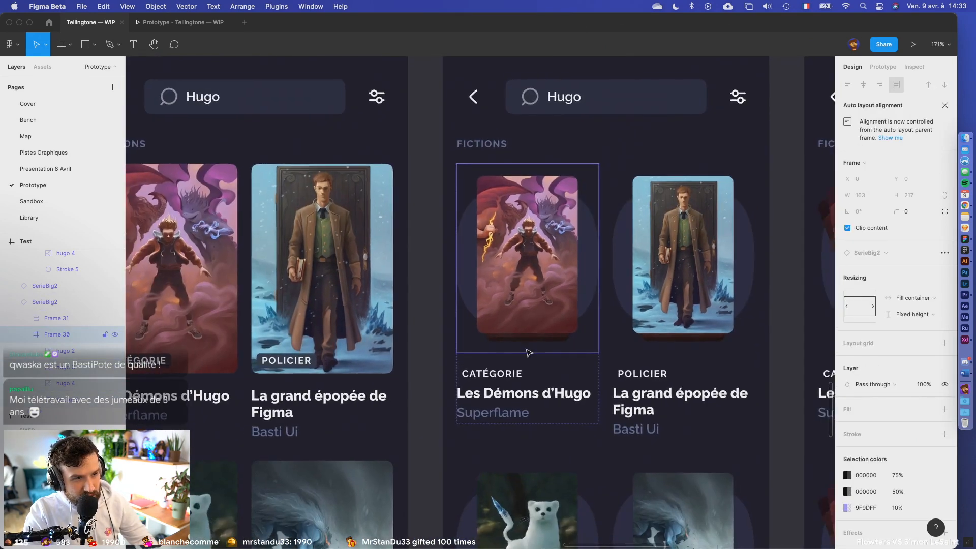
{"action": "scroll", "coordinate": [529, 348], "scroll_direction": "up", "scroll_amount": 1}
{"action": "scroll", "coordinate": [429, 360], "scroll_direction": "down", "scroll_amount": 2}
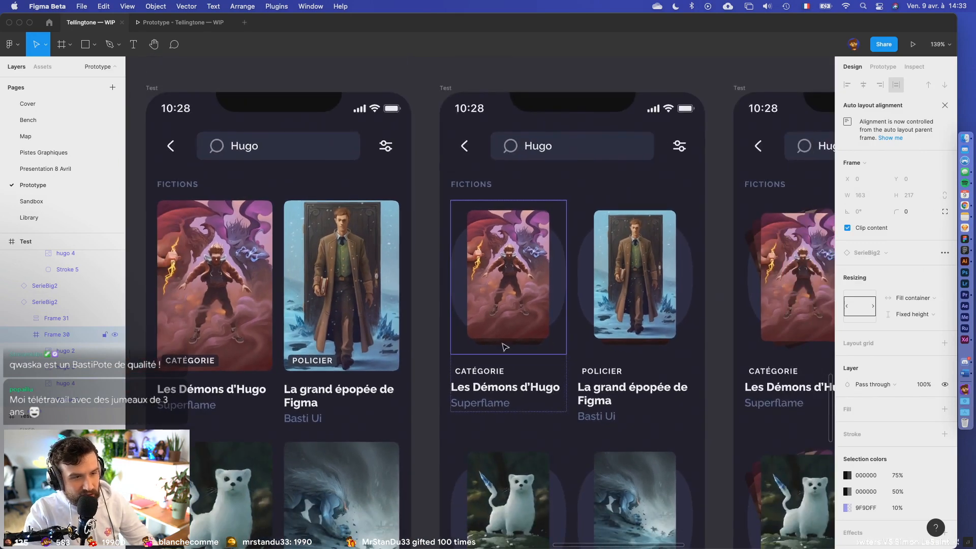
- Replace the image fill of the 10° rotated layer behind the Policier card in the third Test screen with andrew.png
{"action": "scroll", "coordinate": [506, 352], "scroll_direction": "down", "scroll_amount": 3}
{"action": "scroll", "coordinate": [694, 297], "scroll_direction": "up", "scroll_amount": 5}
{"action": "scroll", "coordinate": [706, 302], "scroll_direction": "right", "scroll_amount": 3}
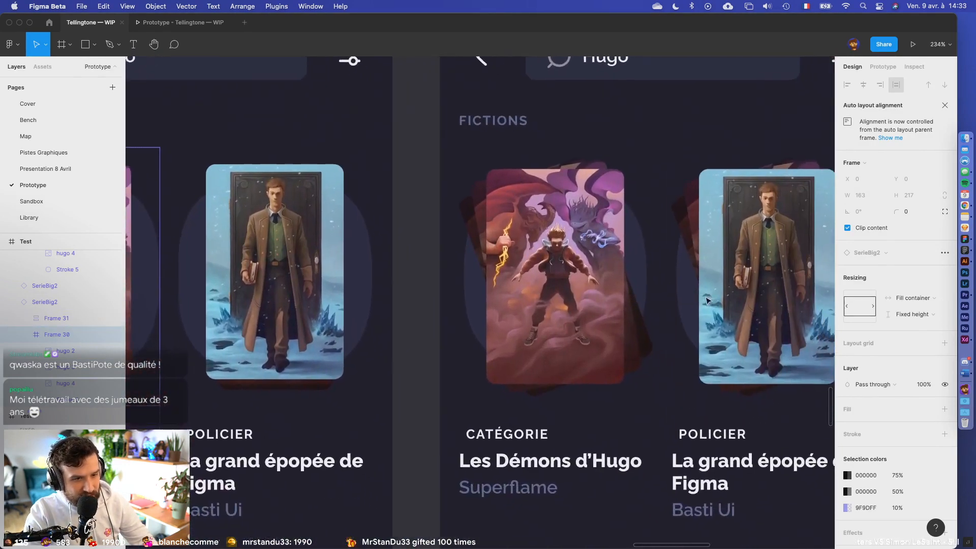
{"action": "scroll", "coordinate": [613, 482], "scroll_direction": "right", "scroll_amount": 2}
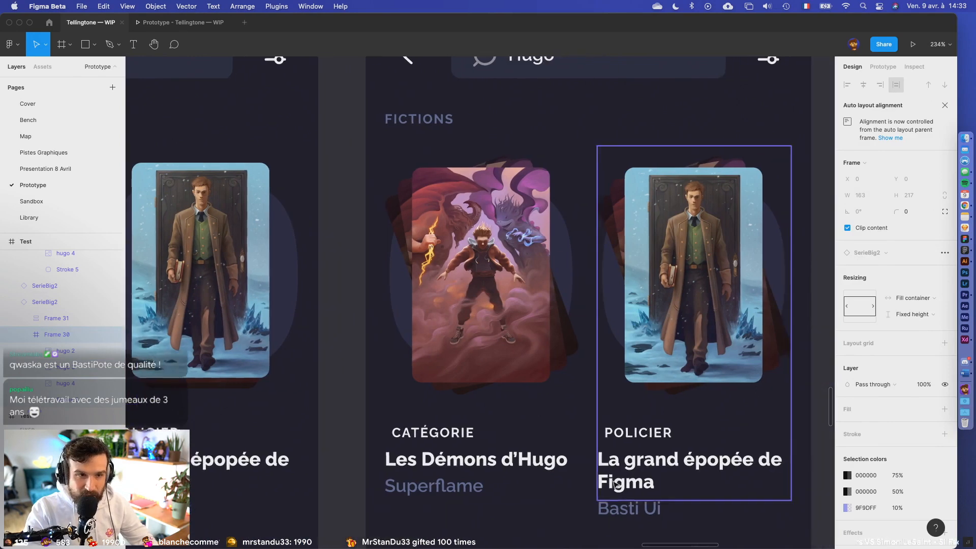
{"action": "left_click", "coordinate": [597, 203], "text": "super"}
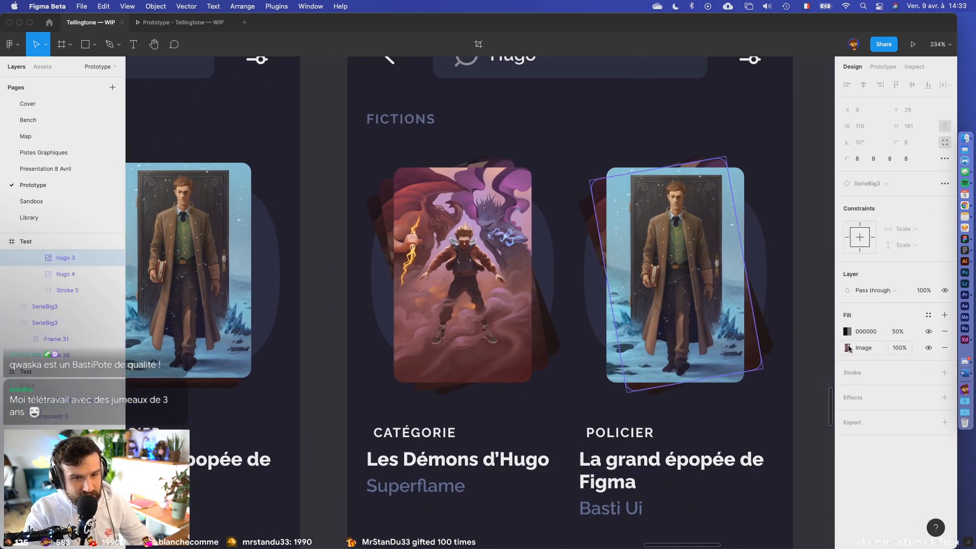
{"action": "left_click", "coordinate": [847, 347]}
{"action": "left_click", "coordinate": [774, 378]}
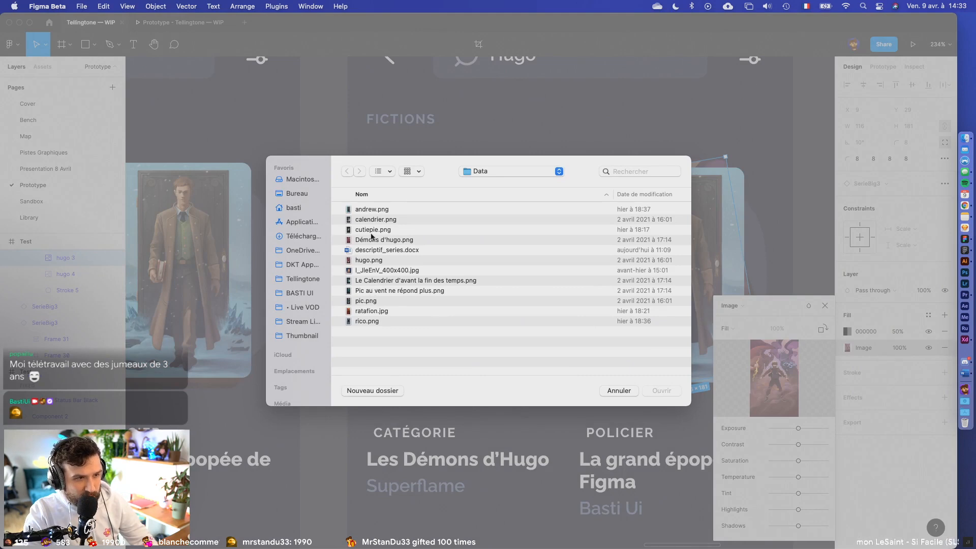
{"action": "double_click", "coordinate": [379, 211]}
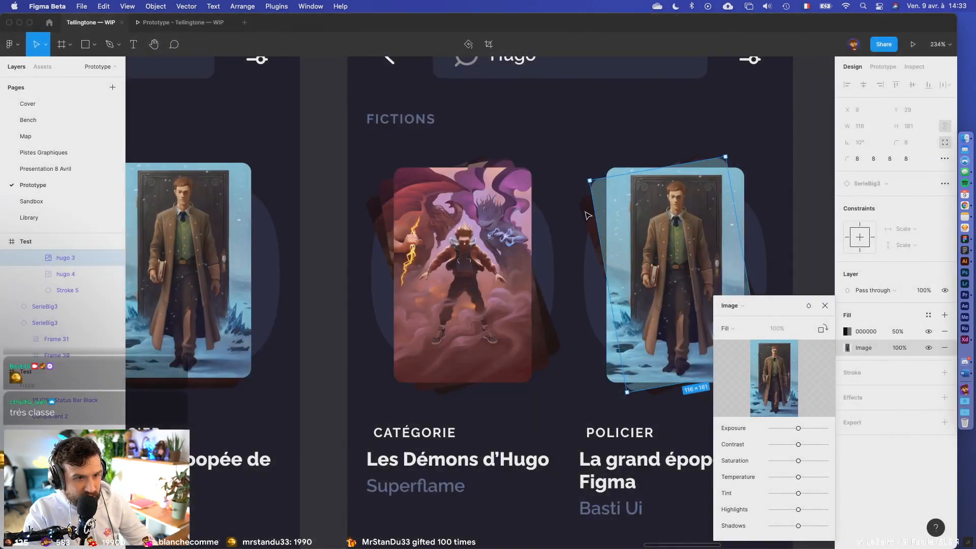
- Replace the image fill of the 20° rotated back layer of the same Policier card with andrew.png, and deselect it
{"action": "left_click", "coordinate": [587, 216]}
{"action": "left_click", "coordinate": [587, 215]}
{"action": "left_click", "coordinate": [857, 347]}
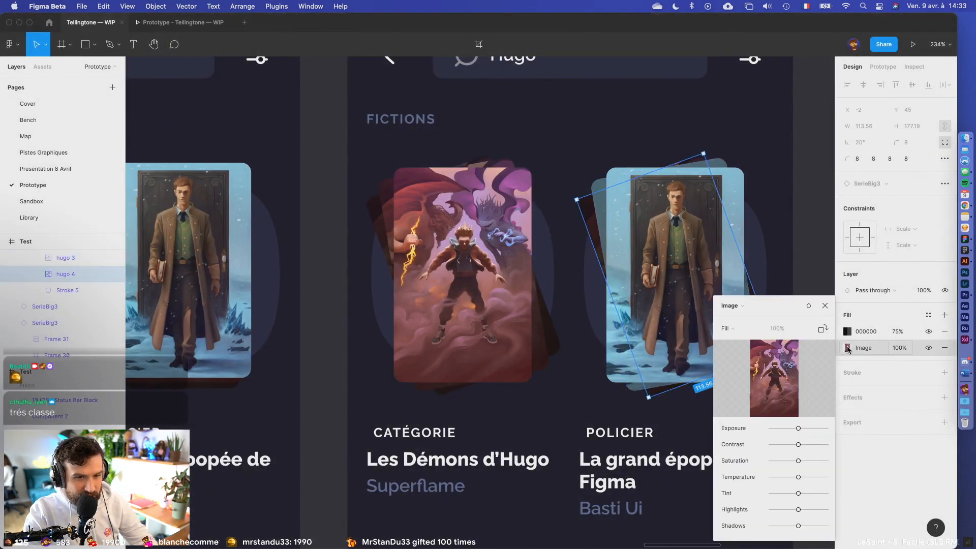
{"action": "left_click", "coordinate": [788, 376]}
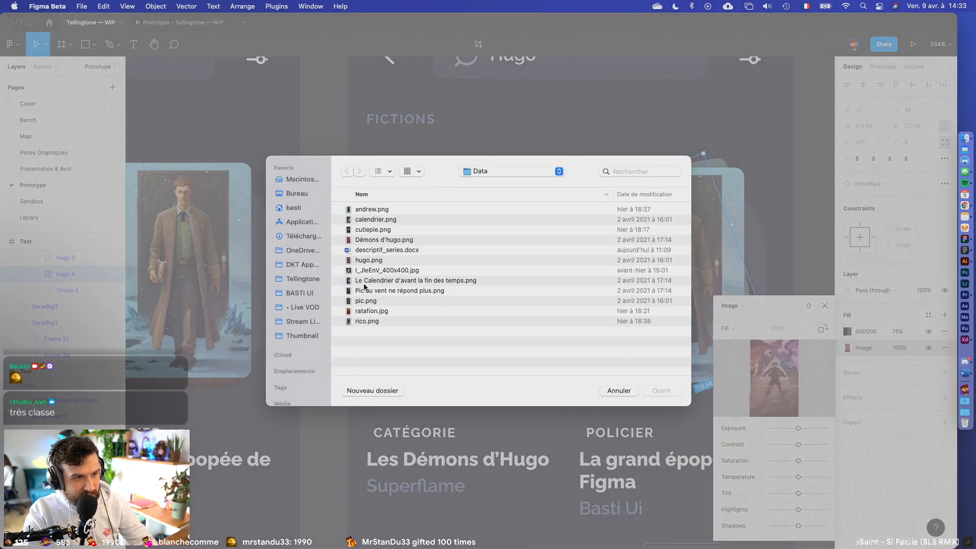
{"action": "double_click", "coordinate": [356, 211]}
{"action": "left_click", "coordinate": [825, 305]}
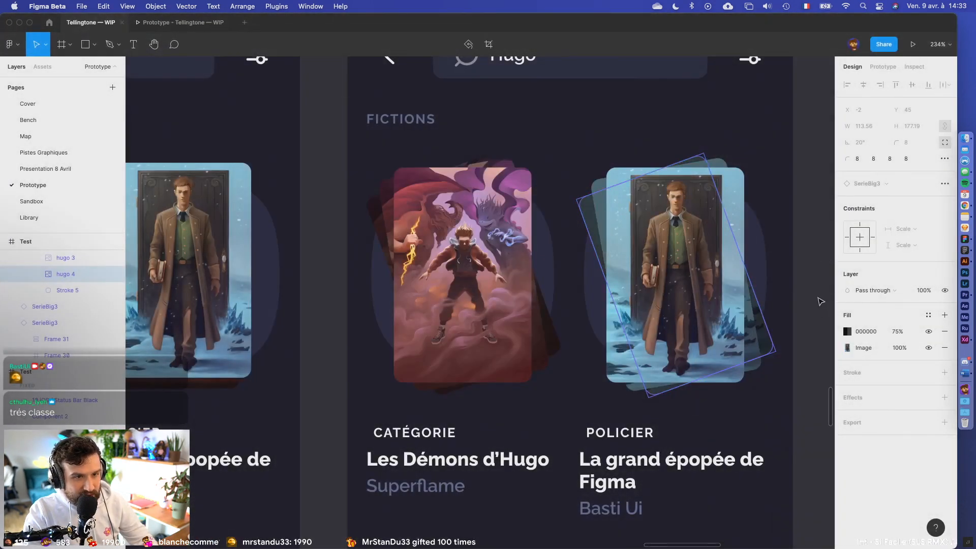
{"action": "key", "text": "Escape"}
- Compare the fanned card stack with the full-width Les Démons d'Hugo cards in the last two Test screens
{"action": "left_click_drag", "start_coordinate": [819, 301], "coordinate": [731, 280]}
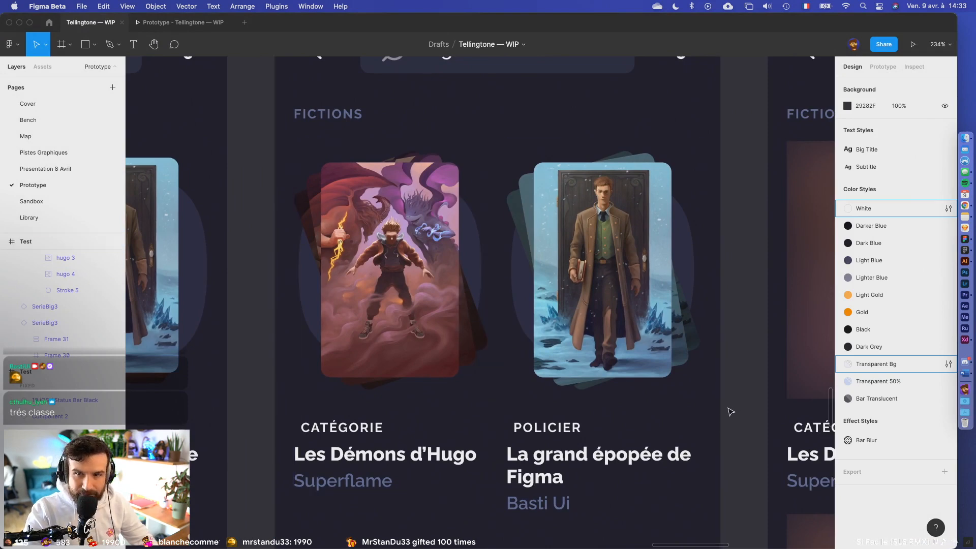
{"action": "scroll", "coordinate": [691, 406], "scroll_direction": "right", "scroll_amount": 10}
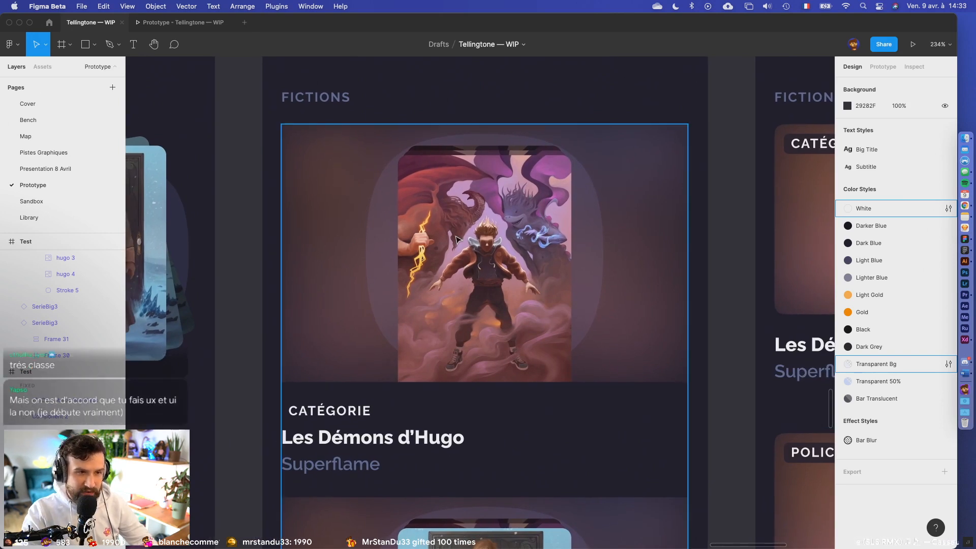
{"action": "scroll", "coordinate": [396, 236], "scroll_direction": "left", "scroll_amount": 2}
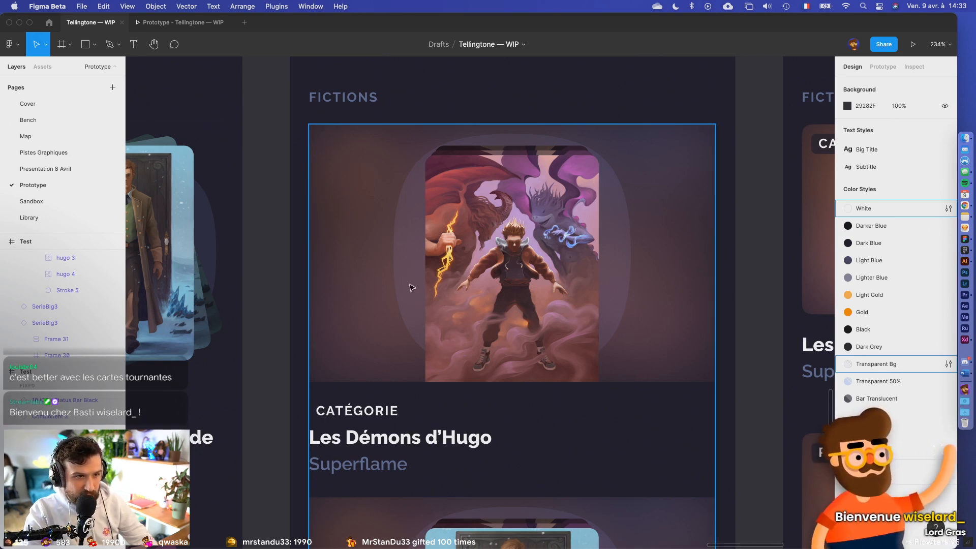
{"action": "left_click_drag", "start_coordinate": [619, 340], "coordinate": [391, 296]}
{"action": "left_click_drag", "start_coordinate": [691, 292], "coordinate": [409, 290]}
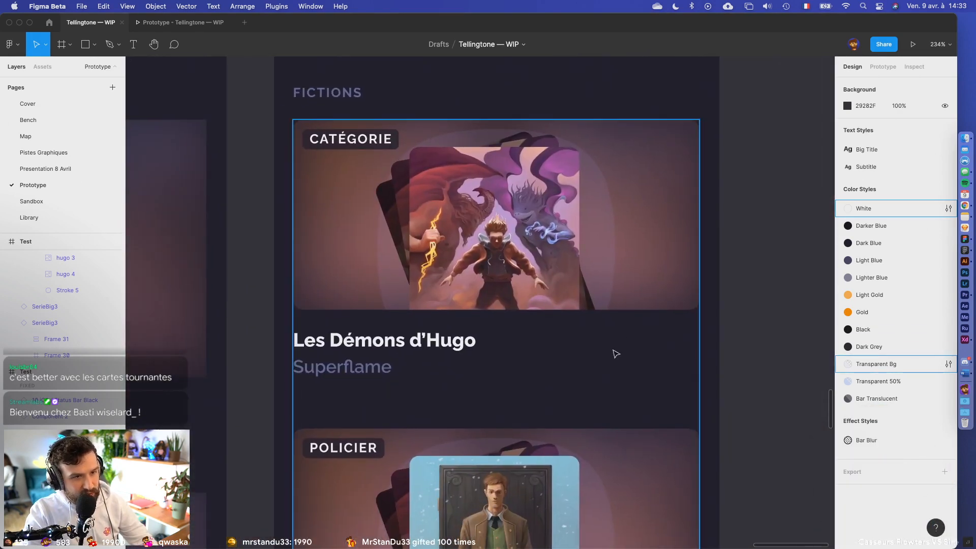
{"action": "scroll", "coordinate": [592, 367], "scroll_direction": "down", "scroll_amount": 3}
{"action": "scroll", "coordinate": [573, 387], "scroll_direction": "up", "scroll_amount": 3}
{"action": "scroll", "coordinate": [603, 272], "scroll_direction": "down", "scroll_amount": 3}
- Replace the image fill of the 10° rotated layer in the full-width Policier card of the last Test screen with andrew.png
{"action": "left_click", "coordinate": [587, 290]}
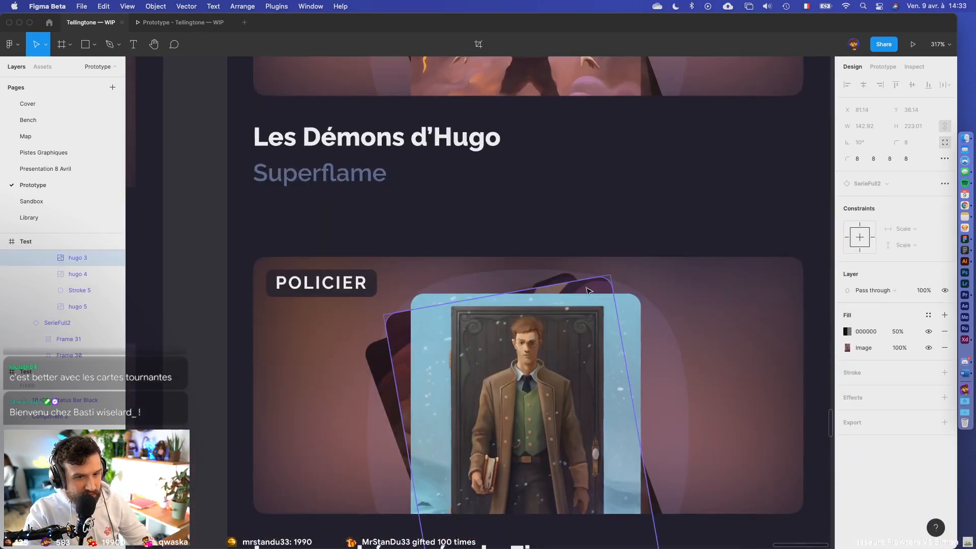
{"action": "left_click", "coordinate": [847, 347]}
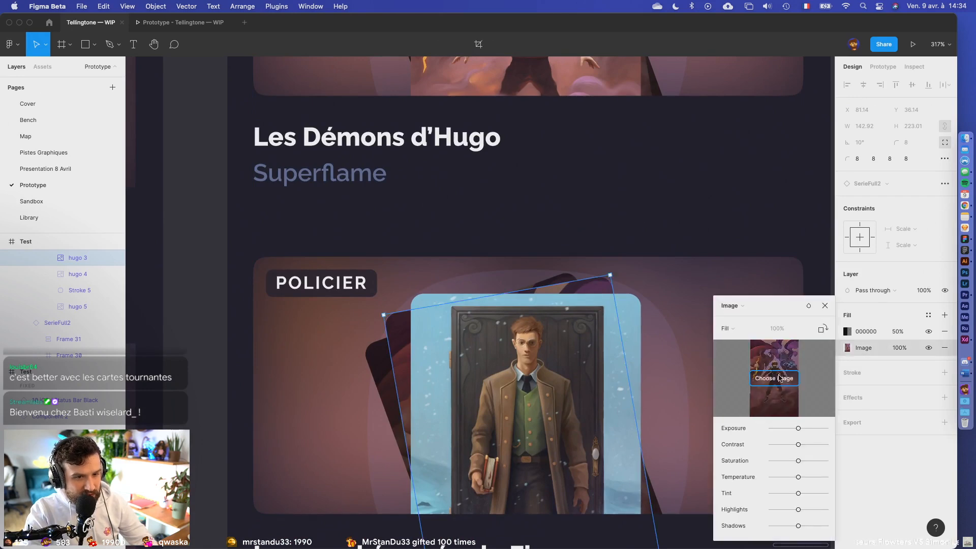
{"action": "left_click", "coordinate": [780, 378]}
{"action": "double_click", "coordinate": [389, 210]}
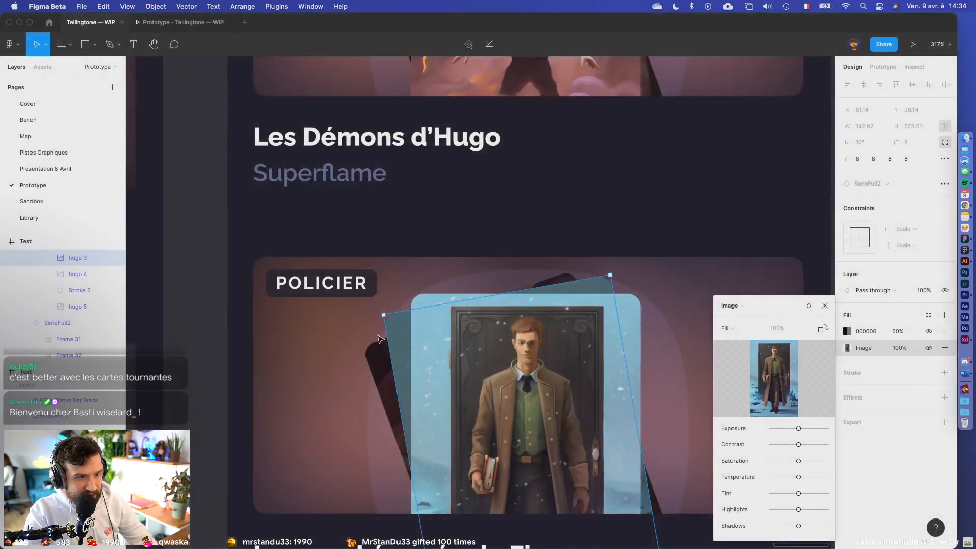
- Replace the image fill of the full-width Policier card's 20° rotated layer with andrew.png
{"action": "left_click", "coordinate": [379, 363]}
{"action": "left_click", "coordinate": [375, 362]}
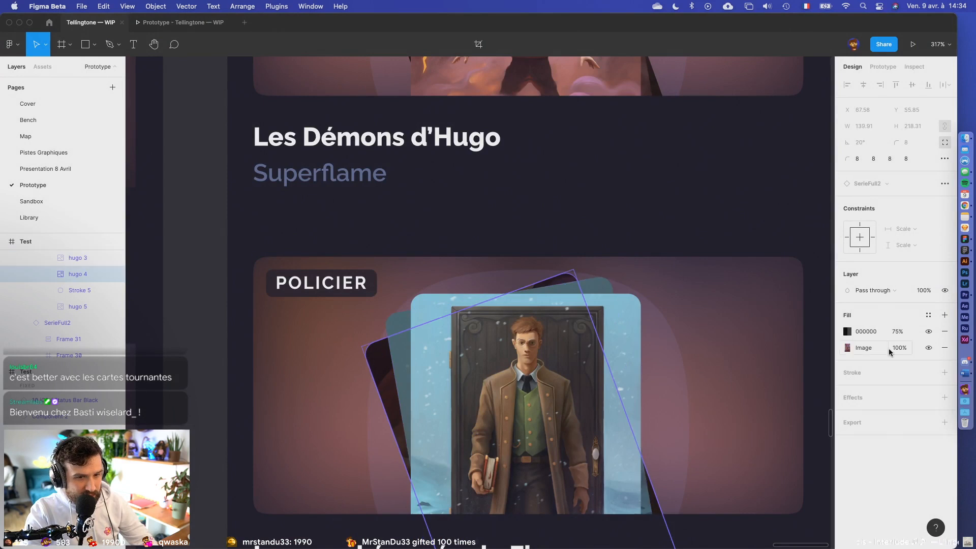
{"action": "left_click", "coordinate": [847, 348]}
{"action": "left_click", "coordinate": [785, 378]}
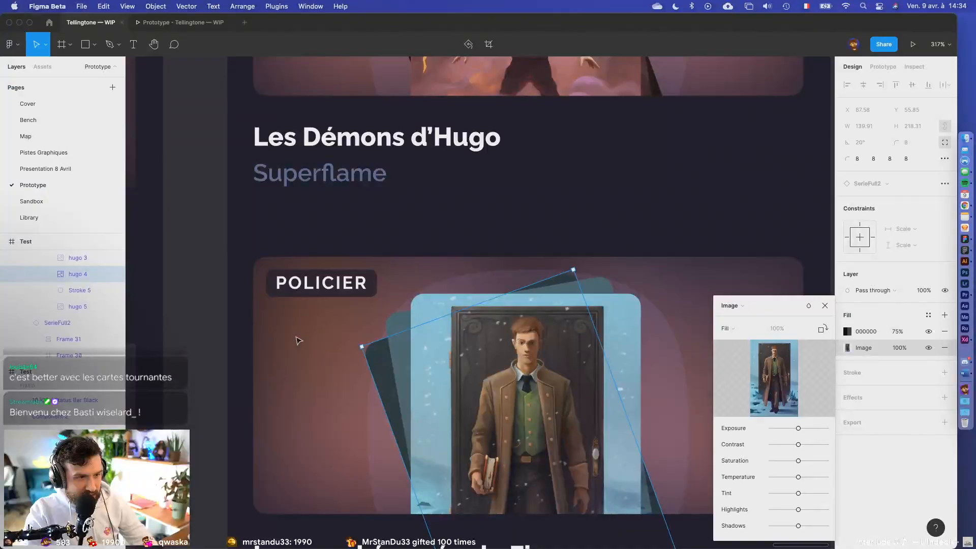
- Replace the image fill of the blurred background layer in the full-width Policier card with andrew.png
{"action": "left_click", "coordinate": [292, 333]}
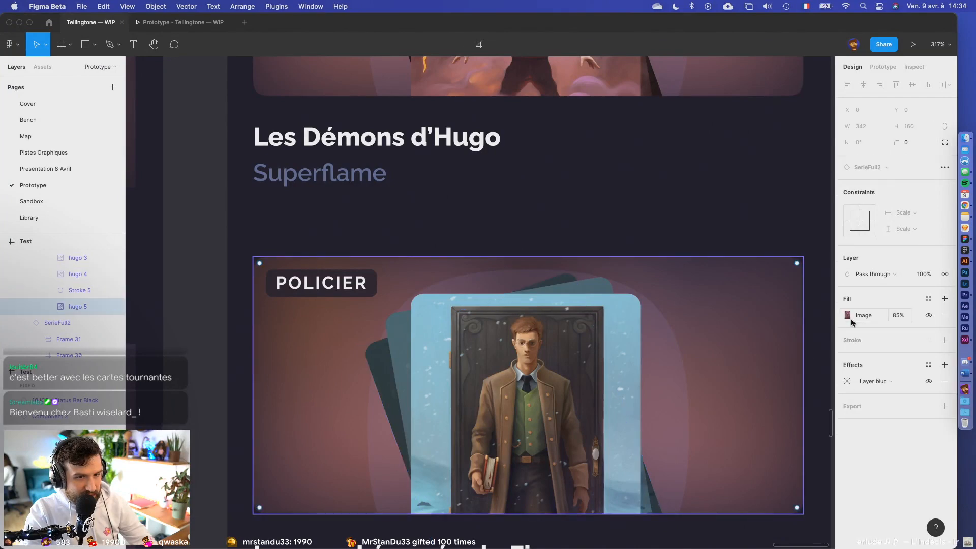
{"action": "left_click", "coordinate": [847, 317]}
{"action": "left_click", "coordinate": [785, 379]}
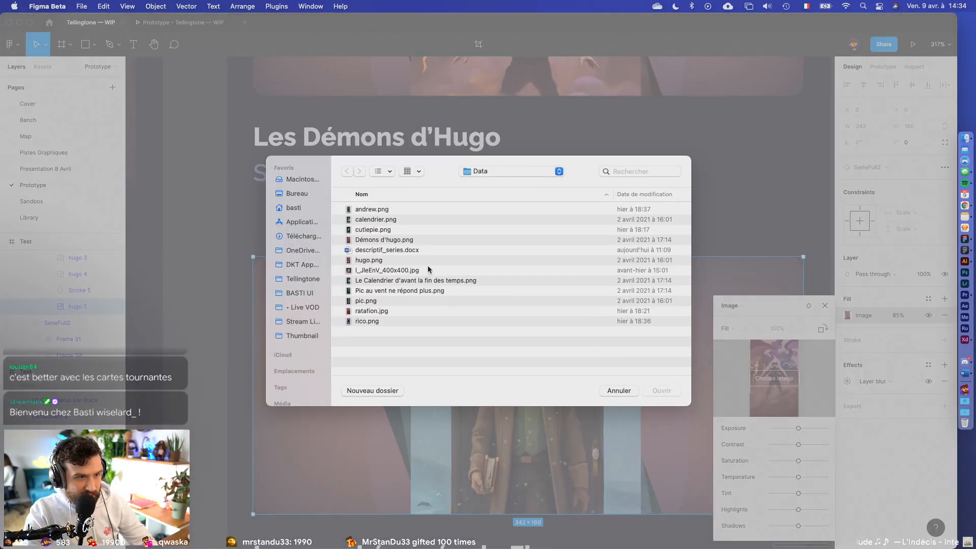
{"action": "double_click", "coordinate": [367, 211]}
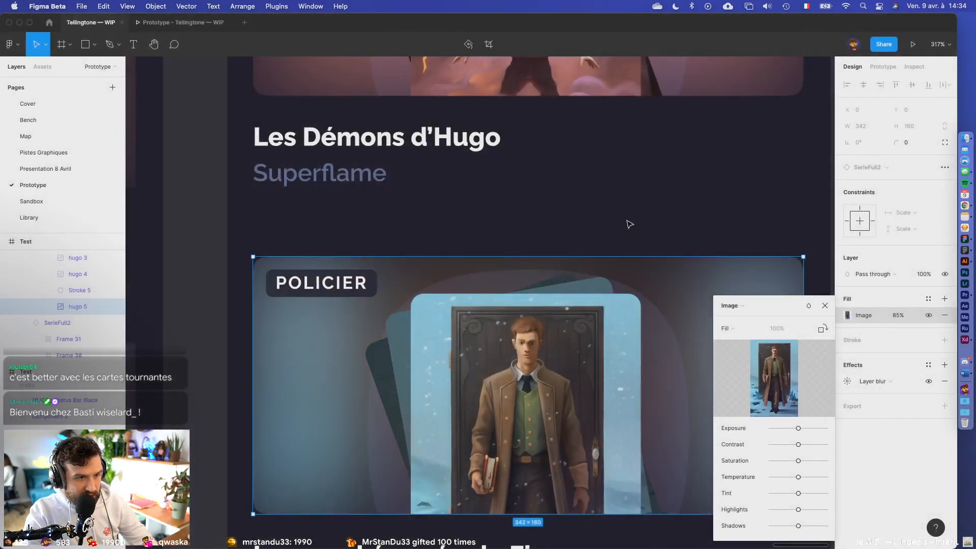
- Inspect the updated full-width Policier card up close and within its whole Test screen
{"action": "left_click", "coordinate": [628, 222]}
{"action": "scroll", "coordinate": [663, 267], "scroll_direction": "down", "scroll_amount": 2}
{"action": "left_click", "coordinate": [398, 282]}
{"action": "scroll", "coordinate": [398, 282], "scroll_direction": "down", "scroll_amount": 2}
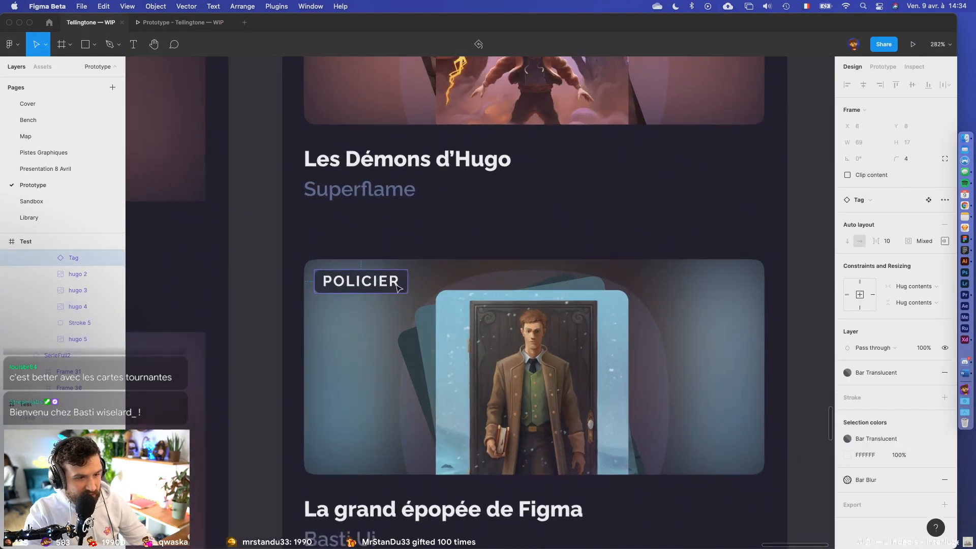
{"action": "left_click", "coordinate": [279, 349]}
{"action": "left_click_drag", "start_coordinate": [274, 342], "coordinate": [394, 414]}
{"action": "scroll", "coordinate": [322, 333], "scroll_direction": "down", "scroll_amount": 2}
{"action": "scroll", "coordinate": [418, 407], "scroll_direction": "down", "scroll_amount": 5}
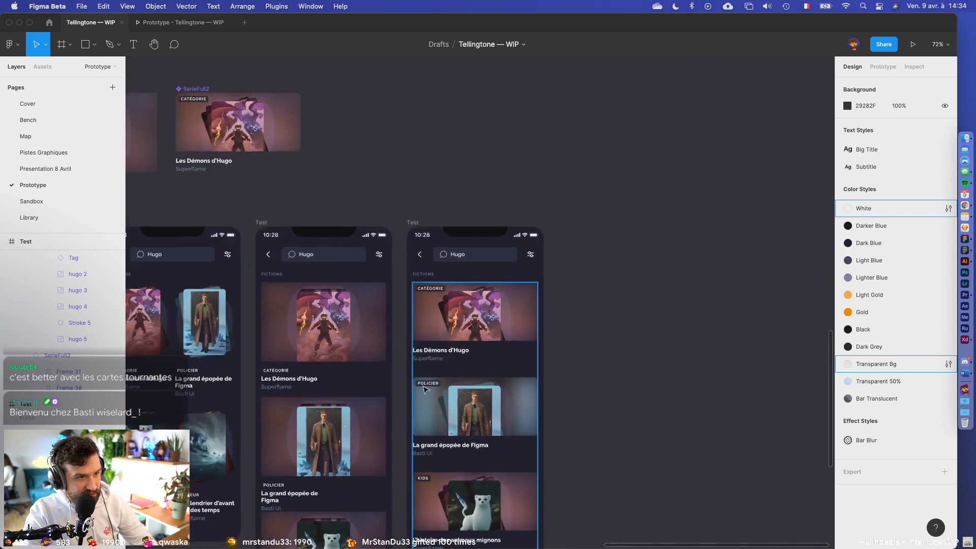
- Move the two-column Test screen to the end of the row and shift the remaining screens over to close the gap
{"action": "scroll", "coordinate": [495, 280], "scroll_direction": "down", "scroll_amount": 2}
{"action": "left_click_drag", "start_coordinate": [264, 167], "coordinate": [711, 167]}
{"action": "left_click_drag", "start_coordinate": [389, 160], "coordinate": [240, 160]}
{"action": "left_click", "coordinate": [452, 168]}
{"action": "left_click_drag", "start_coordinate": [453, 169], "coordinate": [303, 161]}
- Replace the image fill of the 10° rotated layer in the two-column screen's Kids card with cutiepie.png
{"action": "scroll", "coordinate": [516, 226], "scroll_direction": "up", "scroll_amount": 4}
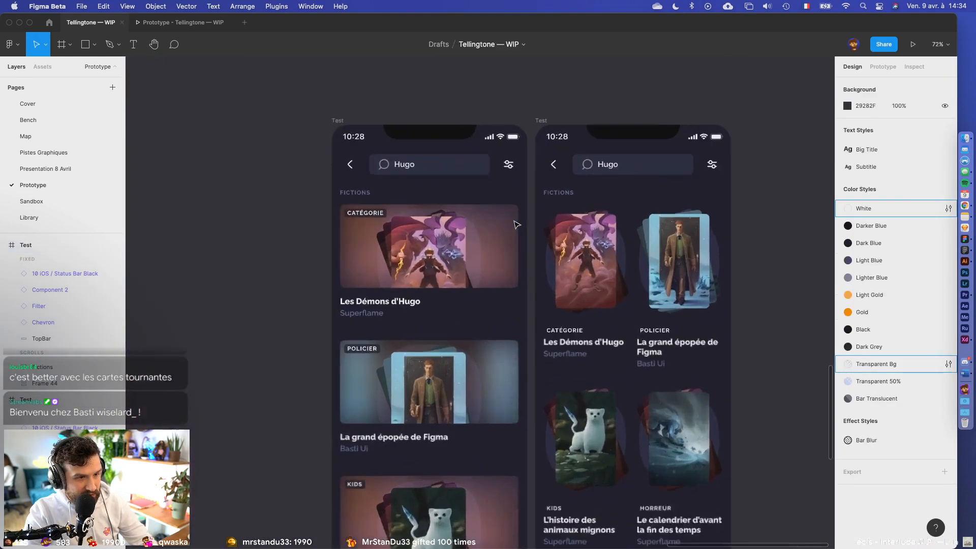
{"action": "scroll", "coordinate": [705, 406], "scroll_direction": "up", "scroll_amount": 2}
{"action": "scroll", "coordinate": [701, 416], "scroll_direction": "down", "scroll_amount": 3}
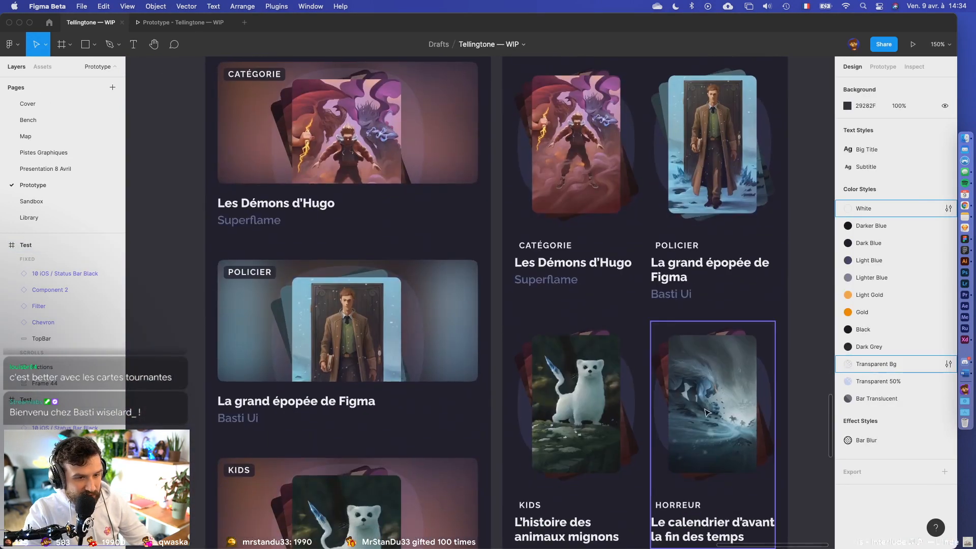
{"action": "scroll", "coordinate": [696, 406], "scroll_direction": "up", "scroll_amount": 5}
{"action": "left_click", "coordinate": [536, 237]}
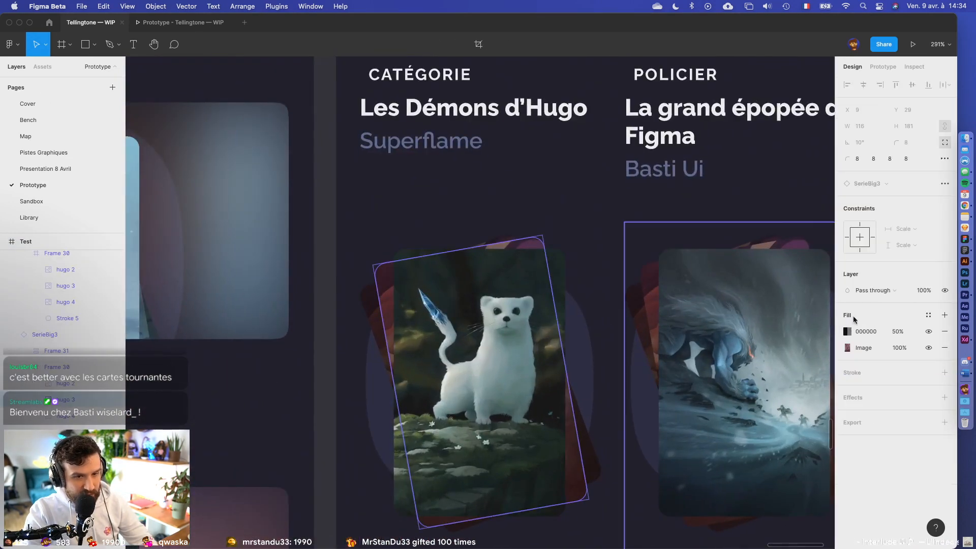
{"action": "left_click", "coordinate": [848, 348]}
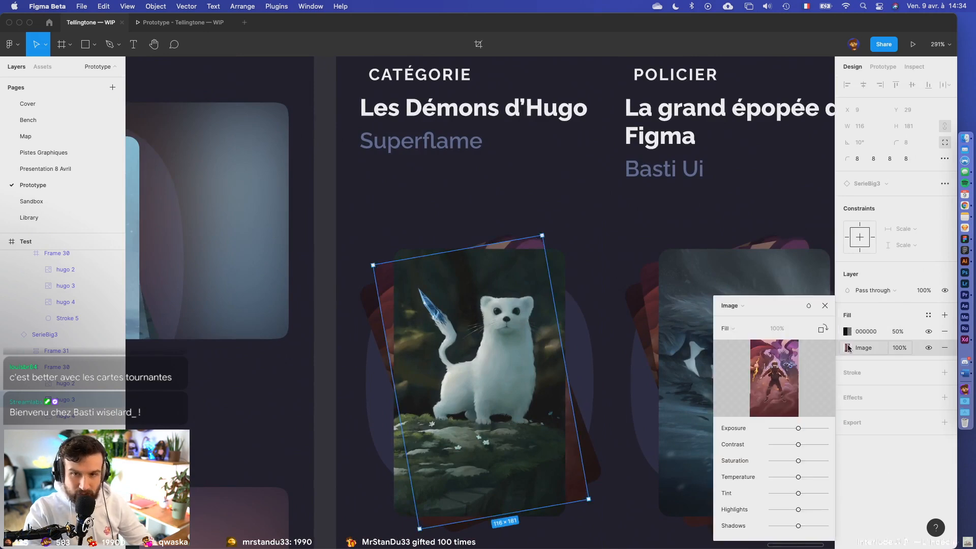
{"action": "left_click", "coordinate": [766, 377]}
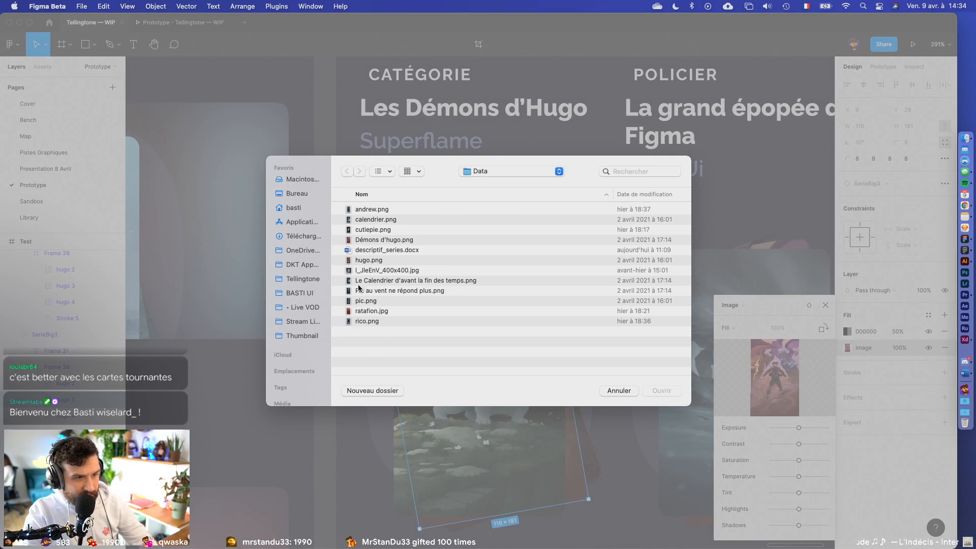
{"action": "double_click", "coordinate": [367, 230]}
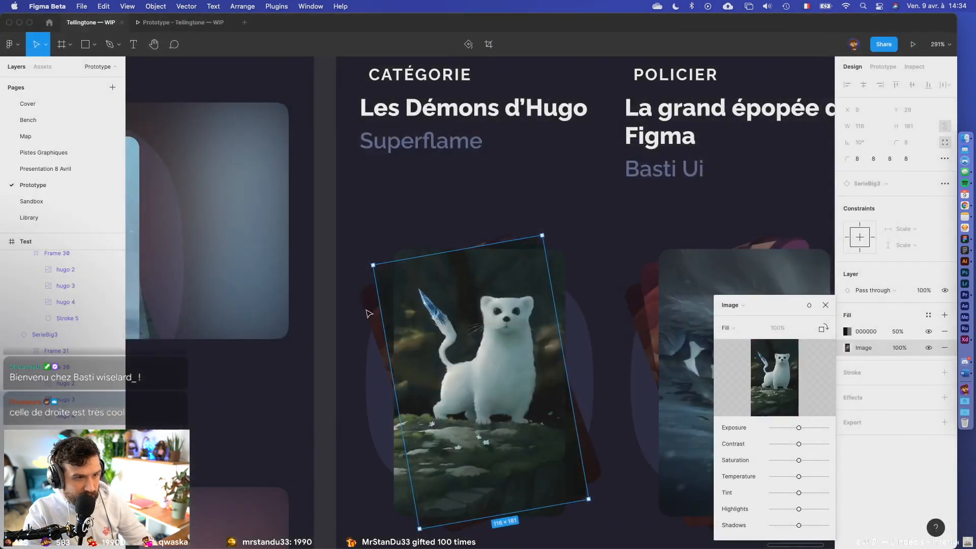
- Replace the image fill of the 20° rotated layer in the two-column screen's Kids card with cutiepie.png
{"action": "left_click", "coordinate": [370, 301]}
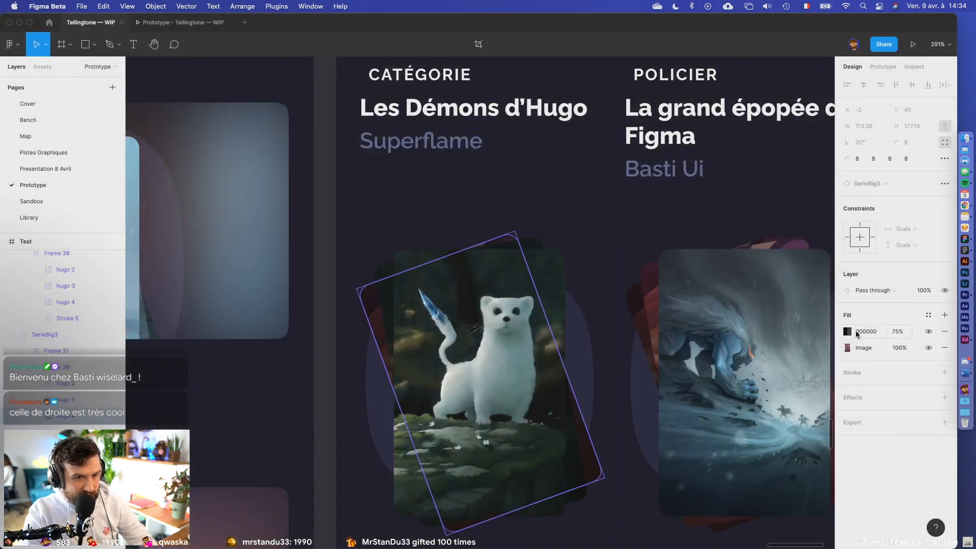
{"action": "left_click", "coordinate": [847, 348]}
{"action": "left_click", "coordinate": [780, 381]}
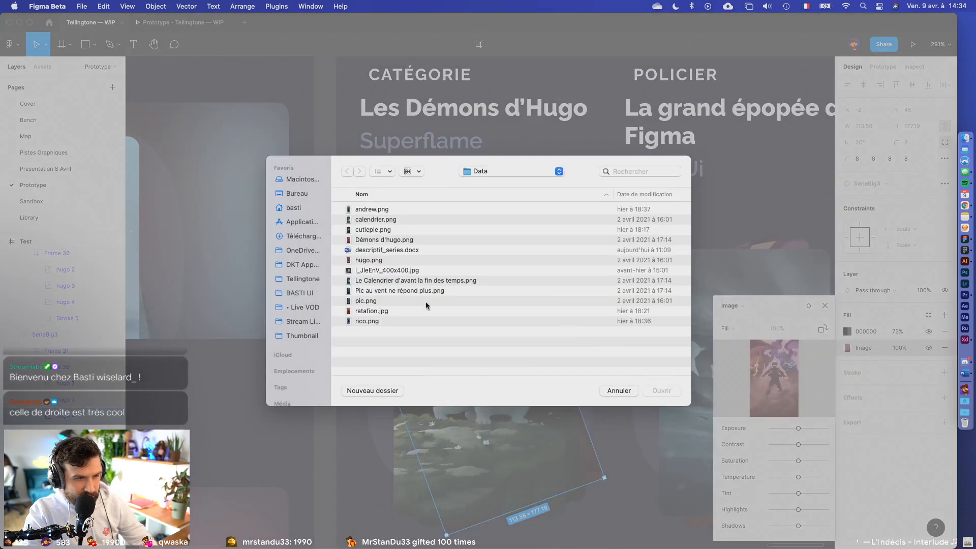
{"action": "double_click", "coordinate": [375, 229]}
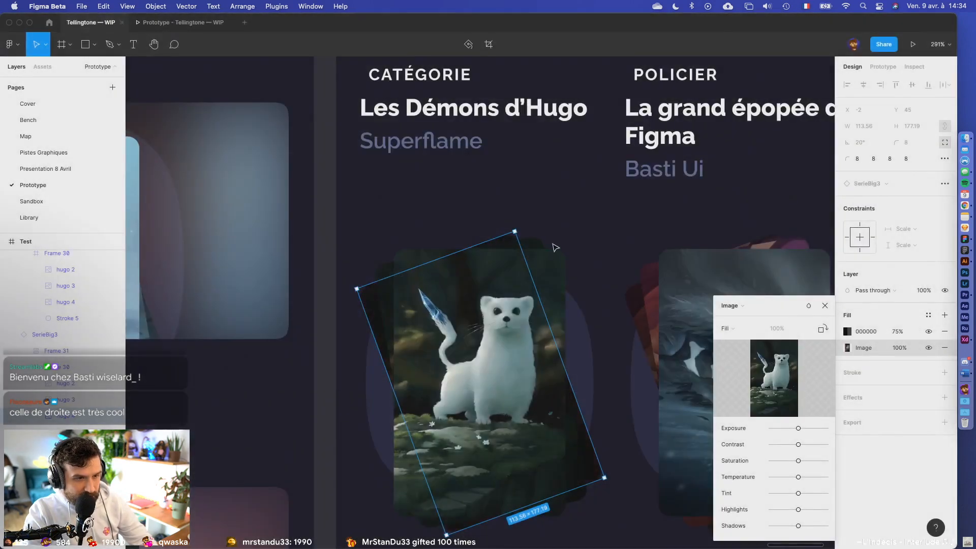
- Preview the candidate covers and set the 10° rotated layer of the two-column Horreur card to Le Calendrier d'avant la fin des temps.png
{"action": "left_click_drag", "start_coordinate": [637, 264], "coordinate": [445, 270]}
{"action": "scroll", "coordinate": [447, 269], "scroll_direction": "up", "scroll_amount": 2}
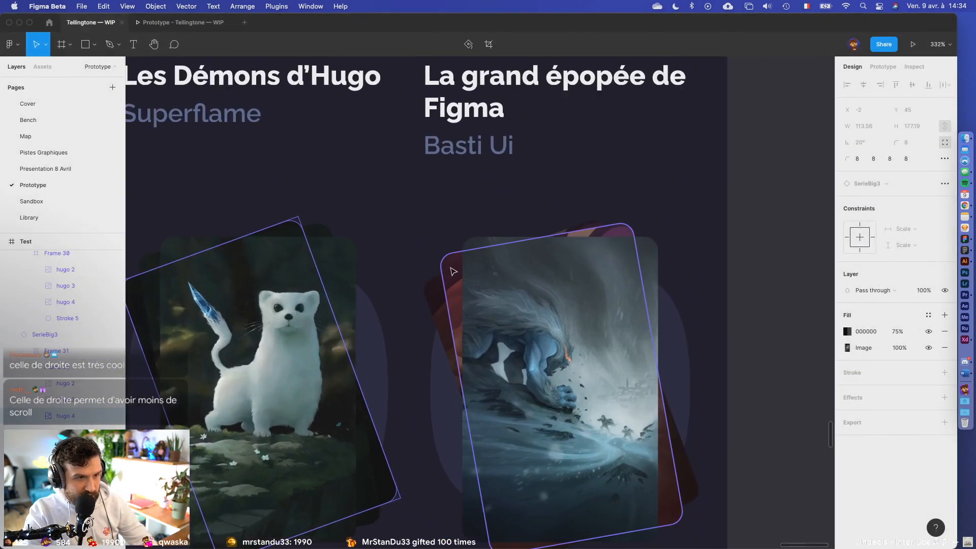
{"action": "left_click", "coordinate": [452, 270], "text": "super"}
{"action": "left_click", "coordinate": [847, 347]}
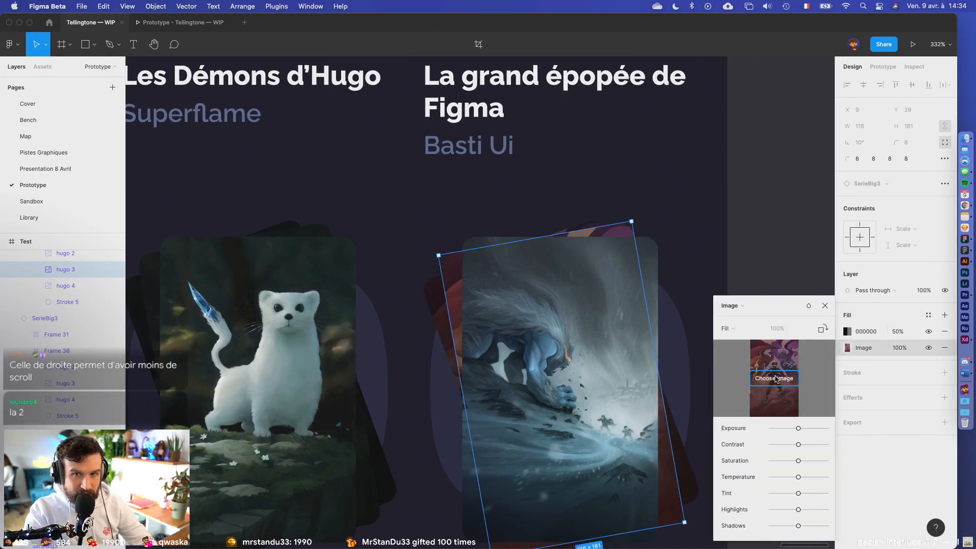
{"action": "left_click", "coordinate": [774, 378]}
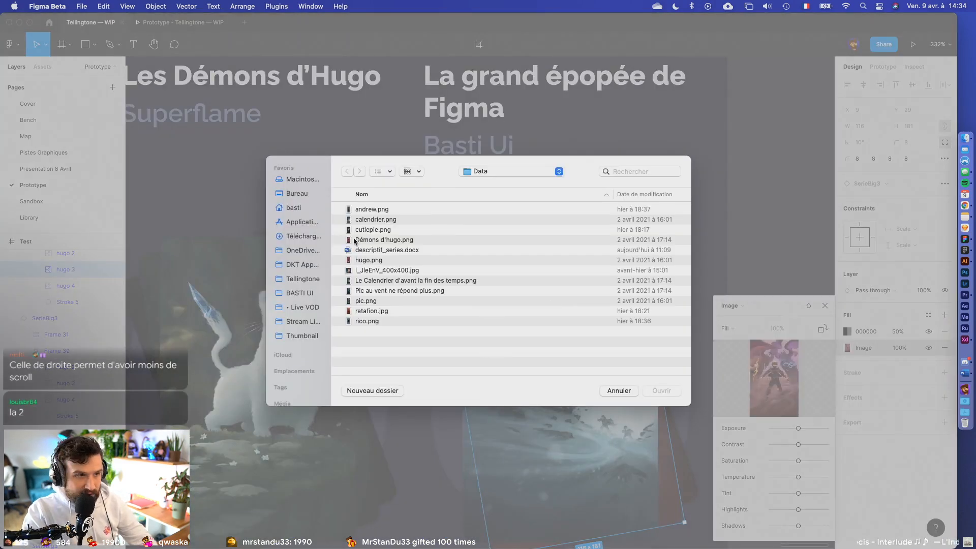
{"action": "left_click", "coordinate": [389, 294]}
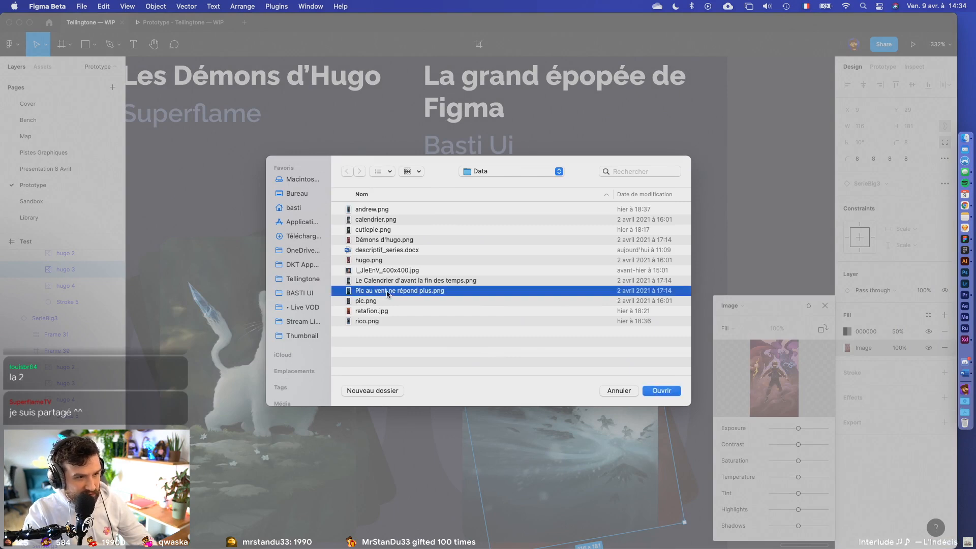
{"action": "key", "text": "space"}
{"action": "key", "text": "space"}
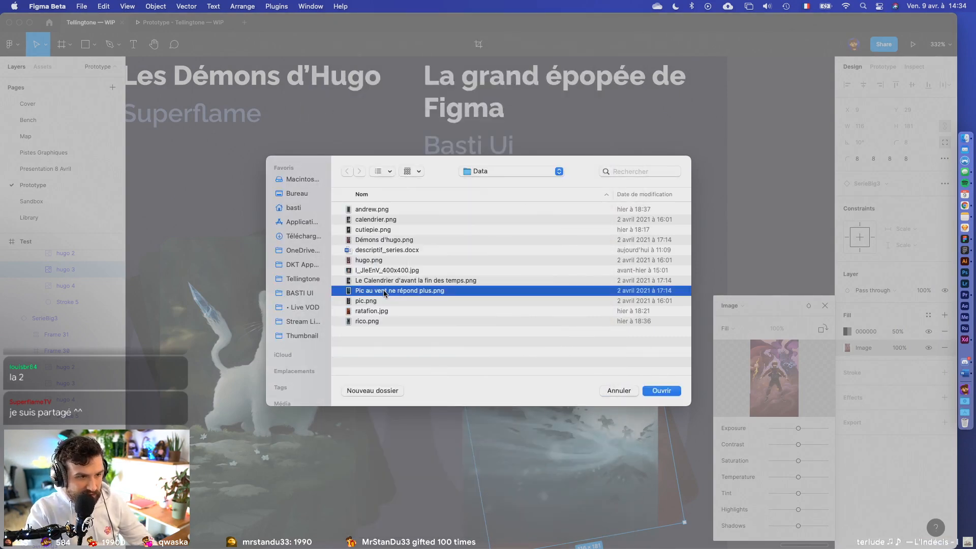
{"action": "key", "text": "space"}
{"action": "key", "text": "space"}
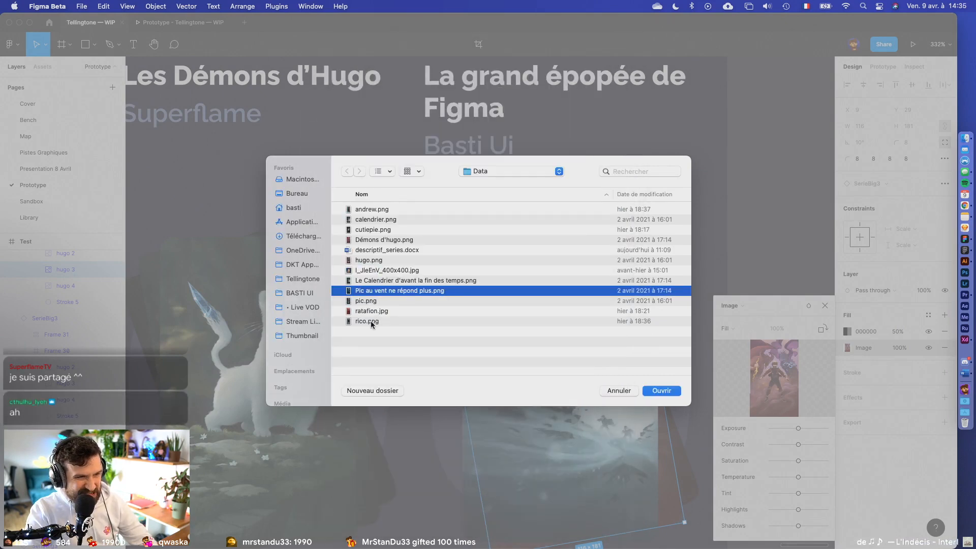
{"action": "left_click", "coordinate": [385, 280]}
{"action": "key", "text": "space"}
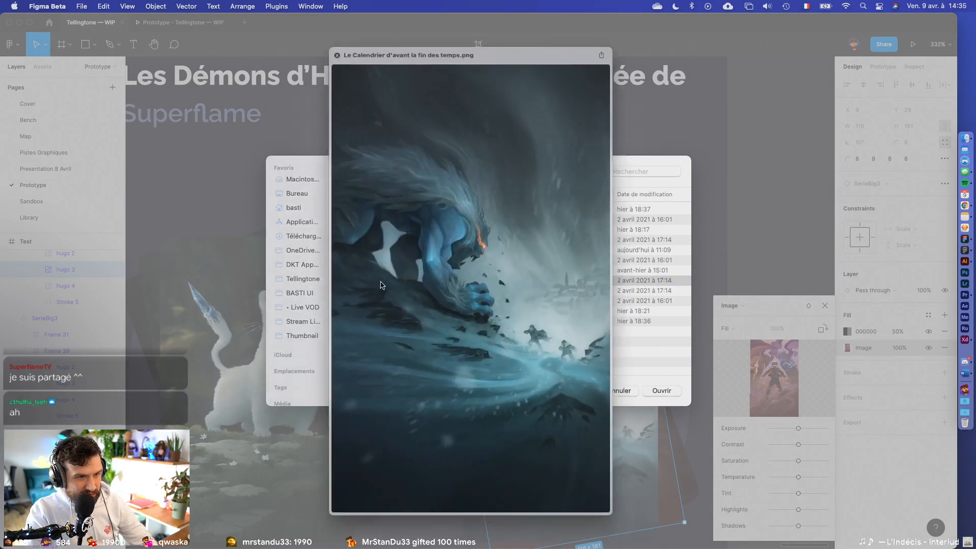
{"action": "key", "text": "space"}
{"action": "double_click", "coordinate": [386, 281]}
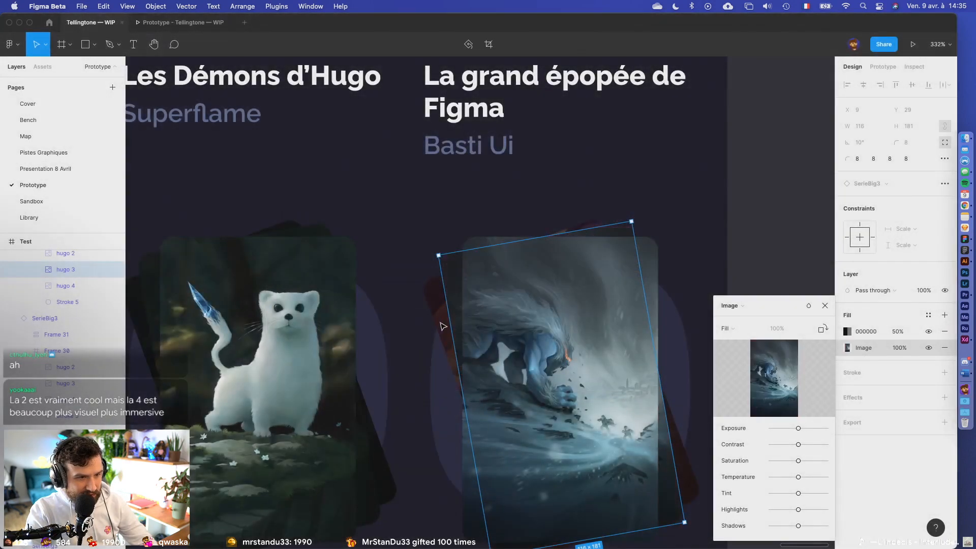
- Replace the image fill of the two-column Horreur card's 20° rotated layer with Le Calendrier d'avant la fin des temps.png
{"action": "left_click", "coordinate": [430, 288]}
{"action": "left_click", "coordinate": [443, 298]}
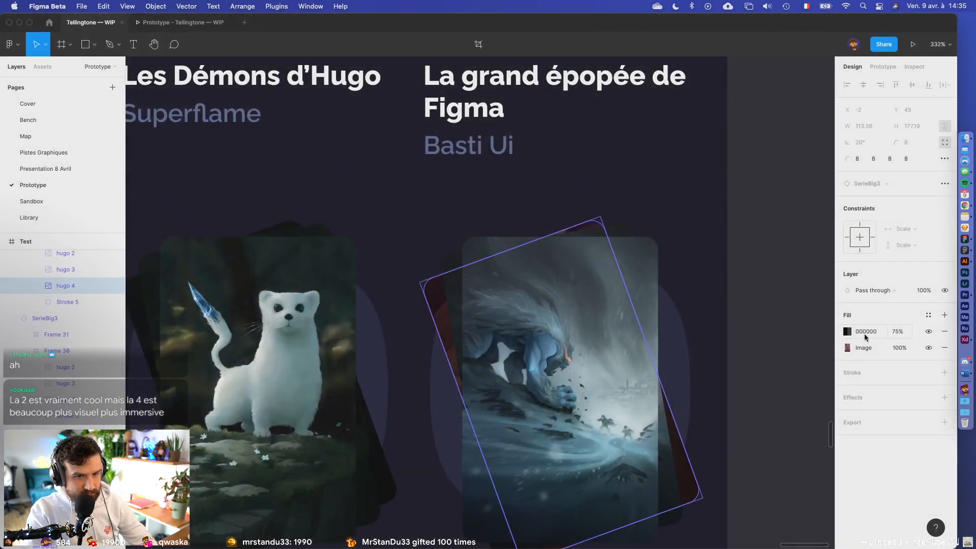
{"action": "left_click", "coordinate": [847, 348]}
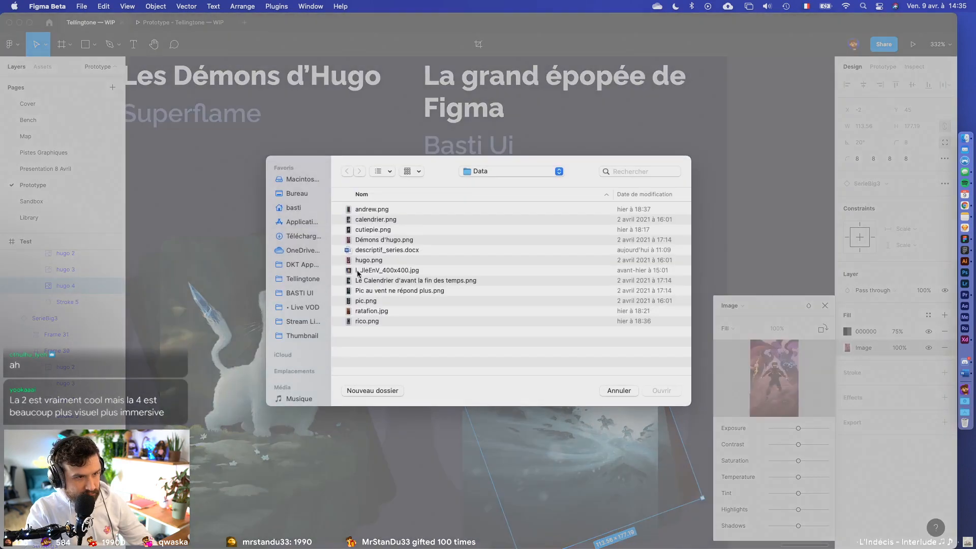
{"action": "double_click", "coordinate": [355, 281]}
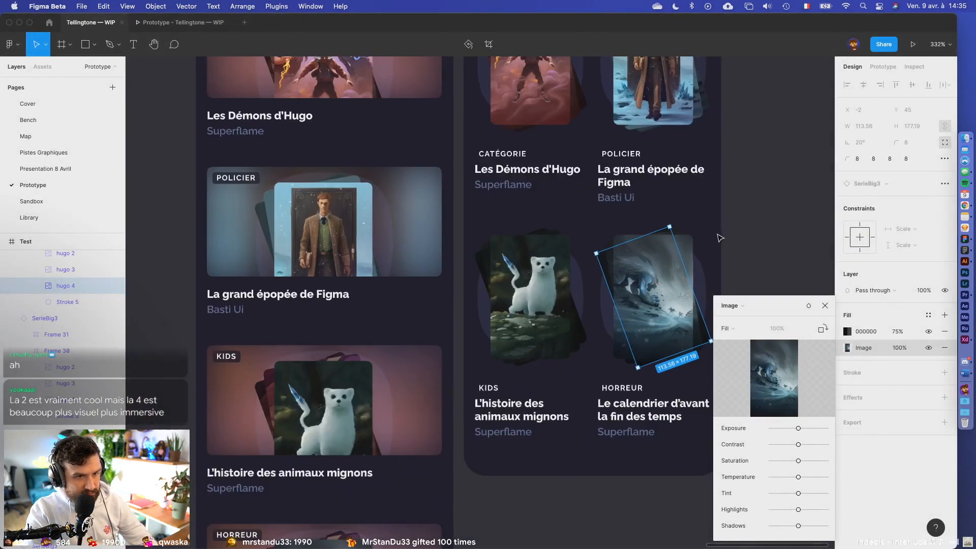
{"action": "left_click", "coordinate": [719, 242]}
- Replace the image fill of the 10° rotated layer in the full-width Kids card with cutiepie.png
{"action": "scroll", "coordinate": [609, 387], "scroll_direction": "up", "scroll_amount": 5}
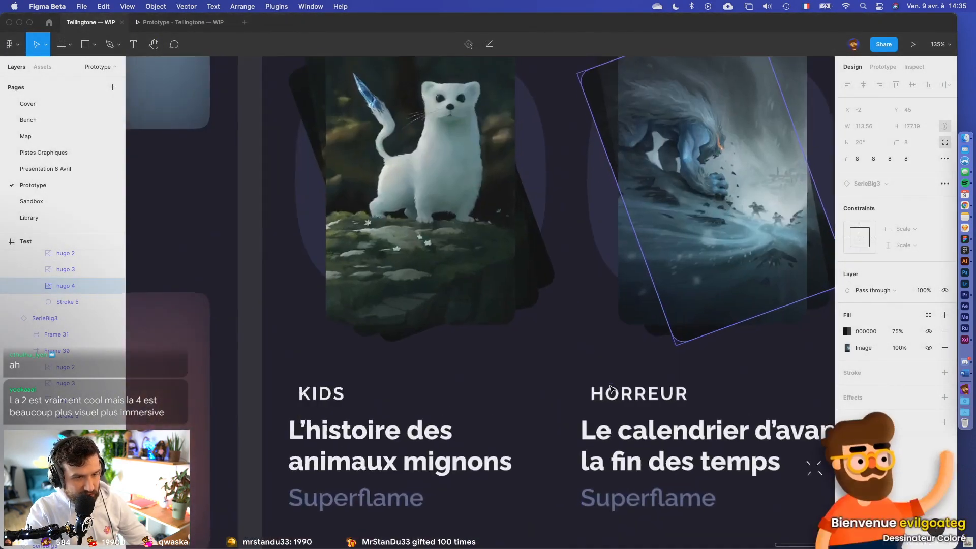
{"action": "scroll", "coordinate": [609, 388], "scroll_direction": "down", "scroll_amount": 7}
{"action": "scroll", "coordinate": [460, 382], "scroll_direction": "up", "scroll_amount": 5}
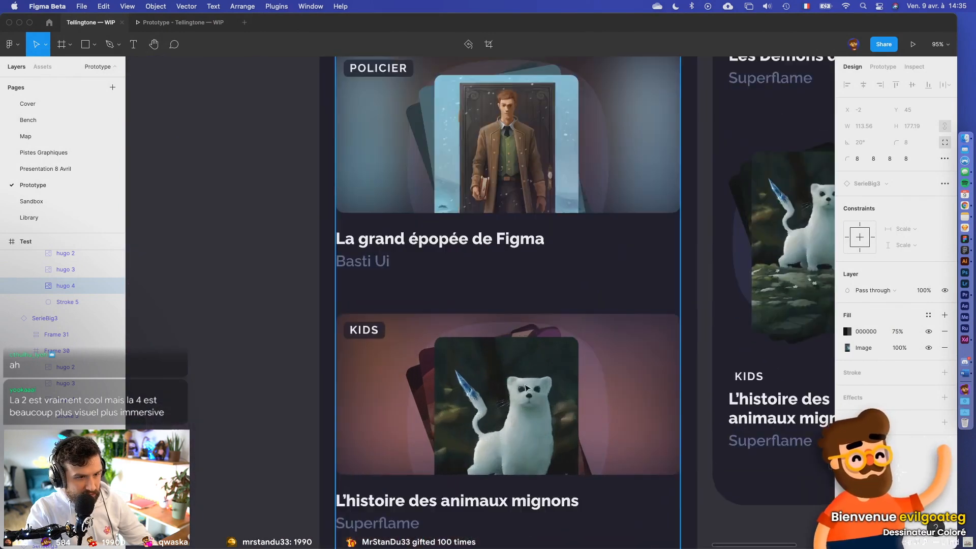
{"action": "left_click", "coordinate": [431, 367]}
{"action": "left_click", "coordinate": [431, 367]}
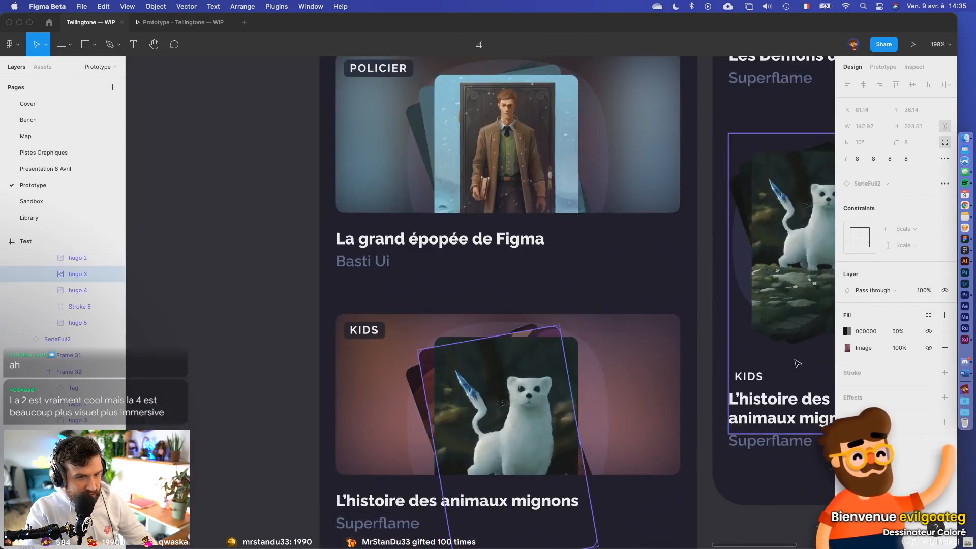
{"action": "left_click", "coordinate": [848, 348]}
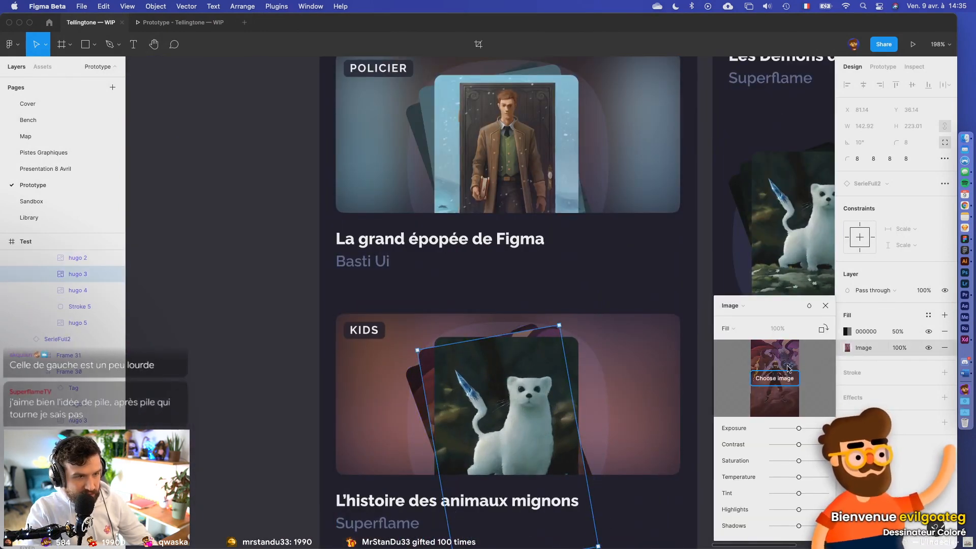
{"action": "left_click", "coordinate": [774, 378]}
{"action": "double_click", "coordinate": [367, 229]}
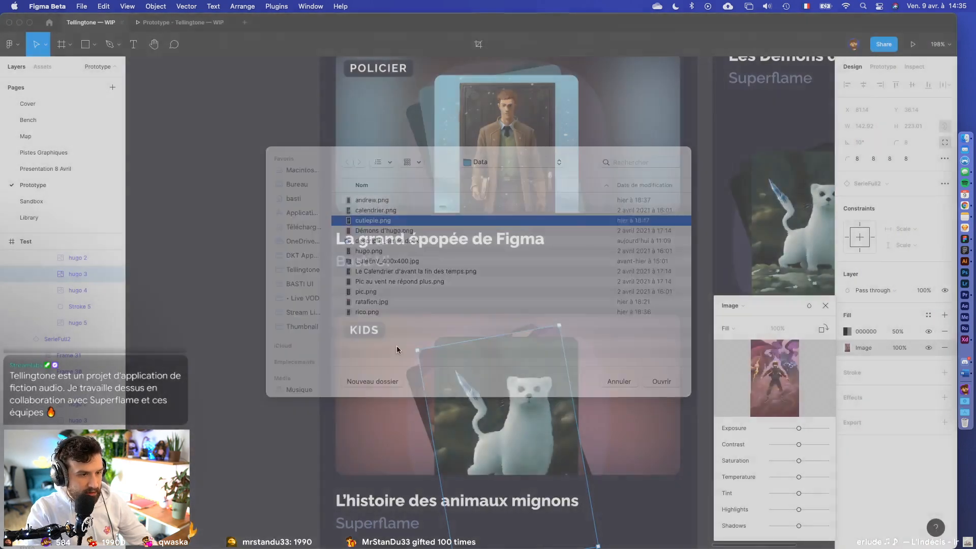
- Replace the image fill of the full-width Kids card's 20° rotated layer with cutiepie.png
{"action": "left_click", "coordinate": [414, 380]}
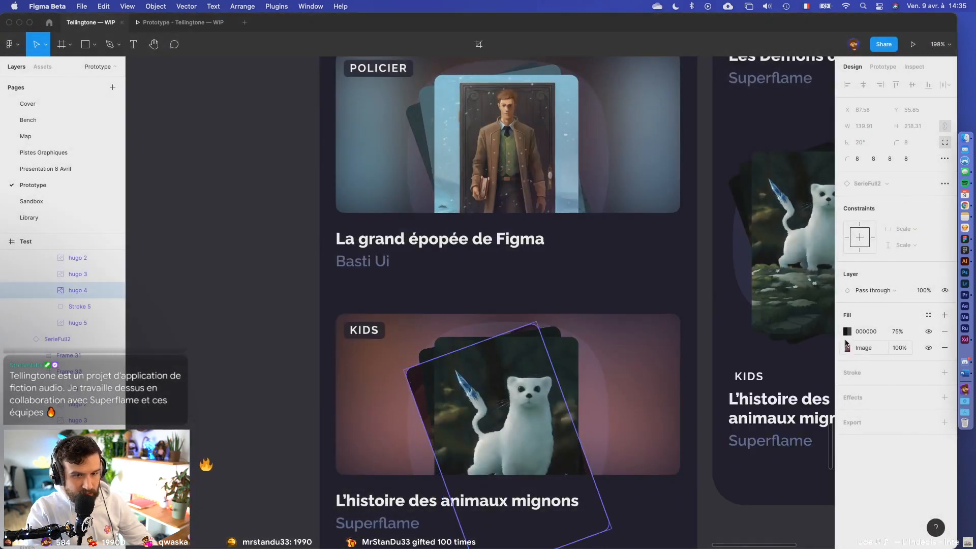
{"action": "left_click", "coordinate": [847, 347]}
{"action": "left_click", "coordinate": [774, 378]}
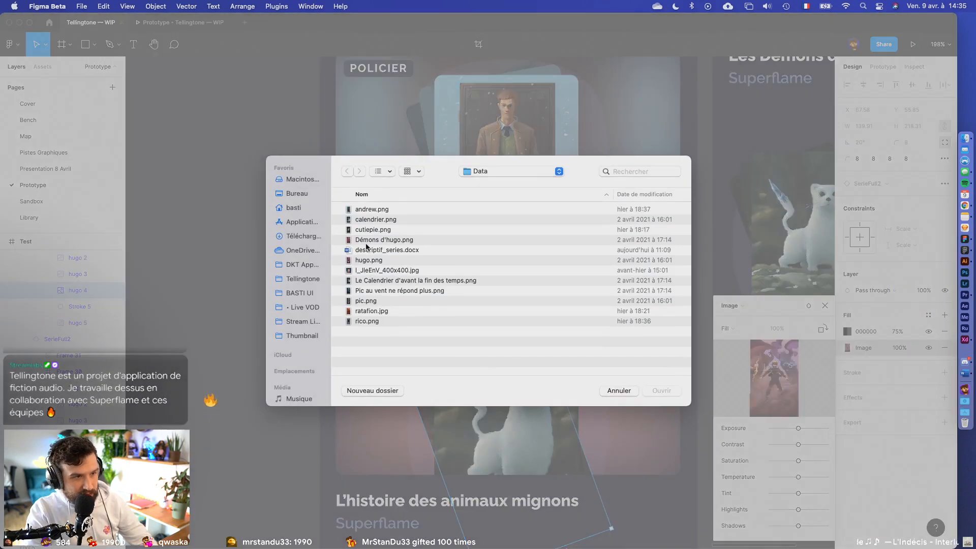
{"action": "double_click", "coordinate": [367, 229]}
{"action": "key", "text": "Escape"}
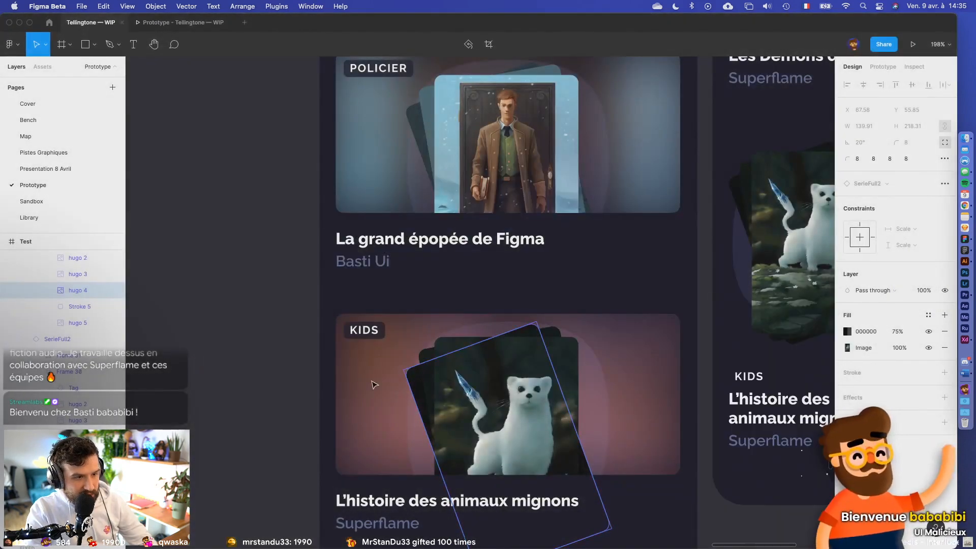
- Replace the image fill of the blurred background layer in the full-width Kids card with cutiepie.png
{"action": "left_click", "coordinate": [373, 384]}
{"action": "left_click", "coordinate": [847, 315]}
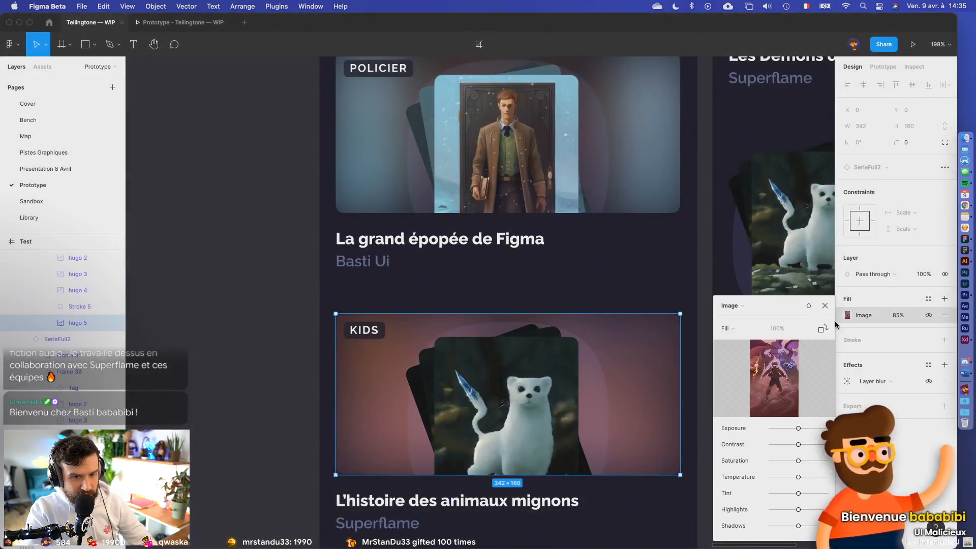
{"action": "left_click", "coordinate": [771, 381]}
{"action": "left_click", "coordinate": [367, 230]}
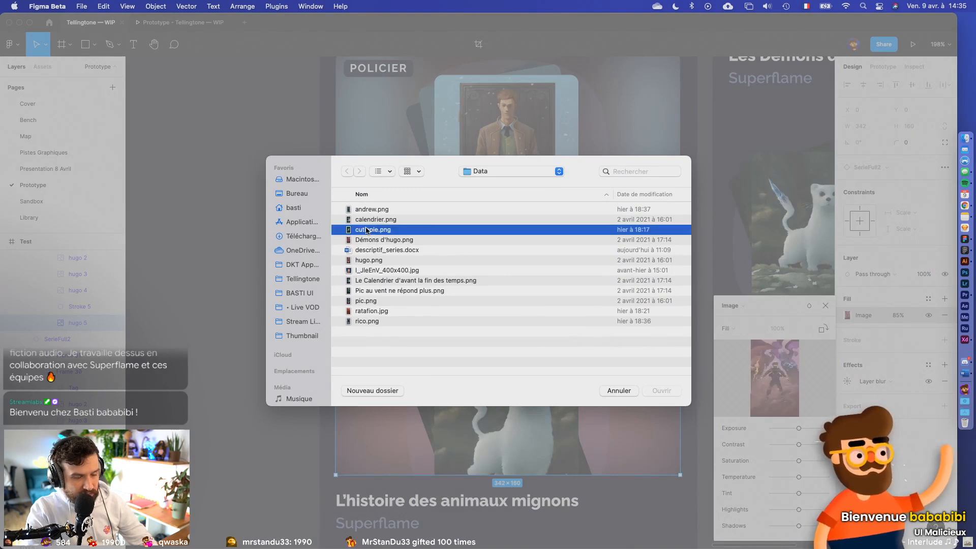
{"action": "double_click", "coordinate": [367, 230]}
{"action": "key", "text": "Escape"}
- Compare the full-width card screen with the two-column card screen beside it
{"action": "scroll", "coordinate": [257, 331], "scroll_direction": "down", "scroll_amount": 5}
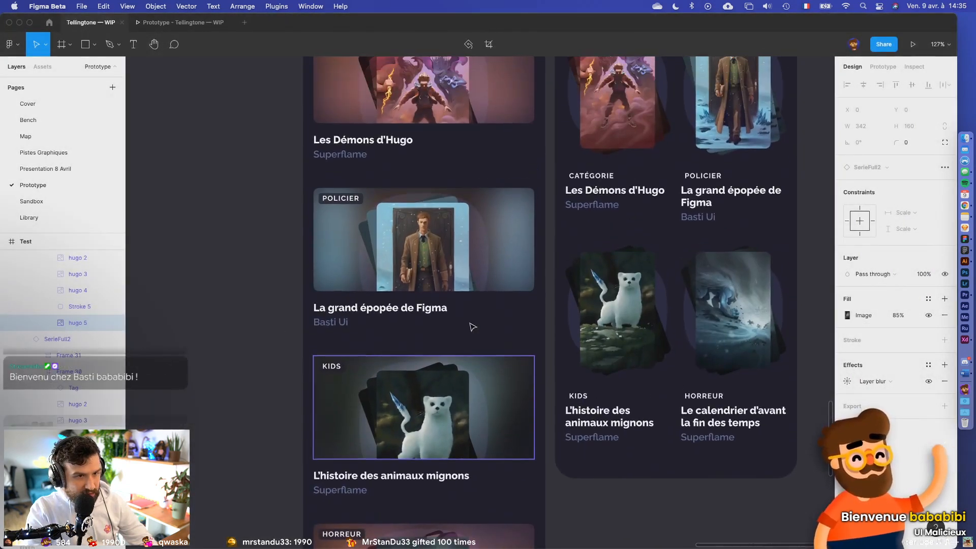
{"action": "scroll", "coordinate": [473, 327], "scroll_direction": "up", "scroll_amount": 5}
{"action": "scroll", "coordinate": [472, 325], "scroll_direction": "down", "scroll_amount": 3}
{"action": "scroll", "coordinate": [475, 322], "scroll_direction": "up", "scroll_amount": 2}
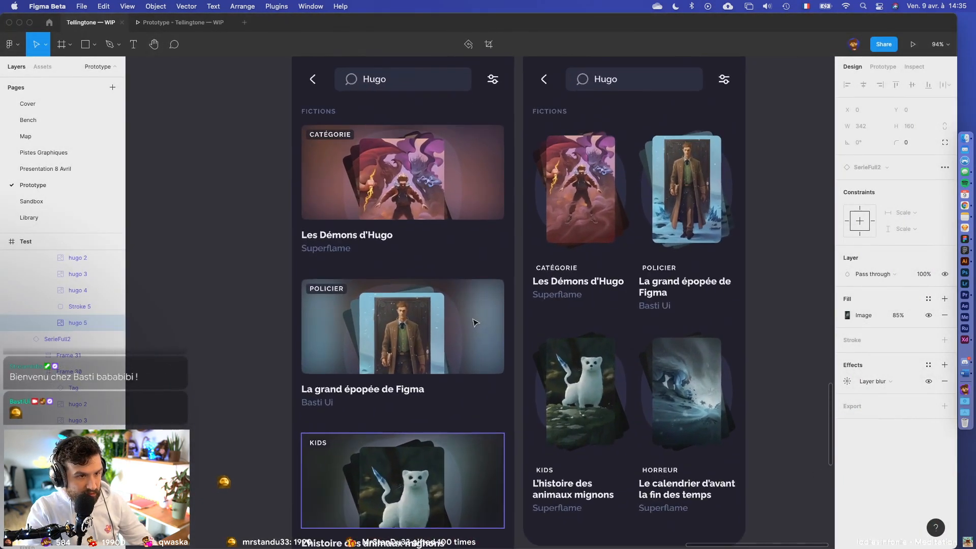
{"action": "scroll", "coordinate": [505, 331], "scroll_direction": "up", "scroll_amount": 4}
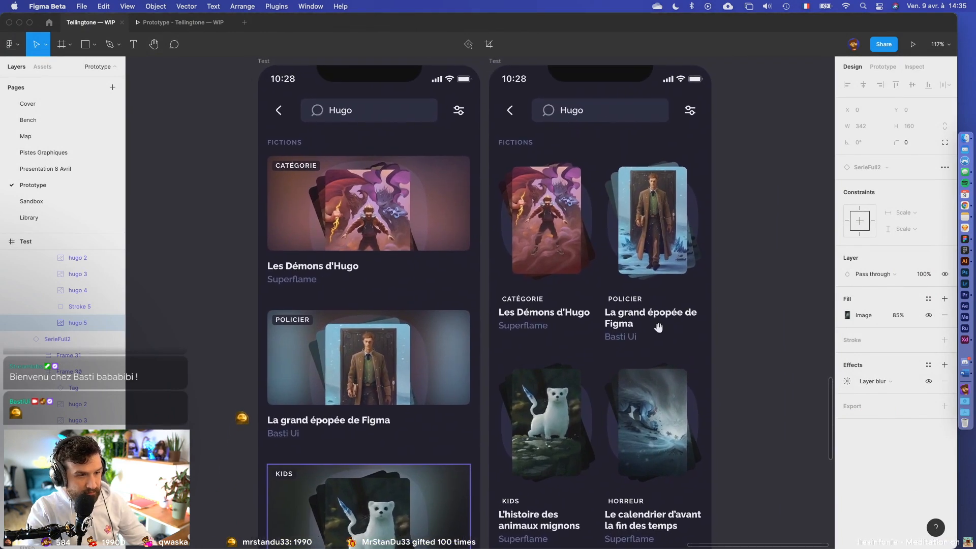
- Add a letter A text label beside the full-width card screen, detach its Subtitle style and set its size to 75
{"action": "left_click", "coordinate": [797, 281]}
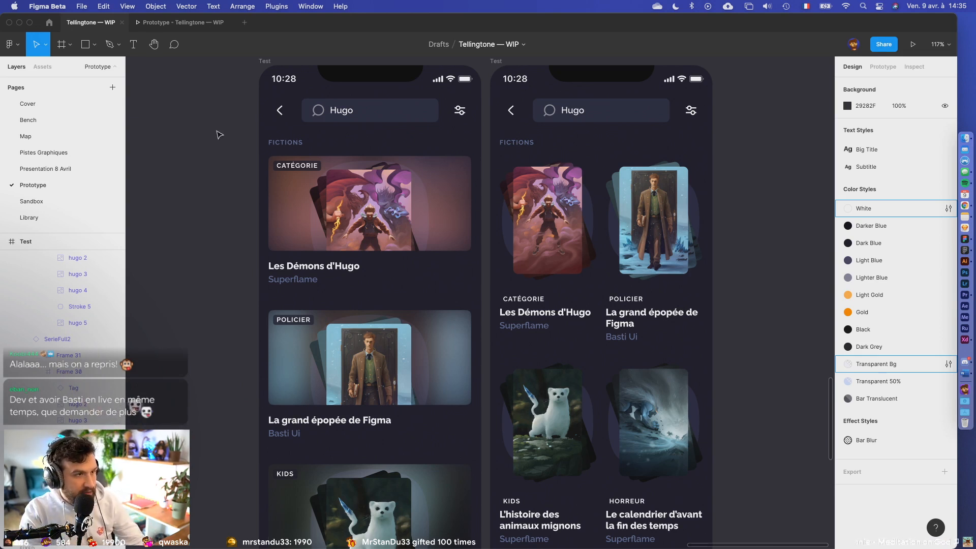
{"action": "key", "text": "t"}
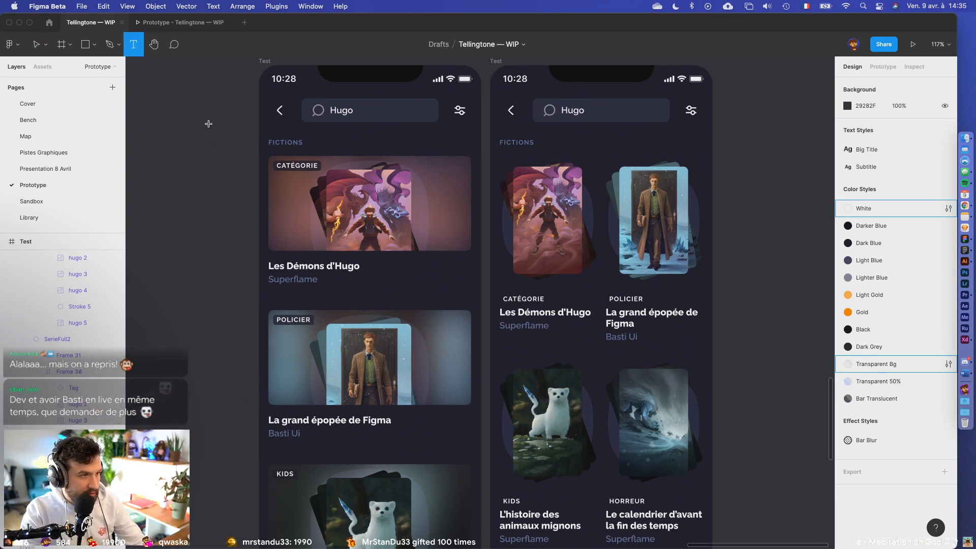
{"action": "left_click", "coordinate": [210, 125]}
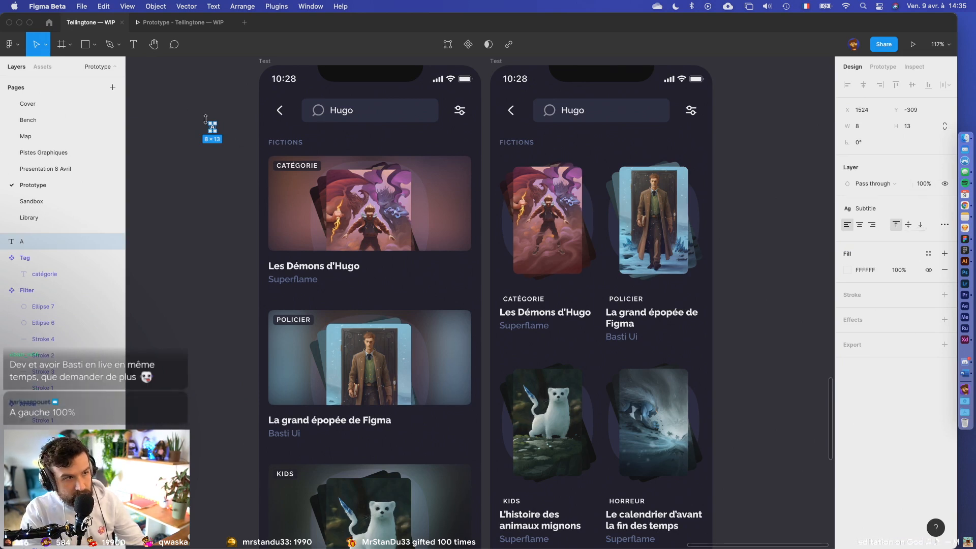
{"action": "left_click", "coordinate": [231, 155]}
{"action": "left_click", "coordinate": [214, 129]}
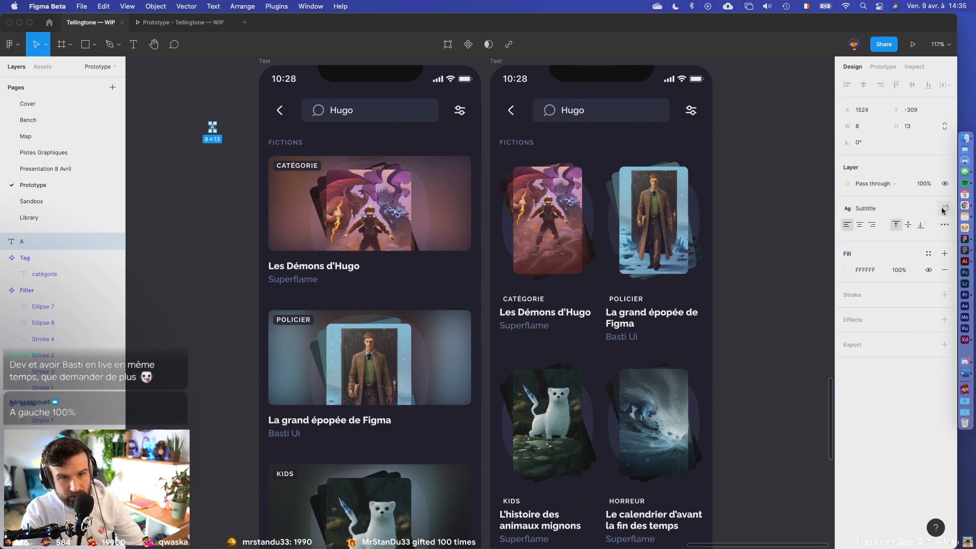
{"action": "left_click", "coordinate": [945, 209]}
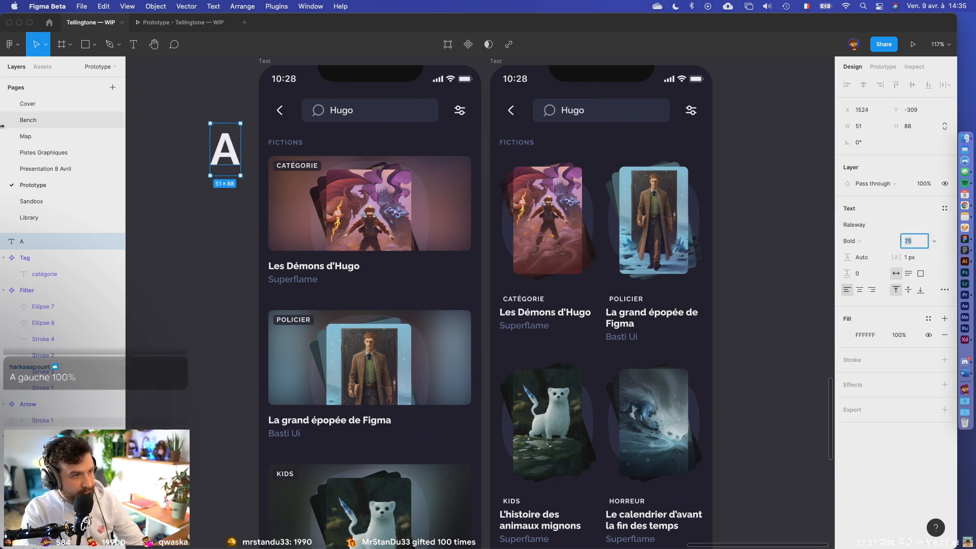
{"action": "left_click", "coordinate": [240, 229]}
- Duplicate the A label to the outer side of the two-column card screen and change its text to B
{"action": "left_click_drag", "start_coordinate": [226, 152], "coordinate": [753, 152]}
{"action": "key", "text": "Return"}
{"action": "type", "text": "B"}
{"action": "left_click", "coordinate": [762, 238]}
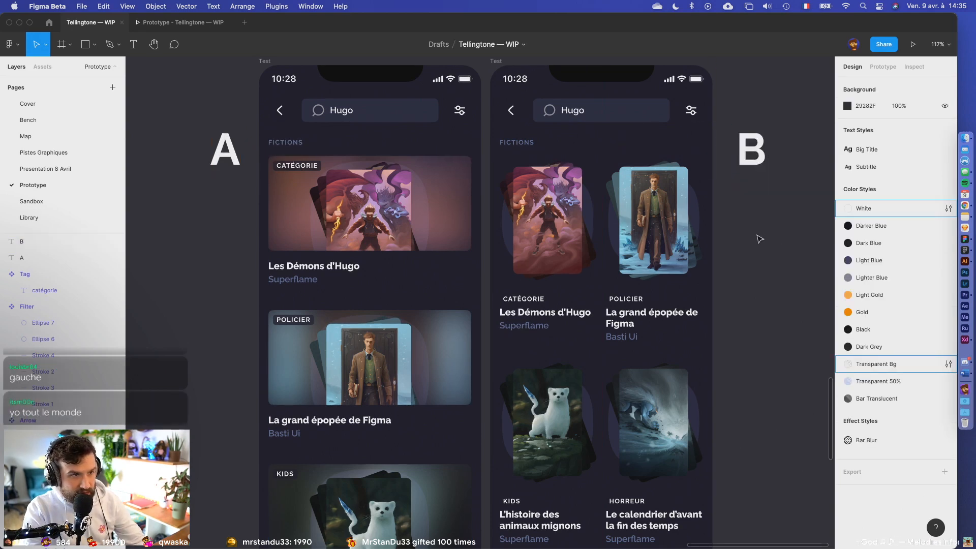
- Nudge the B label slightly closer to the two-column card screen
{"action": "scroll", "coordinate": [759, 237], "scroll_direction": "up", "scroll_amount": 1}
{"action": "scroll", "coordinate": [759, 237], "scroll_direction": "up", "scroll_amount": 2}
{"action": "left_click_drag", "start_coordinate": [766, 154], "coordinate": [762, 154]}
{"action": "scroll", "coordinate": [762, 155], "scroll_direction": "down", "scroll_amount": 2}
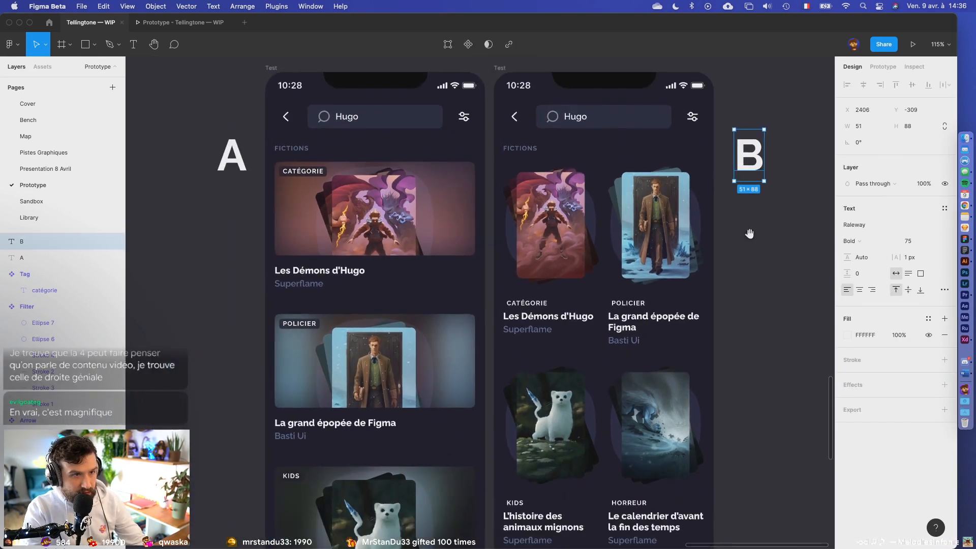
{"action": "scroll", "coordinate": [747, 225], "scroll_direction": "left", "scroll_amount": 1}
{"action": "left_click", "coordinate": [770, 252]}
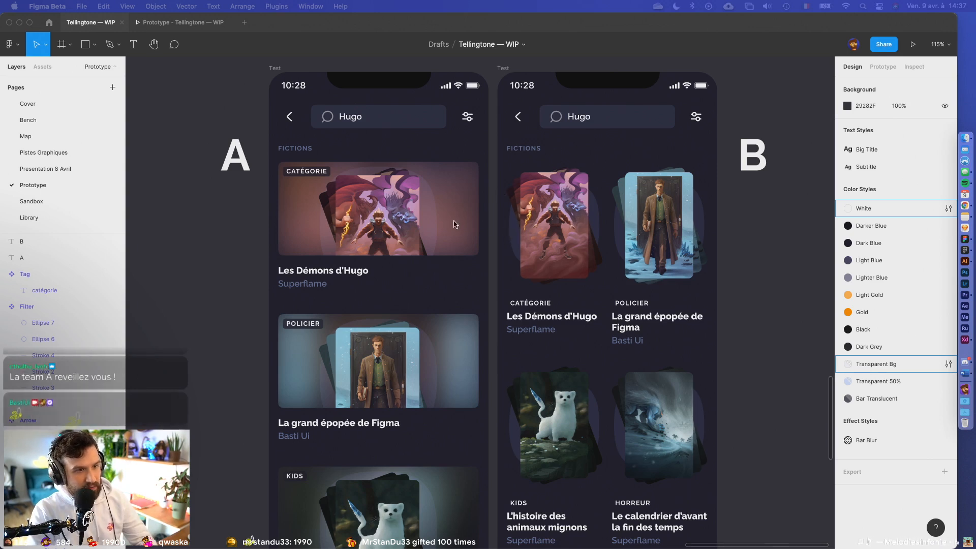
- Apply the Bar Translucent color style to the rounded shape behind the cover in the SerieFull2 main component
{"action": "left_click", "coordinate": [436, 226]}
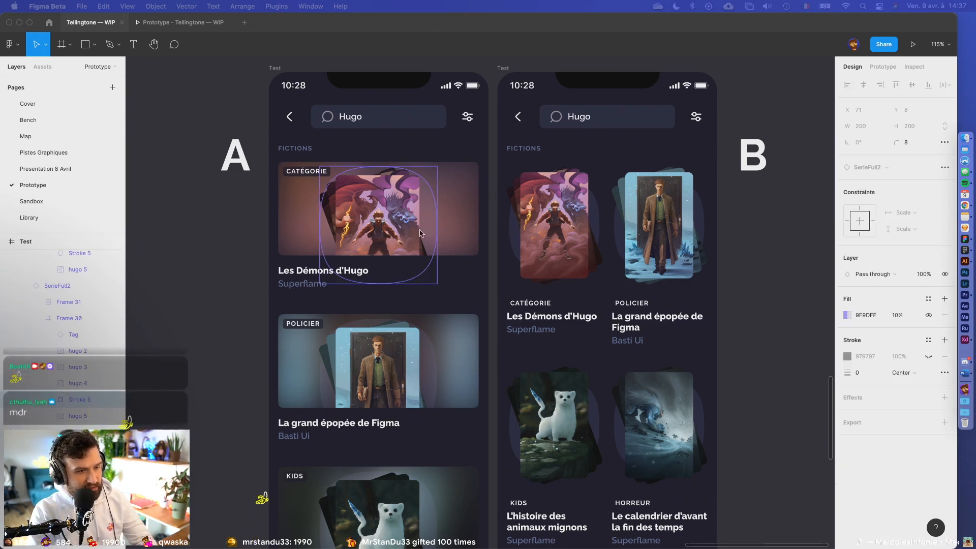
{"action": "left_click", "coordinate": [201, 234]}
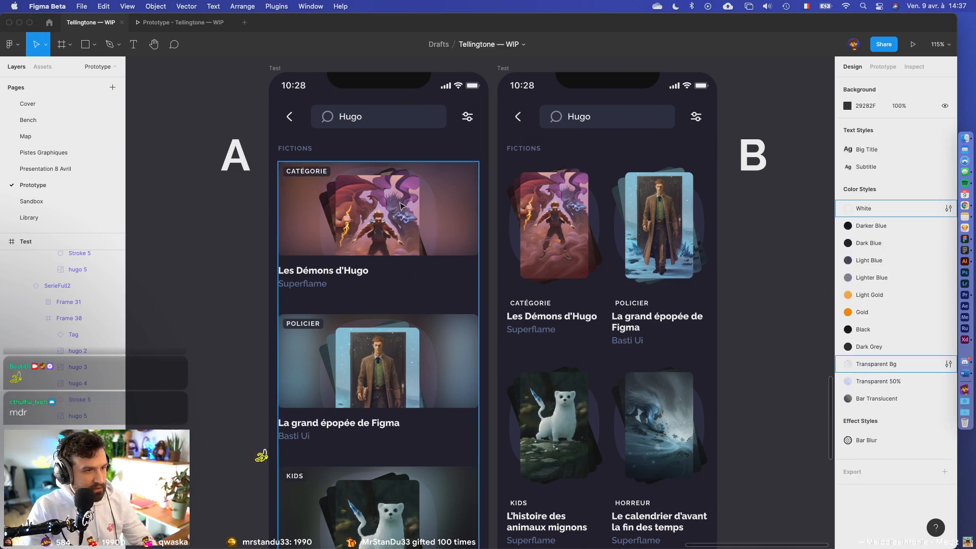
{"action": "left_click", "coordinate": [427, 211]}
{"action": "double_click", "coordinate": [429, 213]}
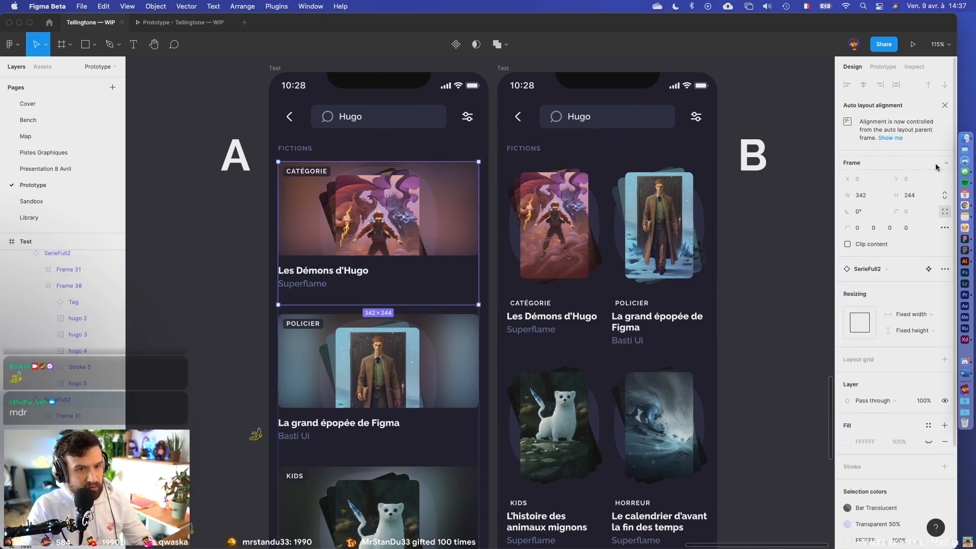
{"action": "left_click", "coordinate": [928, 269]}
{"action": "scroll", "coordinate": [492, 231], "scroll_direction": "up", "scroll_amount": 5}
{"action": "left_click", "coordinate": [570, 307], "text": "super"}
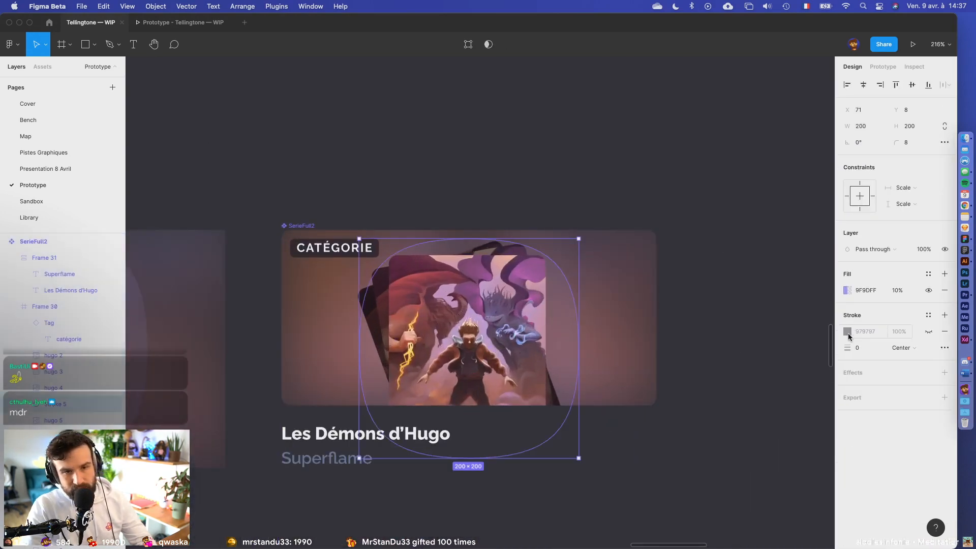
{"action": "left_click", "coordinate": [928, 273]}
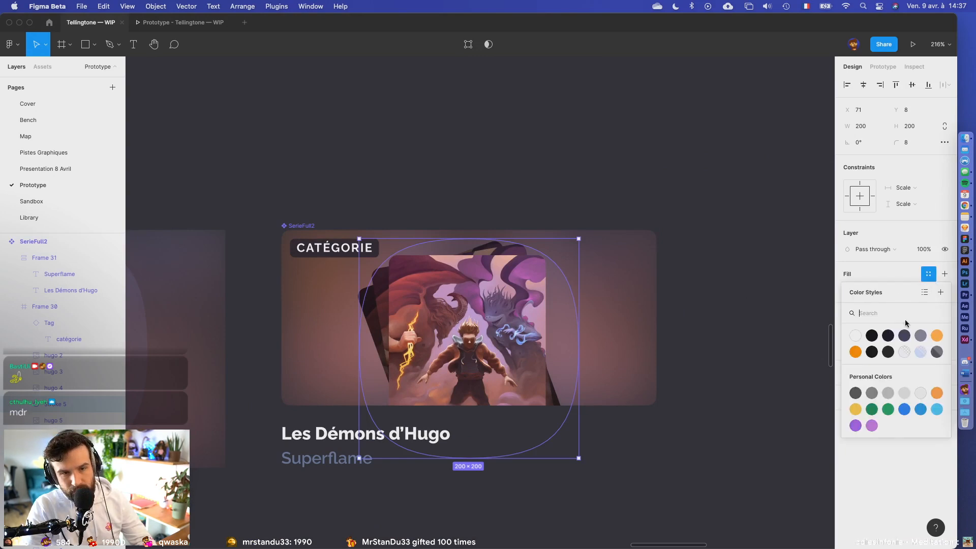
{"action": "left_click", "coordinate": [935, 353]}
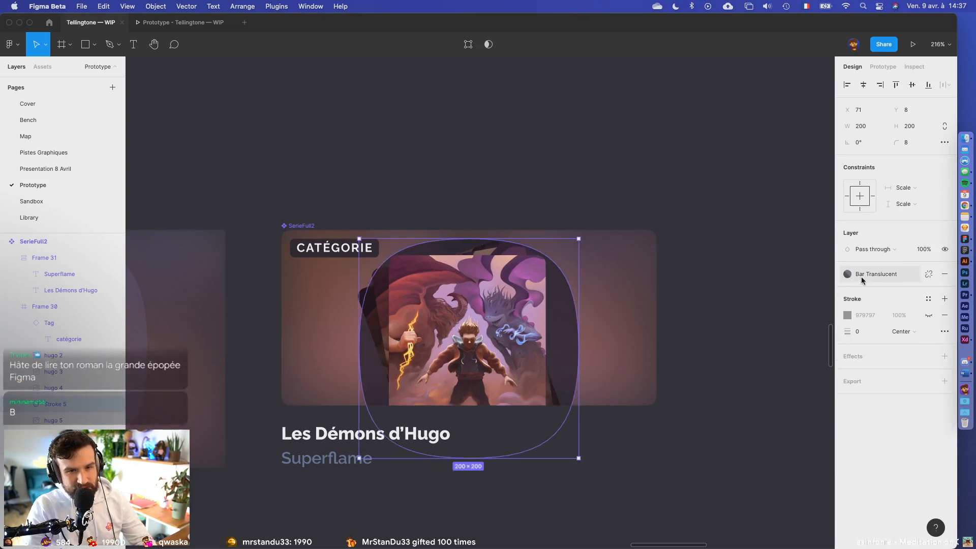
- Detach the color style from the rounded shape and set its fill to 000000 at 10% opacity
{"action": "left_click", "coordinate": [928, 275]}
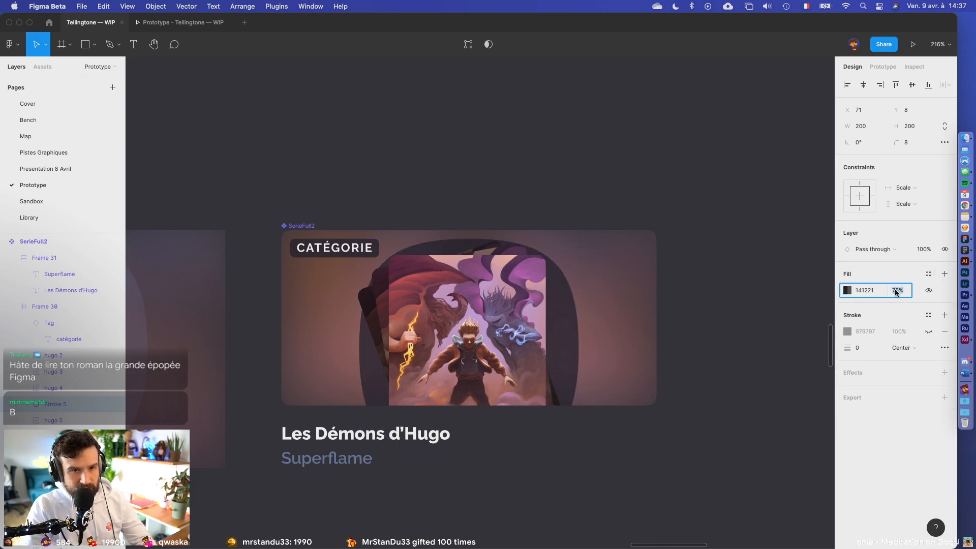
{"action": "left_click", "coordinate": [870, 291]}
{"action": "left_click", "coordinate": [847, 290]}
{"action": "left_click_drag", "start_coordinate": [736, 362], "coordinate": [705, 416]}
{"action": "left_click", "coordinate": [902, 288]}
{"action": "type", "text": "10"}
{"action": "key", "text": "Return"}
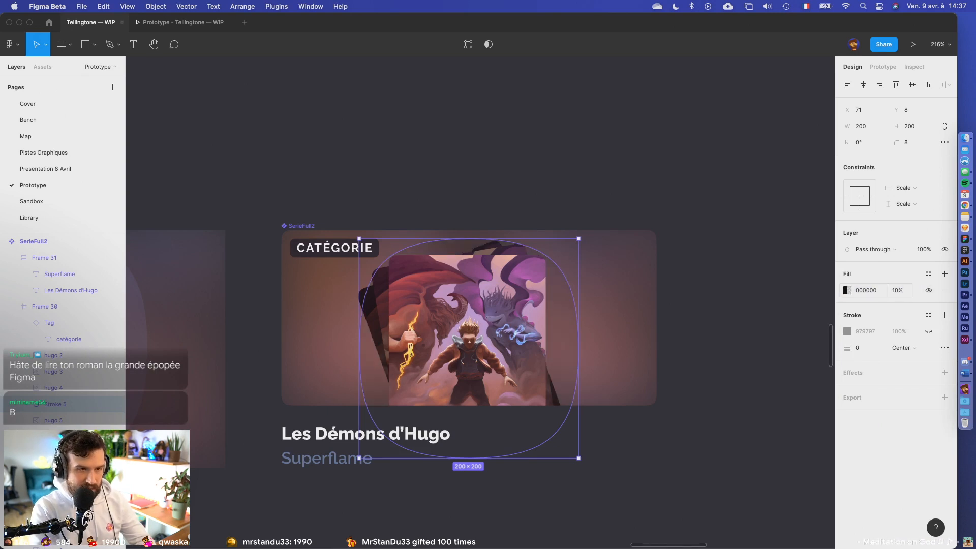
- Move the rounded shape straight down in the SerieFull2 component to about Y 46
{"action": "left_click", "coordinate": [654, 353]}
{"action": "left_click", "coordinate": [570, 336]}
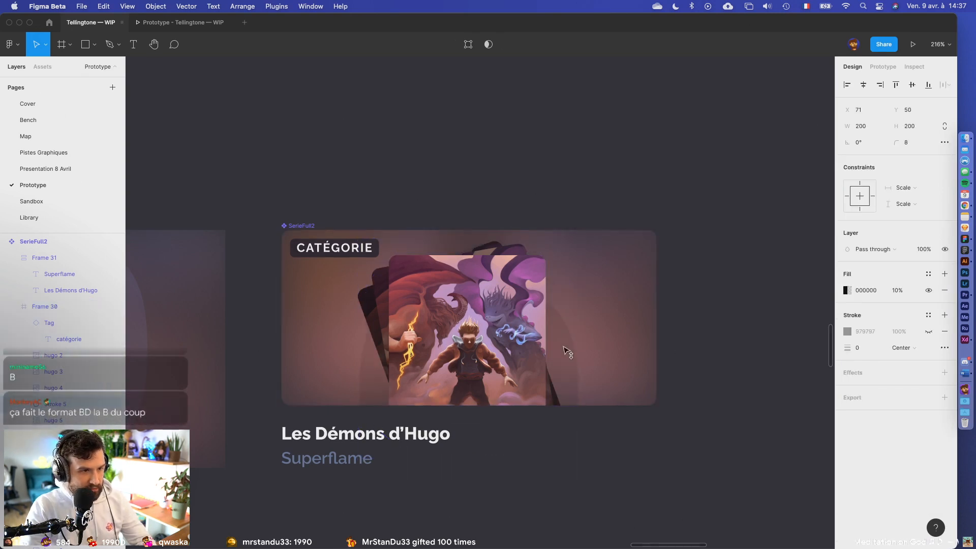
{"action": "left_click", "coordinate": [743, 405]}
{"action": "left_click", "coordinate": [570, 324]}
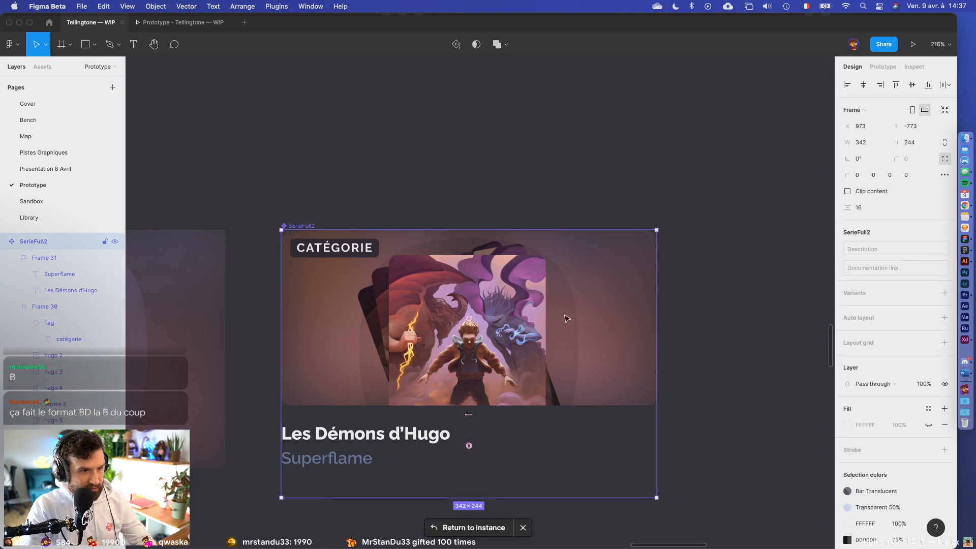
{"action": "double_click", "coordinate": [564, 305]}
{"action": "double_click", "coordinate": [563, 302]}
{"action": "left_click_drag", "start_coordinate": [563, 303], "coordinate": [565, 349]}
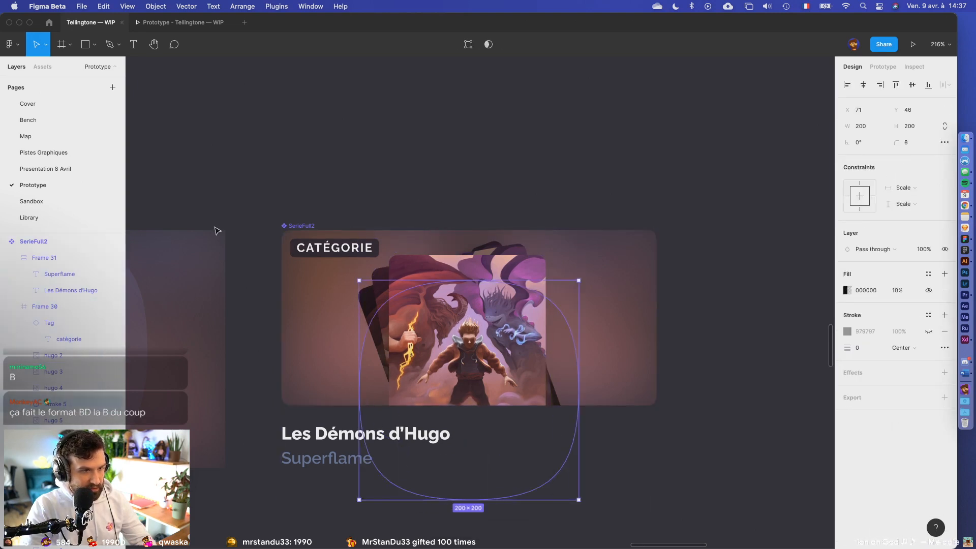
{"action": "left_click", "coordinate": [344, 216]}
- Return from the SerieFull2 component to its instance and compare screens A and B side by side
{"action": "left_click", "coordinate": [330, 226]}
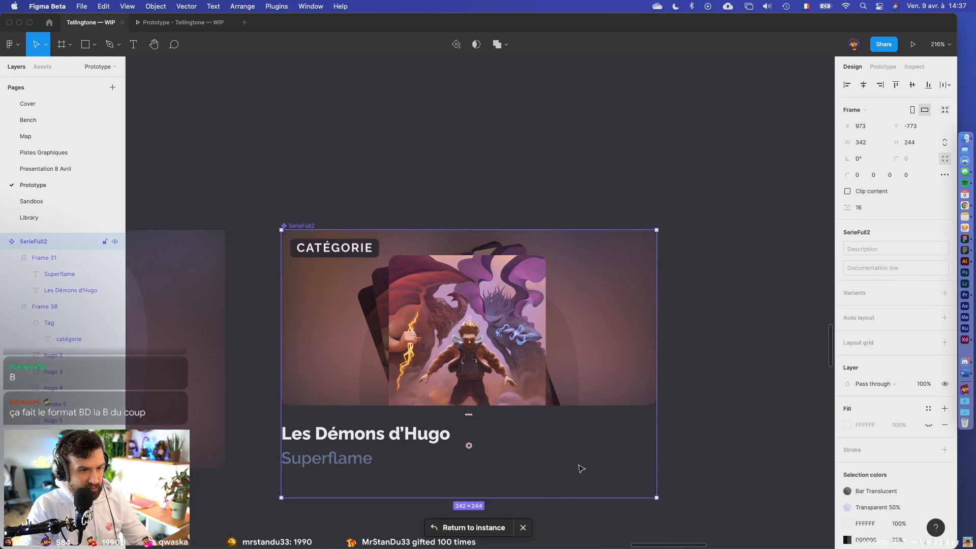
{"action": "left_click", "coordinate": [483, 528]}
{"action": "scroll", "coordinate": [527, 428], "scroll_direction": "down", "scroll_amount": 8}
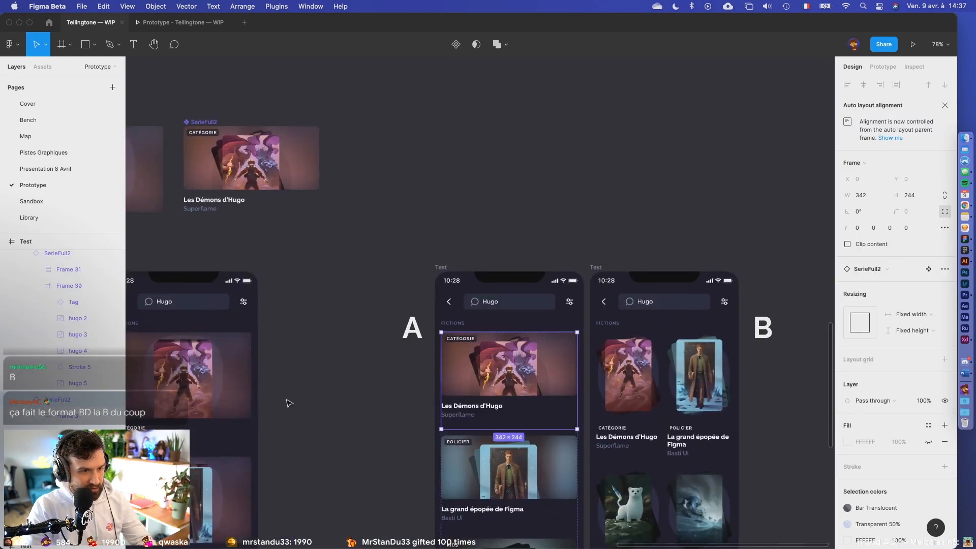
{"action": "left_click", "coordinate": [288, 401]}
{"action": "left_click_drag", "start_coordinate": [401, 448], "coordinate": [271, 310]}
{"action": "scroll", "coordinate": [274, 311], "scroll_direction": "up", "scroll_amount": 2}
{"action": "scroll", "coordinate": [273, 311], "scroll_direction": "up", "scroll_amount": 3}
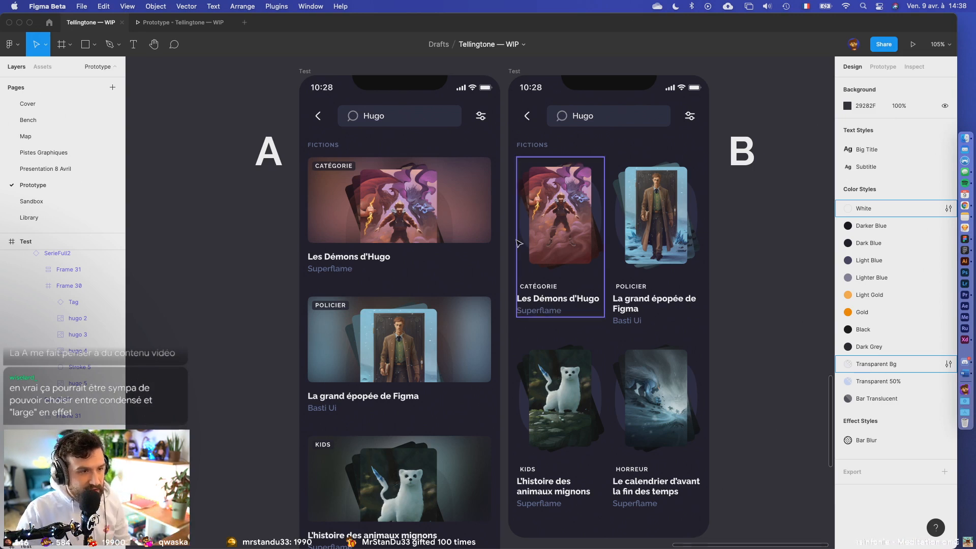
{"action": "scroll", "coordinate": [209, 280], "scroll_direction": "right", "scroll_amount": 1}
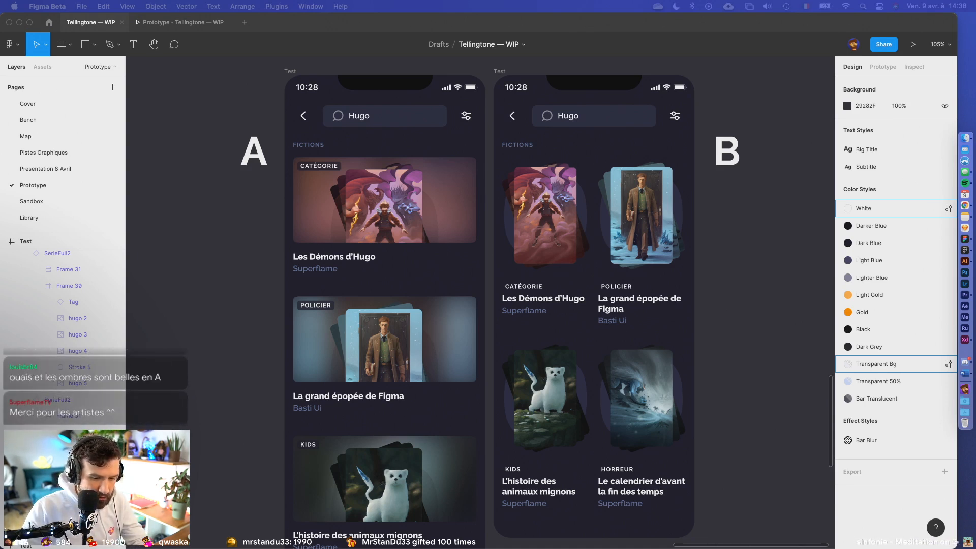
- Insert the poll result screenshot and position it above screens A and B, centred between them
{"action": "left_click_drag", "start_coordinate": [920, 518], "coordinate": [759, 299]}
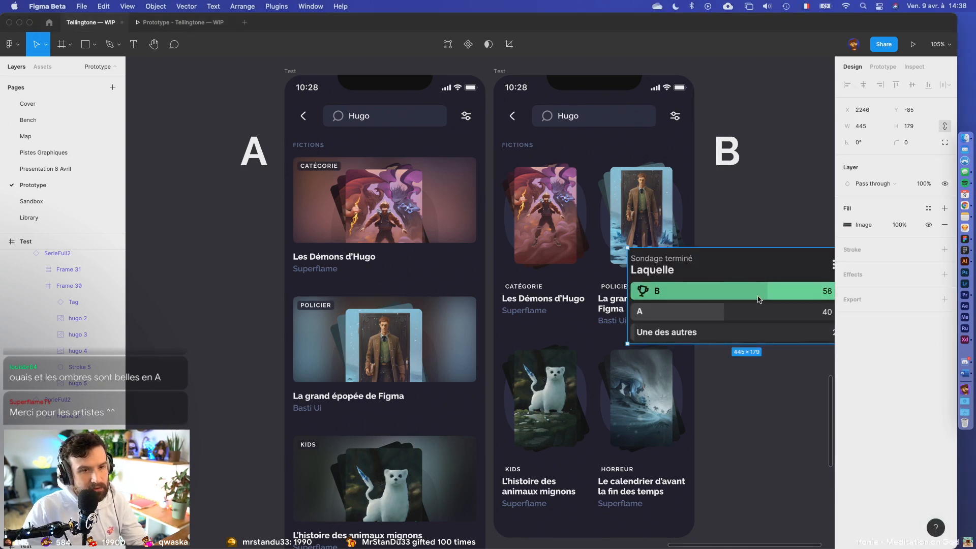
{"action": "scroll", "coordinate": [603, 399], "scroll_direction": "down", "scroll_amount": 5}
{"action": "left_click_drag", "start_coordinate": [712, 327], "coordinate": [526, 114]}
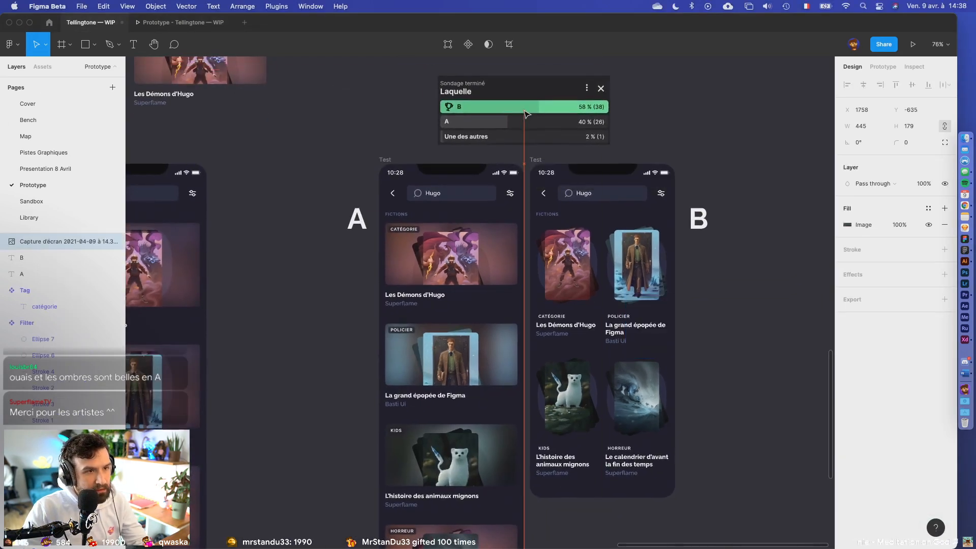
{"action": "left_click", "coordinate": [732, 121]}
{"action": "scroll", "coordinate": [722, 145], "scroll_direction": "up", "scroll_amount": 2}
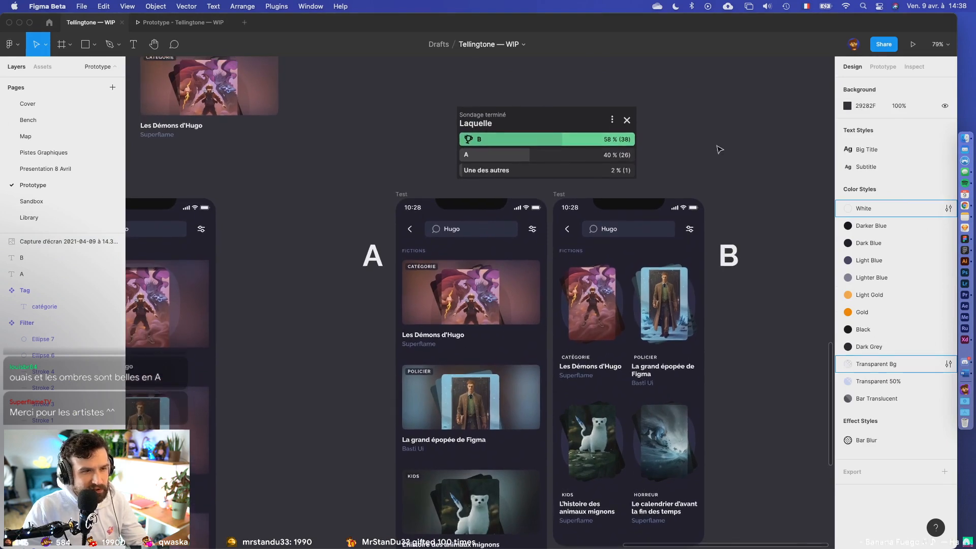
{"action": "scroll", "coordinate": [720, 149], "scroll_direction": "up", "scroll_amount": 3}
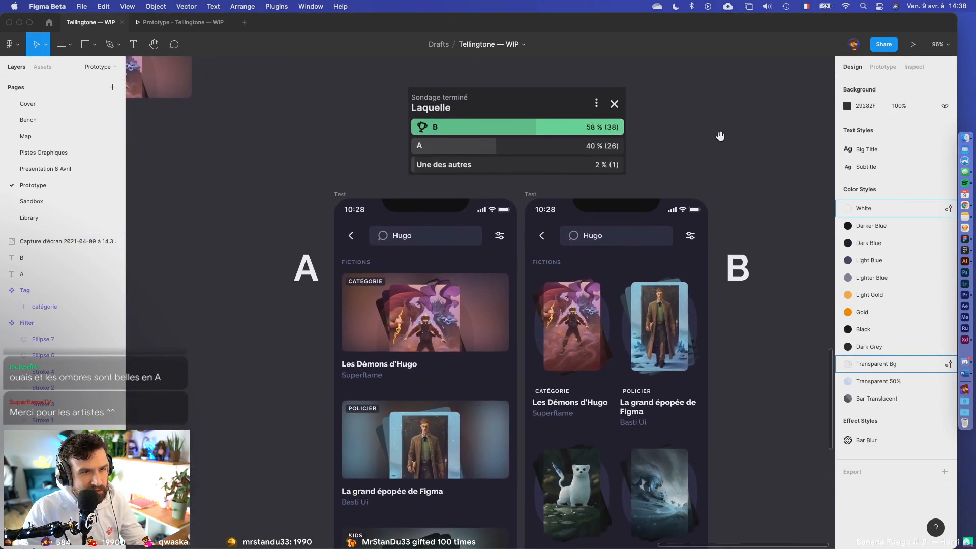
{"action": "left_click_drag", "start_coordinate": [608, 143], "coordinate": [615, 145]}
{"action": "left_click", "coordinate": [692, 125]}
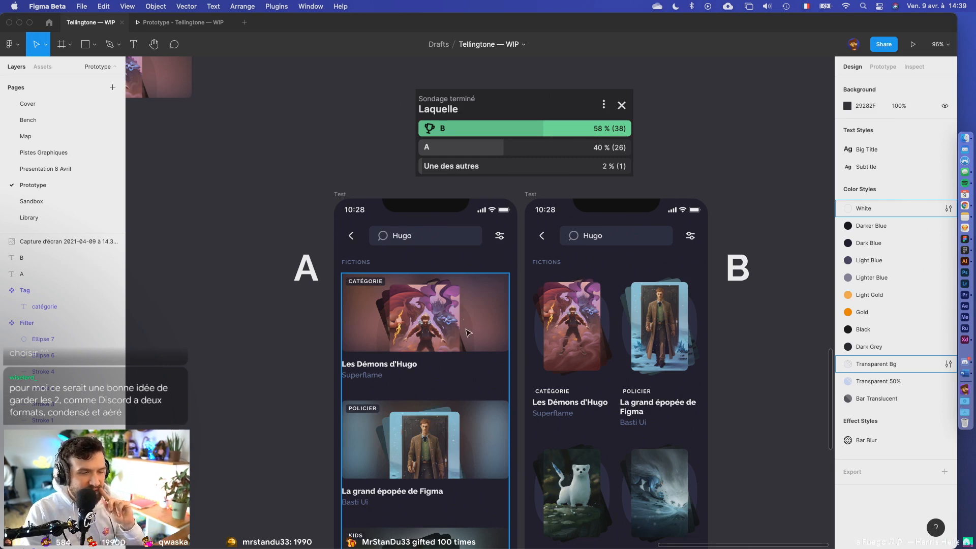
- Examine screen A's full-width cards from Catégorie to Horreur, checking cover cropping, back layers and the rounded shape
{"action": "scroll", "coordinate": [461, 312], "scroll_direction": "up", "scroll_amount": 5}
{"action": "double_click", "coordinate": [424, 302]}
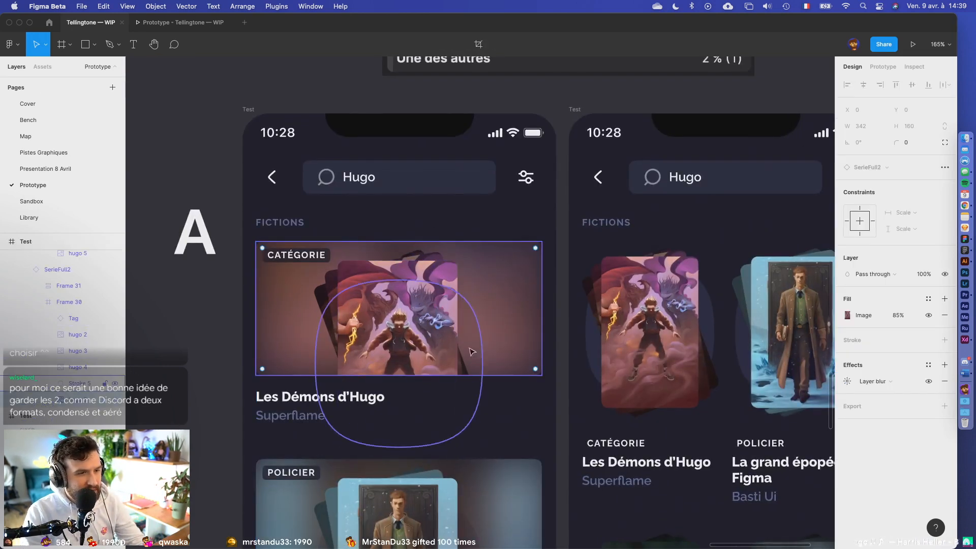
{"action": "left_click", "coordinate": [210, 335]}
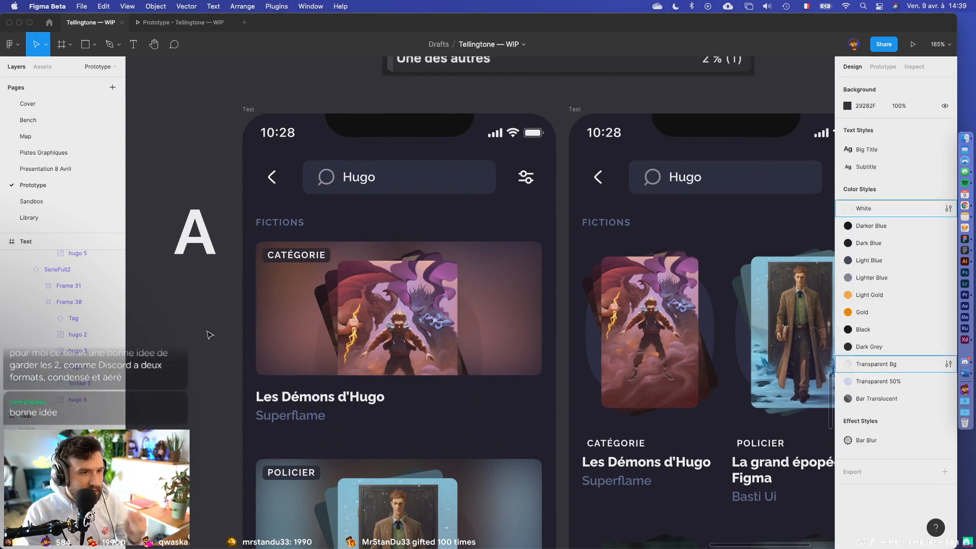
{"action": "scroll", "coordinate": [210, 335], "scroll_direction": "down", "scroll_amount": 3}
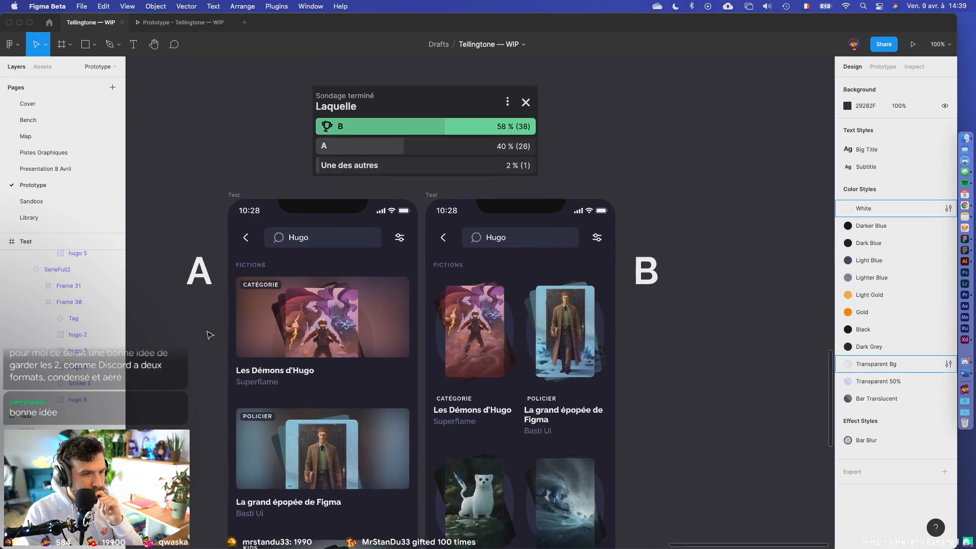
{"action": "scroll", "coordinate": [251, 392], "scroll_direction": "down", "scroll_amount": 3}
{"action": "scroll", "coordinate": [252, 385], "scroll_direction": "up", "scroll_amount": 5}
{"action": "scroll", "coordinate": [253, 386], "scroll_direction": "down", "scroll_amount": 3}
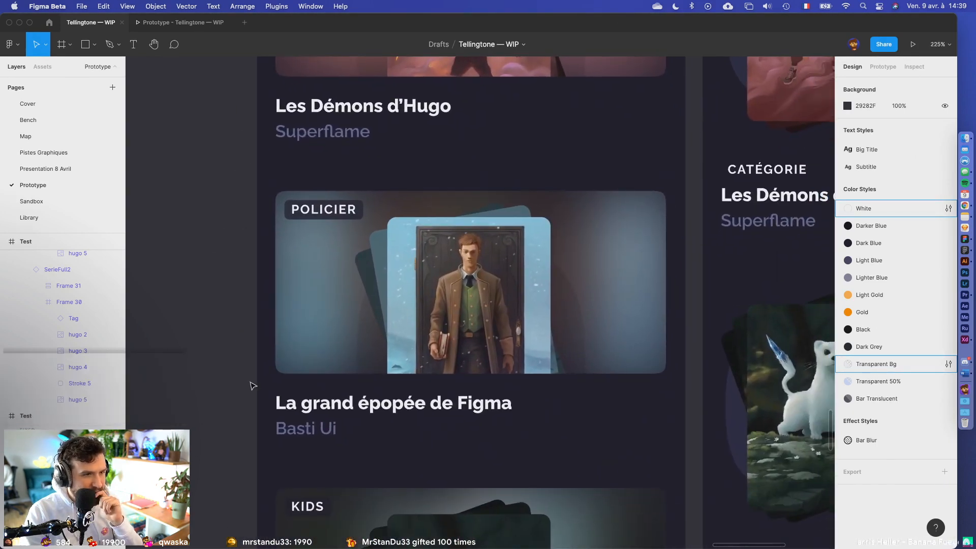
{"action": "scroll", "coordinate": [253, 385], "scroll_direction": "down", "scroll_amount": 5}
{"action": "scroll", "coordinate": [252, 385], "scroll_direction": "down", "scroll_amount": 5}
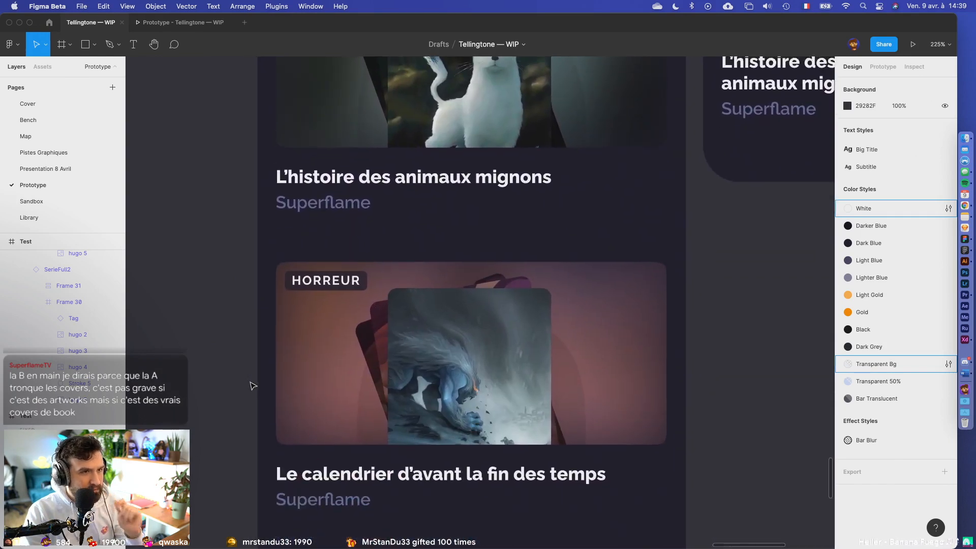
{"action": "scroll", "coordinate": [251, 386], "scroll_direction": "up", "scroll_amount": 2}
{"action": "scroll", "coordinate": [251, 386], "scroll_direction": "down", "scroll_amount": 4}
{"action": "left_click", "coordinate": [365, 250]}
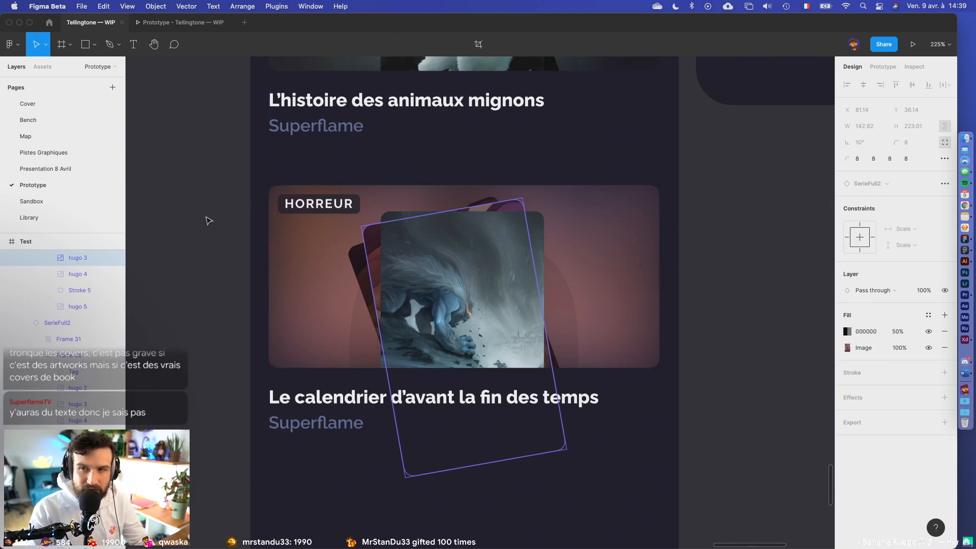
{"action": "left_click", "coordinate": [192, 204]}
{"action": "scroll", "coordinate": [193, 203], "scroll_direction": "down", "scroll_amount": 2}
{"action": "scroll", "coordinate": [192, 204], "scroll_direction": "up", "scroll_amount": 1}
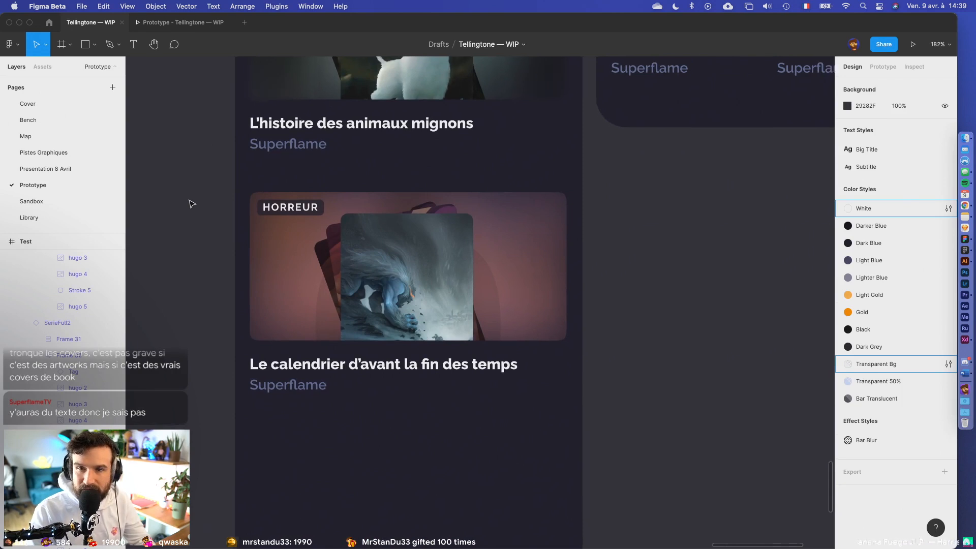
- Examine screen A's full-width cards down to Horreur and compare them with screen B's two-column cards
{"action": "scroll", "coordinate": [192, 204], "scroll_direction": "down", "scroll_amount": 3}
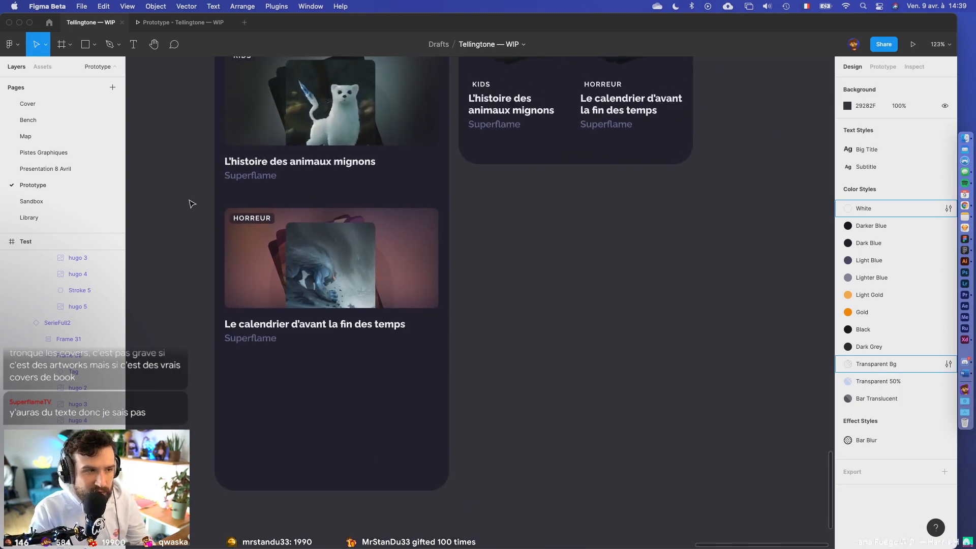
{"action": "scroll", "coordinate": [192, 204], "scroll_direction": "up", "scroll_amount": 1}
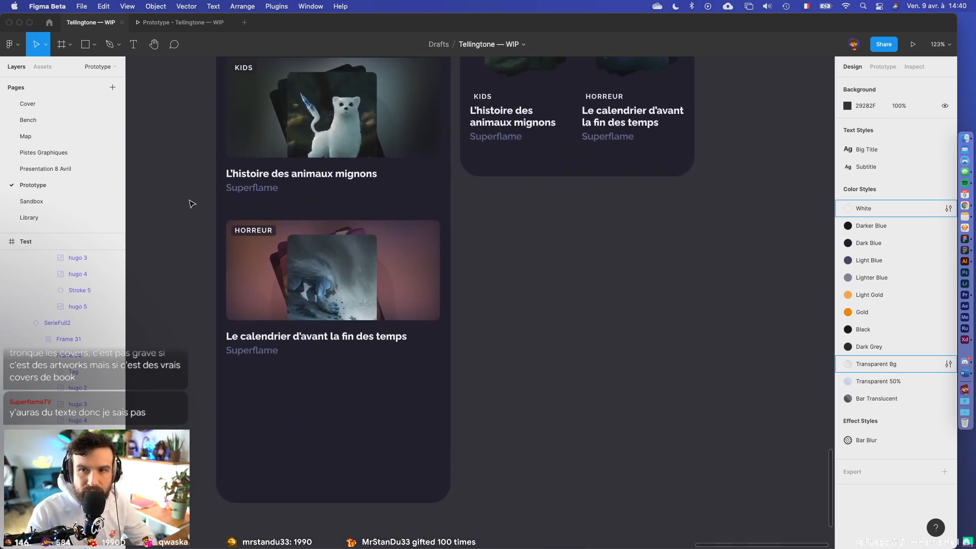
{"action": "scroll", "coordinate": [192, 204], "scroll_direction": "up", "scroll_amount": 5}
{"action": "scroll", "coordinate": [192, 203], "scroll_direction": "down", "scroll_amount": 1}
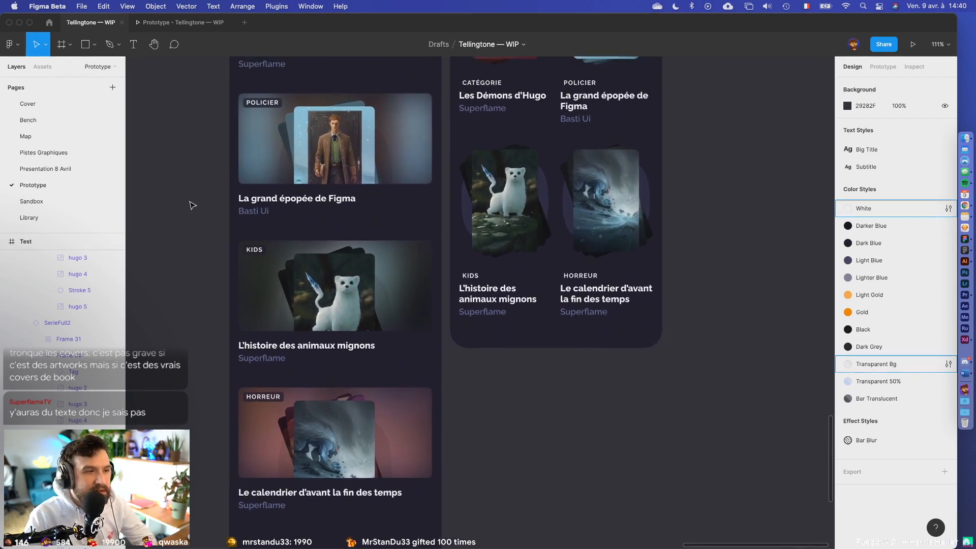
{"action": "scroll", "coordinate": [192, 205], "scroll_direction": "down", "scroll_amount": 3}
{"action": "left_click", "coordinate": [341, 329]}
{"action": "scroll", "coordinate": [341, 329], "scroll_direction": "up", "scroll_amount": 3}
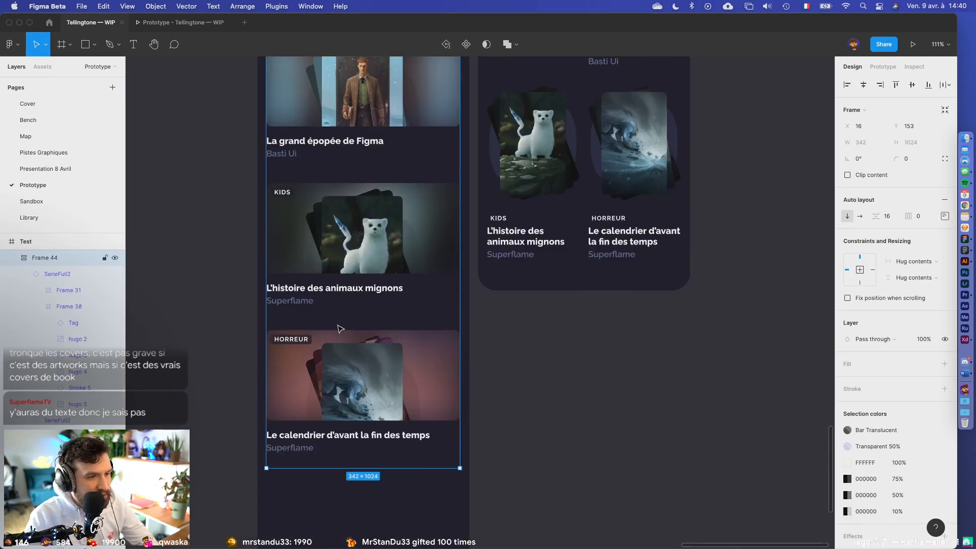
{"action": "scroll", "coordinate": [341, 325], "scroll_direction": "up", "scroll_amount": 5}
{"action": "scroll", "coordinate": [343, 304], "scroll_direction": "right", "scroll_amount": 2}
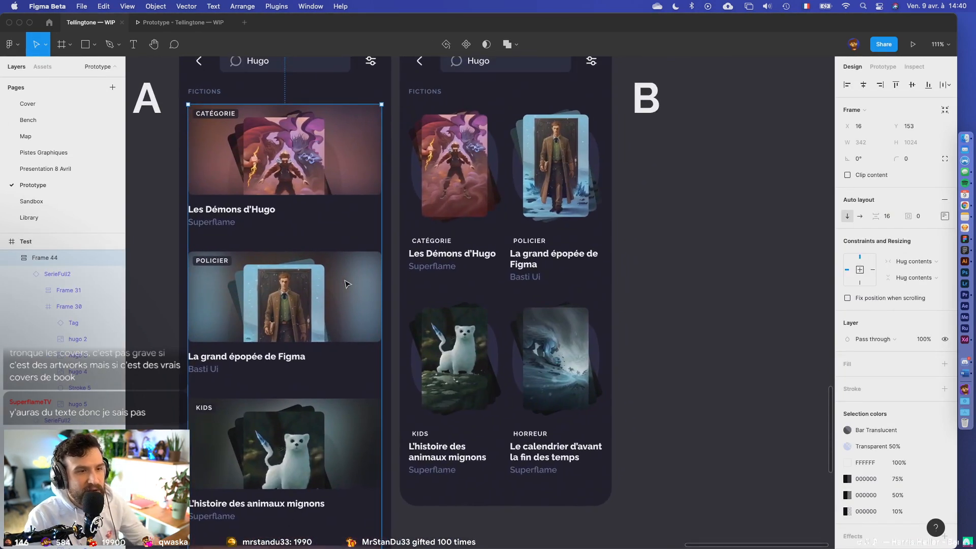
{"action": "left_click", "coordinate": [626, 286]}
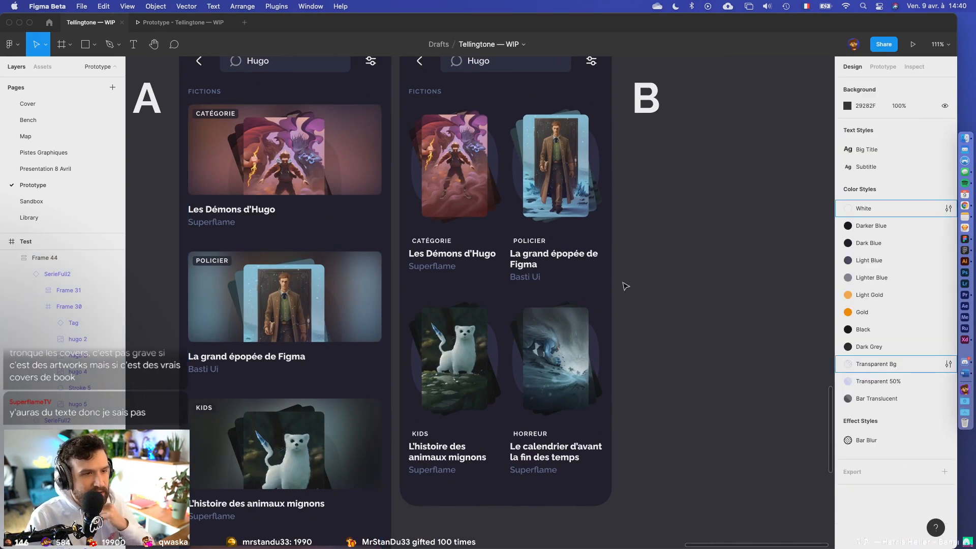
- Apply the Transparent 50% colour style to the fill of the Catégorie tag in the SerieBig3 main component
{"action": "scroll", "coordinate": [557, 248], "scroll_direction": "up", "scroll_amount": 5}
{"action": "left_click", "coordinate": [512, 225]}
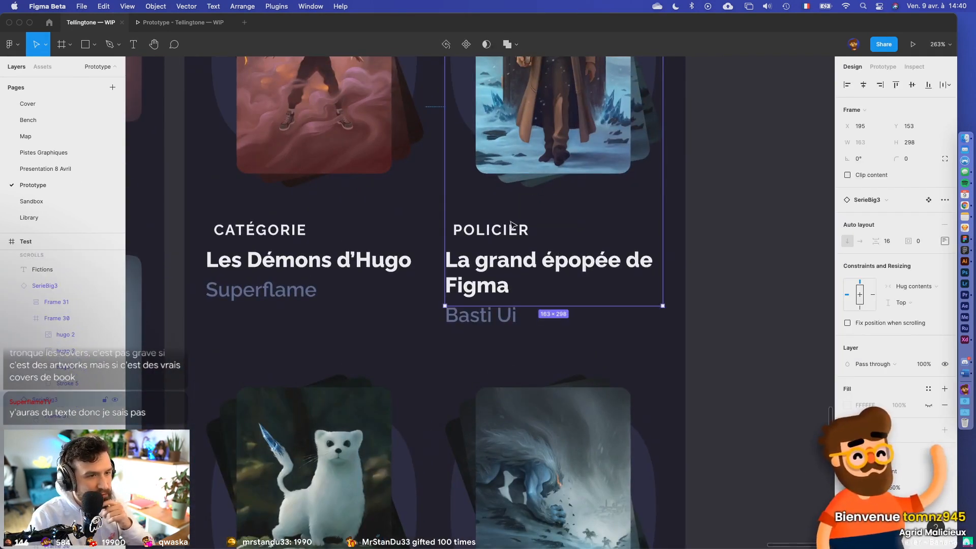
{"action": "scroll", "coordinate": [512, 225], "scroll_direction": "down", "scroll_amount": 5}
{"action": "scroll", "coordinate": [512, 224], "scroll_direction": "up", "scroll_amount": 5}
{"action": "scroll", "coordinate": [513, 224], "scroll_direction": "left", "scroll_amount": 5}
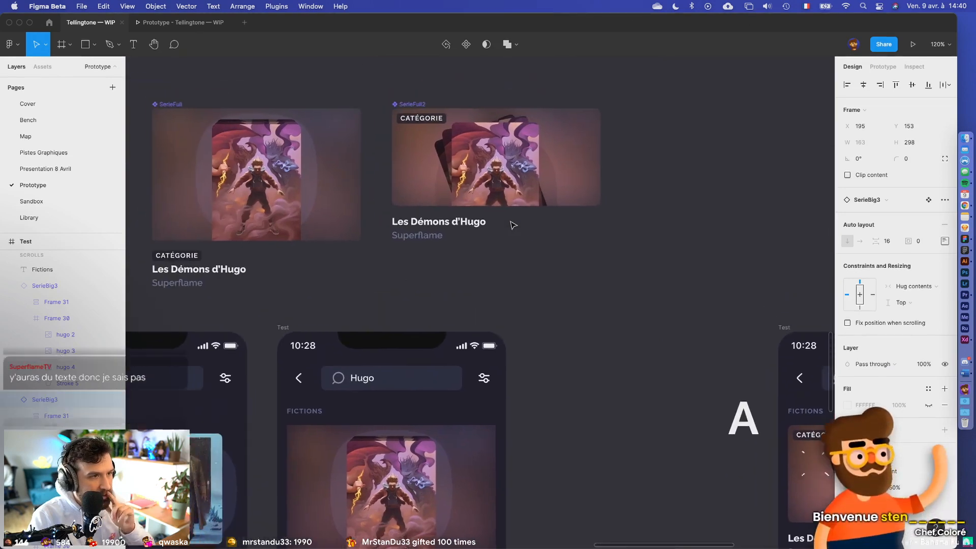
{"action": "scroll", "coordinate": [512, 224], "scroll_direction": "left", "scroll_amount": 10}
{"action": "scroll", "coordinate": [513, 225], "scroll_direction": "up", "scroll_amount": 2}
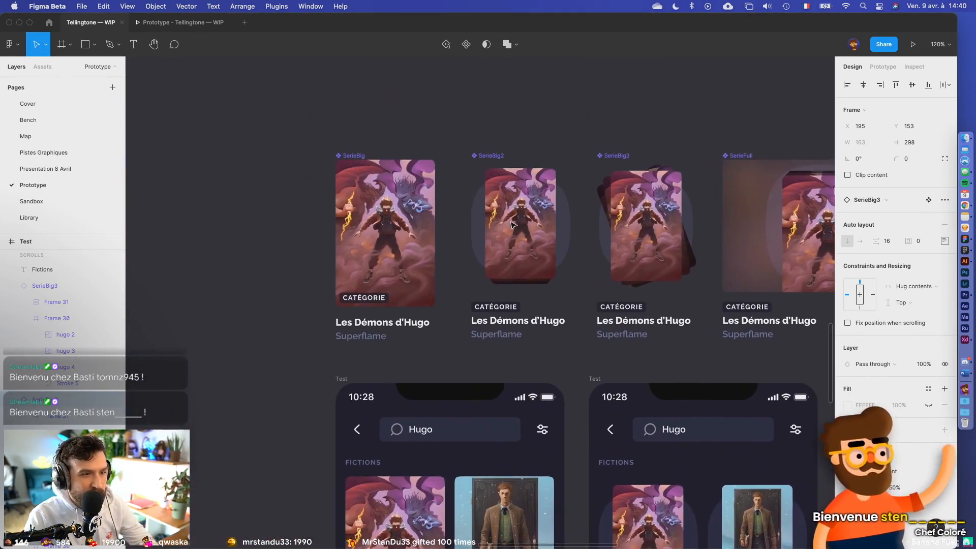
{"action": "scroll", "coordinate": [512, 225], "scroll_direction": "right", "scroll_amount": 5}
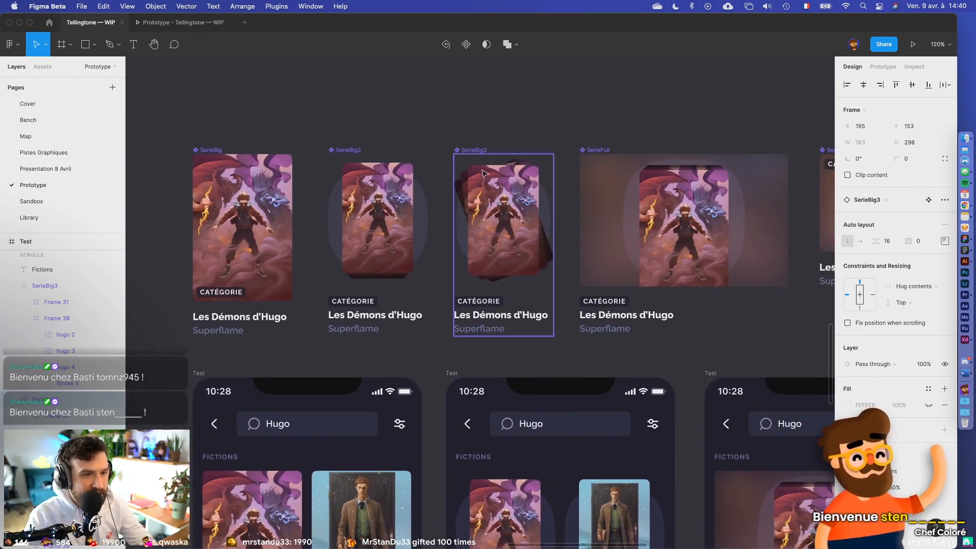
{"action": "scroll", "coordinate": [483, 174], "scroll_direction": "up", "scroll_amount": 5}
{"action": "scroll", "coordinate": [483, 203], "scroll_direction": "down", "scroll_amount": 1}
{"action": "left_click", "coordinate": [460, 299]}
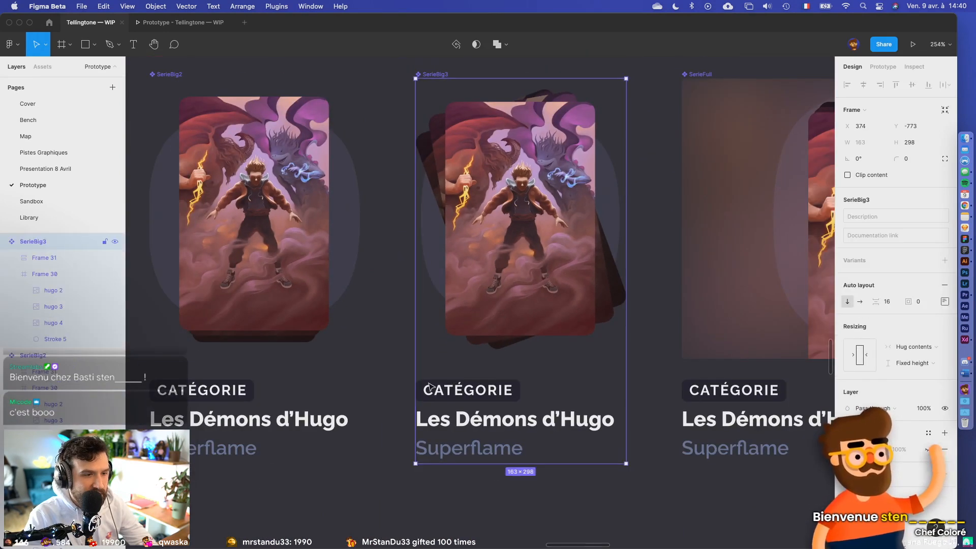
{"action": "left_click", "coordinate": [428, 388]}
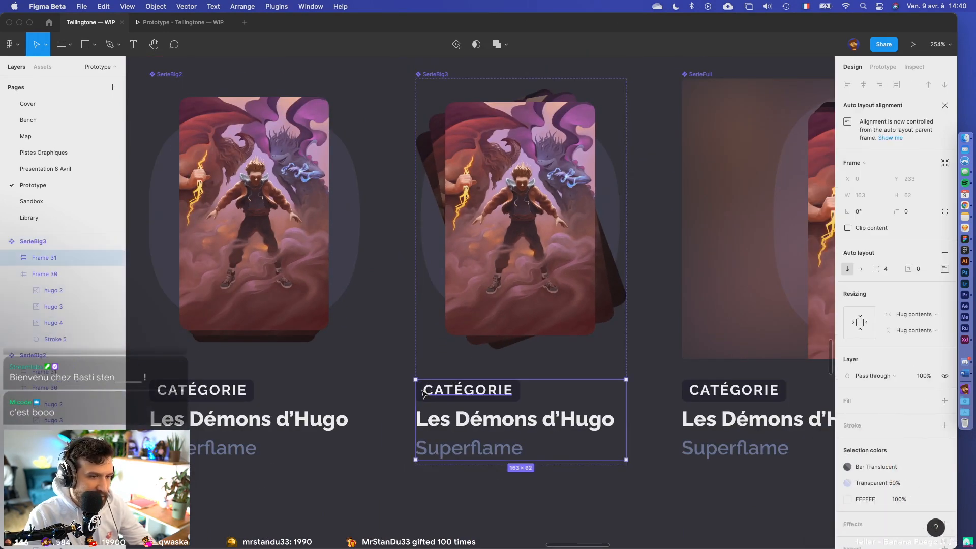
{"action": "left_click", "coordinate": [423, 392]}
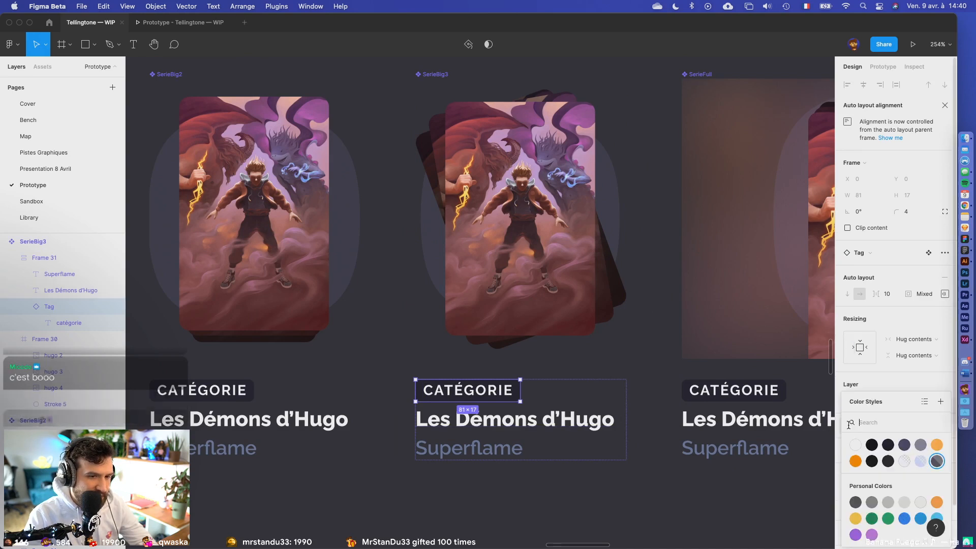
{"action": "left_click", "coordinate": [847, 426]}
{"action": "left_click", "coordinate": [887, 381]}
{"action": "left_click", "coordinate": [916, 427]}
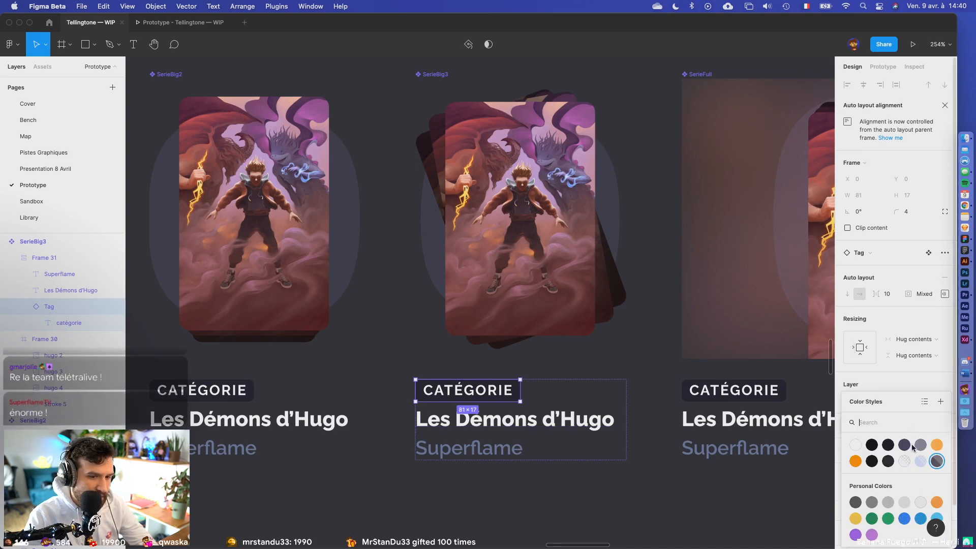
{"action": "left_click", "coordinate": [919, 463]}
{"action": "left_click", "coordinate": [612, 427]}
- Change the tag text on the Les Démons d'Hugo card in screen B to AVENTURE
{"action": "scroll", "coordinate": [613, 430], "scroll_direction": "down", "scroll_amount": 5}
{"action": "scroll", "coordinate": [614, 433], "scroll_direction": "right", "scroll_amount": 10}
{"action": "scroll", "coordinate": [613, 433], "scroll_direction": "down", "scroll_amount": 6}
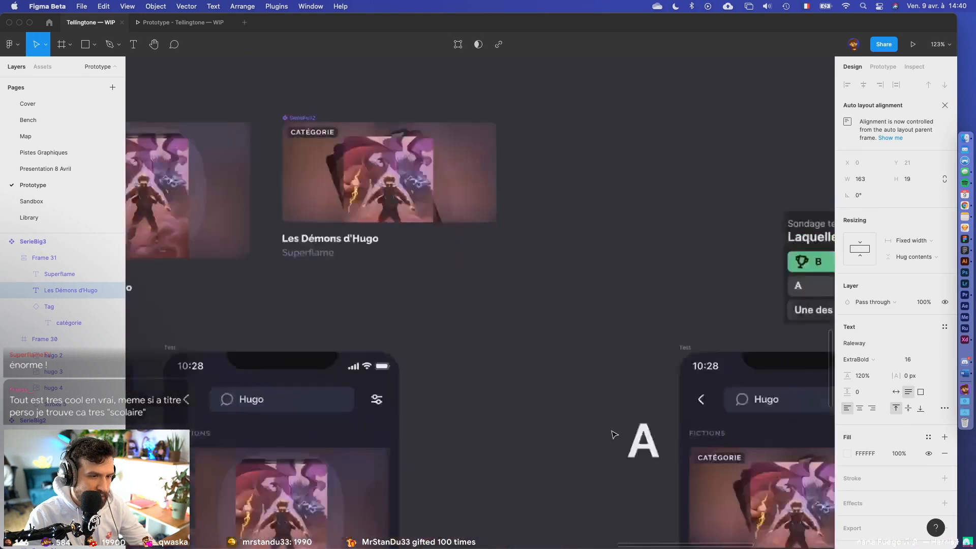
{"action": "scroll", "coordinate": [612, 433], "scroll_direction": "down", "scroll_amount": 5}
{"action": "scroll", "coordinate": [612, 433], "scroll_direction": "right", "scroll_amount": 5}
{"action": "left_click", "coordinate": [659, 426]}
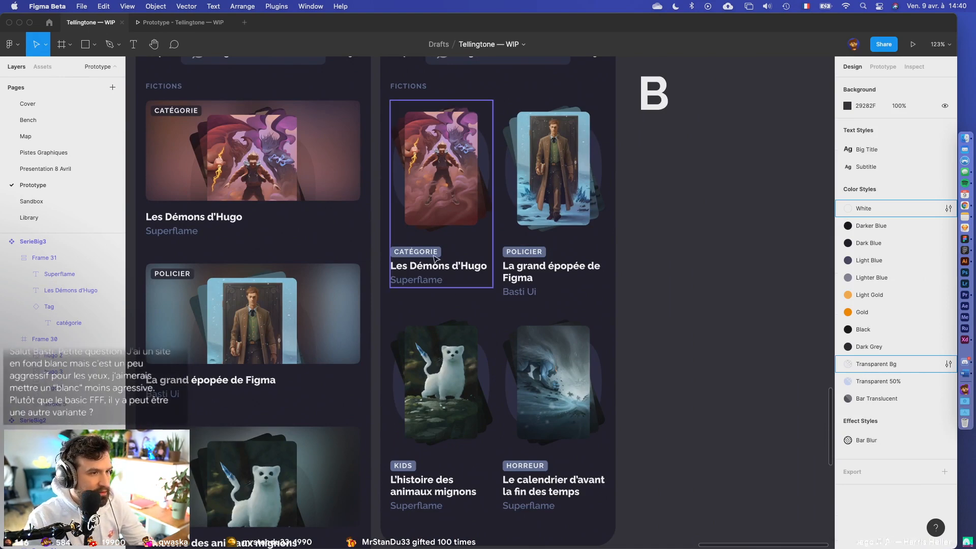
{"action": "scroll", "coordinate": [420, 255], "scroll_direction": "up", "scroll_amount": 5}
{"action": "double_click", "coordinate": [415, 255]}
{"action": "type", "text": "AVENTURE"}
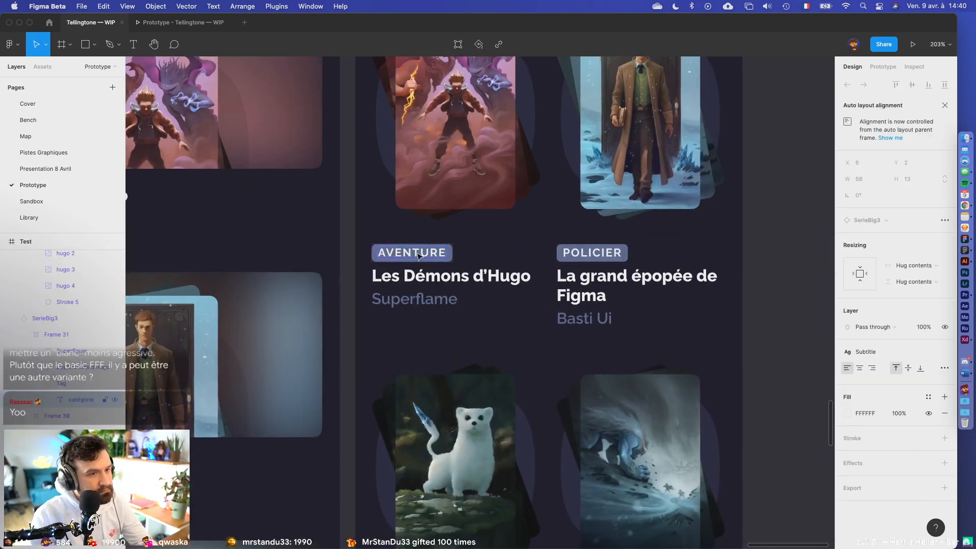
{"action": "left_click", "coordinate": [481, 337]}
{"action": "scroll", "coordinate": [482, 338], "scroll_direction": "down", "scroll_amount": 3}
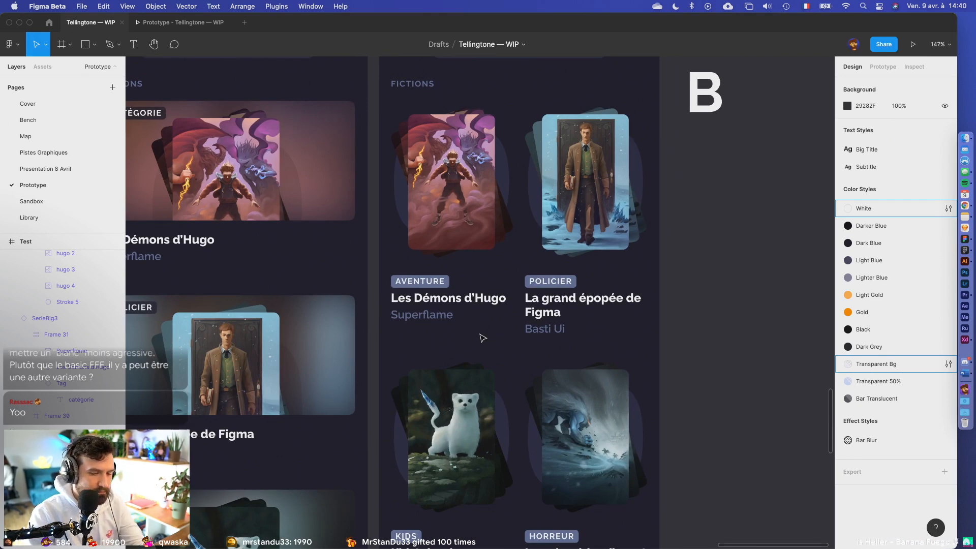
{"action": "scroll", "coordinate": [482, 338], "scroll_direction": "down", "scroll_amount": 5}
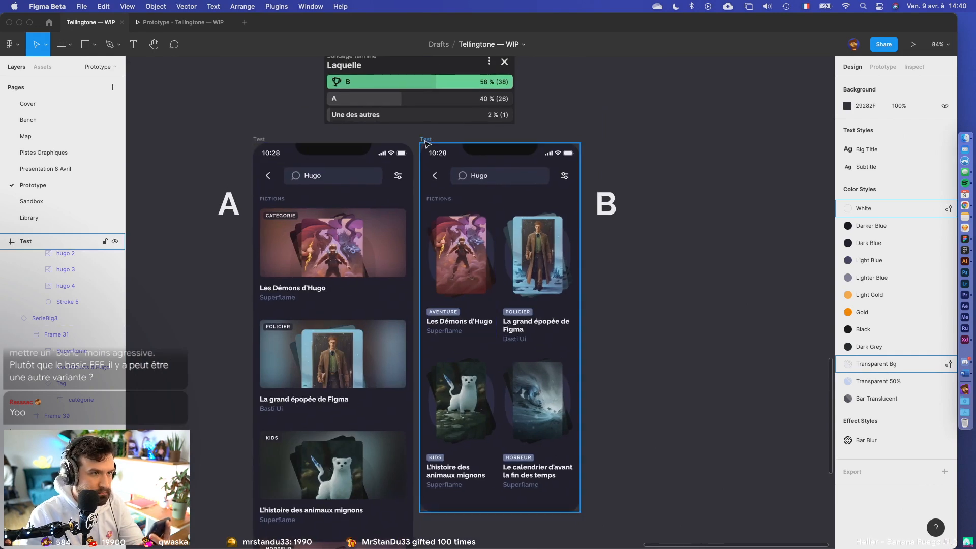
{"action": "left_click", "coordinate": [424, 140]}
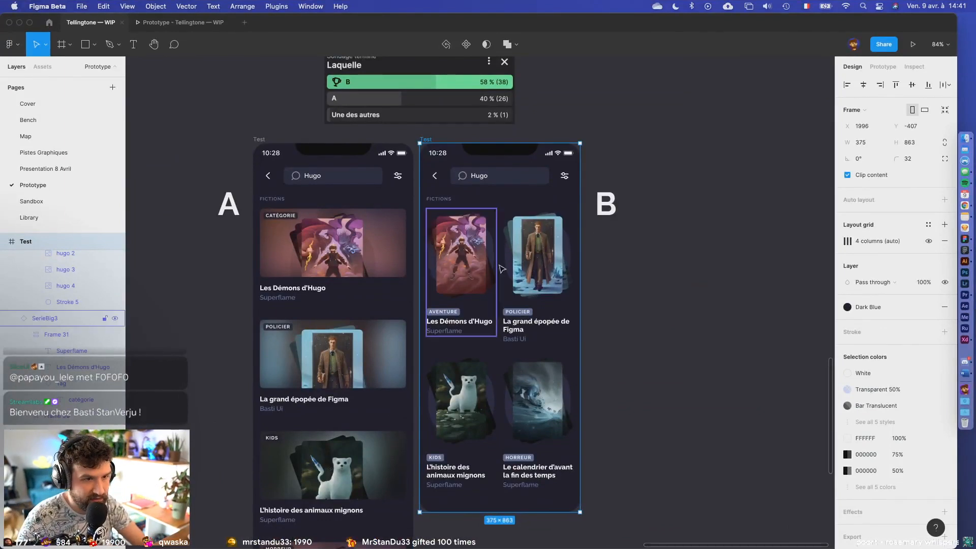
{"action": "left_click", "coordinate": [645, 284]}
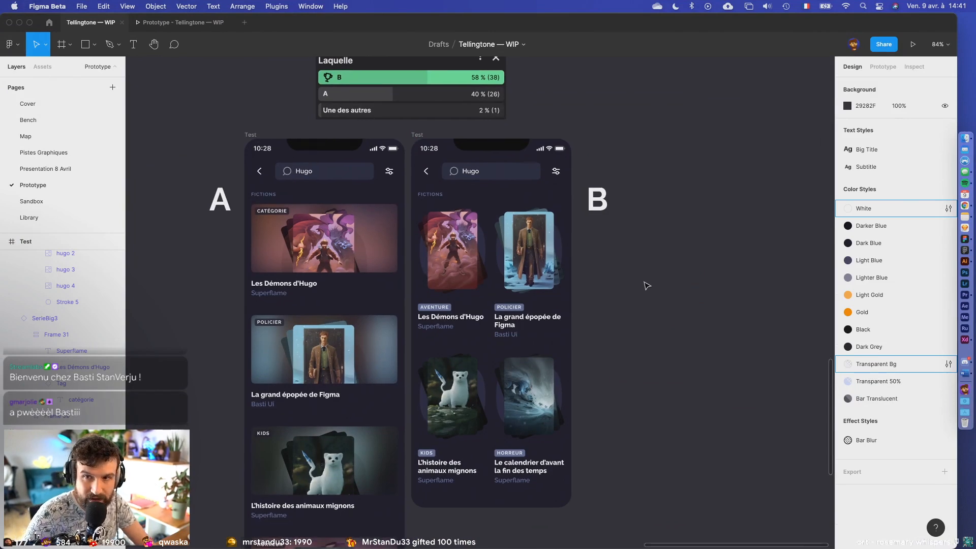
- Copy the background rounded shape's properties, with its 9F9DFF fill at 10%, onto the Catégorie tag in the SerieBig3 component
{"action": "scroll", "coordinate": [618, 299], "scroll_direction": "up", "scroll_amount": 5}
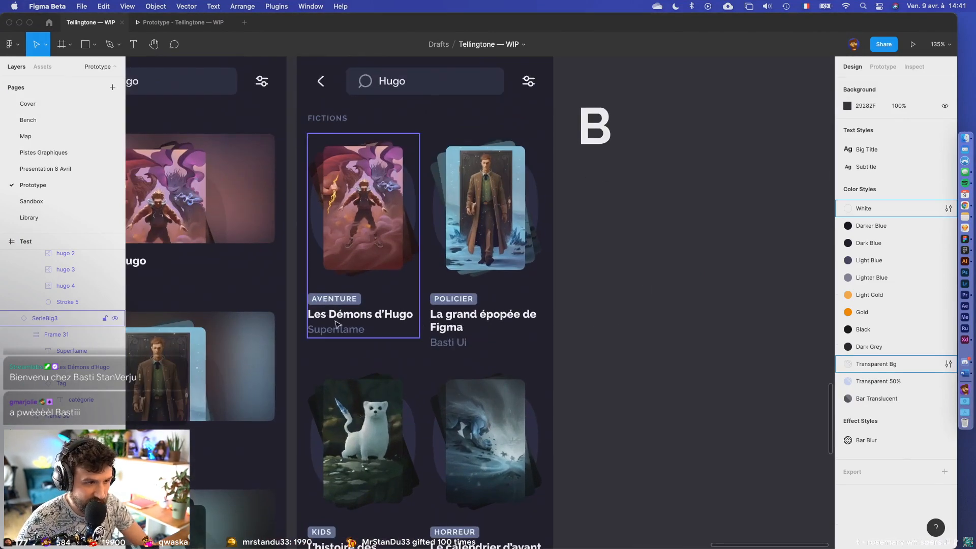
{"action": "scroll", "coordinate": [421, 312], "scroll_direction": "left", "scroll_amount": 15}
{"action": "scroll", "coordinate": [404, 312], "scroll_direction": "up", "scroll_amount": 4}
{"action": "scroll", "coordinate": [401, 310], "scroll_direction": "left", "scroll_amount": 10}
{"action": "scroll", "coordinate": [399, 313], "scroll_direction": "up", "scroll_amount": 5}
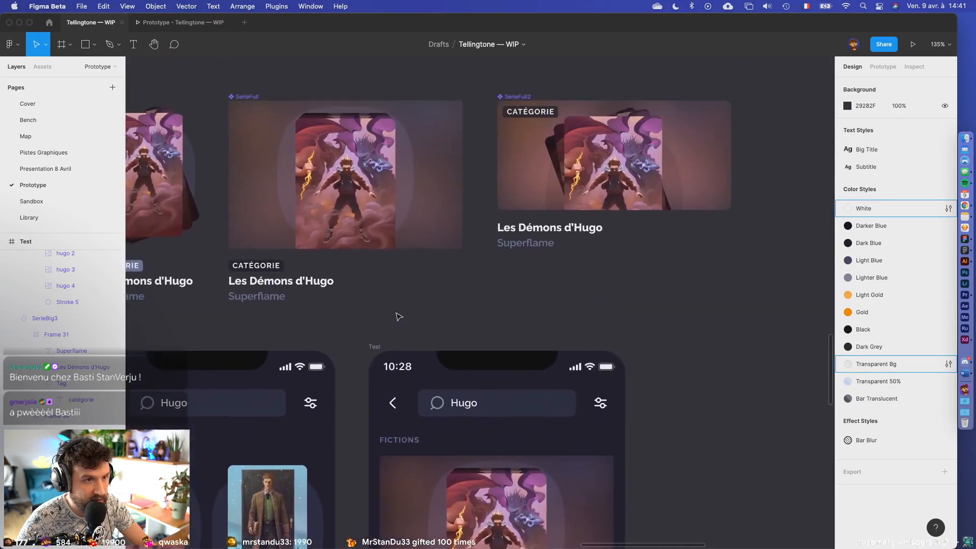
{"action": "scroll", "coordinate": [369, 289], "scroll_direction": "up", "scroll_amount": 5}
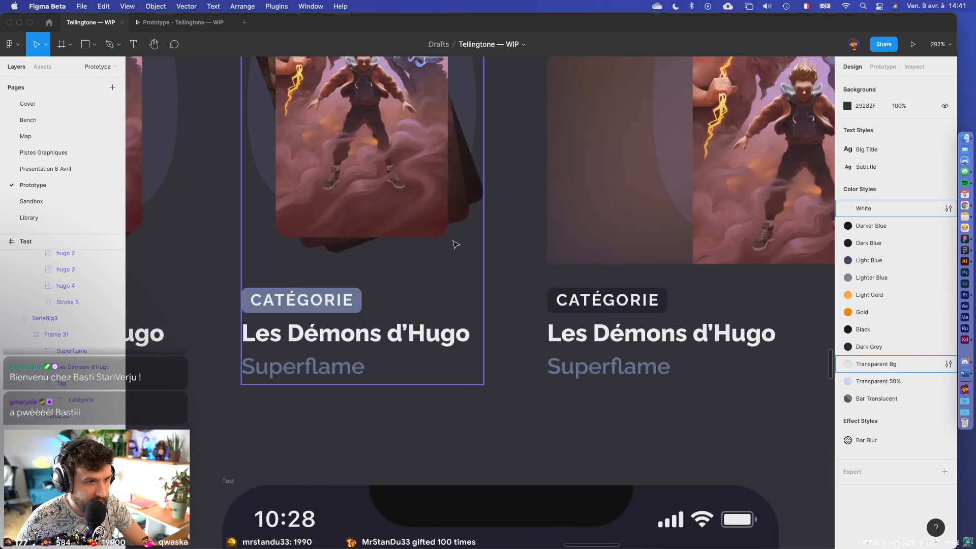
{"action": "left_click", "coordinate": [468, 98], "text": "super"}
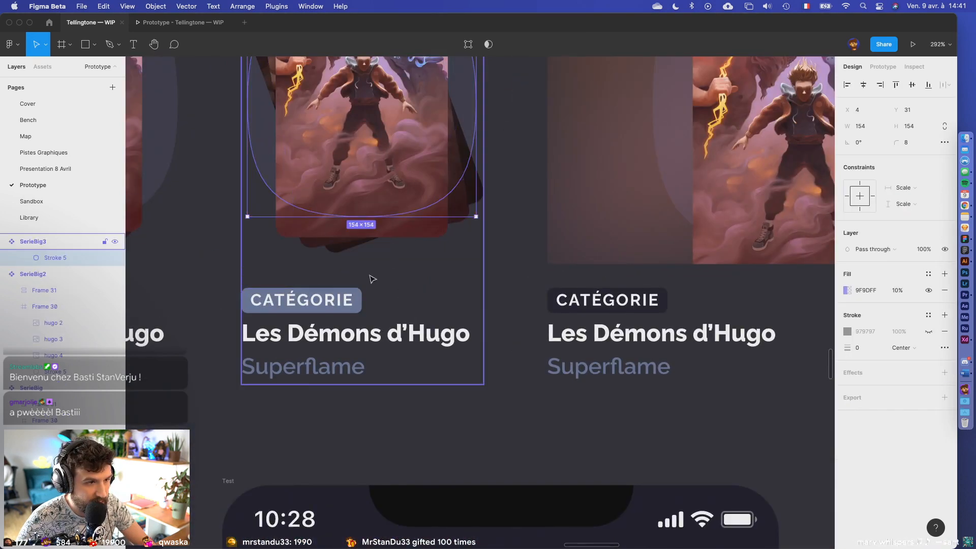
{"action": "left_click", "coordinate": [356, 297]}
{"action": "scroll", "coordinate": [432, 295], "scroll_direction": "down", "scroll_amount": 3}
{"action": "left_click", "coordinate": [433, 296]}
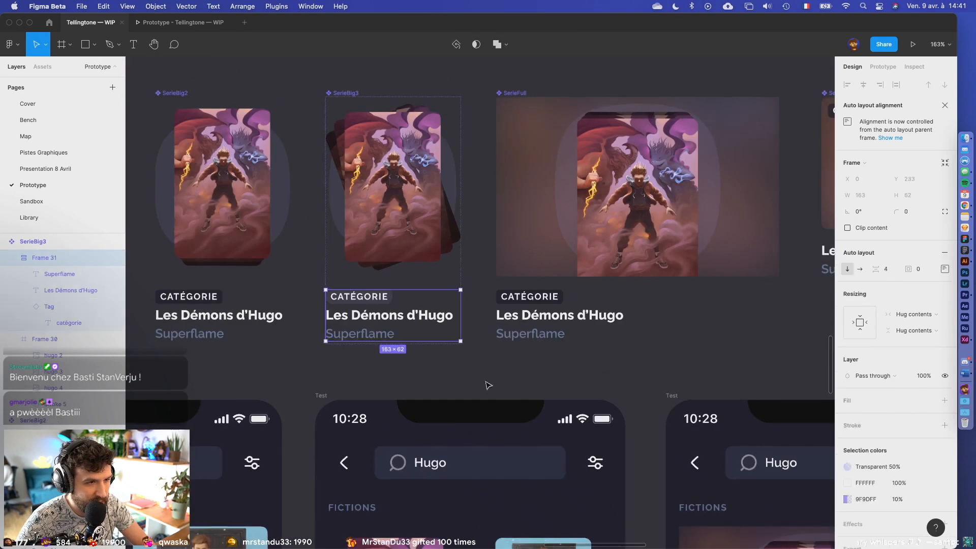
{"action": "left_click", "coordinate": [531, 384]}
- Examine the restyled Aventure and Policier tags on screen B's cards, up close and at full card size
{"action": "left_click_drag", "start_coordinate": [690, 381], "coordinate": [335, 284]}
{"action": "left_click_drag", "start_coordinate": [594, 425], "coordinate": [204, 304]}
{"action": "left_click_drag", "start_coordinate": [743, 370], "coordinate": [250, 244]}
{"action": "left_click_drag", "start_coordinate": [551, 279], "coordinate": [780, 310]}
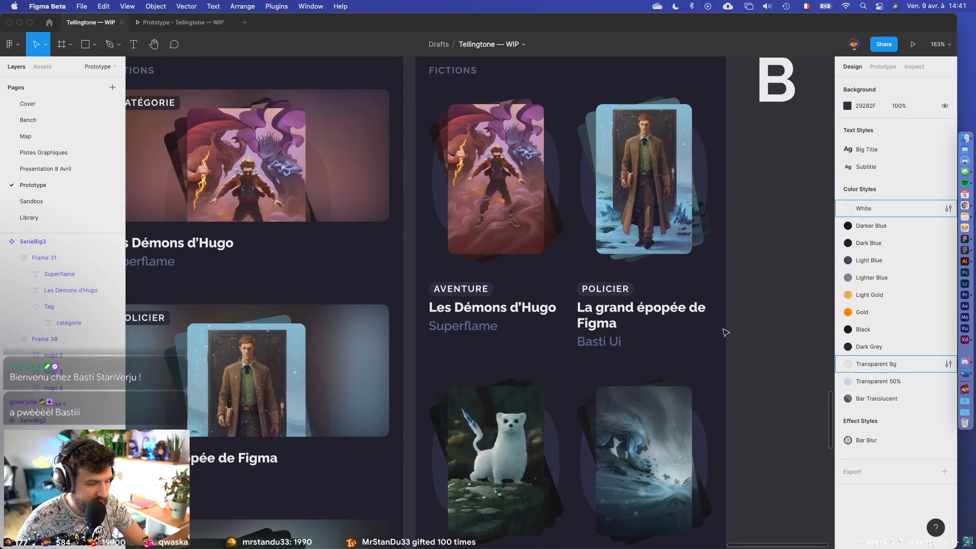
{"action": "scroll", "coordinate": [471, 313], "scroll_direction": "up", "scroll_amount": 5}
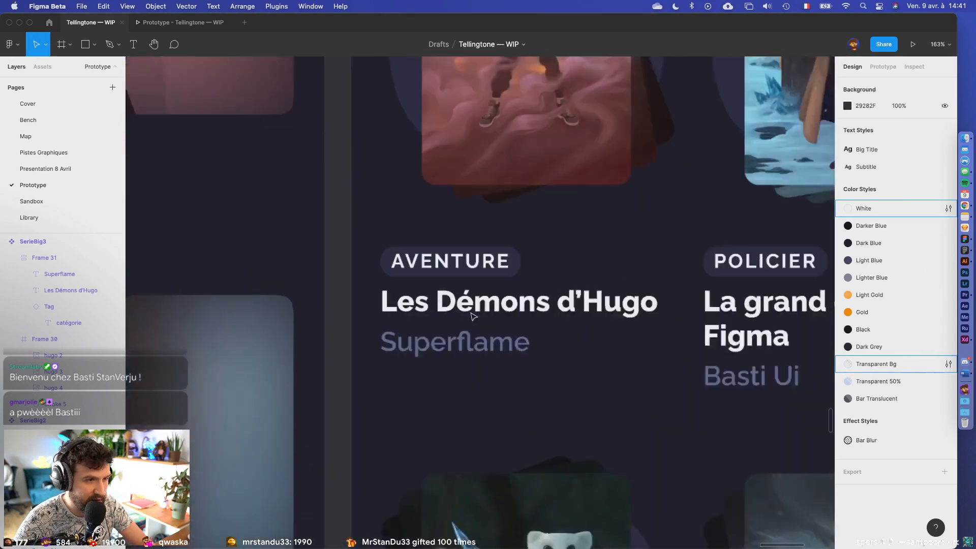
{"action": "left_click", "coordinate": [419, 256]}
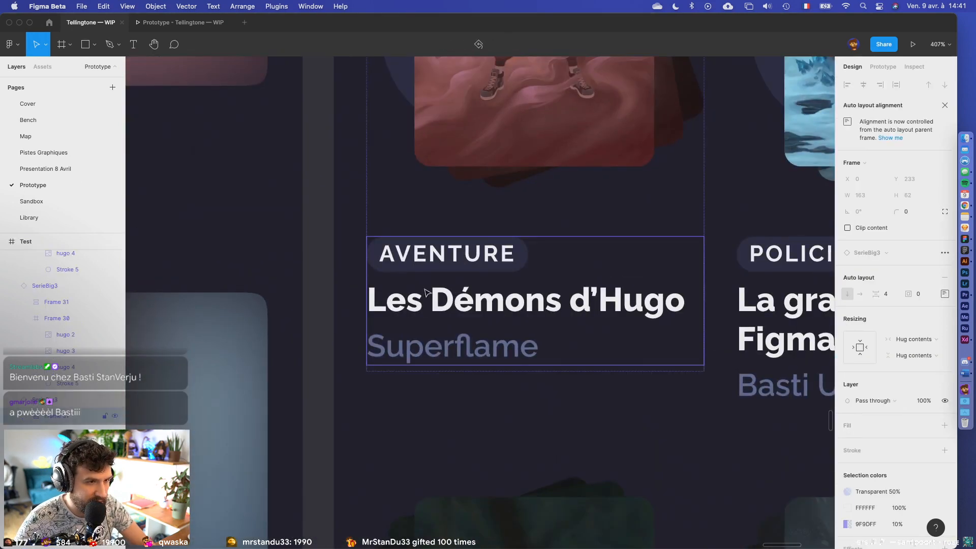
{"action": "scroll", "coordinate": [426, 292], "scroll_direction": "down", "scroll_amount": 5}
{"action": "left_click", "coordinate": [675, 261]}
{"action": "left_click_drag", "start_coordinate": [676, 261], "coordinate": [661, 327]}
{"action": "left_click", "coordinate": [757, 303]}
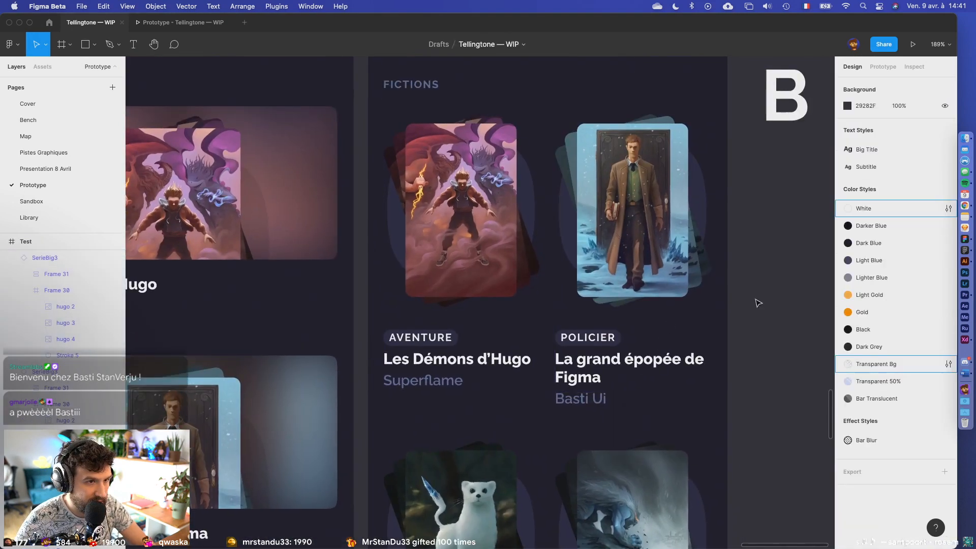
{"action": "scroll", "coordinate": [366, 327], "scroll_direction": "down", "scroll_amount": 3}
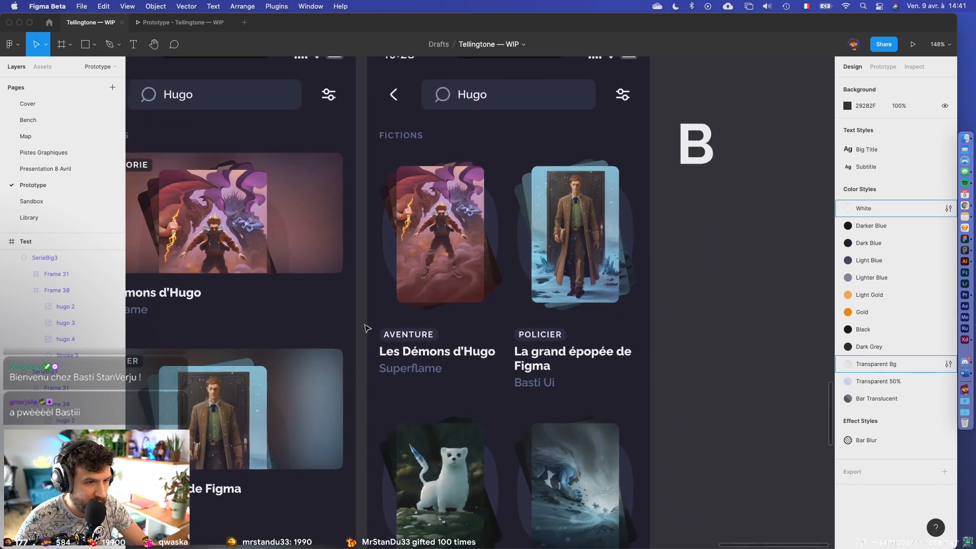
- Hide the Catégorie tag in the SerieBig3 main component and show it again to compare the card without it
{"action": "left_click_drag", "start_coordinate": [158, 264], "coordinate": [915, 394]}
{"action": "mouse_move", "coordinate": [417, 305]}
{"action": "left_mouse_down"}
{"action": "mouse_move", "coordinate": [688, 405]}
{"action": "mouse_move", "coordinate": [901, 406]}
{"action": "left_mouse_up"}
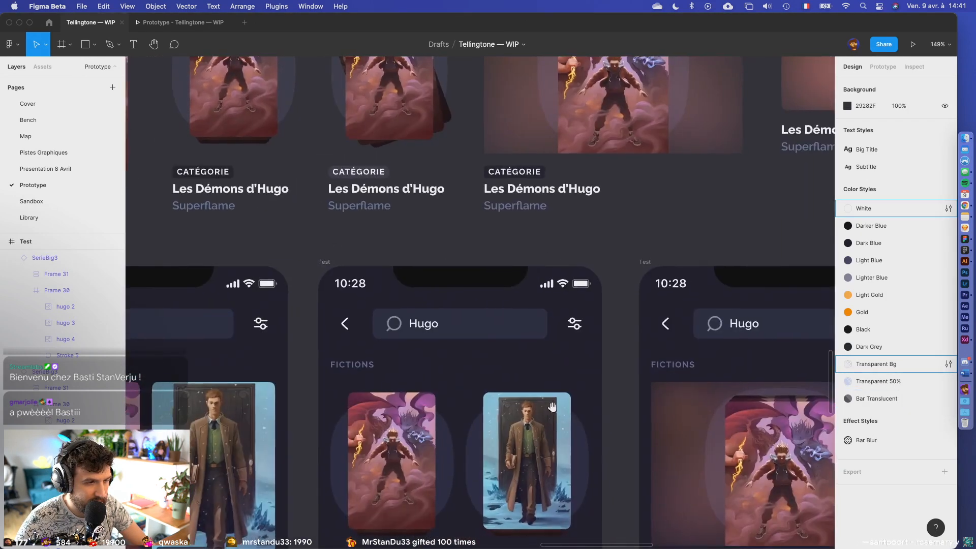
{"action": "left_click_drag", "start_coordinate": [552, 406], "coordinate": [556, 507]}
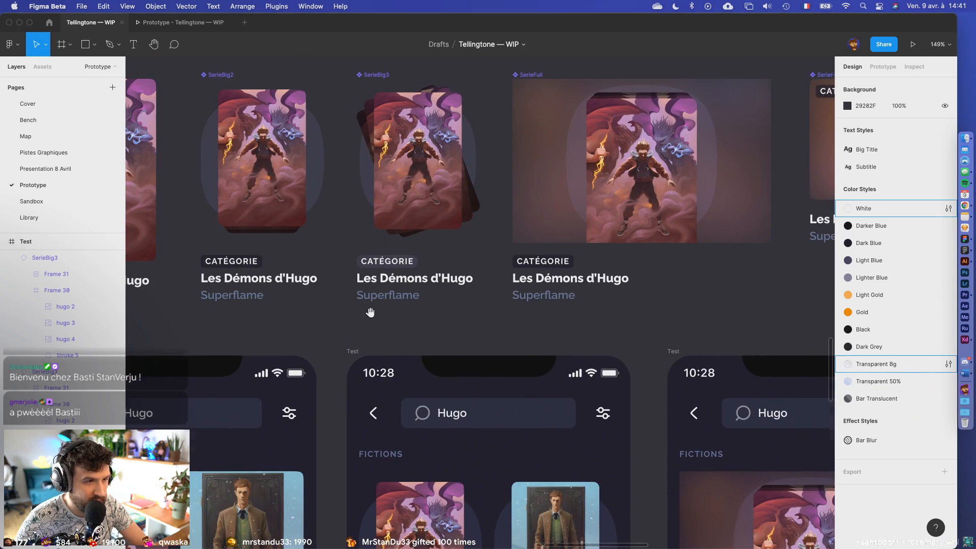
{"action": "left_click_drag", "start_coordinate": [370, 312], "coordinate": [429, 353]}
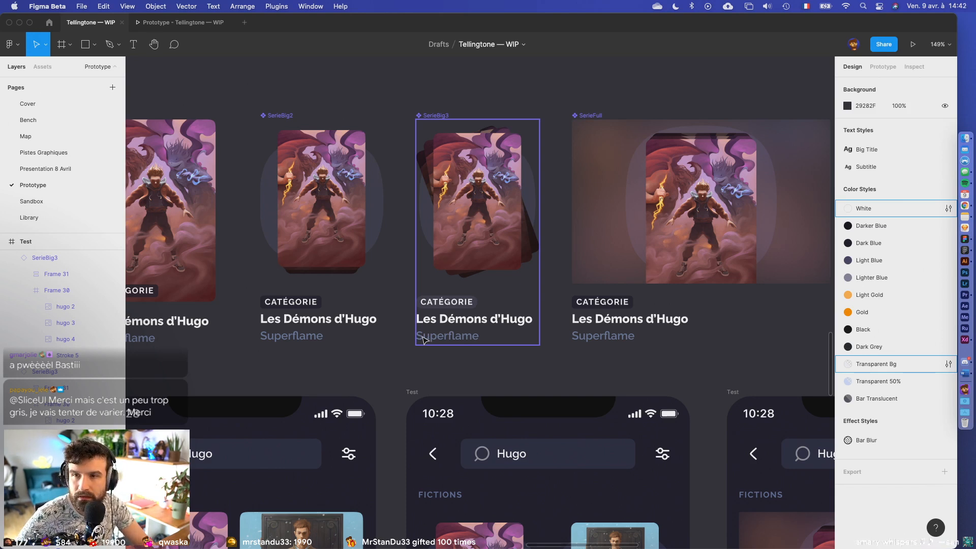
{"action": "scroll", "coordinate": [437, 341], "scroll_direction": "up", "scroll_amount": 3}
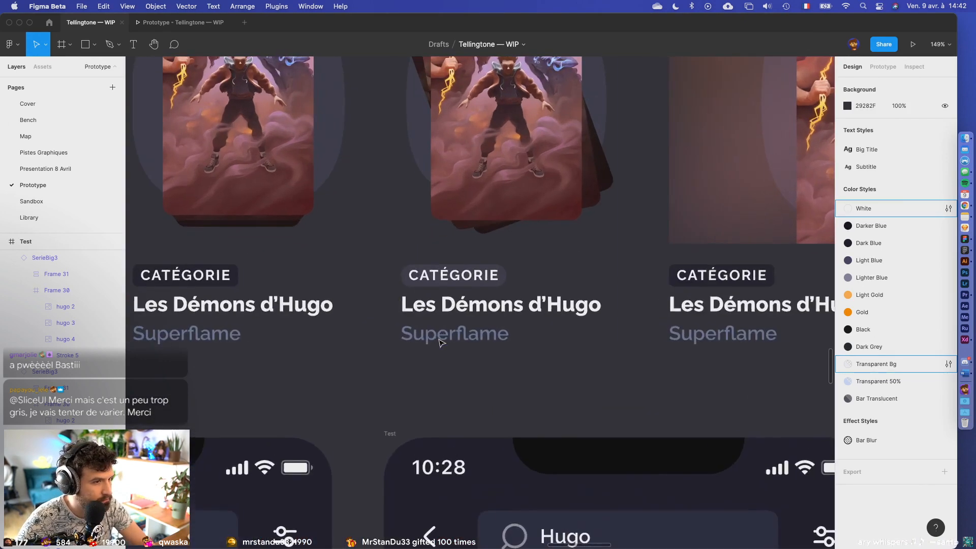
{"action": "double_click", "coordinate": [457, 268]}
{"action": "left_click_drag", "start_coordinate": [477, 268], "coordinate": [461, 298]}
{"action": "left_click", "coordinate": [461, 297]}
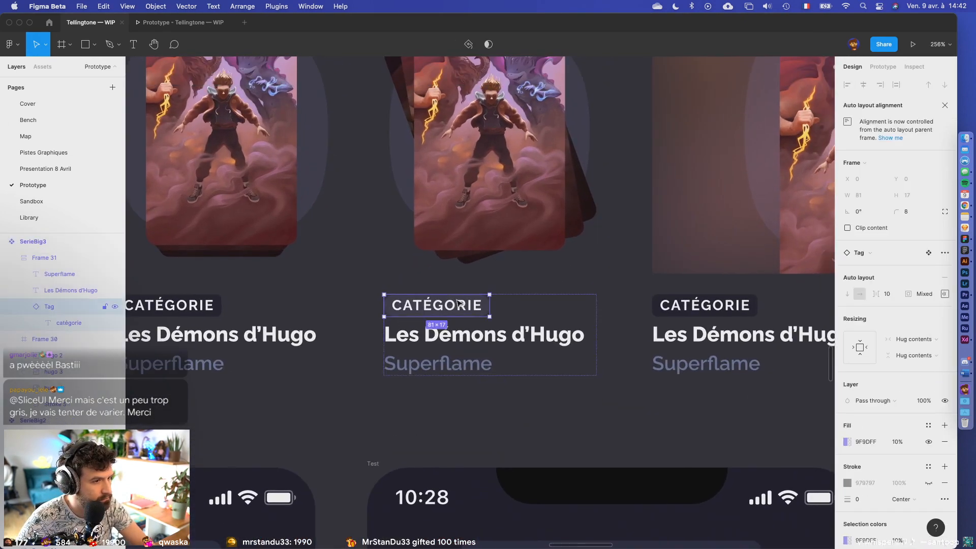
{"action": "left_click", "coordinate": [115, 307]}
{"action": "left_click", "coordinate": [115, 307]}
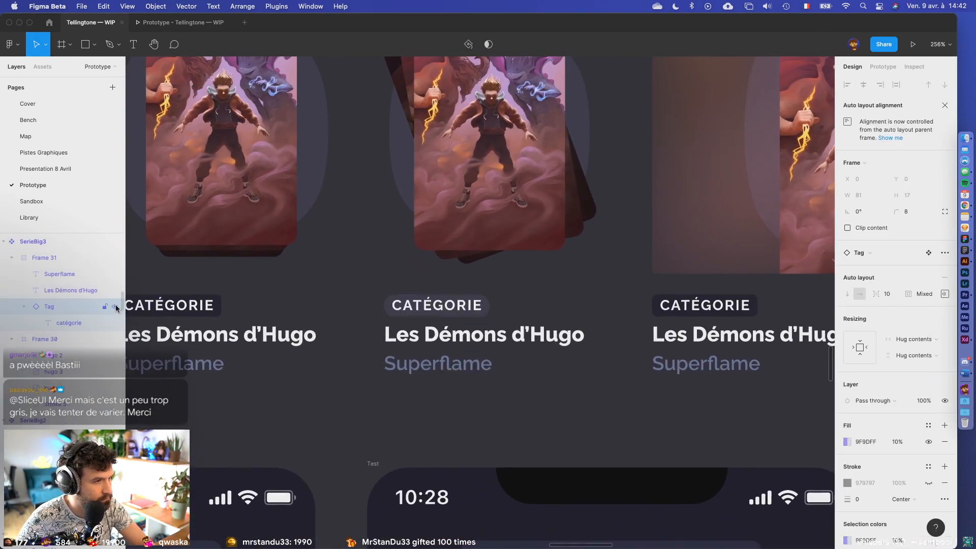
- Hide the Superflame subtitle in the SerieBig3 component and show it again to compare the card without it
{"action": "scroll", "coordinate": [445, 303], "scroll_direction": "up", "scroll_amount": 2}
{"action": "left_click", "coordinate": [66, 274]}
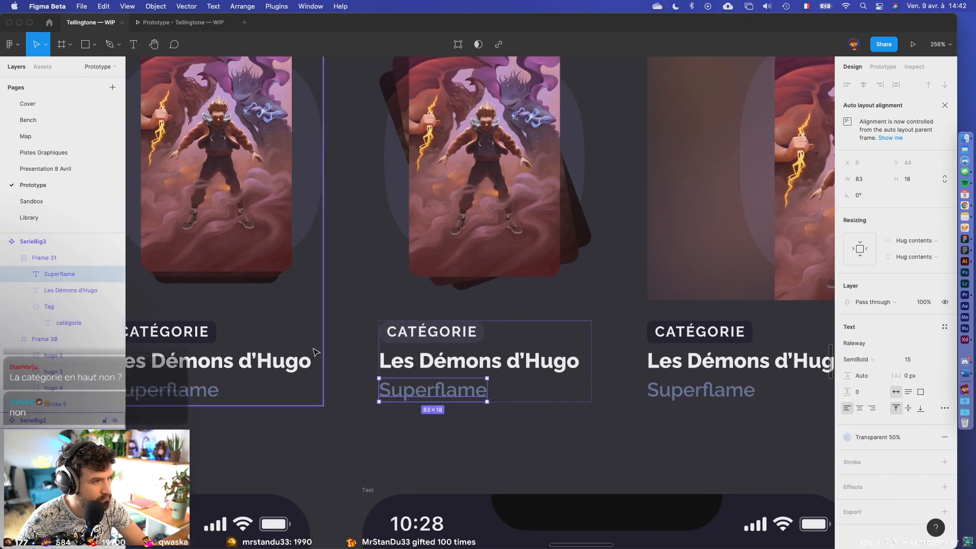
{"action": "left_click", "coordinate": [115, 275]}
{"action": "left_click", "coordinate": [115, 275]}
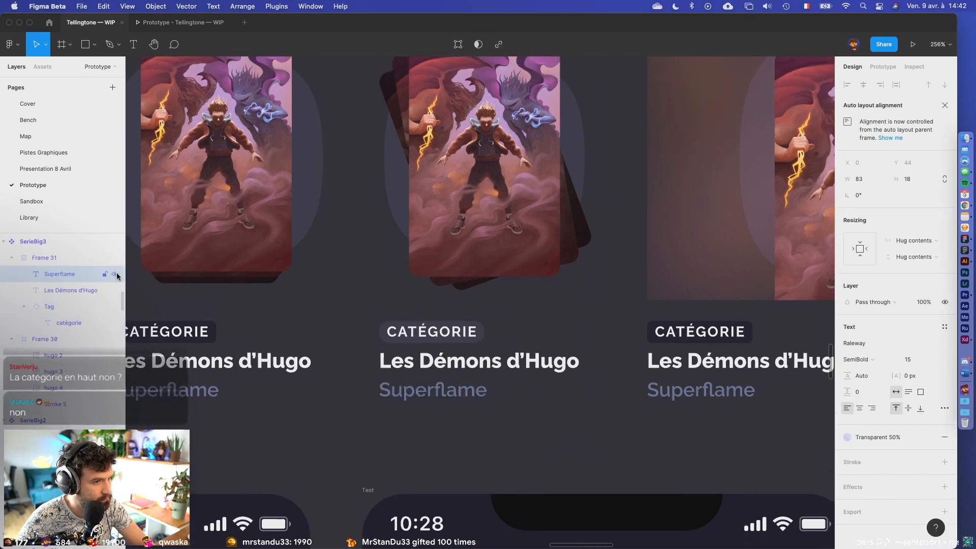
- Try an item spacing of 8 in the auto layout frame holding SerieBig3's tag, title and subtitle
{"action": "left_click", "coordinate": [475, 359]}
{"action": "left_click", "coordinate": [44, 258]}
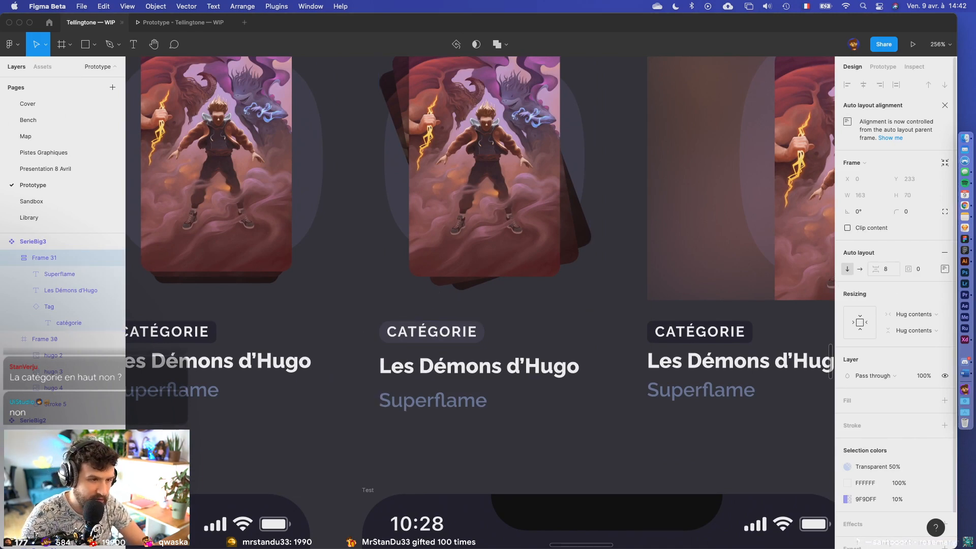
{"action": "left_click", "coordinate": [583, 457]}
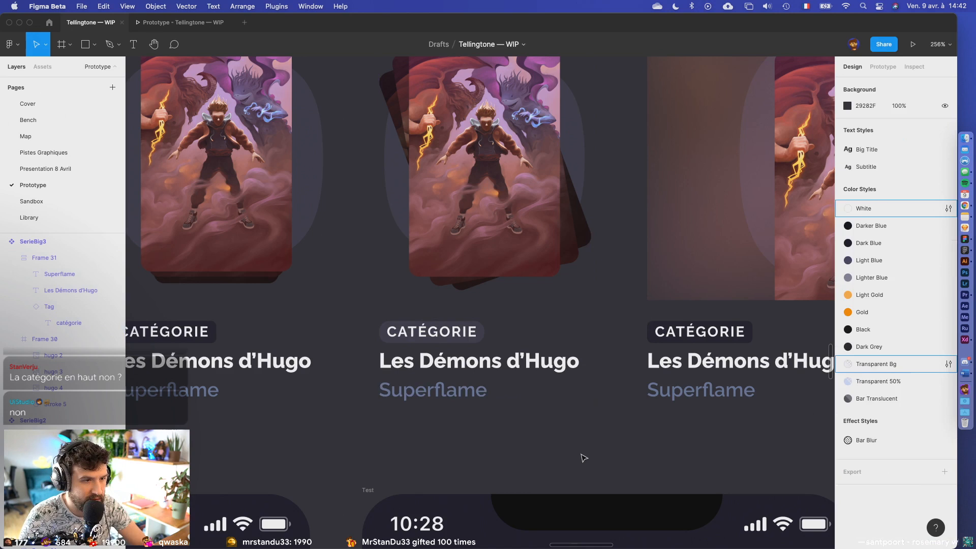
- Set the Superflame subtitle in the SerieBig3 component to size 13 with SemiBold weight
{"action": "left_click", "coordinate": [452, 399]}
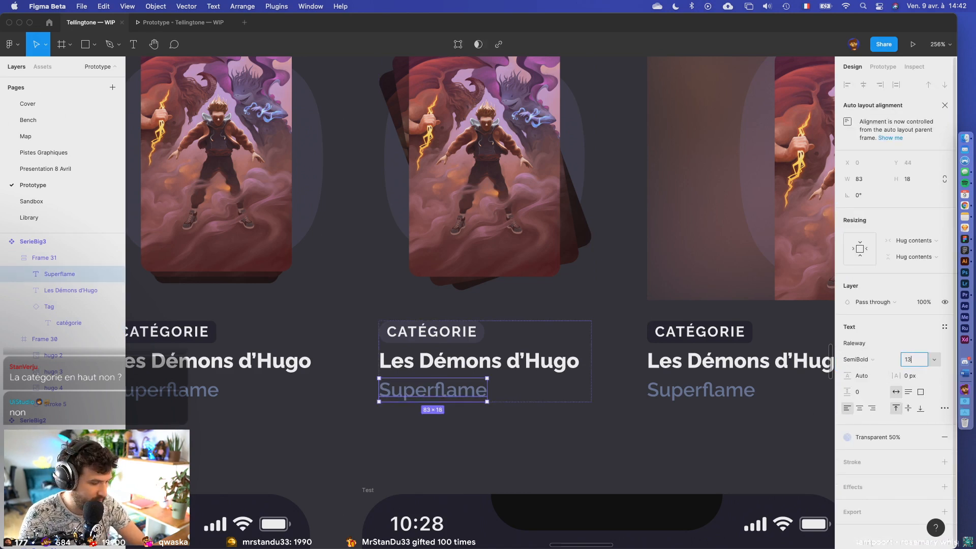
{"action": "type", "text": "13"}
{"action": "key", "text": "Return"}
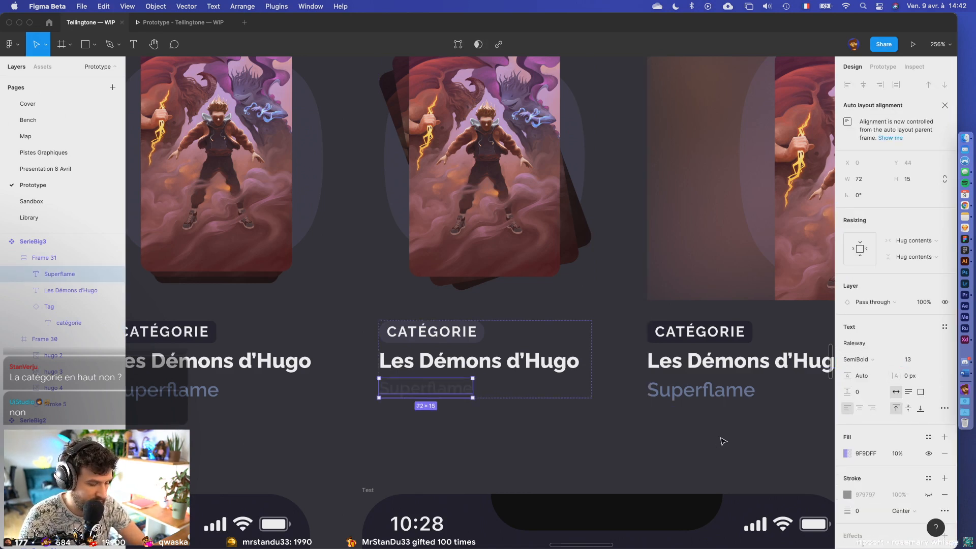
{"action": "key", "text": "super+alt+v"}
{"action": "left_click", "coordinate": [480, 441]}
{"action": "left_click", "coordinate": [439, 396]}
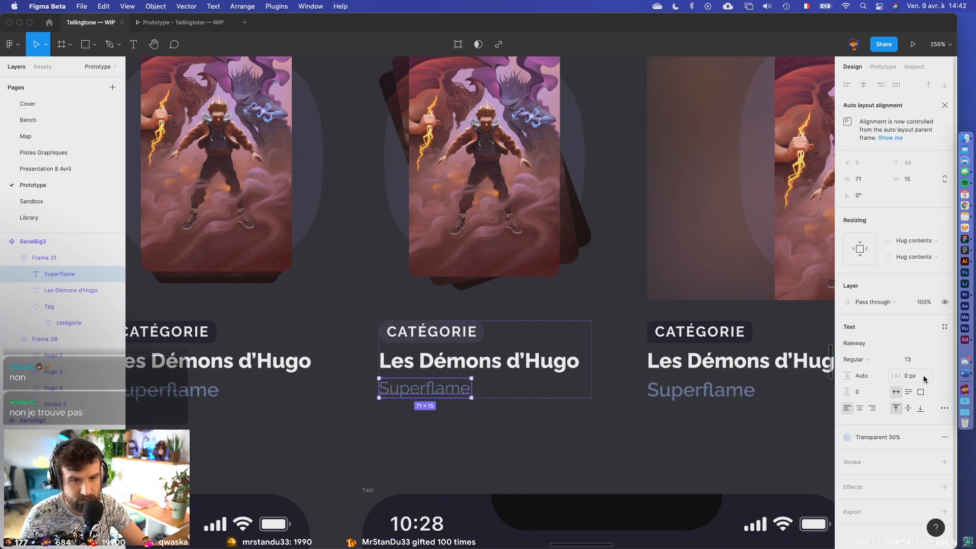
{"action": "left_click", "coordinate": [878, 361]}
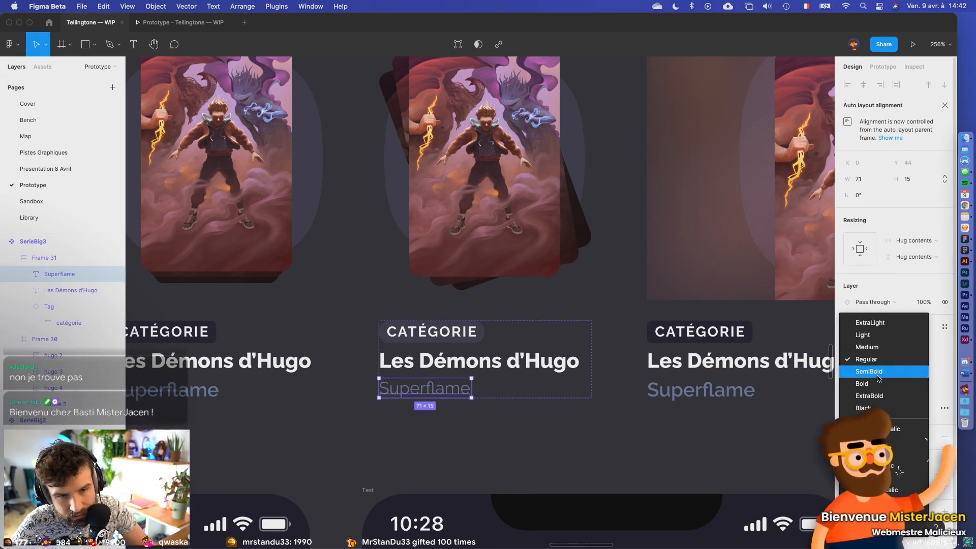
{"action": "left_click", "coordinate": [620, 401]}
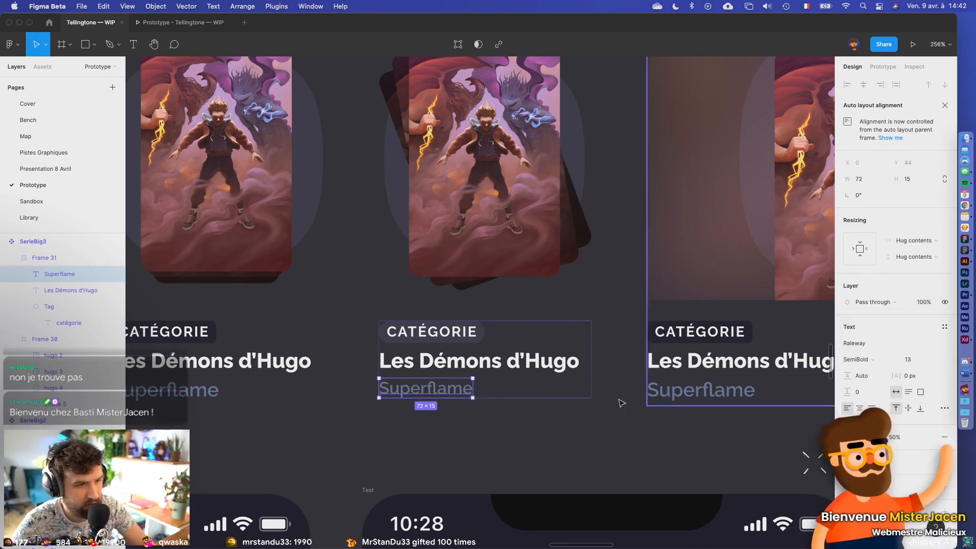
{"action": "left_click", "coordinate": [462, 343]}
{"action": "scroll", "coordinate": [462, 346], "scroll_direction": "down", "scroll_amount": 5}
{"action": "left_click", "coordinate": [457, 395]}
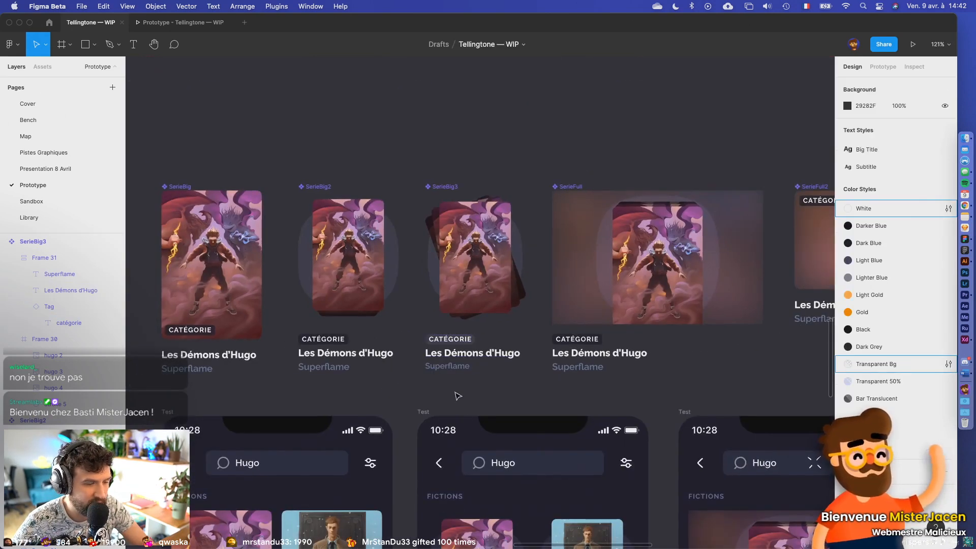
{"action": "scroll", "coordinate": [457, 395], "scroll_direction": "right", "scroll_amount": 8}
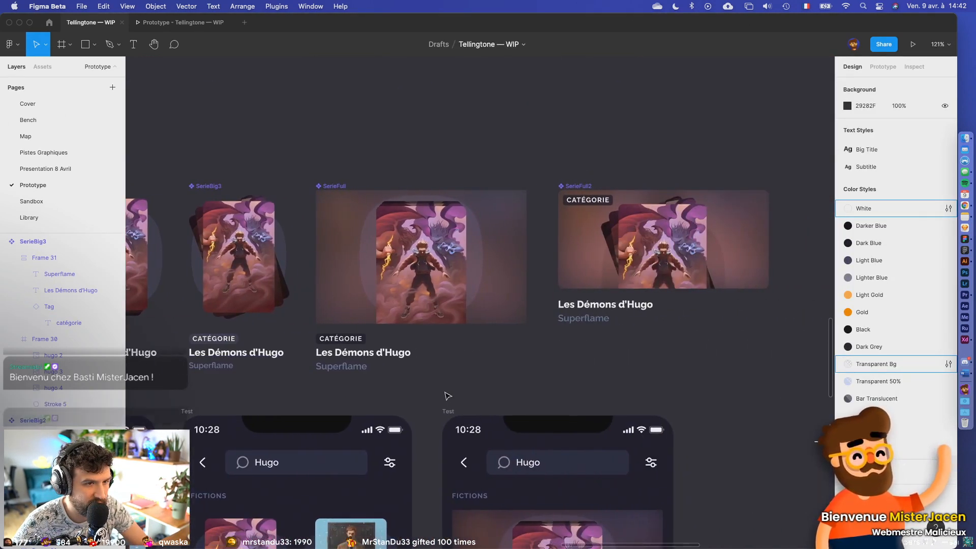
{"action": "scroll", "coordinate": [447, 396], "scroll_direction": "left", "scroll_amount": 12}
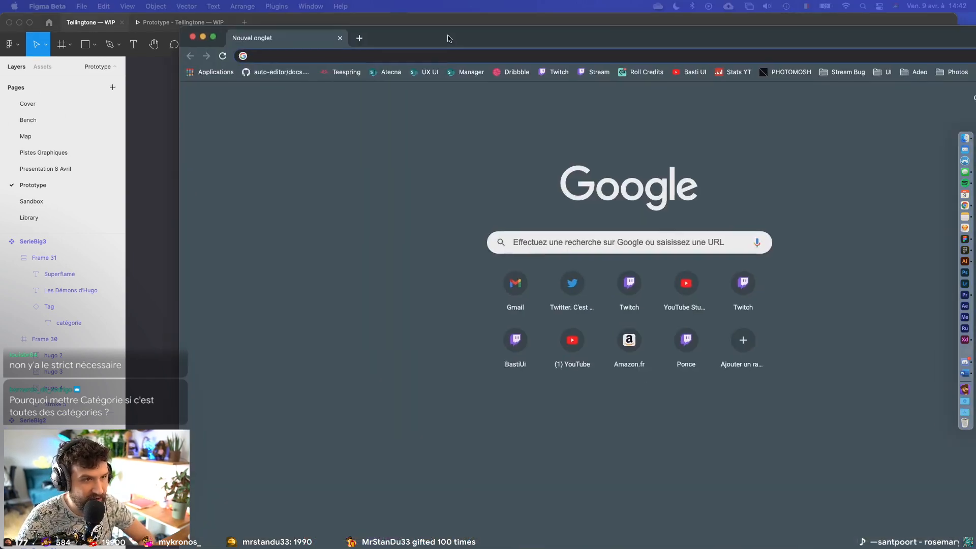
- Switch to Chrome and open the Alert Box page of the Streamlabs dashboard
{"action": "left_click_drag", "start_coordinate": [449, 37], "coordinate": [425, 26]}
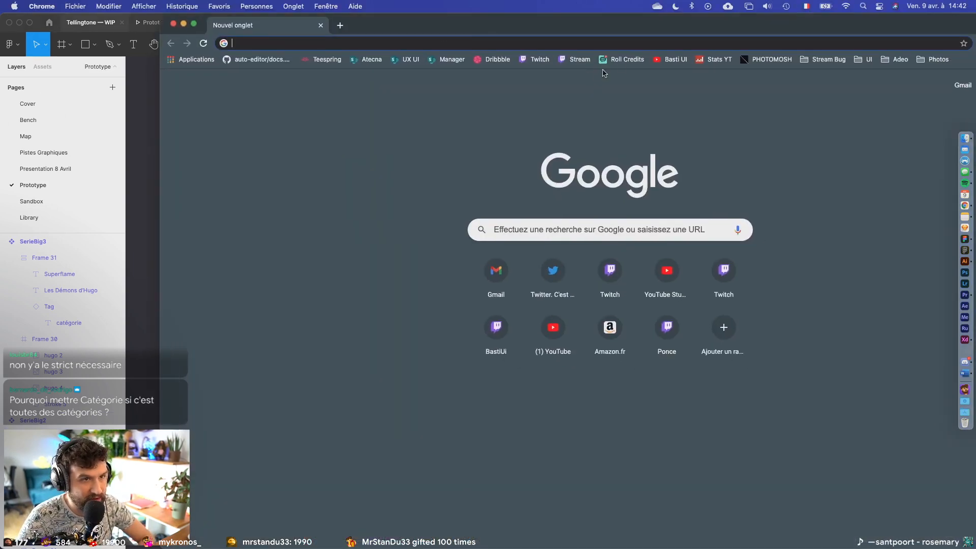
{"action": "left_click", "coordinate": [610, 60]}
{"action": "left_click_drag", "start_coordinate": [605, 26], "coordinate": [479, 20]}
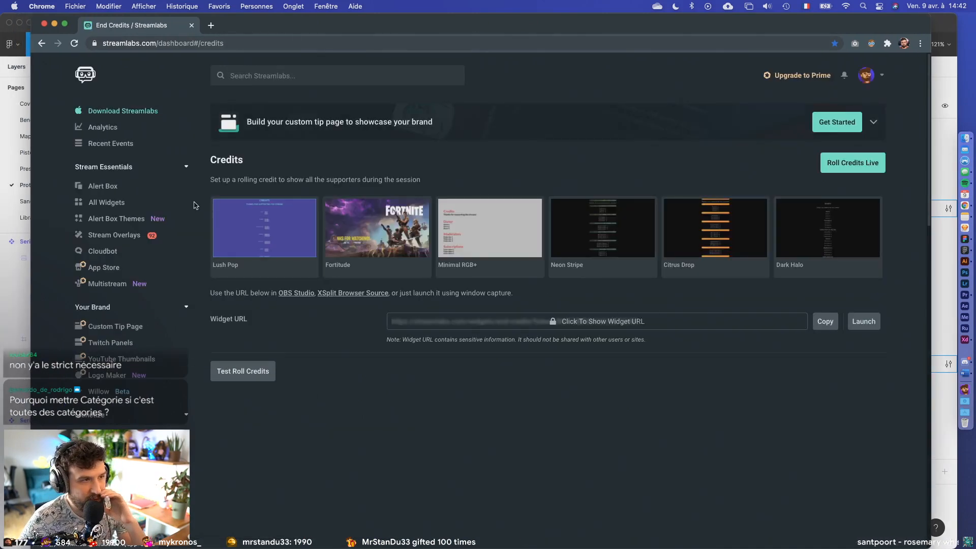
{"action": "left_click", "coordinate": [137, 186]}
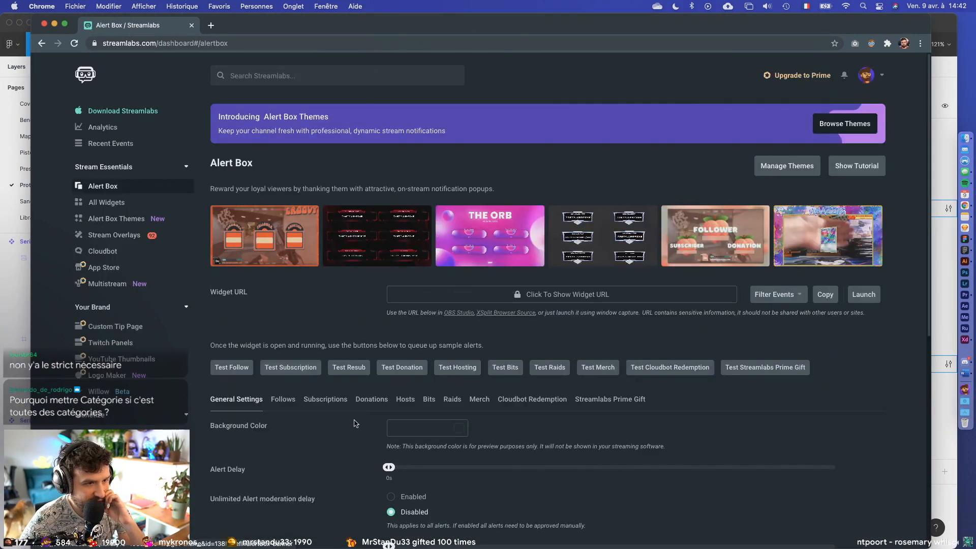
- Disable Alert Parries in the Alert Box general settings, save the settings and close the browser window
{"action": "scroll", "coordinate": [556, 382], "scroll_direction": "down", "scroll_amount": 5}
{"action": "scroll", "coordinate": [563, 445], "scroll_direction": "down", "scroll_amount": 2}
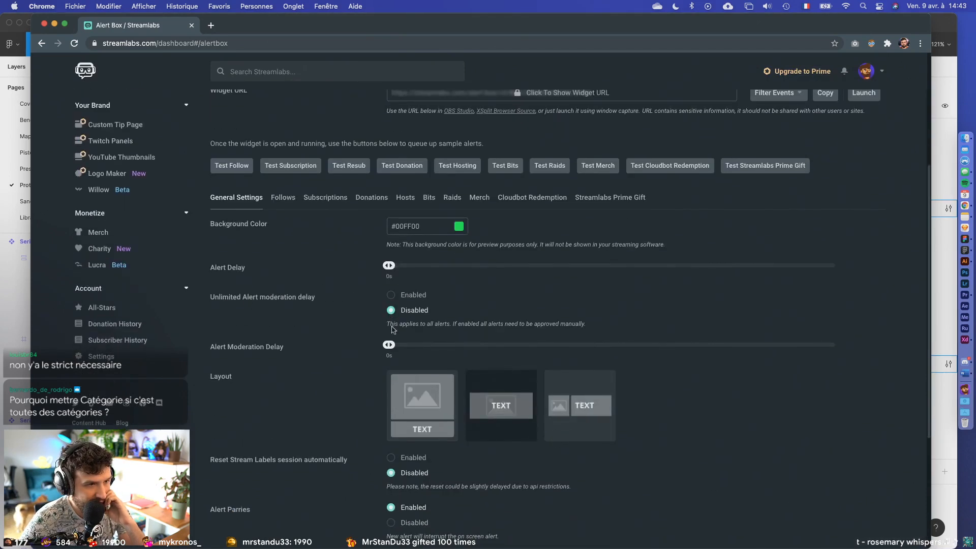
{"action": "scroll", "coordinate": [391, 329], "scroll_direction": "down", "scroll_amount": 3}
{"action": "left_click_drag", "start_coordinate": [230, 364], "coordinate": [304, 365]}
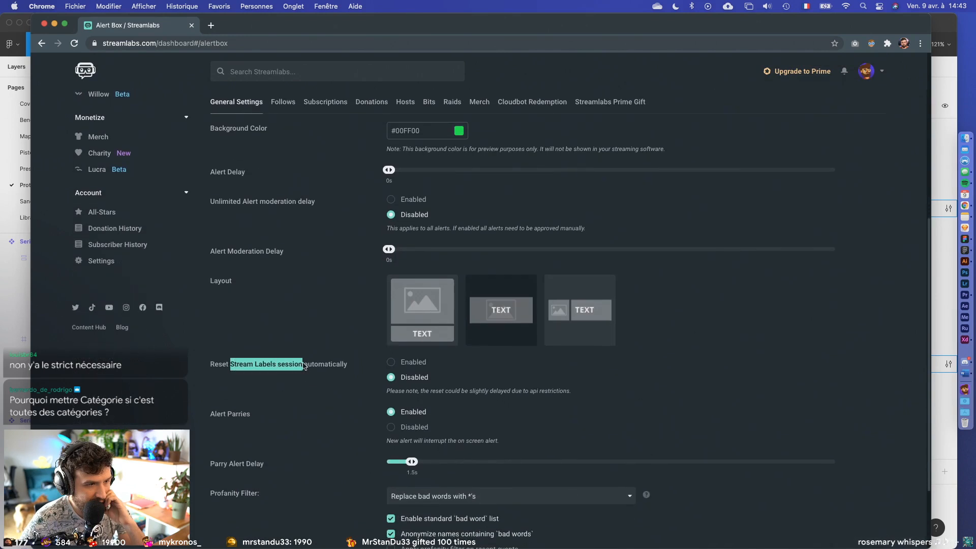
{"action": "left_click", "coordinate": [304, 391]}
{"action": "scroll", "coordinate": [227, 387], "scroll_direction": "down", "scroll_amount": 1}
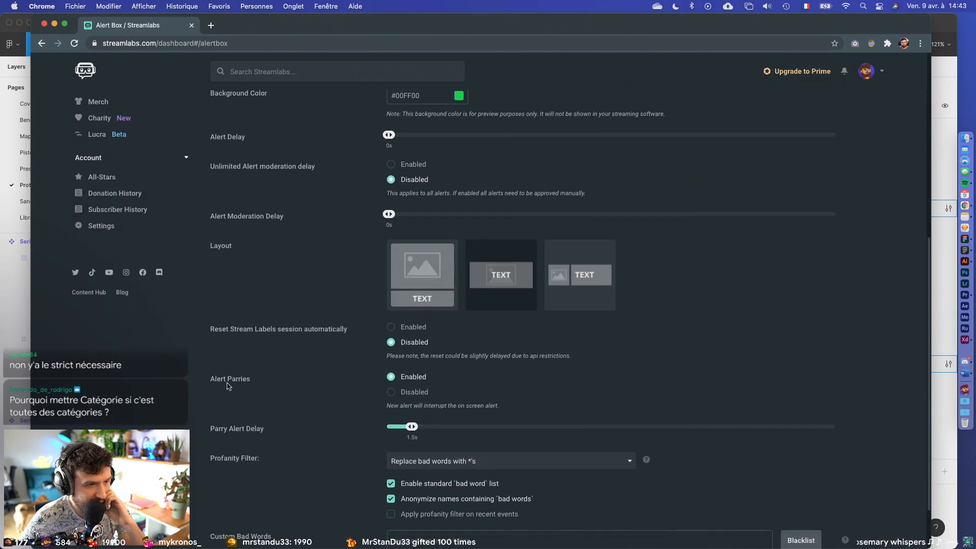
{"action": "left_click", "coordinate": [391, 392]}
{"action": "scroll", "coordinate": [298, 431], "scroll_direction": "down", "scroll_amount": 1}
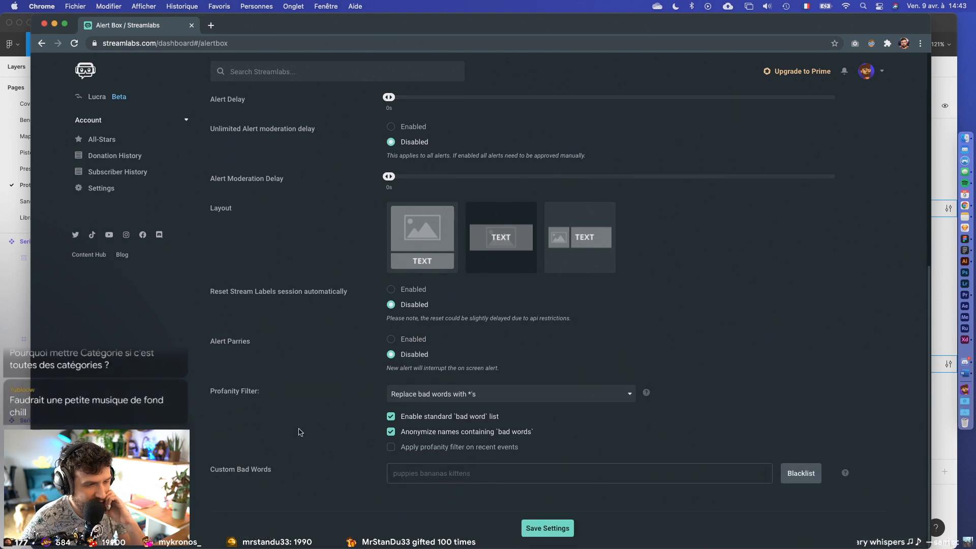
{"action": "left_click", "coordinate": [540, 528]}
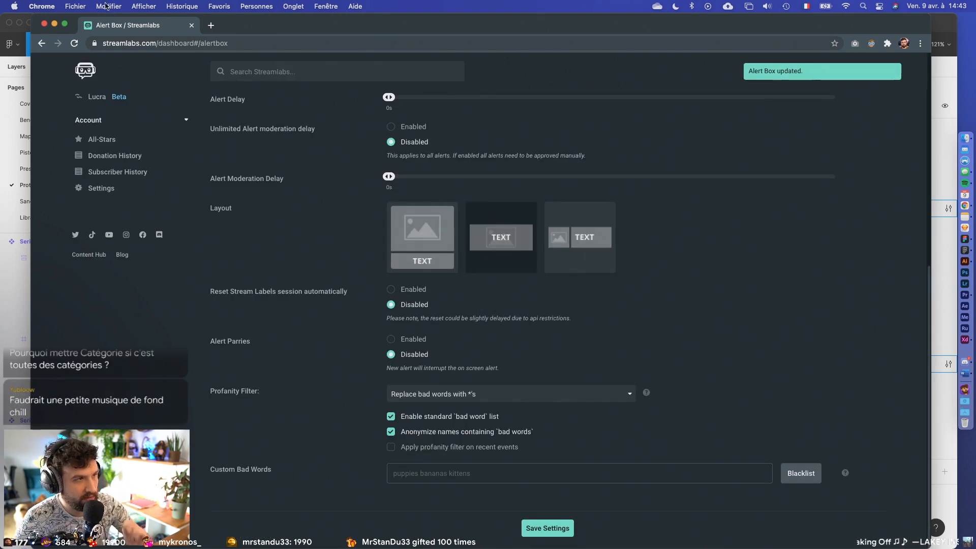
{"action": "left_click", "coordinate": [45, 24]}
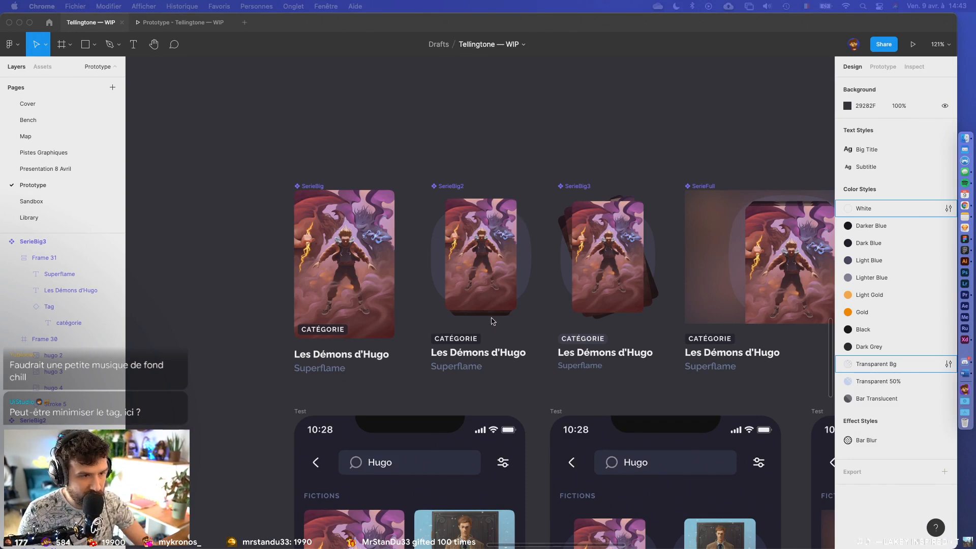
- Go to the main component of SerieBig3's Catégorie tag and detach its text from the Subtitle style
{"action": "left_click", "coordinate": [602, 339]}
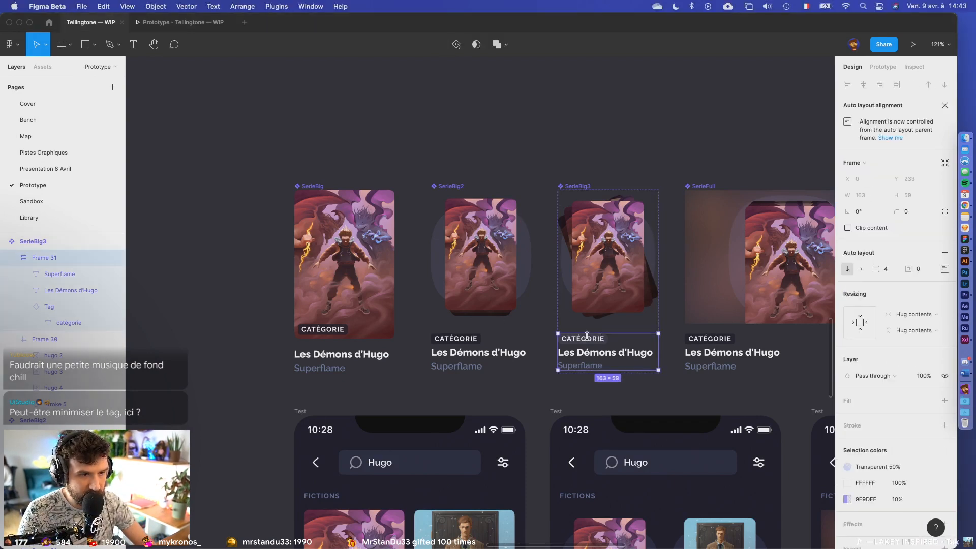
{"action": "left_click", "coordinate": [587, 337]}
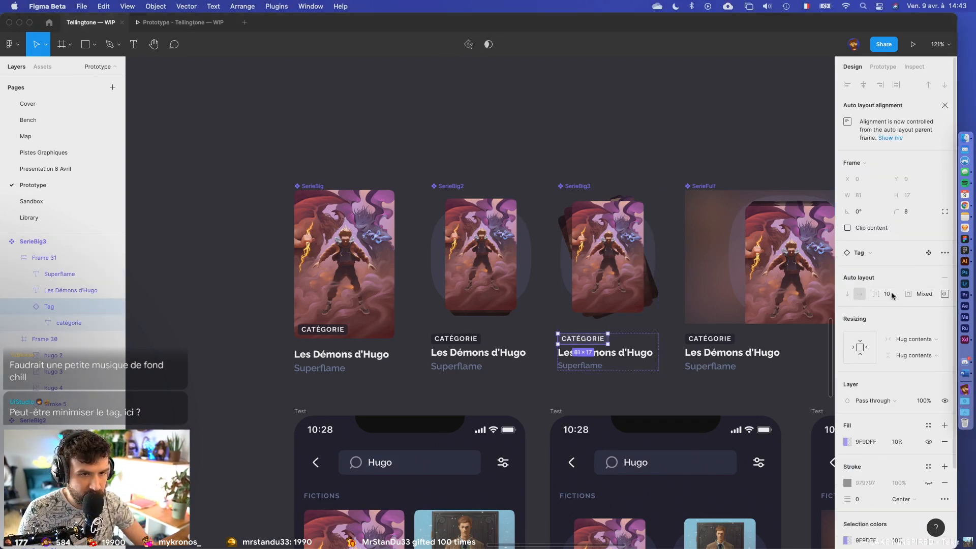
{"action": "left_click", "coordinate": [927, 253]}
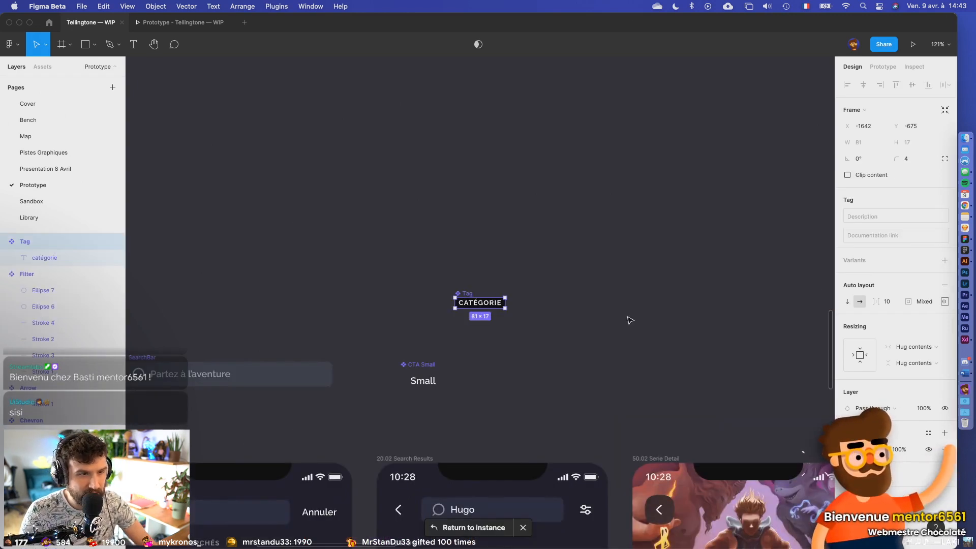
{"action": "left_click", "coordinate": [398, 405]}
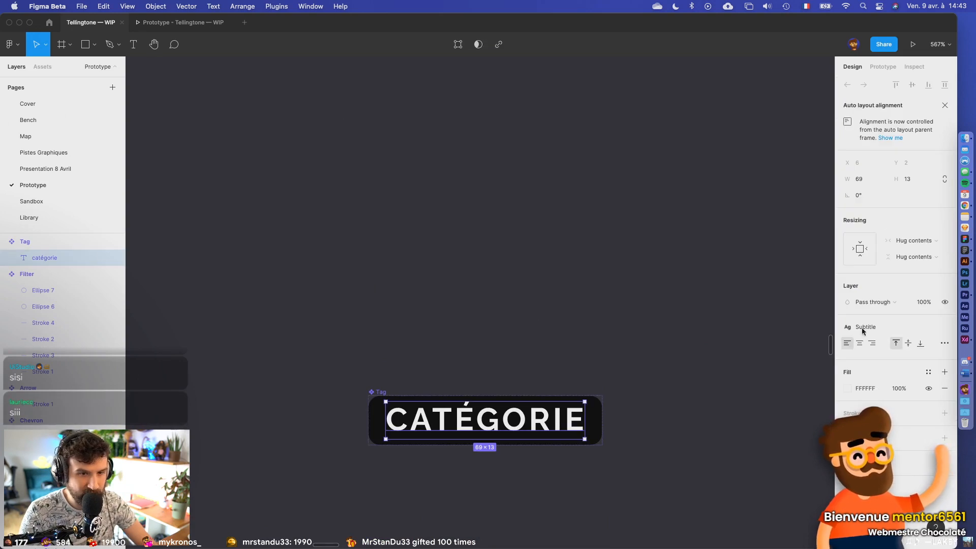
{"action": "left_click", "coordinate": [944, 327]}
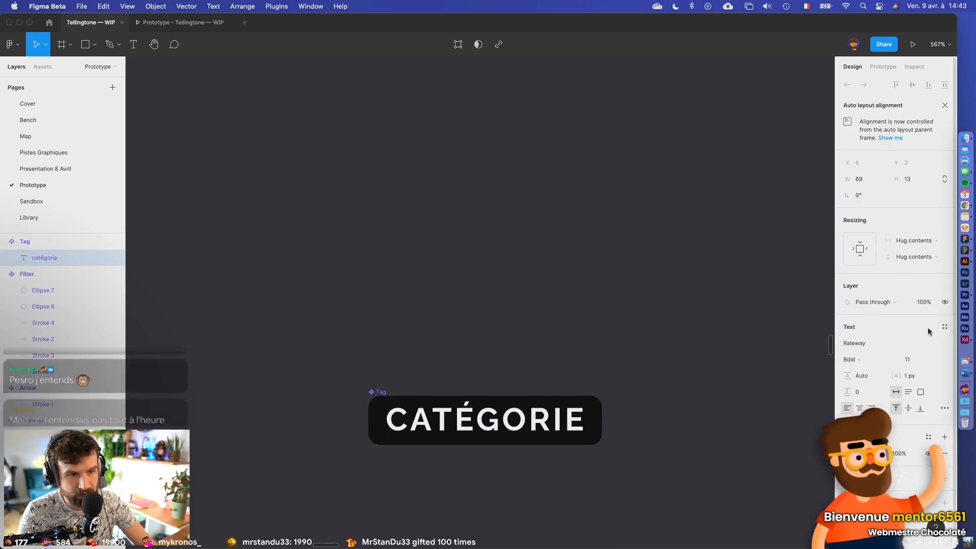
- Set the catégorie text in the main Tag component to size 9 with 0 letter spacing
{"action": "left_click", "coordinate": [913, 360]}
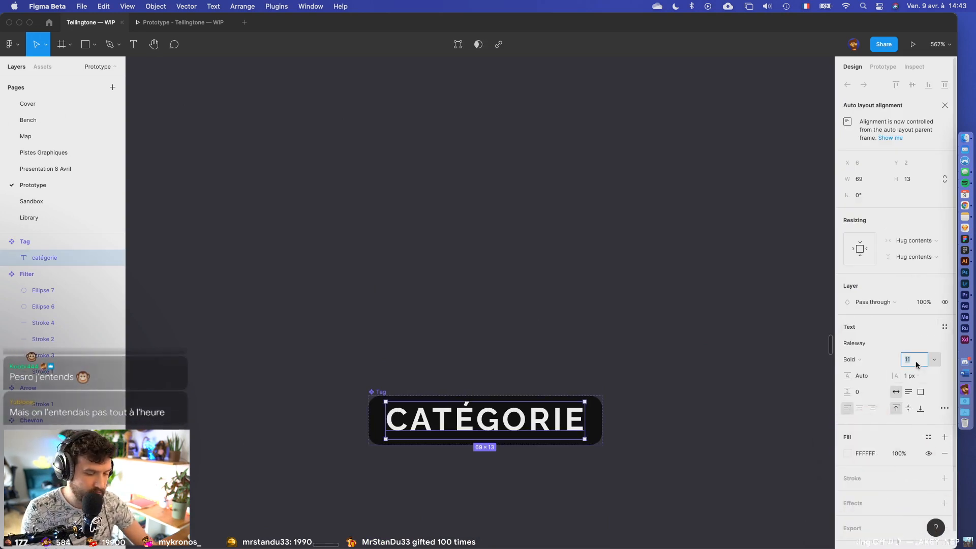
{"action": "type", "text": "9"}
{"action": "key", "text": "Return"}
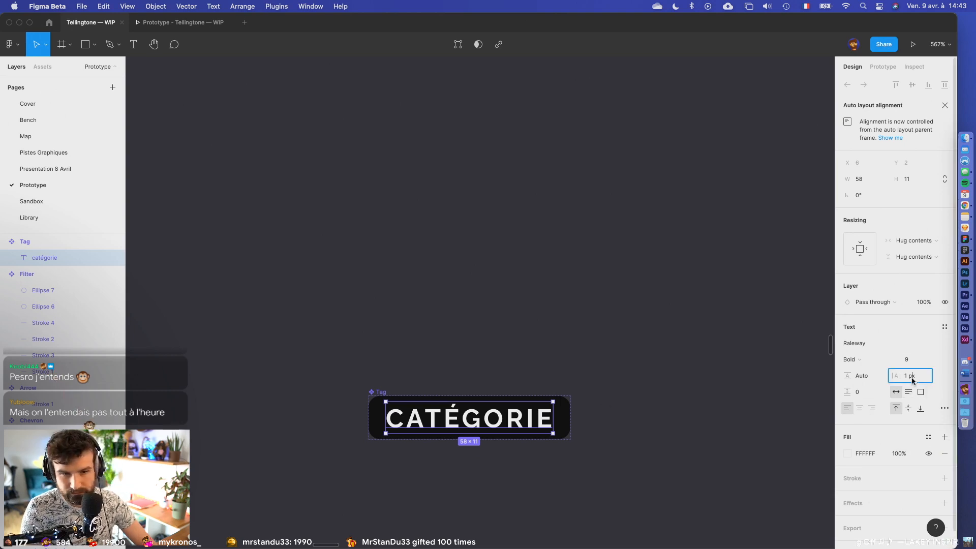
{"action": "type", "text": "0"}
{"action": "key", "text": "Return"}
{"action": "scroll", "coordinate": [545, 463], "scroll_direction": "up", "scroll_amount": 4}
{"action": "left_click", "coordinate": [490, 463]}
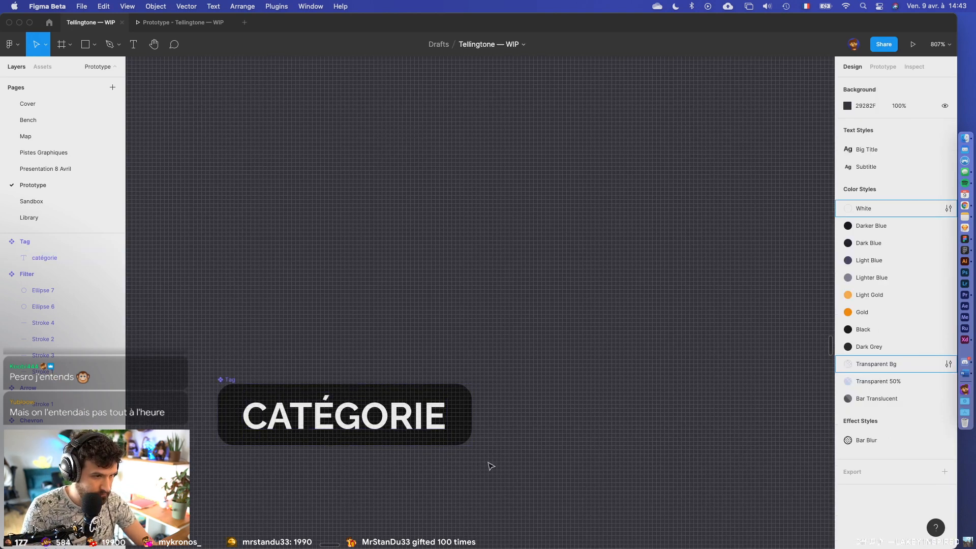
- Set the main Tag component's auto layout padding to 4 horizontally and 2 vertically
{"action": "scroll", "coordinate": [617, 438], "scroll_direction": "left", "scroll_amount": 3}
{"action": "left_click", "coordinate": [569, 387]}
{"action": "key", "text": "Escape"}
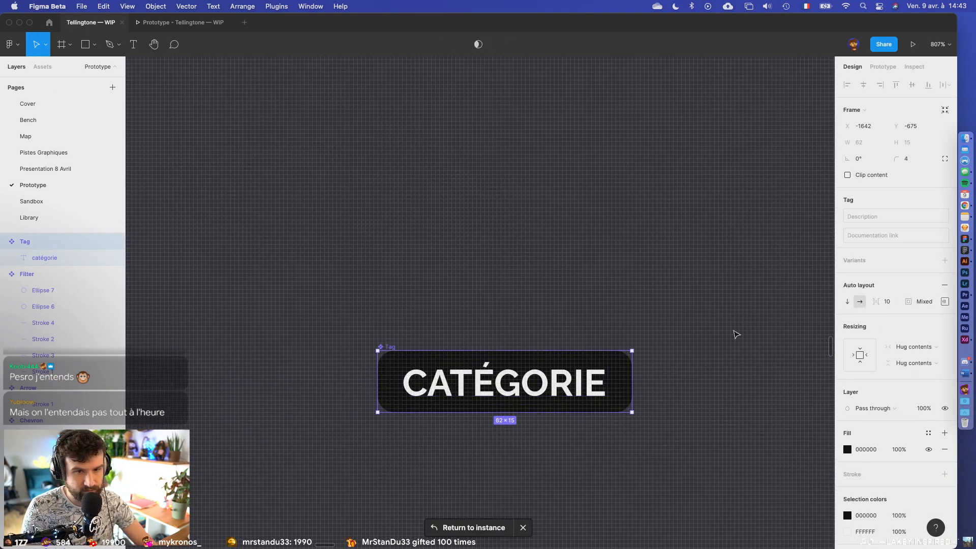
{"action": "left_click", "coordinate": [944, 302]}
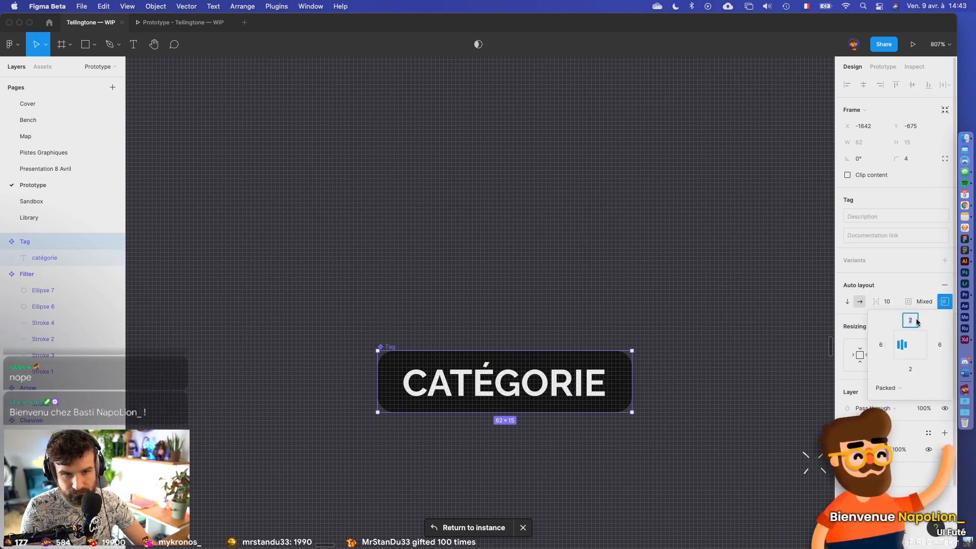
{"action": "left_click", "coordinate": [921, 304]}
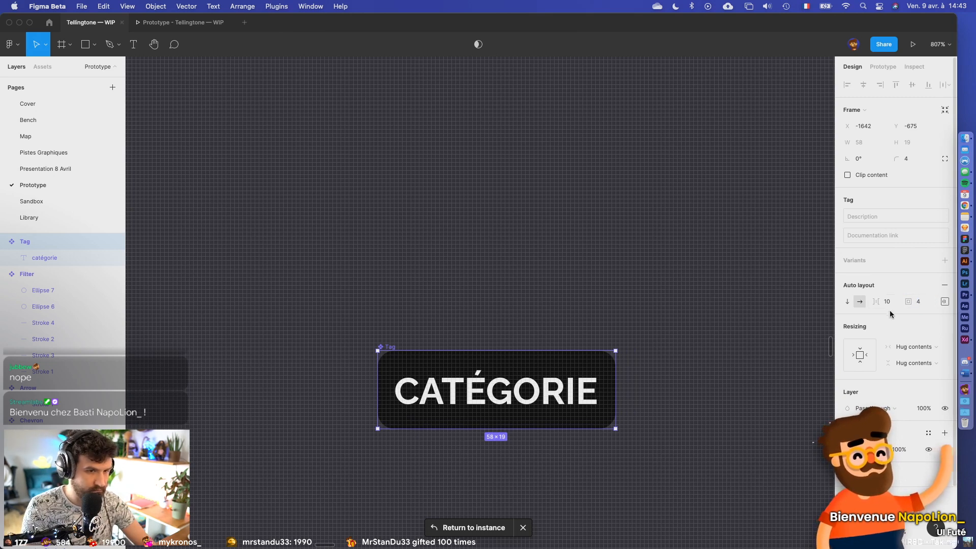
{"action": "left_click", "coordinate": [943, 302]}
{"action": "left_click", "coordinate": [911, 320]}
{"action": "type", "text": "2"}
{"action": "left_click", "coordinate": [913, 370]}
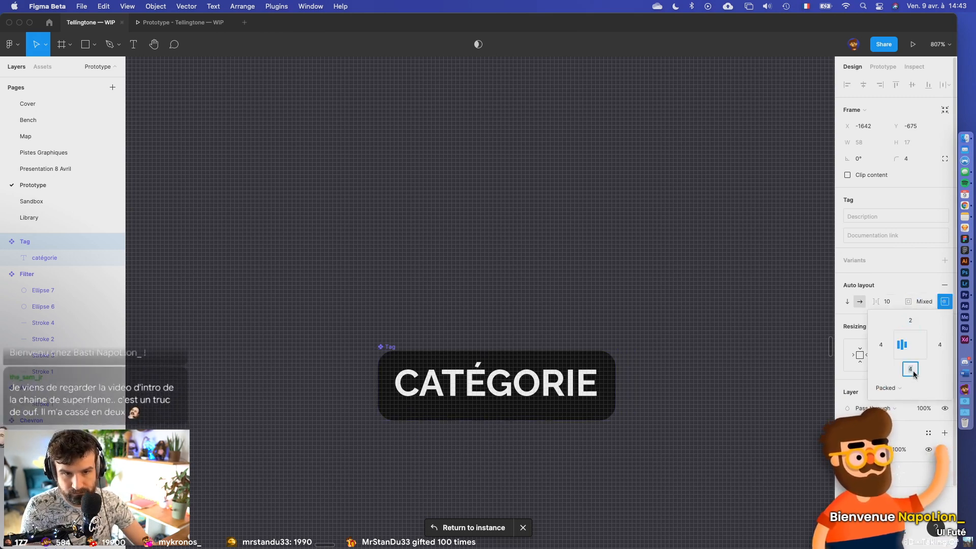
{"action": "type", "text": "2"}
{"action": "left_click", "coordinate": [735, 373]}
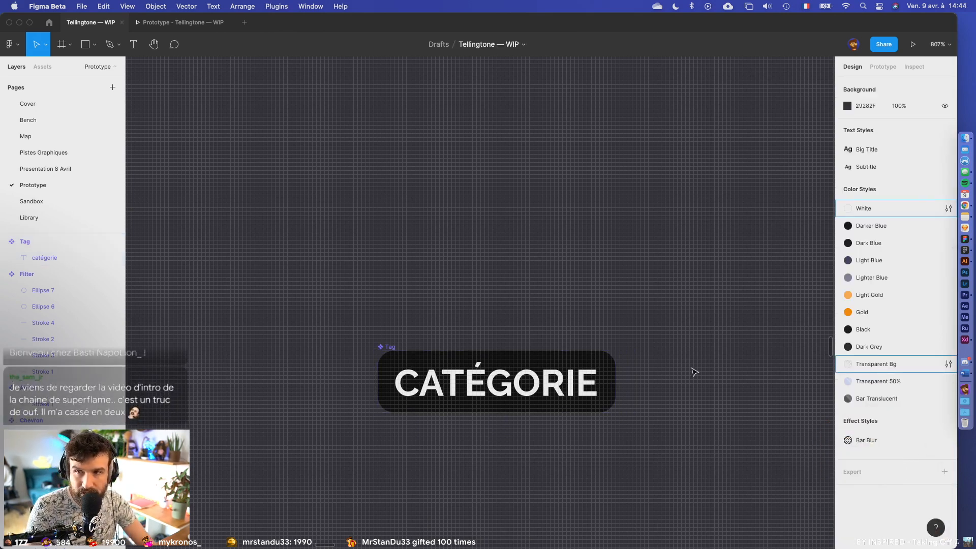
- Return to the SerieBig3 tag instance and examine the adjusted tags in the A and B search result mockups
{"action": "scroll", "coordinate": [695, 372], "scroll_direction": "down", "scroll_amount": 3}
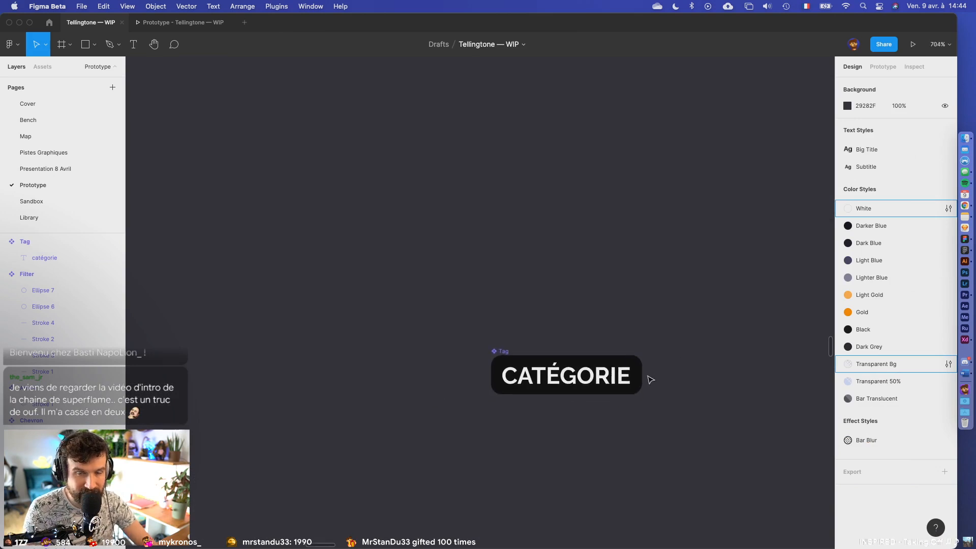
{"action": "left_click", "coordinate": [633, 387]}
{"action": "scroll", "coordinate": [507, 450], "scroll_direction": "down", "scroll_amount": 5}
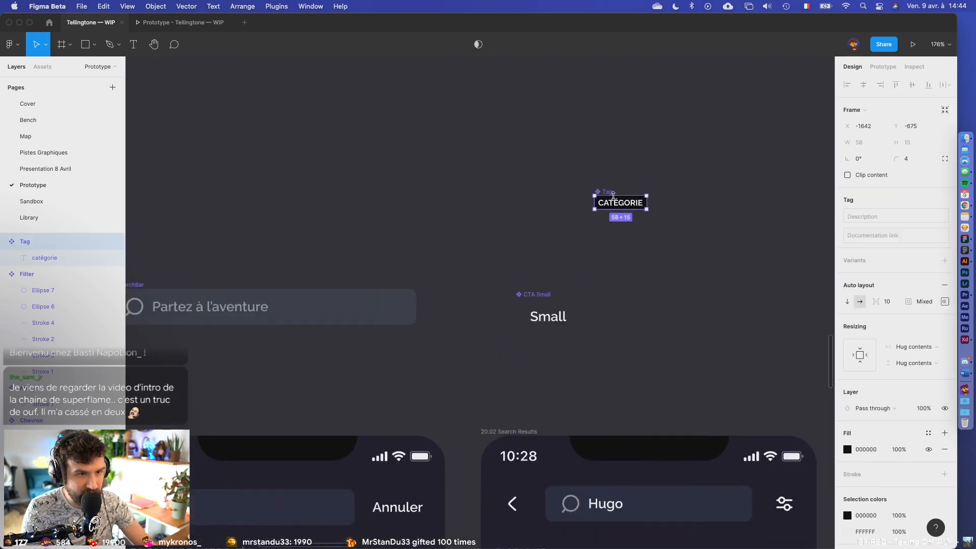
{"action": "left_click", "coordinate": [469, 526]}
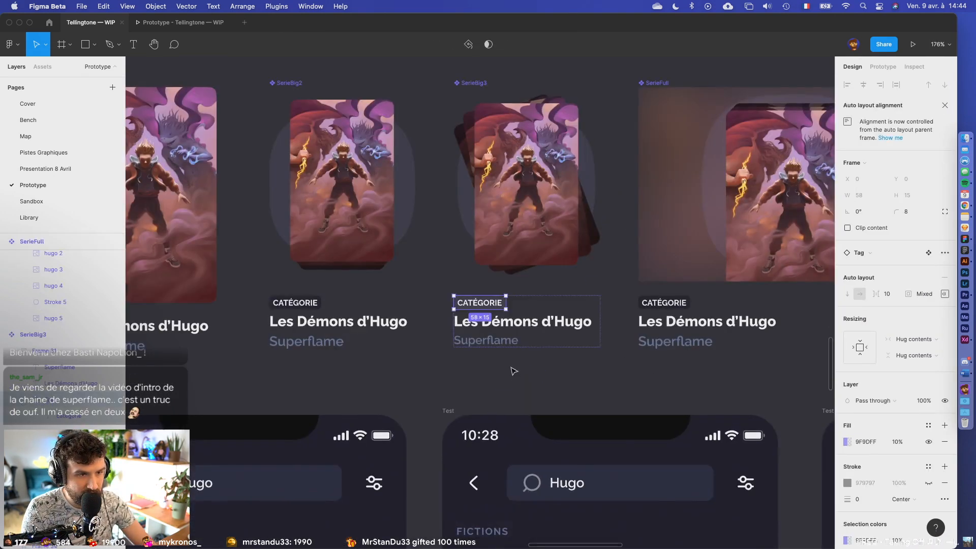
{"action": "left_click", "coordinate": [512, 368]}
{"action": "left_click", "coordinate": [520, 347]}
{"action": "scroll", "coordinate": [588, 387], "scroll_direction": "down", "scroll_amount": 3}
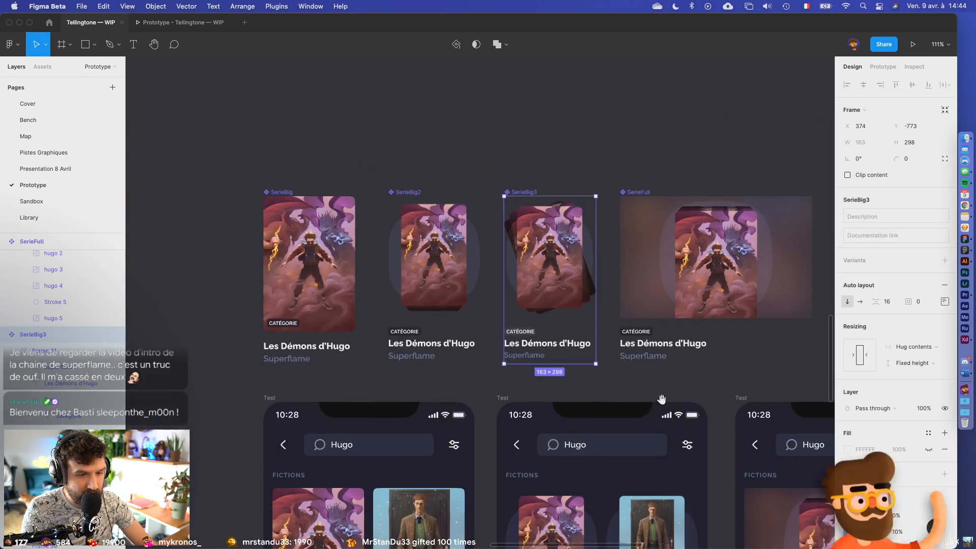
{"action": "left_click_drag", "start_coordinate": [660, 399], "coordinate": [340, 201]}
{"action": "left_click_drag", "start_coordinate": [563, 359], "coordinate": [244, 257]}
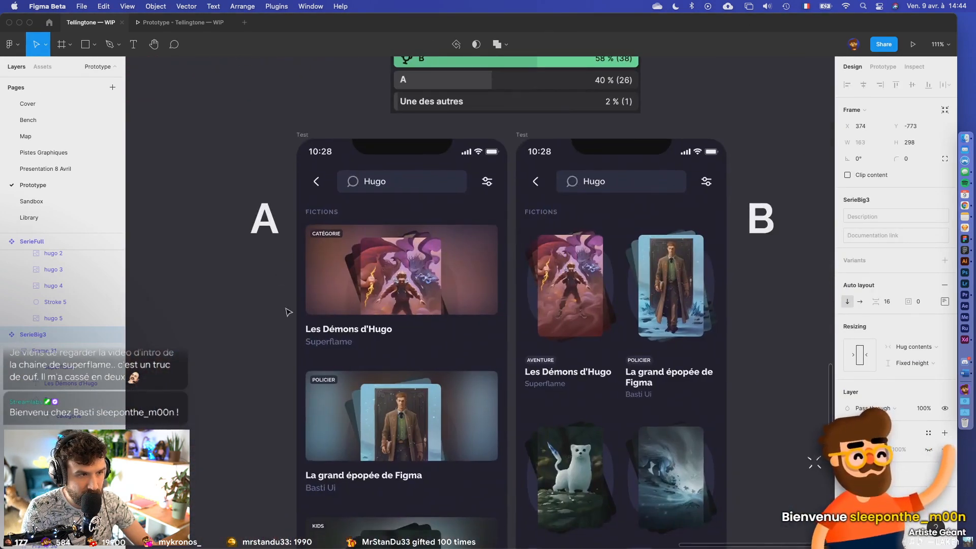
{"action": "left_click_drag", "start_coordinate": [287, 310], "coordinate": [246, 256]}
{"action": "scroll", "coordinate": [522, 327], "scroll_direction": "up", "scroll_amount": 5}
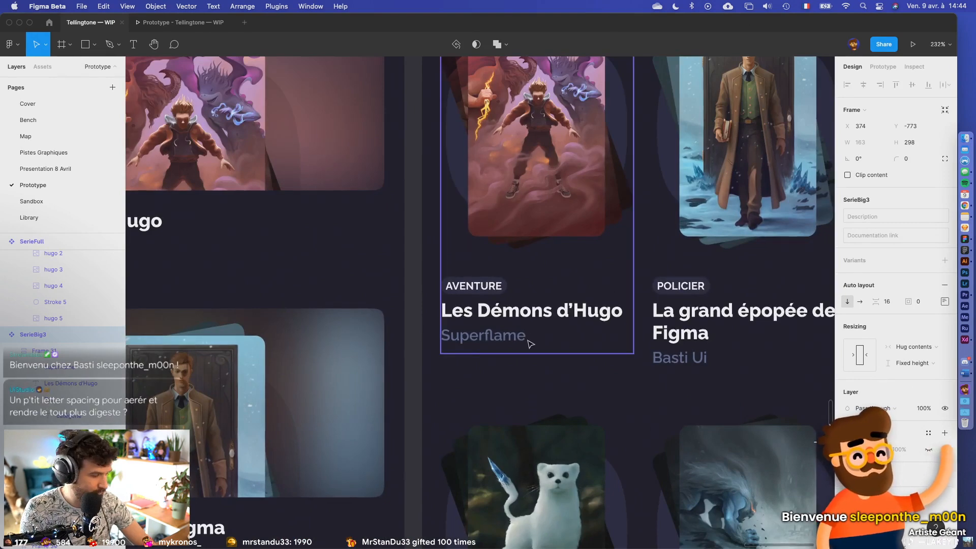
{"action": "scroll", "coordinate": [543, 195], "scroll_direction": "up", "scroll_amount": 5}
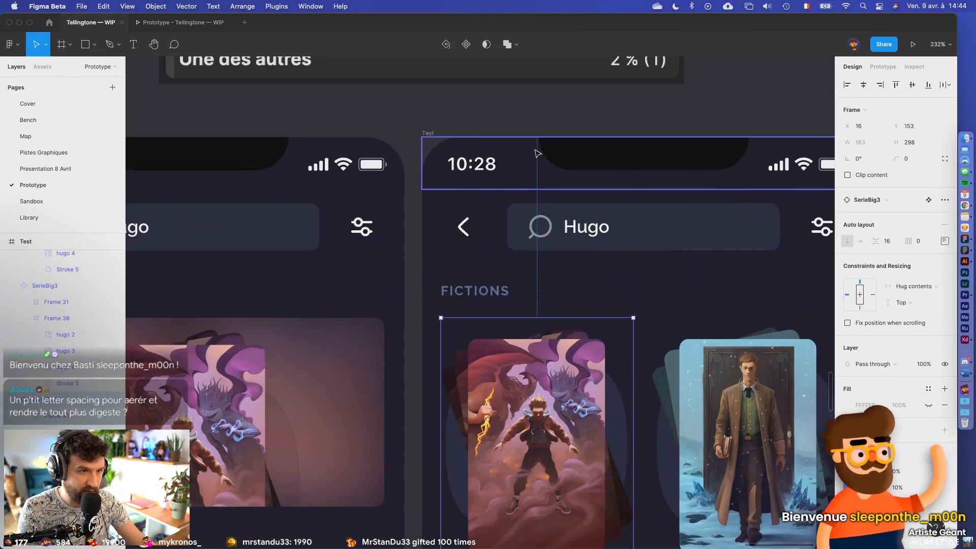
{"action": "left_click", "coordinate": [432, 134]}
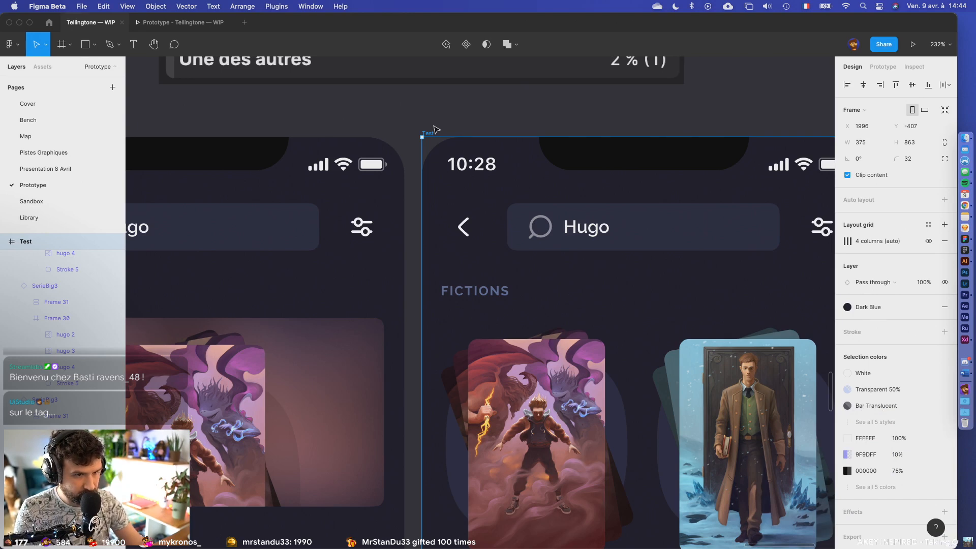
- Set the auto layout item spacing of the main SerieBig3 component to 8
{"action": "left_click", "coordinate": [522, 395]}
{"action": "scroll", "coordinate": [524, 394], "scroll_direction": "down", "scroll_amount": 10}
{"action": "left_click_drag", "start_coordinate": [324, 336], "coordinate": [583, 277]}
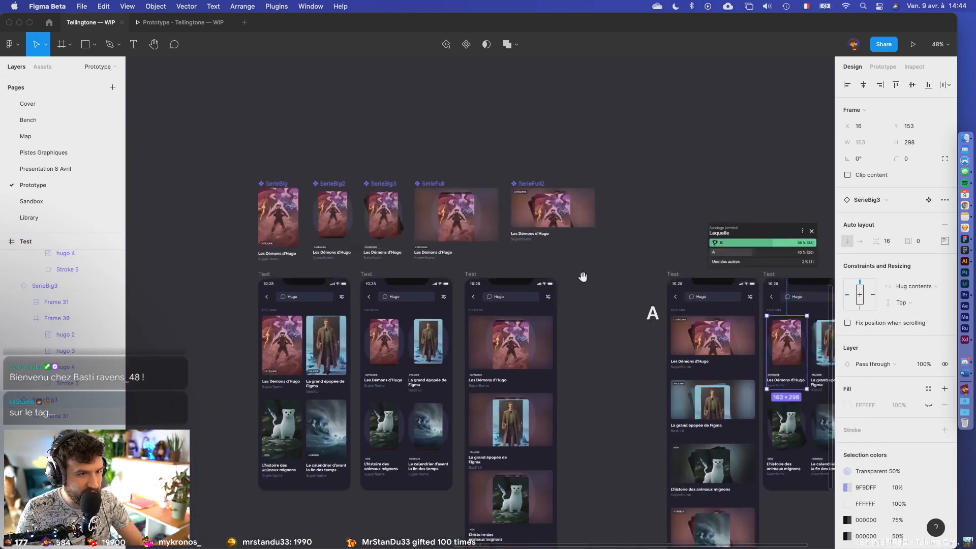
{"action": "scroll", "coordinate": [312, 215], "scroll_direction": "up", "scroll_amount": 5}
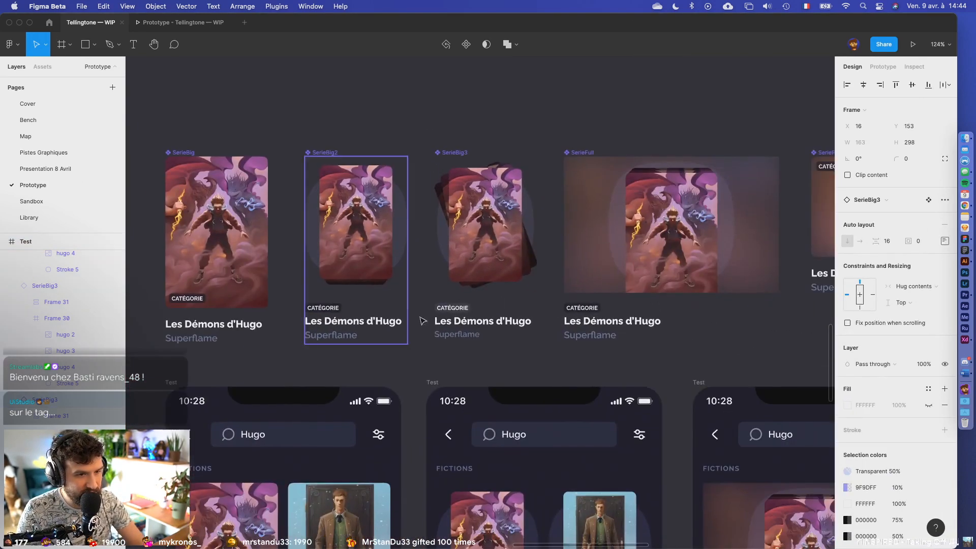
{"action": "scroll", "coordinate": [423, 320], "scroll_direction": "up", "scroll_amount": 5}
{"action": "left_click", "coordinate": [423, 321]}
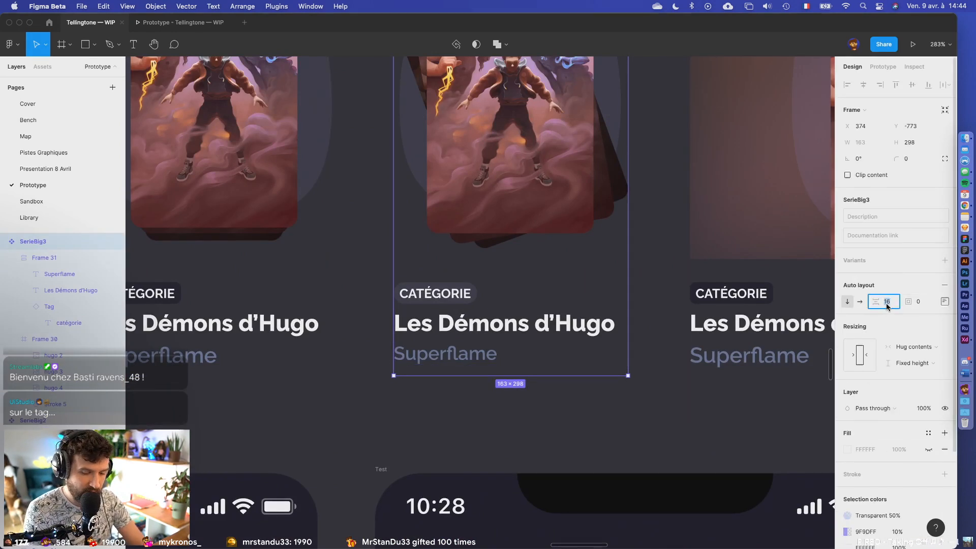
{"action": "type", "text": "8"}
{"action": "key", "text": "Return"}
{"action": "left_click", "coordinate": [482, 433]}
- Rename the front cover image layer of SerieBig3 as Image 1
{"action": "scroll", "coordinate": [481, 433], "scroll_direction": "down", "scroll_amount": 5}
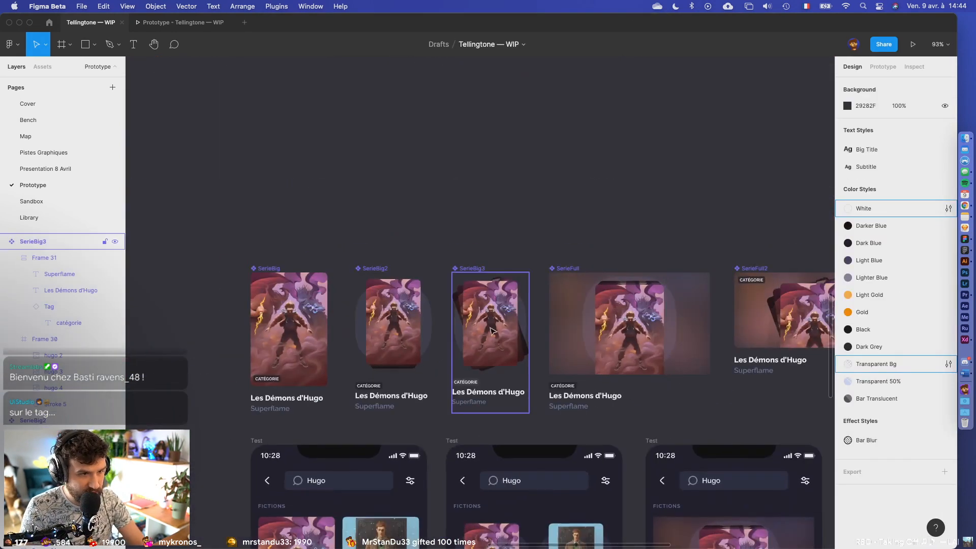
{"action": "scroll", "coordinate": [492, 331], "scroll_direction": "up", "scroll_amount": 6}
{"action": "left_click", "coordinate": [489, 328], "text": "super"}
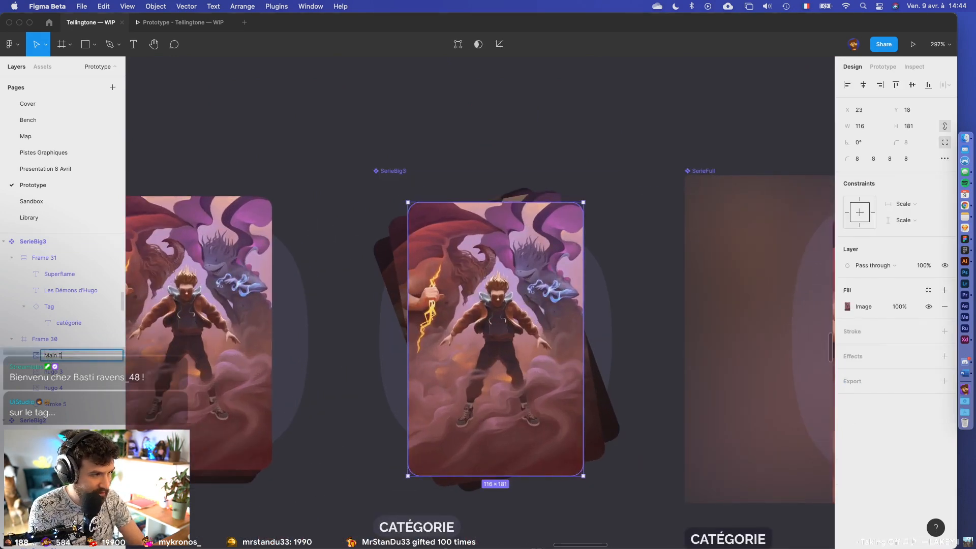
{"action": "key", "text": "Return"}
{"action": "double_click", "coordinate": [55, 357]}
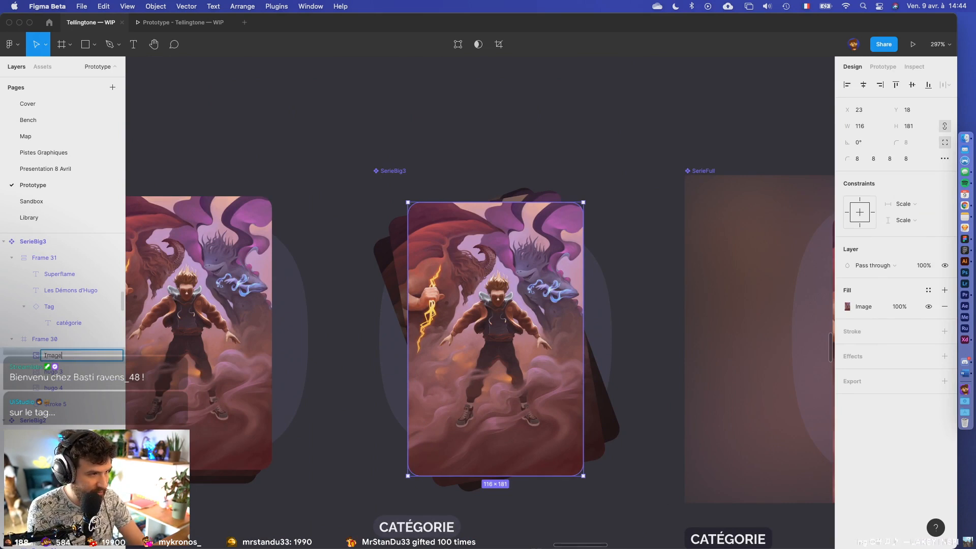
{"action": "key", "text": "Return"}
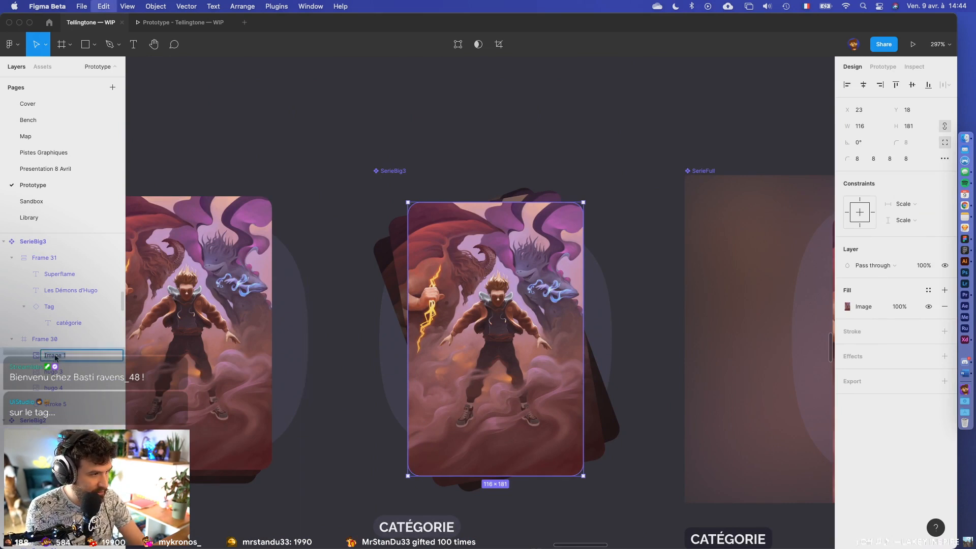
- Rename the two rotated cover layers behind the front image as Image 2 and Image 3
{"action": "left_click", "coordinate": [51, 372]}
{"action": "double_click", "coordinate": [51, 372]}
{"action": "type", "text": "Image 1"}
{"action": "type", "text": "2"}
{"action": "key", "text": "Return"}
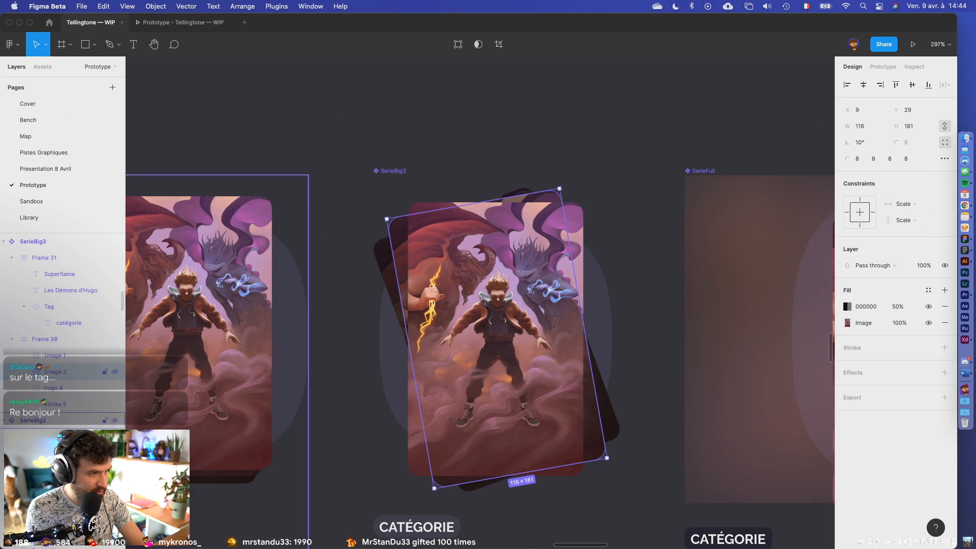
{"action": "left_click", "coordinate": [71, 392]}
{"action": "double_click", "coordinate": [70, 391]}
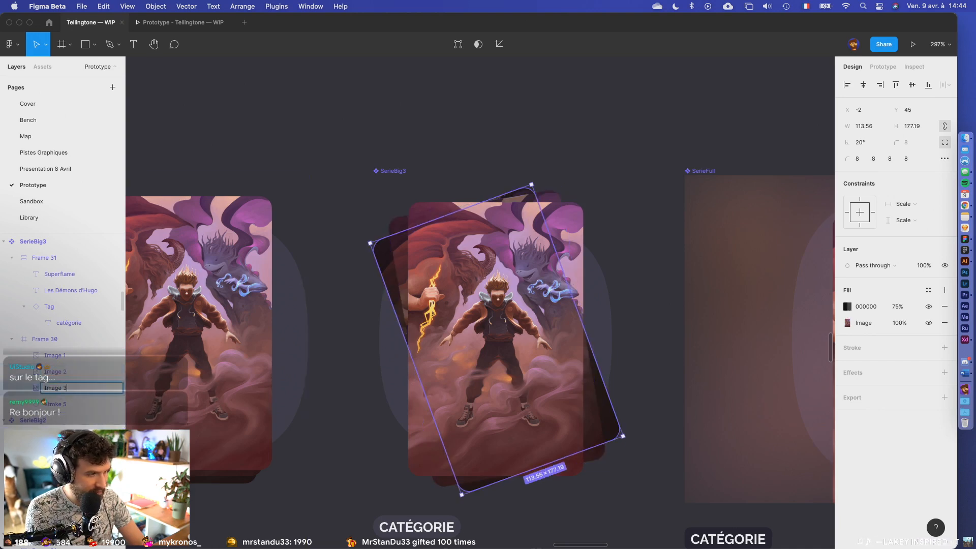
{"action": "key", "text": "Return"}
- Change the Stroke 5 background shape's fill from solid to image and rename its layer as Image 4
{"action": "left_click", "coordinate": [71, 403]}
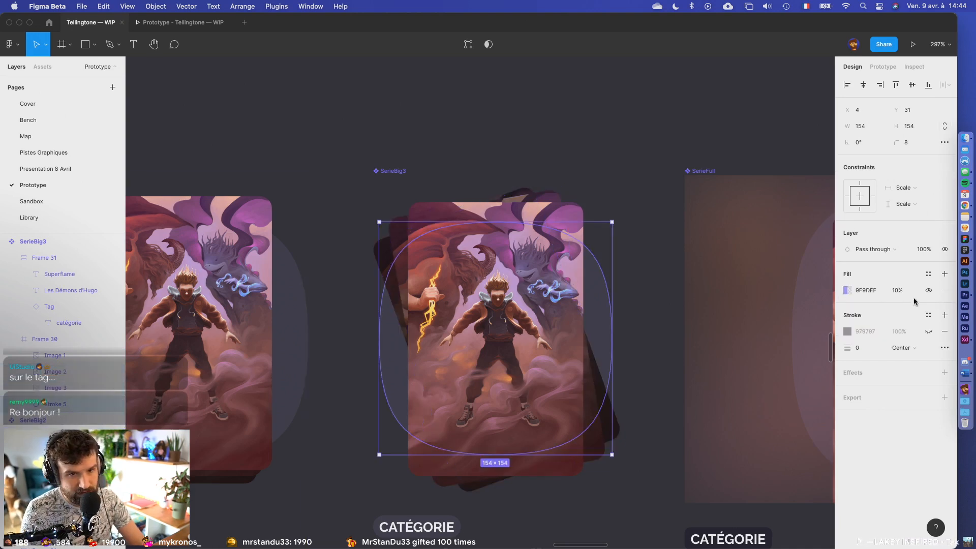
{"action": "left_click", "coordinate": [852, 293]}
{"action": "left_click", "coordinate": [757, 284]}
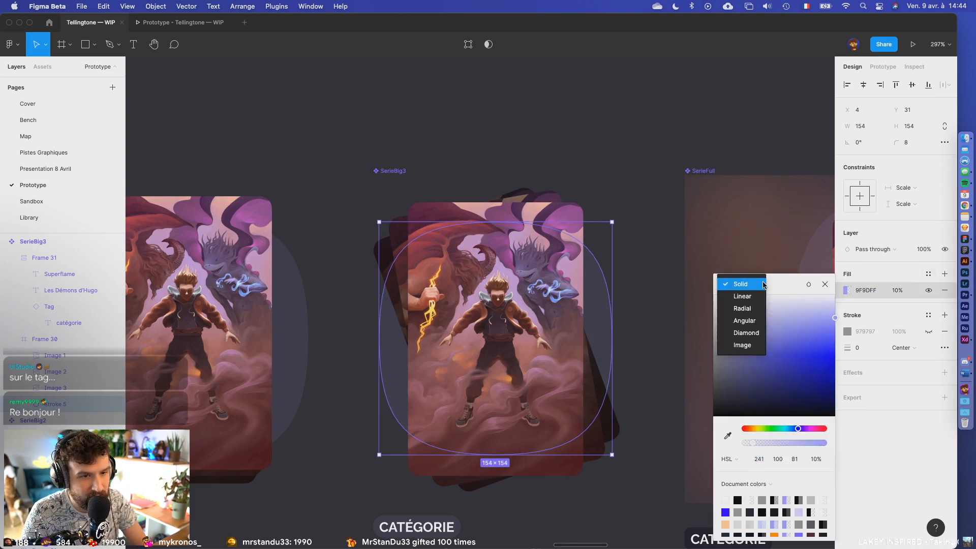
{"action": "left_click", "coordinate": [752, 345]}
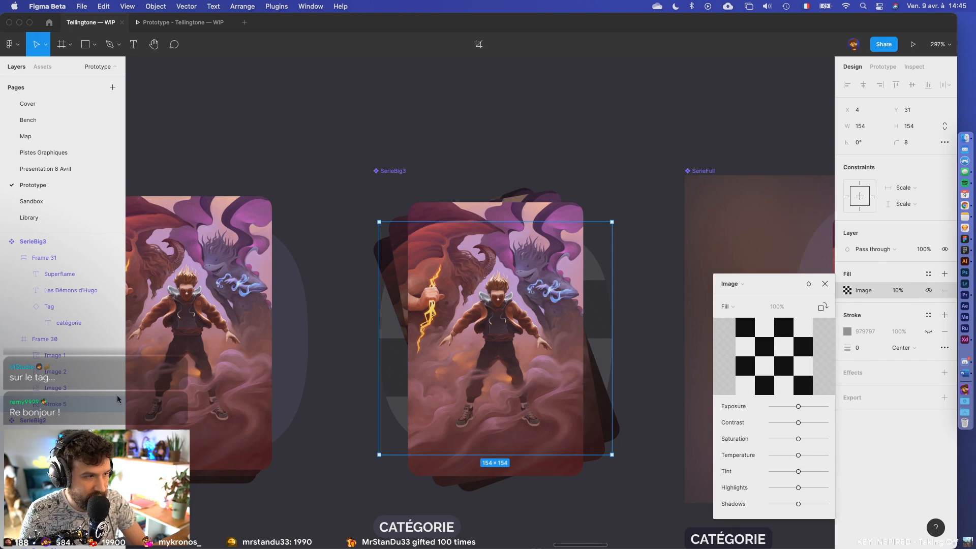
{"action": "double_click", "coordinate": [65, 405]}
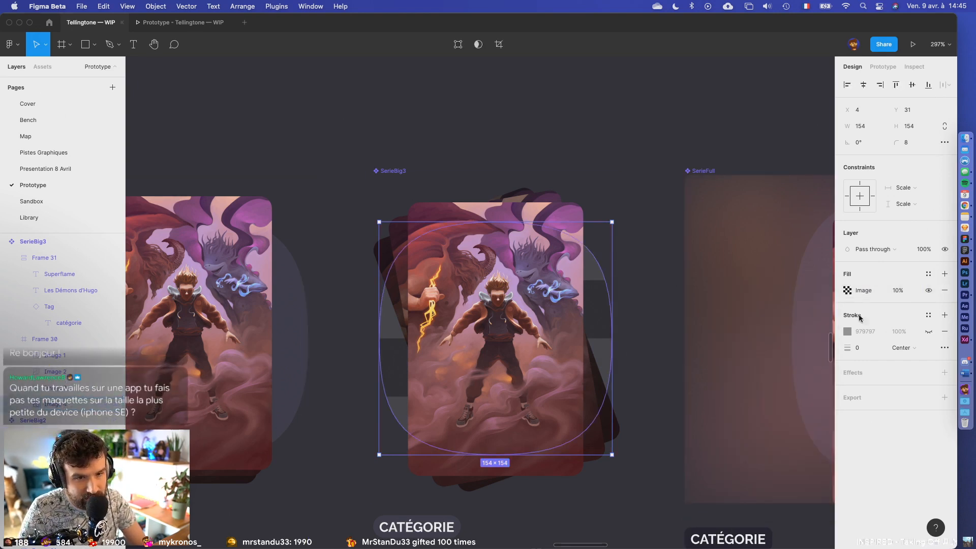
- Fill the background shape with the Démons d'hugo.png image and set the fill opacity to 100%
{"action": "left_click", "coordinate": [848, 292]}
{"action": "left_click", "coordinate": [773, 368]}
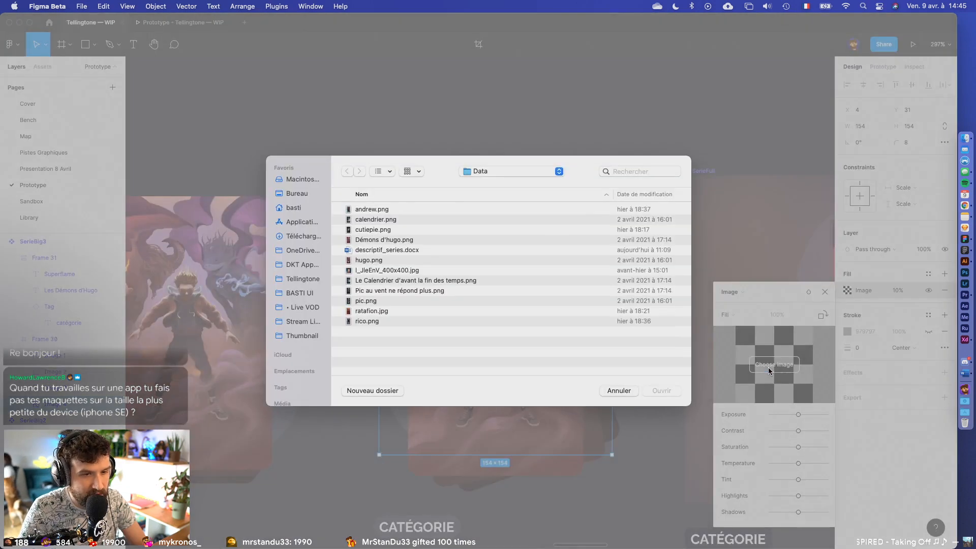
{"action": "double_click", "coordinate": [373, 240]}
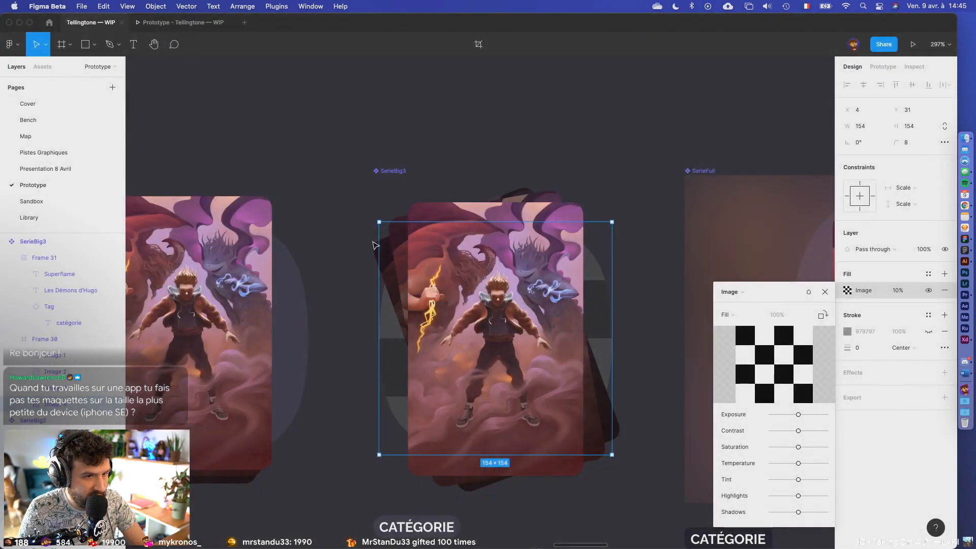
{"action": "left_click", "coordinate": [904, 291]}
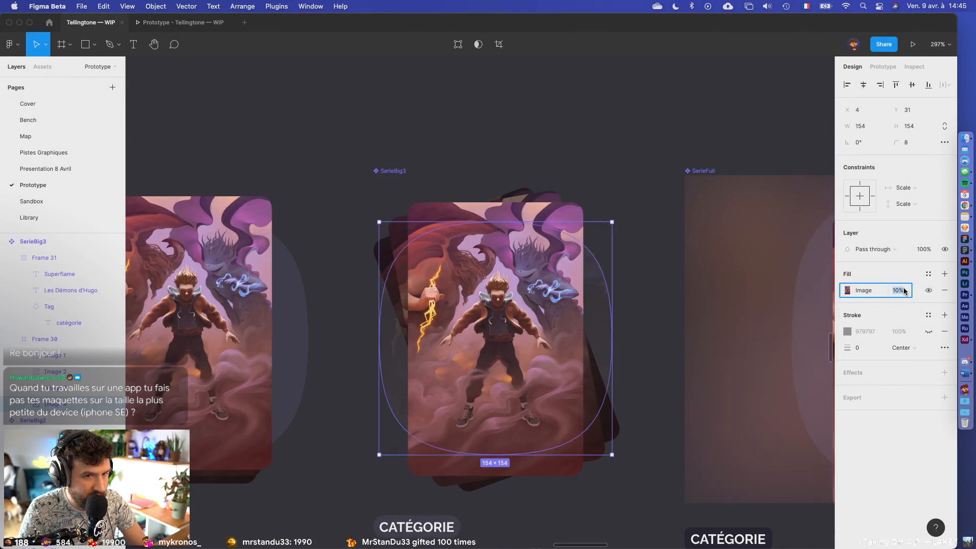
{"action": "type", "text": "100"}
{"action": "key", "text": "Return"}
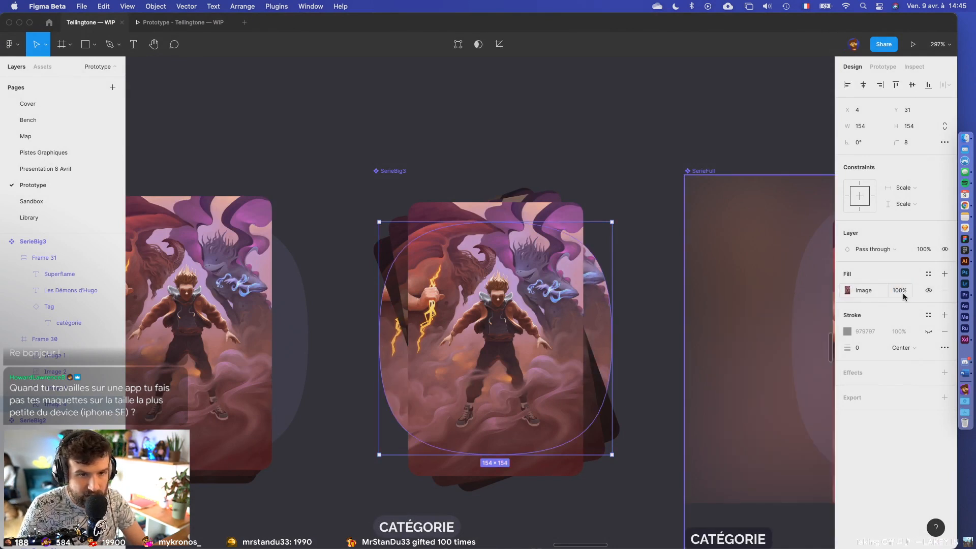
- Remove the background shape's stroke and add a layer blur of 40 to the shape
{"action": "left_click", "coordinate": [945, 330]}
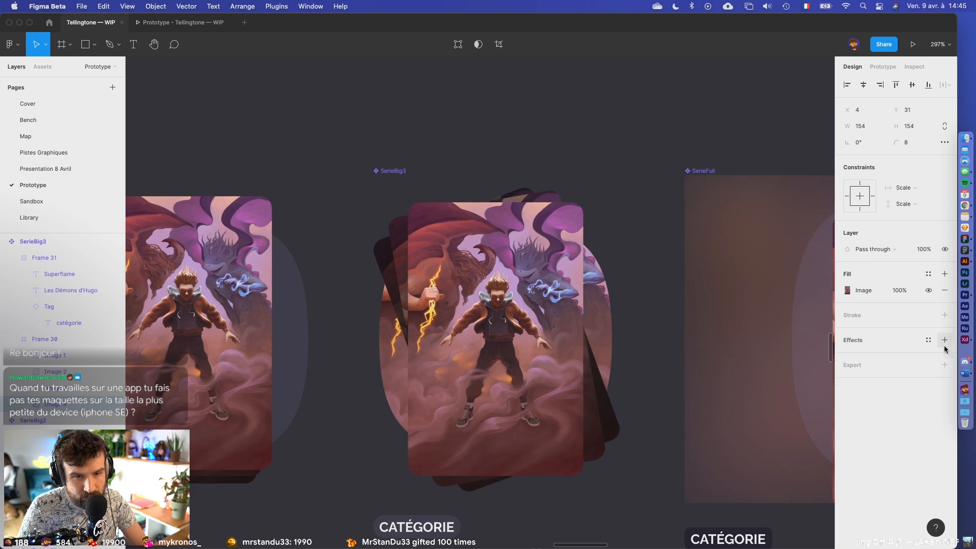
{"action": "left_click", "coordinate": [944, 339]}
{"action": "left_click", "coordinate": [881, 356]}
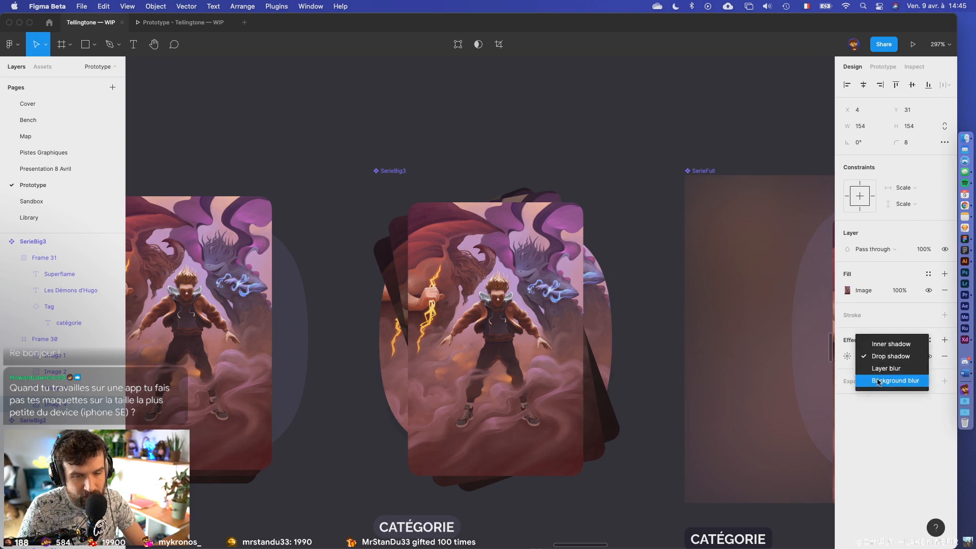
{"action": "left_click", "coordinate": [877, 370]}
{"action": "left_click", "coordinate": [846, 357]}
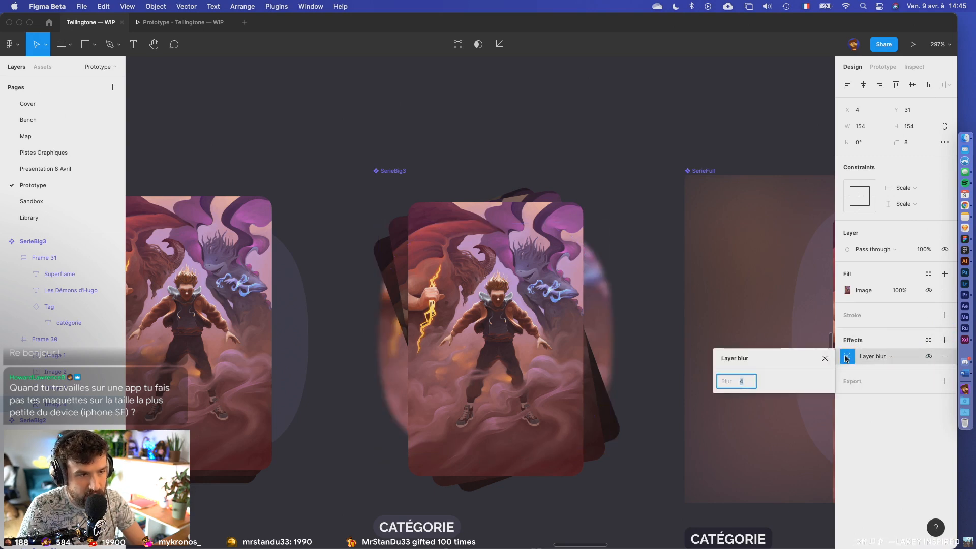
{"action": "type", "text": "40"}
{"action": "key", "text": "Return"}
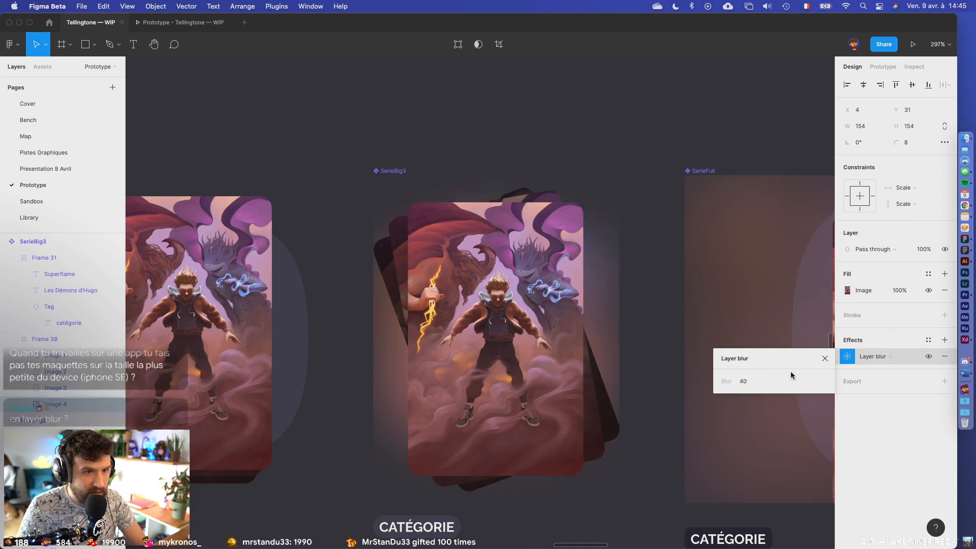
{"action": "left_click", "coordinate": [642, 299]}
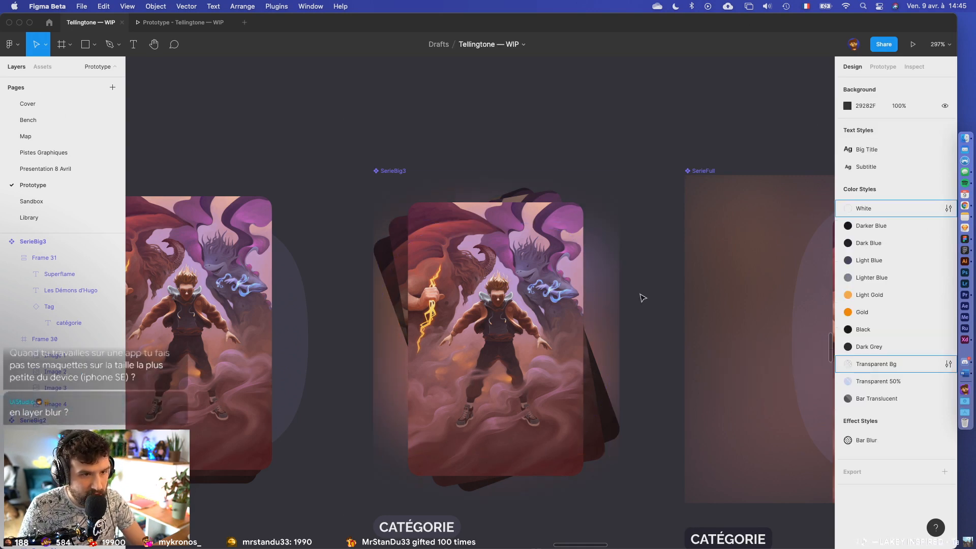
- Remove the layer blur from the SerieBig3 background shape, duplicate the shape and rename the copy as Blur
{"action": "left_click", "coordinate": [605, 299]}
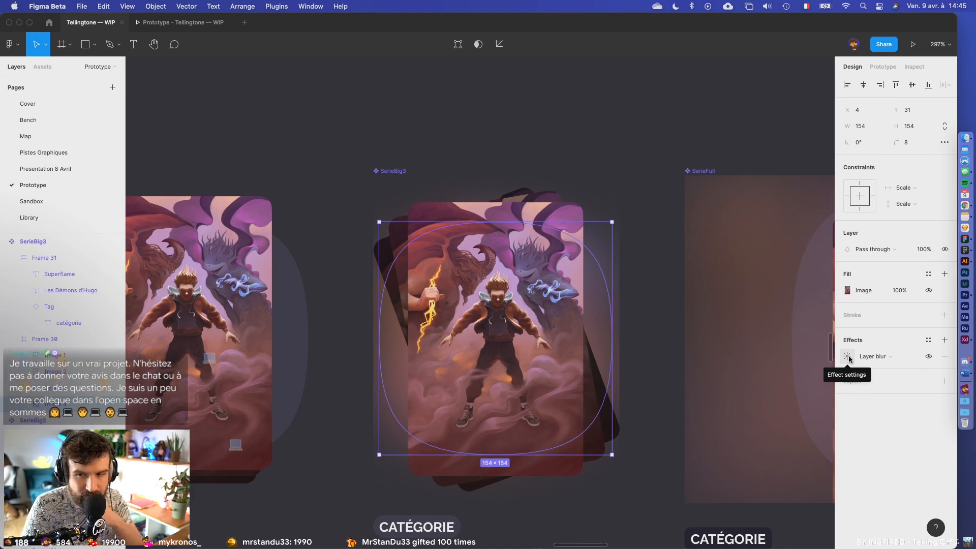
{"action": "left_click", "coordinate": [944, 356]}
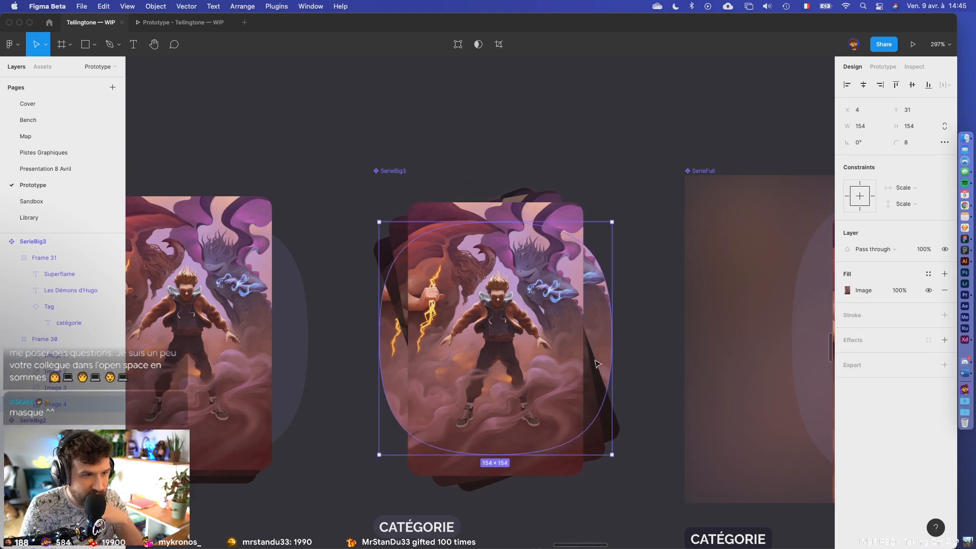
{"action": "key", "text": "super+d"}
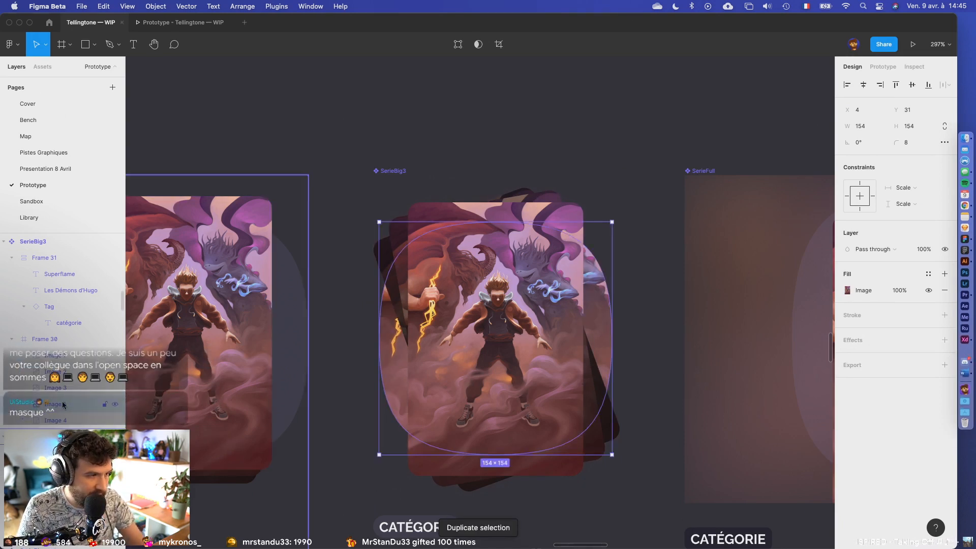
{"action": "type", "text": "r"}
{"action": "key", "text": "Return"}
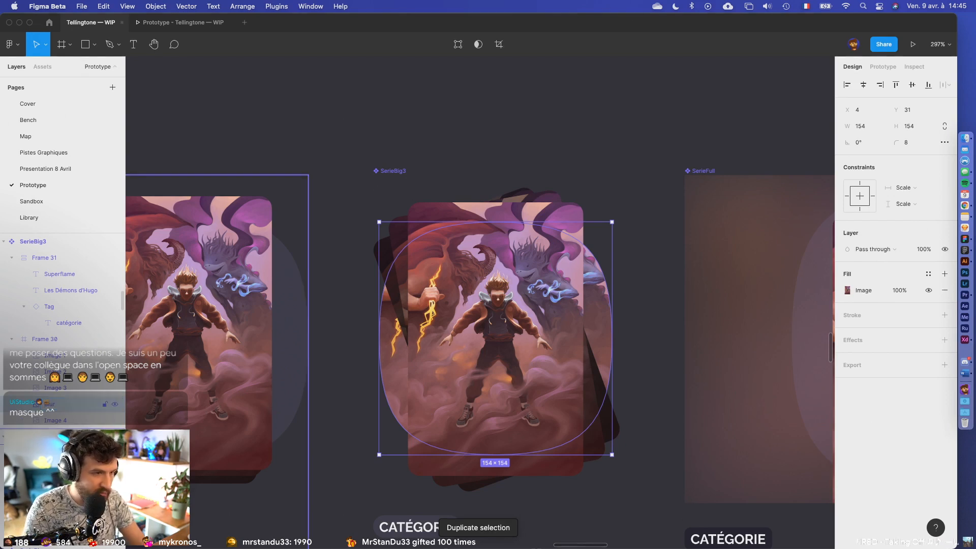
- Replace the image fill of the Blur shape with a solid black 000000 fill
{"action": "left_click", "coordinate": [944, 290]}
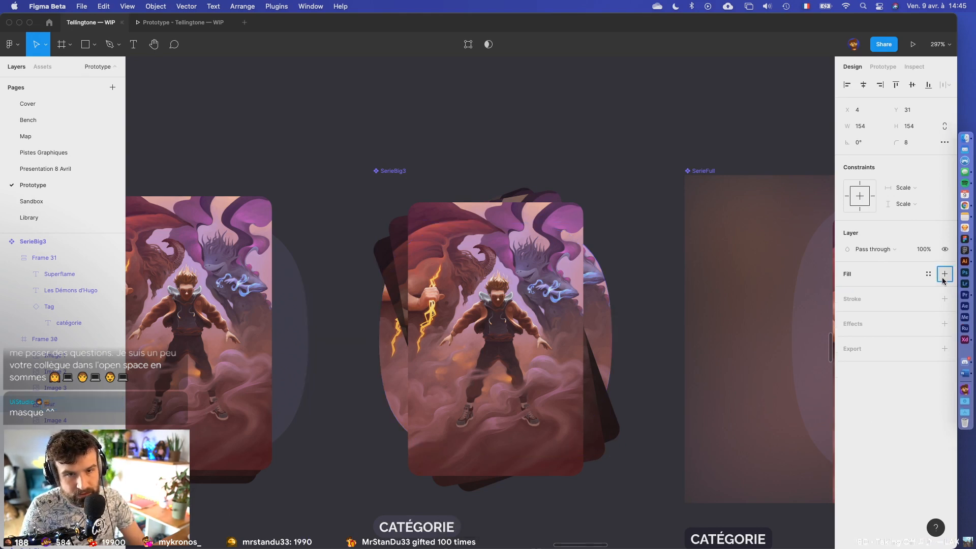
{"action": "left_click", "coordinate": [847, 290]}
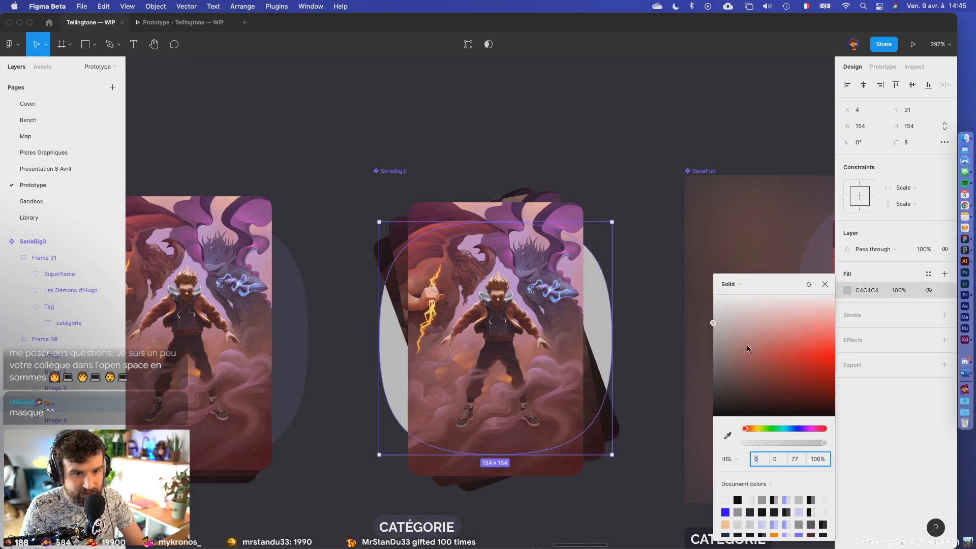
{"action": "left_click_drag", "start_coordinate": [750, 349], "coordinate": [634, 485]}
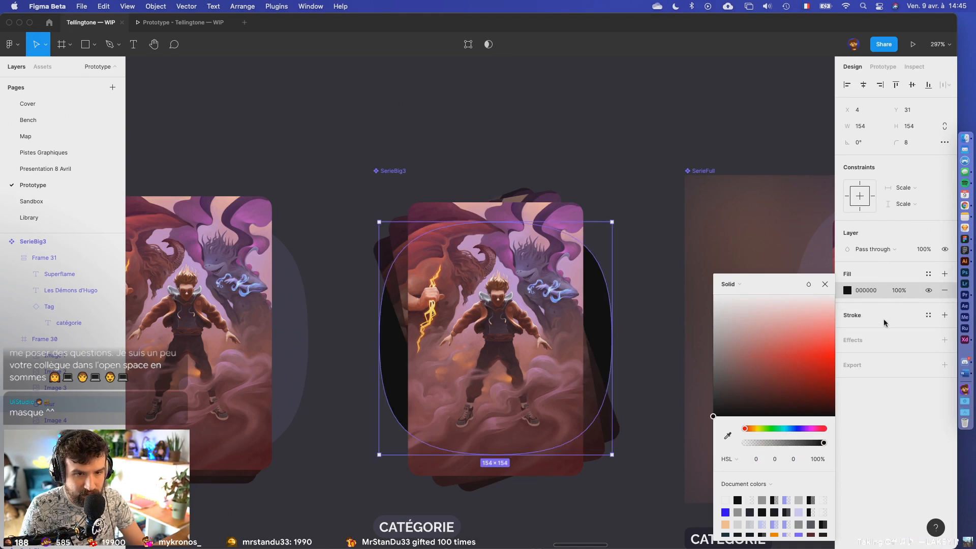
- Add a layer blur effect of 40 to the black Blur shape
{"action": "left_click", "coordinate": [944, 340]}
{"action": "left_click", "coordinate": [878, 358]}
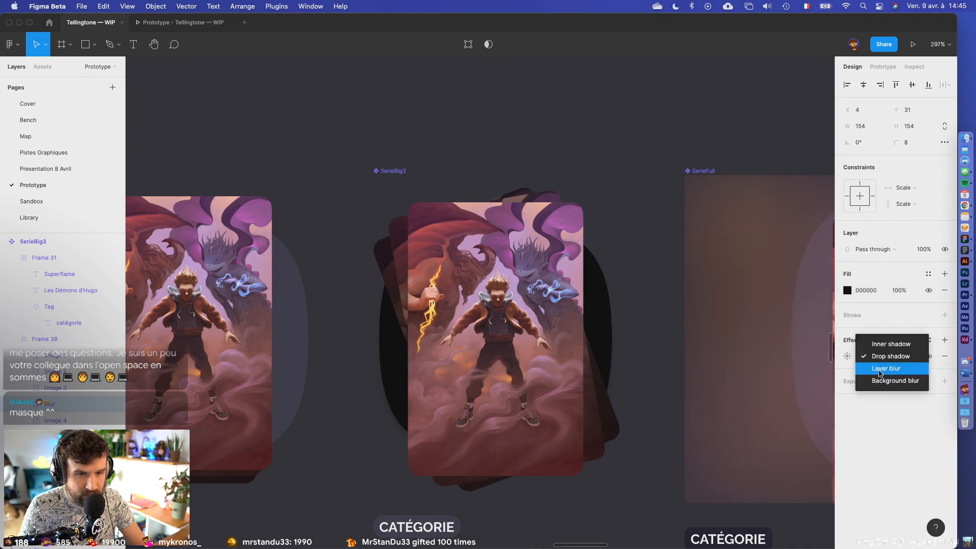
{"action": "left_click", "coordinate": [878, 369]}
{"action": "left_click", "coordinate": [847, 355]}
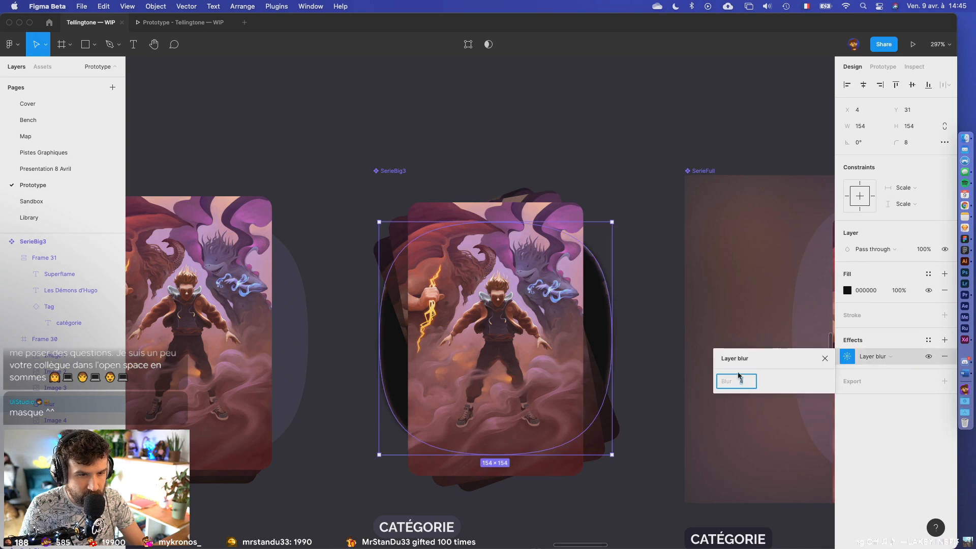
{"action": "type", "text": "40"}
{"action": "key", "text": "Return"}
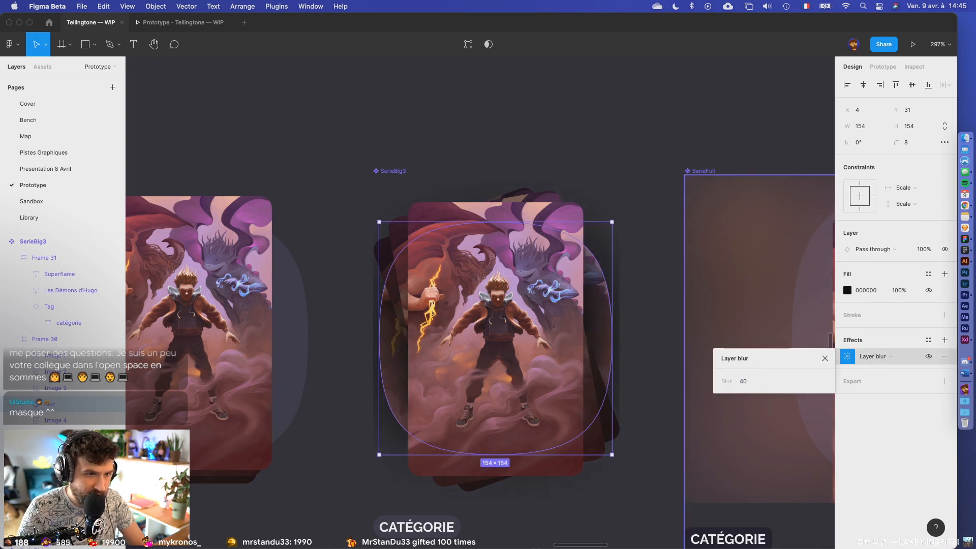
{"action": "left_click", "coordinate": [658, 292]}
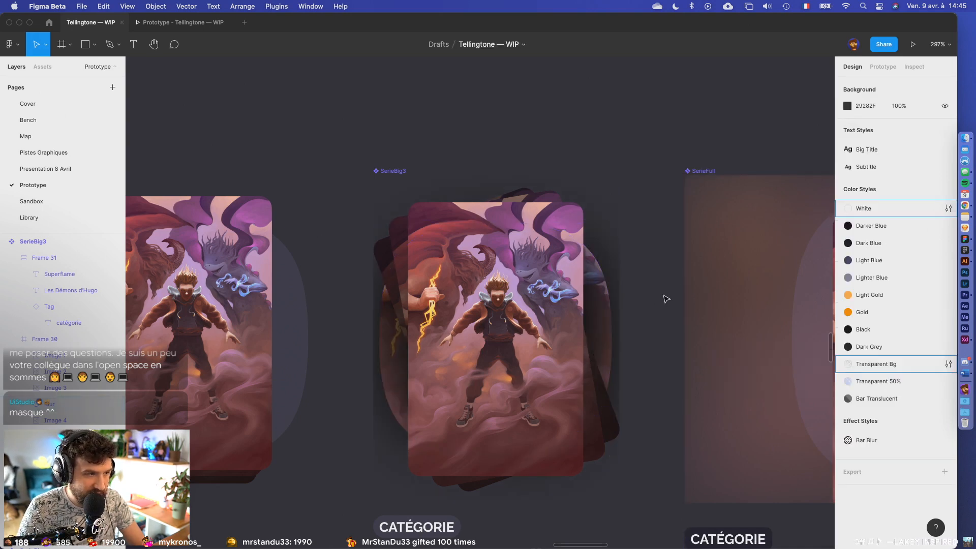
- Switch the Blur shape's effect to background blur and set its black fill opacity to 50%
{"action": "left_click", "coordinate": [107, 418]}
{"action": "left_click", "coordinate": [886, 356]}
{"action": "left_click", "coordinate": [877, 371]}
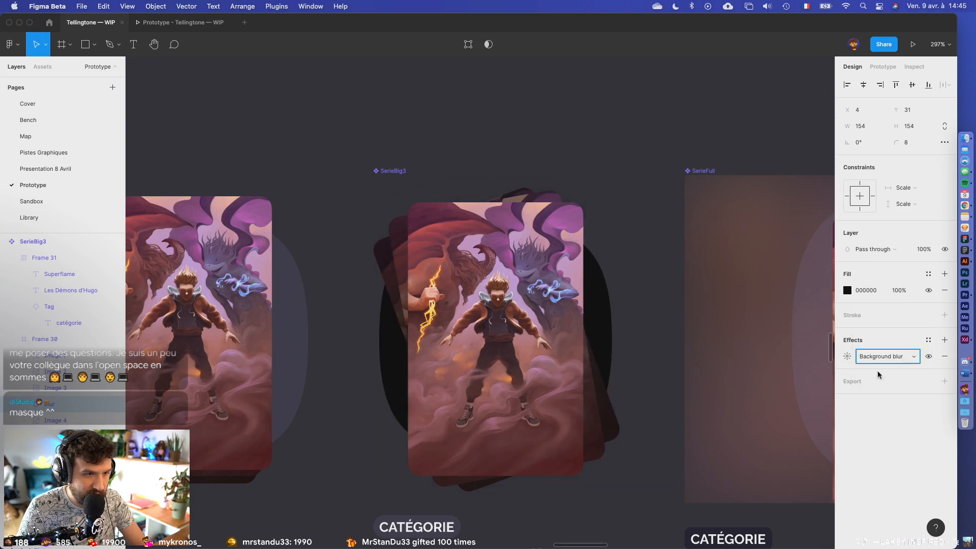
{"action": "left_click", "coordinate": [897, 296]}
{"action": "type", "text": "5"}
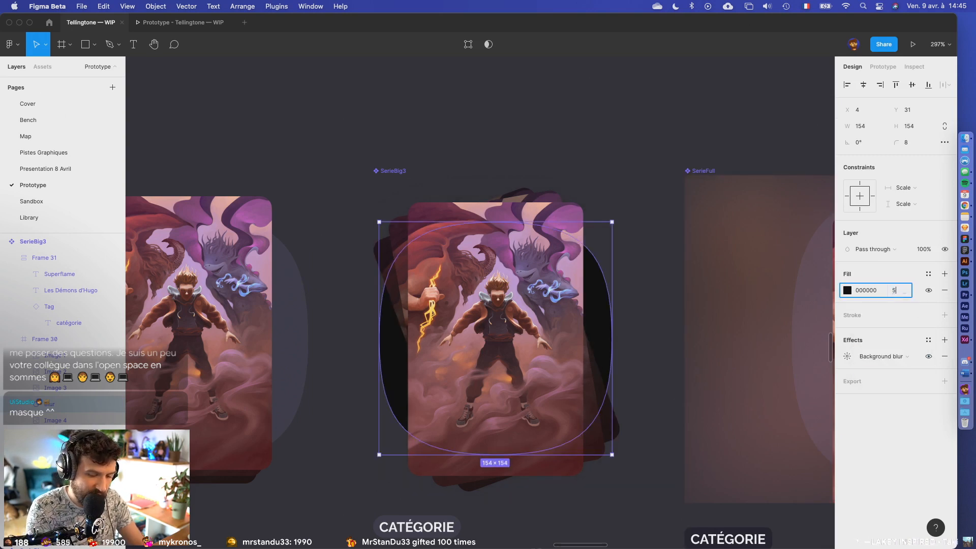
{"action": "type", "text": "0"}
{"action": "key", "text": "Return"}
{"action": "left_click", "coordinate": [643, 319]}
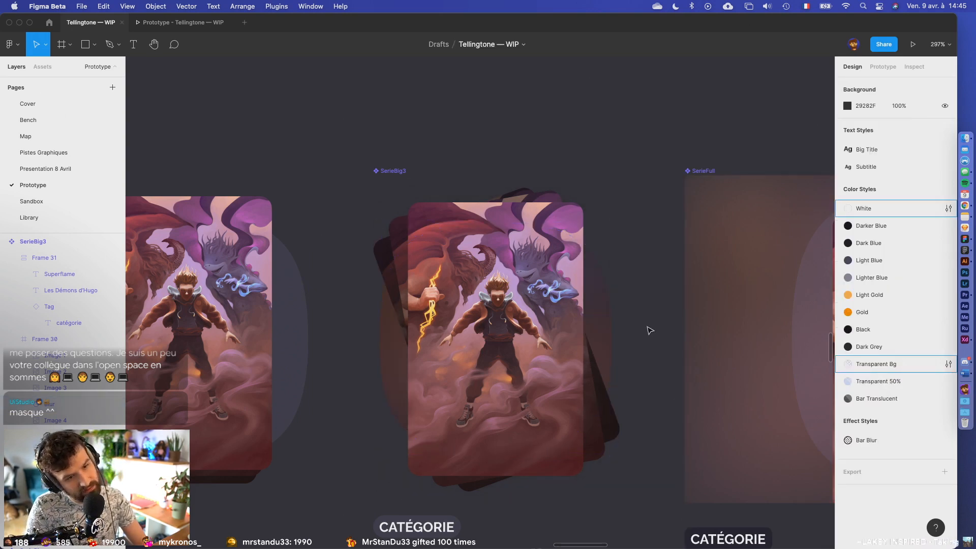
- In mockup B, replace the Image 4 background fill of the La grand épopée de Figma card with andrew.png
{"action": "scroll", "coordinate": [652, 331], "scroll_direction": "down", "scroll_amount": 10}
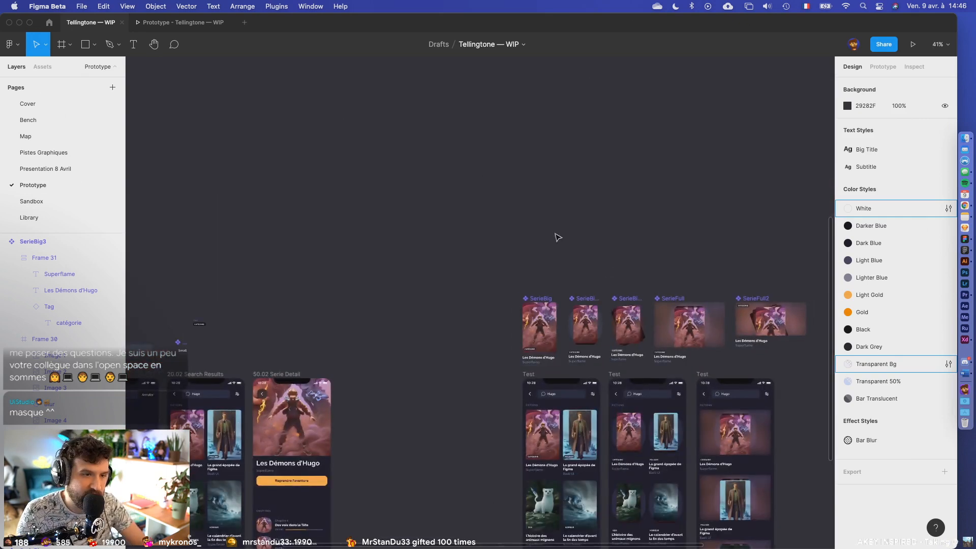
{"action": "scroll", "coordinate": [555, 236], "scroll_direction": "up", "scroll_amount": 5}
{"action": "scroll", "coordinate": [432, 173], "scroll_direction": "down", "scroll_amount": 5}
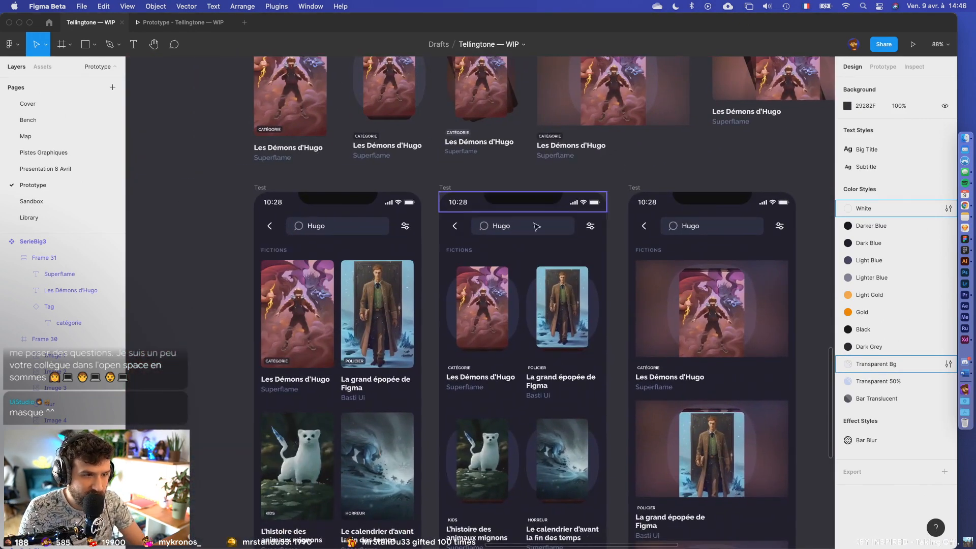
{"action": "scroll", "coordinate": [537, 243], "scroll_direction": "up", "scroll_amount": 3}
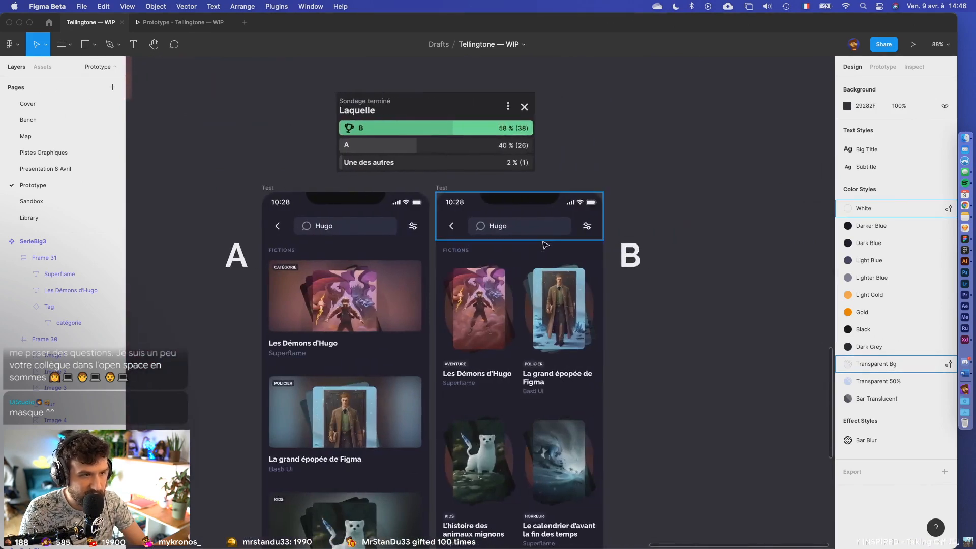
{"action": "scroll", "coordinate": [541, 248], "scroll_direction": "up", "scroll_amount": 3}
{"action": "scroll", "coordinate": [541, 248], "scroll_direction": "up", "scroll_amount": 3}
{"action": "scroll", "coordinate": [533, 238], "scroll_direction": "right", "scroll_amount": 5}
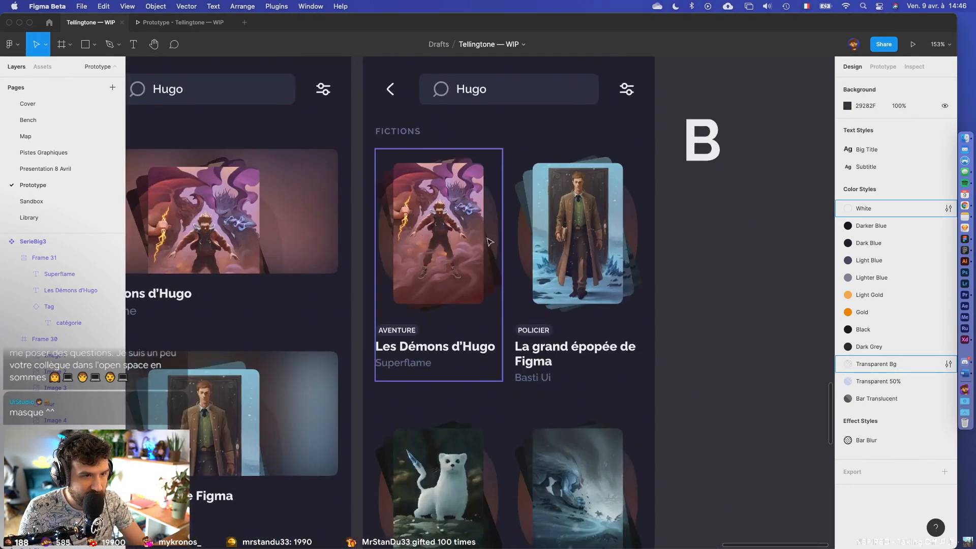
{"action": "left_click", "coordinate": [577, 234]}
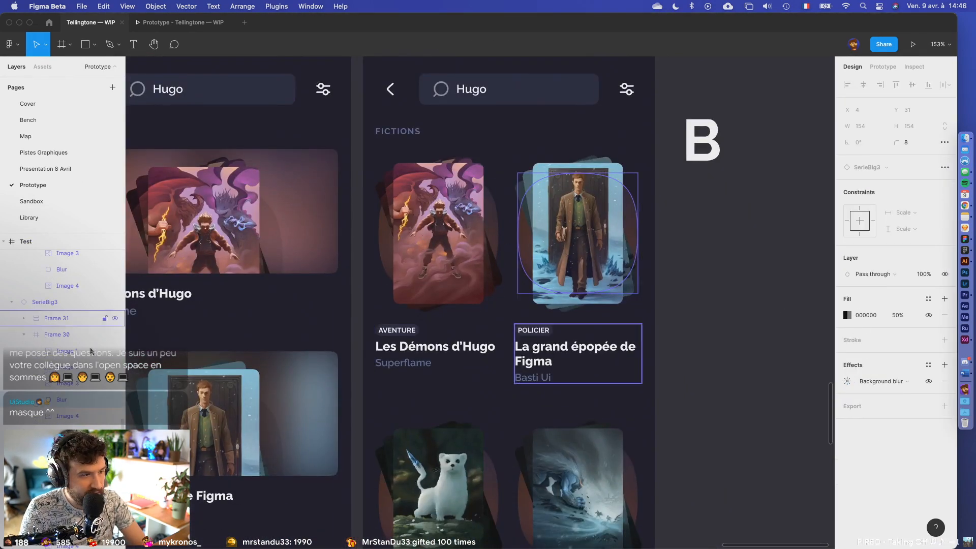
{"action": "left_click", "coordinate": [630, 204]}
{"action": "left_click", "coordinate": [847, 315]}
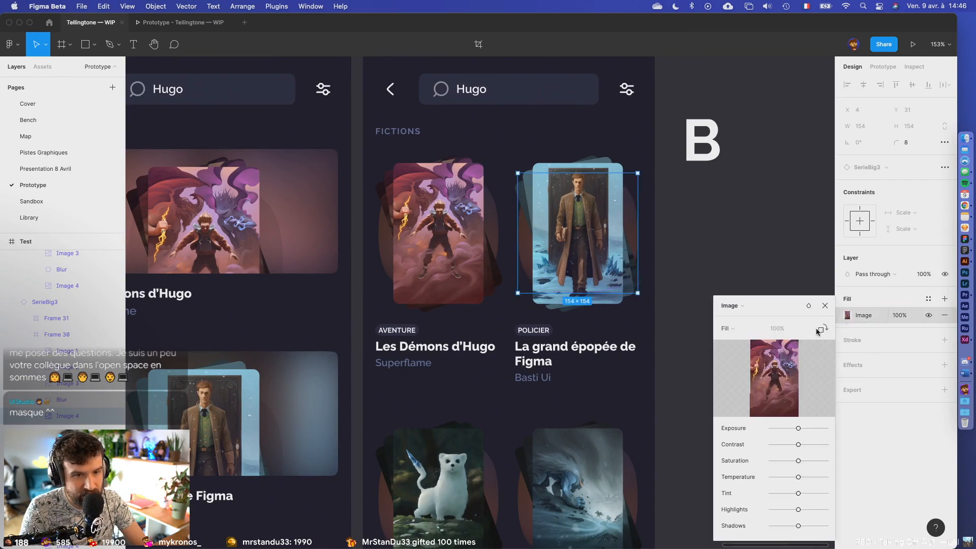
{"action": "left_click", "coordinate": [776, 378]}
{"action": "double_click", "coordinate": [355, 209]}
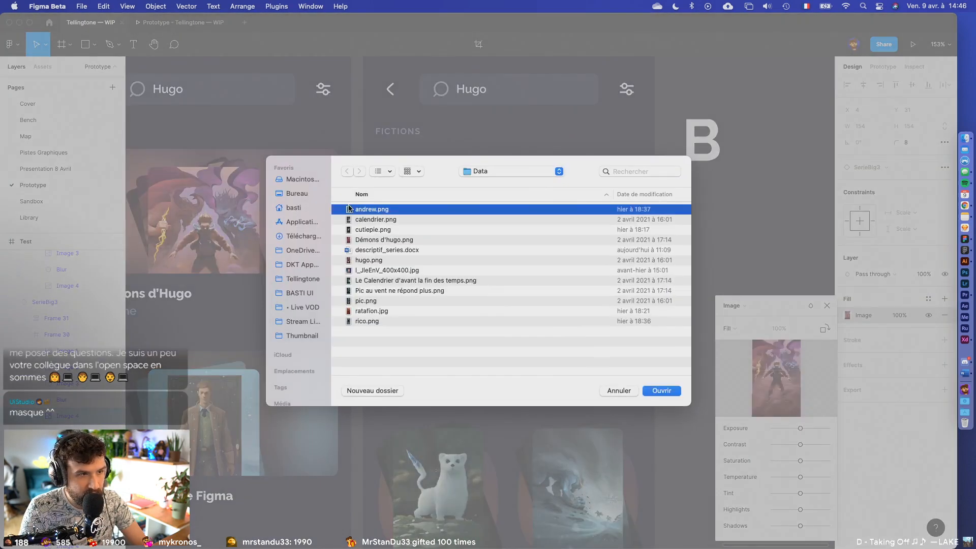
{"action": "left_click", "coordinate": [719, 256]}
{"action": "scroll", "coordinate": [793, 298], "scroll_direction": "down", "scroll_amount": 5}
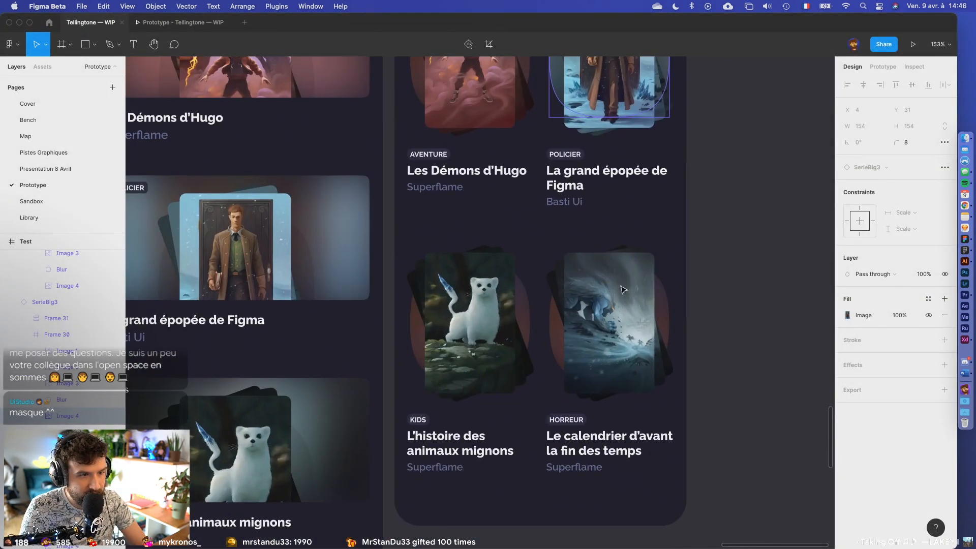
{"action": "left_click", "coordinate": [522, 306]}
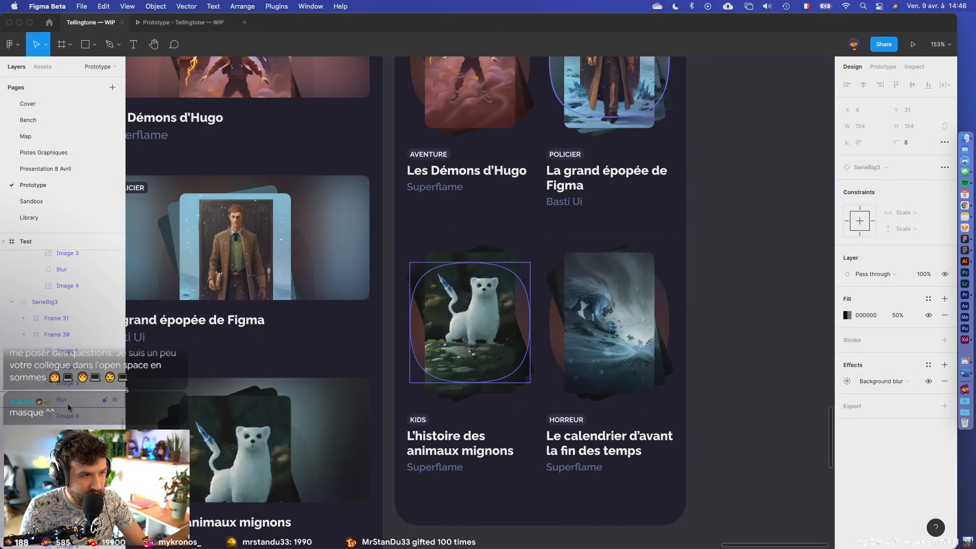
{"action": "left_click", "coordinate": [102, 414]}
{"action": "left_click", "coordinate": [846, 315]}
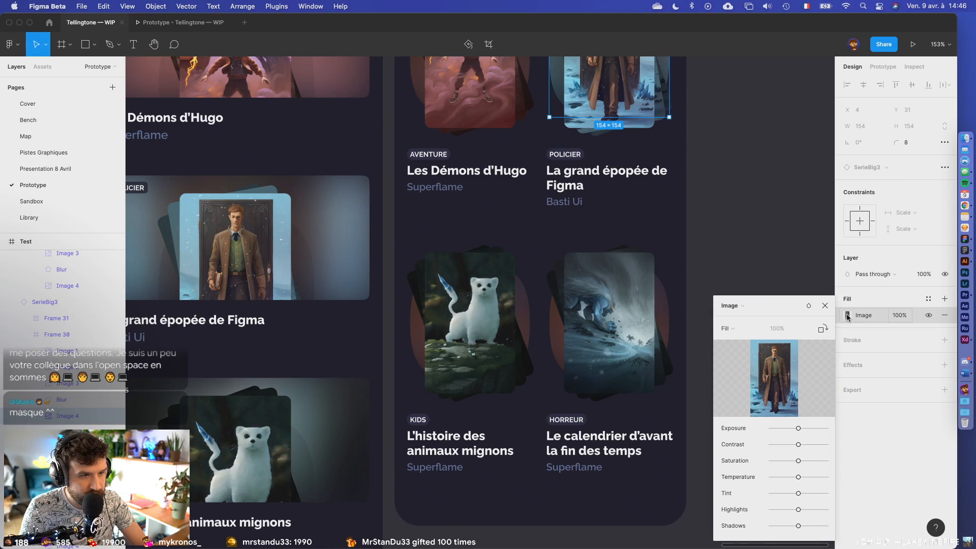
{"action": "key", "text": "Escape"}
- Replace the background image fill of the L'histoire des animaux mignons card with cutiepie.png
{"action": "left_click", "coordinate": [418, 337]}
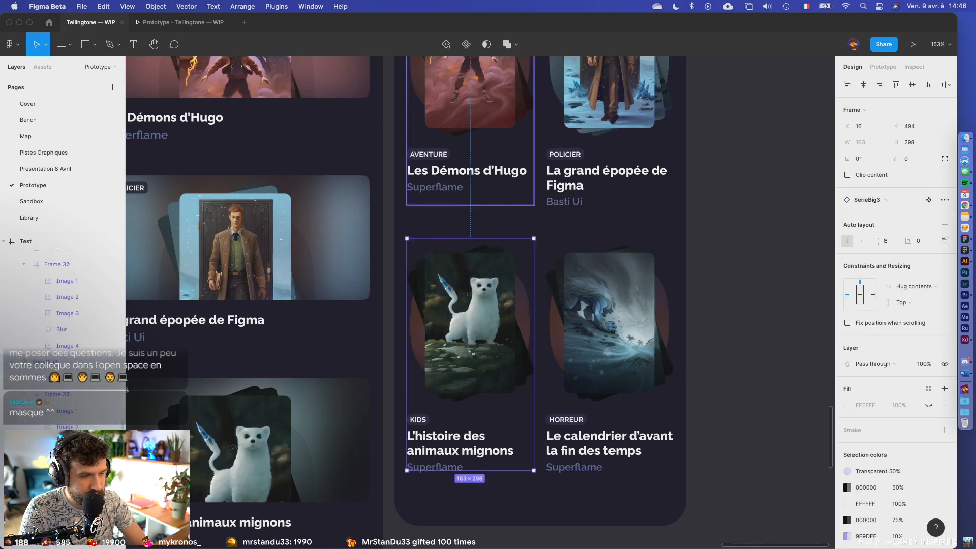
{"action": "double_click", "coordinate": [418, 337]}
{"action": "left_click", "coordinate": [844, 316]}
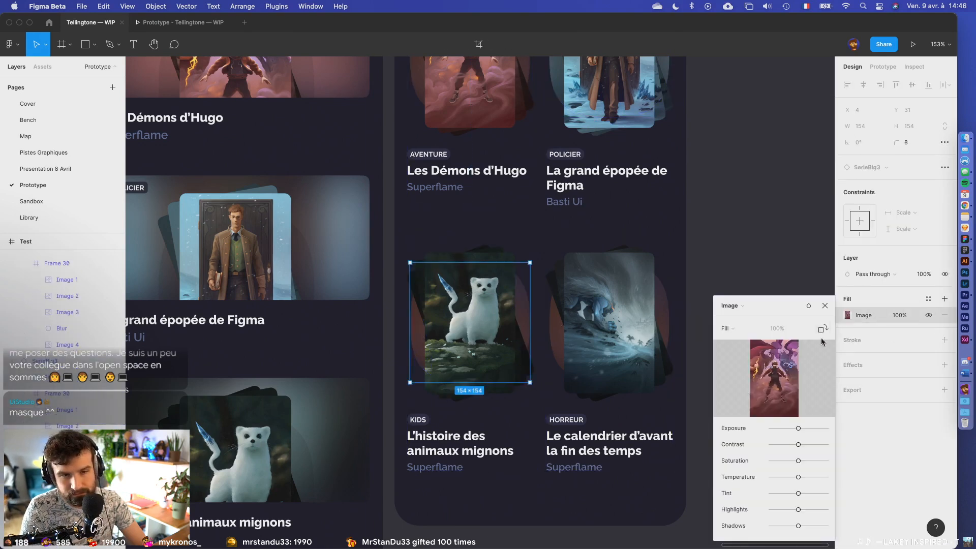
{"action": "left_click", "coordinate": [773, 378]}
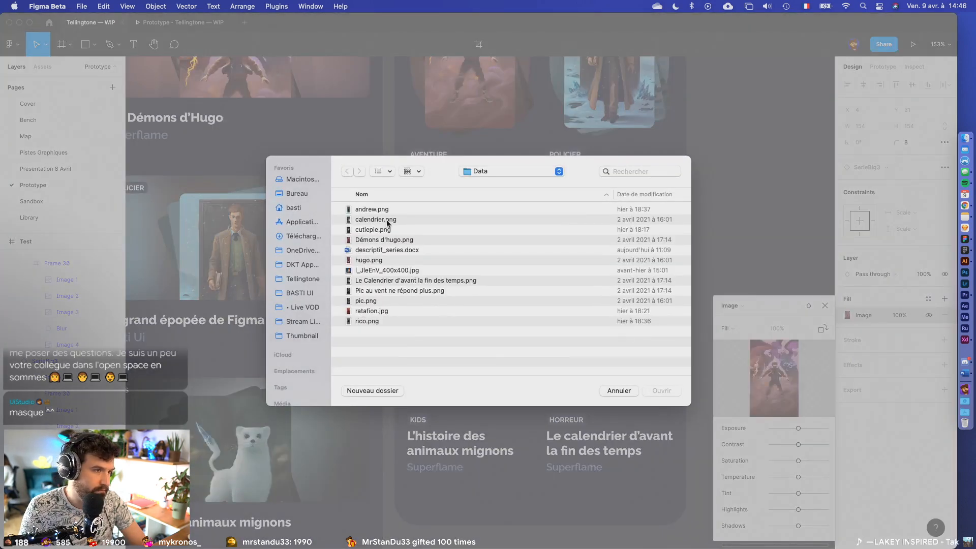
{"action": "double_click", "coordinate": [374, 229]}
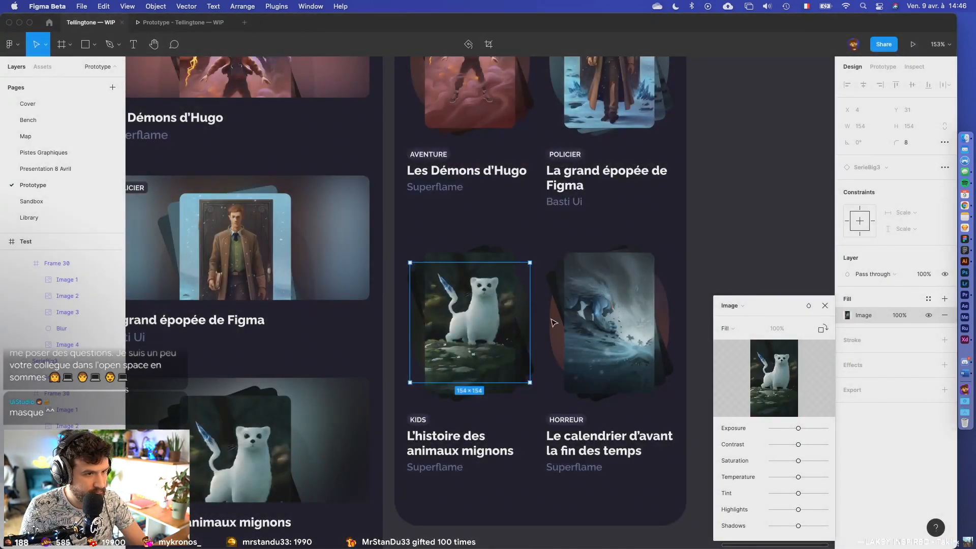
- Replace the Image 4 background fill of the HORREUR card in mockup B with Le Calendrier d'avant la fin des temps.png
{"action": "left_click", "coordinate": [639, 319]}
{"action": "left_click", "coordinate": [639, 319]}
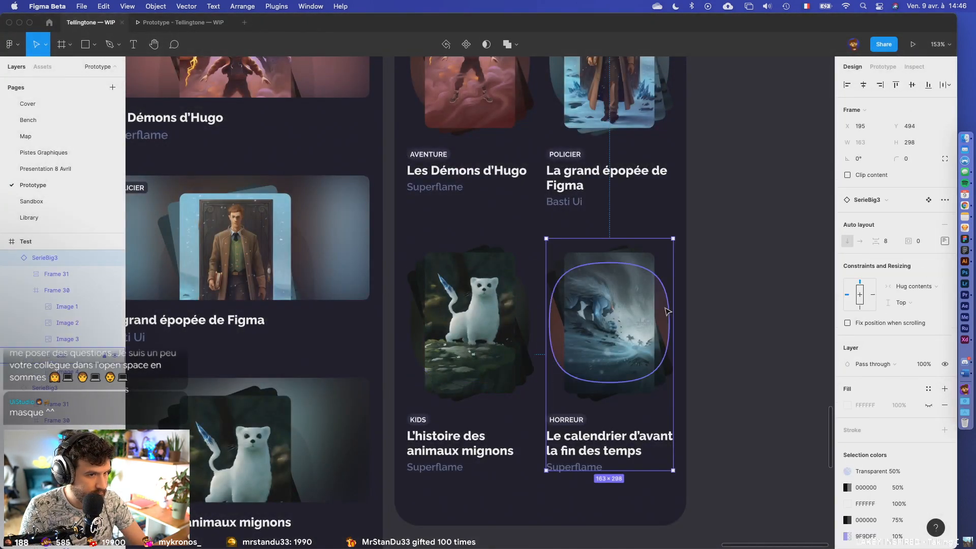
{"action": "left_click", "coordinate": [113, 357]}
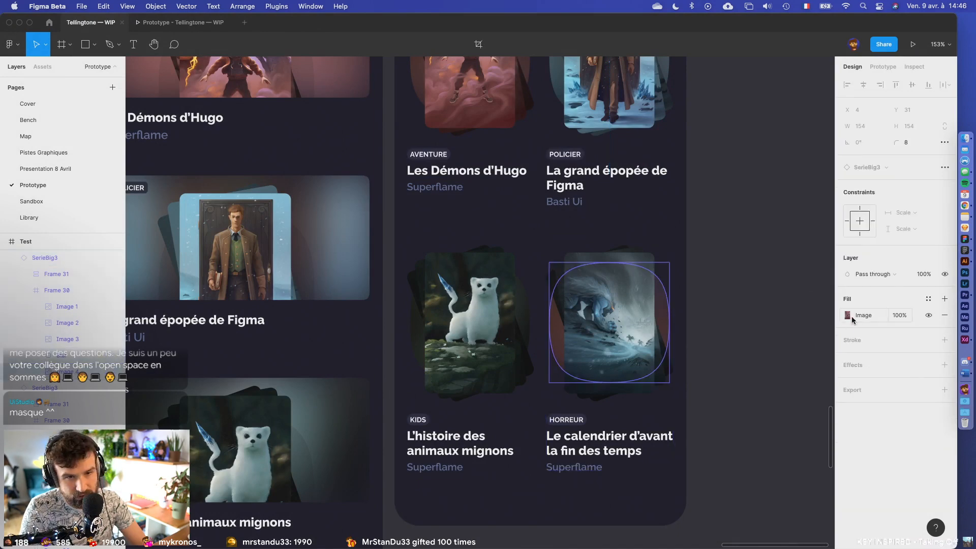
{"action": "left_click", "coordinate": [852, 318]}
{"action": "left_click", "coordinate": [774, 378]}
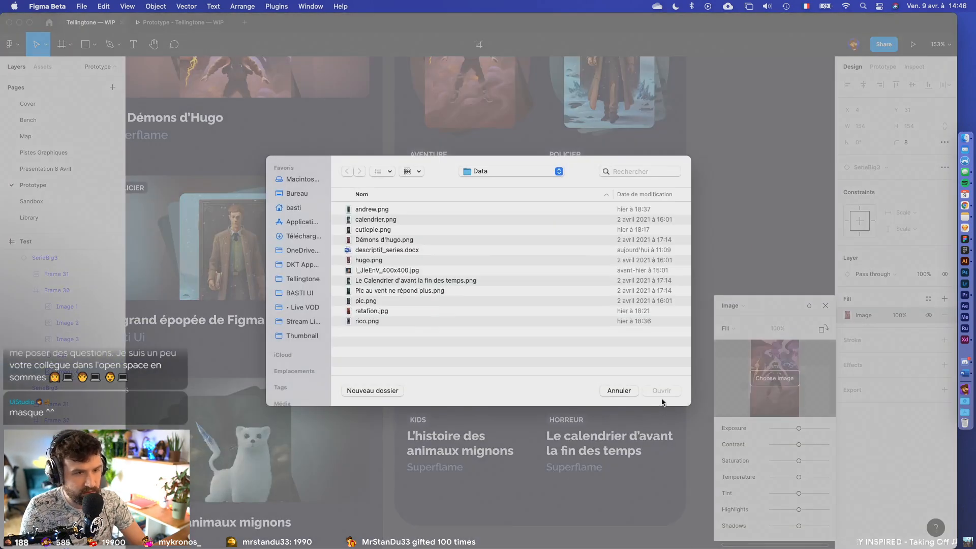
{"action": "double_click", "coordinate": [411, 280]}
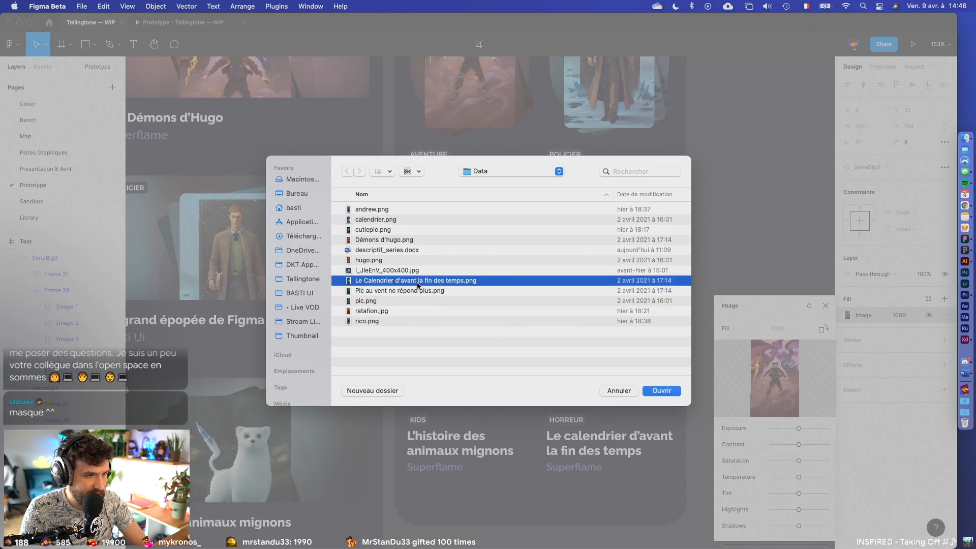
{"action": "left_click", "coordinate": [825, 305]}
{"action": "left_click", "coordinate": [787, 308]}
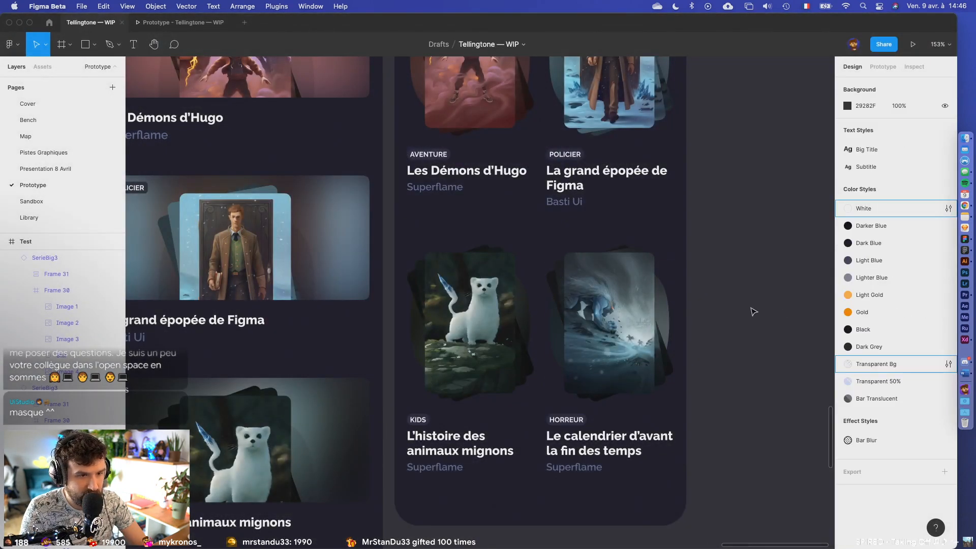
{"action": "scroll", "coordinate": [732, 308], "scroll_direction": "down", "scroll_amount": 3}
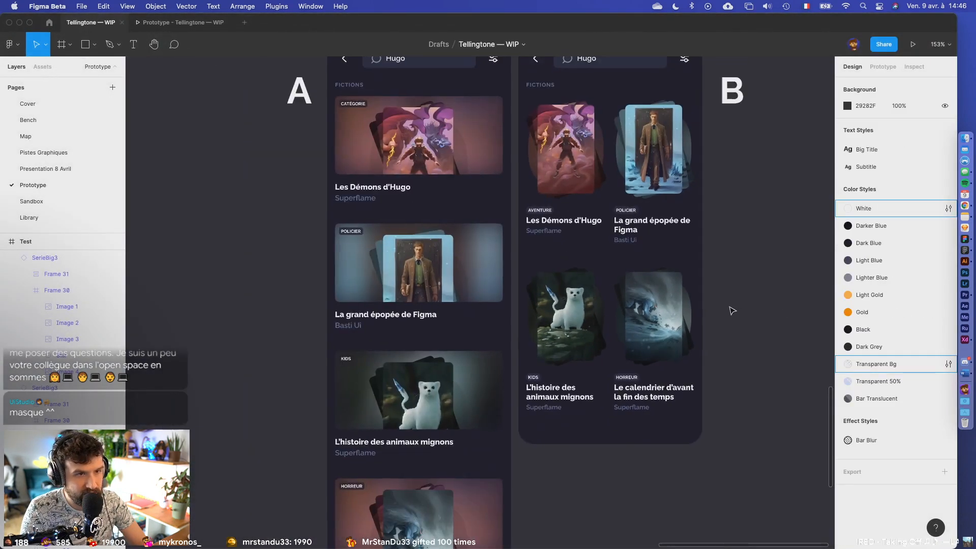
{"action": "scroll", "coordinate": [702, 224], "scroll_direction": "down", "scroll_amount": 3}
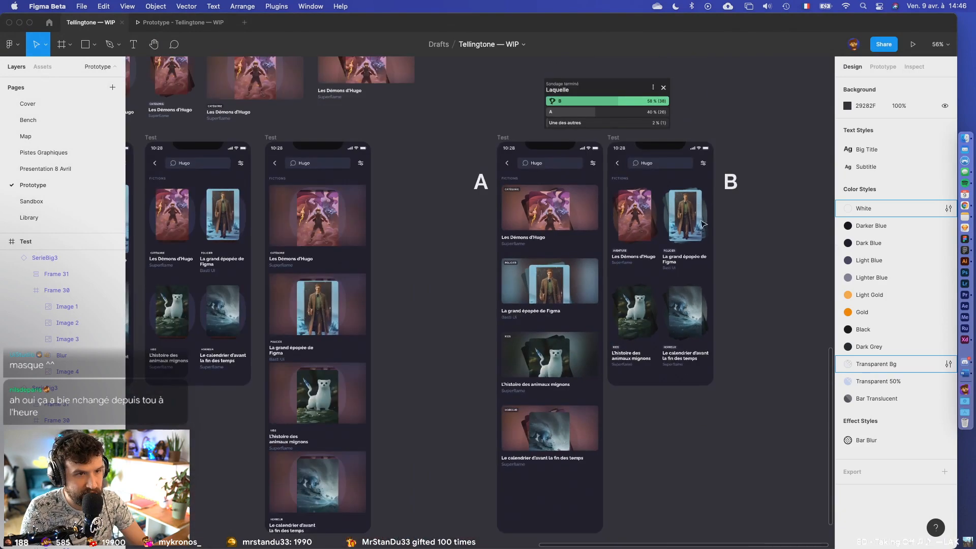
- Copy mockup B into the main flow between 20.01 Keyboards and 50.02 Serie Detail, moving the old 20.02 Search Results screen below it
{"action": "left_click", "coordinate": [613, 137]}
{"action": "scroll", "coordinate": [612, 139], "scroll_direction": "down", "scroll_amount": 1}
{"action": "left_click_drag", "start_coordinate": [209, 277], "coordinate": [627, 289]}
{"action": "scroll", "coordinate": [627, 289], "scroll_direction": "left", "scroll_amount": 10}
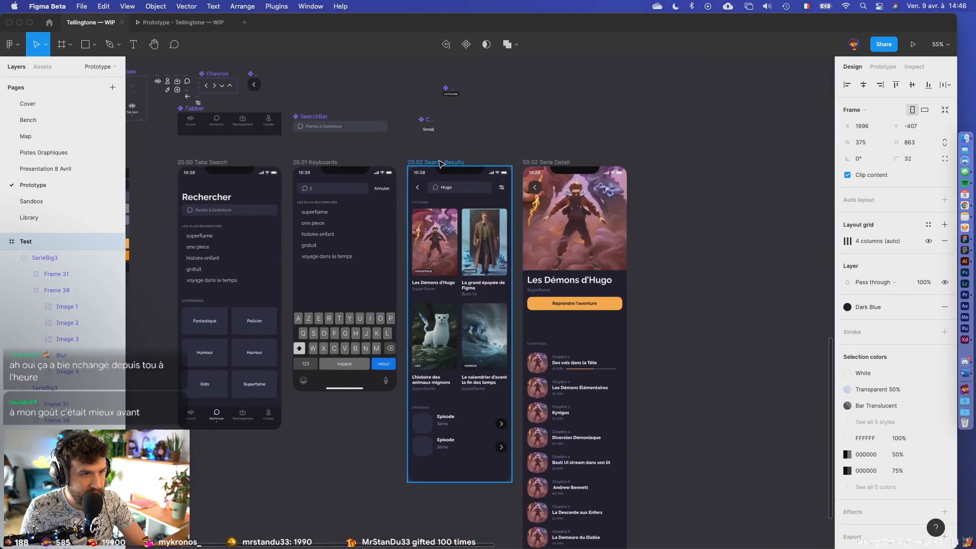
{"action": "left_click", "coordinate": [440, 164]}
{"action": "left_click_drag", "start_coordinate": [441, 164], "coordinate": [440, 467]}
{"action": "key", "text": "ctrl+v"}
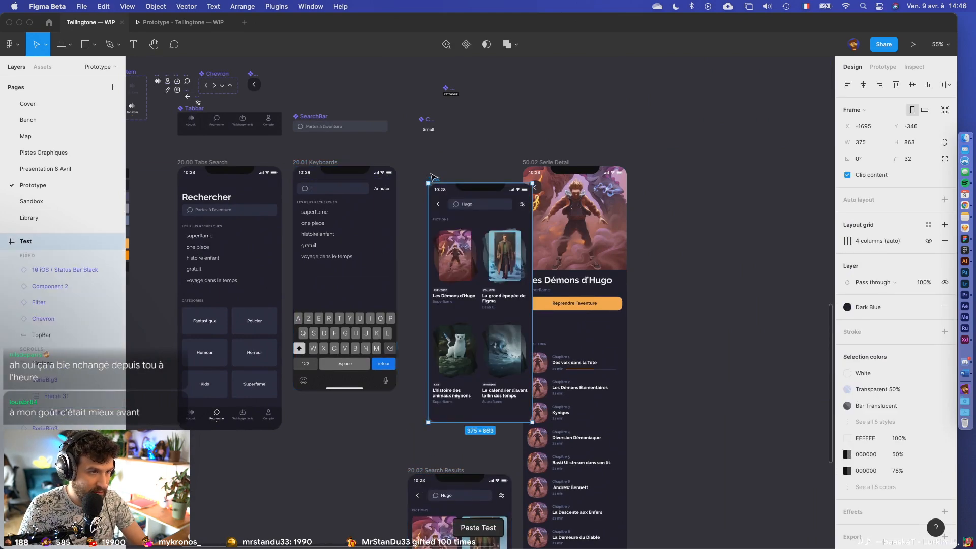
{"action": "left_click_drag", "start_coordinate": [431, 179], "coordinate": [410, 161]}
- Rename the pasted Test screen as 20.02 Search Results
{"action": "scroll", "coordinate": [434, 382], "scroll_direction": "down", "scroll_amount": 2}
{"action": "left_click", "coordinate": [76, 401]}
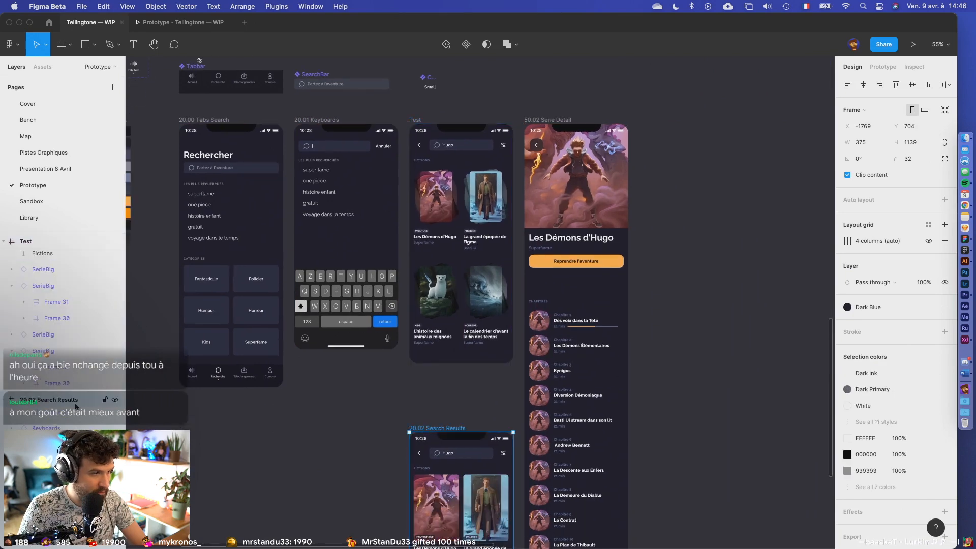
{"action": "left_click", "coordinate": [28, 242]}
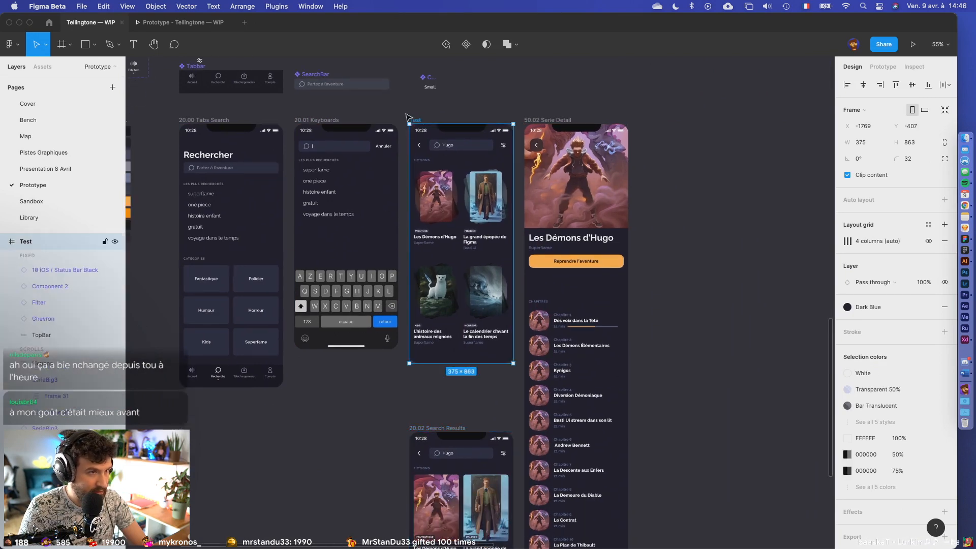
{"action": "double_click", "coordinate": [27, 242]}
{"action": "key", "text": "Return"}
{"action": "left_click", "coordinate": [399, 418]}
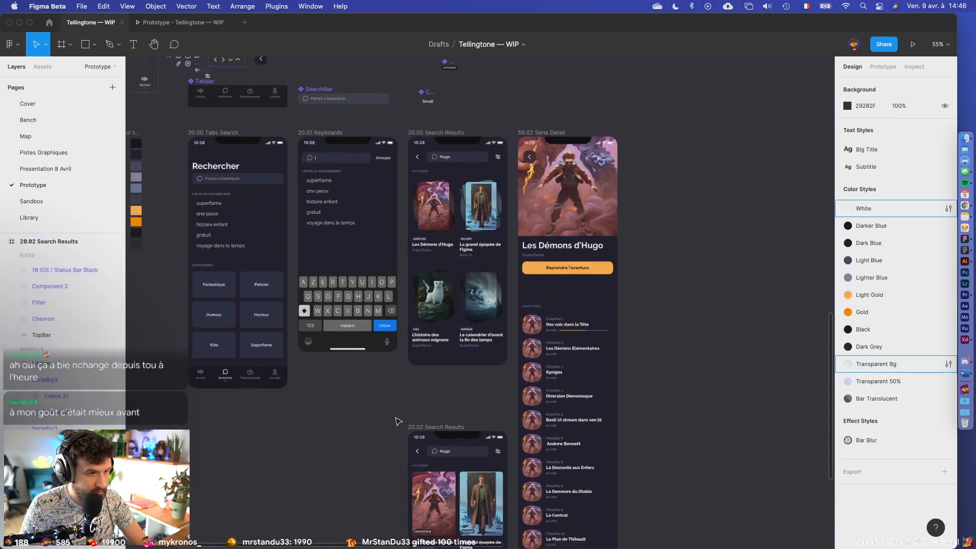
- Move the old 20.02 Search Results screen out of the main flow, over to the area of the exploration mockups
{"action": "scroll", "coordinate": [399, 420], "scroll_direction": "down", "scroll_amount": 3}
{"action": "left_click_drag", "start_coordinate": [402, 422], "coordinate": [681, 417]}
{"action": "scroll", "coordinate": [681, 418], "scroll_direction": "right", "scroll_amount": 6}
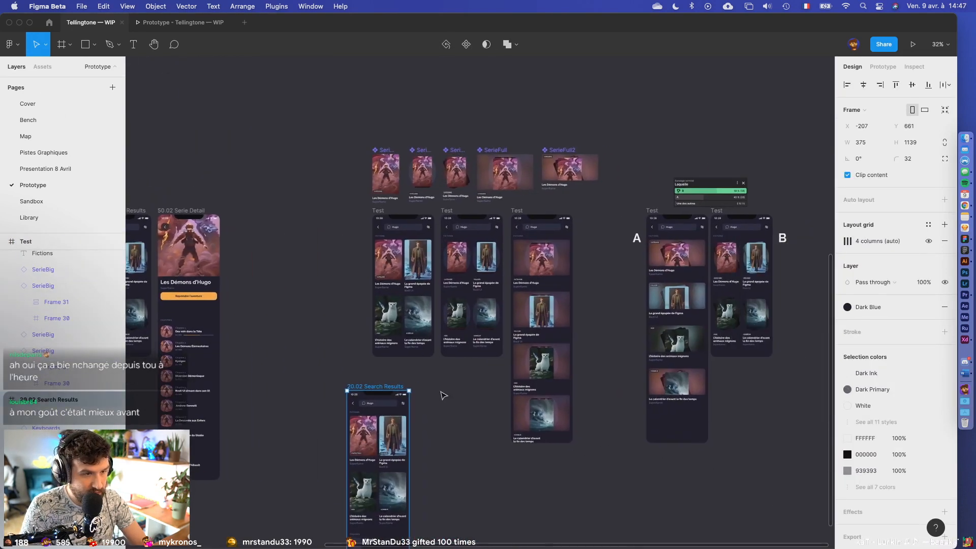
{"action": "left_click_drag", "start_coordinate": [378, 391], "coordinate": [740, 212]}
{"action": "scroll", "coordinate": [762, 221], "scroll_direction": "right", "scroll_amount": 2}
{"action": "left_click", "coordinate": [680, 185]}
{"action": "left_click_drag", "start_coordinate": [386, 138], "coordinate": [762, 156]}
{"action": "left_click_drag", "start_coordinate": [679, 168], "coordinate": [456, 158]}
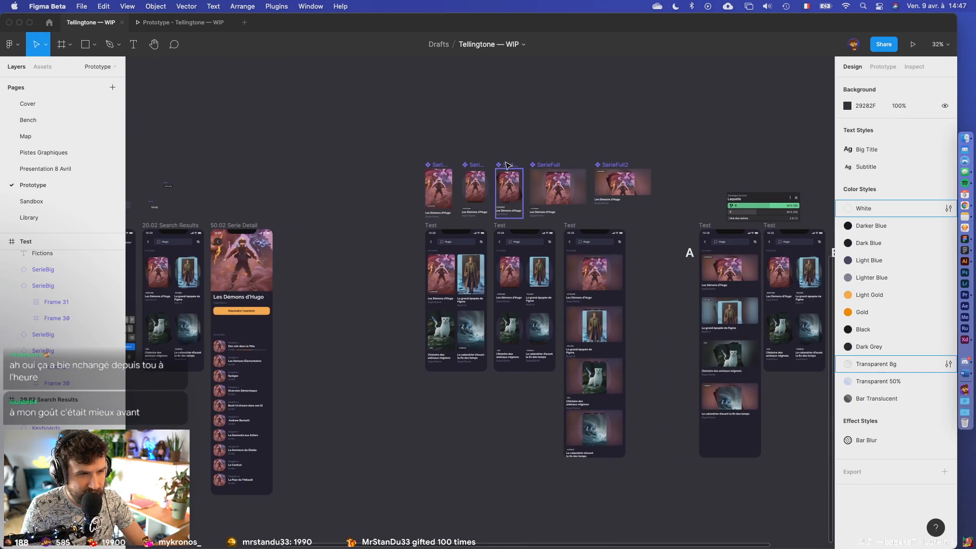
- Move the SerieBig3 component above the main flow screens and place the Tag component just above CTA Small
{"action": "left_click_drag", "start_coordinate": [507, 165], "coordinate": [183, 165]}
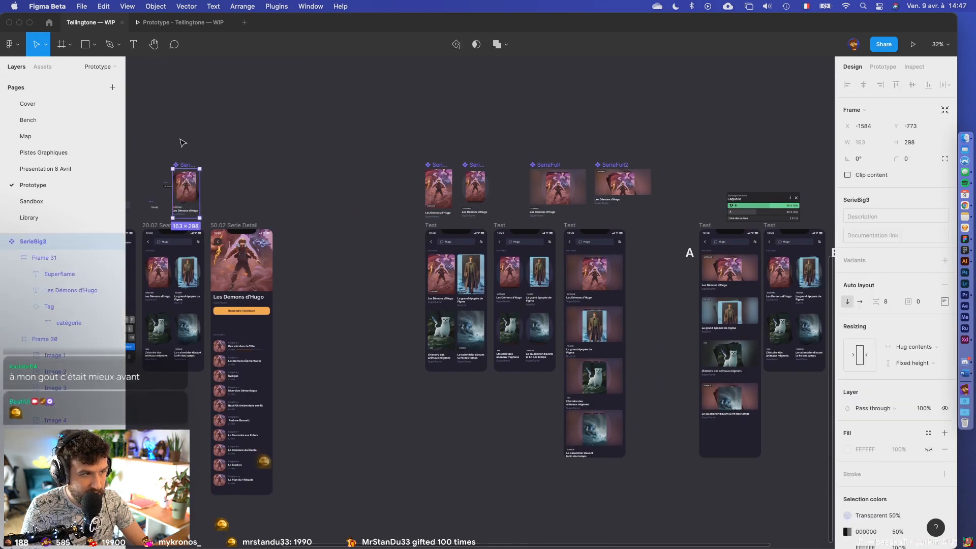
{"action": "scroll", "coordinate": [184, 143], "scroll_direction": "up", "scroll_amount": 15}
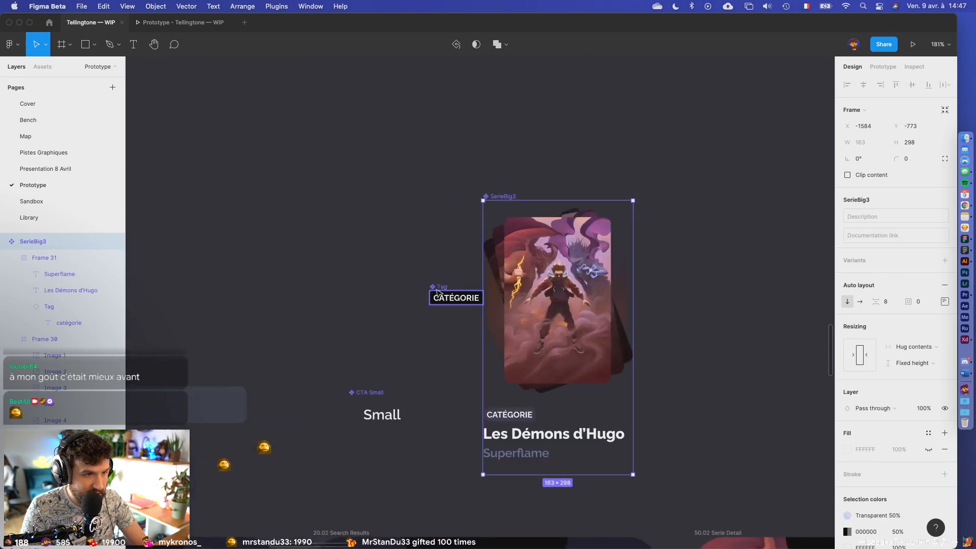
{"action": "left_click_drag", "start_coordinate": [438, 293], "coordinate": [357, 347]}
{"action": "left_click", "coordinate": [371, 325]}
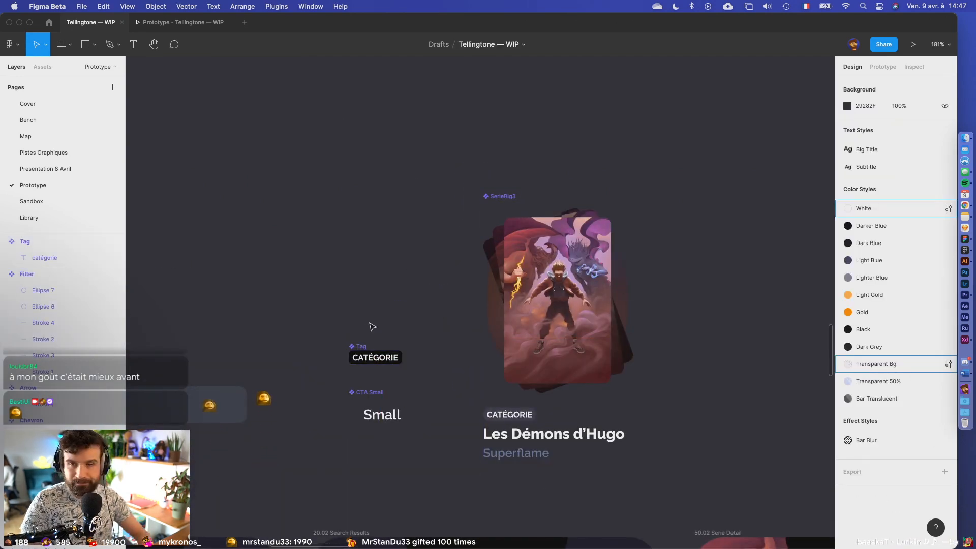
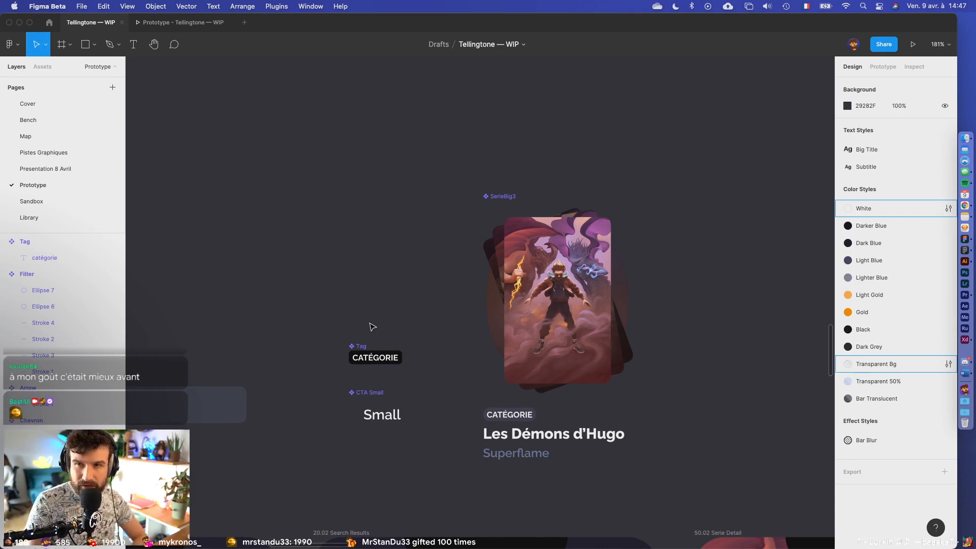
- Examine the new 20.02 Search Results screen, its cards and header, beside the neighbouring screens
{"action": "scroll", "coordinate": [428, 391], "scroll_direction": "down", "scroll_amount": 1}
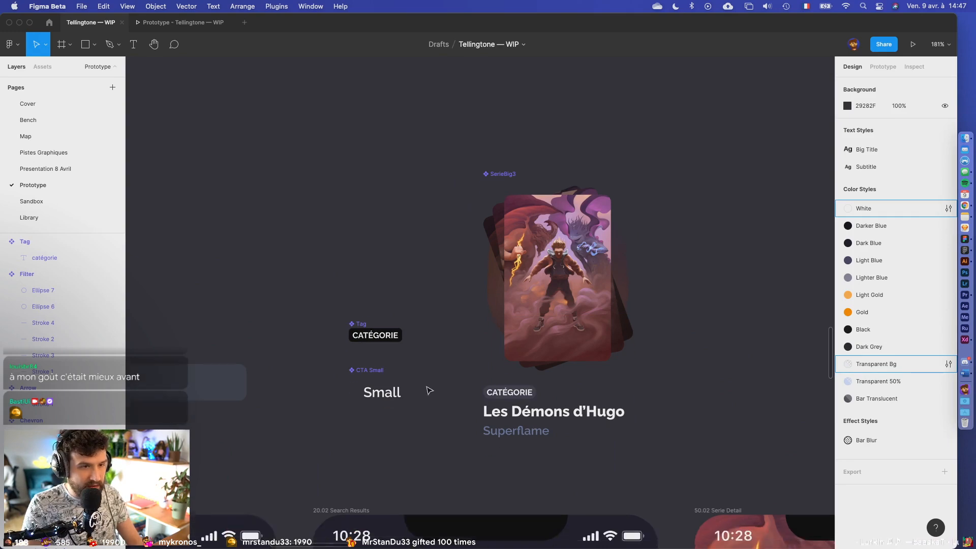
{"action": "scroll", "coordinate": [437, 381], "scroll_direction": "down", "scroll_amount": 5}
{"action": "scroll", "coordinate": [436, 382], "scroll_direction": "down", "scroll_amount": 10}
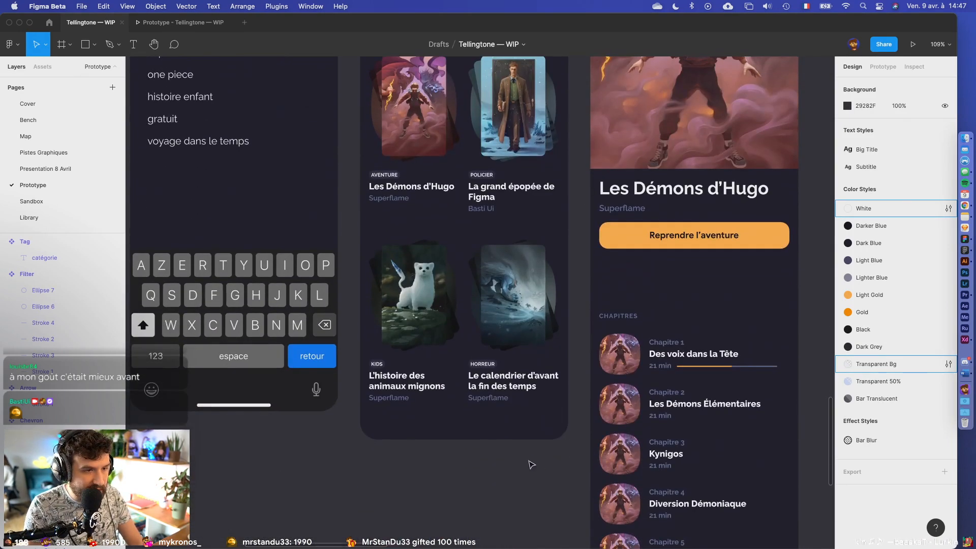
{"action": "scroll", "coordinate": [531, 464], "scroll_direction": "up", "scroll_amount": 5}
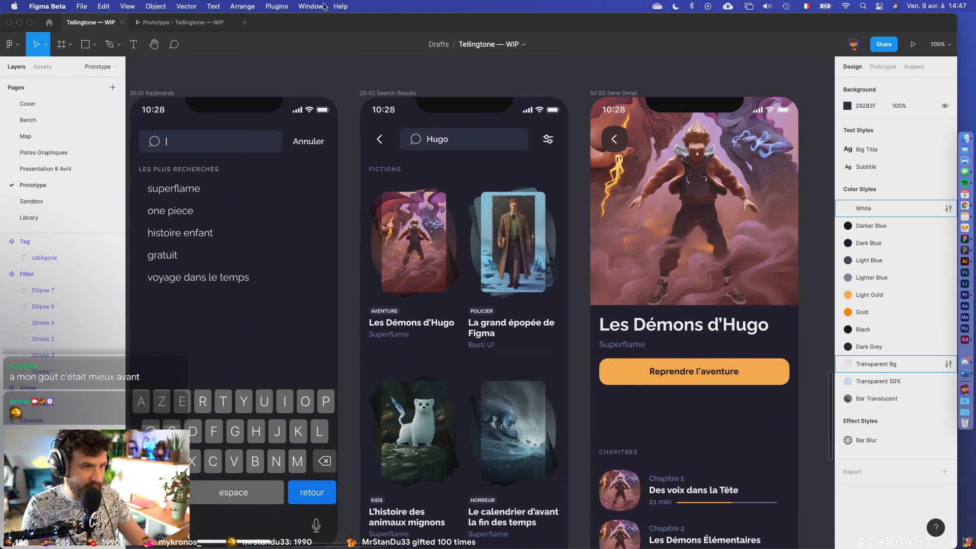
{"action": "left_click", "coordinate": [402, 97]}
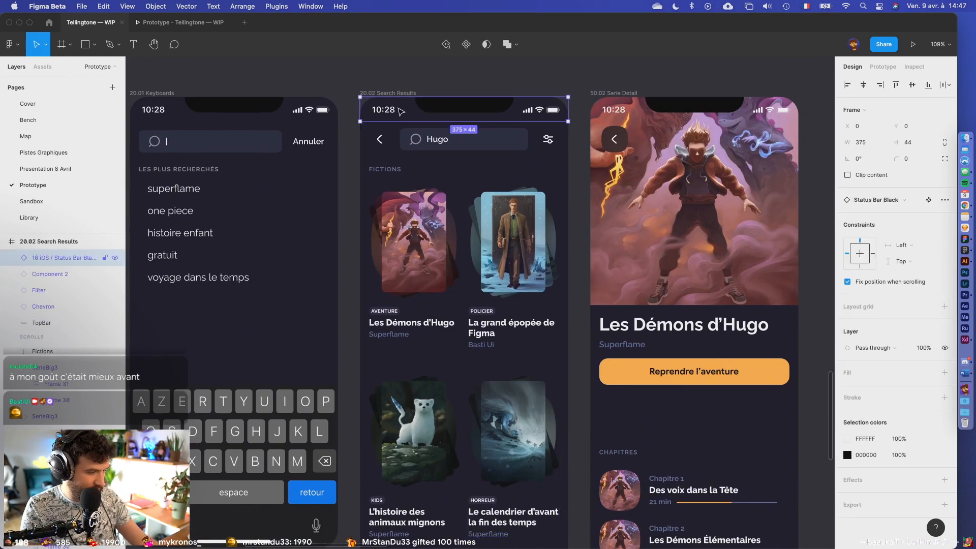
{"action": "left_click", "coordinate": [386, 93]}
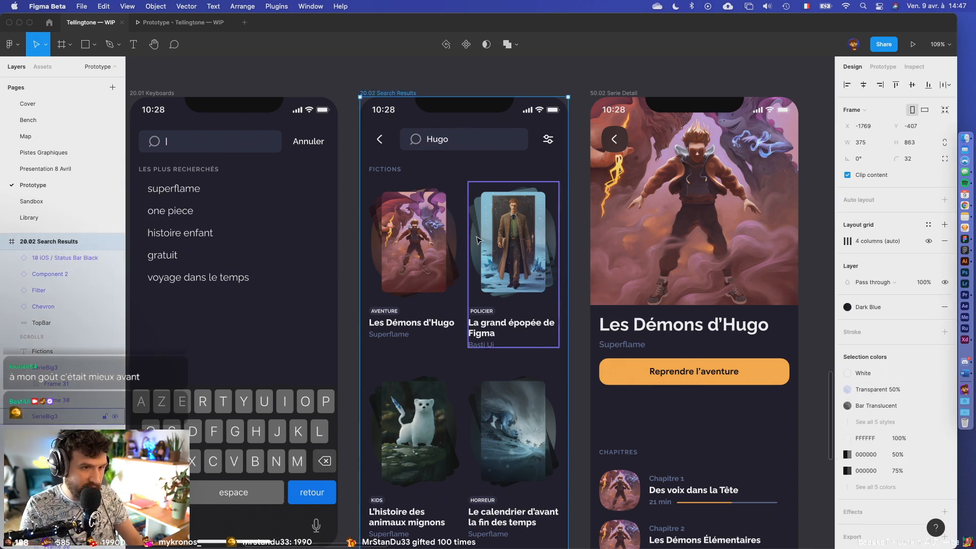
{"action": "scroll", "coordinate": [468, 238], "scroll_direction": "right", "scroll_amount": 1}
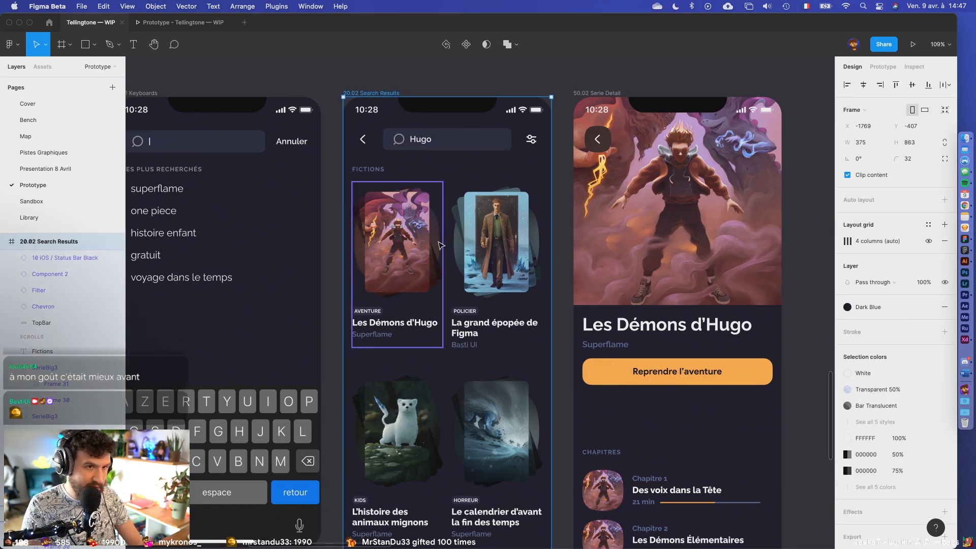
{"action": "left_click", "coordinate": [364, 70]}
{"action": "left_click", "coordinate": [352, 94]}
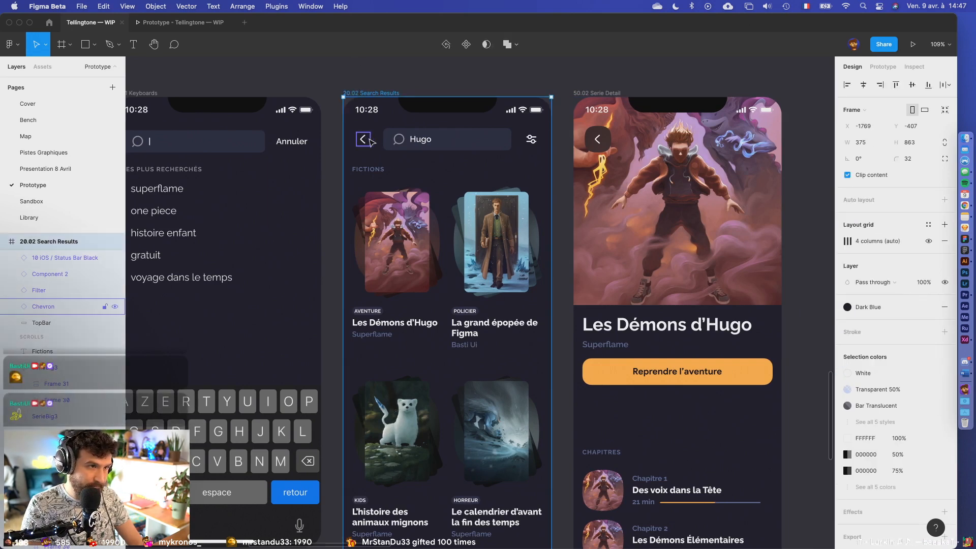
- Copy the circled back icon from 50.02 Serie Detail into 20.02 Search Results, among the fixed layers above TopBar
{"action": "left_click", "coordinate": [600, 140]}
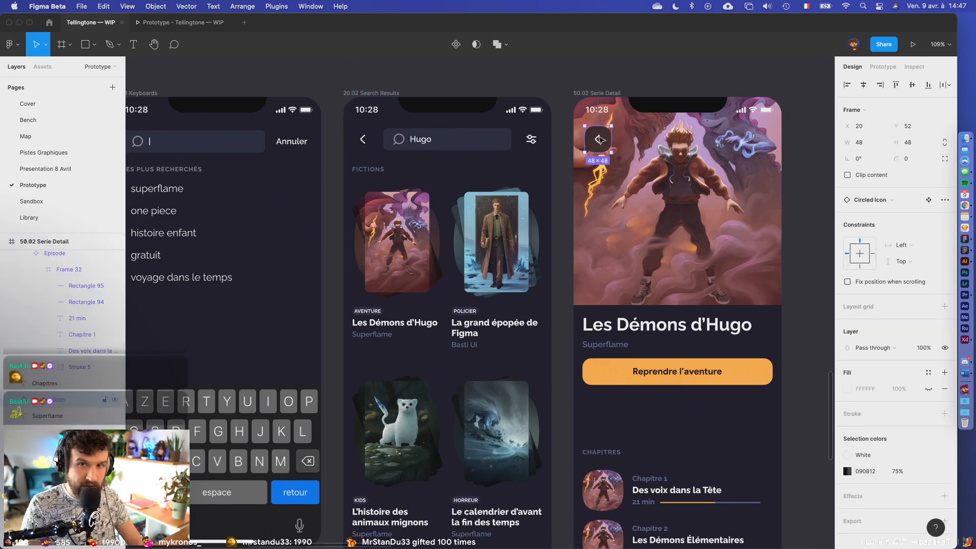
{"action": "left_click", "coordinate": [365, 138]}
{"action": "key", "text": "super+v"}
{"action": "scroll", "coordinate": [376, 131], "scroll_direction": "up", "scroll_amount": 5}
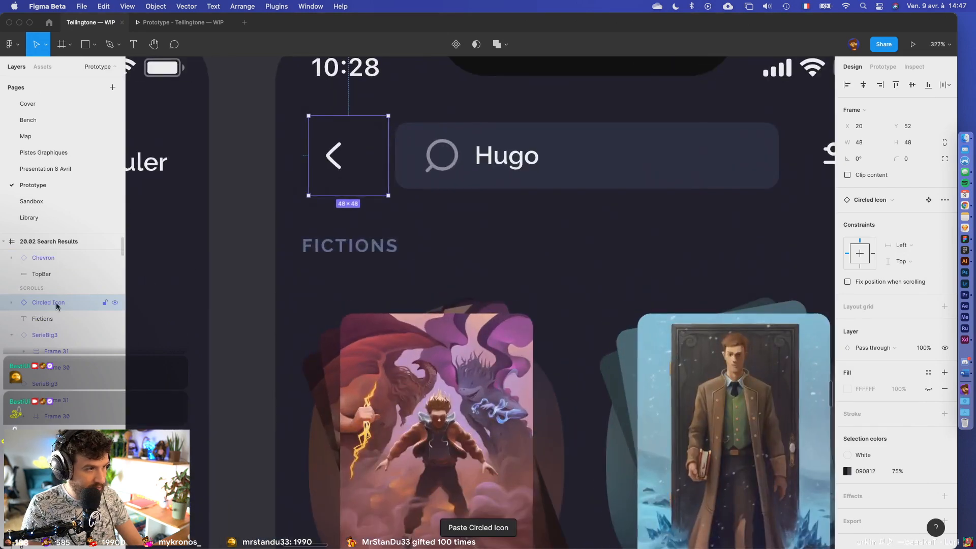
{"action": "left_click_drag", "start_coordinate": [57, 305], "coordinate": [57, 275]}
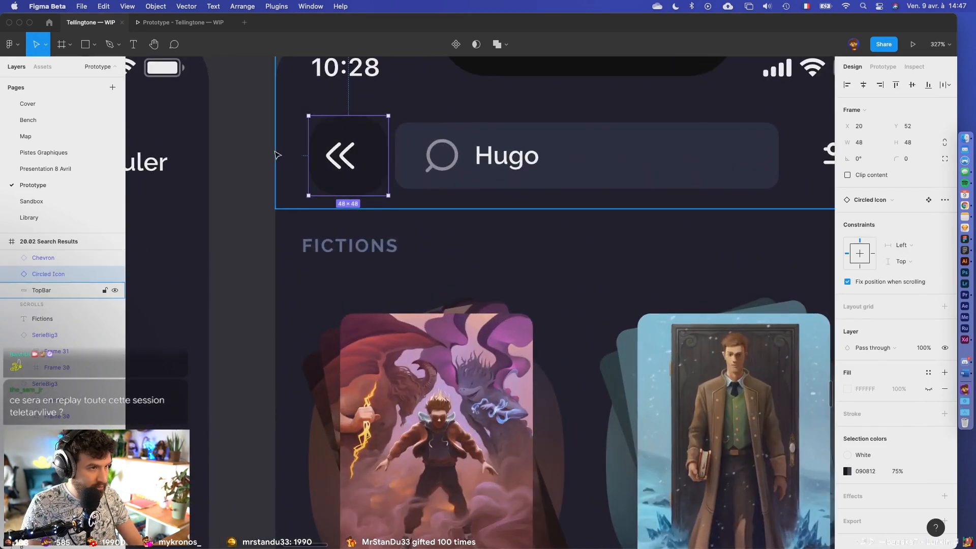
- Shift the copied circled icon to X 12 so its arrow lines up with the existing chevron, and remove the copy
{"action": "key", "text": "Left"}
{"action": "key", "text": "Left"}
{"action": "key", "text": "Left"}
{"action": "key", "text": "Left"}
{"action": "key", "text": "Left"}
{"action": "key", "text": "Left"}
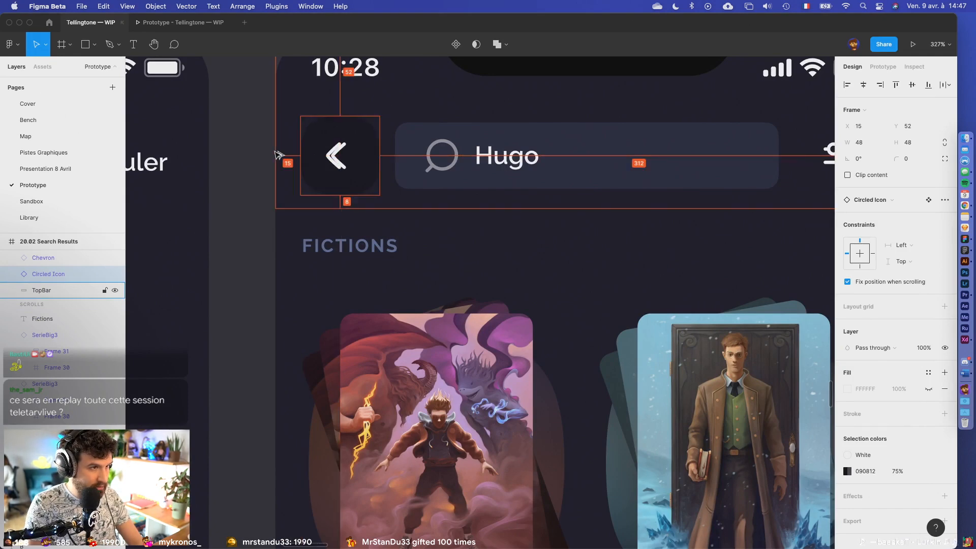
{"action": "key", "text": "Left"}
{"action": "key", "text": "Left"}
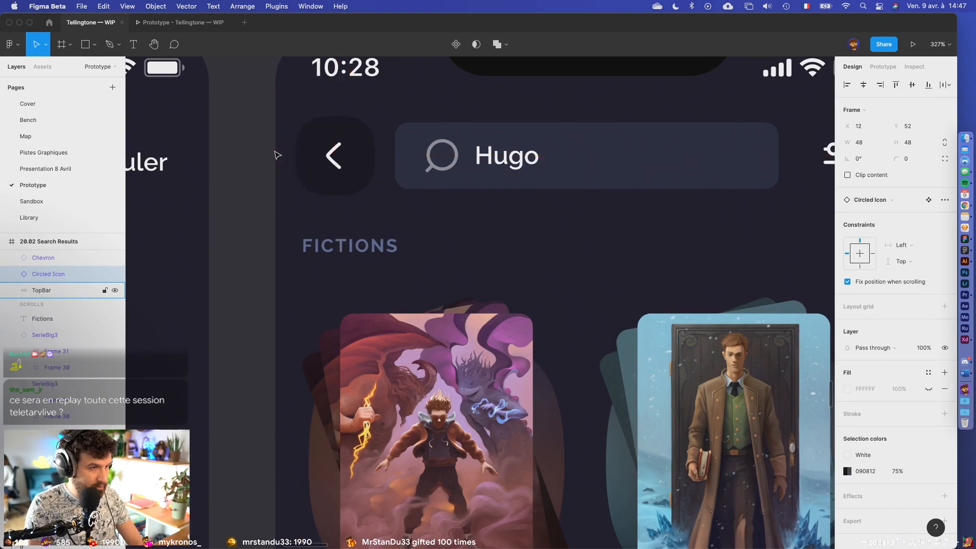
{"action": "key", "text": "Escape"}
- Move the circled back icon on the 50.02 Serie Detail screen to X 12
{"action": "scroll", "coordinate": [278, 155], "scroll_direction": "down", "scroll_amount": 5}
{"action": "left_click", "coordinate": [651, 158]}
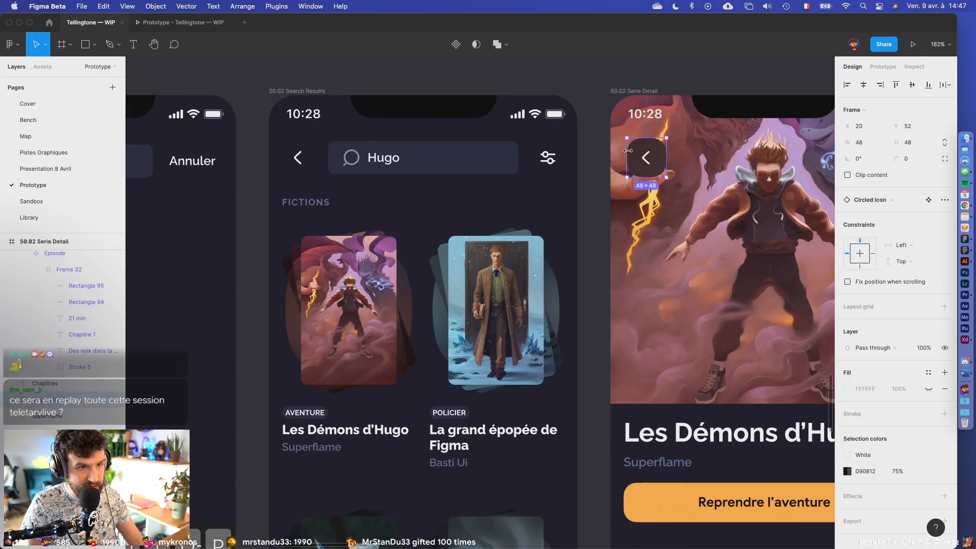
{"action": "scroll", "coordinate": [625, 152], "scroll_direction": "down", "scroll_amount": 3}
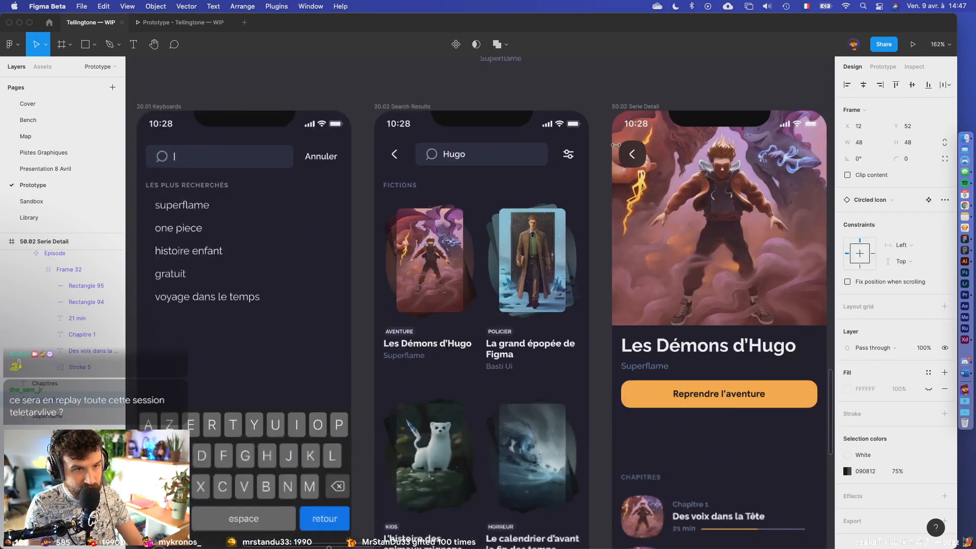
{"action": "key", "text": "Escape"}
- Reconnect the prototype links of the 20.01 keyboard and search bar to the new 20.02 Search Results screen
{"action": "scroll", "coordinate": [635, 156], "scroll_direction": "left", "scroll_amount": 10}
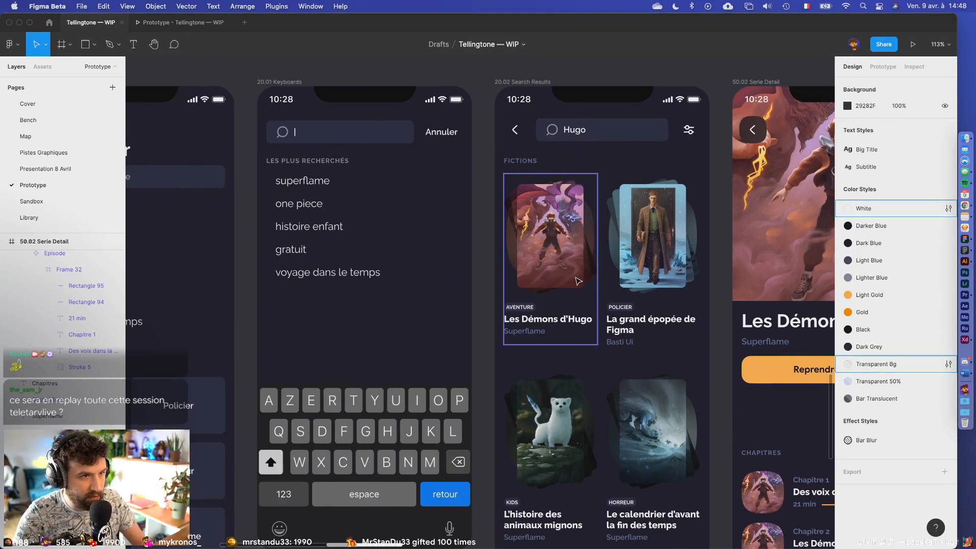
{"action": "left_click", "coordinate": [344, 433]}
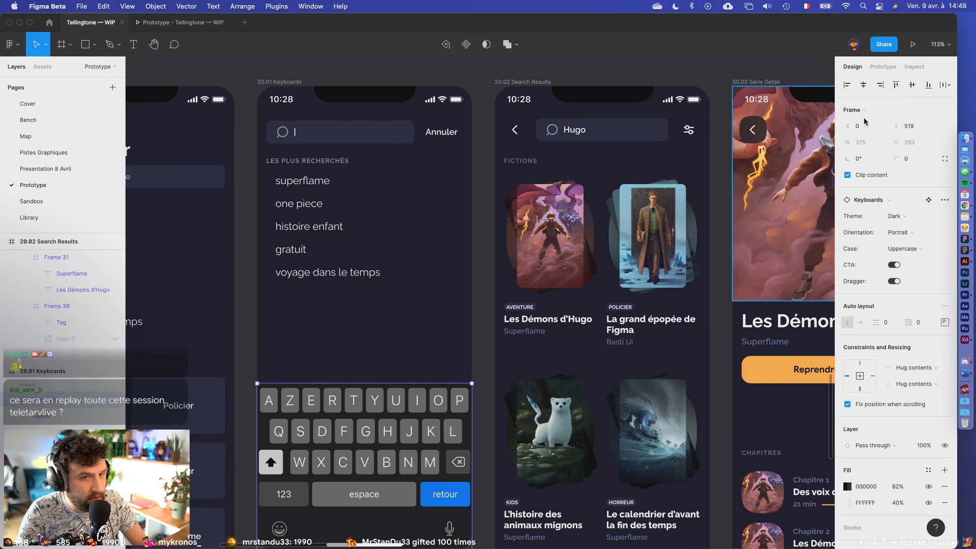
{"action": "left_click", "coordinate": [883, 67]}
{"action": "scroll", "coordinate": [472, 467], "scroll_direction": "down", "scroll_amount": 5}
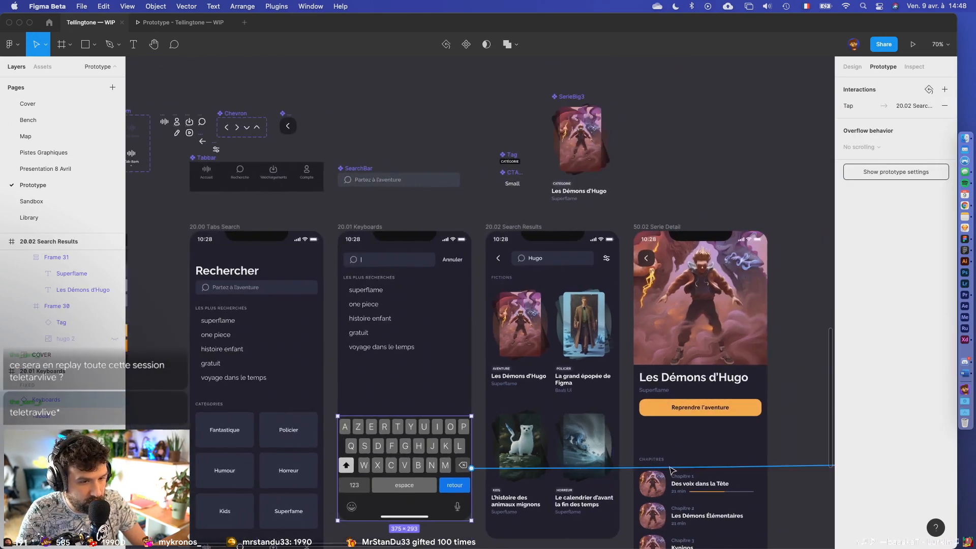
{"action": "left_click_drag", "start_coordinate": [670, 467], "coordinate": [576, 452]}
{"action": "left_click", "coordinate": [394, 259]}
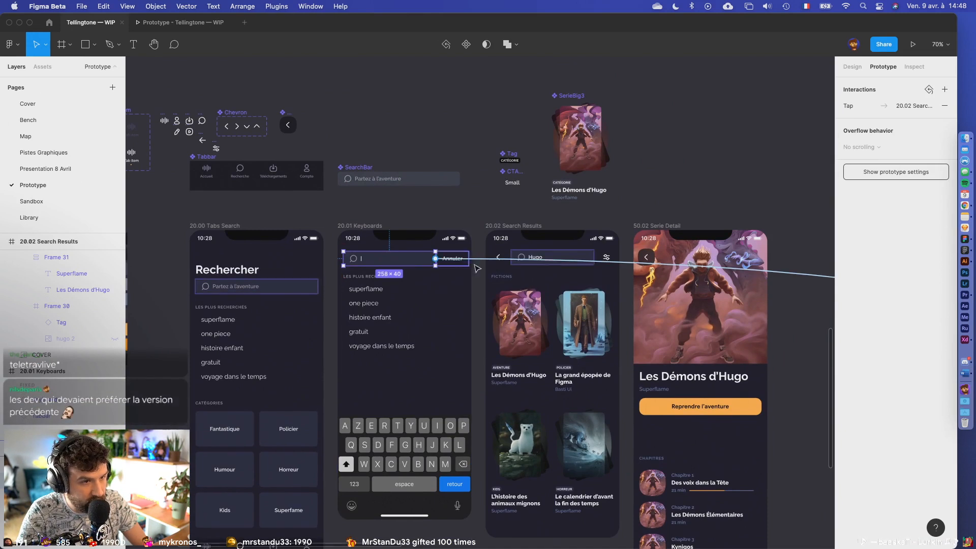
{"action": "left_click_drag", "start_coordinate": [498, 259], "coordinate": [496, 287]}
- Check the prototype interactions of the search results' back chevron and Les Démons d'Hugo card, and the links between the screens
{"action": "left_click", "coordinate": [500, 258]}
{"action": "scroll", "coordinate": [503, 261], "scroll_direction": "up", "scroll_amount": 1}
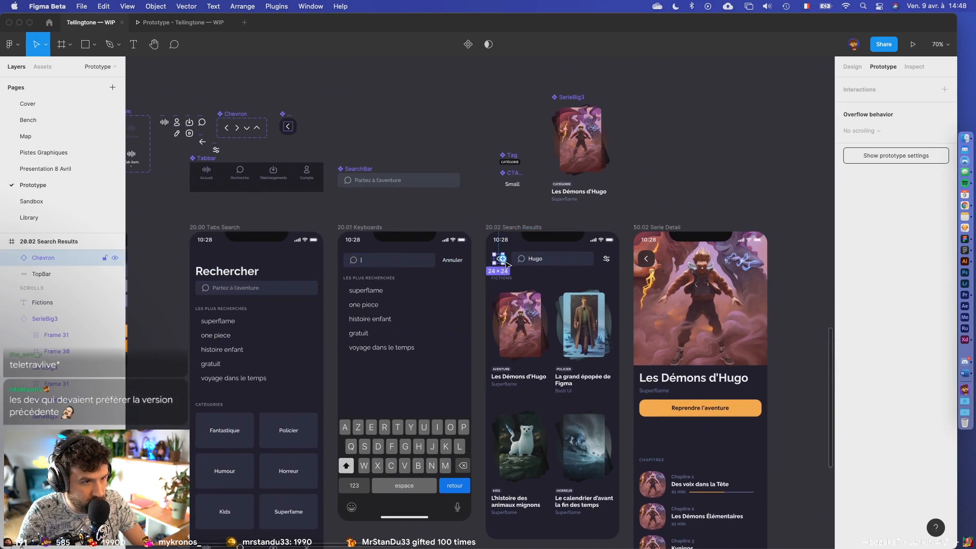
{"action": "scroll", "coordinate": [514, 285], "scroll_direction": "right", "scroll_amount": 2}
{"action": "left_click", "coordinate": [527, 318]}
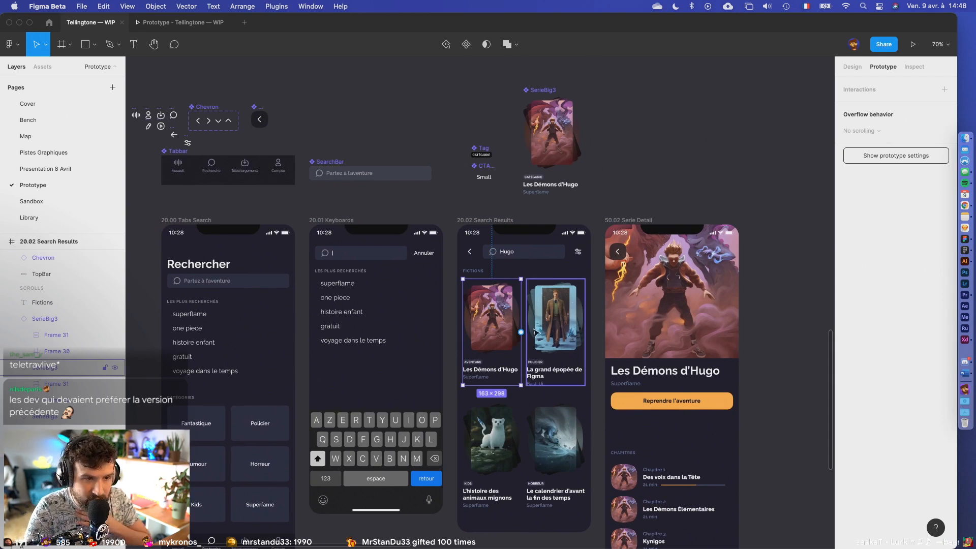
{"action": "scroll", "coordinate": [661, 338], "scroll_direction": "right", "scroll_amount": 2}
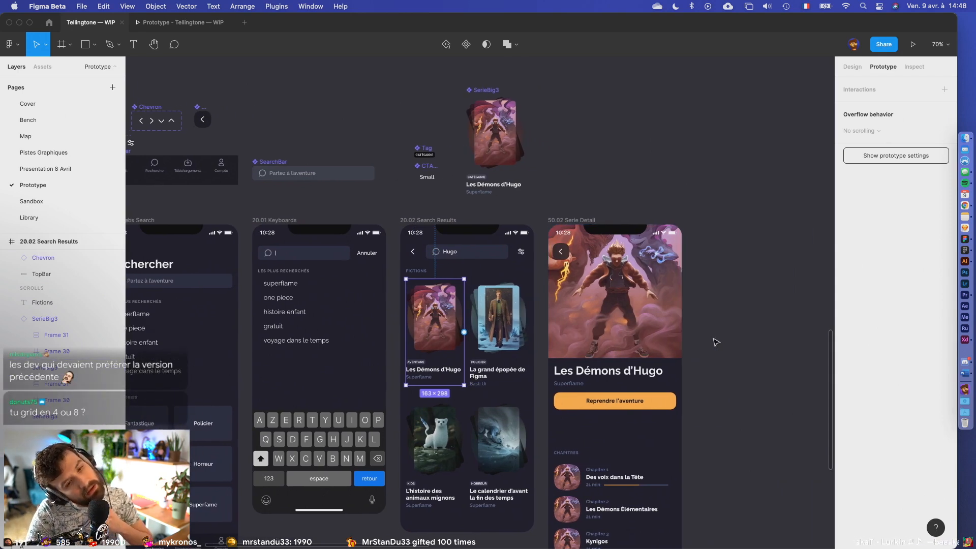
{"action": "left_click", "coordinate": [741, 400]}
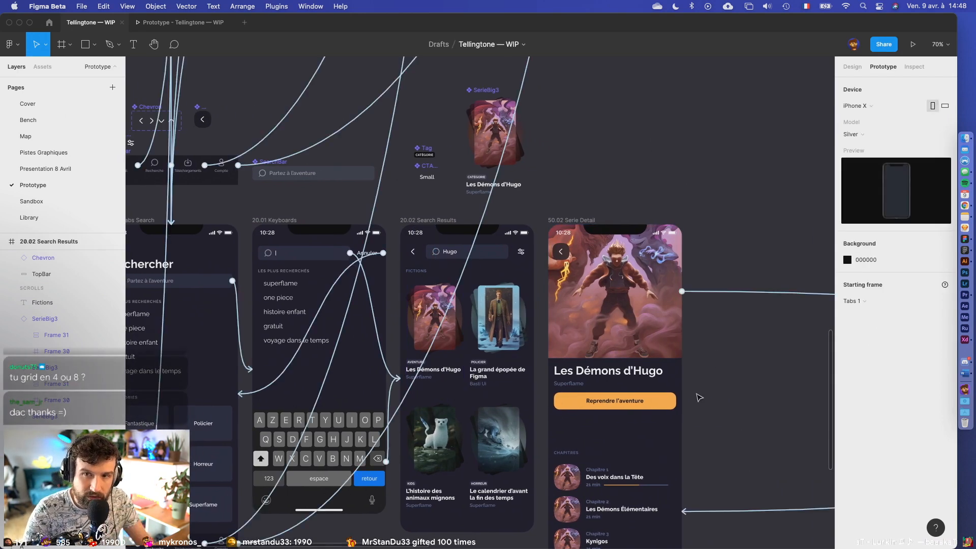
{"action": "scroll", "coordinate": [697, 403], "scroll_direction": "down", "scroll_amount": 1}
- Try overlaying the blur shape from the first search result card on the Serie Detail cover image, and delete it
{"action": "left_click", "coordinate": [853, 66]}
{"action": "scroll", "coordinate": [692, 306], "scroll_direction": "up", "scroll_amount": 5, "text": "ctrl"}
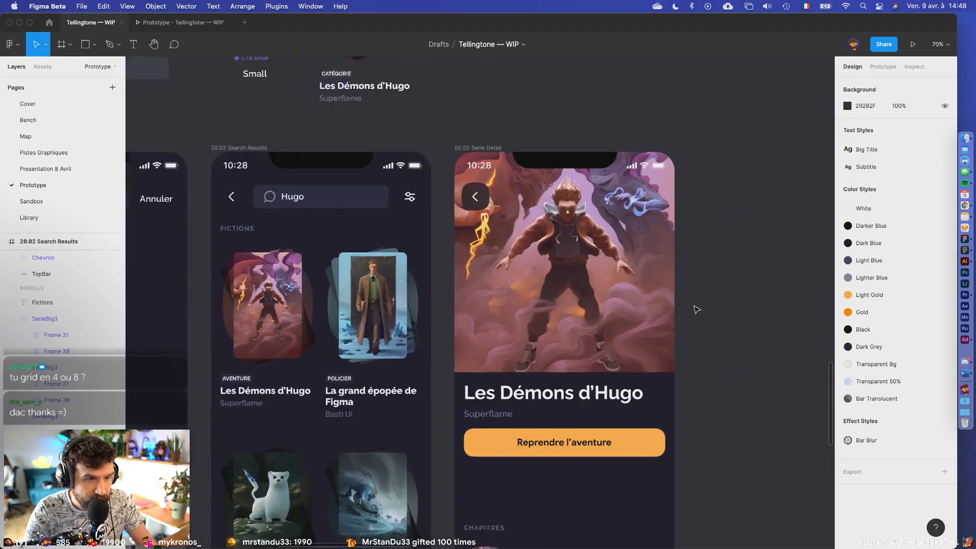
{"action": "left_click", "coordinate": [621, 285]}
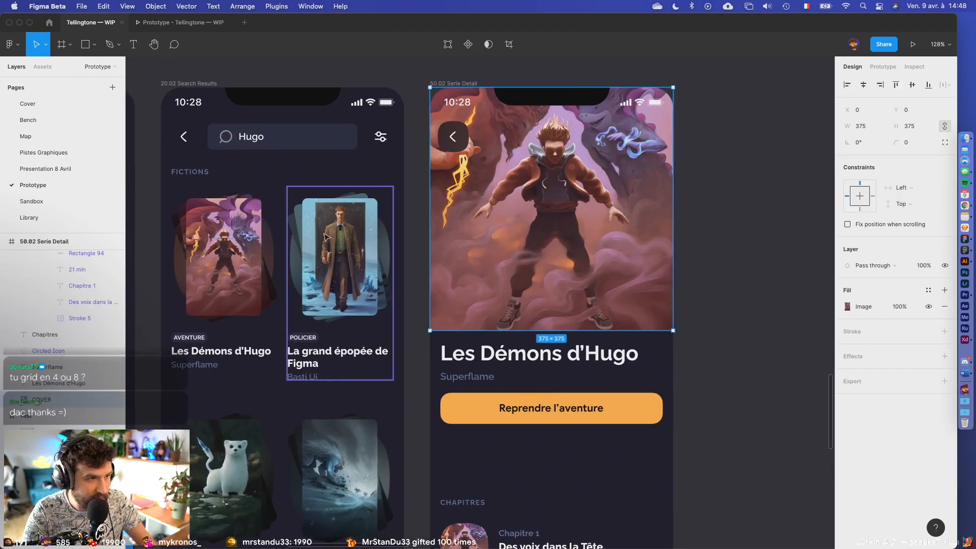
{"action": "left_click", "coordinate": [269, 237], "text": "super"}
{"action": "key", "text": "super+c"}
{"action": "key", "text": "super+v"}
{"action": "left_click_drag", "start_coordinate": [538, 209], "coordinate": [608, 286]}
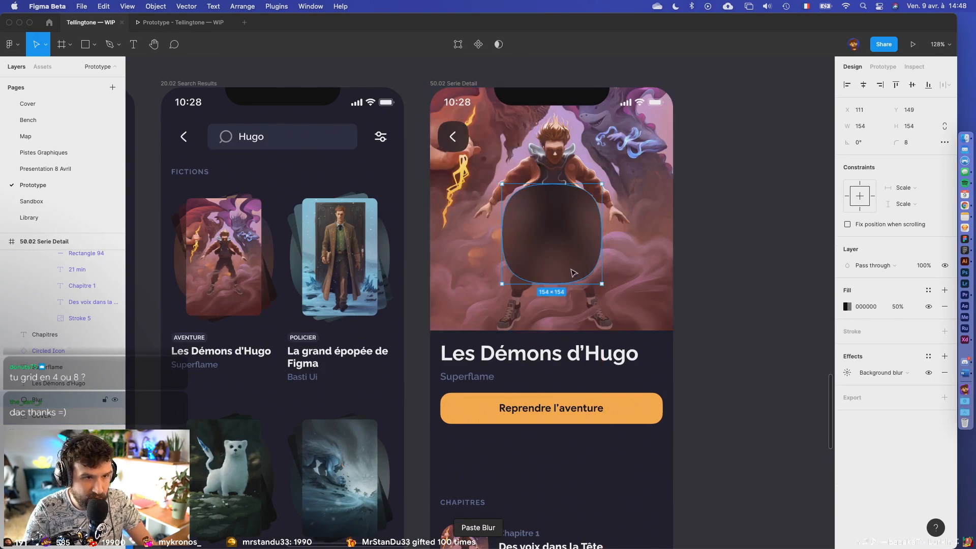
{"action": "left_click", "coordinate": [577, 246]}
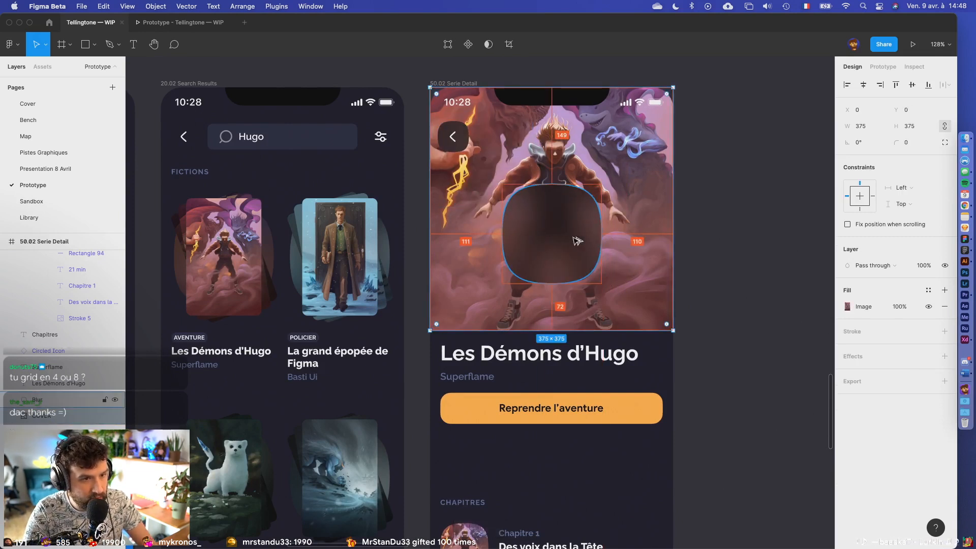
{"action": "left_click_drag", "start_coordinate": [567, 245], "coordinate": [500, 287]}
{"action": "key", "text": "super+z"}
{"action": "left_click", "coordinate": [563, 250]}
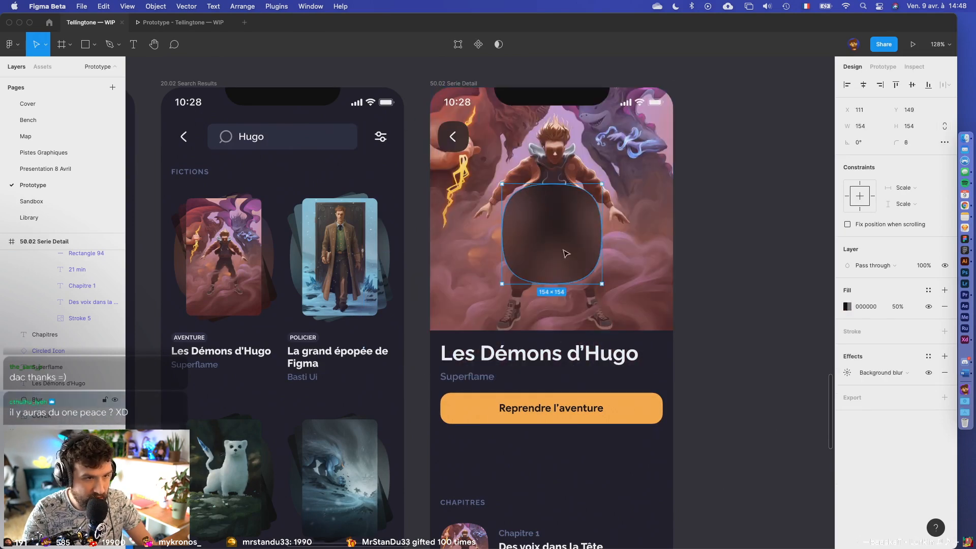
{"action": "key", "text": "Delete"}
- Add a linear gradient fill over the Serie Detail cover image, with the dark screen color HSL 248, 29, 10 as its upper stop
{"action": "left_click", "coordinate": [578, 264]}
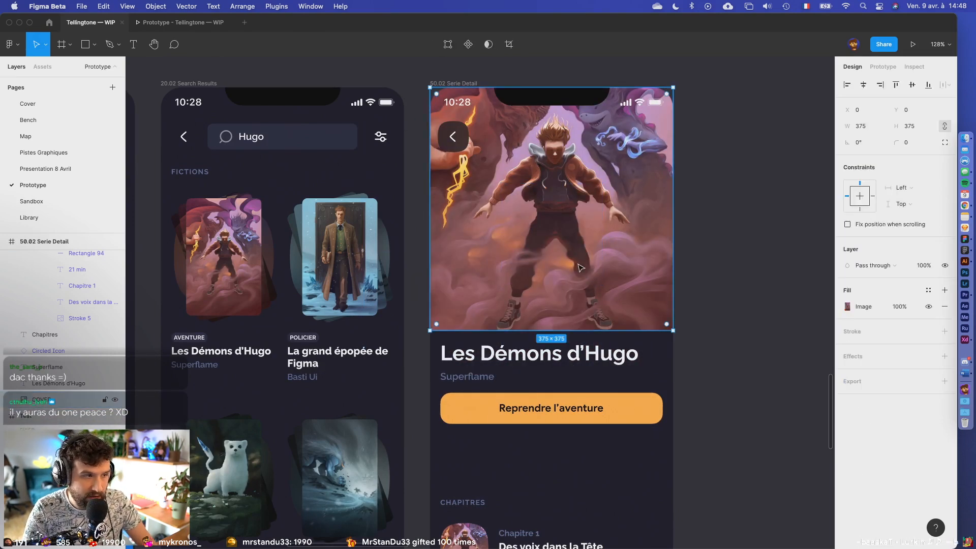
{"action": "left_click", "coordinate": [944, 290]}
{"action": "left_click", "coordinate": [847, 307]}
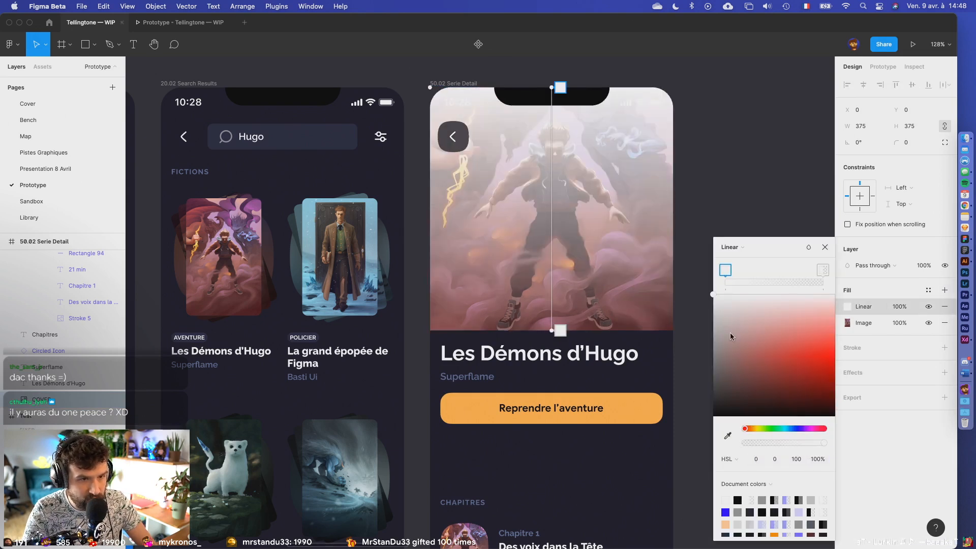
{"action": "left_click", "coordinate": [728, 435]}
{"action": "left_click", "coordinate": [786, 107]}
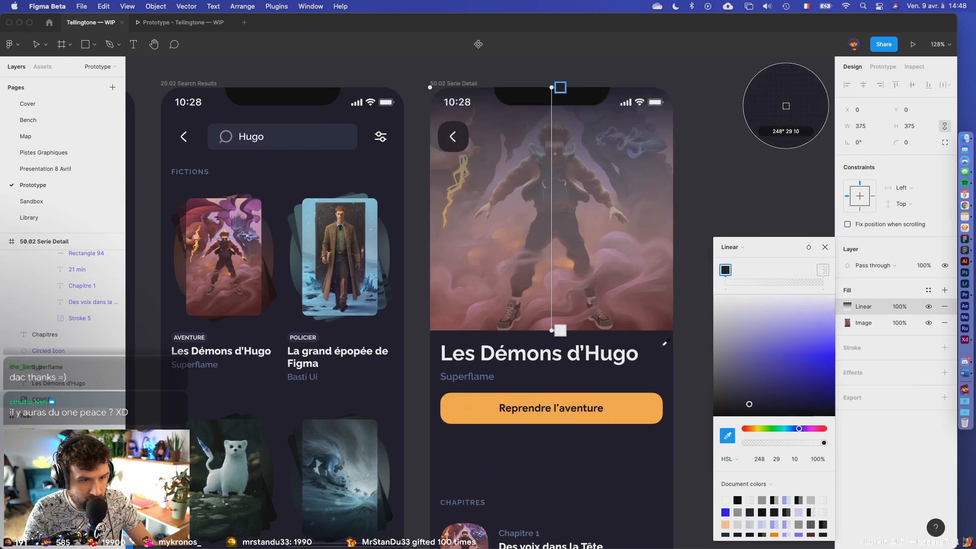
- Give the gradient's lower stop the same dark color at 100% opacity and make the upper stop fully transparent at 0%
{"action": "left_click", "coordinate": [821, 270]}
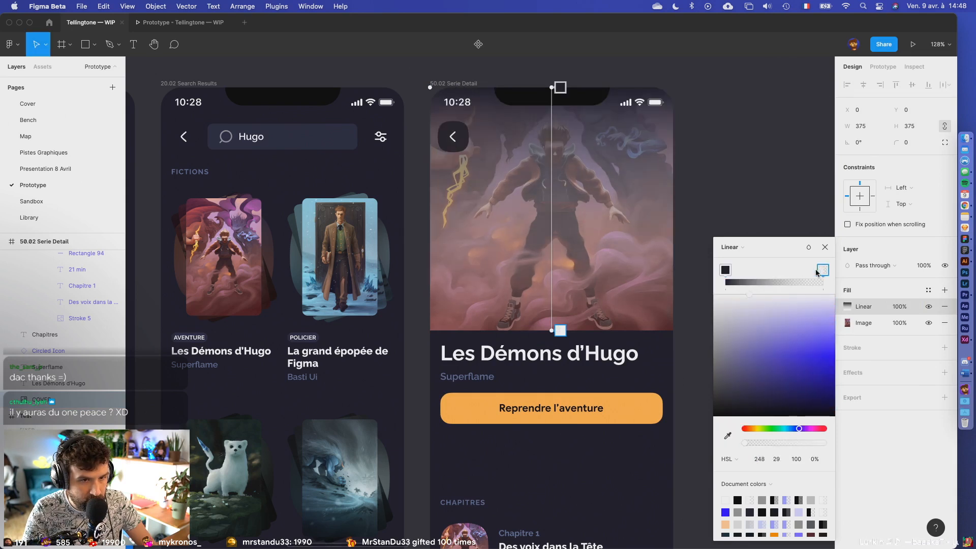
{"action": "left_click", "coordinate": [727, 436]}
{"action": "left_click", "coordinate": [785, 107]}
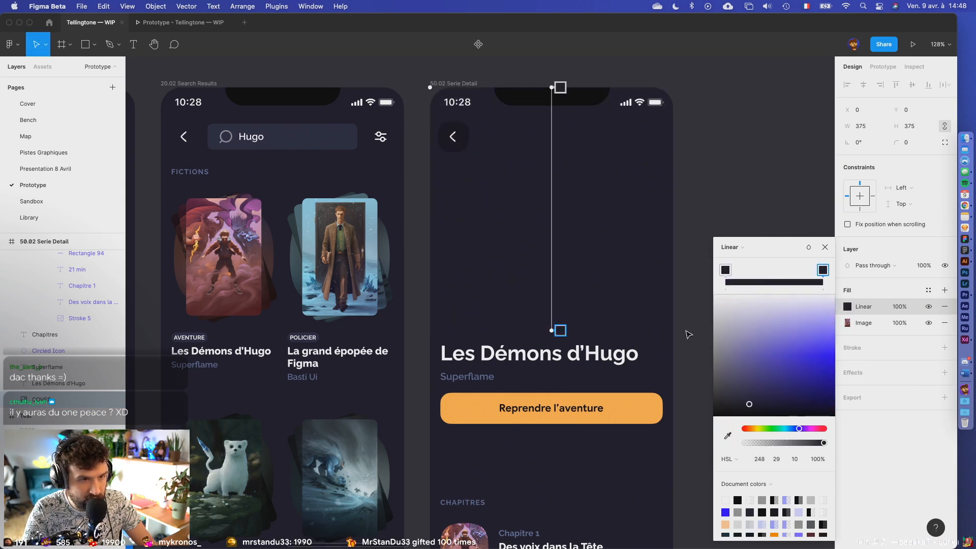
{"action": "left_click_drag", "start_coordinate": [766, 443], "coordinate": [889, 449]}
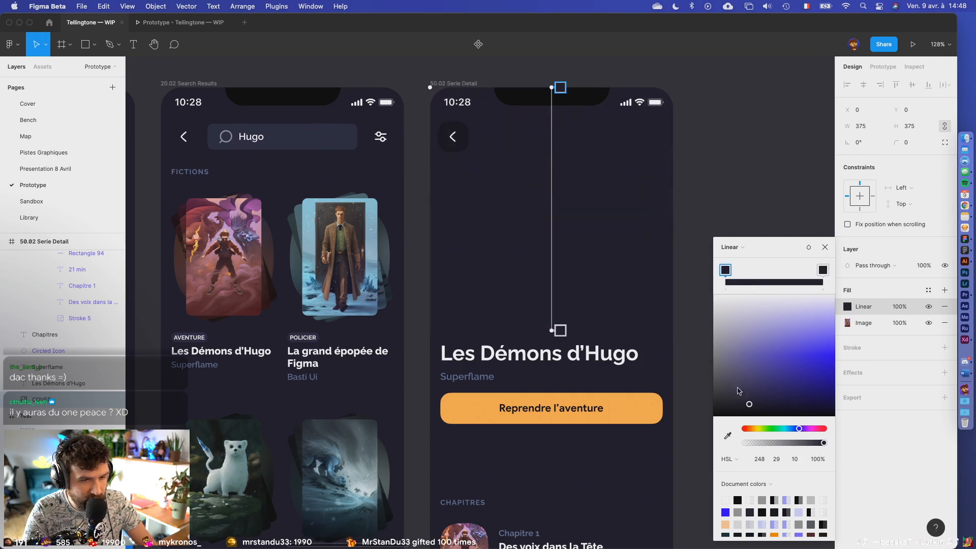
{"action": "left_click_drag", "start_coordinate": [779, 445], "coordinate": [651, 426]}
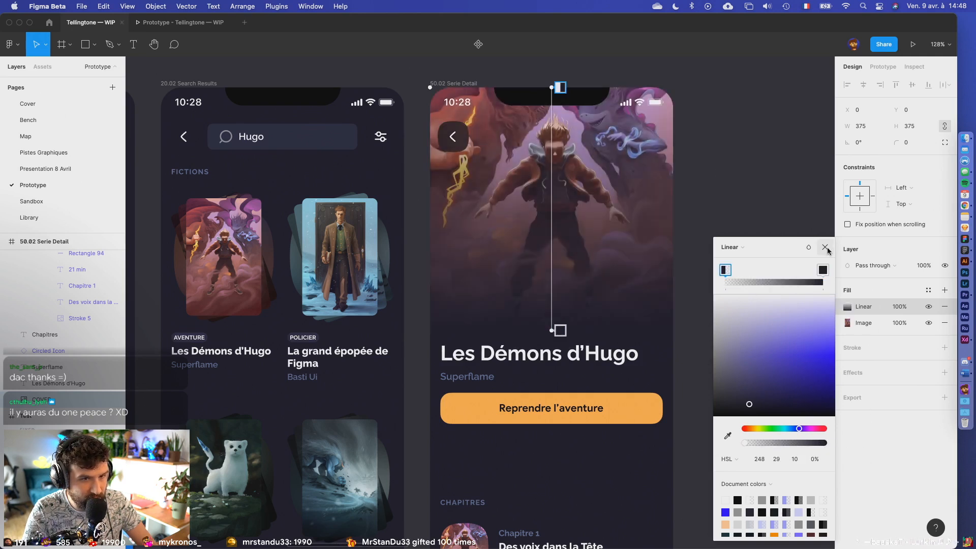
{"action": "left_click", "coordinate": [824, 248]}
{"action": "left_click", "coordinate": [778, 210]}
- Move the title, Superflame line and Reprendre l'aventure button with its label up over the cover's faded lower part, the button at Y 349
{"action": "left_click_drag", "start_coordinate": [763, 234], "coordinate": [727, 246]}
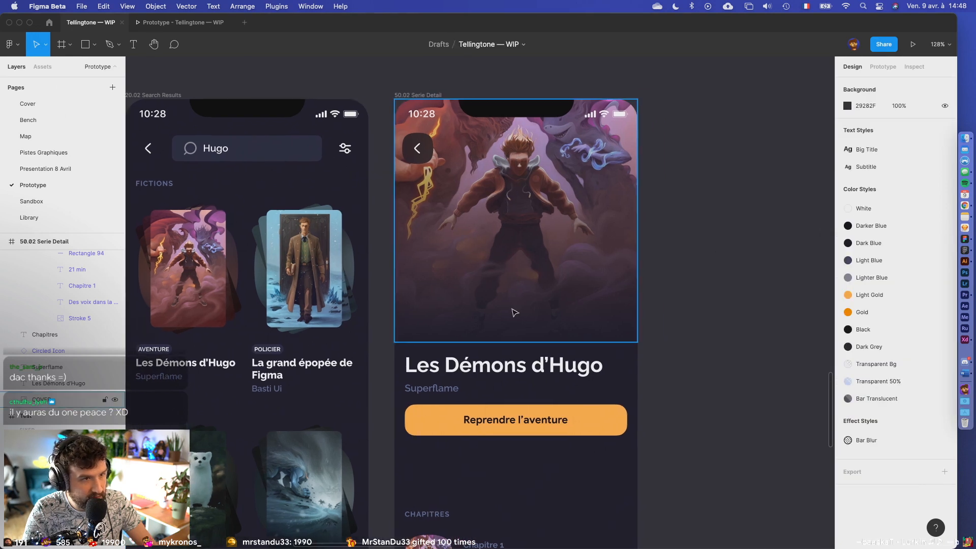
{"action": "left_click", "coordinate": [457, 365]}
{"action": "left_click", "coordinate": [424, 388], "text": "shift"}
{"action": "left_click", "coordinate": [440, 425], "text": "shift"}
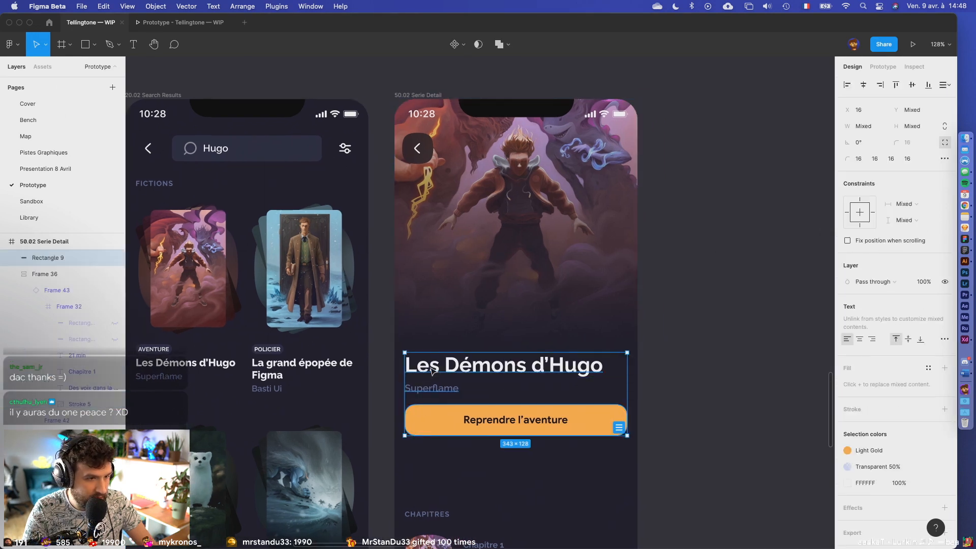
{"action": "left_click_drag", "start_coordinate": [440, 425], "coordinate": [452, 357]}
{"action": "key", "text": "ctrl+z"}
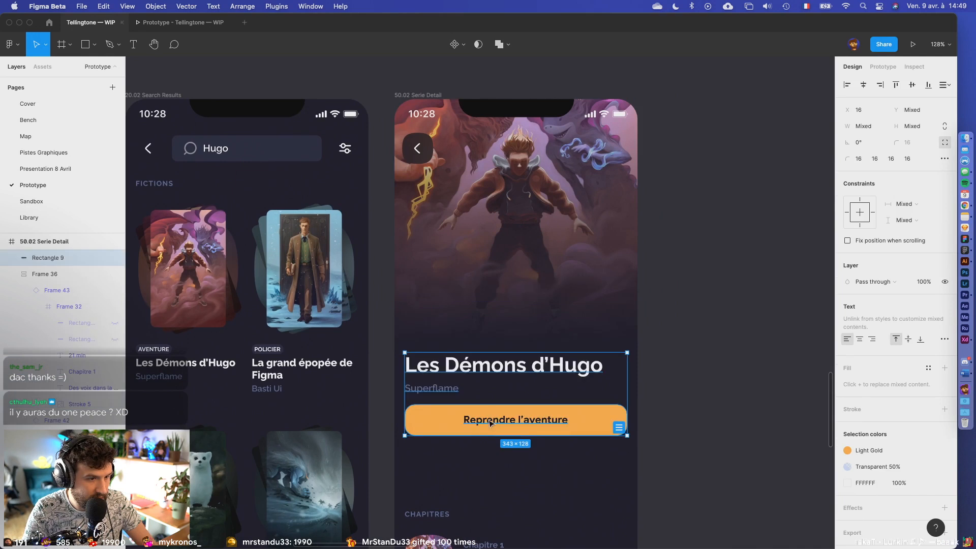
{"action": "left_click", "coordinate": [465, 428], "text": "shift"}
{"action": "left_click_drag", "start_coordinate": [465, 428], "coordinate": [466, 345]}
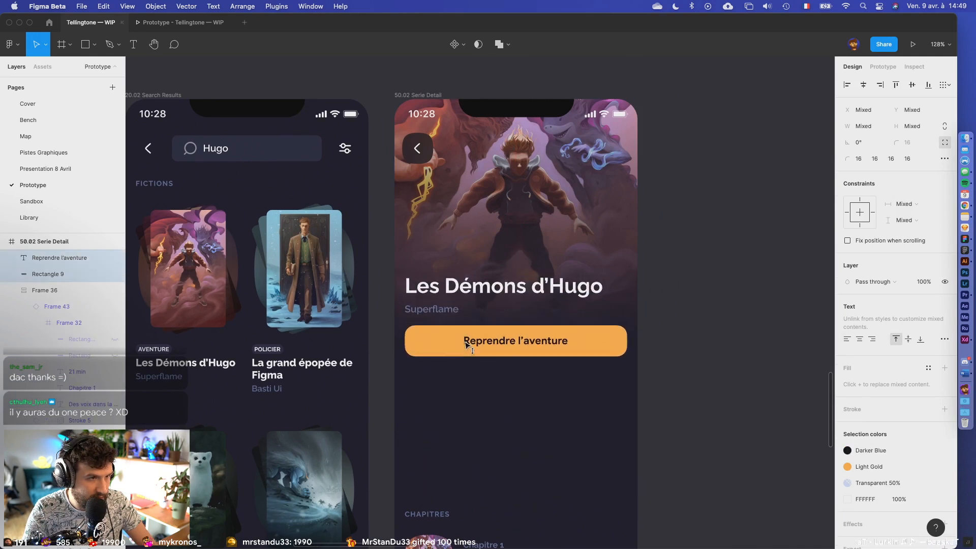
{"action": "left_click", "coordinate": [742, 246]}
- Change the Reprendre l'aventure button's background to the White color style
{"action": "left_click", "coordinate": [502, 344]}
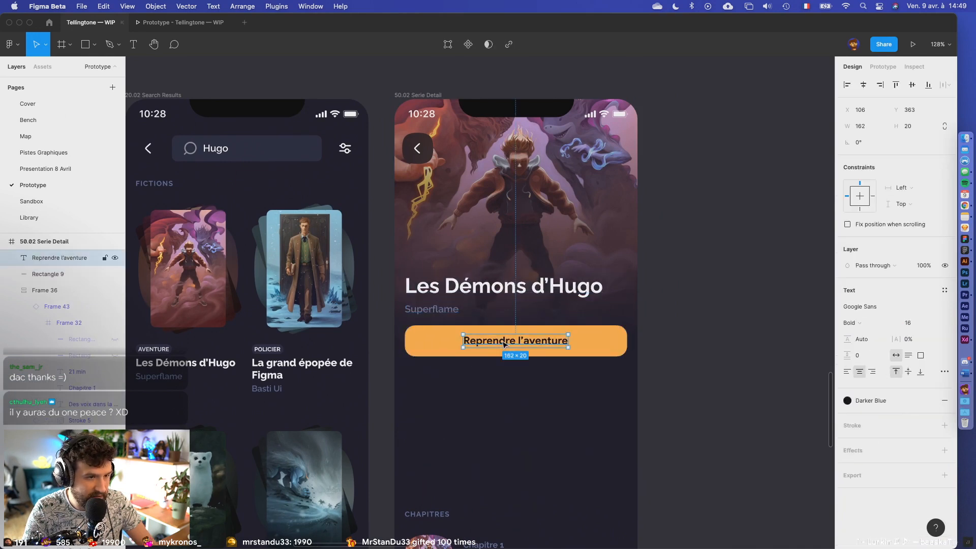
{"action": "left_click", "coordinate": [605, 346]}
{"action": "left_click", "coordinate": [874, 308]}
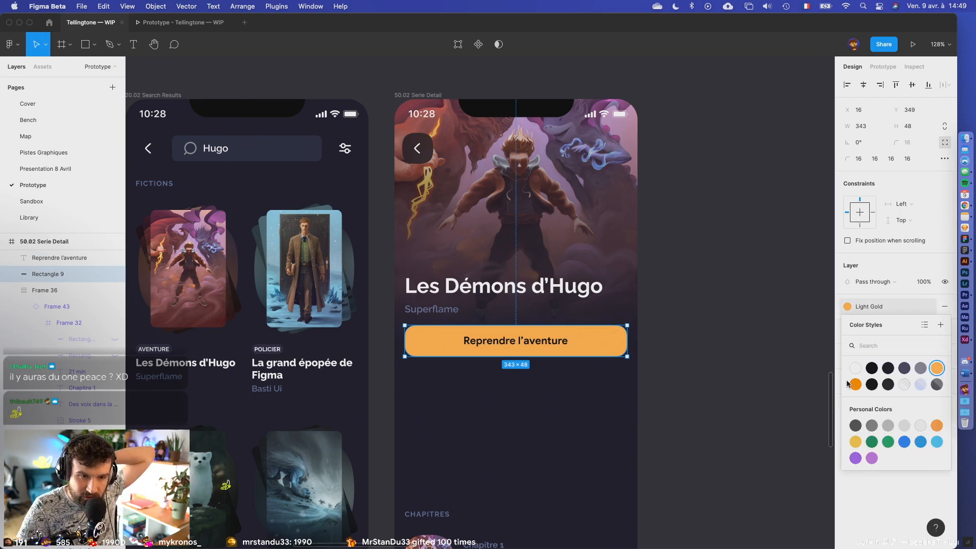
{"action": "left_click", "coordinate": [856, 368]}
{"action": "left_click", "coordinate": [539, 438]}
- Copy the AVENTURE tag from the first search result into the Serie Detail screen and place it above the title at X 16, Y 246
{"action": "scroll", "coordinate": [541, 439], "scroll_direction": "down", "scroll_amount": 3}
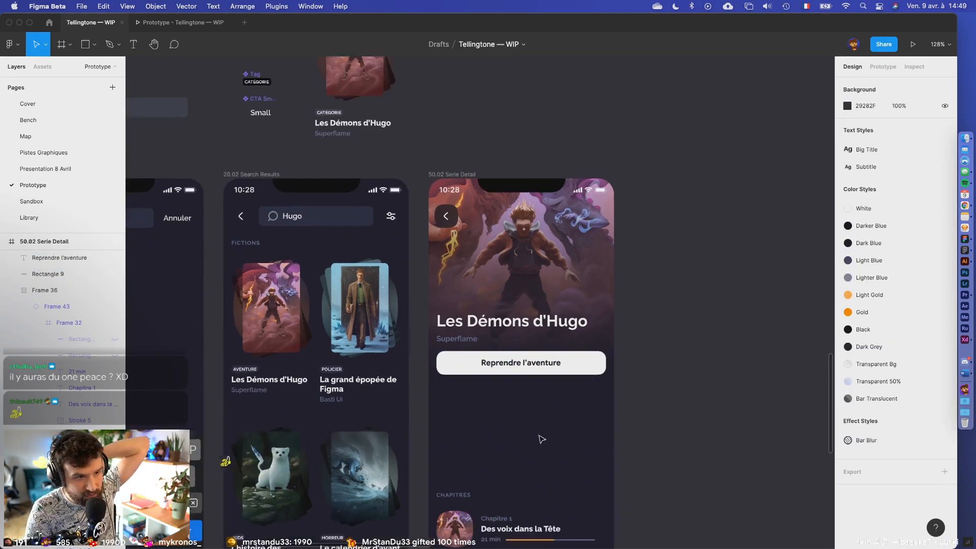
{"action": "scroll", "coordinate": [541, 439], "scroll_direction": "up", "scroll_amount": 2}
{"action": "scroll", "coordinate": [542, 439], "scroll_direction": "up", "scroll_amount": 5}
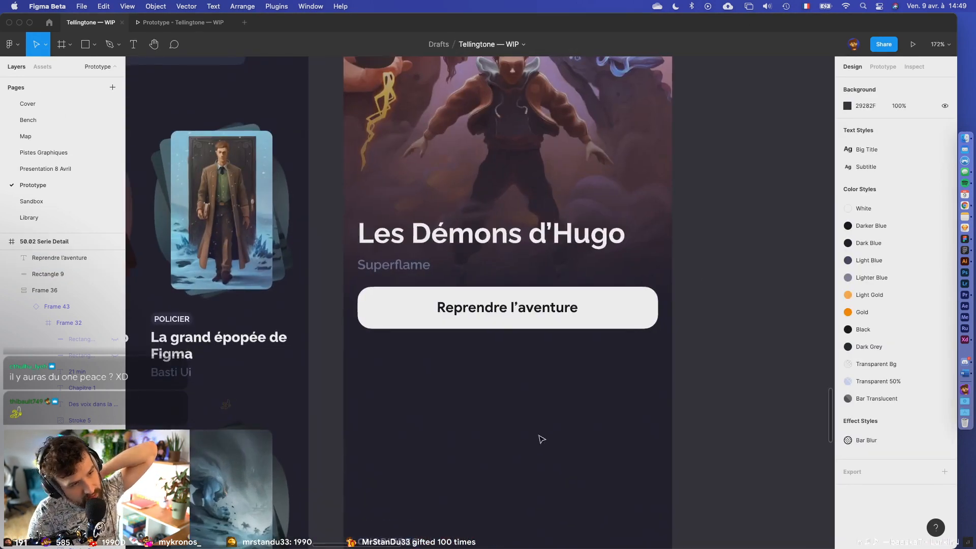
{"action": "scroll", "coordinate": [538, 441], "scroll_direction": "left", "scroll_amount": 2}
{"action": "scroll", "coordinate": [250, 321], "scroll_direction": "left", "scroll_amount": 5}
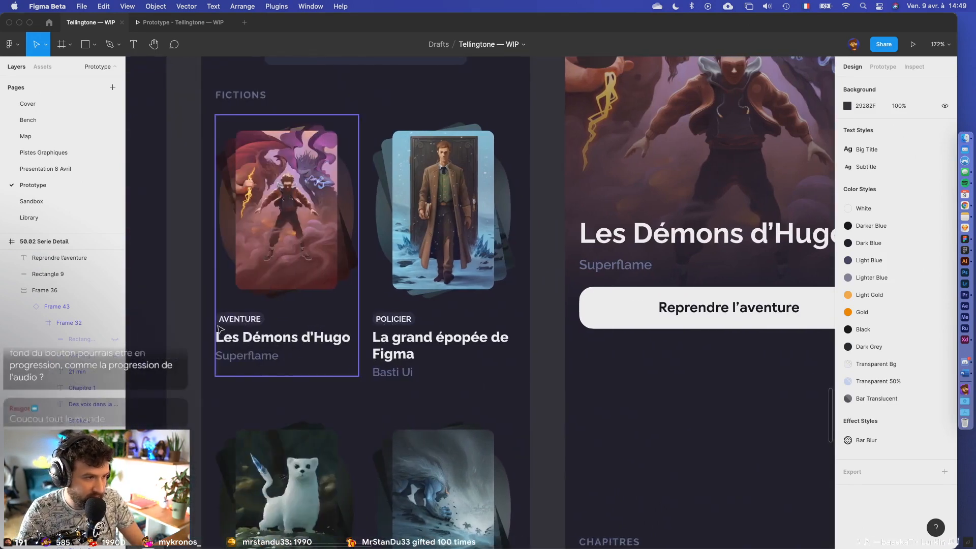
{"action": "double_click", "coordinate": [251, 321]}
{"action": "left_click", "coordinate": [253, 320]}
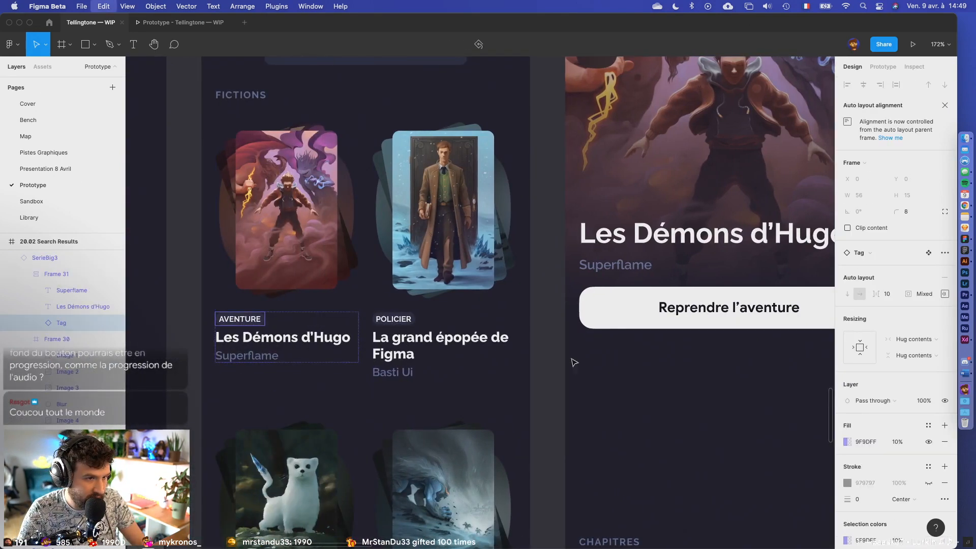
{"action": "key", "text": "super+c"}
{"action": "left_click", "coordinate": [574, 362]}
{"action": "key", "text": "super+v"}
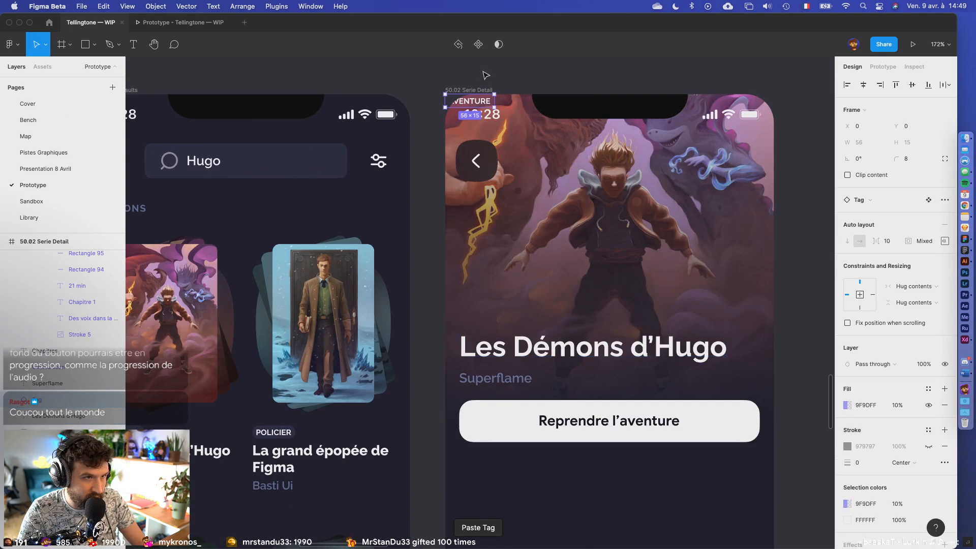
{"action": "left_click_drag", "start_coordinate": [477, 97], "coordinate": [495, 320]}
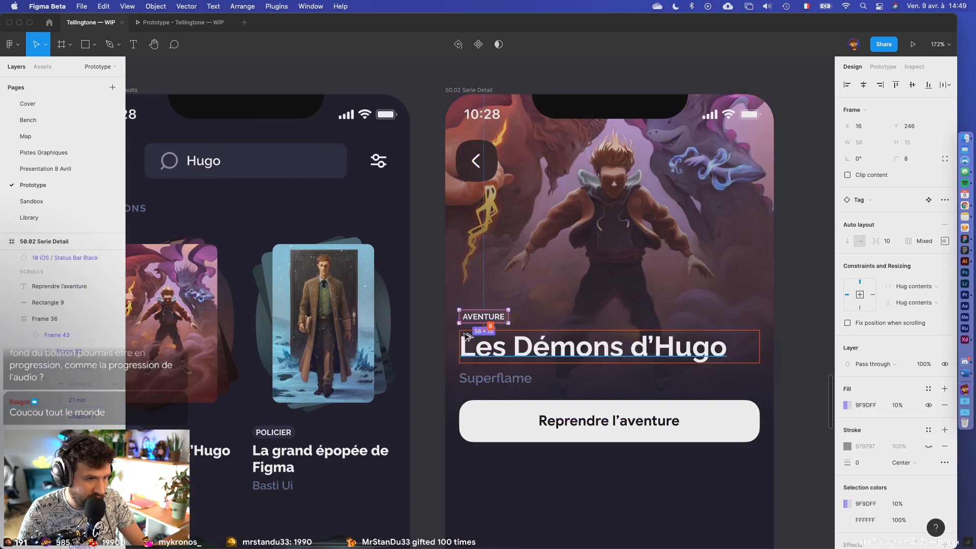
{"action": "left_click", "coordinate": [531, 487]}
- Check the spacing around the Superflame line and move the Reprendre l'aventure button with its label slightly down
{"action": "left_click", "coordinate": [495, 378]}
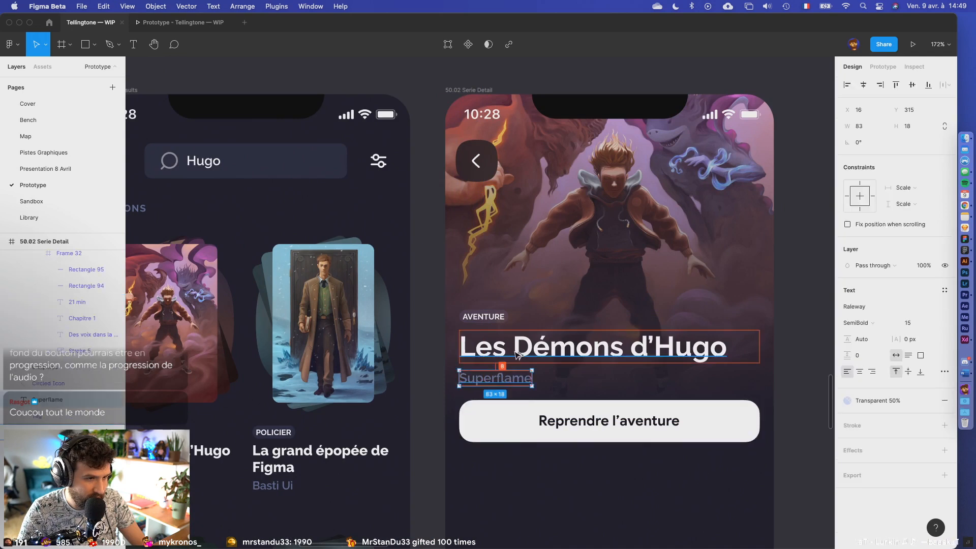
{"action": "scroll", "coordinate": [324, 417], "scroll_direction": "left", "scroll_amount": 5}
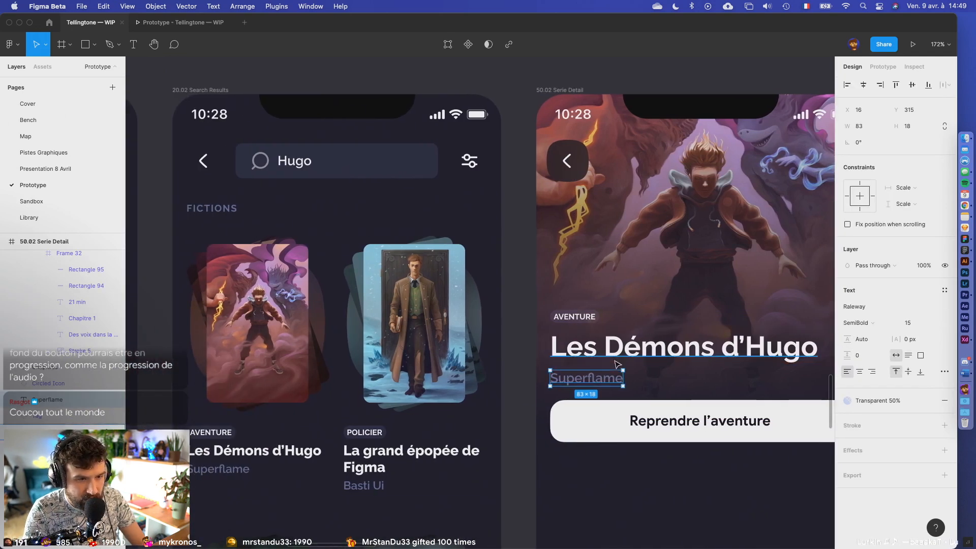
{"action": "left_click", "coordinate": [627, 403]}
{"action": "left_click_drag", "start_coordinate": [649, 426], "coordinate": [652, 432]}
{"action": "left_click", "coordinate": [660, 475]}
- Review the revised Serie Detail screen alongside the search, keyboard and search results screens for visual consistency
{"action": "scroll", "coordinate": [661, 478], "scroll_direction": "down", "scroll_amount": 3}
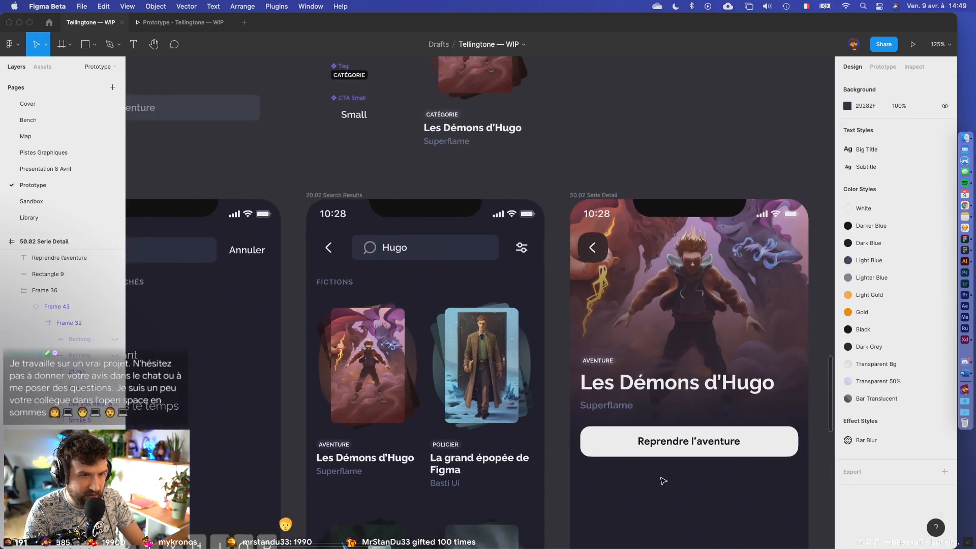
{"action": "scroll", "coordinate": [663, 480], "scroll_direction": "down", "scroll_amount": 5}
{"action": "scroll", "coordinate": [663, 477], "scroll_direction": "down", "scroll_amount": 2}
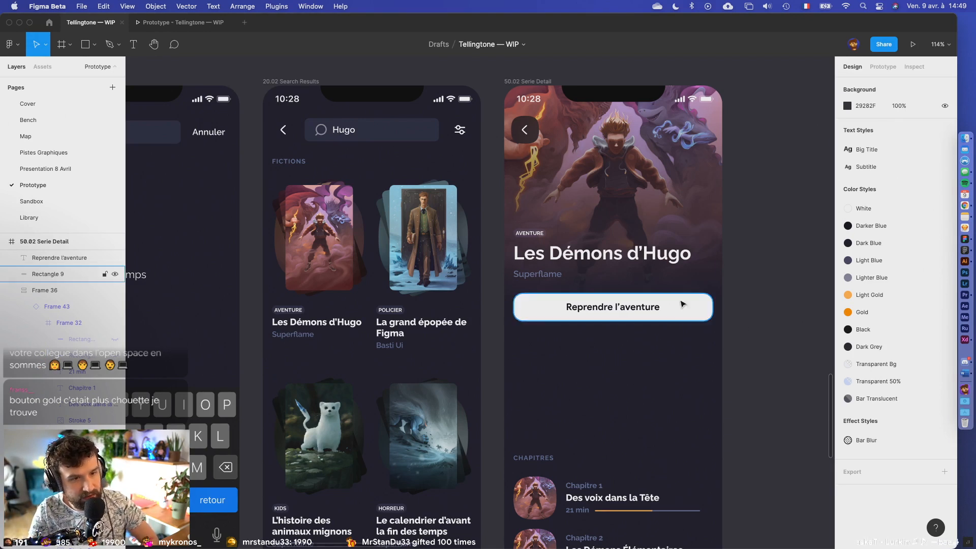
{"action": "left_click", "coordinate": [654, 194]}
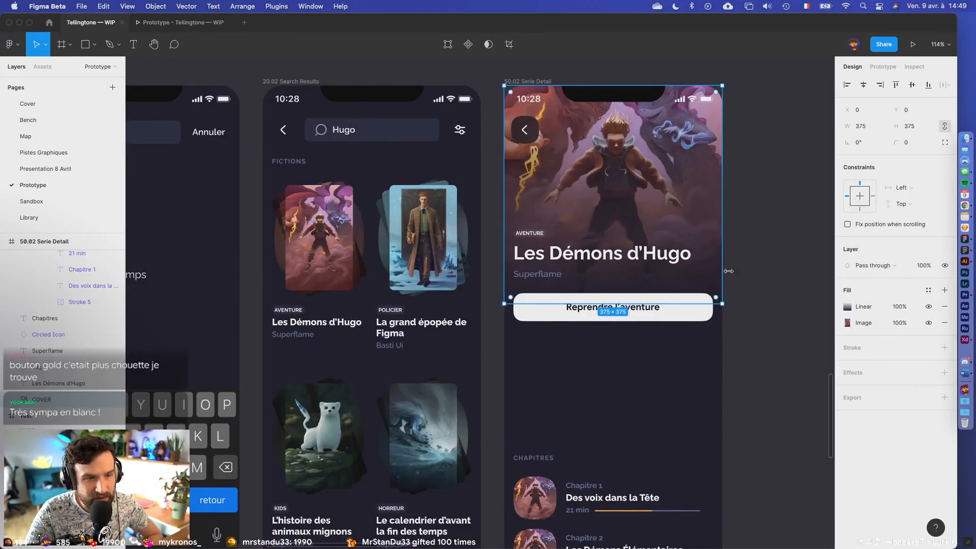
{"action": "left_click", "coordinate": [660, 413]}
{"action": "scroll", "coordinate": [610, 291], "scroll_direction": "up", "scroll_amount": 1}
{"action": "scroll", "coordinate": [588, 291], "scroll_direction": "down", "scroll_amount": 1}
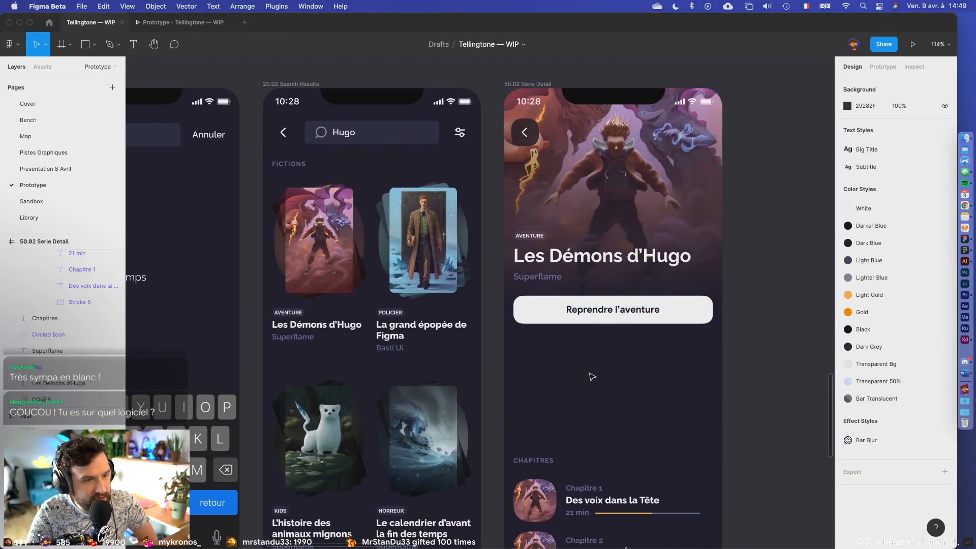
{"action": "scroll", "coordinate": [588, 374], "scroll_direction": "left", "scroll_amount": 10}
{"action": "scroll", "coordinate": [588, 370], "scroll_direction": "right", "scroll_amount": 3}
{"action": "scroll", "coordinate": [588, 368], "scroll_direction": "down", "scroll_amount": 3}
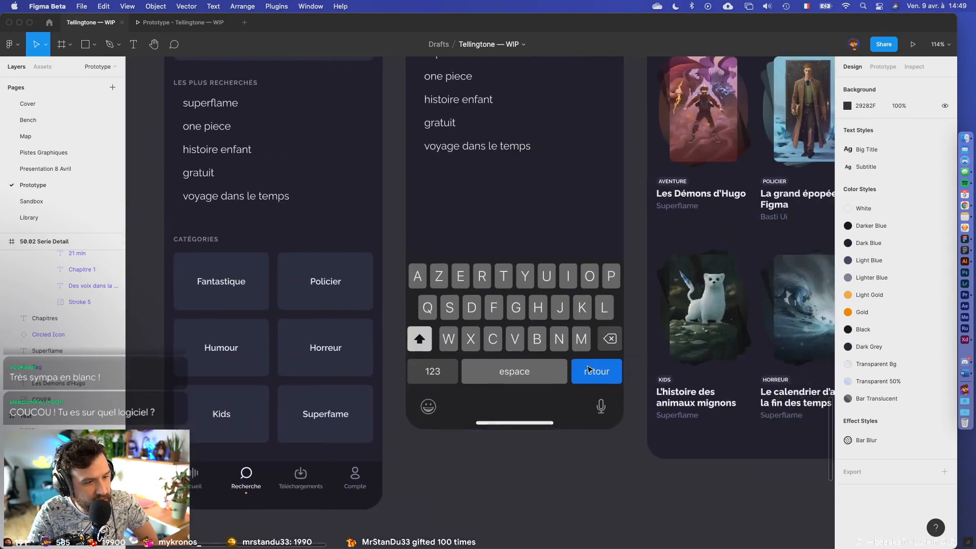
{"action": "scroll", "coordinate": [588, 368], "scroll_direction": "right", "scroll_amount": 3}
{"action": "scroll", "coordinate": [590, 366], "scroll_direction": "left", "scroll_amount": 5}
{"action": "scroll", "coordinate": [370, 490], "scroll_direction": "down", "scroll_amount": 2}
{"action": "scroll", "coordinate": [397, 426], "scroll_direction": "up", "scroll_amount": 5}
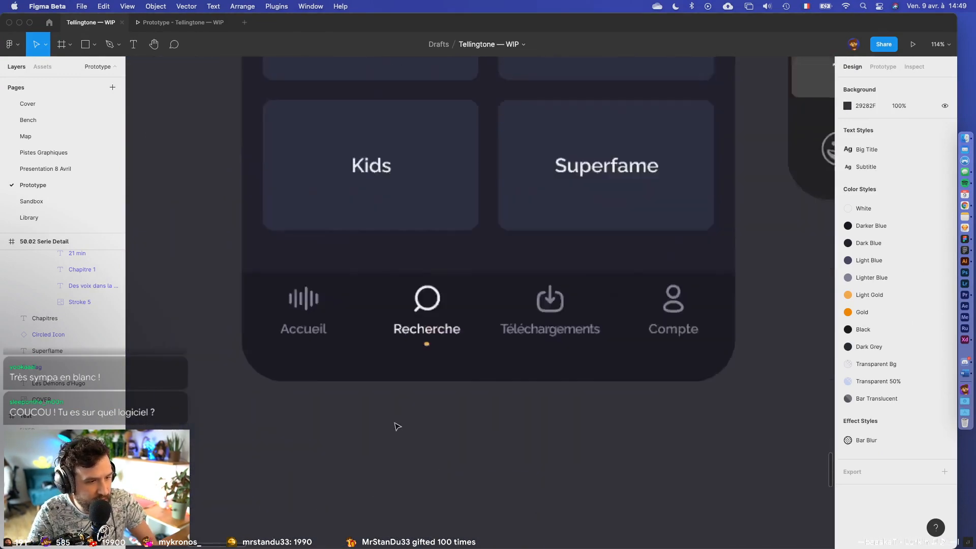
{"action": "scroll", "coordinate": [397, 427], "scroll_direction": "up", "scroll_amount": 3}
{"action": "scroll", "coordinate": [488, 297], "scroll_direction": "down", "scroll_amount": 8}
{"action": "scroll", "coordinate": [540, 324], "scroll_direction": "right", "scroll_amount": 6}
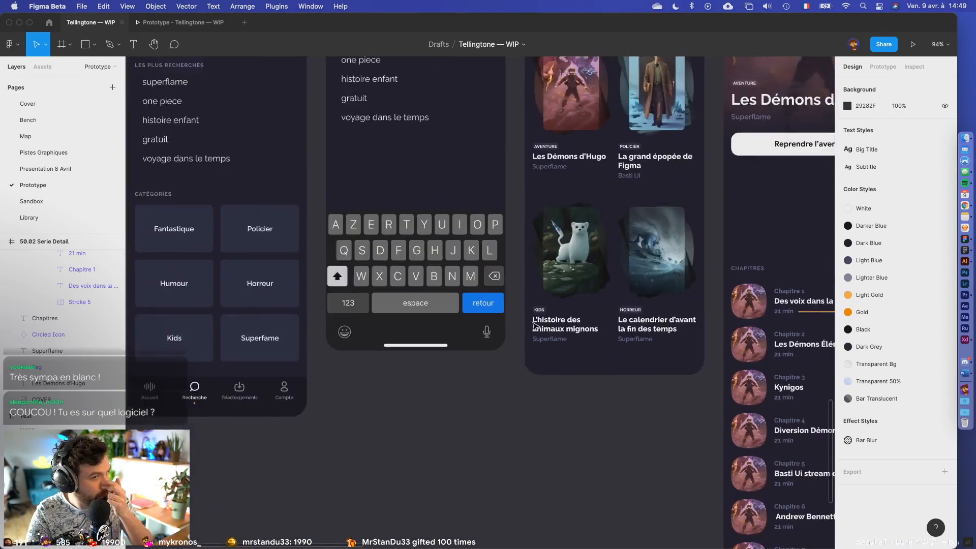
{"action": "scroll", "coordinate": [534, 324], "scroll_direction": "right", "scroll_amount": 8}
{"action": "scroll", "coordinate": [533, 324], "scroll_direction": "up", "scroll_amount": 4}
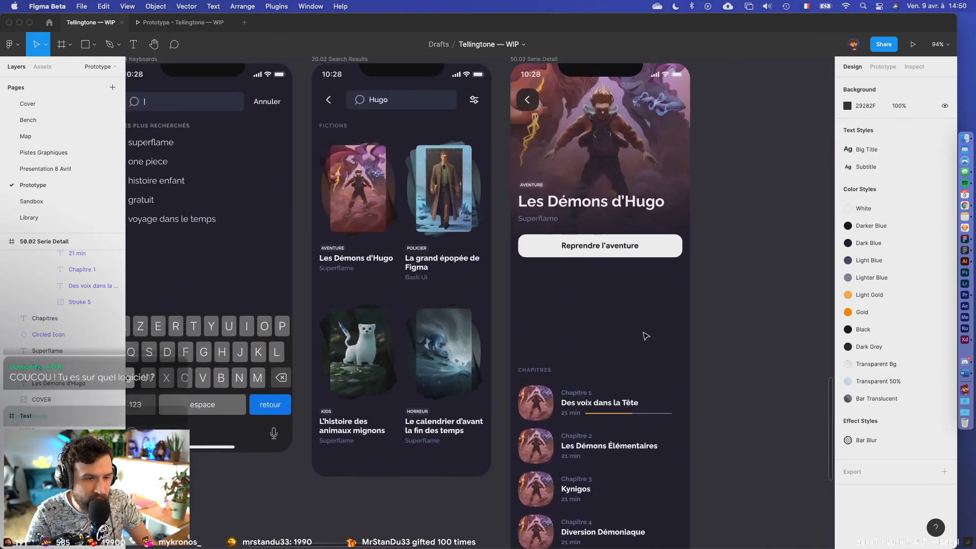
{"action": "scroll", "coordinate": [645, 336], "scroll_direction": "up", "scroll_amount": 2}
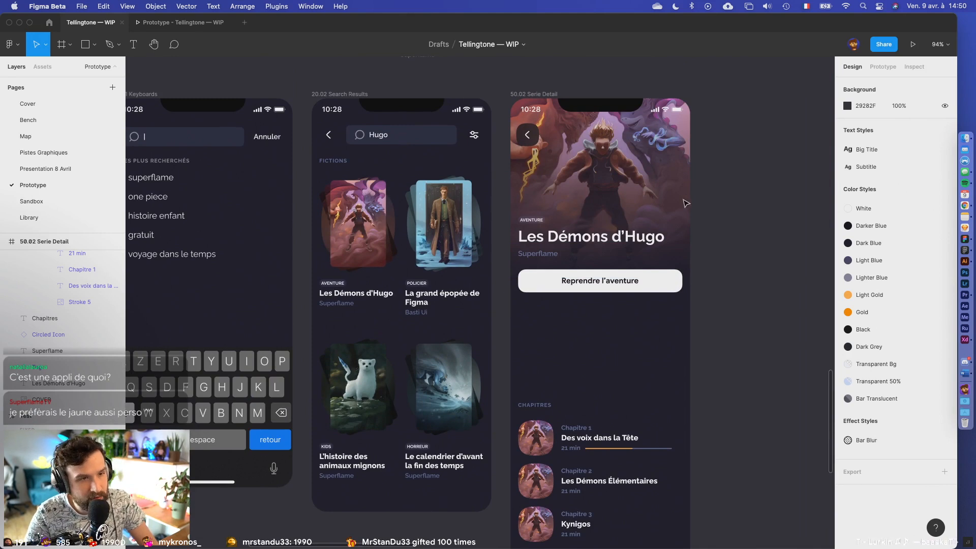
{"action": "scroll", "coordinate": [689, 208], "scroll_direction": "right", "scroll_amount": 2}
{"action": "left_click", "coordinate": [514, 101]}
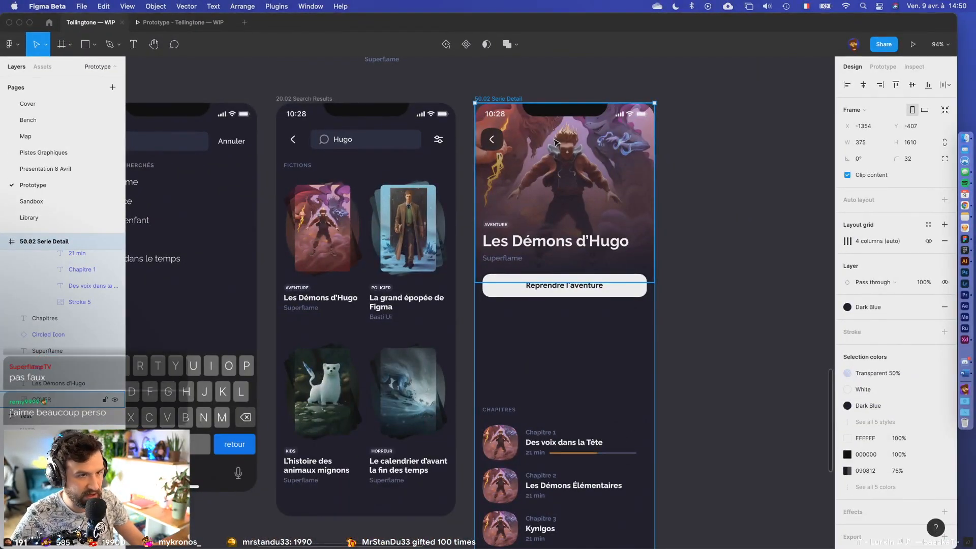
{"action": "left_click", "coordinate": [741, 364]}
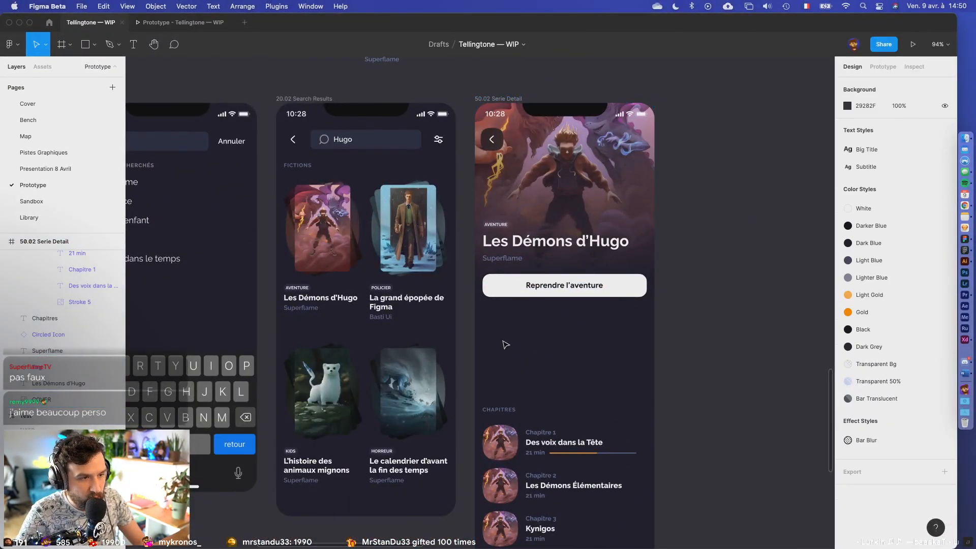
- Draw a 16 × 16 square below the Reprendre l'aventure button and rotate it -45° into a diamond
{"action": "scroll", "coordinate": [507, 339], "scroll_direction": "up", "scroll_amount": 5}
{"action": "scroll", "coordinate": [536, 283], "scroll_direction": "up", "scroll_amount": 3}
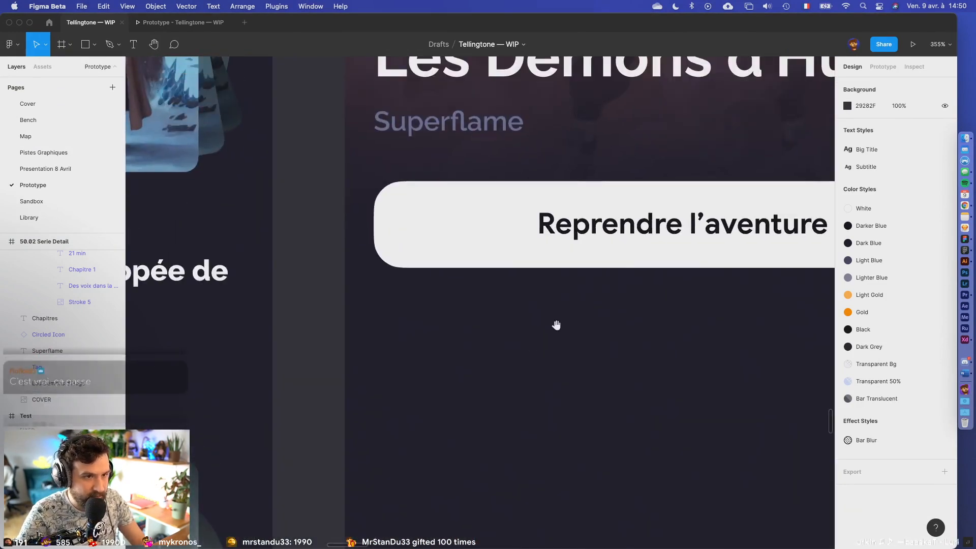
{"action": "key", "text": "r"}
{"action": "mouse_move", "coordinate": [422, 368]}
{"action": "left_mouse_down"}
{"action": "mouse_move", "coordinate": [441, 399]}
{"action": "mouse_move", "coordinate": [456, 376]}
{"action": "mouse_move", "coordinate": [459, 385]}
{"action": "left_mouse_up"}
{"action": "scroll", "coordinate": [439, 387], "scroll_direction": "up", "scroll_amount": 3}
{"action": "double_click", "coordinate": [440, 387]}
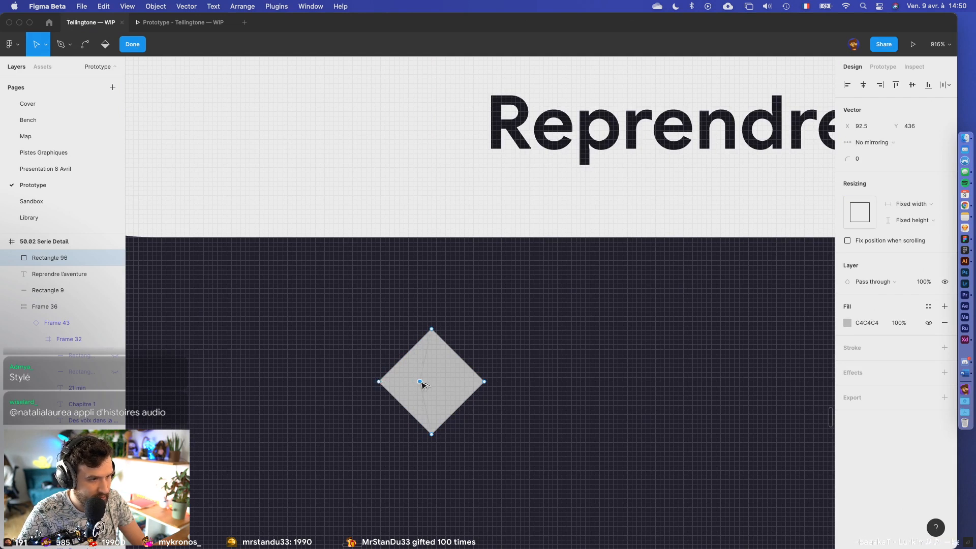
{"action": "left_click_drag", "start_coordinate": [432, 381], "coordinate": [379, 382]}
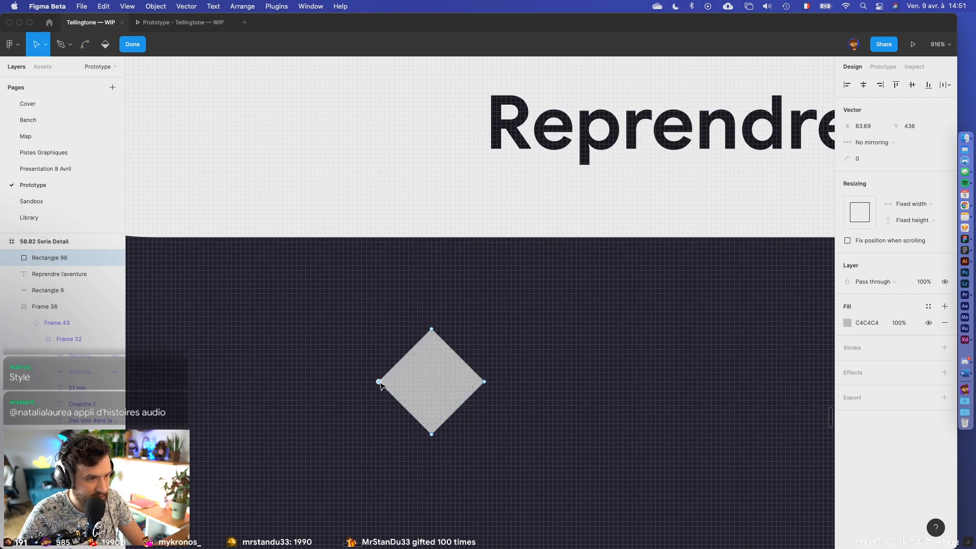
{"action": "key", "text": "Escape"}
{"action": "left_click", "coordinate": [107, 46]}
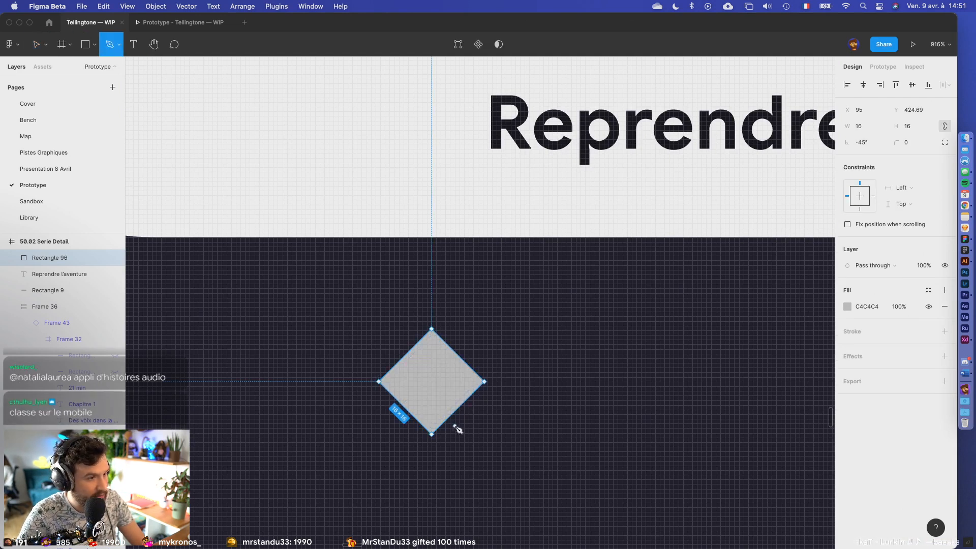
{"action": "key", "text": "v"}
{"action": "double_click", "coordinate": [384, 380]}
{"action": "key", "text": "super"}
{"action": "key", "text": "super"}
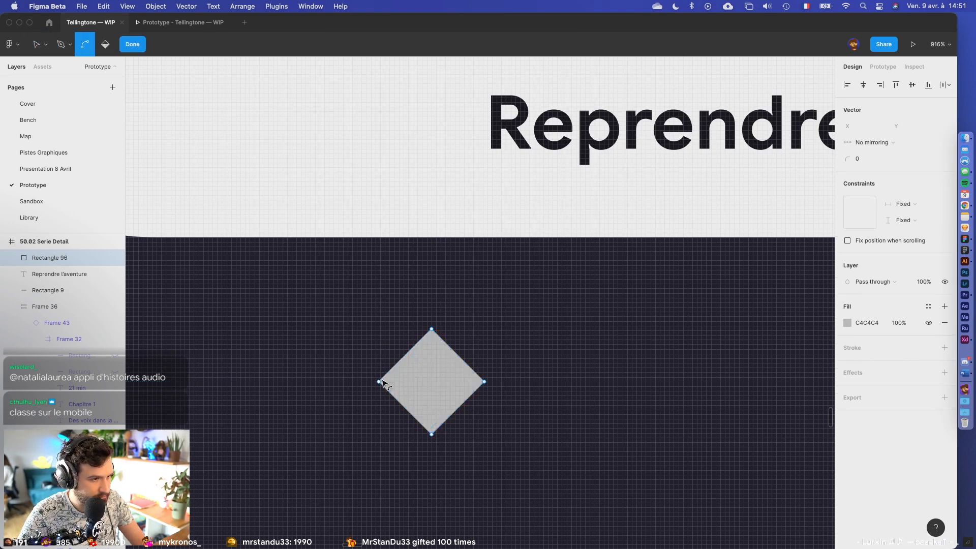
{"action": "left_click", "coordinate": [380, 382], "text": "super"}
{"action": "key", "text": "super+z"}
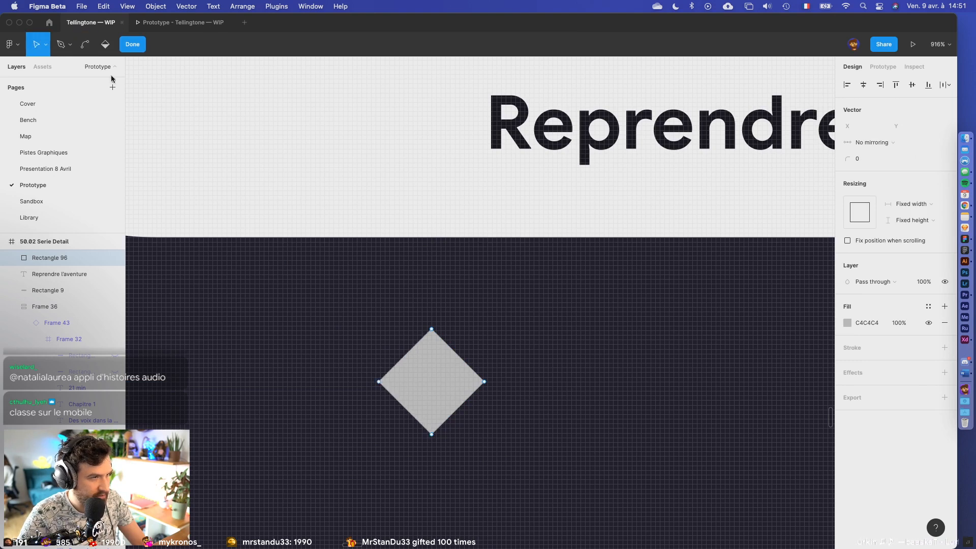
- Delete the diamond's left corner point to turn the shape into a right-pointing triangle
{"action": "left_click", "coordinate": [64, 46]}
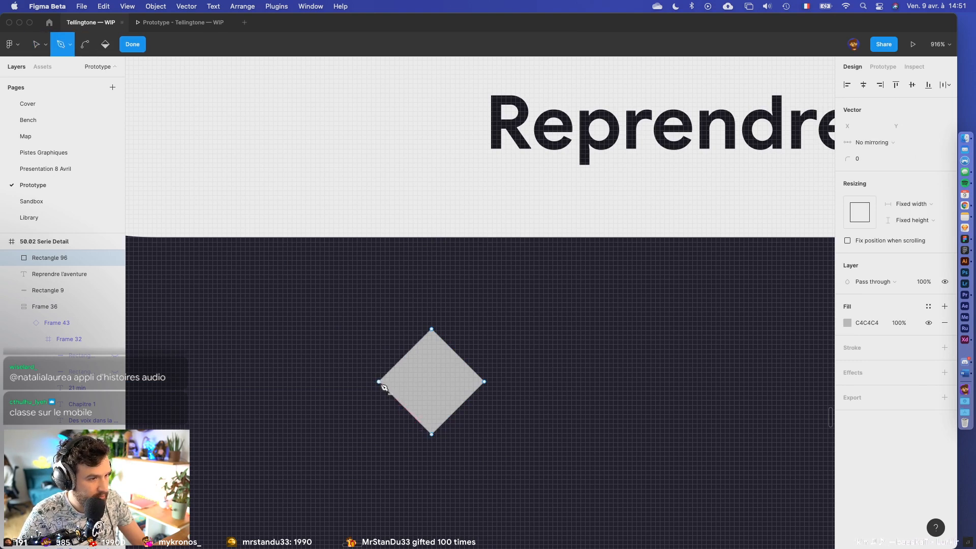
{"action": "left_click", "coordinate": [380, 383], "text": "alt"}
{"action": "key", "text": "Escape"}
{"action": "left_click", "coordinate": [542, 412]}
{"action": "scroll", "coordinate": [520, 427], "scroll_direction": "down", "scroll_amount": 2}
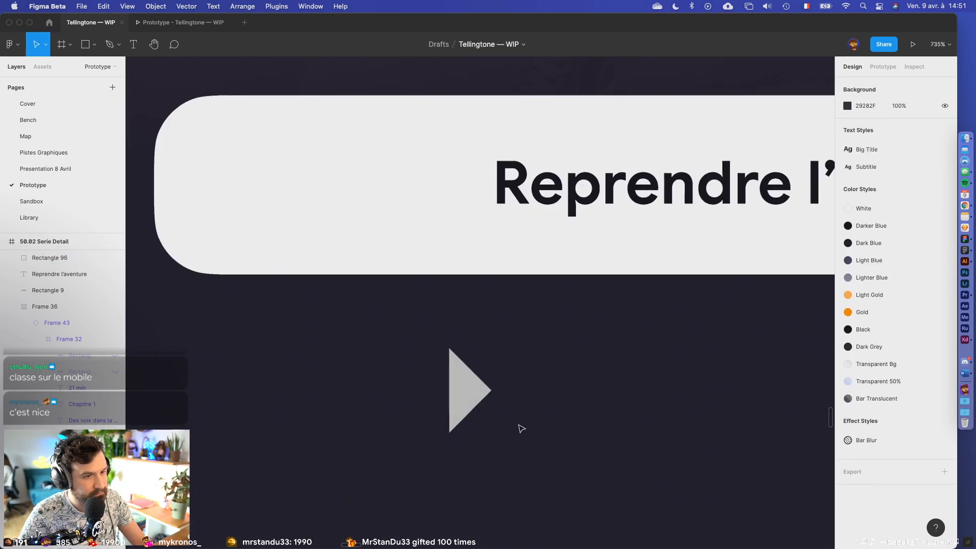
- Try applying the triangle as a mask and undo it
{"action": "left_click_drag", "start_coordinate": [483, 405], "coordinate": [473, 269]}
{"action": "left_click", "coordinate": [511, 461]}
{"action": "scroll", "coordinate": [514, 462], "scroll_direction": "up", "scroll_amount": 1}
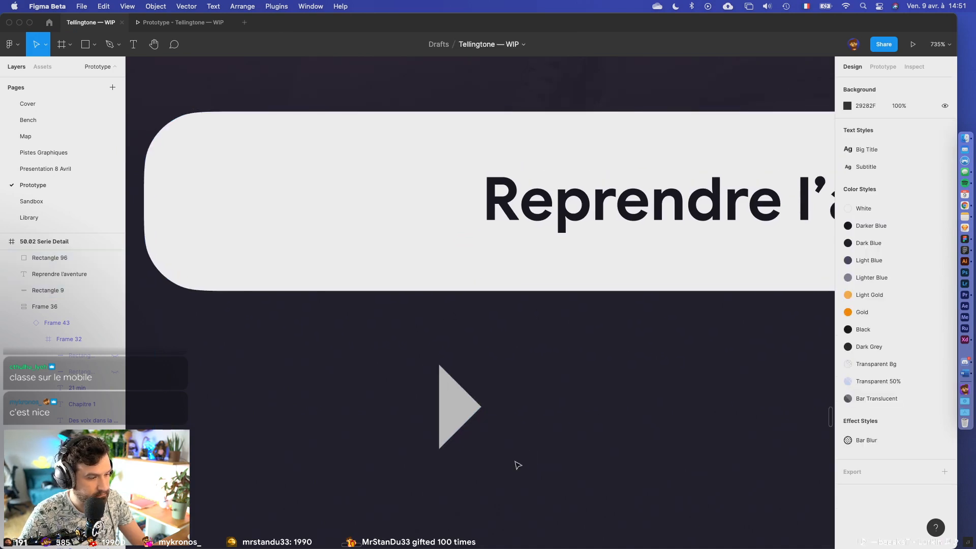
{"action": "scroll", "coordinate": [517, 465], "scroll_direction": "down", "scroll_amount": 2}
{"action": "left_click", "coordinate": [483, 434]}
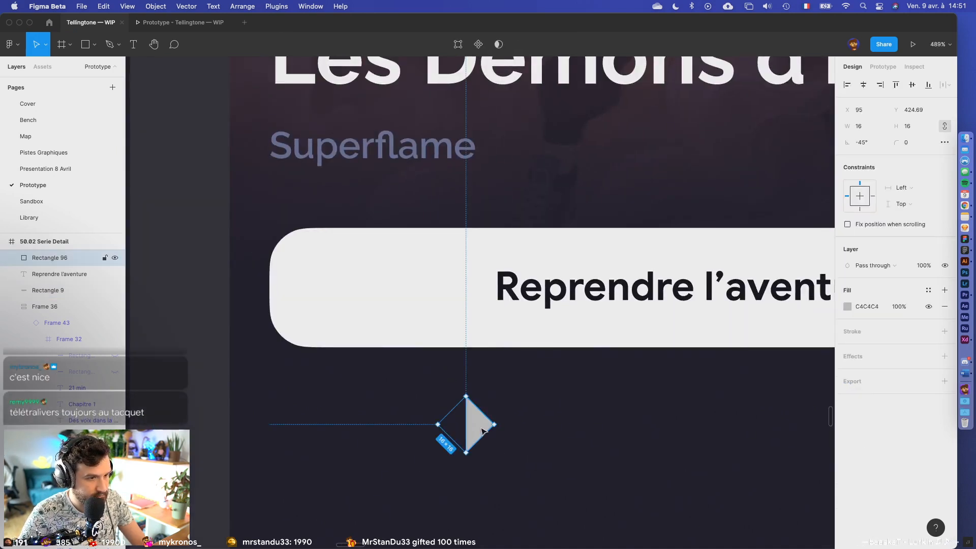
{"action": "left_click", "coordinate": [499, 44]}
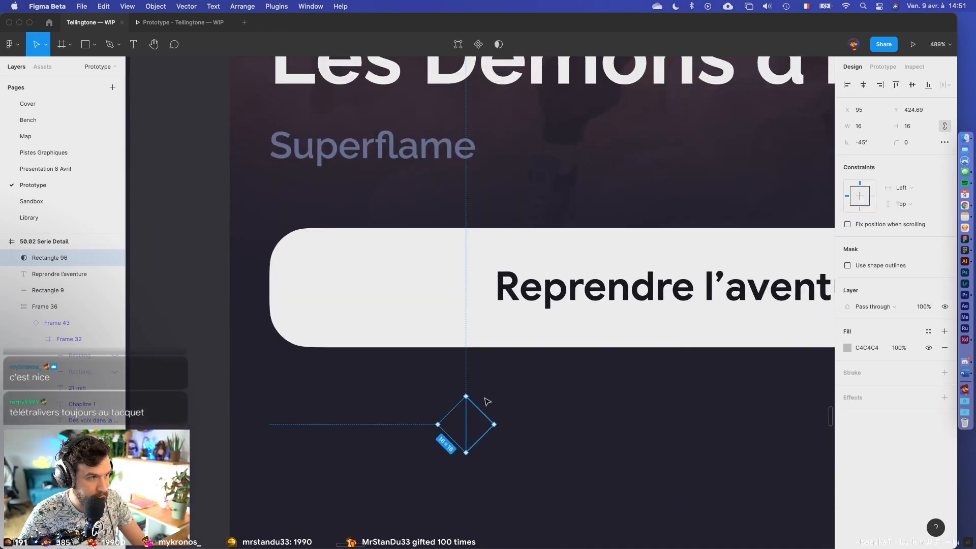
{"action": "key", "text": "super+z"}
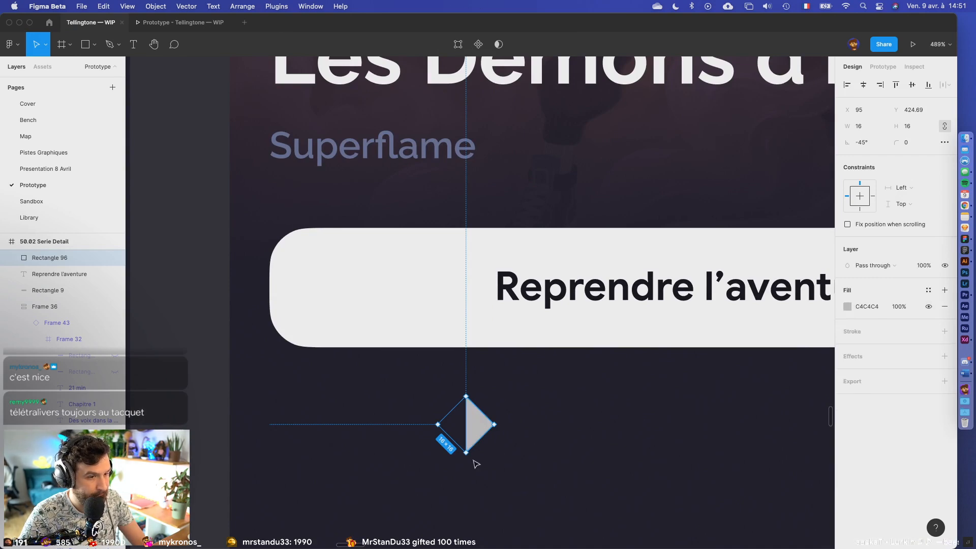
- Move the triangle onto the Reprendre l'aventure button, left of its label, at X 87.31, Y 381
{"action": "scroll", "coordinate": [472, 452], "scroll_direction": "up", "scroll_amount": 5}
{"action": "left_click_drag", "start_coordinate": [466, 360], "coordinate": [423, 102]}
{"action": "left_click_drag", "start_coordinate": [424, 102], "coordinate": [430, 198]}
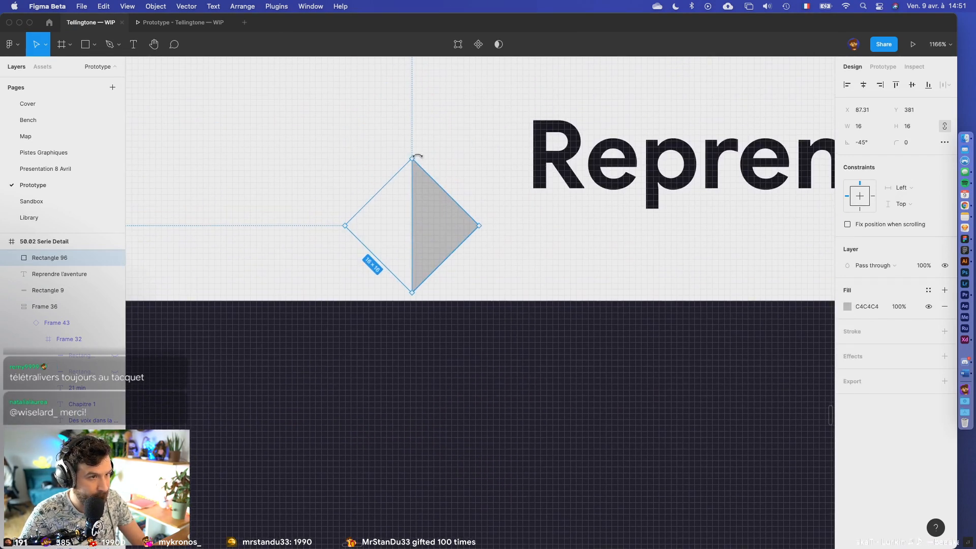
- Try narrowing the triangle by lowering its upper corner point, and delete the shape
{"action": "double_click", "coordinate": [417, 179]}
{"action": "left_click_drag", "start_coordinate": [412, 159], "coordinate": [412, 192]}
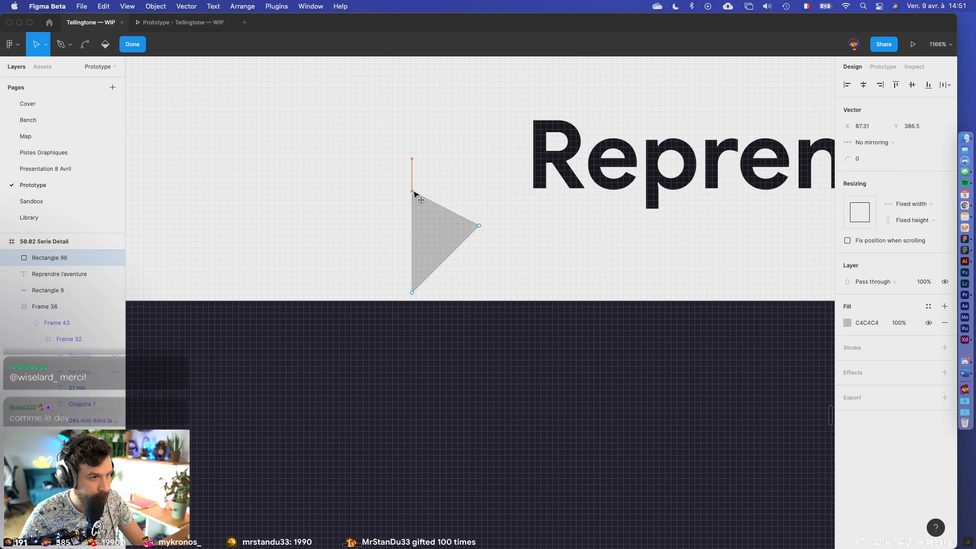
{"action": "left_click", "coordinate": [424, 213]}
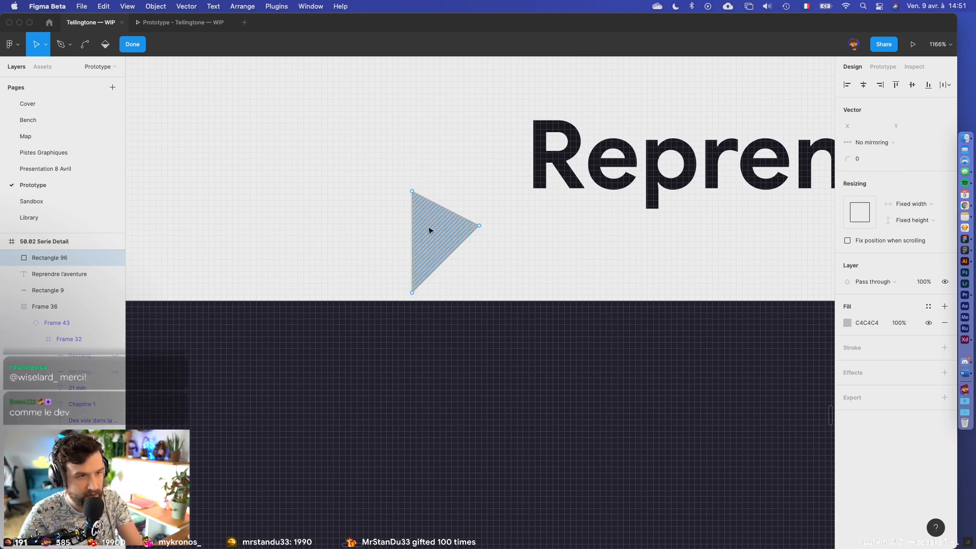
{"action": "key", "text": "Escape"}
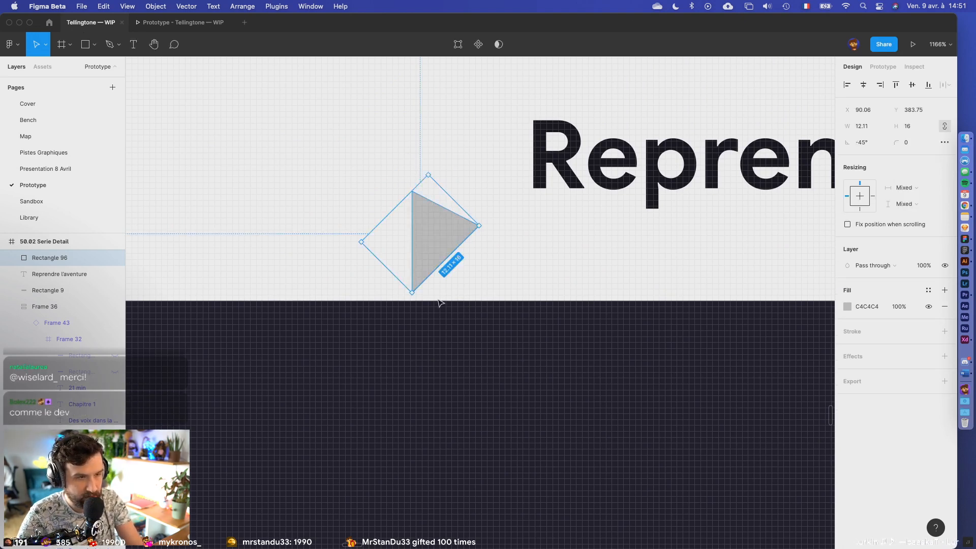
{"action": "key", "text": "Delete"}
- Draw a closed right-pointing triangle, 8 × 14, with the Pen tool on the button at X 72, Y 382
{"action": "left_click", "coordinate": [439, 300]}
{"action": "key", "text": "p"}
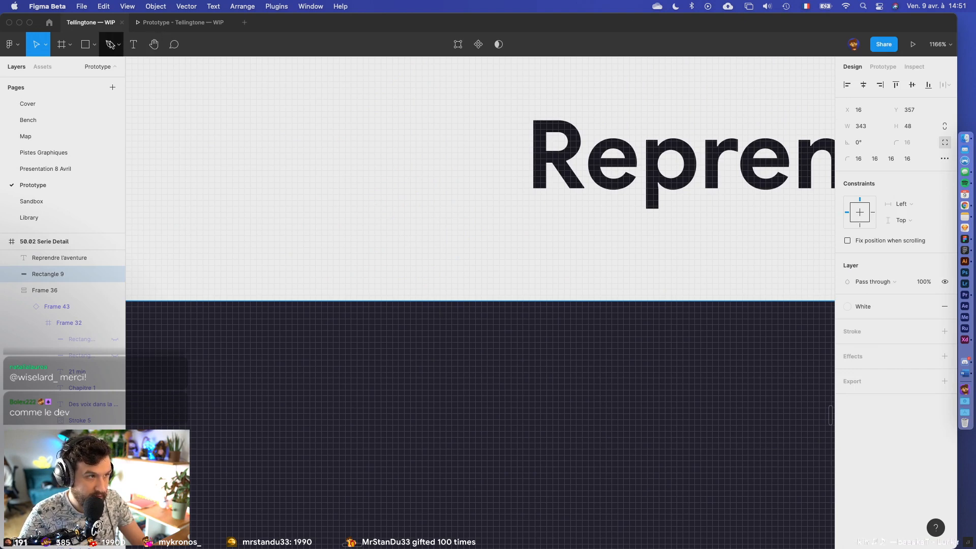
{"action": "scroll", "coordinate": [325, 169], "scroll_direction": "up", "scroll_amount": 3}
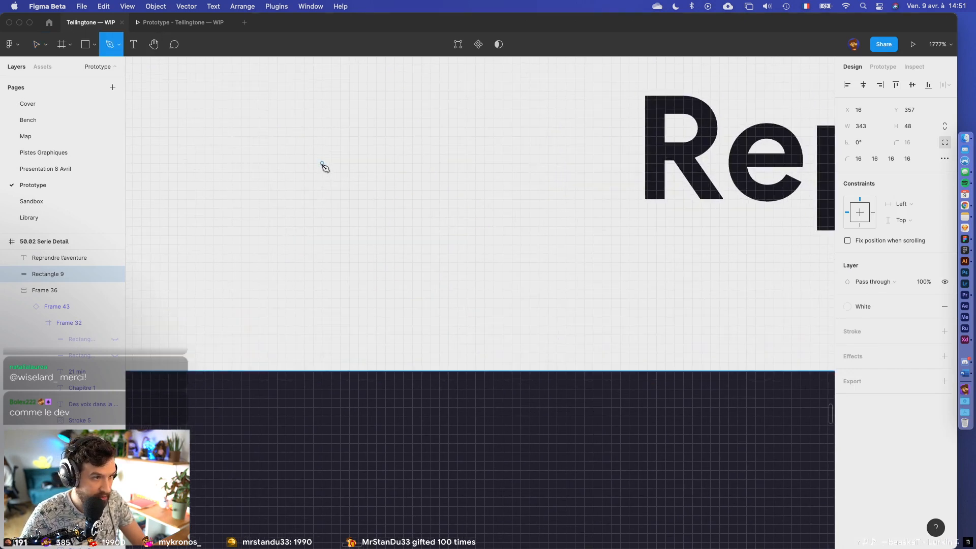
{"action": "left_click", "coordinate": [322, 164]}
{"action": "left_click", "coordinate": [322, 289]}
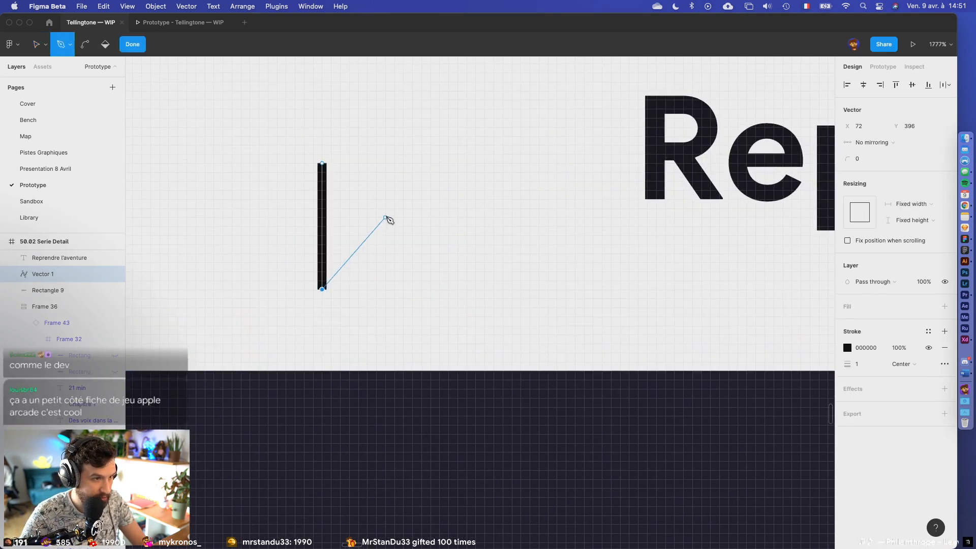
{"action": "left_click", "coordinate": [394, 218]}
{"action": "left_click", "coordinate": [323, 164]}
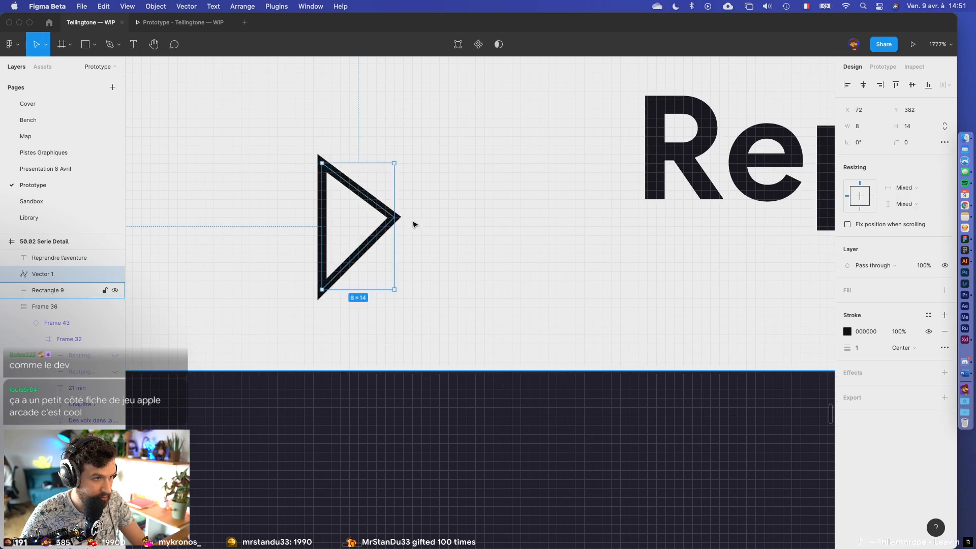
- Move the triangle's tip point to X 83, Y 388.5 to centre and lengthen the play shape
{"action": "key", "text": "v"}
{"action": "left_click_drag", "start_coordinate": [394, 218], "coordinate": [396, 222]}
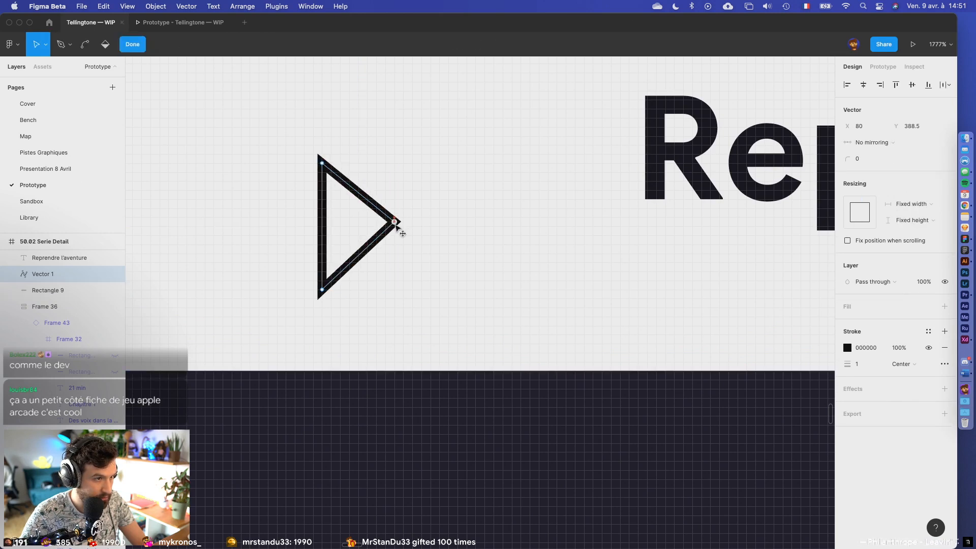
{"action": "scroll", "coordinate": [482, 404], "scroll_direction": "down", "scroll_amount": 3}
{"action": "scroll", "coordinate": [440, 308], "scroll_direction": "up", "scroll_amount": 5}
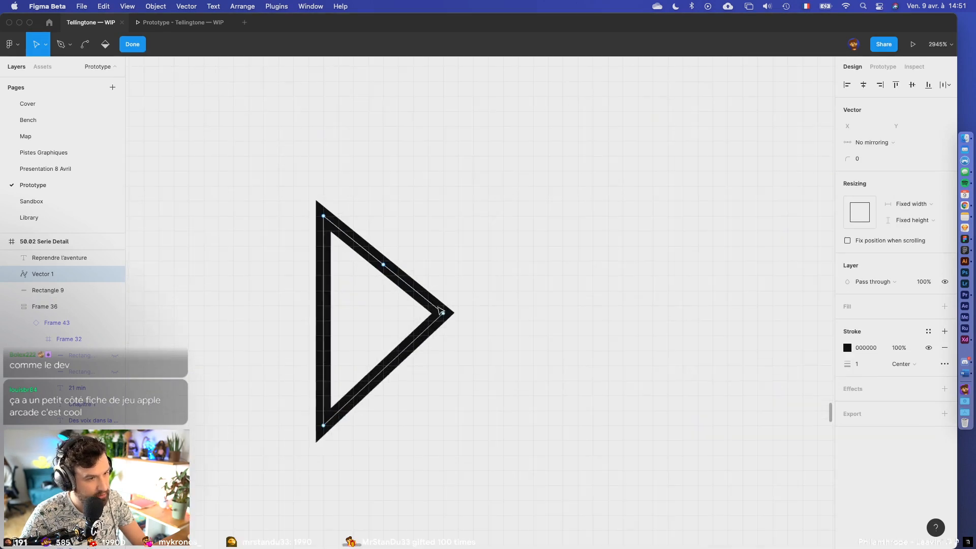
{"action": "left_click_drag", "start_coordinate": [444, 314], "coordinate": [489, 315]}
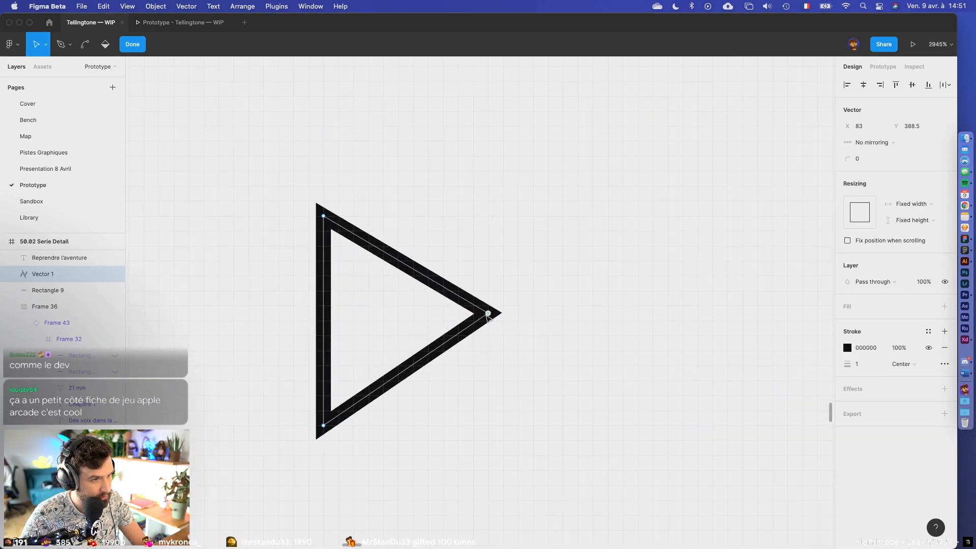
- Remove the play triangle's stroke and fill it with the Darker Blue color style
{"action": "left_click", "coordinate": [944, 348]}
{"action": "left_click", "coordinate": [945, 307]}
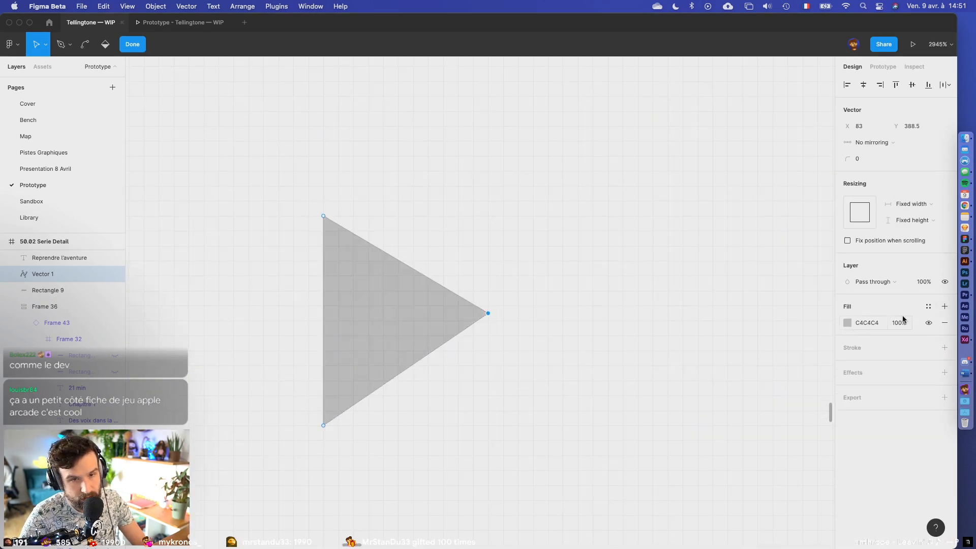
{"action": "left_click", "coordinate": [928, 307]}
{"action": "left_click", "coordinate": [872, 368]}
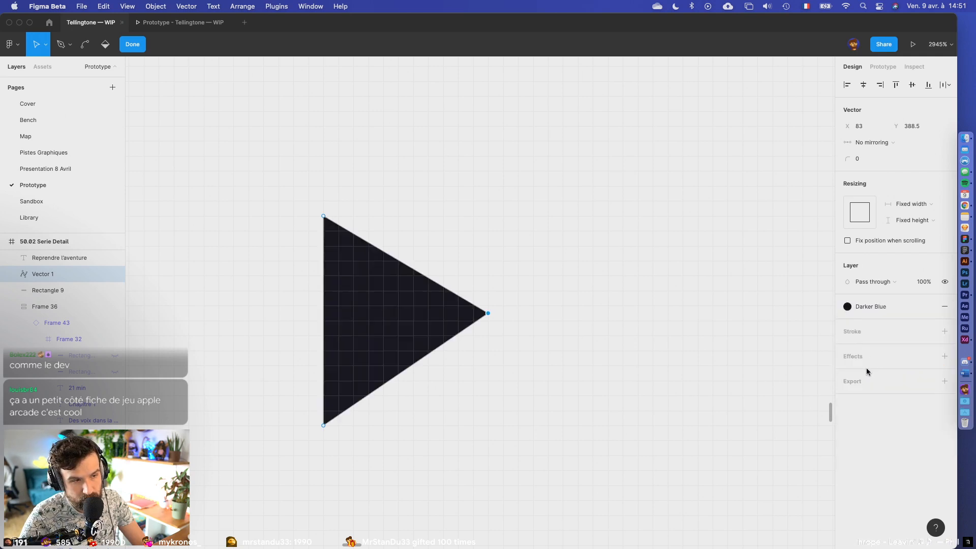
{"action": "scroll", "coordinate": [606, 332], "scroll_direction": "down", "scroll_amount": 5}
{"action": "left_click_drag", "start_coordinate": [632, 505], "coordinate": [552, 495]}
{"action": "key", "text": "Escape"}
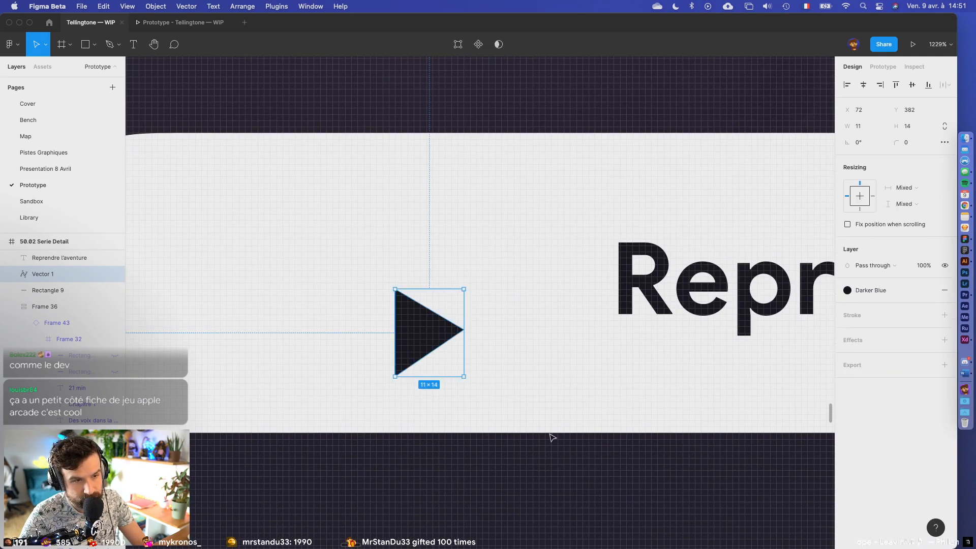
- Compare the color style of the play triangle with that of the Reprendre l'aventure label
{"action": "left_click", "coordinate": [720, 277], "text": "shift"}
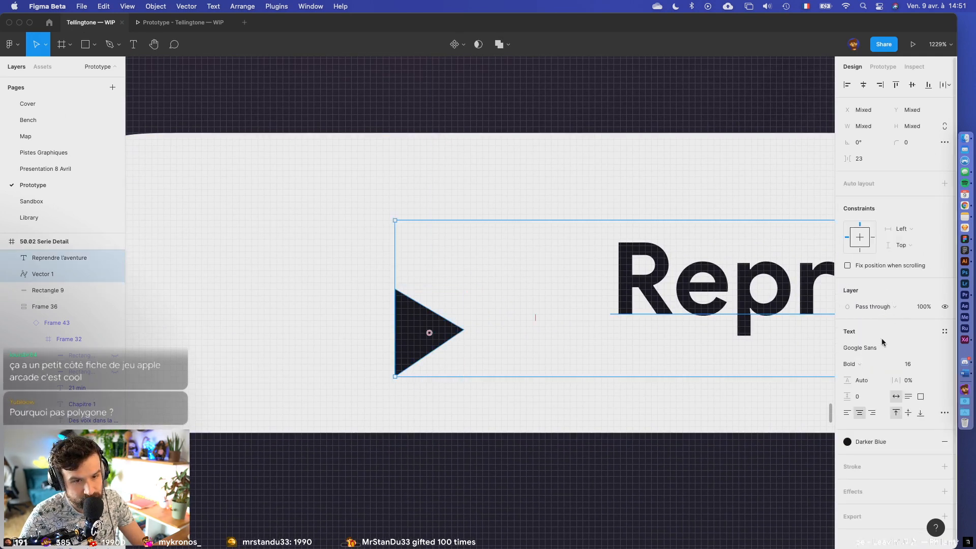
{"action": "left_click", "coordinate": [868, 442]}
{"action": "left_click", "coordinate": [868, 442]}
{"action": "left_click", "coordinate": [736, 481]}
- Move the play triangle to X 75, Y 376 beside the button label and slightly enlarge it about its centre
{"action": "scroll", "coordinate": [735, 481], "scroll_direction": "down", "scroll_amount": 3}
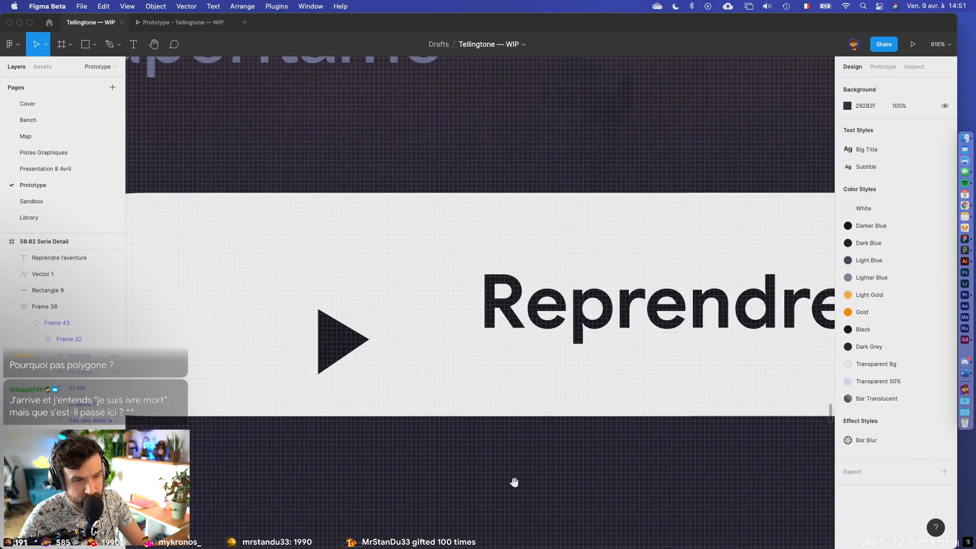
{"action": "left_click", "coordinate": [343, 336]}
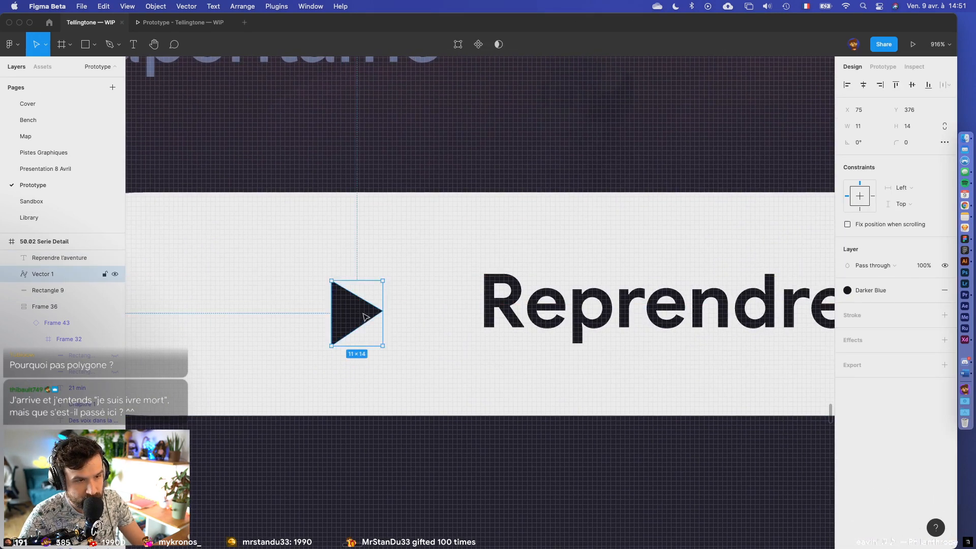
{"action": "scroll", "coordinate": [361, 315], "scroll_direction": "down", "scroll_amount": 10}
{"action": "left_click", "coordinate": [529, 453]}
{"action": "left_click_drag", "start_coordinate": [424, 403], "coordinate": [491, 450]}
{"action": "scroll", "coordinate": [475, 437], "scroll_direction": "up", "scroll_amount": 3}
{"action": "scroll", "coordinate": [444, 362], "scroll_direction": "up", "scroll_amount": 10}
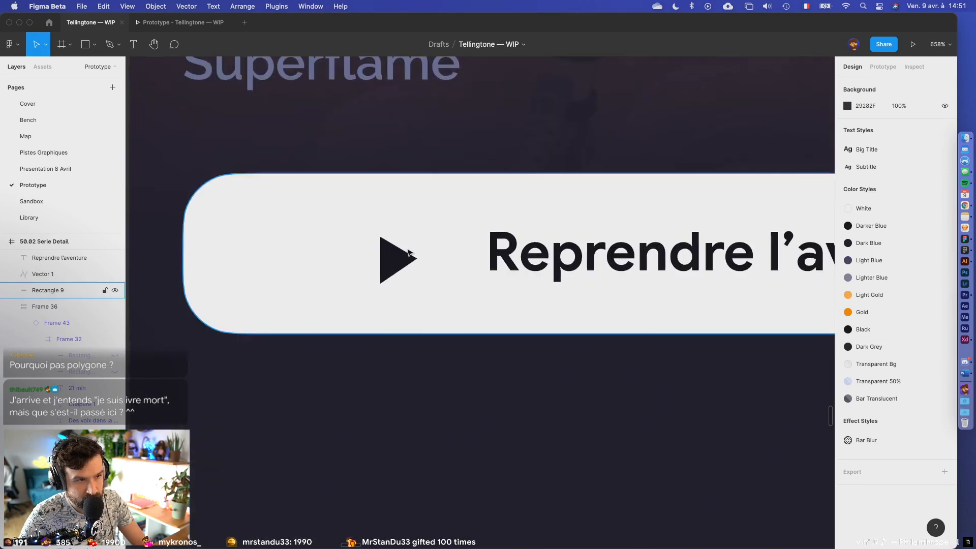
{"action": "left_click", "coordinate": [387, 269]}
{"action": "left_click_drag", "start_coordinate": [428, 221], "coordinate": [434, 215]}
- Round the play triangle's tip by giving its point short, nearly equal vertical Bezier handles above and below
{"action": "double_click", "coordinate": [403, 251]}
{"action": "scroll", "coordinate": [435, 269], "scroll_direction": "up", "scroll_amount": 5}
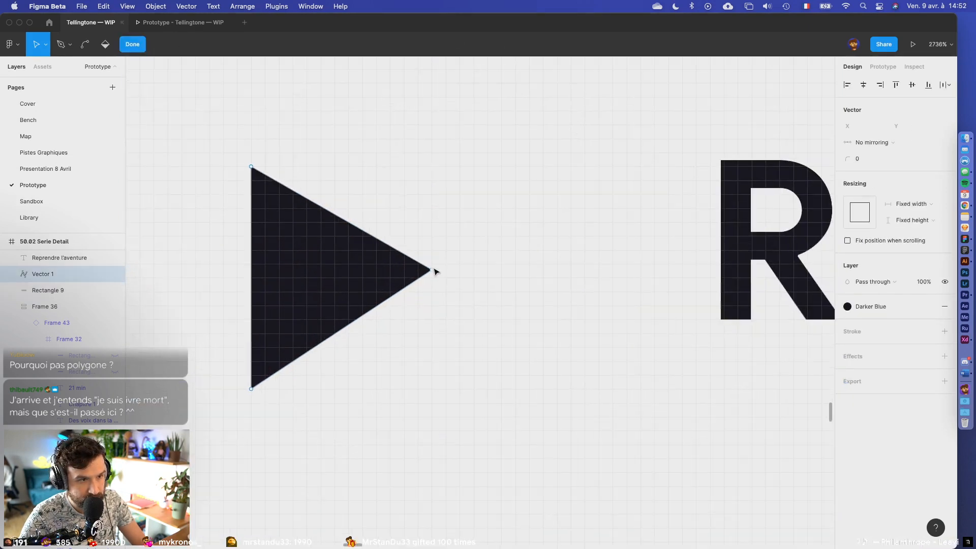
{"action": "key", "text": "p"}
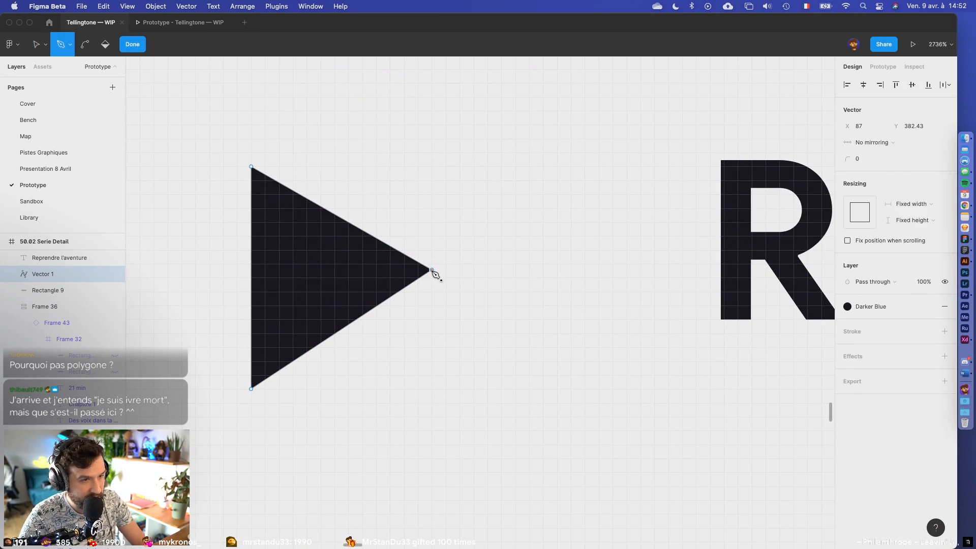
{"action": "mouse_move", "coordinate": [431, 270]}
{"action": "left_mouse_down"}
{"action": "mouse_move", "coordinate": [427, 191]}
{"action": "mouse_move", "coordinate": [433, 251]}
{"action": "left_mouse_up"}
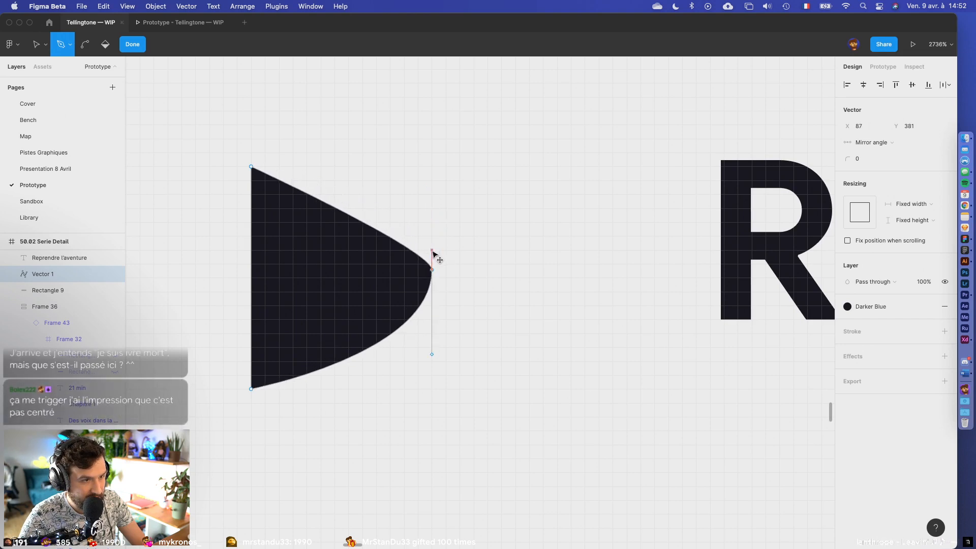
{"action": "left_click_drag", "start_coordinate": [431, 354], "coordinate": [439, 355]}
{"action": "left_click_drag", "start_coordinate": [432, 250], "coordinate": [433, 251]}
{"action": "left_click_drag", "start_coordinate": [433, 356], "coordinate": [438, 294]}
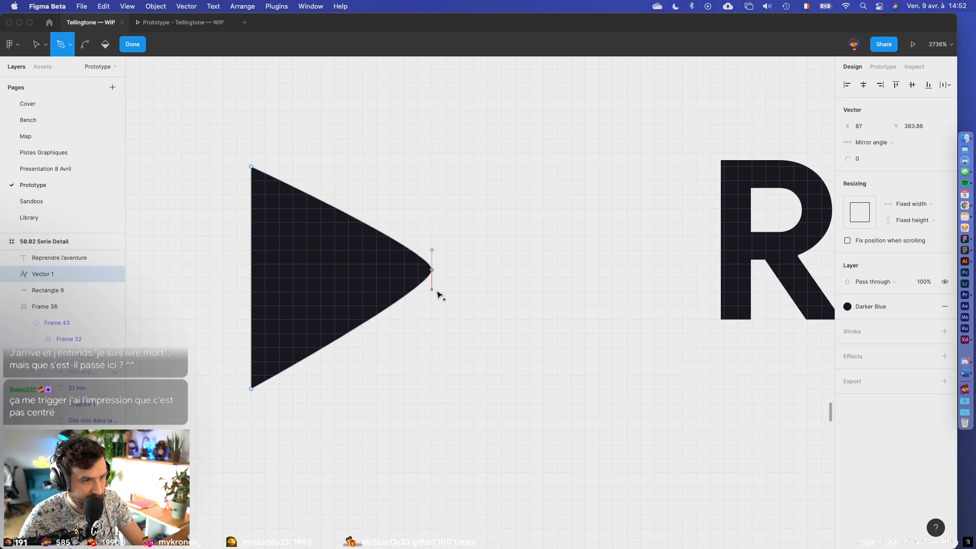
- Round the two corners at the play triangle's flat side with short diagonal Bezier handles and finish editing the shape
{"action": "left_click", "coordinate": [252, 167], "text": "alt"}
{"action": "key", "text": "super+z"}
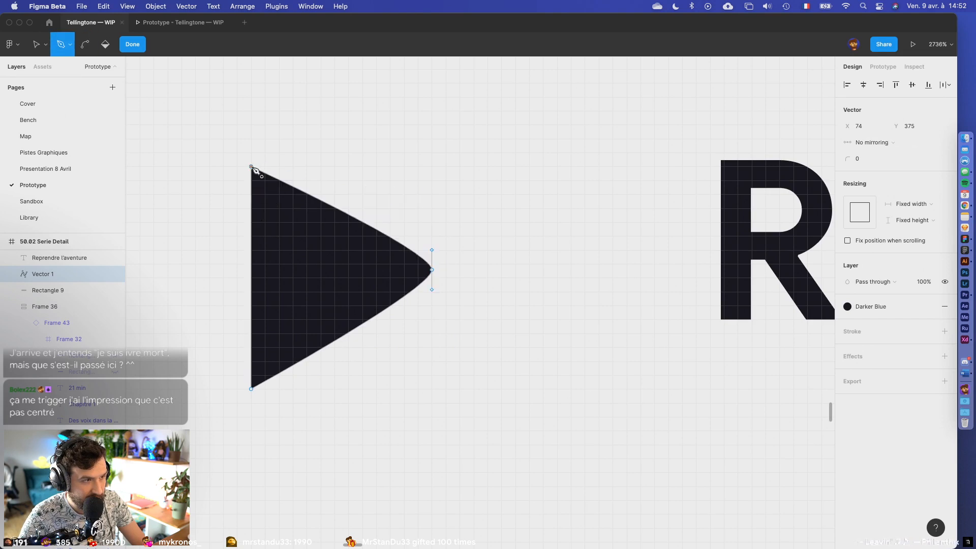
{"action": "mouse_move", "coordinate": [252, 167]}
{"action": "left_mouse_down"}
{"action": "mouse_move", "coordinate": [331, 131]}
{"action": "mouse_move", "coordinate": [264, 172]}
{"action": "left_mouse_up"}
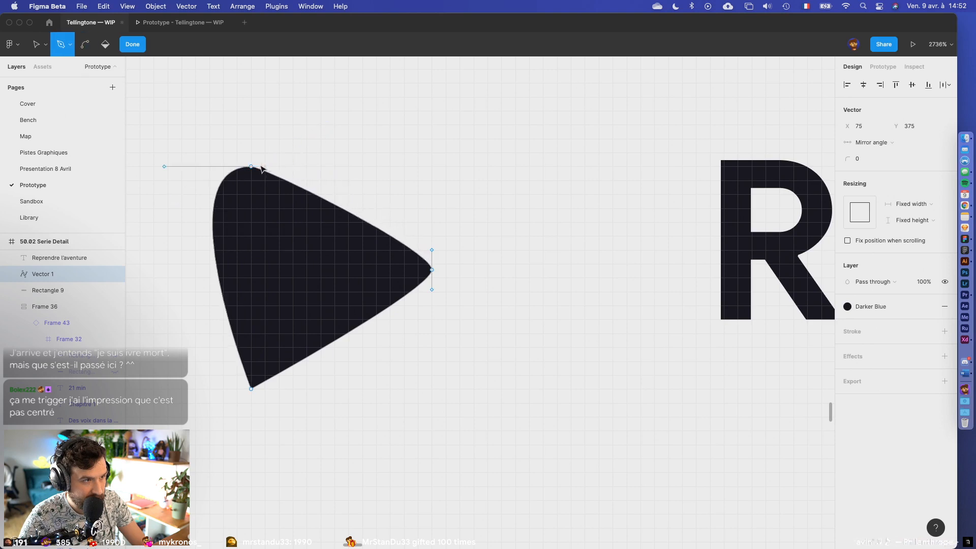
{"action": "left_click_drag", "start_coordinate": [169, 173], "coordinate": [249, 176]}
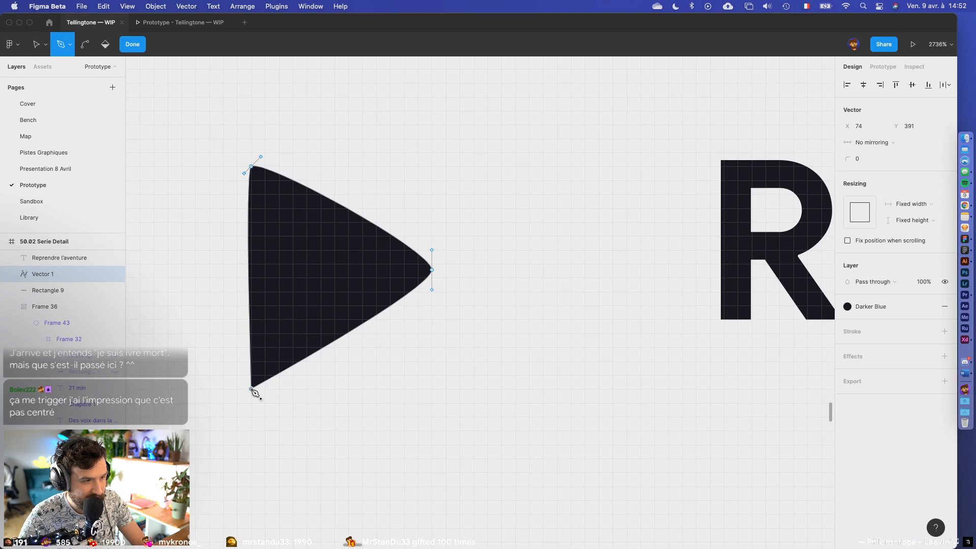
{"action": "mouse_move", "coordinate": [252, 389]}
{"action": "left_mouse_down"}
{"action": "mouse_move", "coordinate": [200, 350]}
{"action": "mouse_move", "coordinate": [267, 387]}
{"action": "mouse_move", "coordinate": [244, 381]}
{"action": "mouse_move", "coordinate": [321, 452]}
{"action": "mouse_move", "coordinate": [263, 403]}
{"action": "left_mouse_up"}
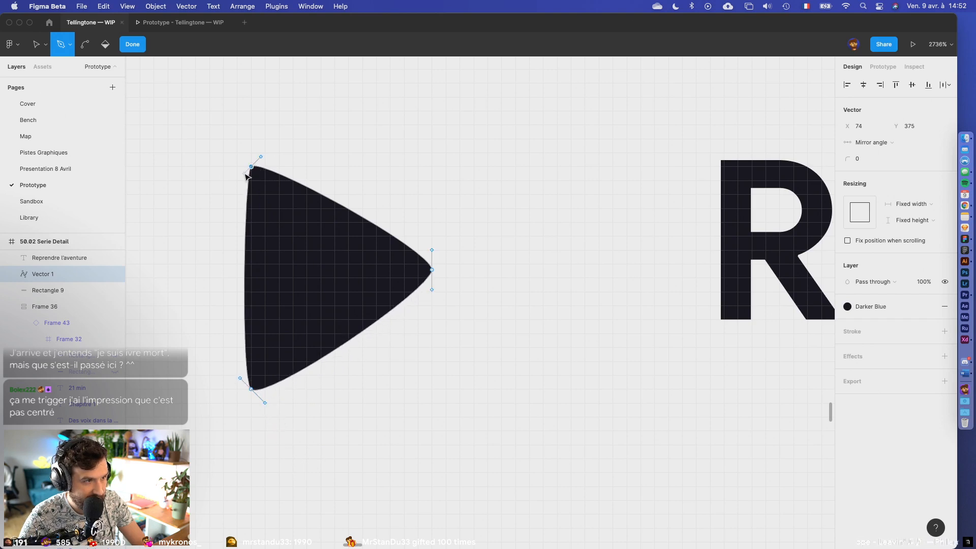
{"action": "left_click_drag", "start_coordinate": [245, 175], "coordinate": [266, 154]}
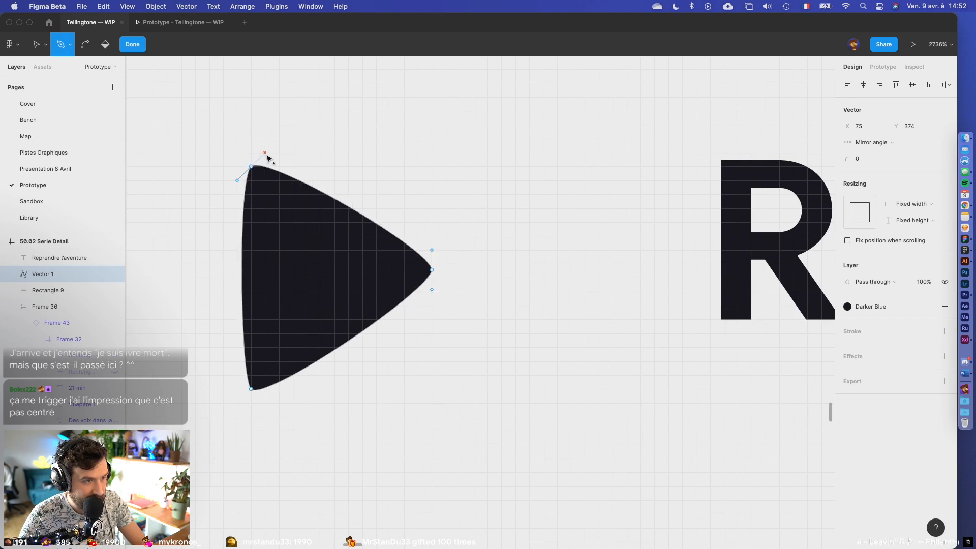
{"action": "key", "text": "Escape"}
{"action": "scroll", "coordinate": [536, 348], "scroll_direction": "down", "scroll_amount": 8}
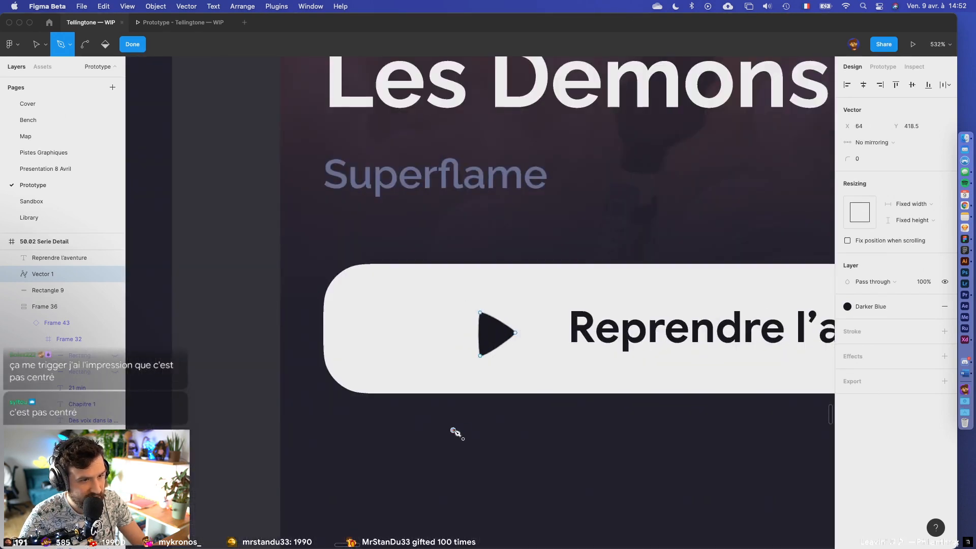
{"action": "key", "text": "Escape"}
{"action": "key", "text": "Escape"}
- Move the play triangle to X 85, Y 375, closer to the Reprendre l'aventure label
{"action": "scroll", "coordinate": [499, 399], "scroll_direction": "down", "scroll_amount": 10}
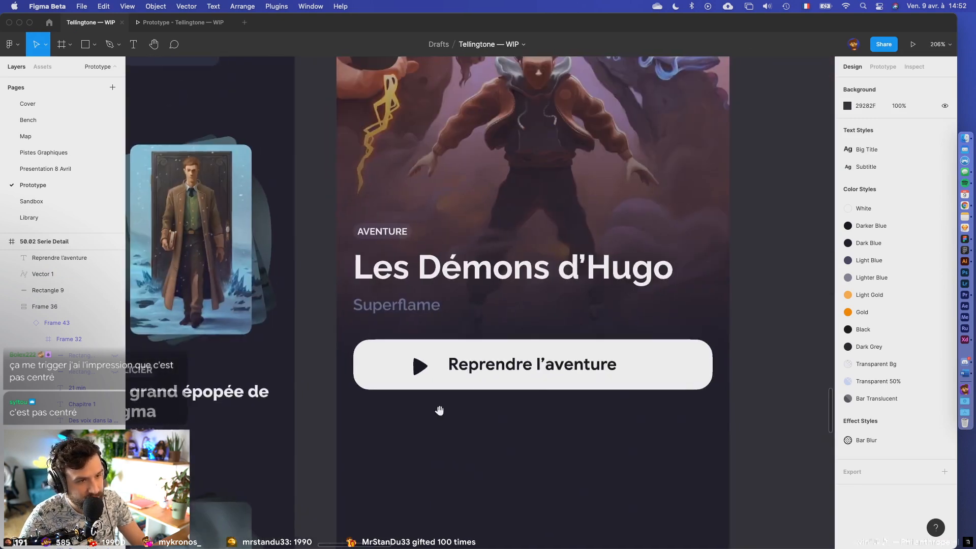
{"action": "left_click_drag", "start_coordinate": [440, 411], "coordinate": [423, 413]}
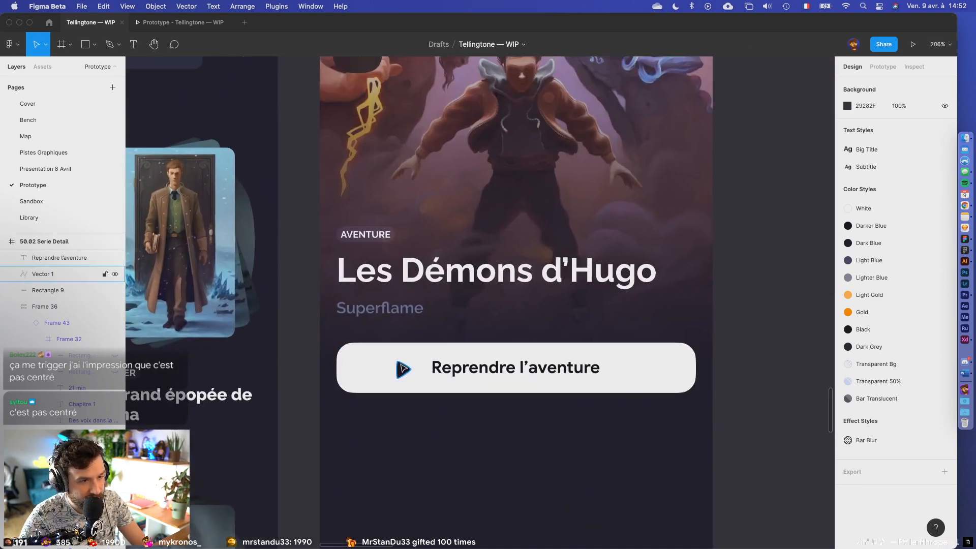
{"action": "left_click_drag", "start_coordinate": [404, 369], "coordinate": [416, 369]}
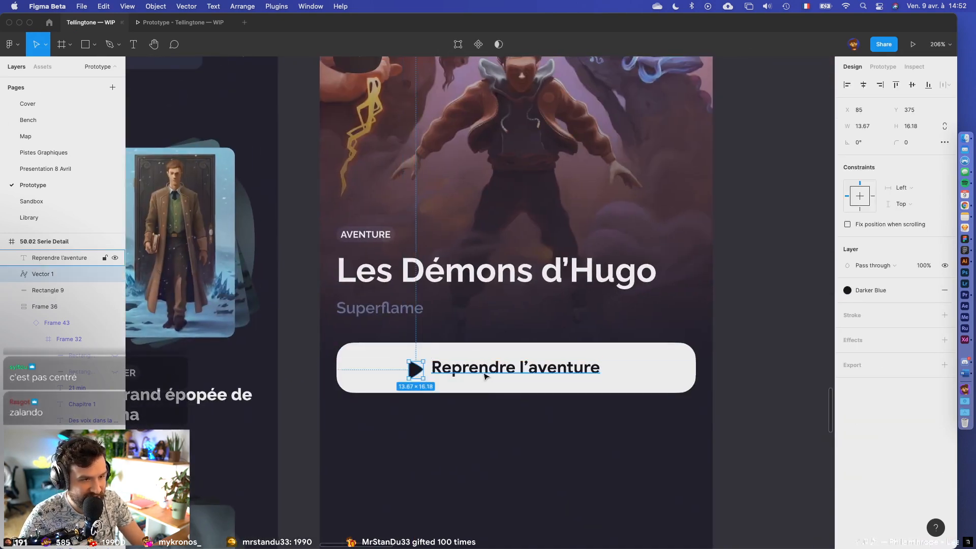
- Group the play triangle with the Reprendre l'aventure label and centre the group horizontally on the button rectangle
{"action": "left_click", "coordinate": [473, 372], "text": "shift"}
{"action": "key", "text": "super+g"}
{"action": "left_click", "coordinate": [637, 370], "text": "shift"}
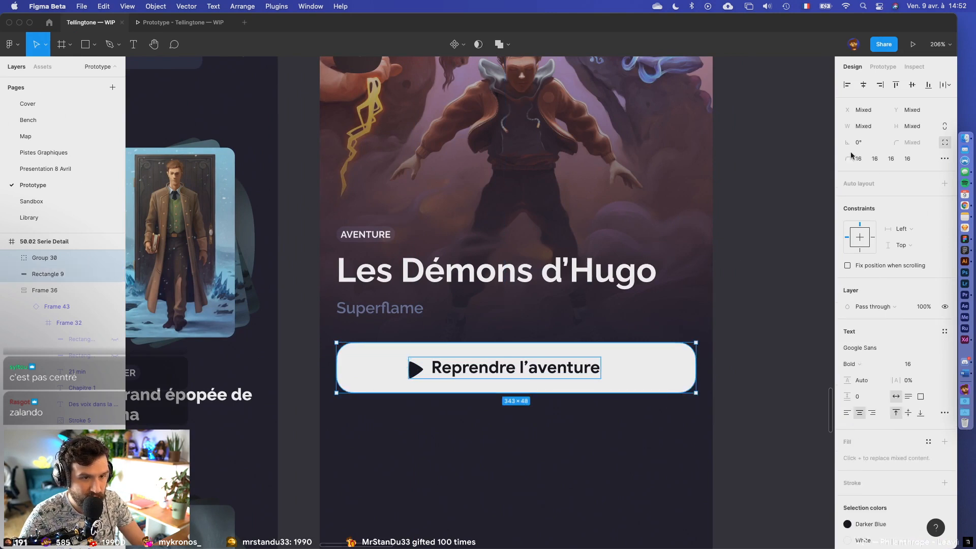
{"action": "left_click", "coordinate": [863, 85]}
{"action": "left_click", "coordinate": [542, 410]}
- Check the label's spacing inside the button, ungroup the label and play triangle, and select the triangle alone
{"action": "left_click", "coordinate": [513, 372], "text": "super"}
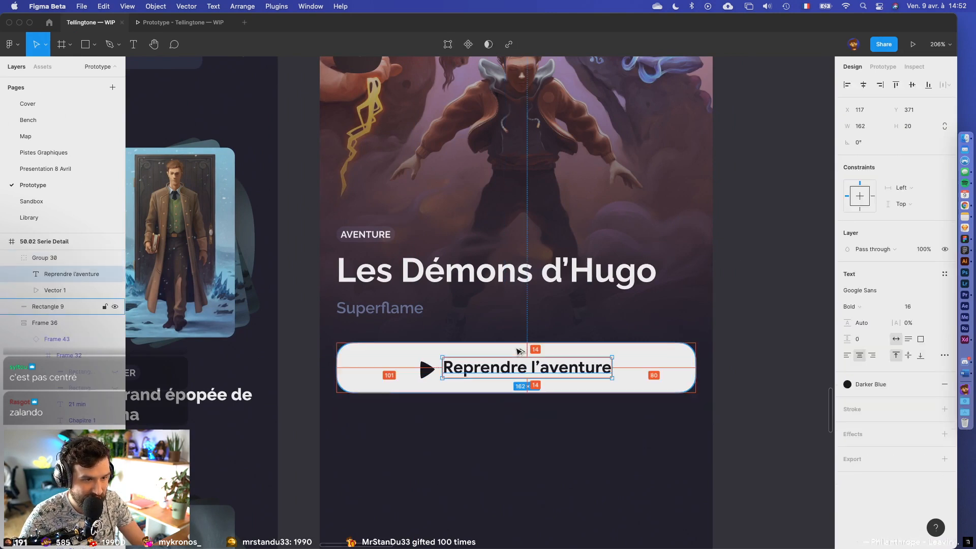
{"action": "left_click", "coordinate": [430, 354]}
{"action": "left_click", "coordinate": [426, 368]}
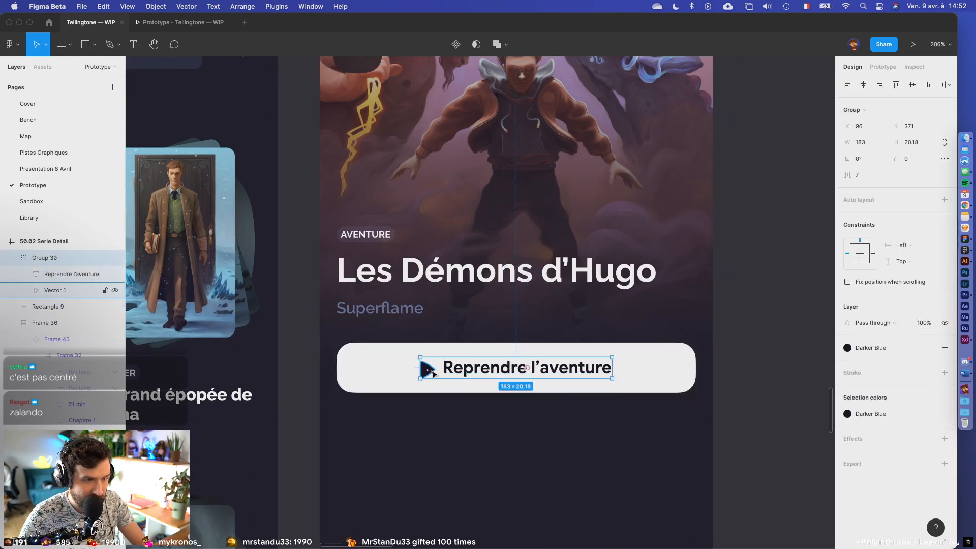
{"action": "key", "text": "shift+super+g"}
{"action": "left_click", "coordinate": [427, 369]}
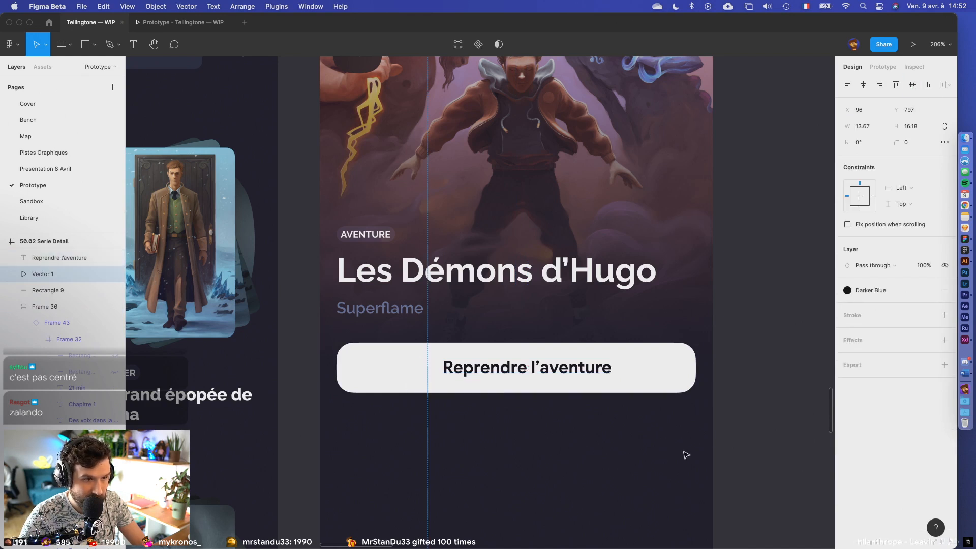
- Align the play icon vertically with the white button and nudge the "Reprendre l'aventure" label to the right, away from the icon
{"action": "left_click", "coordinate": [465, 350], "text": "shift"}
{"action": "left_click", "coordinate": [913, 85]}
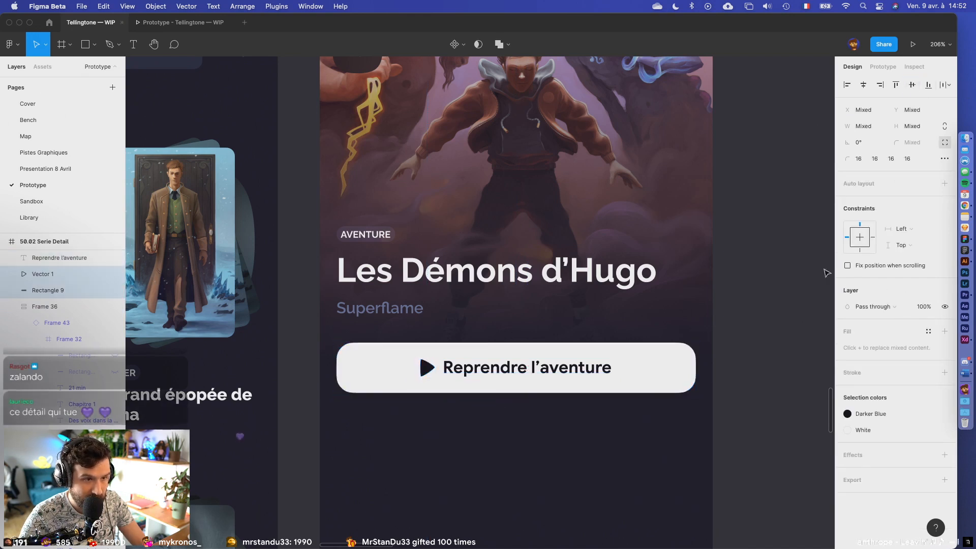
{"action": "left_click", "coordinate": [767, 300]}
{"action": "left_click", "coordinate": [427, 368]}
{"action": "left_click", "coordinate": [474, 369]}
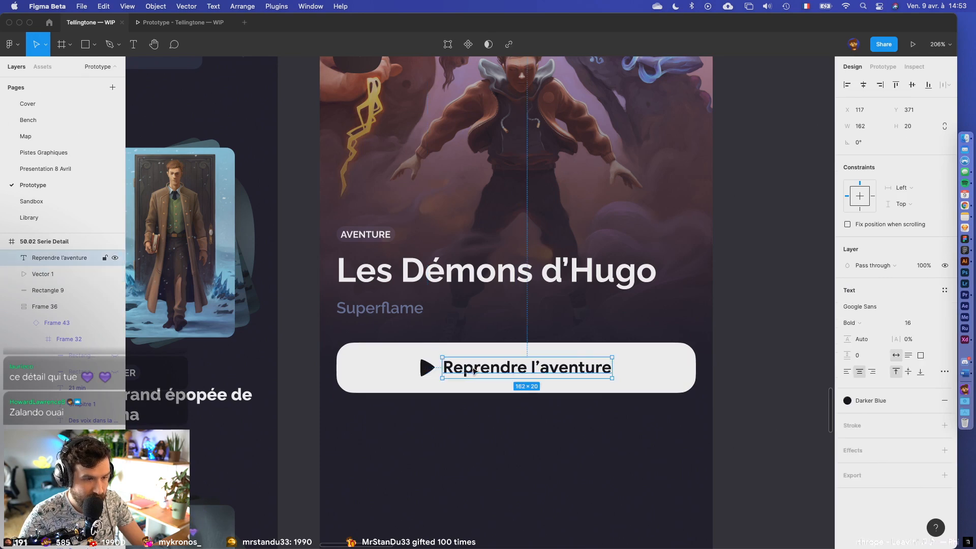
{"action": "key", "text": "shift+Right"}
{"action": "left_click", "coordinate": [468, 461]}
- Resize the button's play icon to 12 × 14 and shift it one pixel right to X 98
{"action": "scroll", "coordinate": [469, 463], "scroll_direction": "down", "scroll_amount": 3}
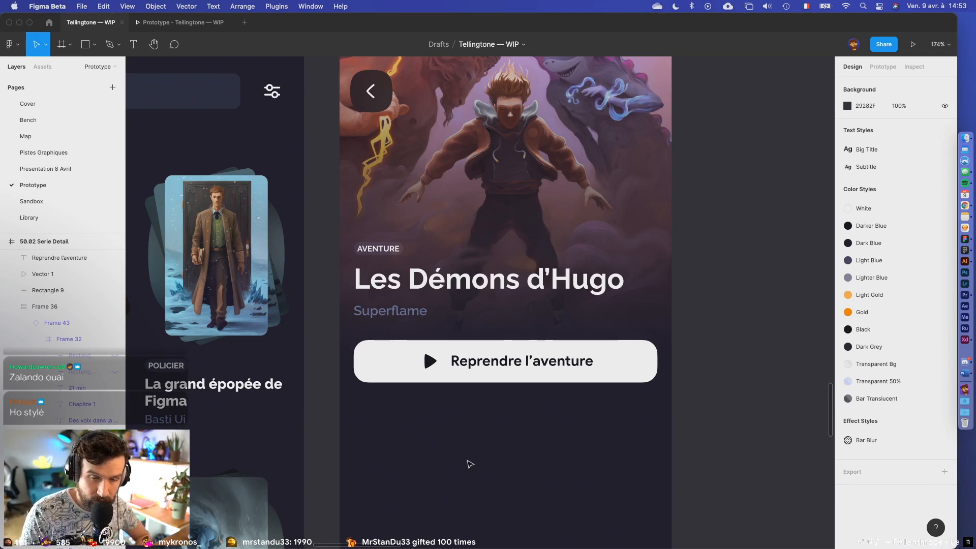
{"action": "scroll", "coordinate": [468, 463], "scroll_direction": "up", "scroll_amount": 10}
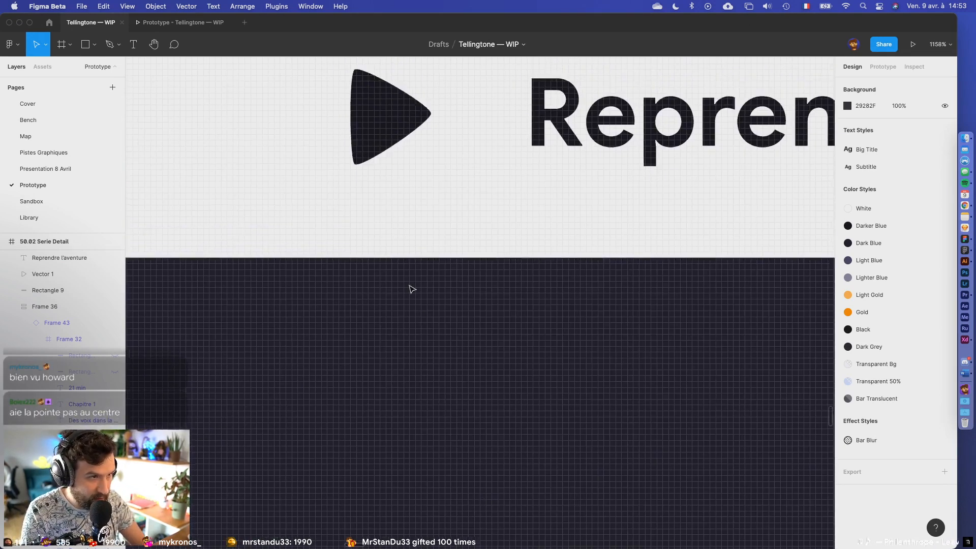
{"action": "left_click", "coordinate": [422, 193]}
{"action": "left_click", "coordinate": [421, 193]}
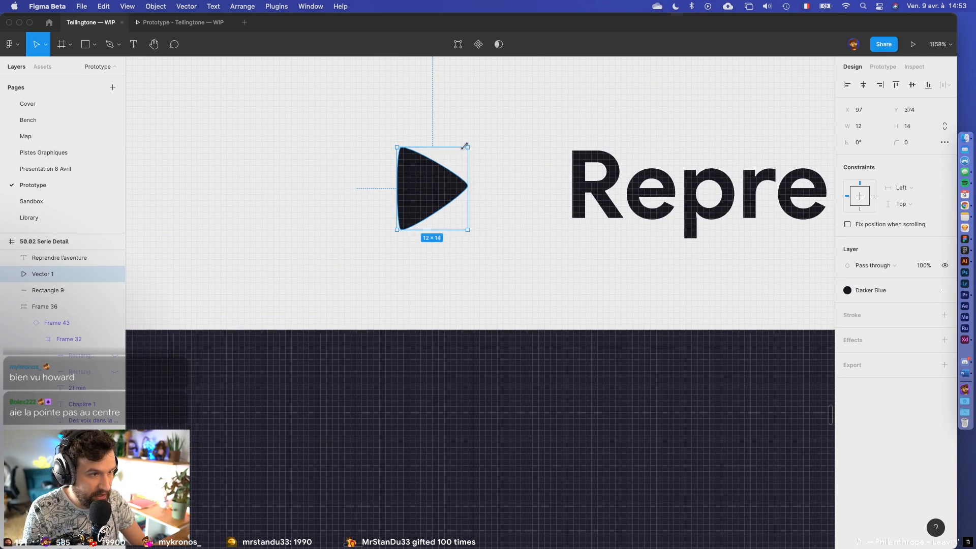
{"action": "scroll", "coordinate": [464, 145], "scroll_direction": "down", "scroll_amount": 2}
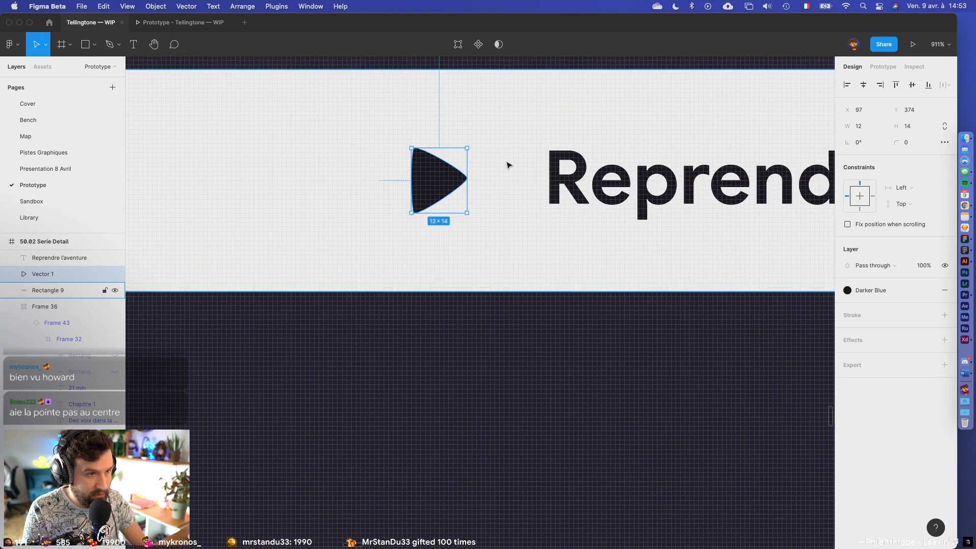
{"action": "key", "text": "Right"}
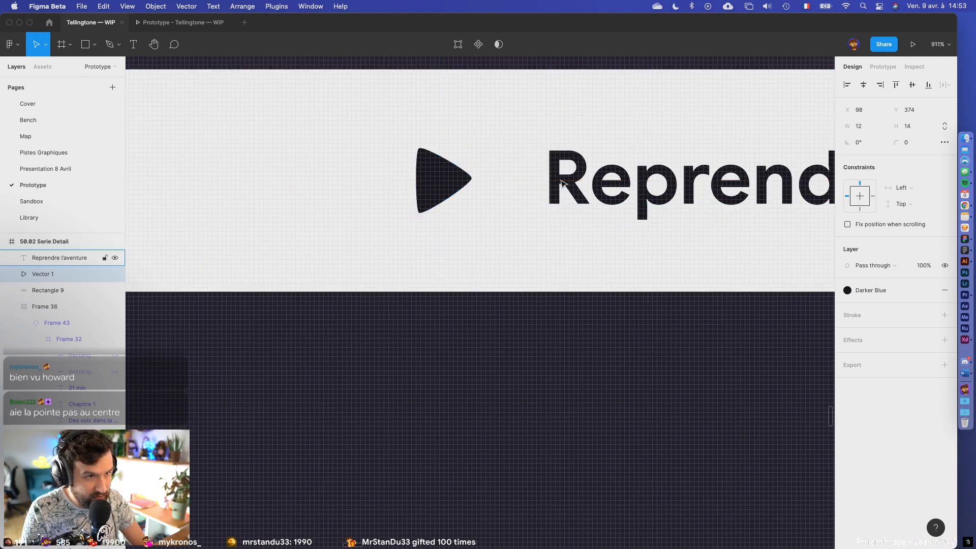
{"action": "scroll", "coordinate": [554, 264], "scroll_direction": "down", "scroll_amount": 10}
{"action": "key", "text": "Escape"}
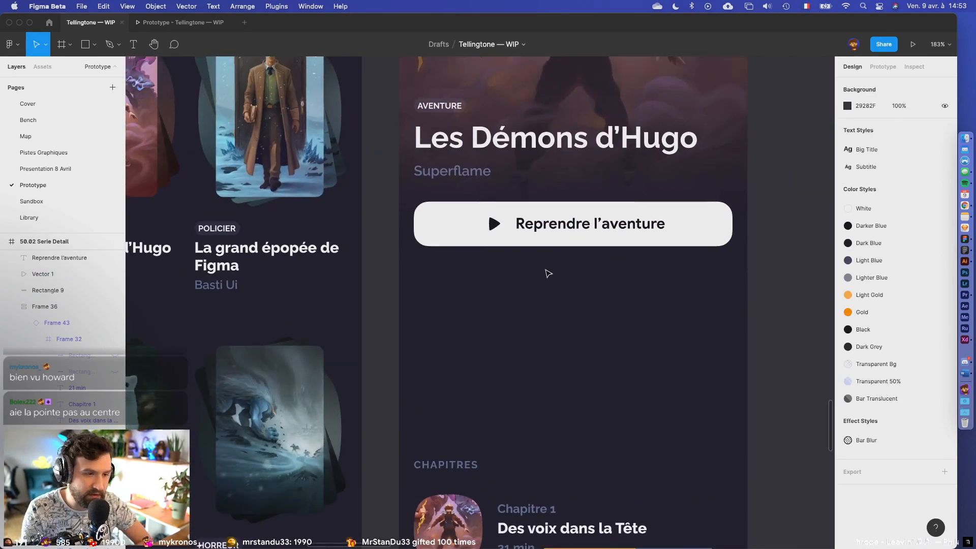
- Copy the COVER image from the 50.02 Serie Detail screen and paste it into the 20.02 Search Results screen
{"action": "scroll", "coordinate": [548, 273], "scroll_direction": "down", "scroll_amount": 6}
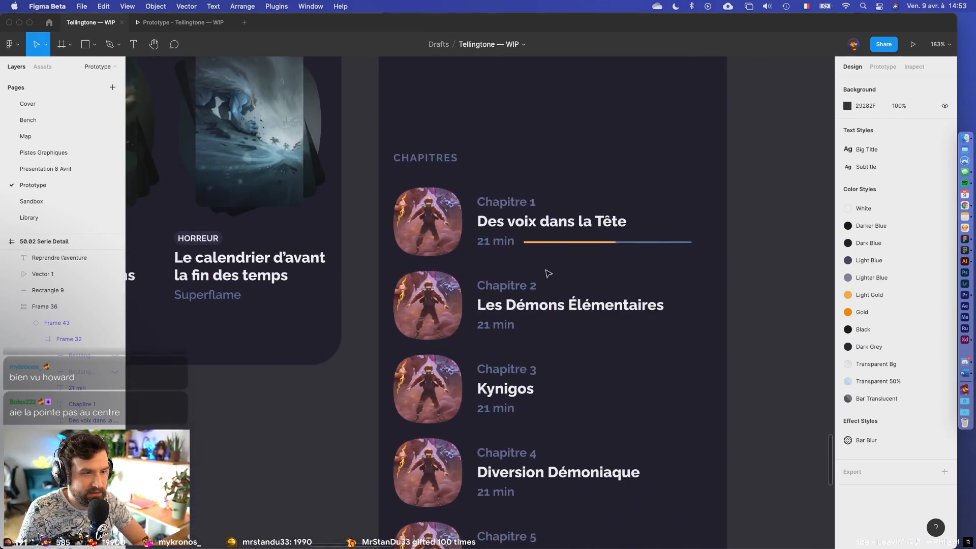
{"action": "scroll", "coordinate": [548, 274], "scroll_direction": "down", "scroll_amount": 3}
{"action": "scroll", "coordinate": [547, 274], "scroll_direction": "up", "scroll_amount": 8}
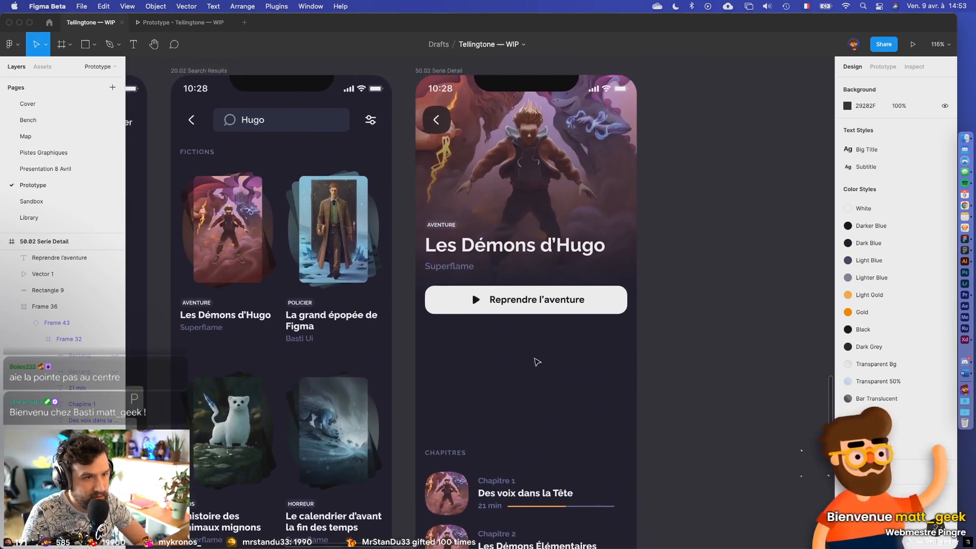
{"action": "scroll", "coordinate": [529, 368], "scroll_direction": "left", "scroll_amount": 2}
{"action": "left_click", "coordinate": [525, 122]}
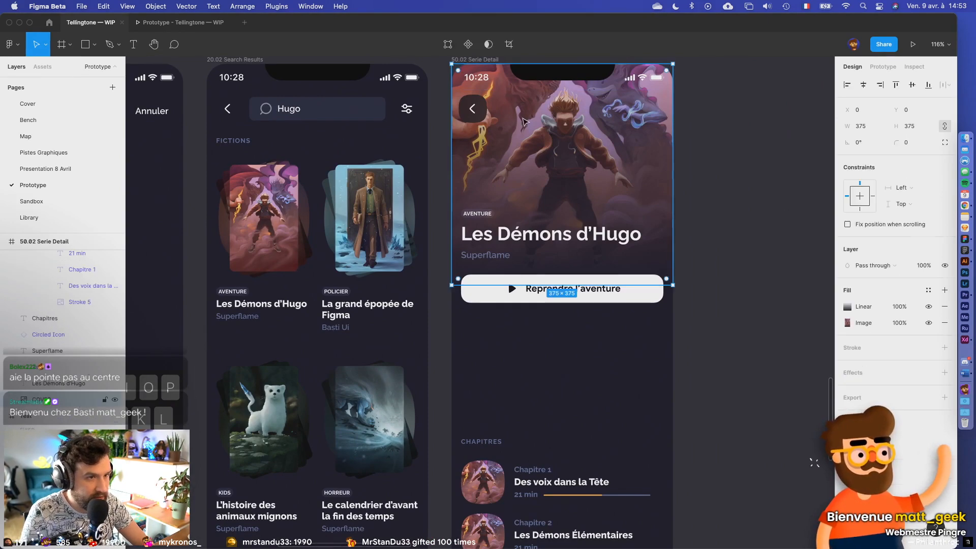
{"action": "left_click", "coordinate": [255, 196]}
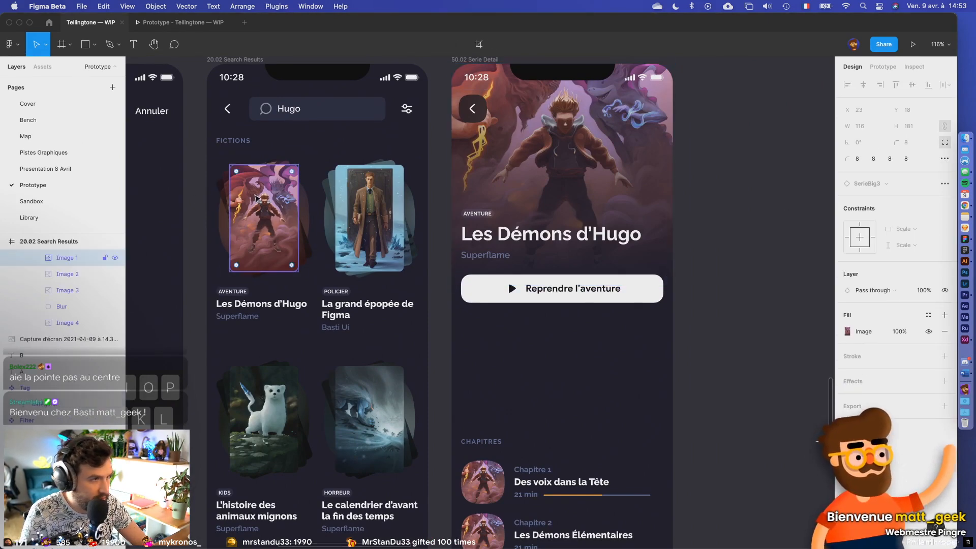
{"action": "scroll", "coordinate": [256, 195], "scroll_direction": "left", "scroll_amount": 5}
{"action": "scroll", "coordinate": [38, 291], "scroll_direction": "up", "scroll_amount": 3}
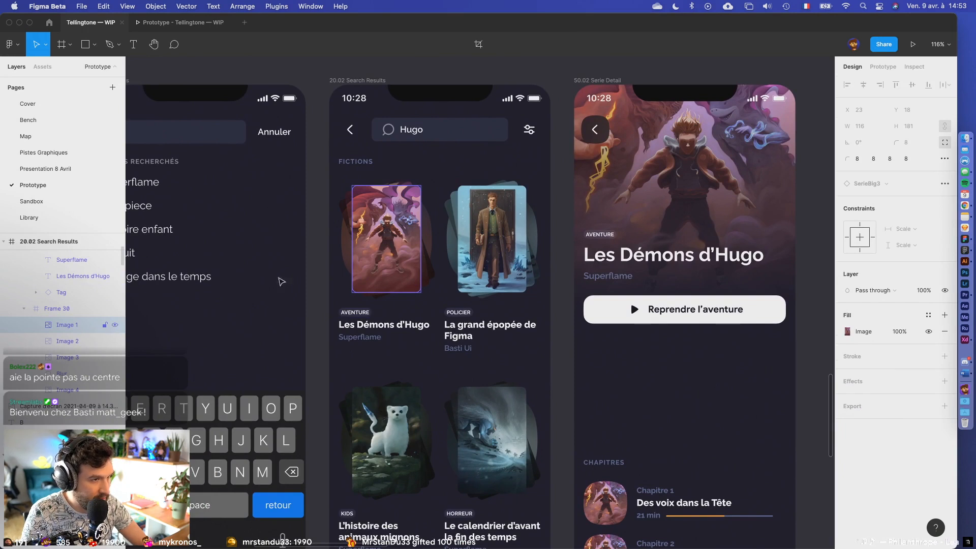
{"action": "key", "text": "super+v"}
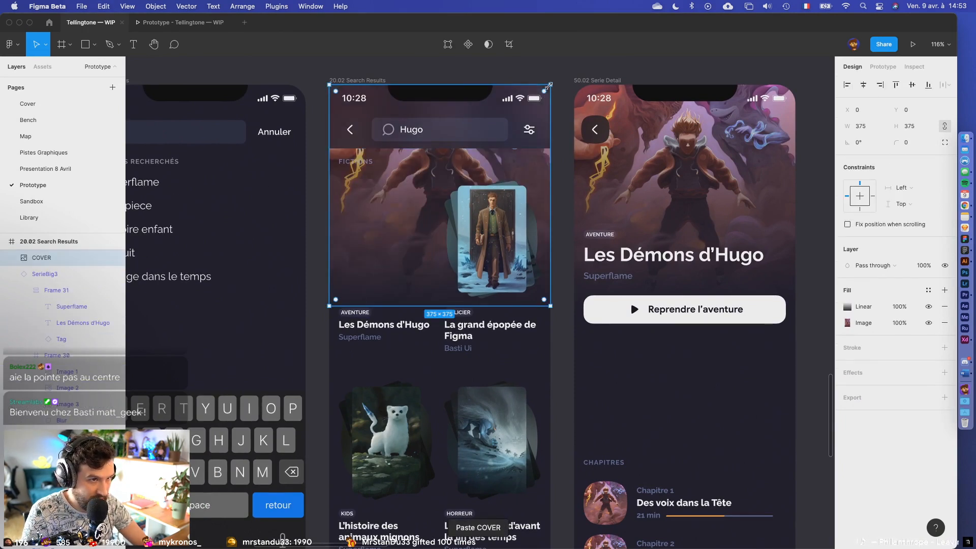
- Resize the pasted cover to 116 × 181 so it sits exactly over the "Les Démons d'Hugo" thumbnail at X 39, Y 171
{"action": "left_click_drag", "start_coordinate": [549, 85], "coordinate": [420, 186]}
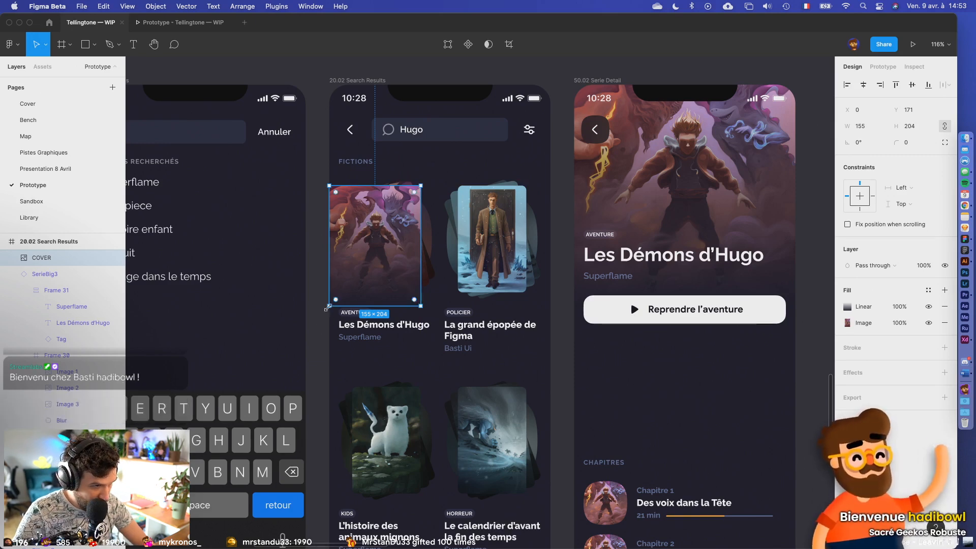
{"action": "left_click_drag", "start_coordinate": [324, 309], "coordinate": [352, 291]}
{"action": "scroll", "coordinate": [374, 292], "scroll_direction": "up", "scroll_amount": 6}
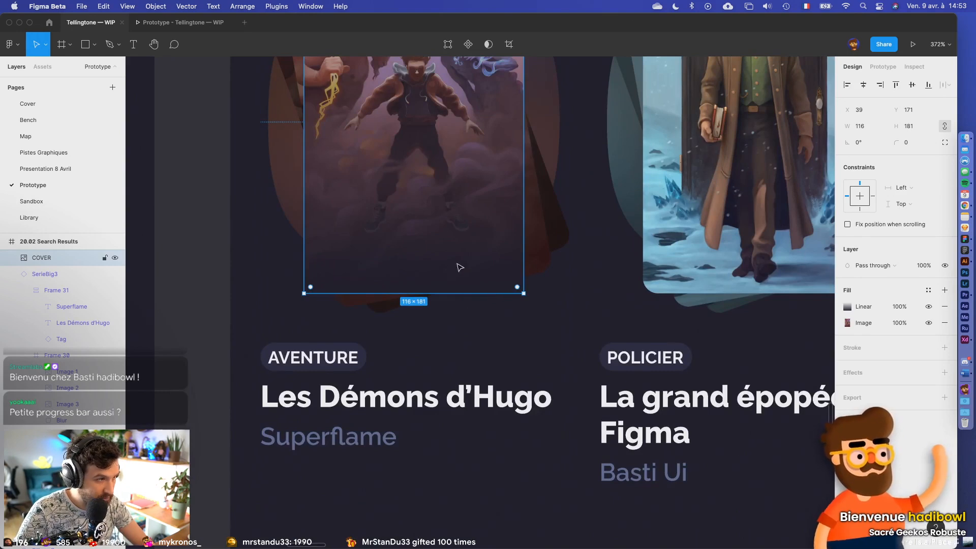
{"action": "scroll", "coordinate": [458, 268], "scroll_direction": "down", "scroll_amount": 5}
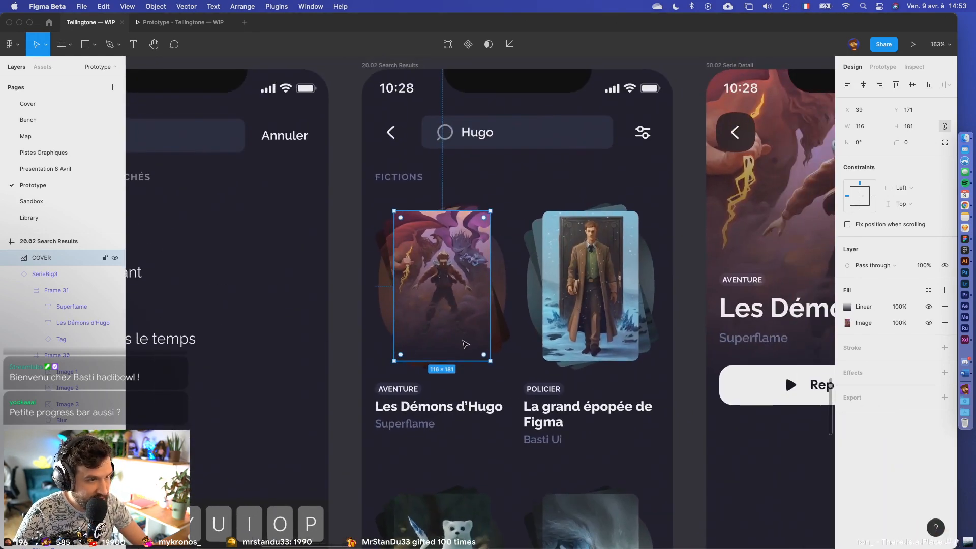
- Hide the linear gradient fill of the pasted cover and set its corner radius to 4
{"action": "left_click", "coordinate": [11, 274]}
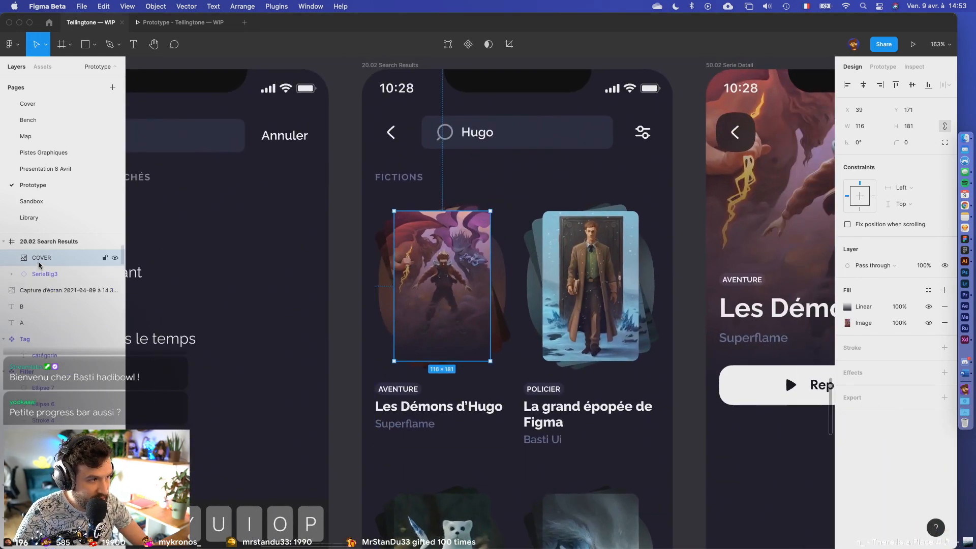
{"action": "mouse_move", "coordinate": [39, 262]}
{"action": "left_mouse_down"}
{"action": "mouse_move", "coordinate": [39, 283]}
{"action": "mouse_move", "coordinate": [49, 265]}
{"action": "left_mouse_up"}
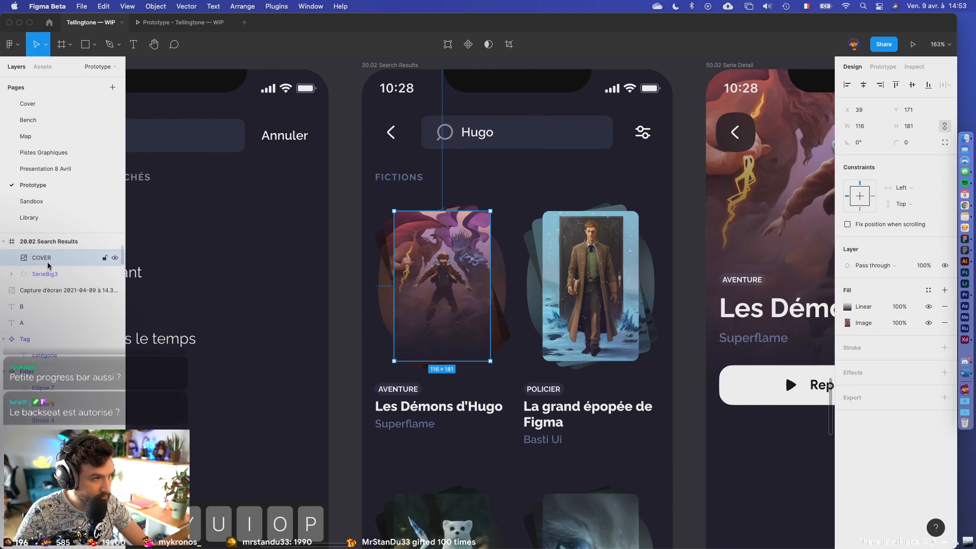
{"action": "left_click", "coordinate": [928, 307]}
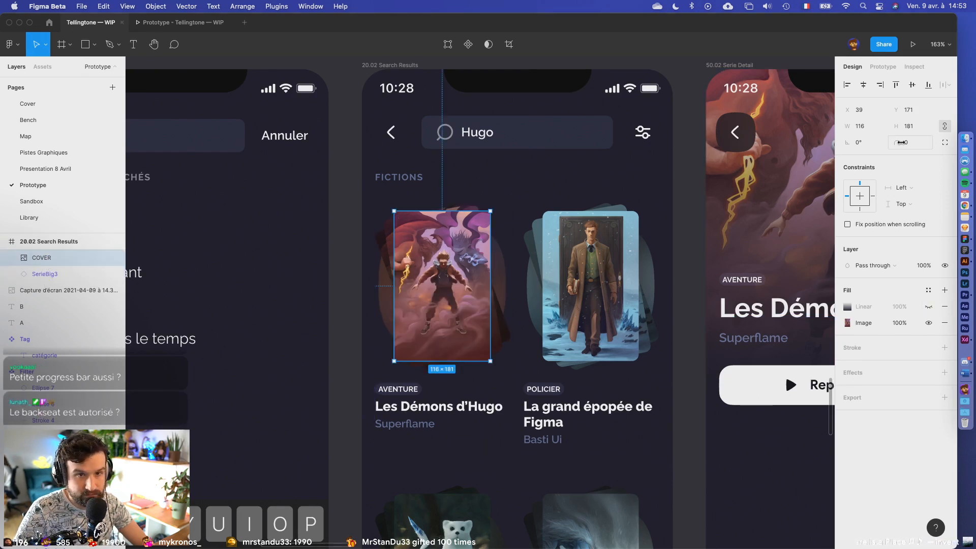
{"action": "type", "text": "4"}
{"action": "key", "text": "Return"}
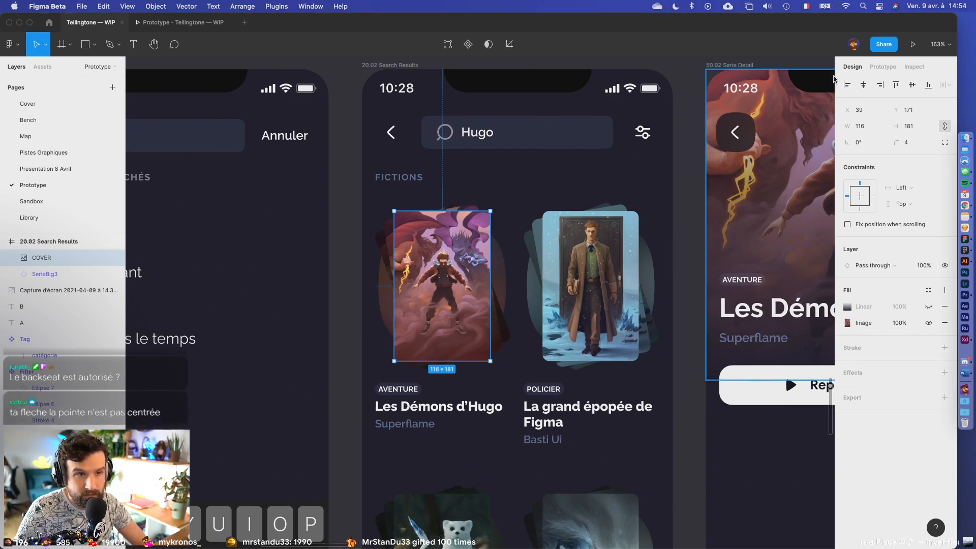
- Link the "Les Démons d'Hugo" card to the 50.02 Serie Detail screen with an on-tap, Smart animate, 300ms interaction
{"action": "left_click", "coordinate": [468, 201]}
{"action": "left_click", "coordinate": [882, 67]}
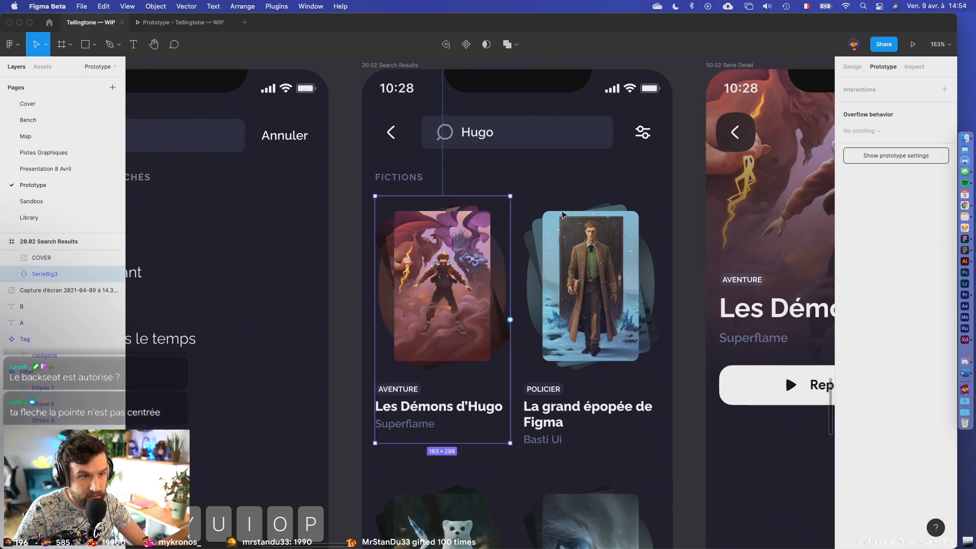
{"action": "left_click_drag", "start_coordinate": [510, 319], "coordinate": [753, 229]}
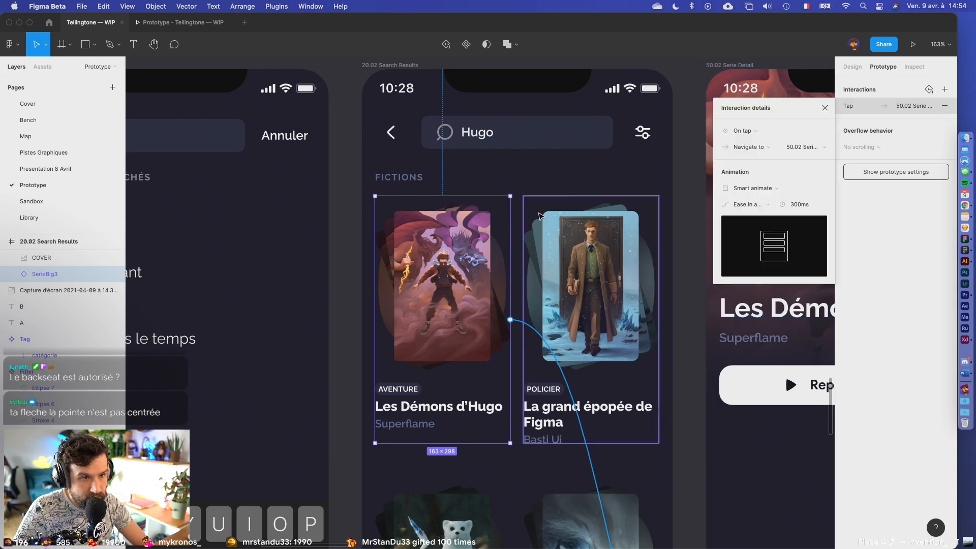
- Preview the prototype from the home tab through the Hugo search results to the "Les Démons d'Hugo" detail screen
{"action": "left_click", "coordinate": [913, 44]}
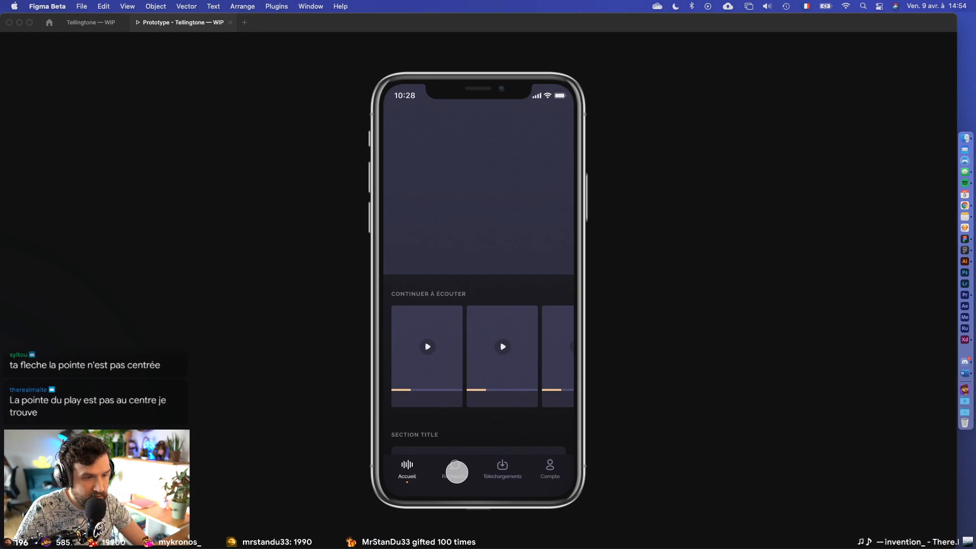
{"action": "left_click", "coordinate": [456, 471]}
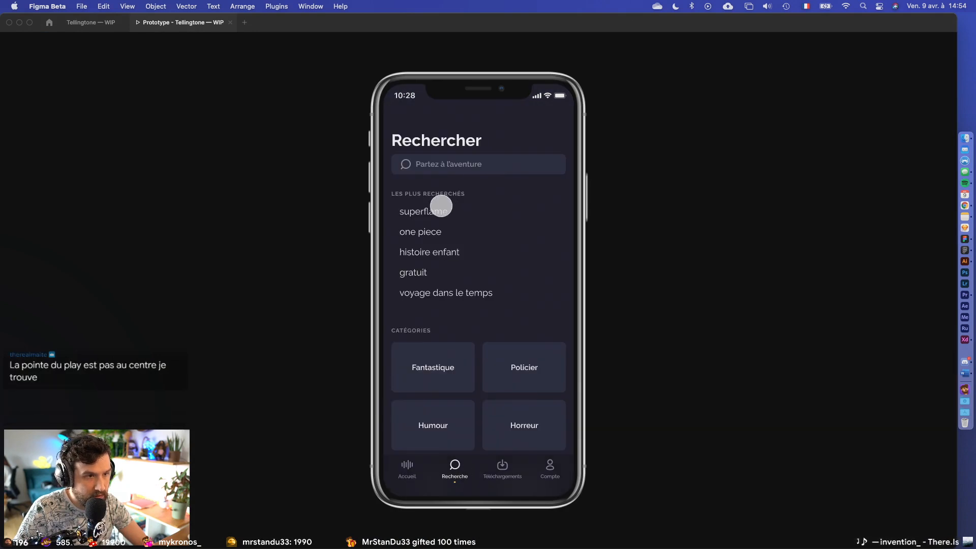
{"action": "left_click", "coordinate": [447, 163]}
{"action": "left_click", "coordinate": [486, 390]}
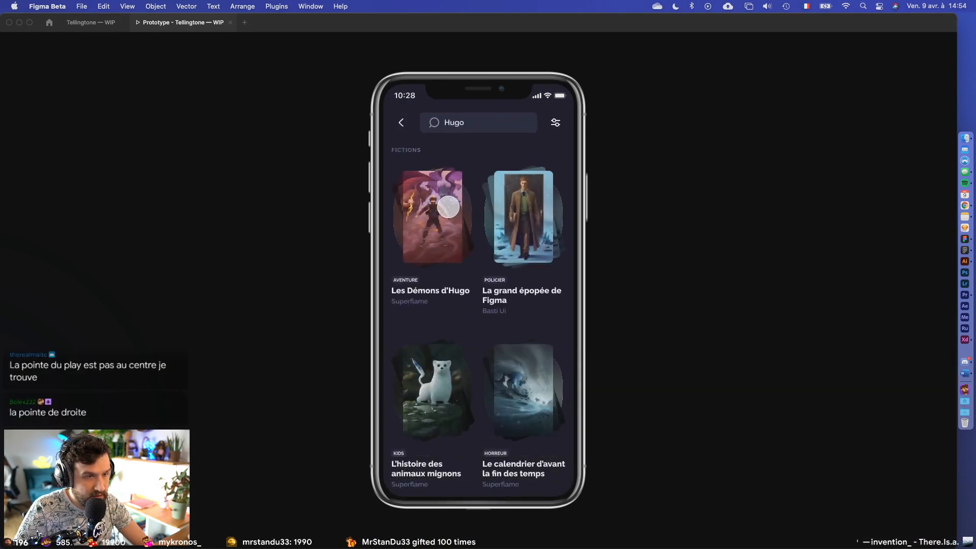
{"action": "left_click", "coordinate": [434, 231]}
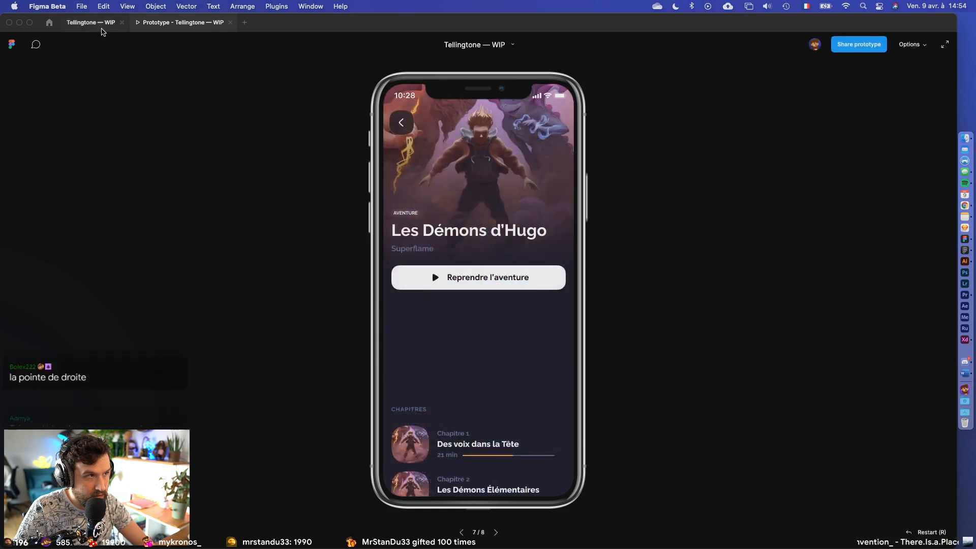
- Back in the design file, remove the tap interaction from the COVER image in the 20.02 Search Results screen
{"action": "left_click", "coordinate": [100, 25]}
{"action": "scroll", "coordinate": [382, 289], "scroll_direction": "down", "scroll_amount": 5}
{"action": "key", "text": "Escape"}
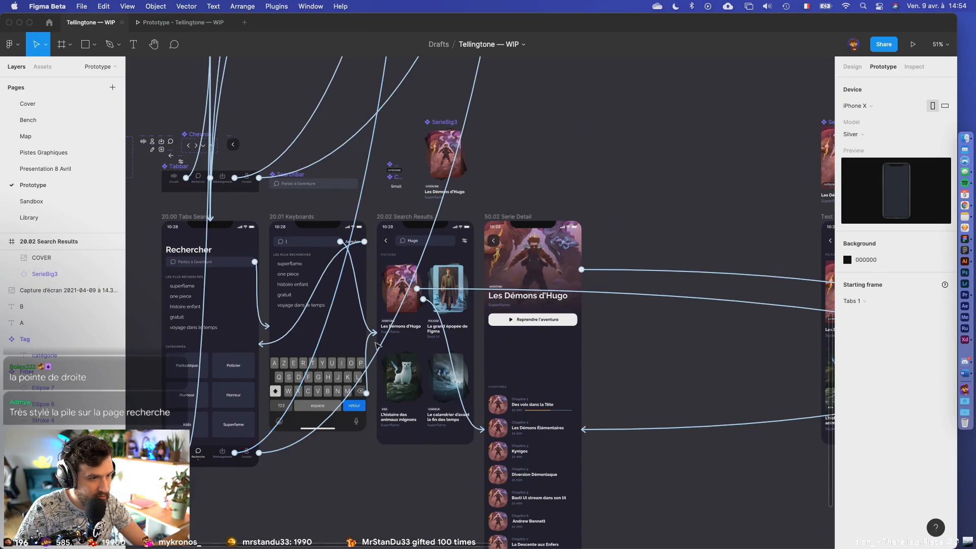
{"action": "left_click", "coordinate": [404, 292]}
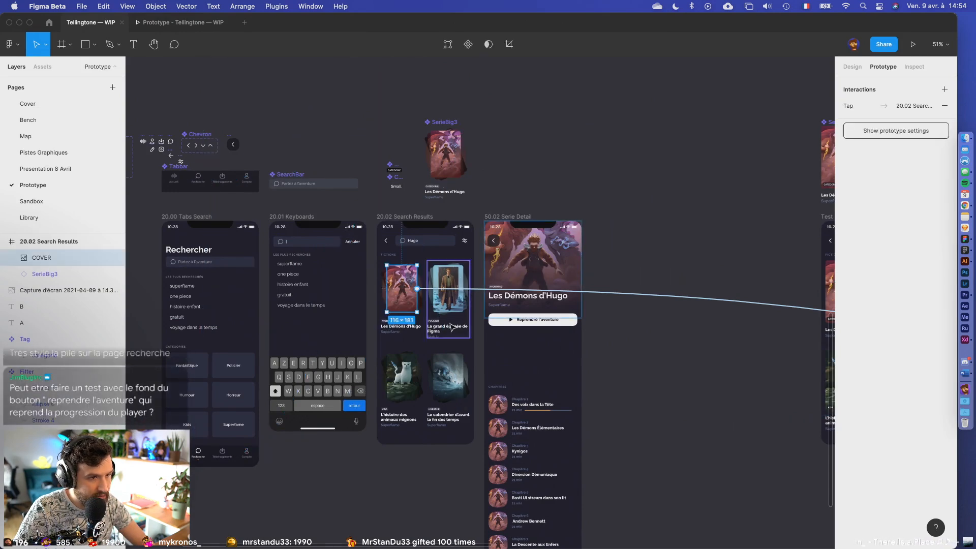
{"action": "scroll", "coordinate": [457, 325], "scroll_direction": "down", "scroll_amount": 5}
{"action": "left_click", "coordinate": [616, 309]}
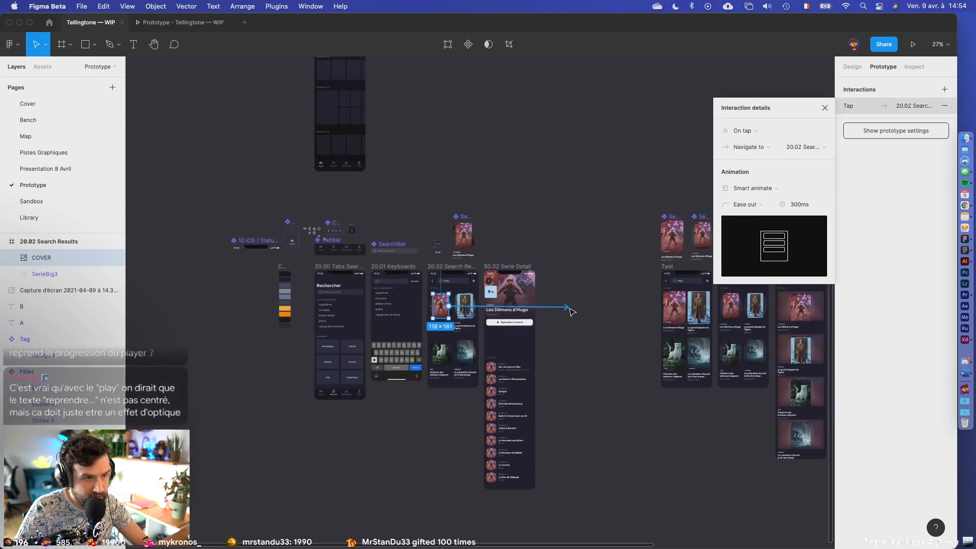
{"action": "left_click_drag", "start_coordinate": [572, 312], "coordinate": [572, 313]}
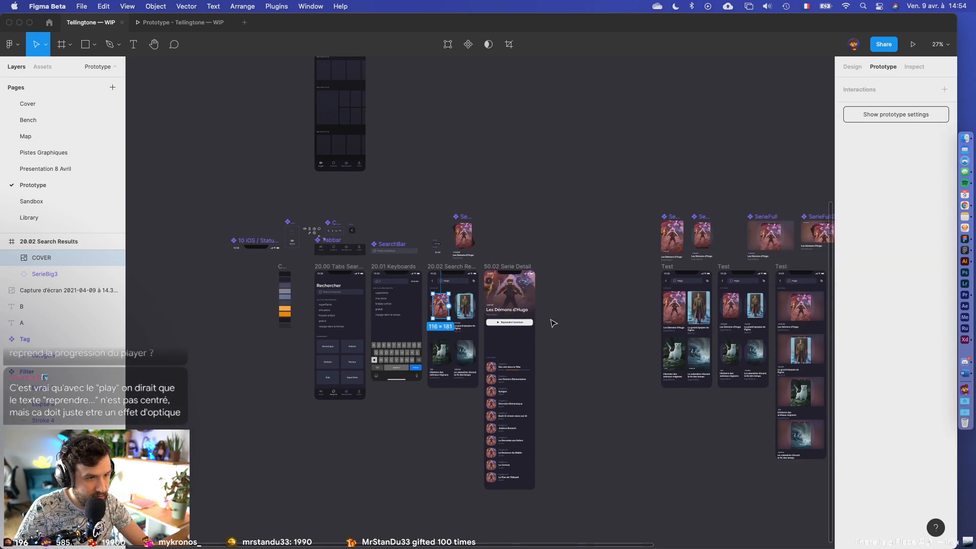
{"action": "left_click", "coordinate": [549, 288]}
- Preview the series detail screen, test its back button, and return to the design file
{"action": "left_click", "coordinate": [913, 44]}
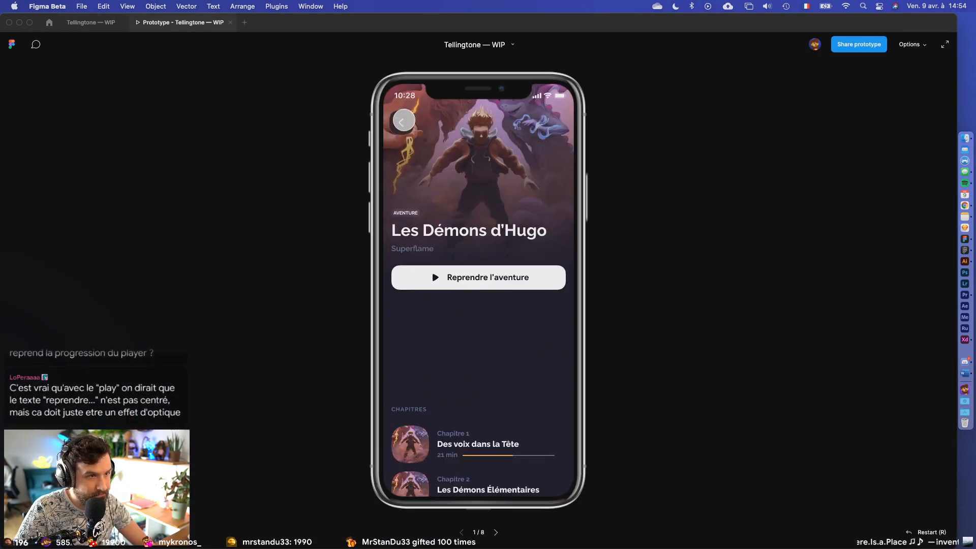
{"action": "left_click", "coordinate": [403, 121]}
{"action": "left_click", "coordinate": [99, 23]}
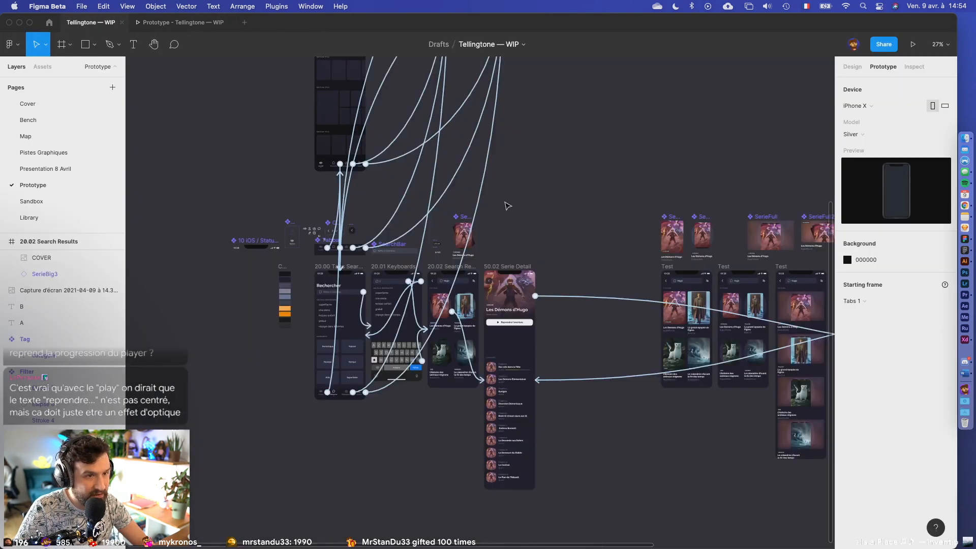
- Delete the tap interaction from the COVER image of the 50.02 Serie Detail screen
{"action": "scroll", "coordinate": [517, 251], "scroll_direction": "up", "scroll_amount": 5}
{"action": "left_click", "coordinate": [475, 292]}
{"action": "left_click", "coordinate": [536, 320]}
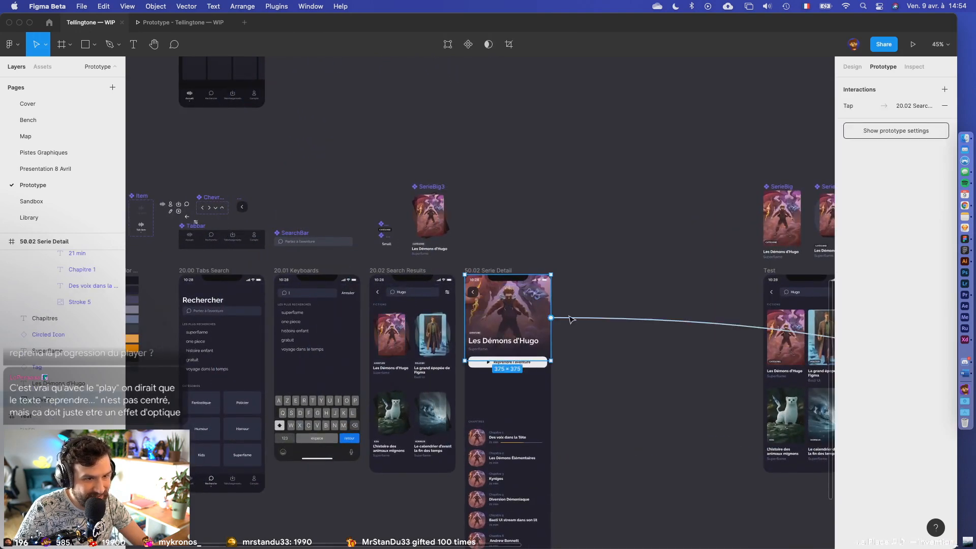
{"action": "left_click", "coordinate": [570, 322]}
{"action": "left_click", "coordinate": [570, 320]}
{"action": "key", "text": "Delete"}
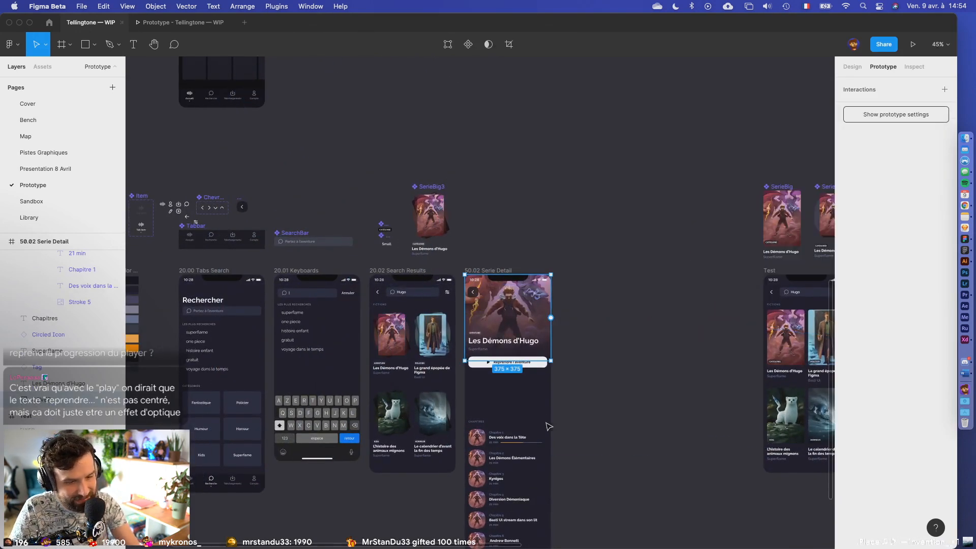
- Link the back button of the 50.02 Serie Detail screen to 20.02 Search Results on tap with Smart animate at 300ms
{"action": "left_click", "coordinate": [515, 419]}
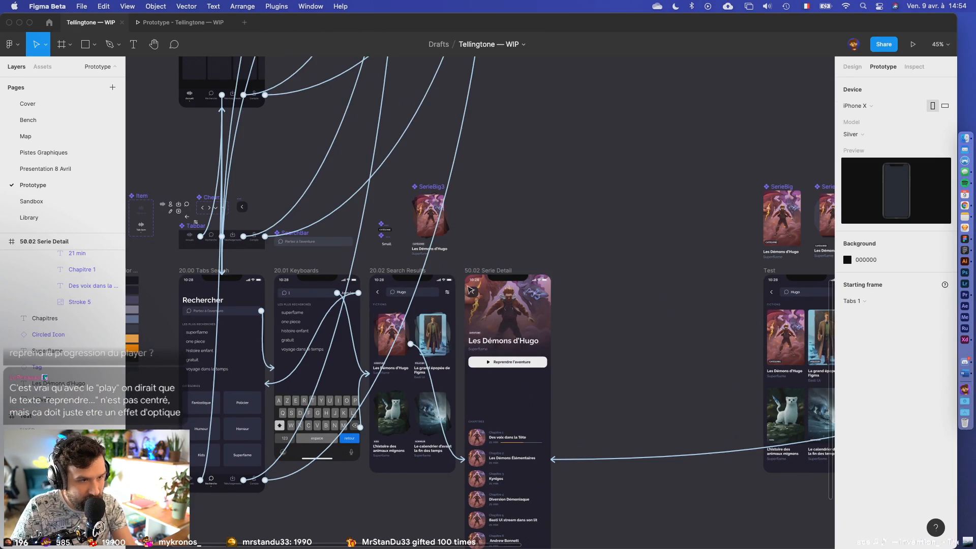
{"action": "left_click", "coordinate": [472, 292]}
{"action": "left_click_drag", "start_coordinate": [477, 292], "coordinate": [441, 308]}
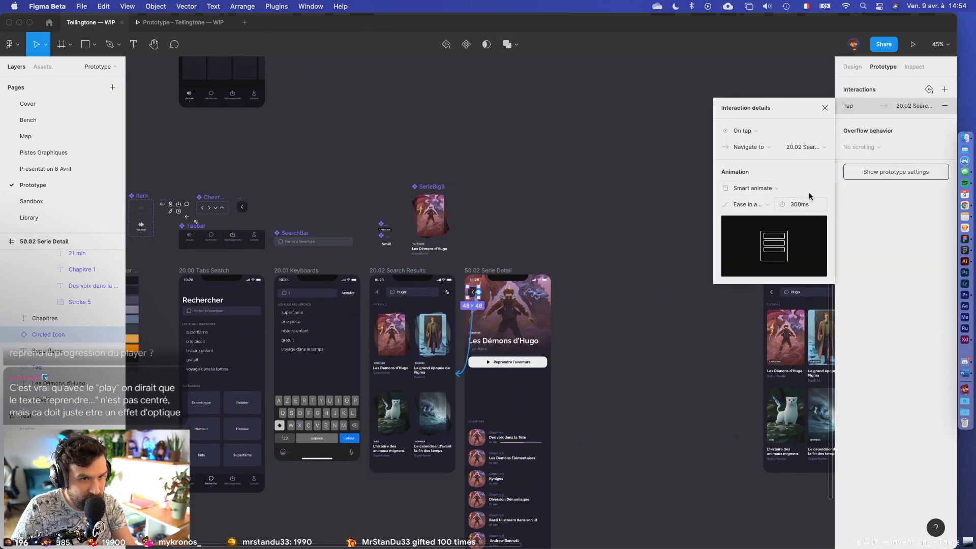
- Preview the series detail screen, repeatedly test the transition to and from the search results, and return to the design file
{"action": "left_click", "coordinate": [913, 44]}
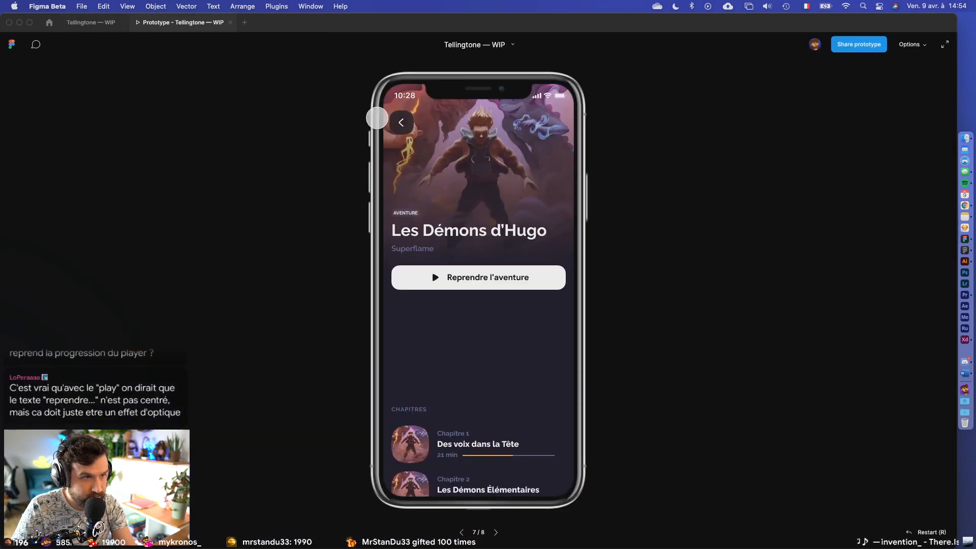
{"action": "left_click", "coordinate": [402, 120]}
{"action": "left_click", "coordinate": [421, 196]}
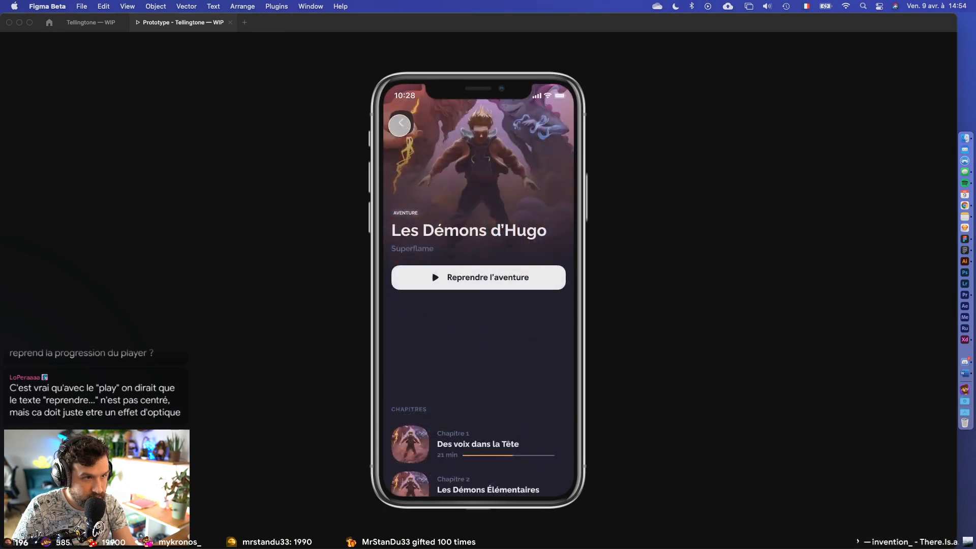
{"action": "left_click", "coordinate": [401, 122]}
{"action": "left_click", "coordinate": [426, 219]}
{"action": "left_click", "coordinate": [401, 122]}
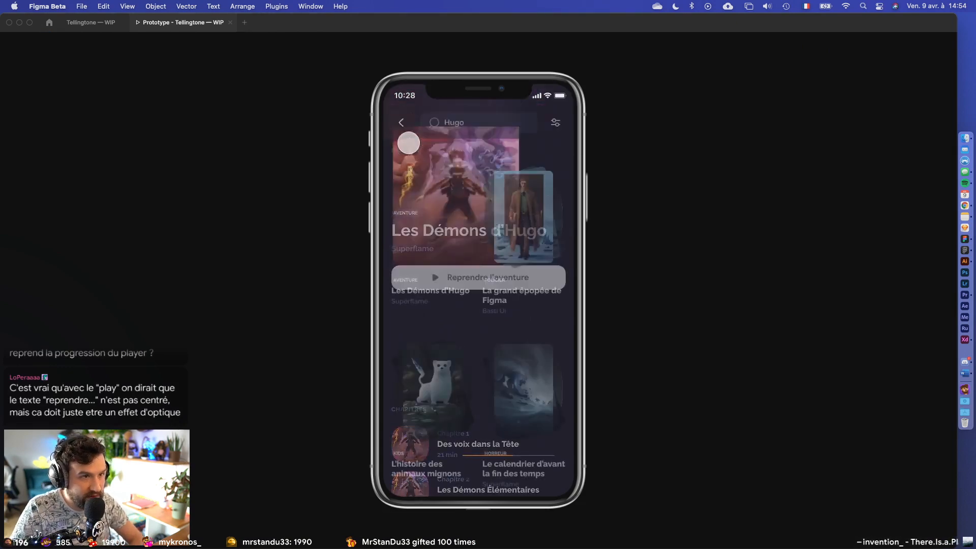
{"action": "left_click", "coordinate": [421, 213]}
{"action": "left_click", "coordinate": [403, 126]}
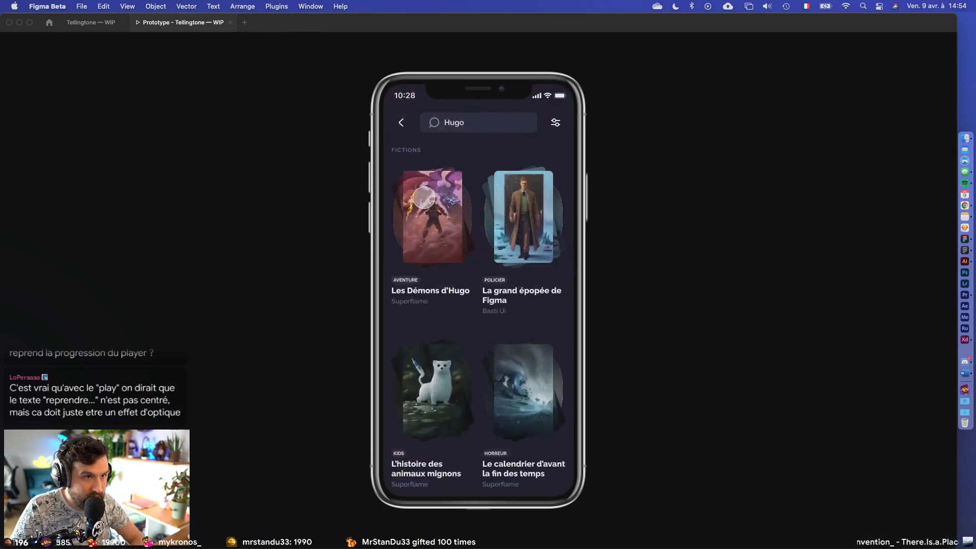
{"action": "left_click", "coordinate": [422, 213]}
{"action": "left_click", "coordinate": [404, 123]}
{"action": "left_click", "coordinate": [422, 214]}
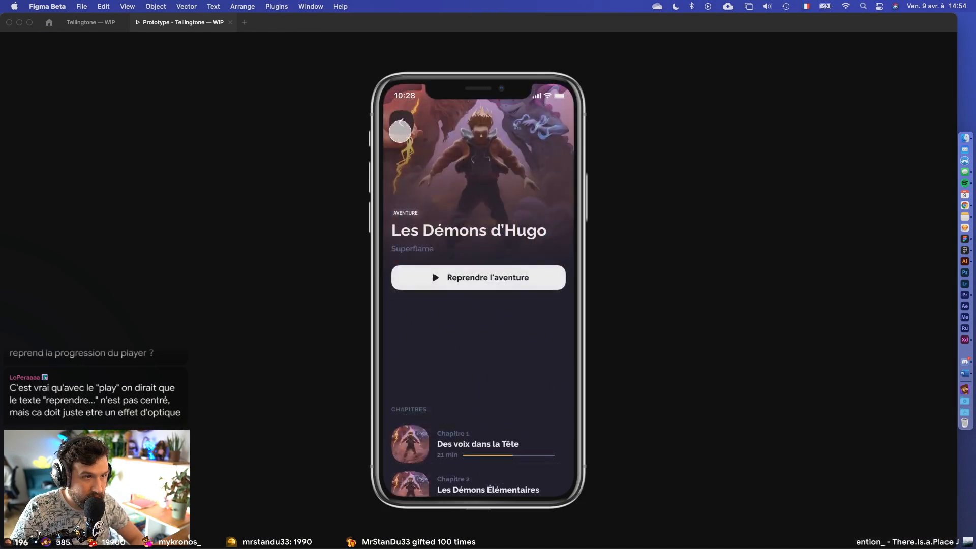
{"action": "left_click", "coordinate": [90, 23]}
- Copy the TopBar from the 20.02 Search Results screen and paste it into the 50.02 Serie Detail screen
{"action": "left_click", "coordinate": [402, 253]}
{"action": "scroll", "coordinate": [383, 258], "scroll_direction": "up", "scroll_amount": 5}
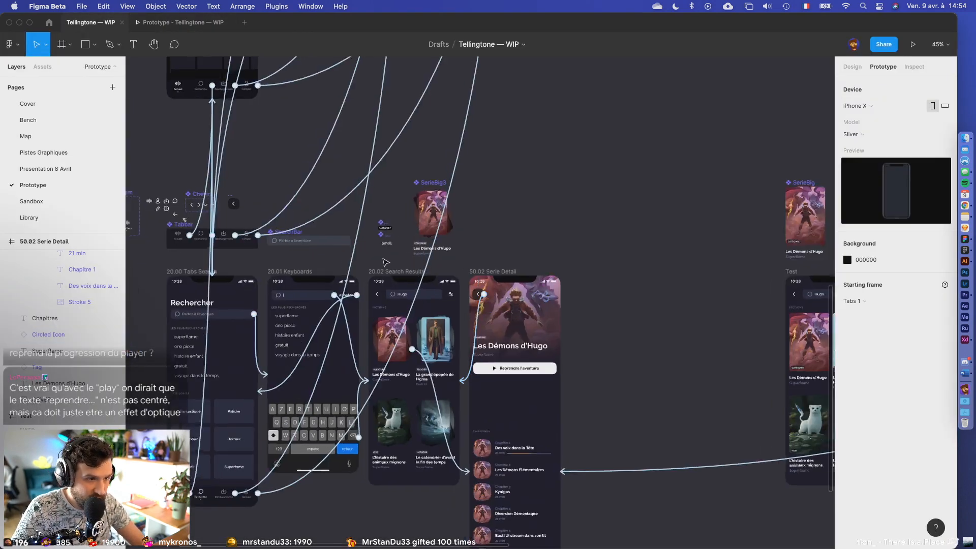
{"action": "left_click", "coordinate": [852, 67]}
{"action": "left_click", "coordinate": [503, 333]}
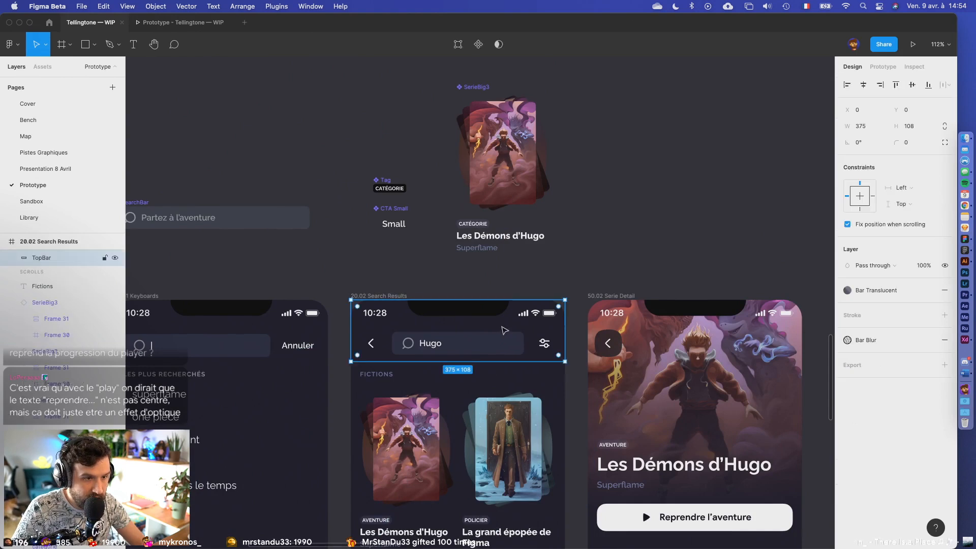
{"action": "scroll", "coordinate": [518, 315], "scroll_direction": "right", "scroll_amount": 3}
{"action": "key", "text": "super+c"}
{"action": "left_click", "coordinate": [532, 297]}
{"action": "key", "text": "super+v"}
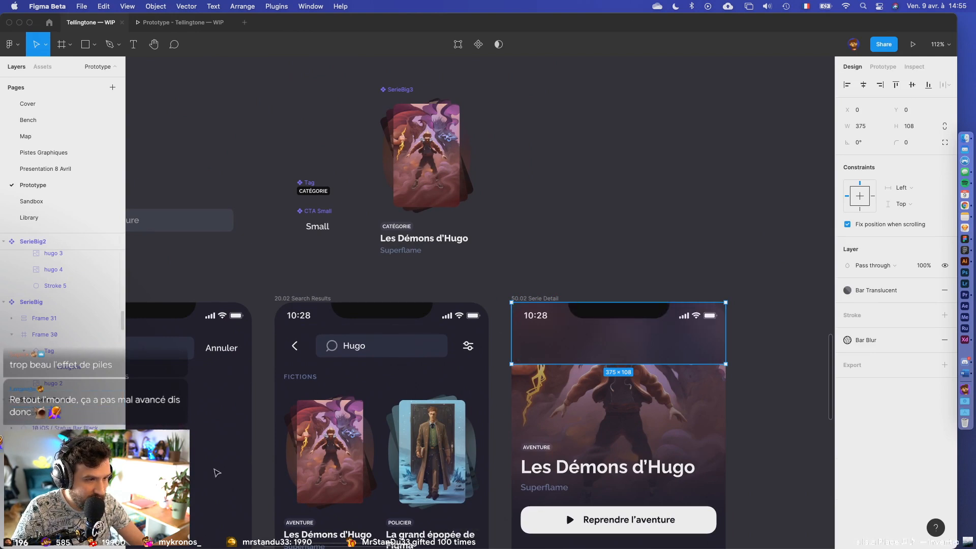
- Move the Circled Icon back button of 50.02 Serie Detail into the fixed layers, above the status bar and TopBar
{"action": "scroll", "coordinate": [62, 325], "scroll_direction": "down", "scroll_amount": 2}
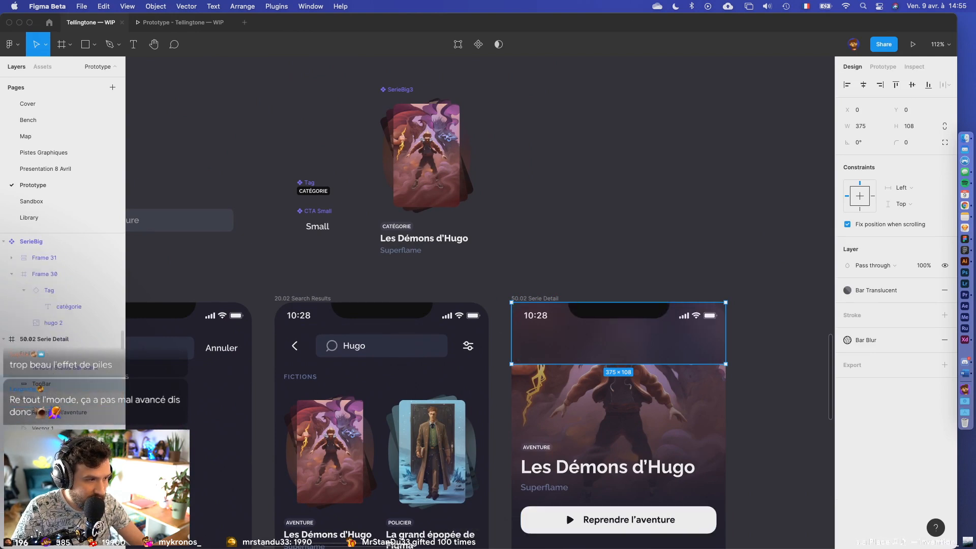
{"action": "scroll", "coordinate": [62, 325], "scroll_direction": "down", "scroll_amount": 2}
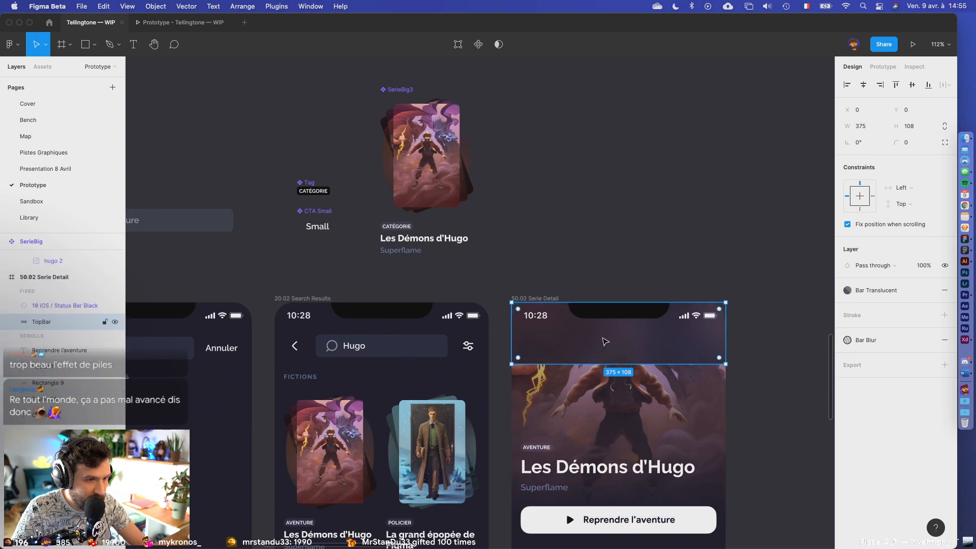
{"action": "scroll", "coordinate": [65, 388], "scroll_direction": "down", "scroll_amount": 1}
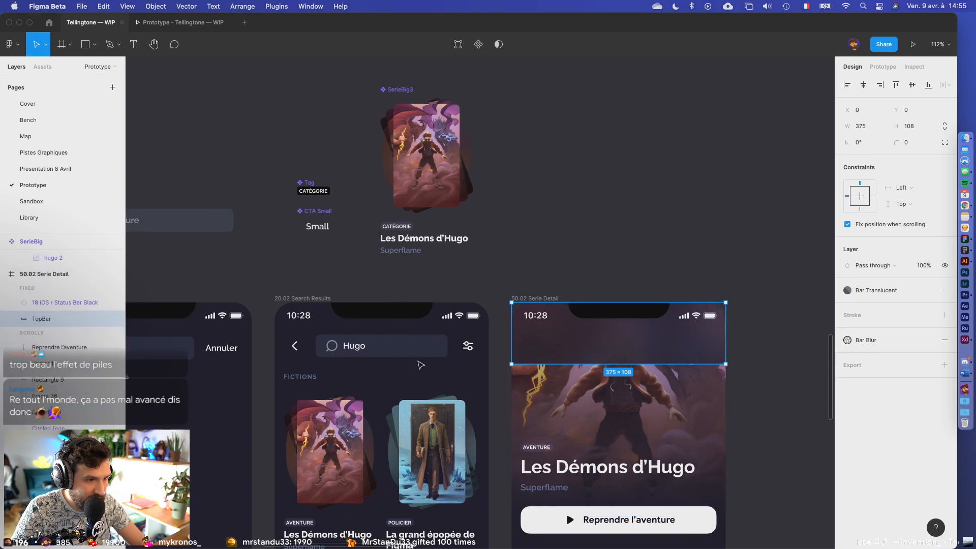
{"action": "left_click", "coordinate": [70, 428]}
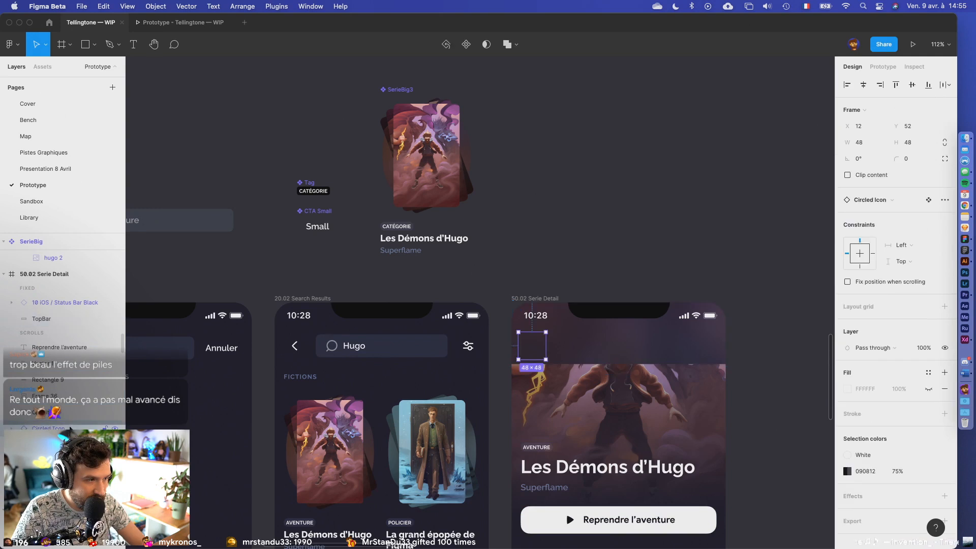
{"action": "left_click_drag", "start_coordinate": [68, 305], "coordinate": [68, 304]}
{"action": "left_click", "coordinate": [537, 272]}
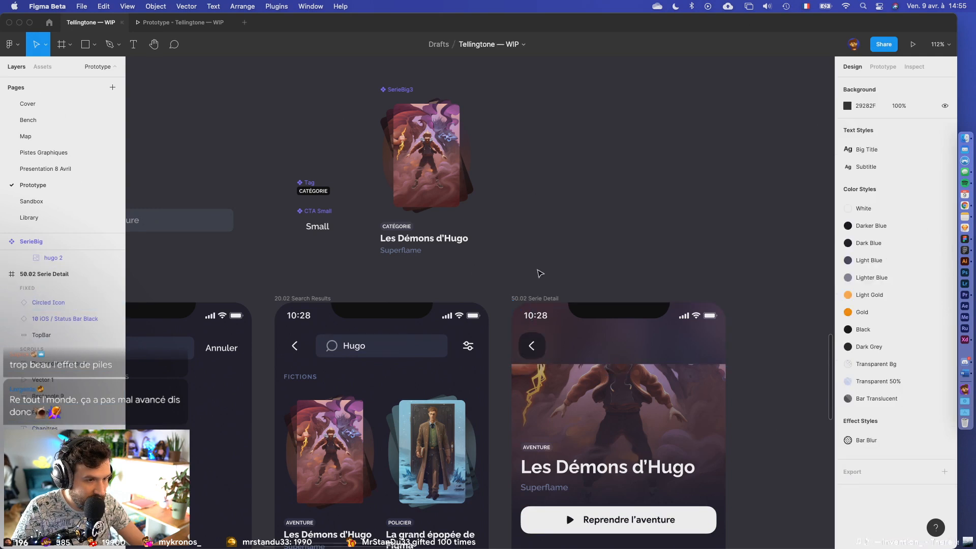
- Try to collapse the height of the TopBar in 50.02 Serie Detail against the screen's upper edge
{"action": "left_click", "coordinate": [584, 342]}
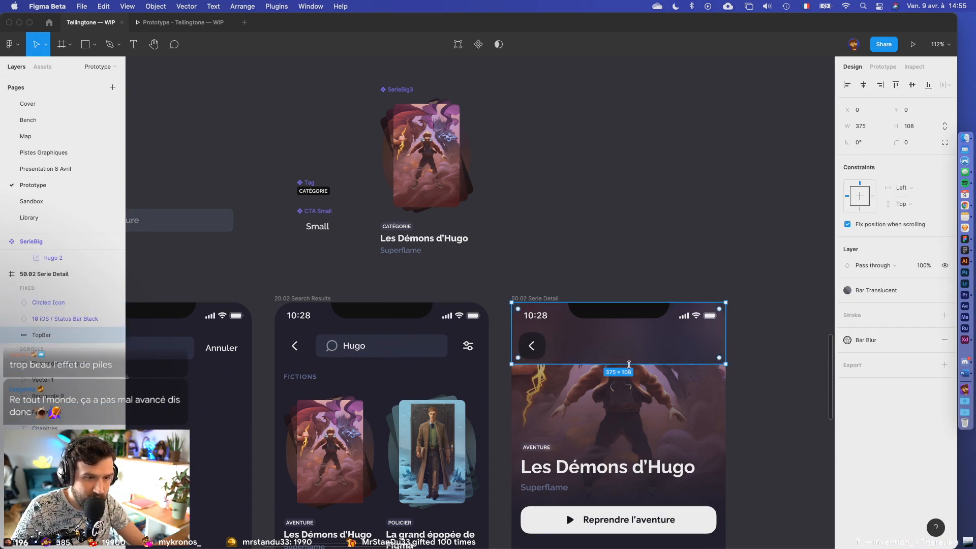
{"action": "left_click_drag", "start_coordinate": [631, 364], "coordinate": [628, 304]}
{"action": "left_click", "coordinate": [625, 265]}
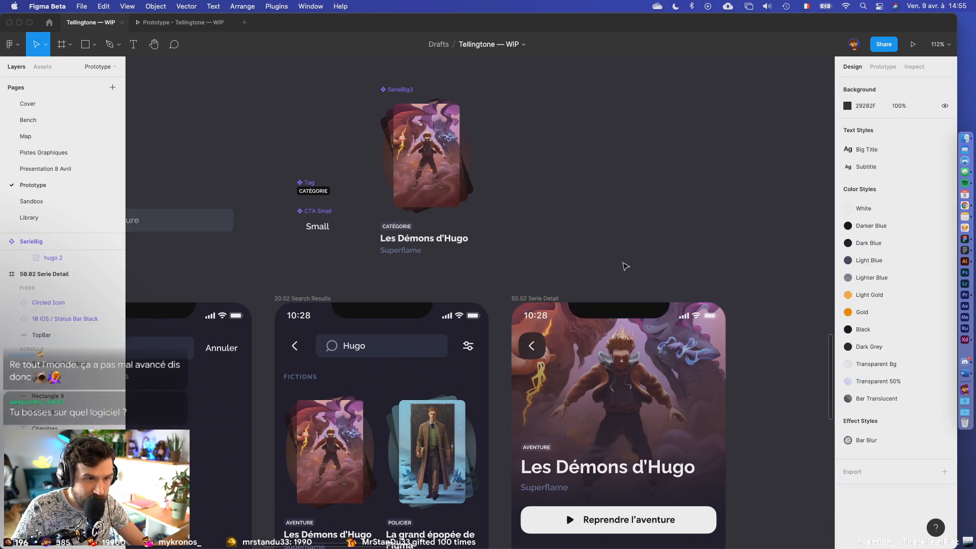
- Preview the prototype from the home tab through the Hugo search to the series detail, test the back transition, and return to the design file
{"action": "left_click", "coordinate": [910, 46]}
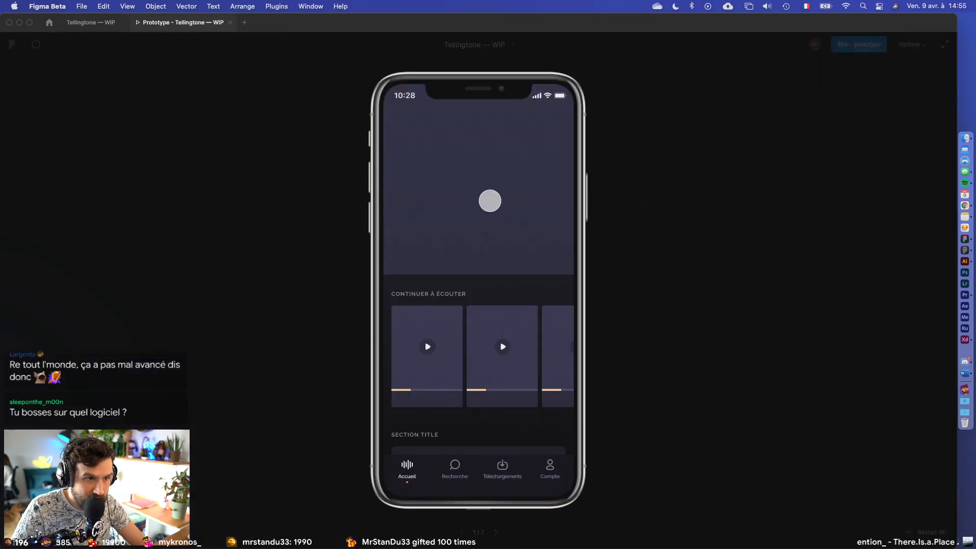
{"action": "left_click", "coordinate": [455, 471]}
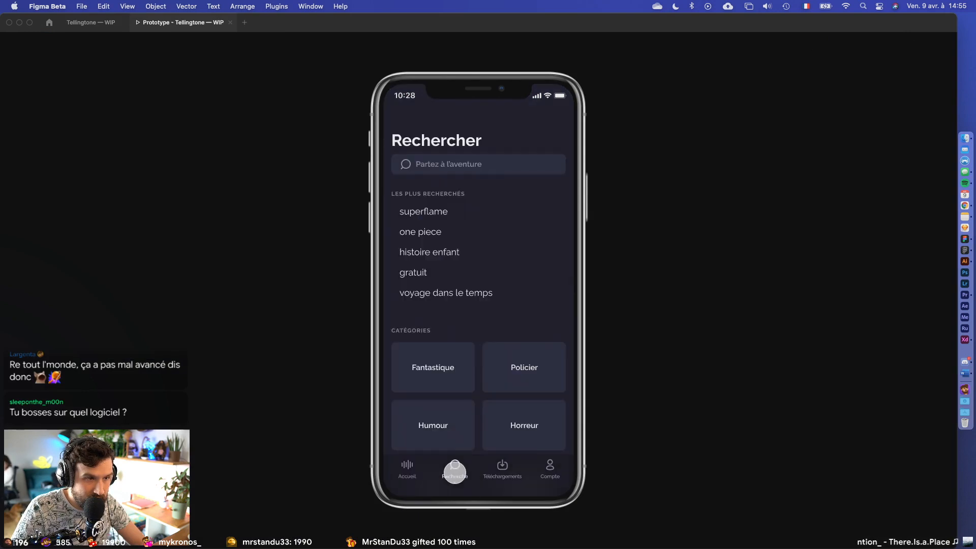
{"action": "left_click", "coordinate": [434, 166]}
{"action": "left_click", "coordinate": [479, 403]}
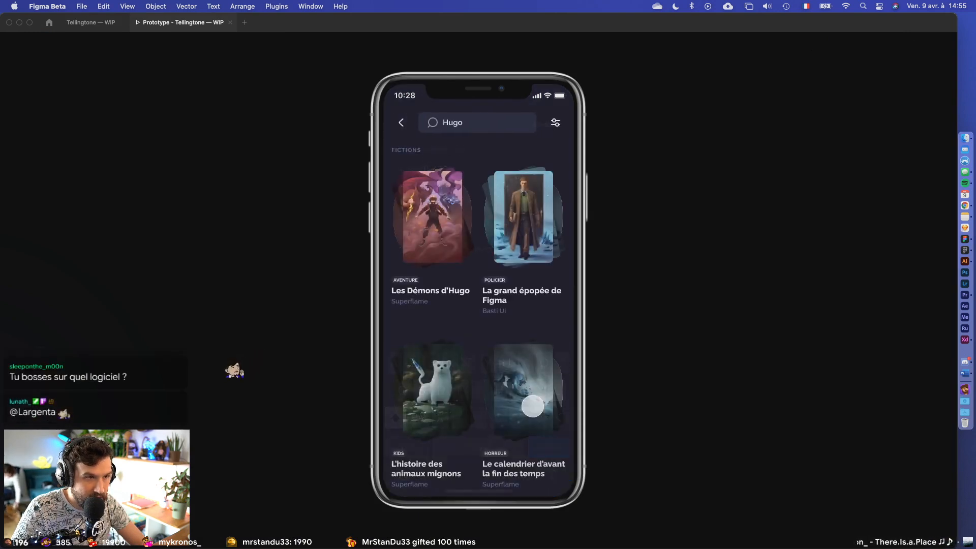
{"action": "left_click", "coordinate": [430, 218]}
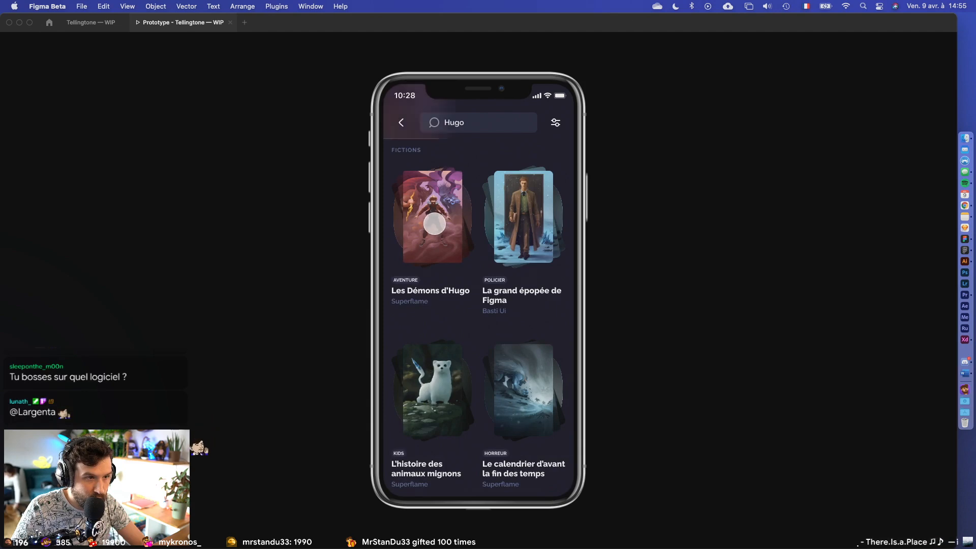
{"action": "left_click", "coordinate": [402, 123]}
{"action": "left_click", "coordinate": [415, 214]}
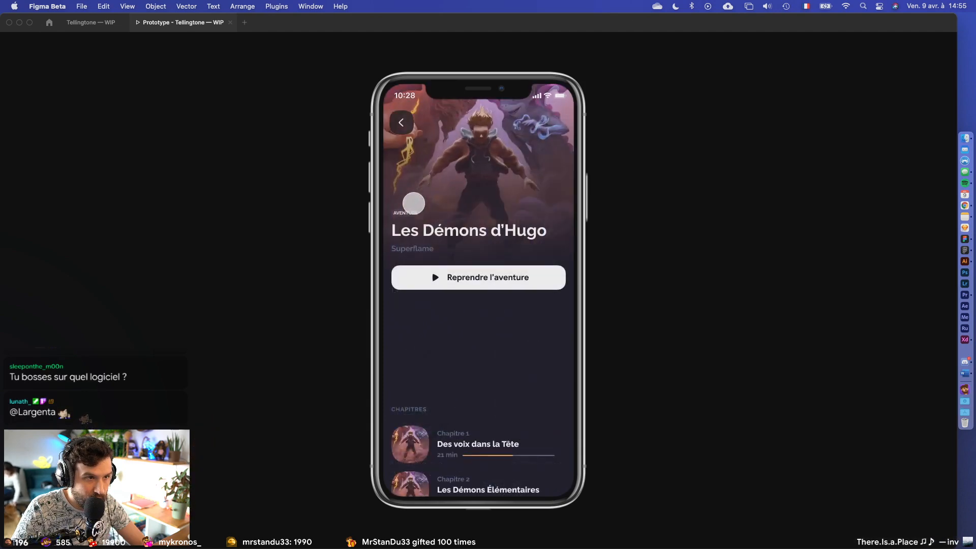
{"action": "left_click", "coordinate": [403, 119]}
{"action": "left_click", "coordinate": [413, 198]}
{"action": "left_click", "coordinate": [401, 122]}
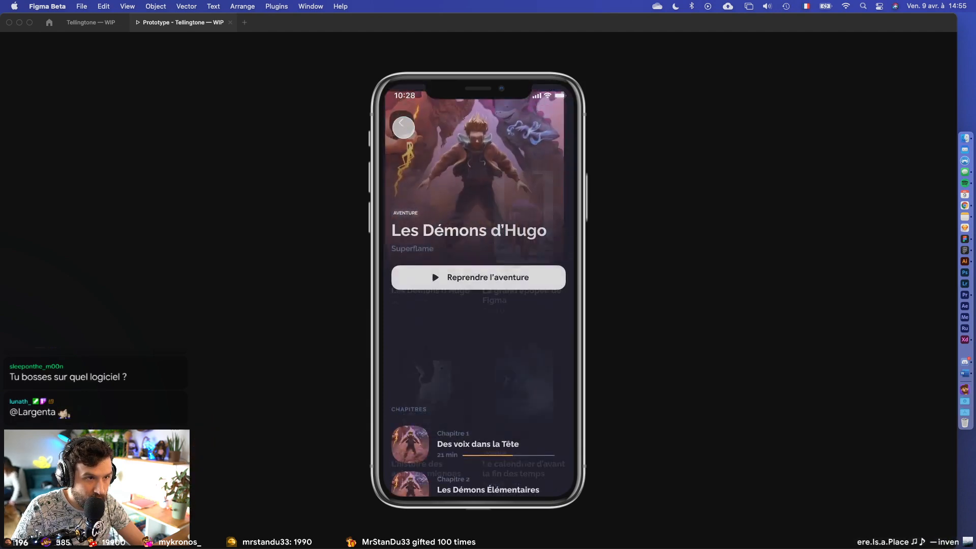
{"action": "left_click", "coordinate": [430, 216]}
{"action": "left_click", "coordinate": [91, 23]}
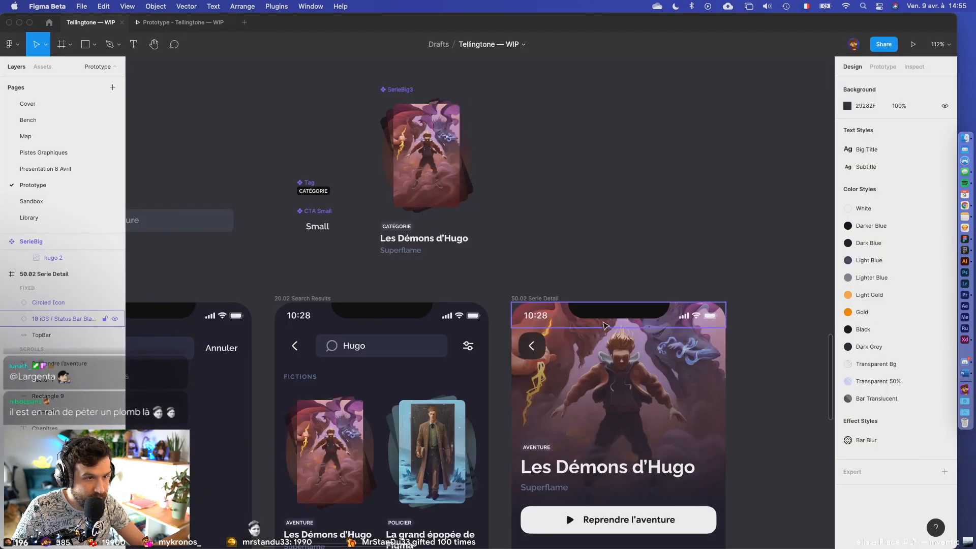
- Hide the TopBar layer in the 50.02 Serie Detail screen
{"action": "left_click", "coordinate": [602, 326]}
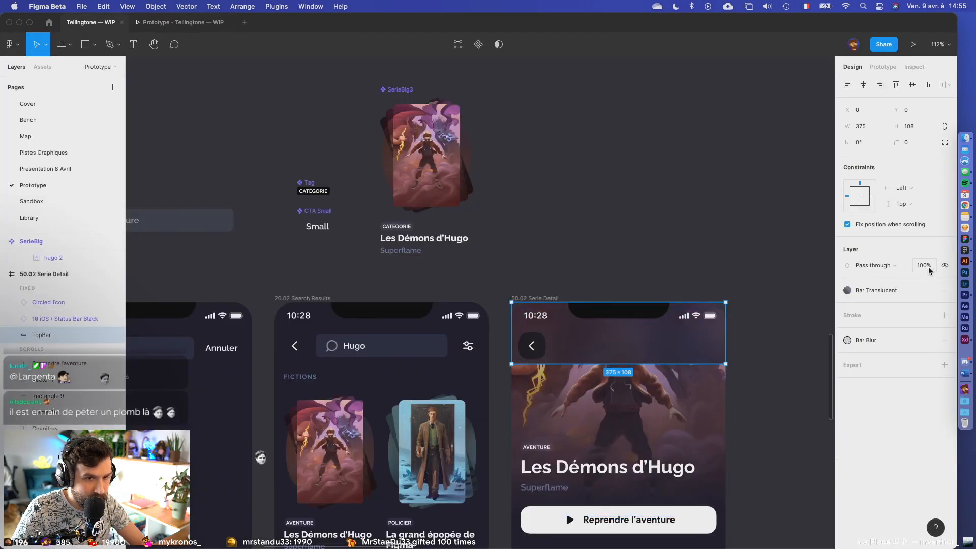
{"action": "left_click", "coordinate": [114, 335]}
{"action": "left_click", "coordinate": [669, 236]}
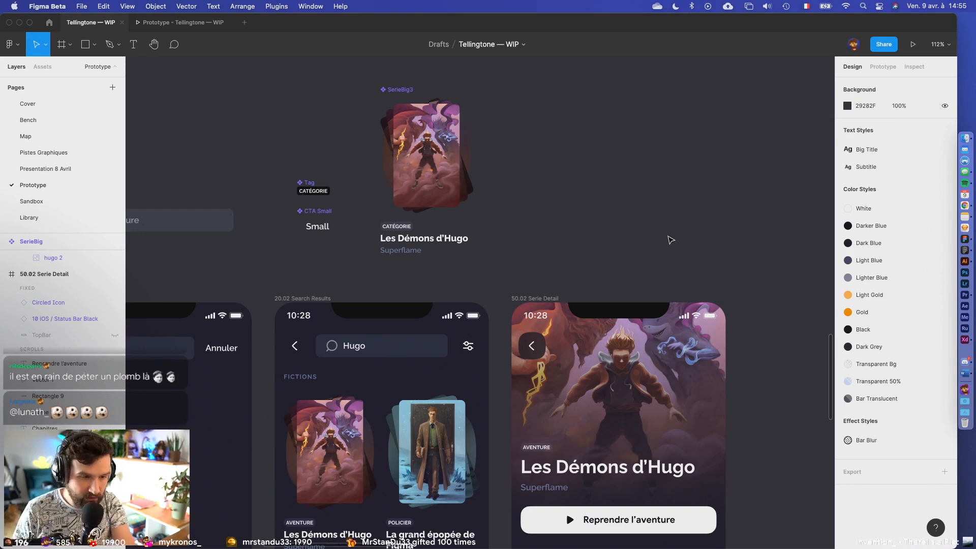
- Group the play icon with the "Reprendre l'aventure" label and centre the group horizontally in the button
{"action": "scroll", "coordinate": [742, 525], "scroll_direction": "up", "scroll_amount": 5, "text": "ctrl"}
{"action": "scroll", "coordinate": [742, 526], "scroll_direction": "down", "scroll_amount": 3}
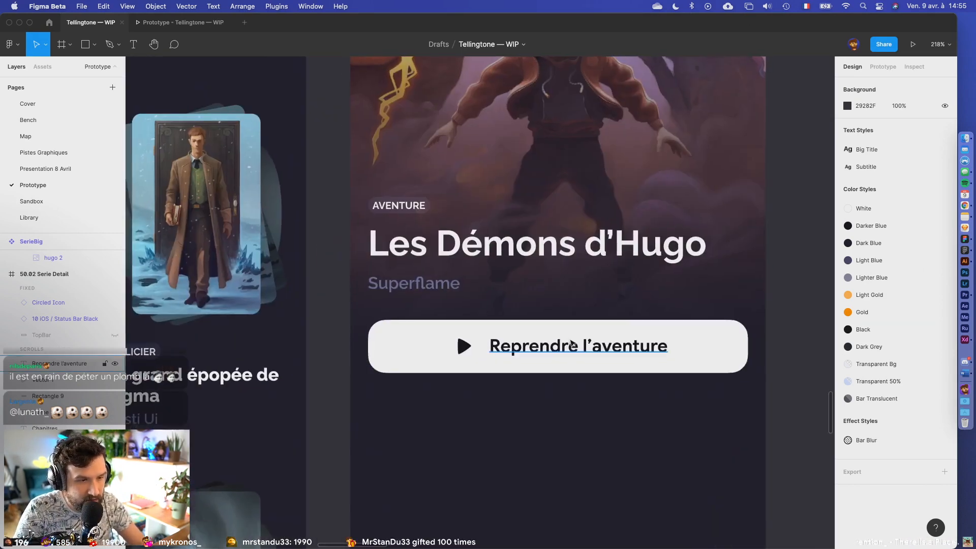
{"action": "left_click_drag", "start_coordinate": [453, 330], "coordinate": [773, 362]}
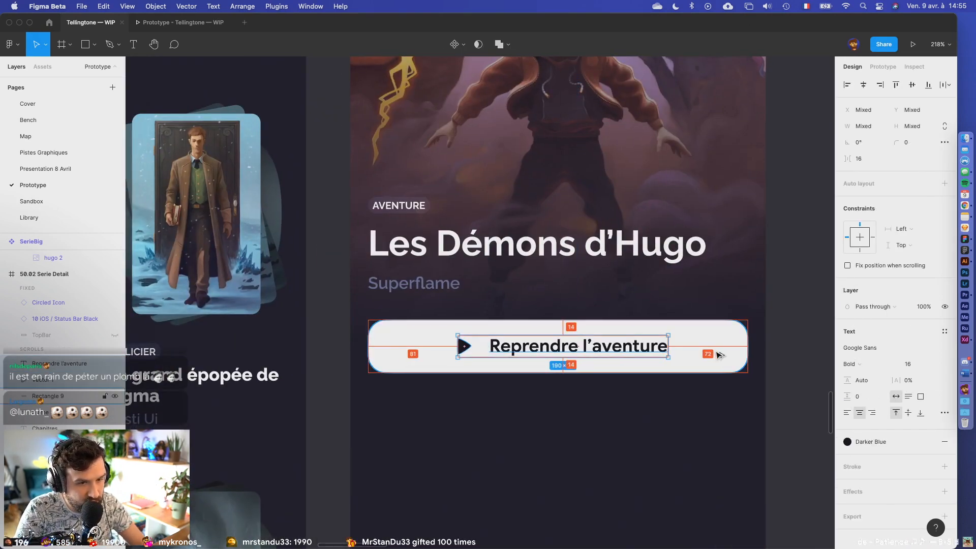
{"action": "key", "text": "super+g"}
{"action": "left_click", "coordinate": [867, 85]}
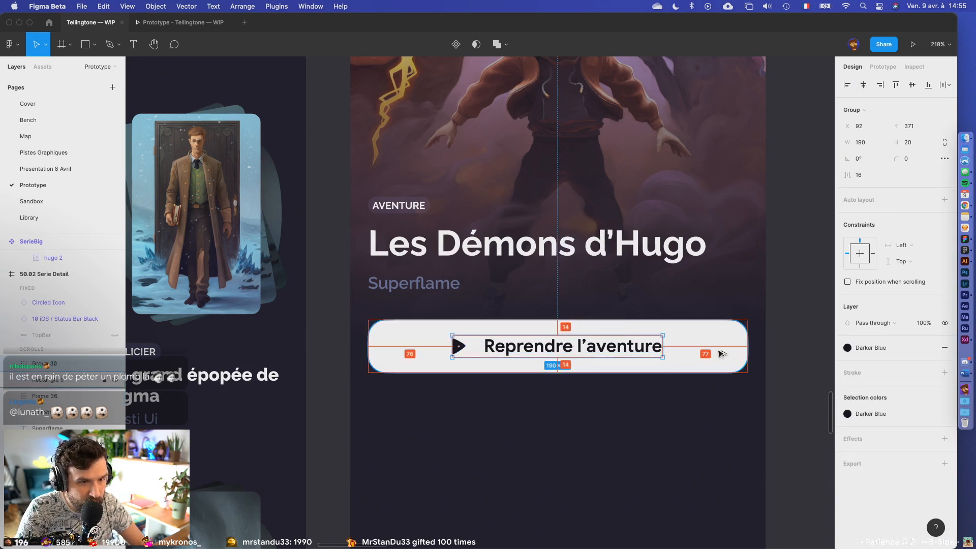
{"action": "key", "text": "Escape"}
{"action": "double_click", "coordinate": [458, 346]}
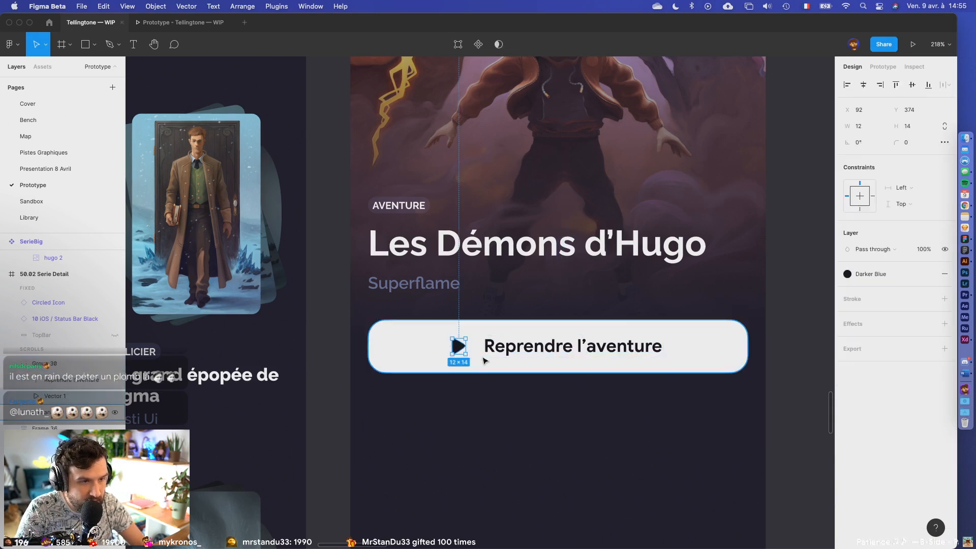
{"action": "left_click", "coordinate": [524, 459]}
{"action": "key", "text": "minus"}
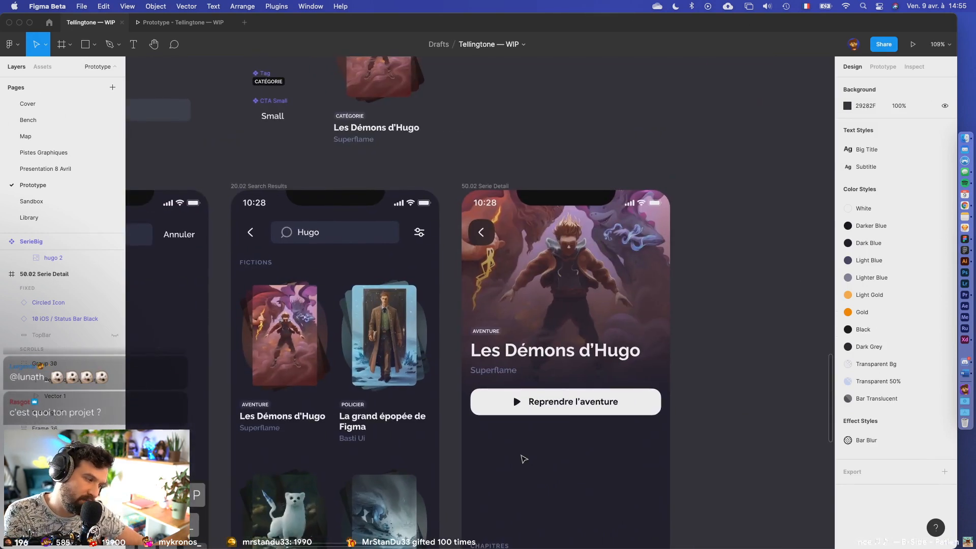
{"action": "scroll", "coordinate": [523, 459], "scroll_direction": "down", "scroll_amount": 1}
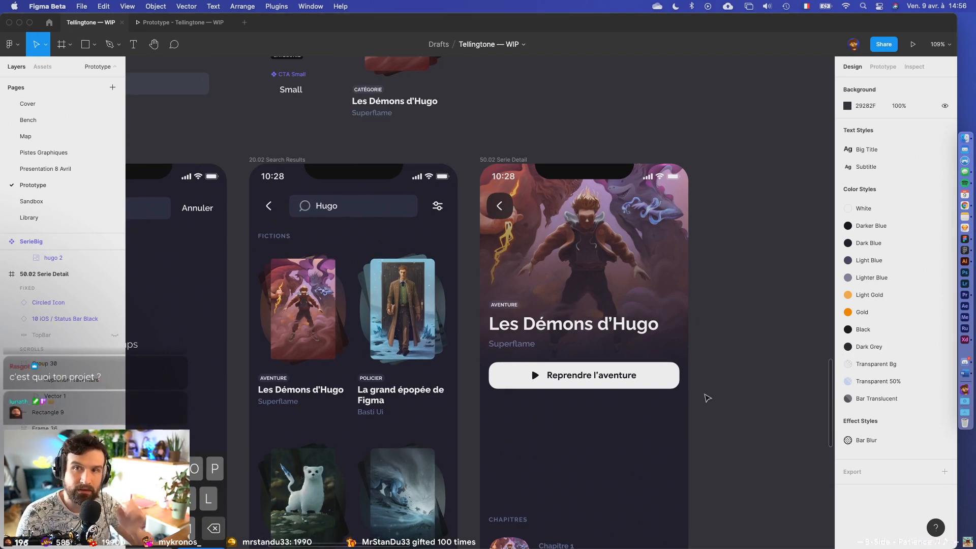
{"action": "scroll", "coordinate": [707, 398], "scroll_direction": "left", "scroll_amount": 1}
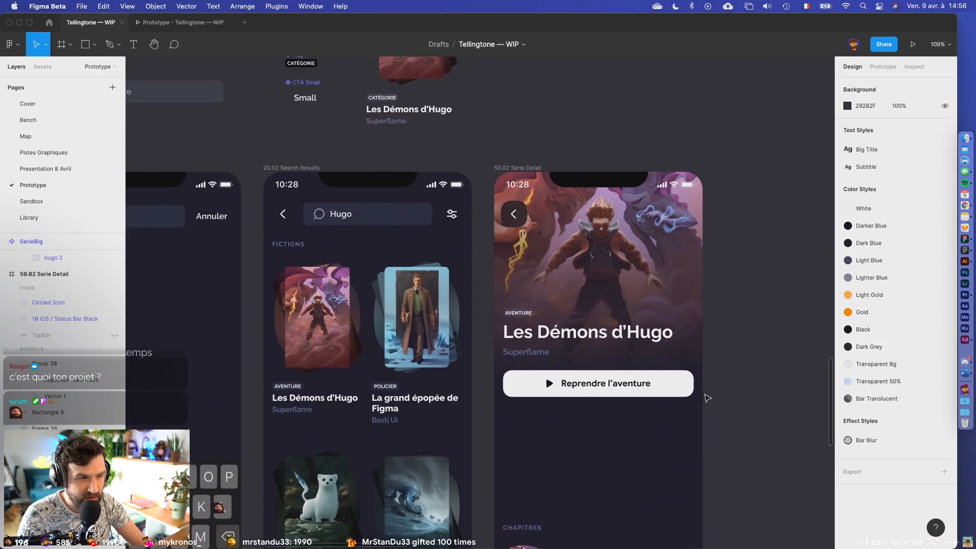
{"action": "scroll", "coordinate": [707, 398], "scroll_direction": "up", "scroll_amount": 5}
{"action": "scroll", "coordinate": [707, 398], "scroll_direction": "left", "scroll_amount": 5}
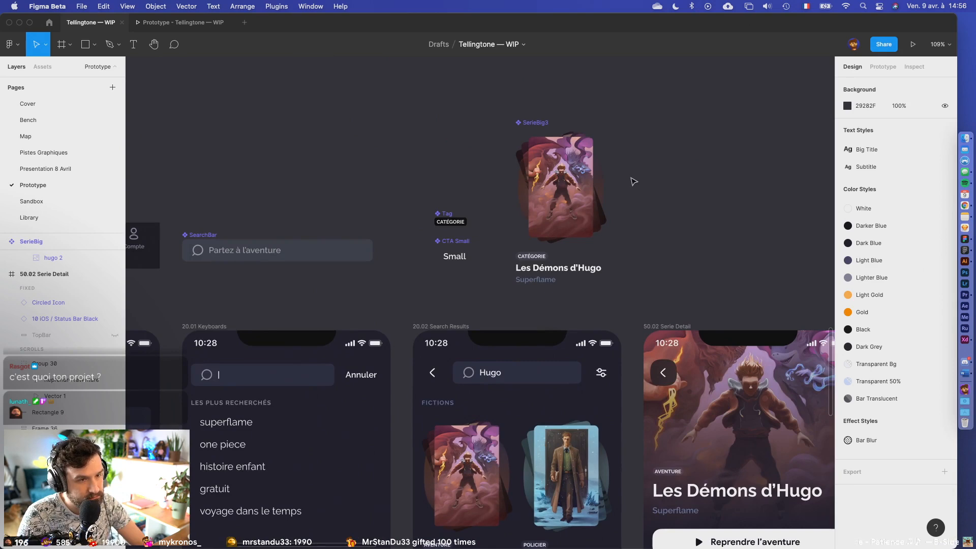
{"action": "scroll", "coordinate": [656, 152], "scroll_direction": "down", "scroll_amount": 4}
{"action": "scroll", "coordinate": [656, 152], "scroll_direction": "right", "scroll_amount": 3}
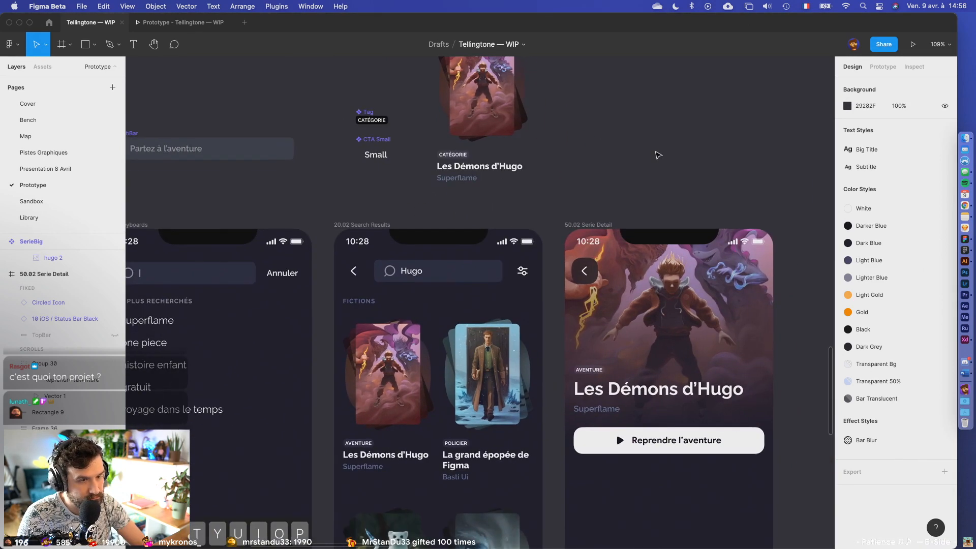
- Nudge the search bar and the "Annuler" button in the 20.01 Keyboards screen up to Y 56
{"action": "scroll", "coordinate": [452, 239], "scroll_direction": "left", "scroll_amount": 5}
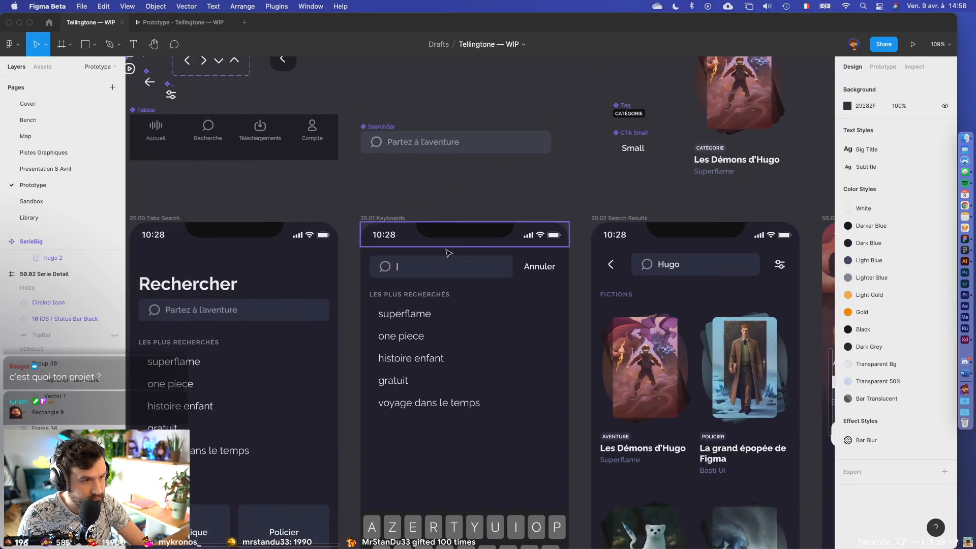
{"action": "left_click", "coordinate": [683, 268]}
{"action": "left_click", "coordinate": [478, 266]}
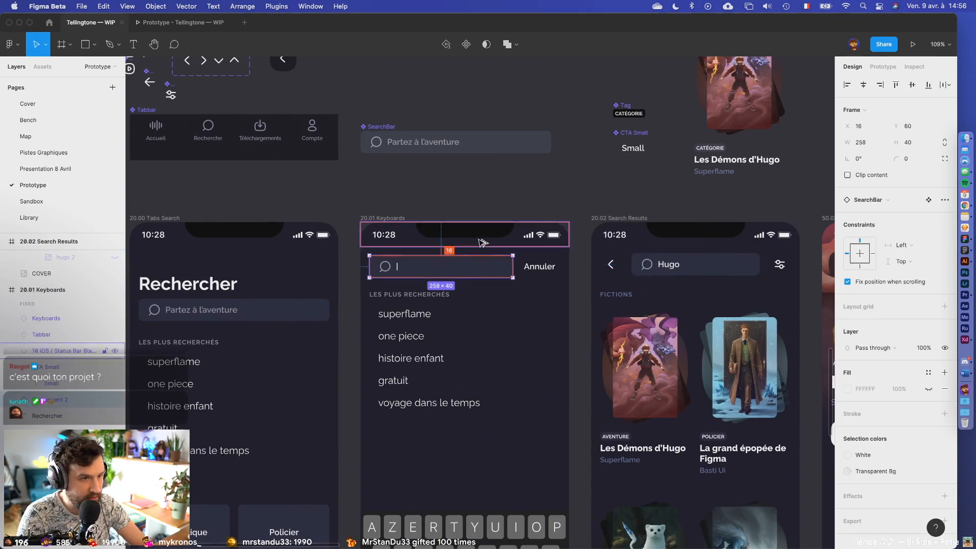
{"action": "key", "text": "Up"}
{"action": "left_click", "coordinate": [554, 265]}
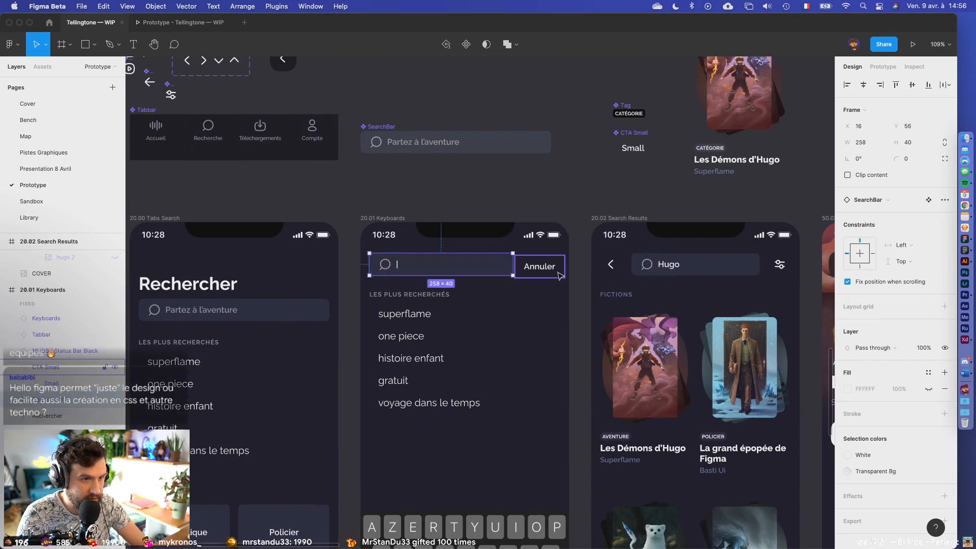
{"action": "key", "text": "Up"}
{"action": "key", "text": "Up"}
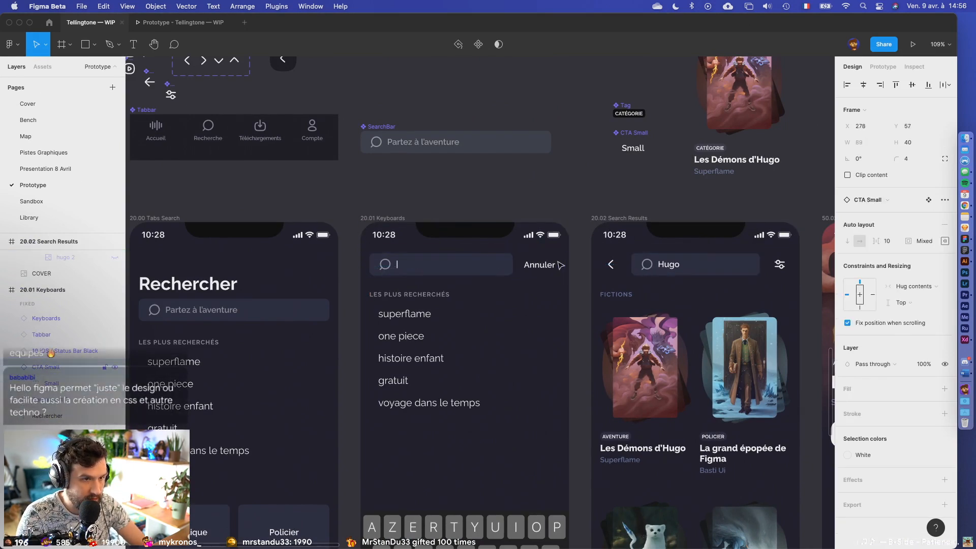
{"action": "key", "text": "Up"}
- Extend the 20.02 Search Results frame downward to a height of 1358
{"action": "scroll", "coordinate": [580, 366], "scroll_direction": "down", "scroll_amount": 10}
{"action": "scroll", "coordinate": [579, 366], "scroll_direction": "right", "scroll_amount": 10}
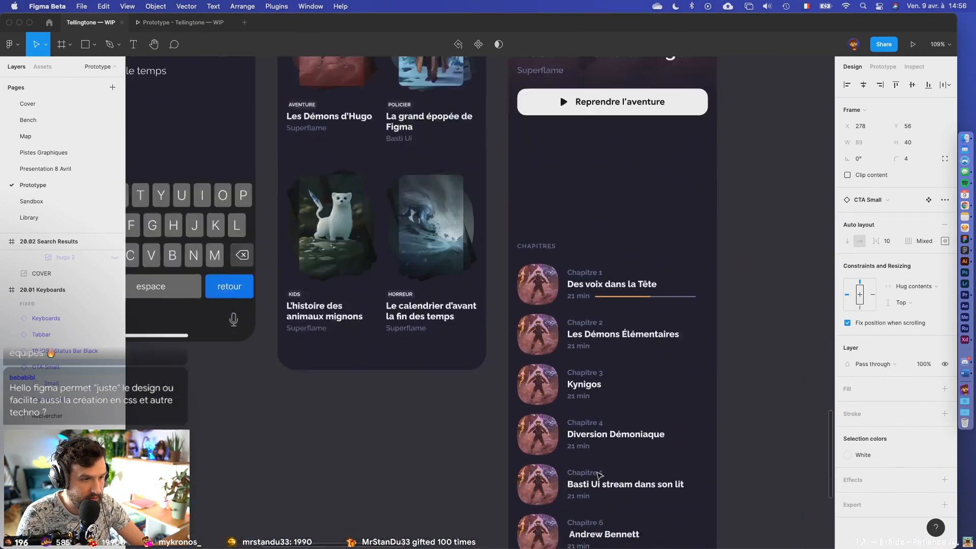
{"action": "scroll", "coordinate": [598, 474], "scroll_direction": "down", "scroll_amount": 2}
{"action": "scroll", "coordinate": [457, 165], "scroll_direction": "down", "scroll_amount": 5}
{"action": "scroll", "coordinate": [458, 165], "scroll_direction": "up", "scroll_amount": 1}
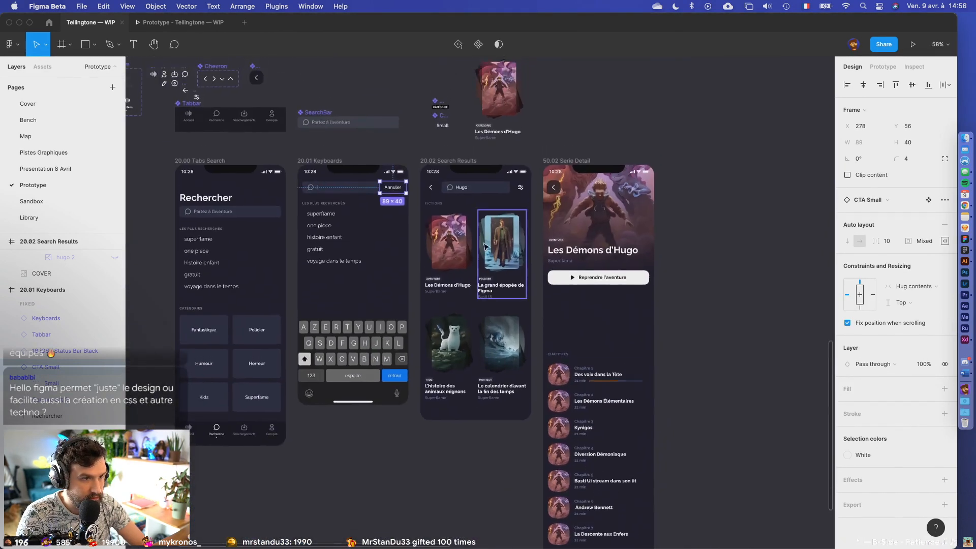
{"action": "left_click", "coordinate": [457, 165]}
{"action": "scroll", "coordinate": [460, 544], "scroll_direction": "down", "scroll_amount": 2}
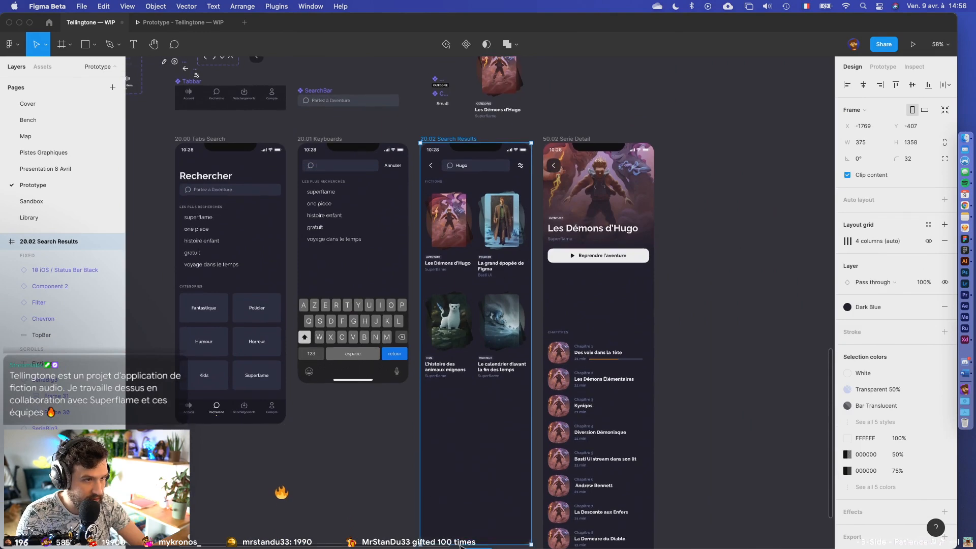
{"action": "left_click", "coordinate": [377, 437]}
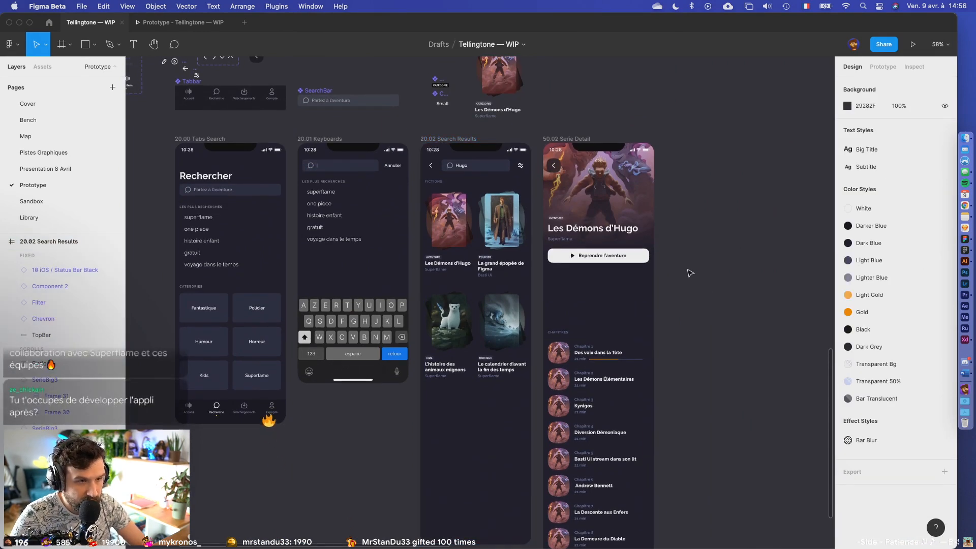
- Turn the "Reprendre l'aventure" label group and its button background into a component named CTA
{"action": "scroll", "coordinate": [676, 266], "scroll_direction": "up", "scroll_amount": 10}
{"action": "left_click", "coordinate": [571, 254]}
{"action": "left_click", "coordinate": [281, 210], "text": "shift"}
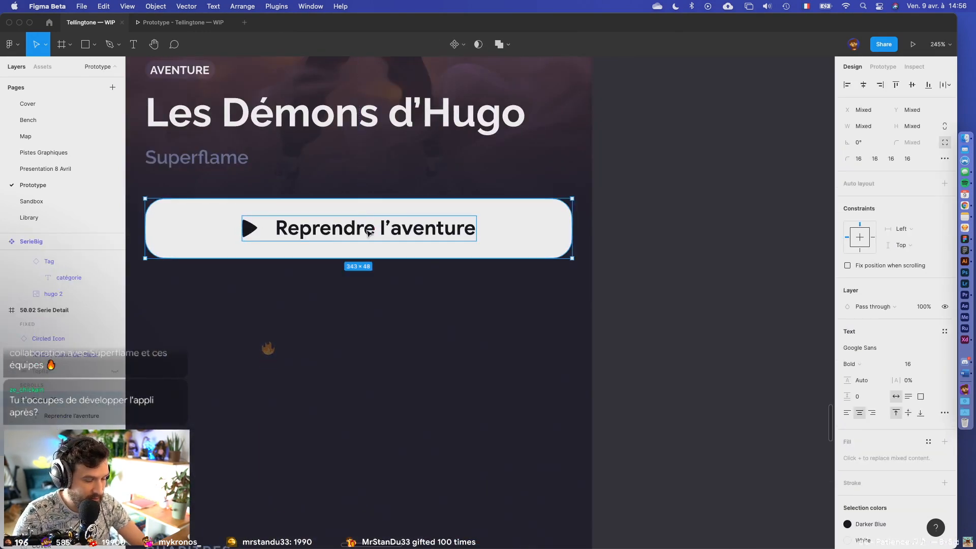
{"action": "key", "text": "super+alt+k"}
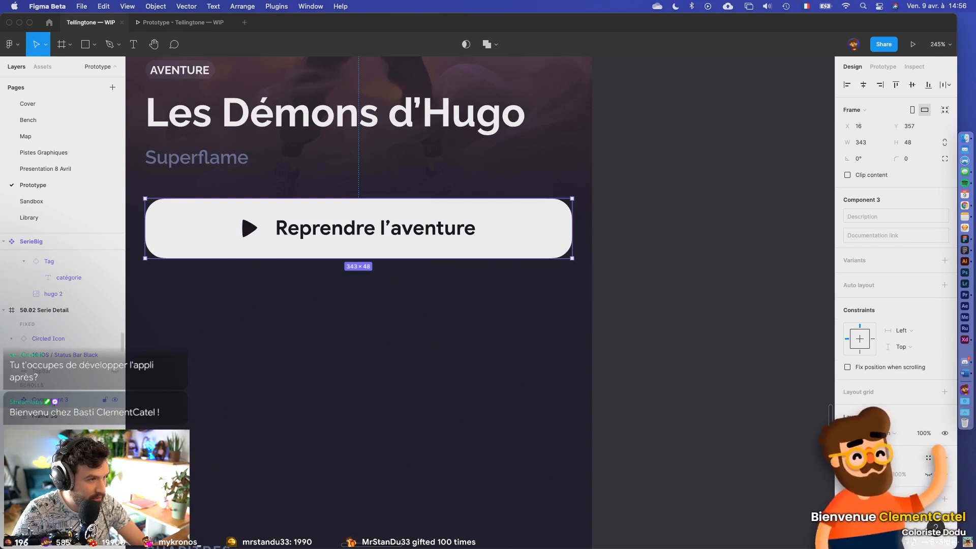
{"action": "double_click", "coordinate": [54, 400]}
{"action": "type", "text": "CTA"}
{"action": "key", "text": "Return"}
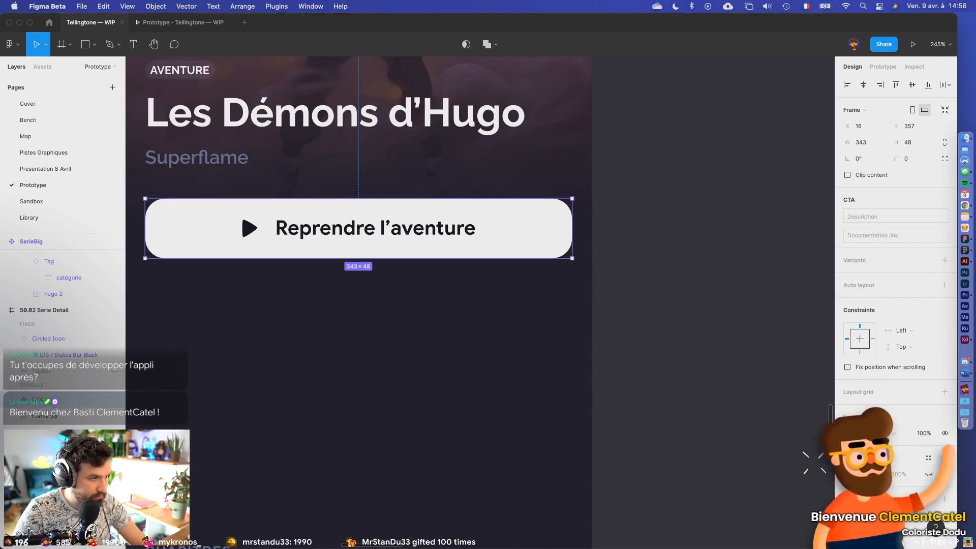
- Duplicate the CTA and place the main component on the empty canvas beside the 50.02 Serie Detail screen
{"action": "key", "text": "super+d"}
{"action": "scroll", "coordinate": [428, 259], "scroll_direction": "down", "scroll_amount": 5}
{"action": "left_click_drag", "start_coordinate": [409, 250], "coordinate": [651, 261]}
{"action": "left_click", "coordinate": [646, 344]}
{"action": "scroll", "coordinate": [661, 325], "scroll_direction": "up", "scroll_amount": 5}
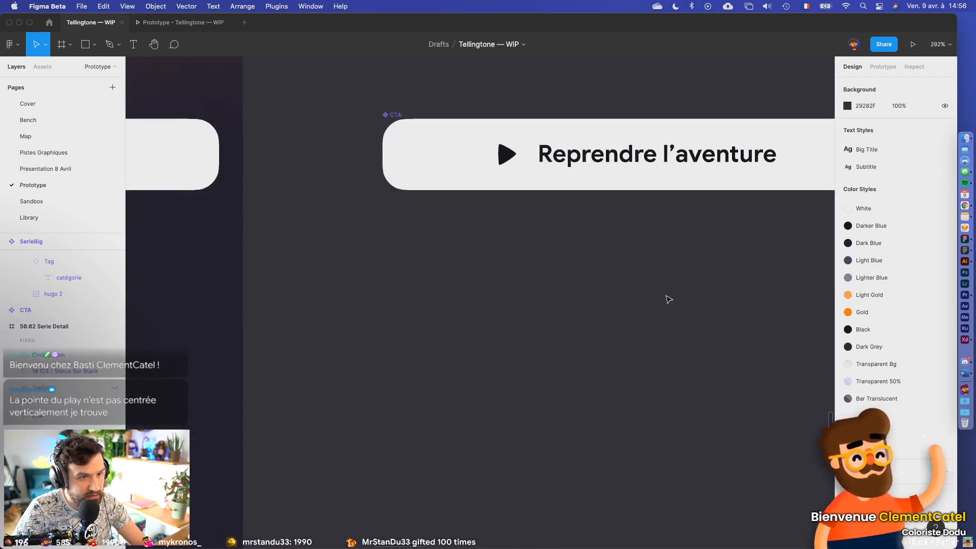
- Change the label text in the main CTA component to "Button"
{"action": "scroll", "coordinate": [669, 300], "scroll_direction": "up", "scroll_amount": 3}
{"action": "double_click", "coordinate": [492, 307]}
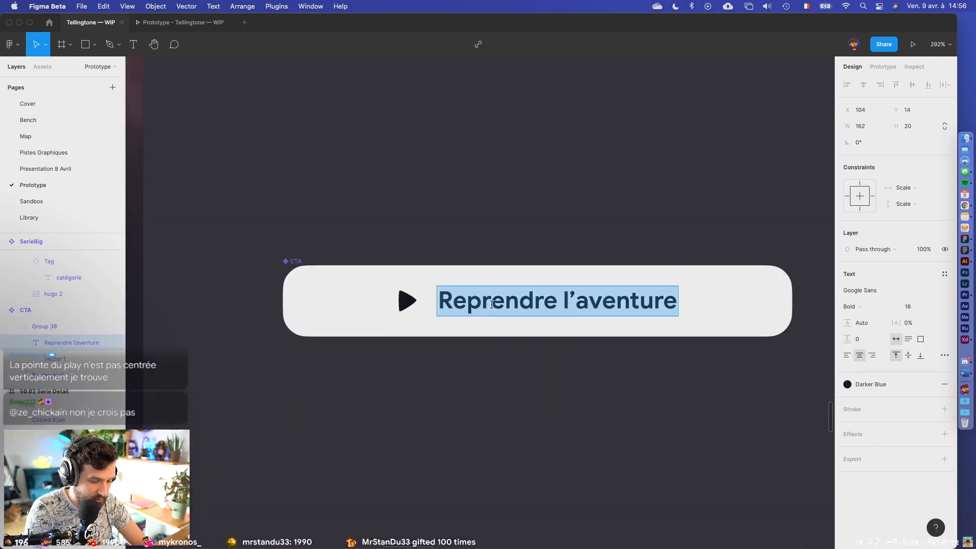
{"action": "type", "text": "Button"}
{"action": "left_click", "coordinate": [497, 388]}
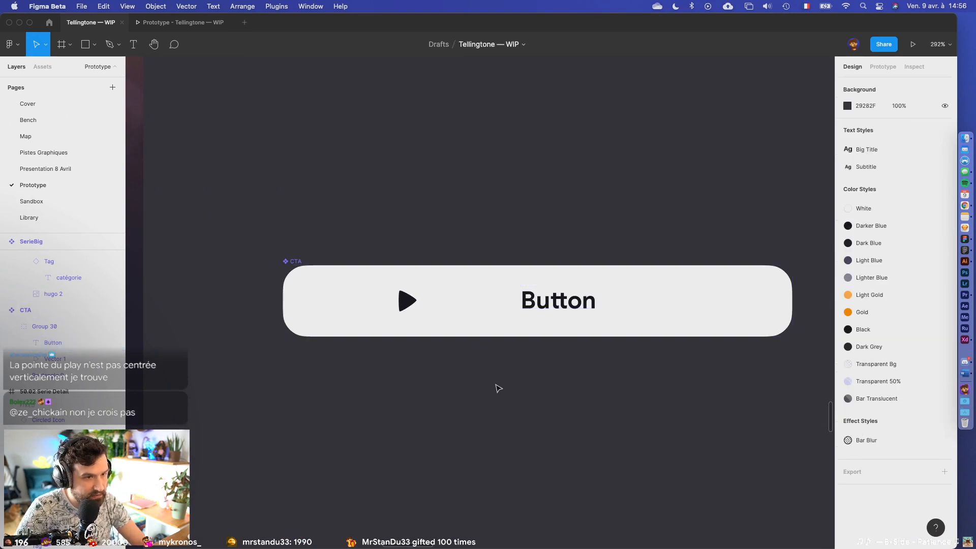
- Take the play icon out of the CTA component, paste it onto the canvas and make it a separate component
{"action": "scroll", "coordinate": [451, 387], "scroll_direction": "down", "scroll_amount": 4}
{"action": "left_click", "coordinate": [506, 329]}
{"action": "left_click", "coordinate": [506, 329]}
{"action": "left_click", "coordinate": [506, 330]}
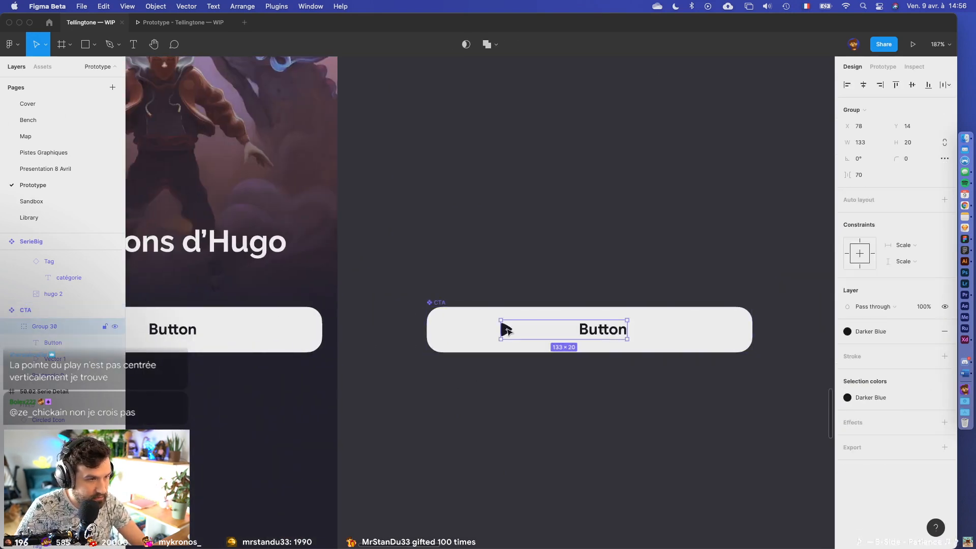
{"action": "left_click", "coordinate": [527, 285]}
{"action": "scroll", "coordinate": [539, 355], "scroll_direction": "up", "scroll_amount": 5}
{"action": "key", "text": "super+v"}
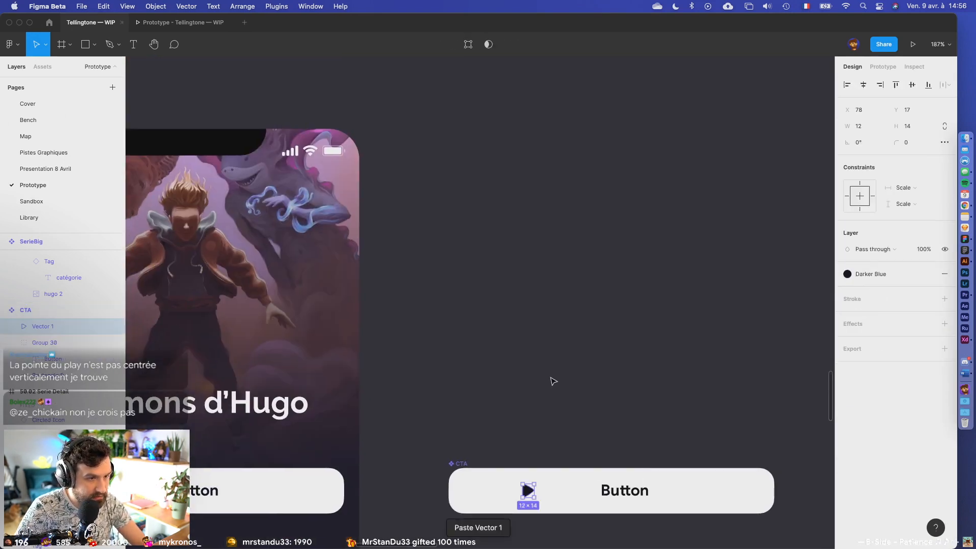
{"action": "key", "text": "super+alt+k"}
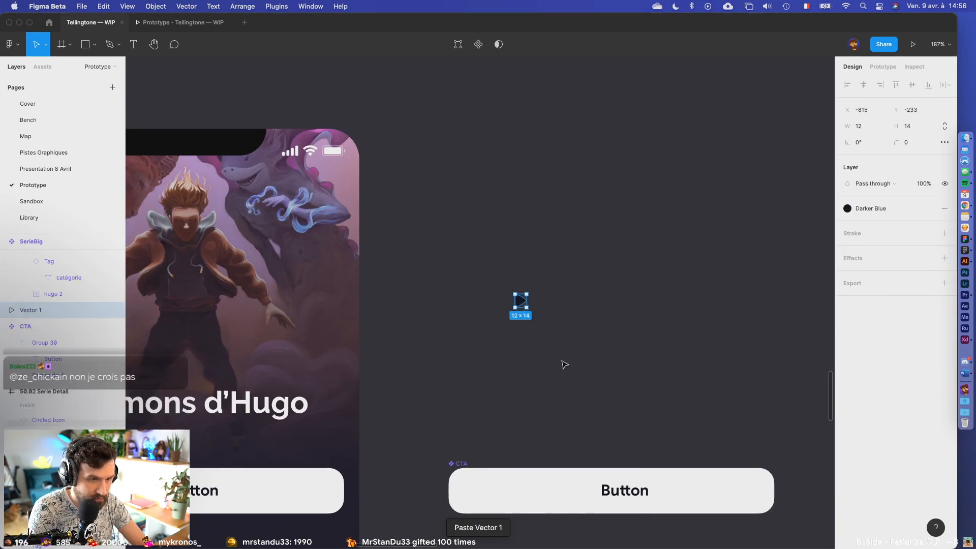
- Enlarge the play icon component's frame to 24 × 24 without scaling the icon
{"action": "key", "text": "shift+2"}
{"action": "scroll", "coordinate": [451, 297], "scroll_direction": "up", "scroll_amount": 10}
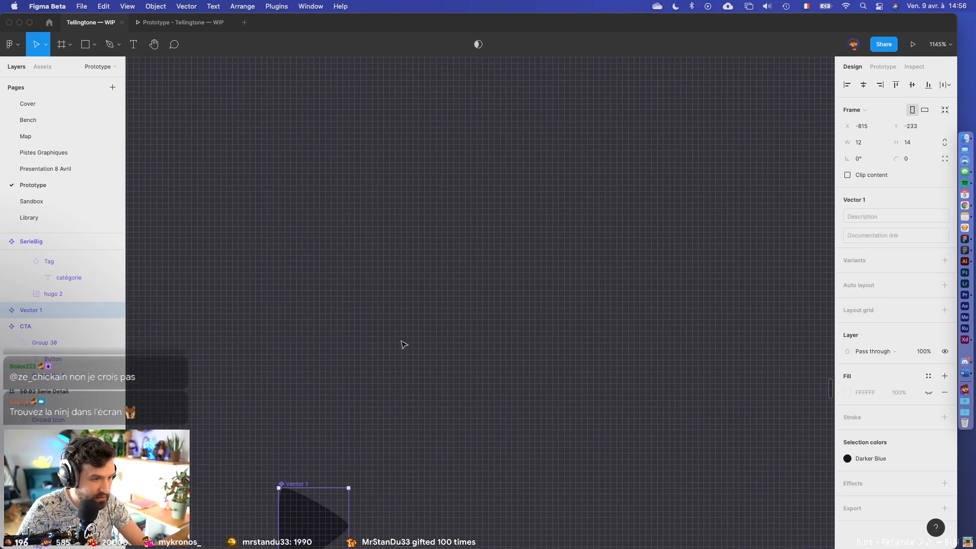
{"action": "scroll", "coordinate": [391, 350], "scroll_direction": "down", "scroll_amount": 3}
{"action": "scroll", "coordinate": [372, 306], "scroll_direction": "left", "scroll_amount": 5}
{"action": "scroll", "coordinate": [372, 306], "scroll_direction": "down", "scroll_amount": 2}
{"action": "left_click_drag", "start_coordinate": [461, 317], "coordinate": [517, 264]}
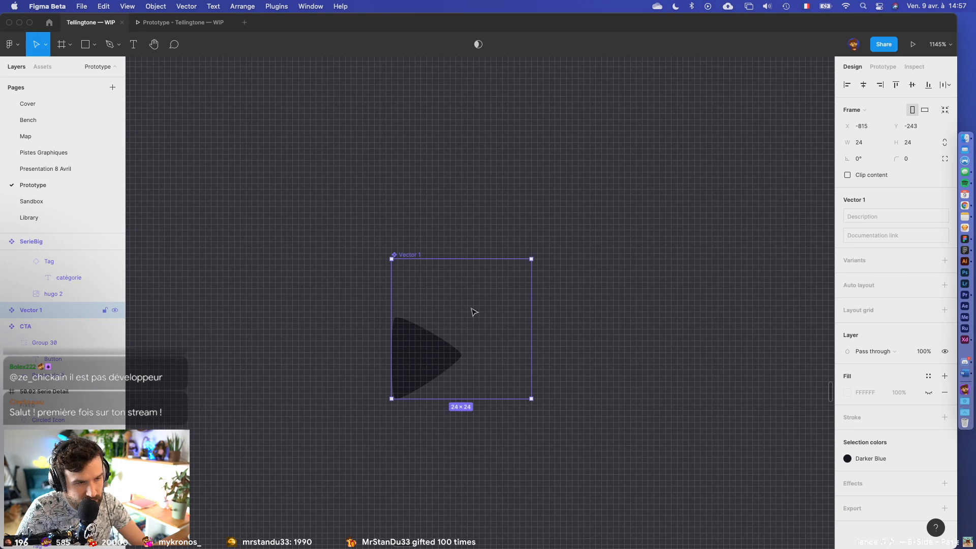
- Centre the play vector horizontally and vertically inside its component frame
{"action": "double_click", "coordinate": [423, 357]}
{"action": "left_click_drag", "start_coordinate": [423, 357], "coordinate": [470, 334]}
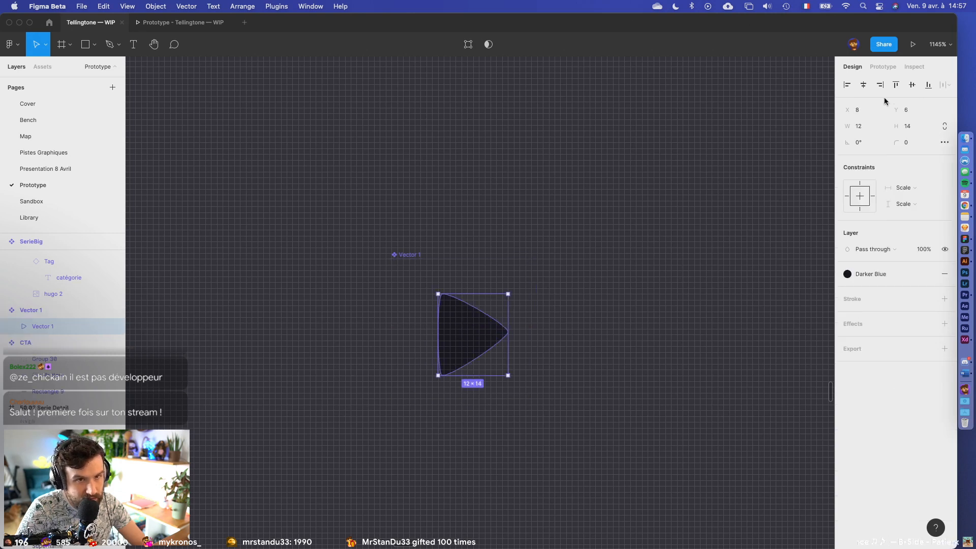
{"action": "left_click", "coordinate": [863, 84]}
{"action": "left_click", "coordinate": [911, 85]}
- Rename the icon component as Play and recolour it with the White colour style
{"action": "left_click", "coordinate": [412, 254]}
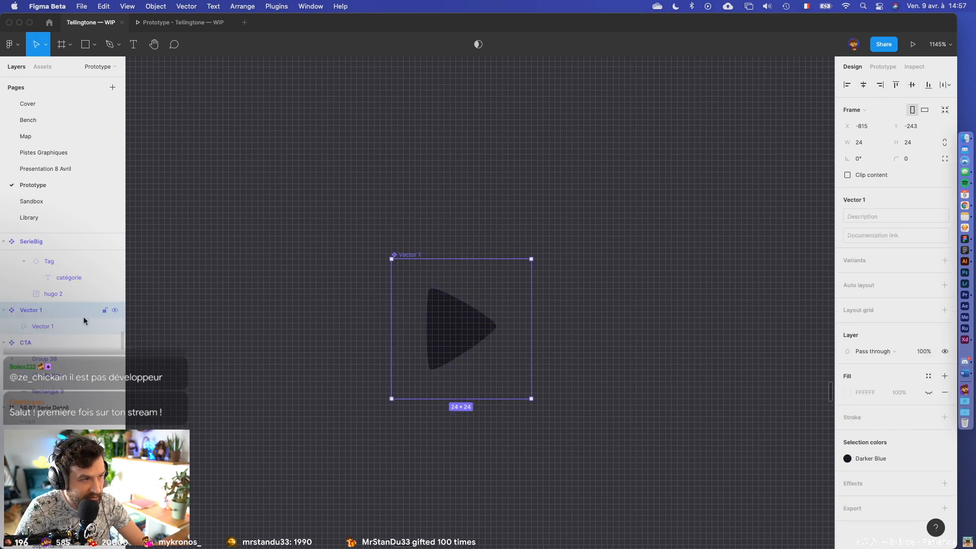
{"action": "double_click", "coordinate": [47, 311]}
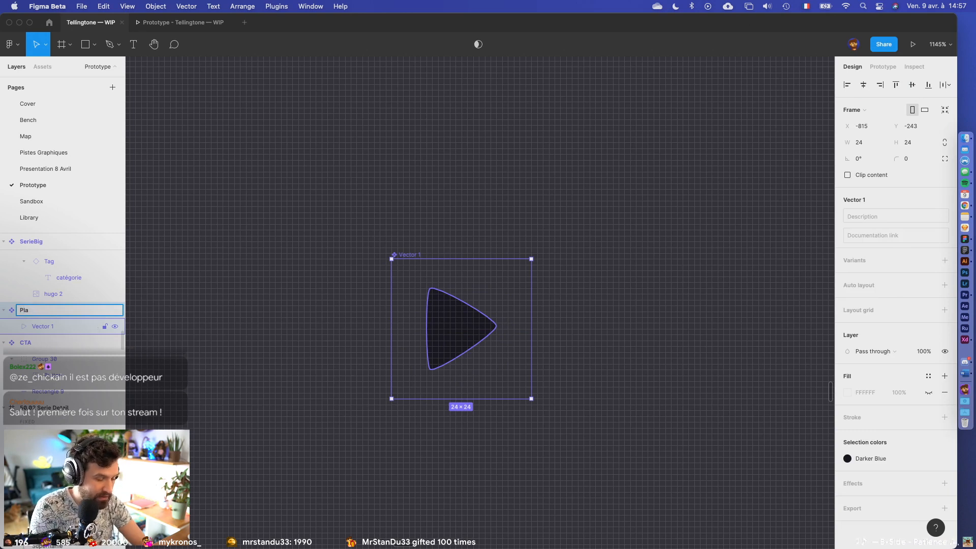
{"action": "key", "text": "Return"}
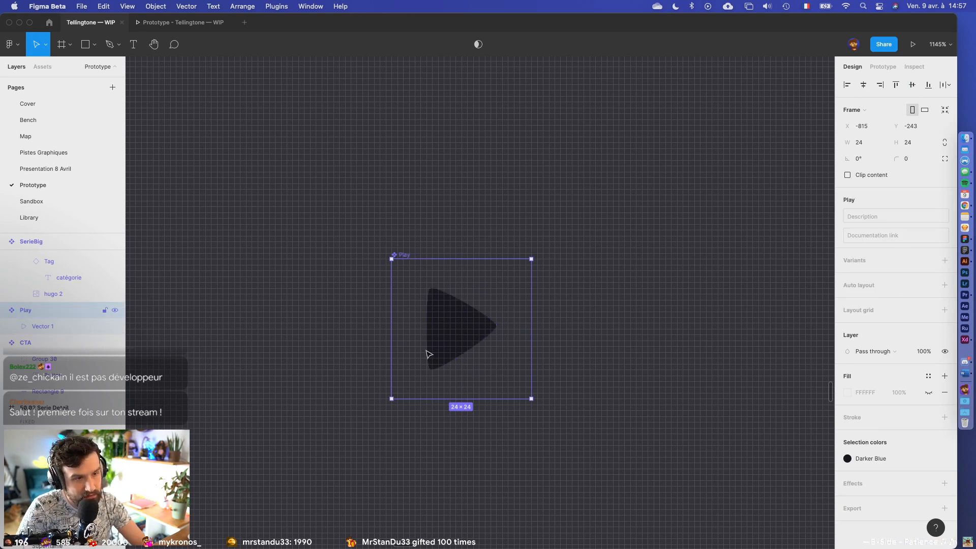
{"action": "left_click", "coordinate": [847, 459]}
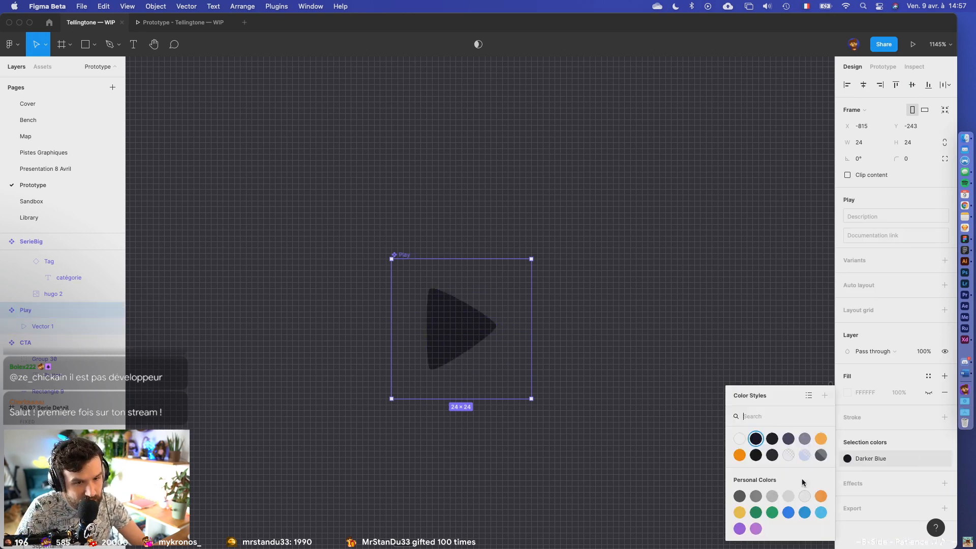
{"action": "left_click", "coordinate": [742, 438]}
{"action": "left_click", "coordinate": [613, 395]}
- Move the Play component up beside the other icon components above the screens
{"action": "scroll", "coordinate": [616, 394], "scroll_direction": "down", "scroll_amount": 5}
{"action": "scroll", "coordinate": [571, 342], "scroll_direction": "down", "scroll_amount": 5}
{"action": "left_click_drag", "start_coordinate": [561, 290], "coordinate": [666, 338]}
{"action": "left_click_drag", "start_coordinate": [676, 387], "coordinate": [233, 162]}
{"action": "left_click_drag", "start_coordinate": [280, 153], "coordinate": [923, 300]}
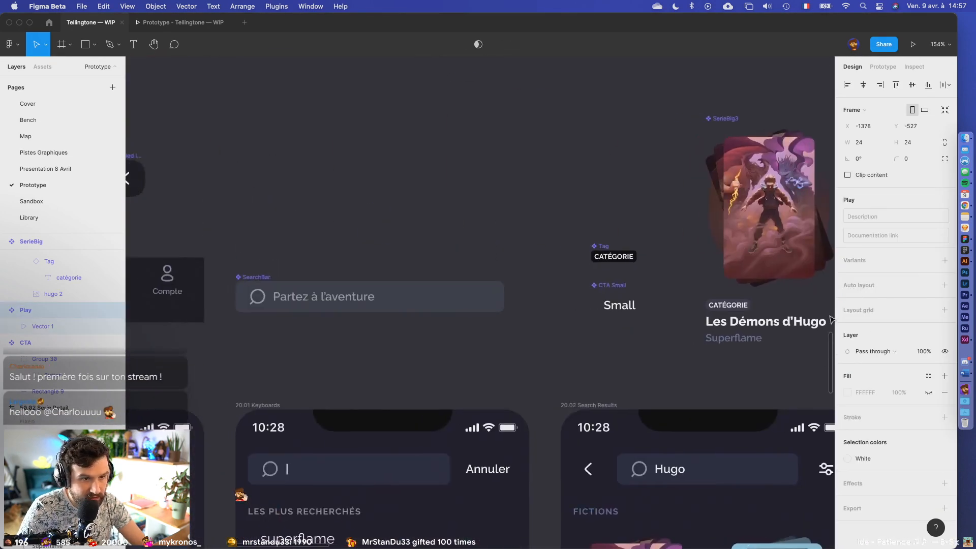
{"action": "scroll", "coordinate": [783, 318], "scroll_direction": "down", "scroll_amount": 5}
{"action": "scroll", "coordinate": [671, 336], "scroll_direction": "right", "scroll_amount": 3}
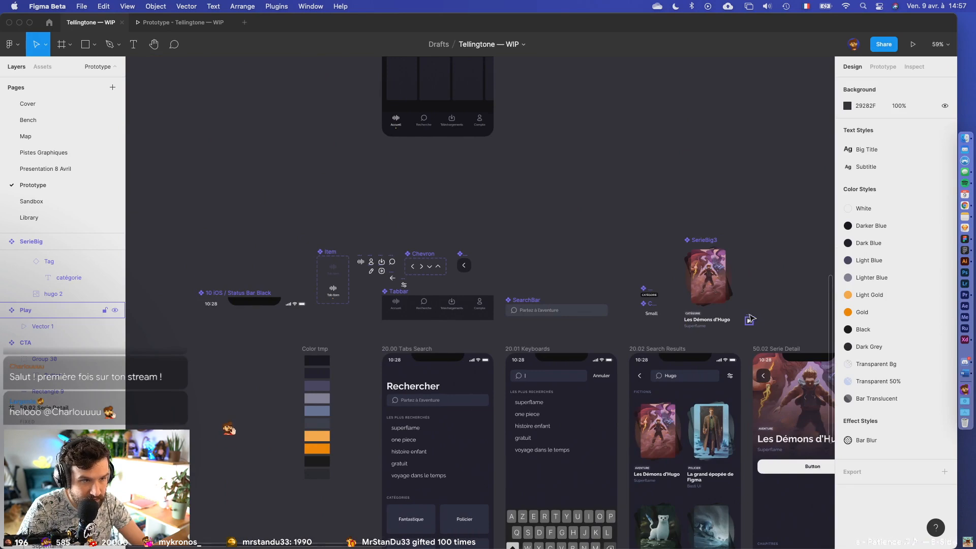
{"action": "left_click_drag", "start_coordinate": [750, 315], "coordinate": [365, 269]}
{"action": "scroll", "coordinate": [360, 267], "scroll_direction": "up", "scroll_amount": 10}
- Centre the "Button" label horizontally in the main CTA component and ungroup it
{"action": "scroll", "coordinate": [407, 326], "scroll_direction": "down", "scroll_amount": 7}
{"action": "left_click_drag", "start_coordinate": [590, 396], "coordinate": [203, 265]}
{"action": "left_click_drag", "start_coordinate": [700, 375], "coordinate": [594, 204]}
{"action": "scroll", "coordinate": [597, 294], "scroll_direction": "up", "scroll_amount": 5}
{"action": "left_click", "coordinate": [514, 401], "text": "super"}
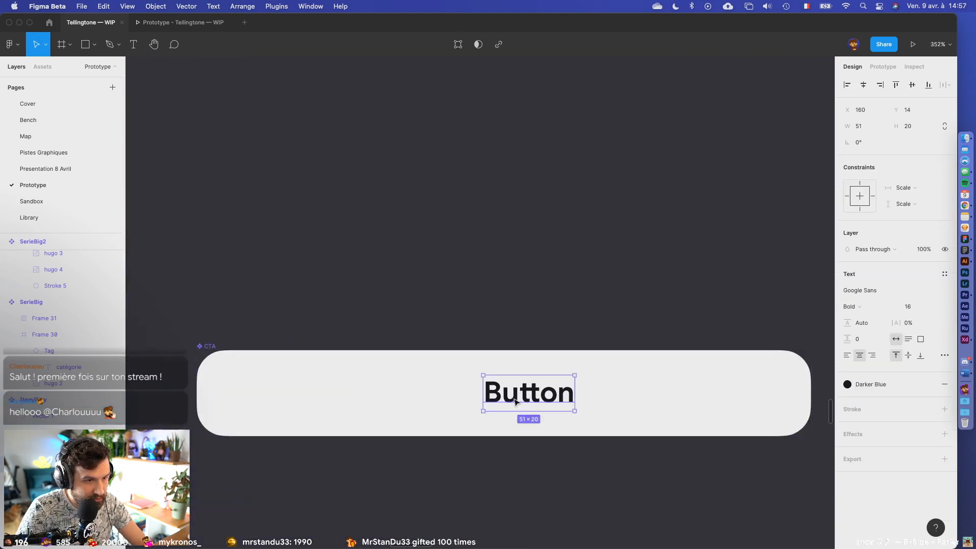
{"action": "left_click", "coordinate": [529, 275]}
{"action": "left_click", "coordinate": [512, 406]}
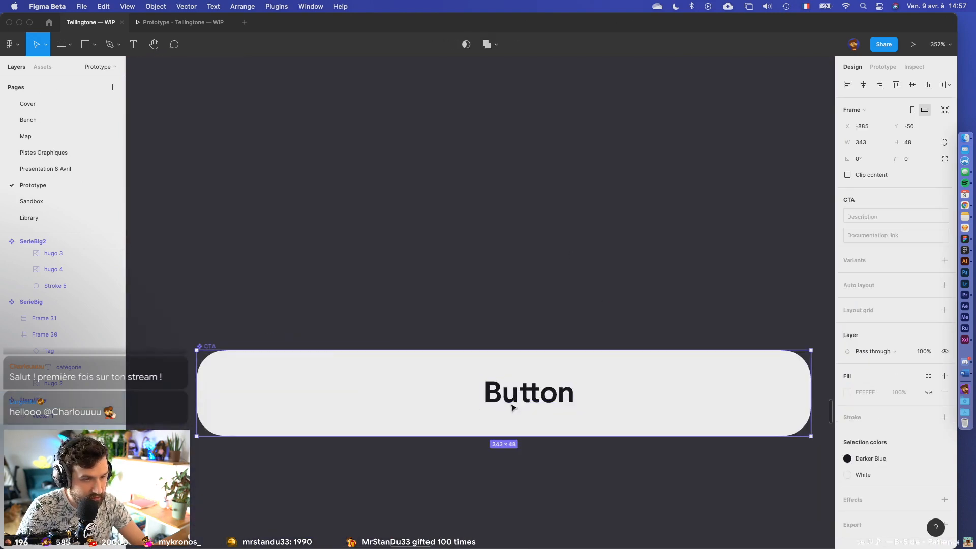
{"action": "left_click", "coordinate": [513, 402]}
{"action": "left_click", "coordinate": [863, 85]}
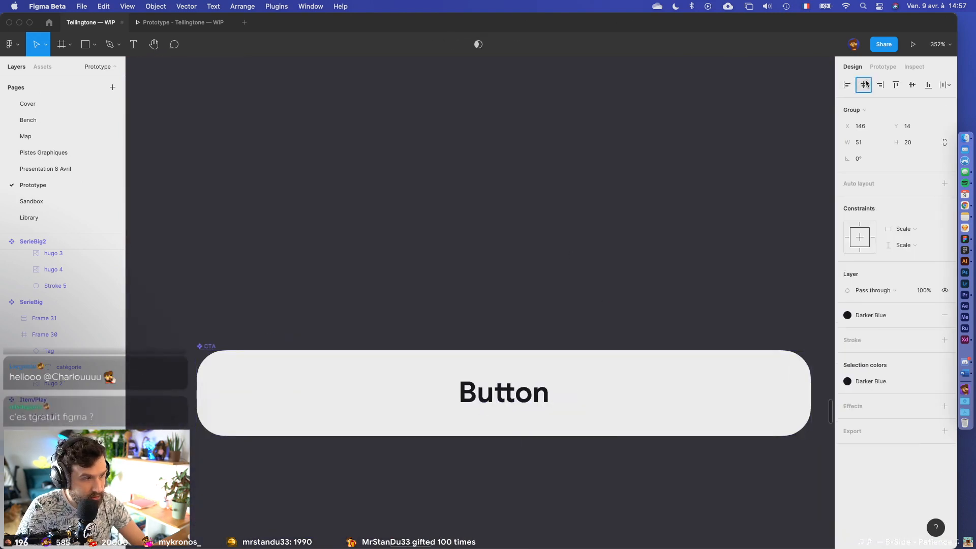
{"action": "key", "text": "super+shift+g"}
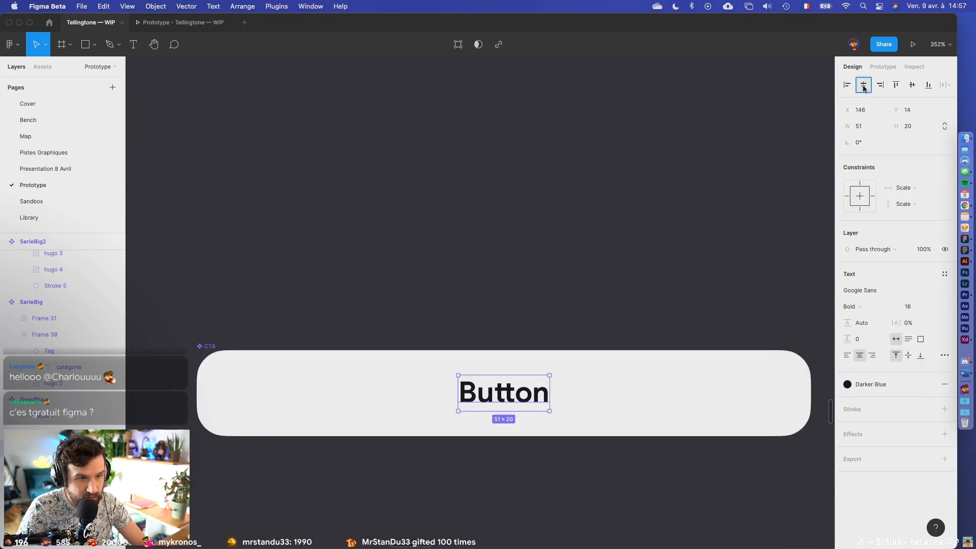
{"action": "left_click", "coordinate": [585, 254]}
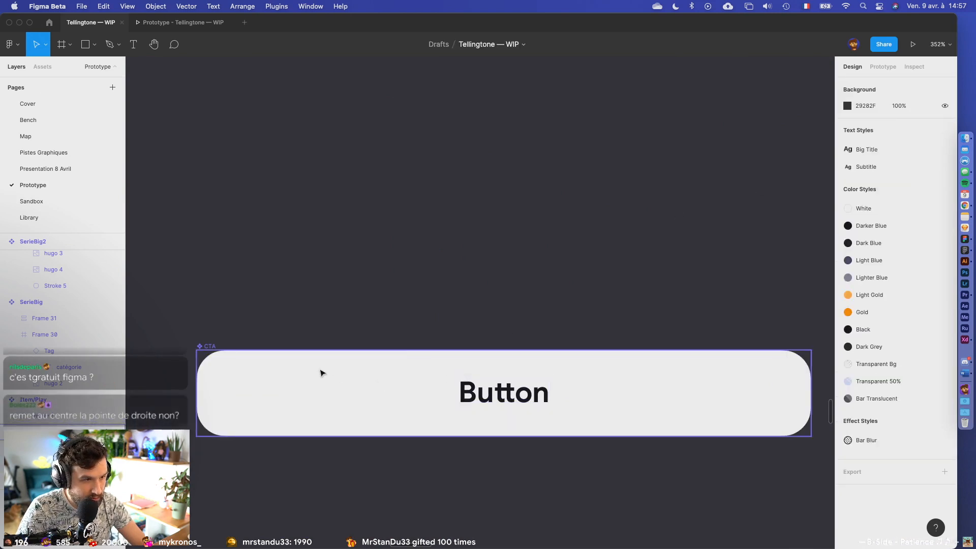
- Try narrowing the CTA component to a width of 150 to test its resizing, and undo the change
{"action": "left_click", "coordinate": [213, 346]}
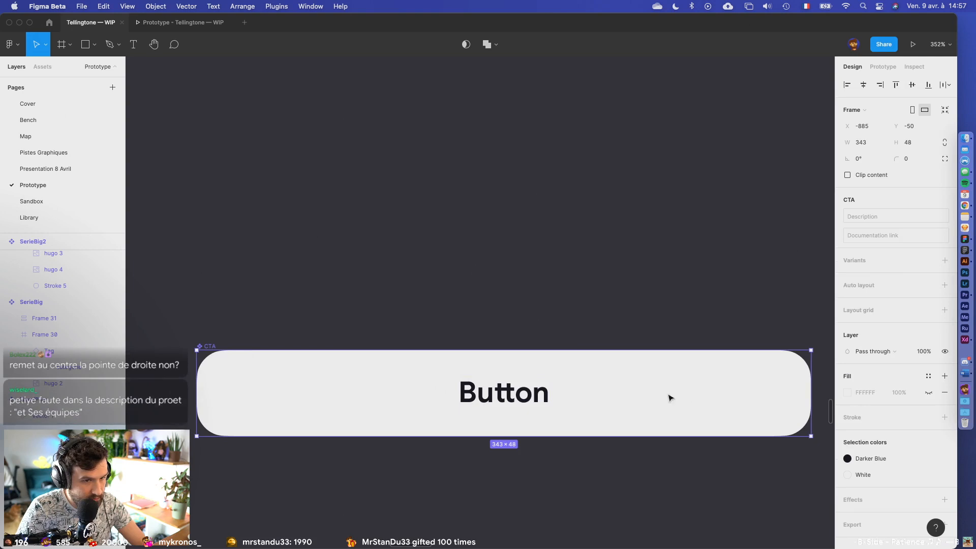
{"action": "left_click_drag", "start_coordinate": [813, 380], "coordinate": [464, 380]}
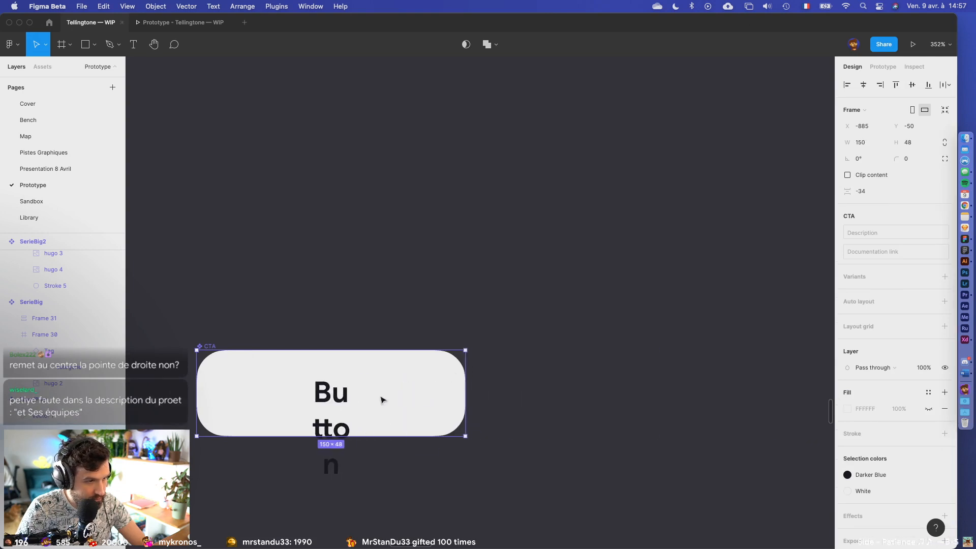
{"action": "key", "text": "Return"}
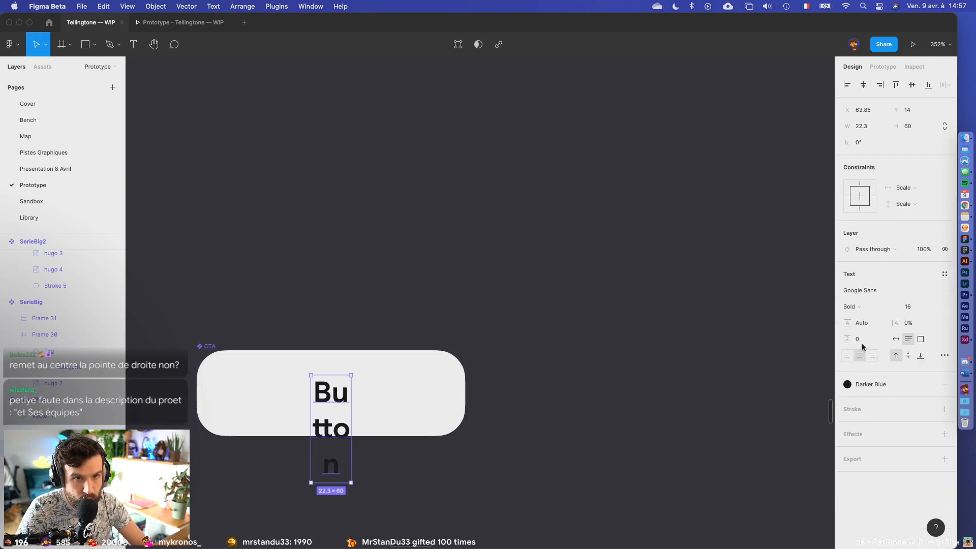
{"action": "key", "text": "ctrl+z"}
{"action": "key", "text": "ctrl+z"}
{"action": "key", "text": "ctrl+z"}
{"action": "key", "text": "ctrl+z"}
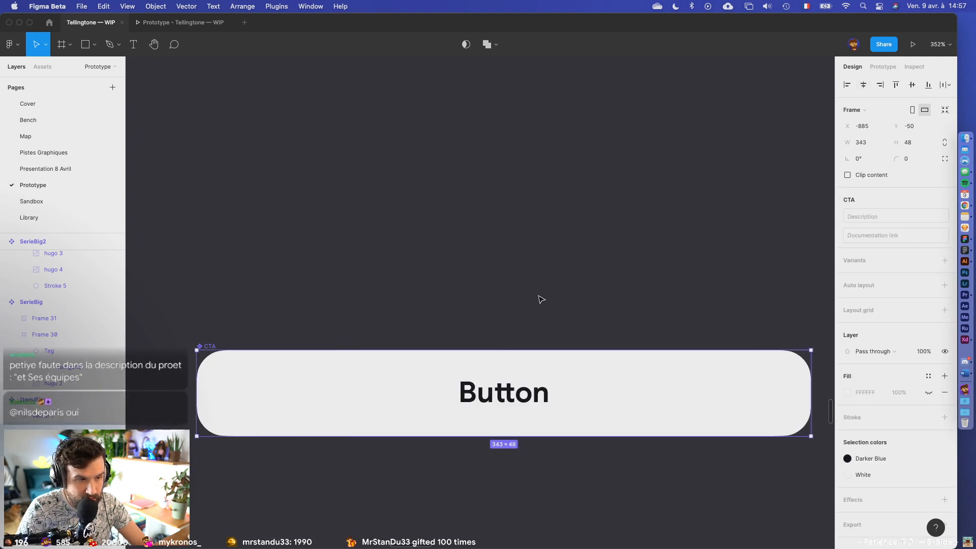
- Apply auto layout to the CTA component
{"action": "left_click", "coordinate": [530, 290]}
{"action": "double_click", "coordinate": [483, 393]}
{"action": "left_click", "coordinate": [203, 347]}
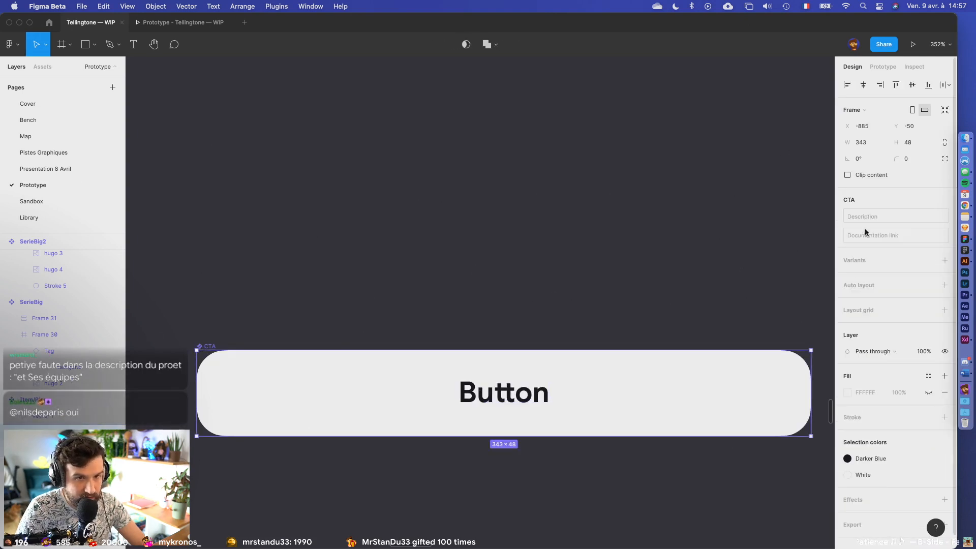
{"action": "key", "text": "shift+a"}
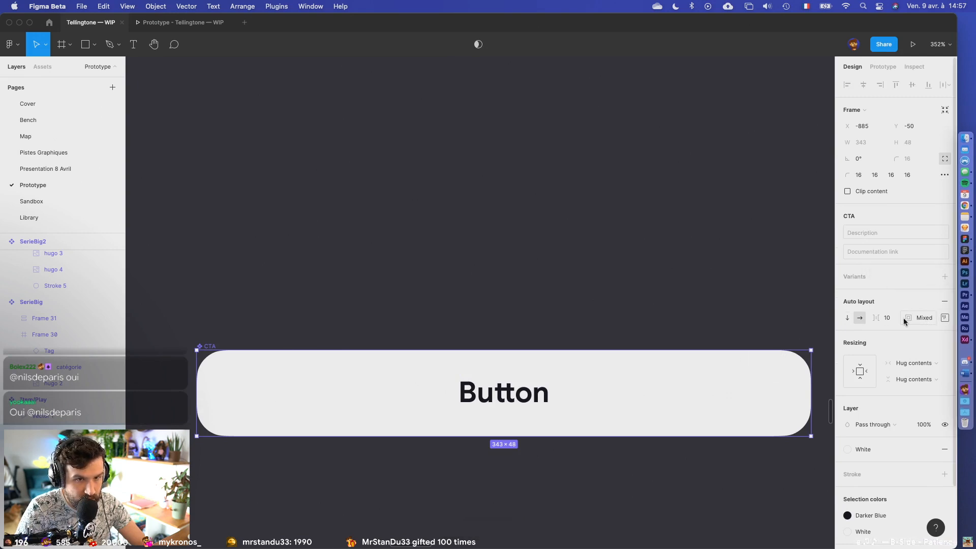
- Set the CTA component's left and right auto layout padding to 24 each
{"action": "left_click", "coordinate": [926, 321]}
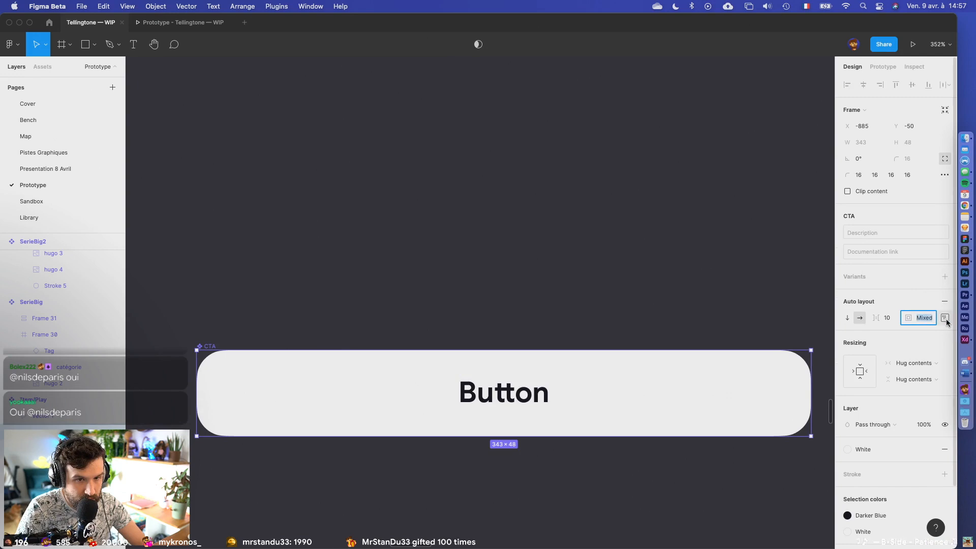
{"action": "left_click", "coordinate": [945, 319]}
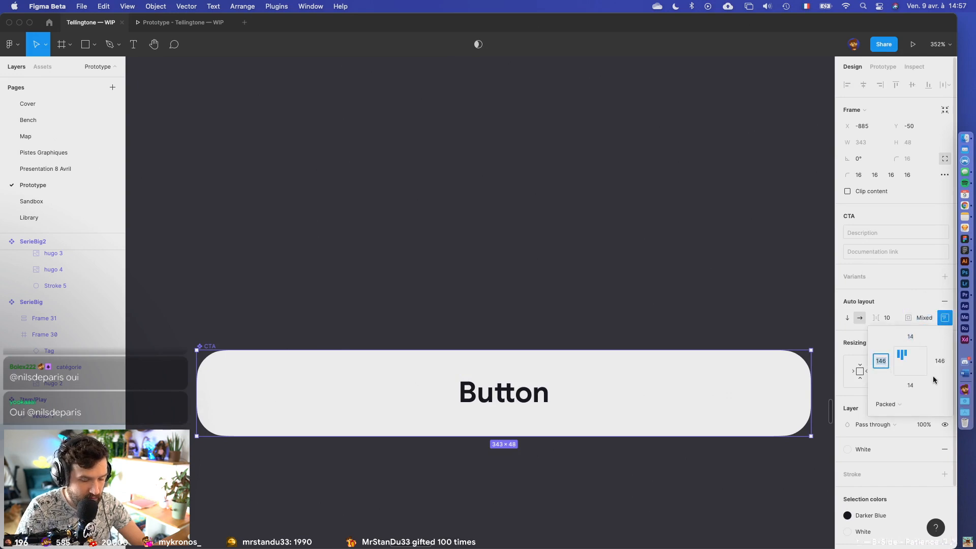
{"action": "type", "text": "24"}
{"action": "key", "text": "Return"}
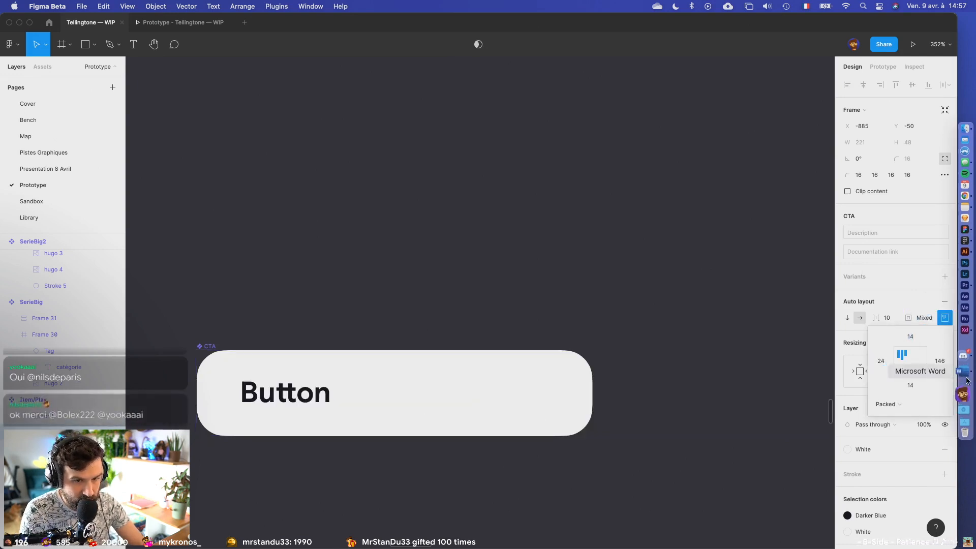
{"action": "left_click", "coordinate": [943, 362]}
{"action": "type", "text": "24"}
{"action": "key", "text": "Return"}
{"action": "left_click", "coordinate": [492, 409]}
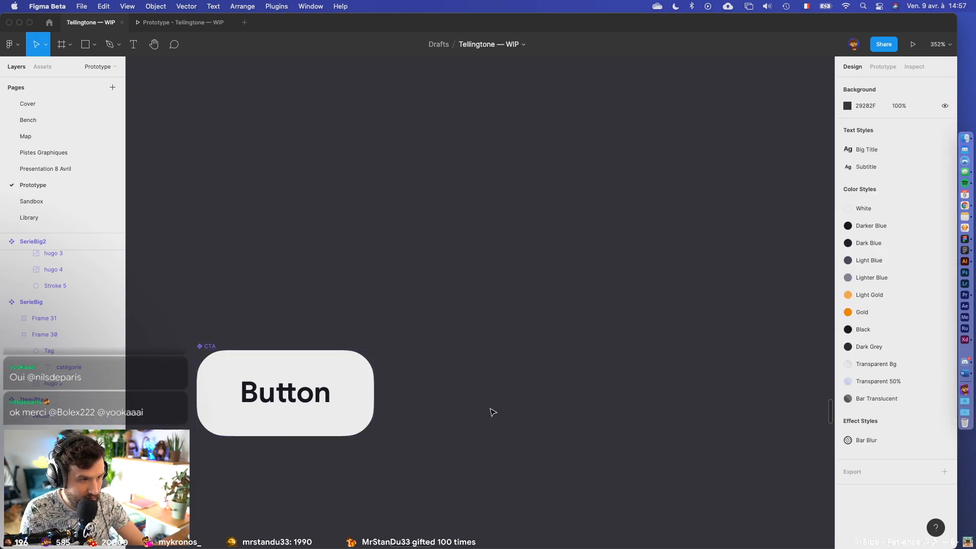
- Try replacing the "Button" label with random text to test the CTA's auto layout resizing, and undo the change
{"action": "scroll", "coordinate": [492, 409], "scroll_direction": "left", "scroll_amount": 5}
{"action": "left_click", "coordinate": [507, 353], "text": "super"}
{"action": "key", "text": "Return"}
{"action": "type", "text": "Fzkjgejeiog"}
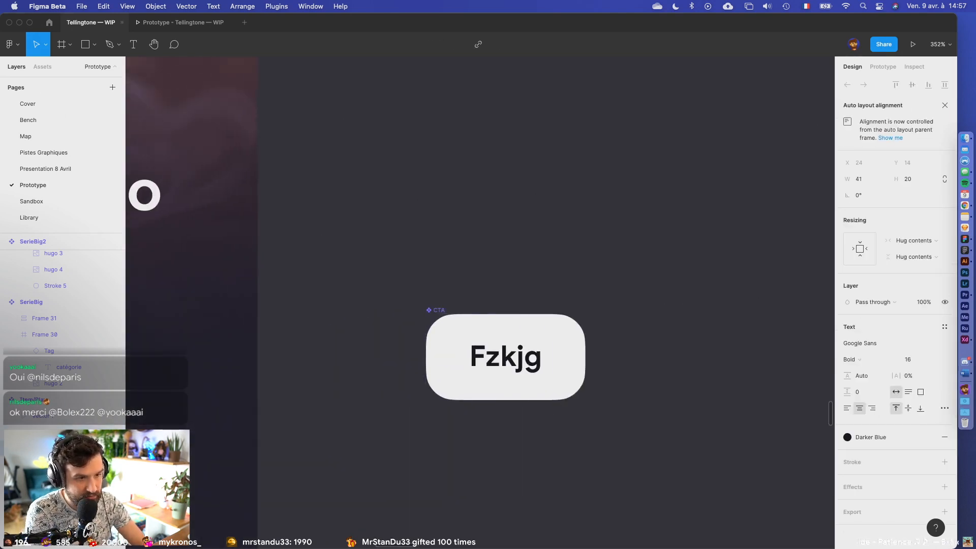
{"action": "key", "text": "super+z"}
{"action": "key", "text": "super+z"}
{"action": "scroll", "coordinate": [519, 441], "scroll_direction": "up", "scroll_amount": 3, "text": "ctrl"}
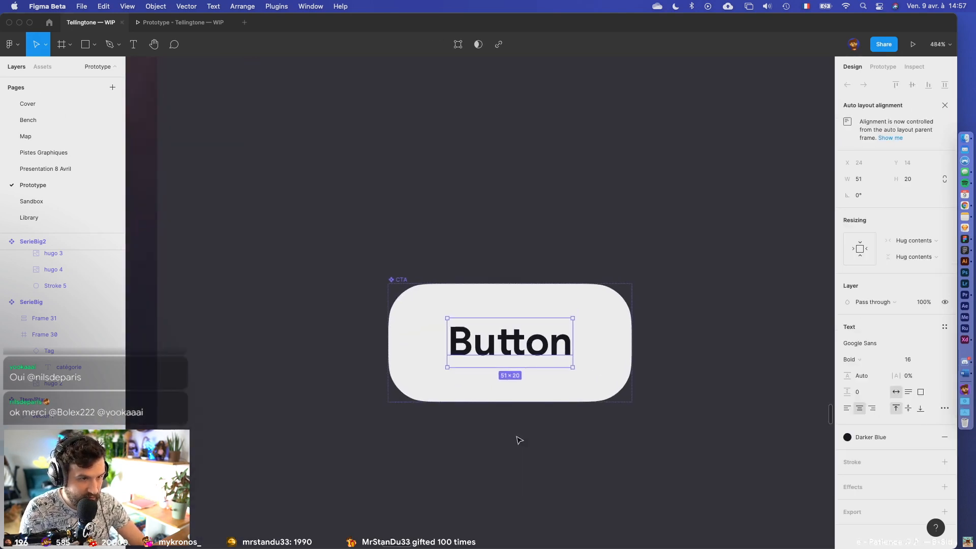
{"action": "left_click", "coordinate": [514, 441]}
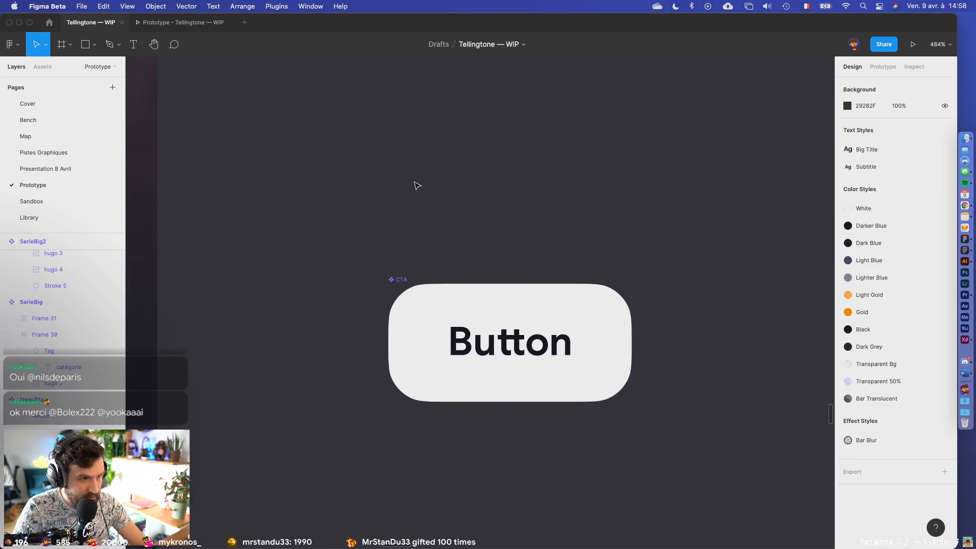
- Search the component assets for "play" and insert a Play icon instance before the label inside the CTA component
{"action": "left_click", "coordinate": [42, 67]}
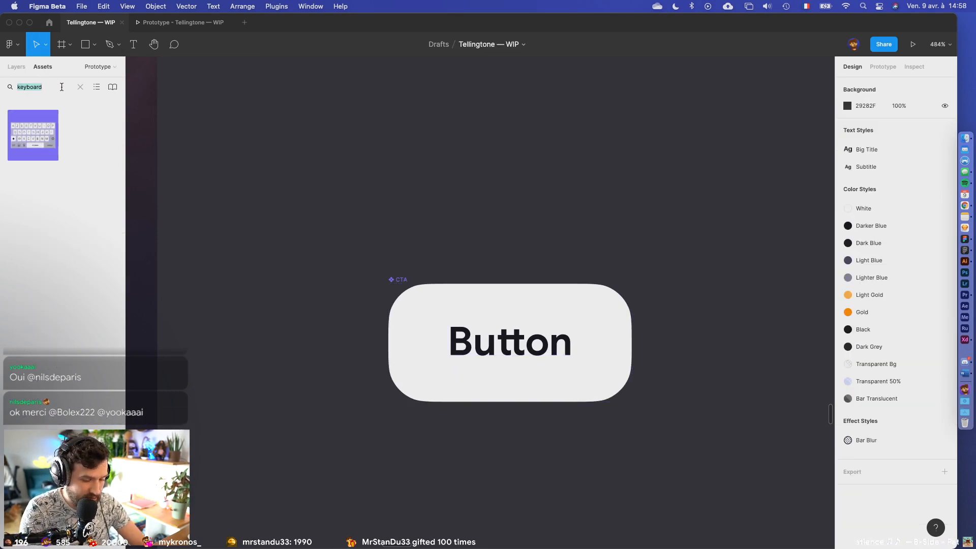
{"action": "type", "text": "lay"}
{"action": "key", "text": "BackSpace"}
{"action": "key", "text": "BackSpace"}
{"action": "key", "text": "BackSpace"}
{"action": "type", "text": "p"}
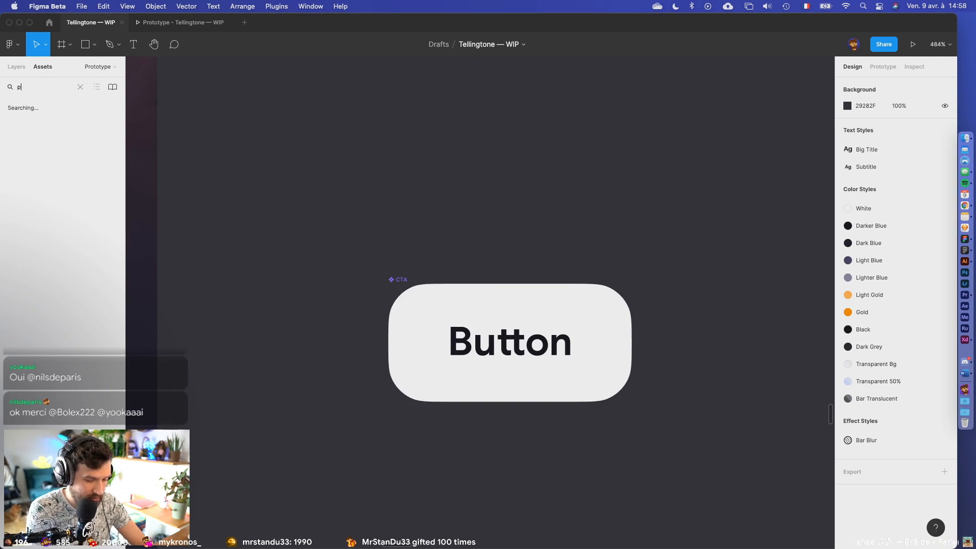
{"action": "type", "text": "lay"}
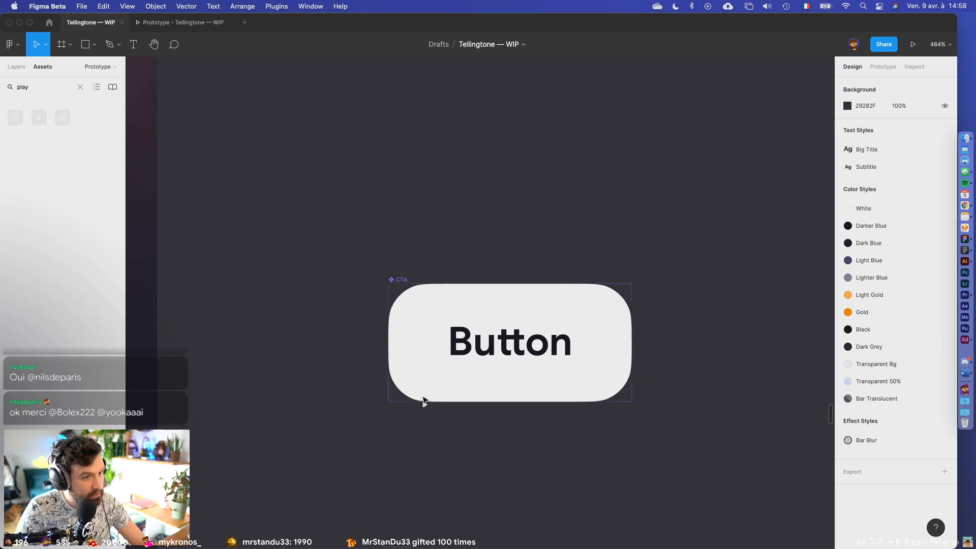
{"action": "left_click_drag", "start_coordinate": [440, 339], "coordinate": [440, 340]}
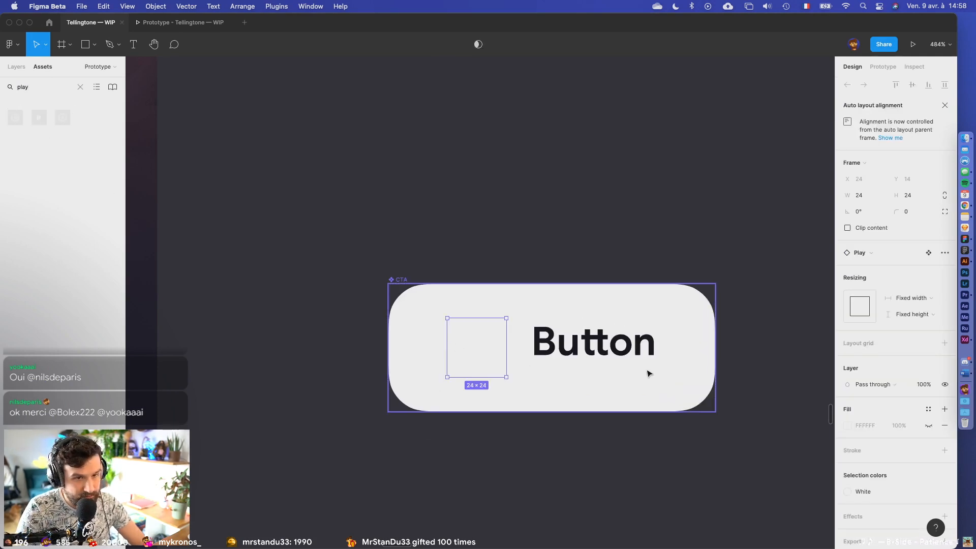
- Set the CTA component's auto layout alignment to centred so the icon and label line up
{"action": "left_click", "coordinate": [421, 283]}
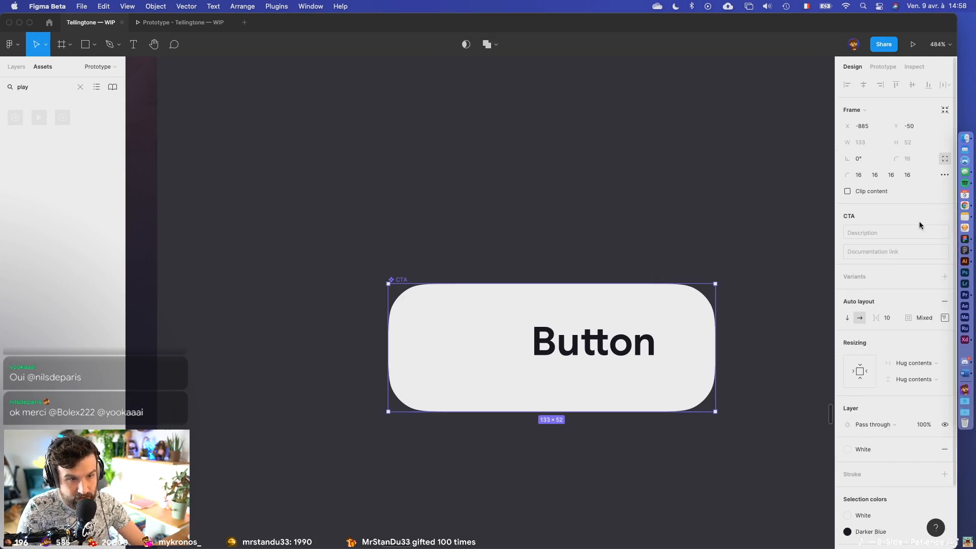
{"action": "left_click", "coordinate": [944, 319]}
{"action": "left_click", "coordinate": [911, 358]}
{"action": "left_click", "coordinate": [765, 305]}
- Recolour the Play icon instance inside the CTA with the Darker Blue colour style
{"action": "double_click", "coordinate": [469, 336]}
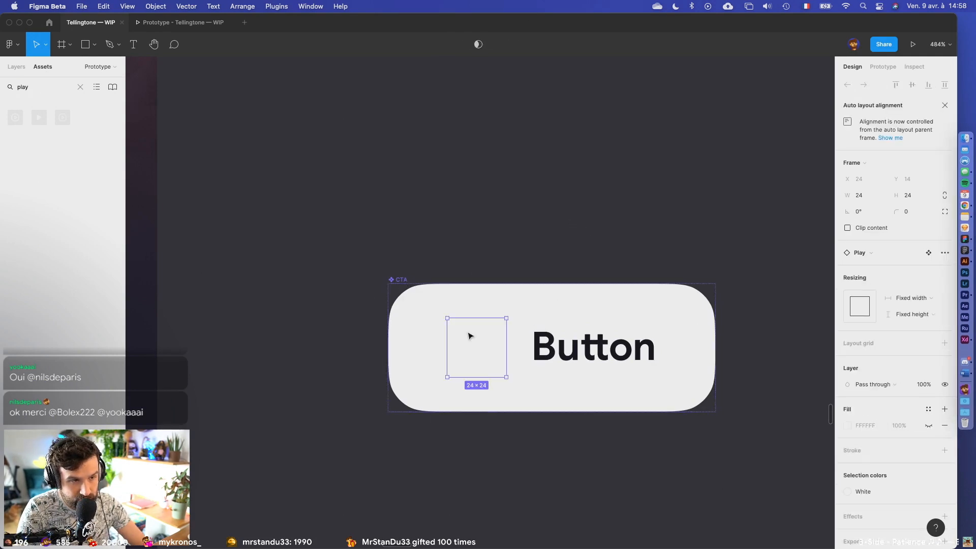
{"action": "left_click", "coordinate": [847, 492]}
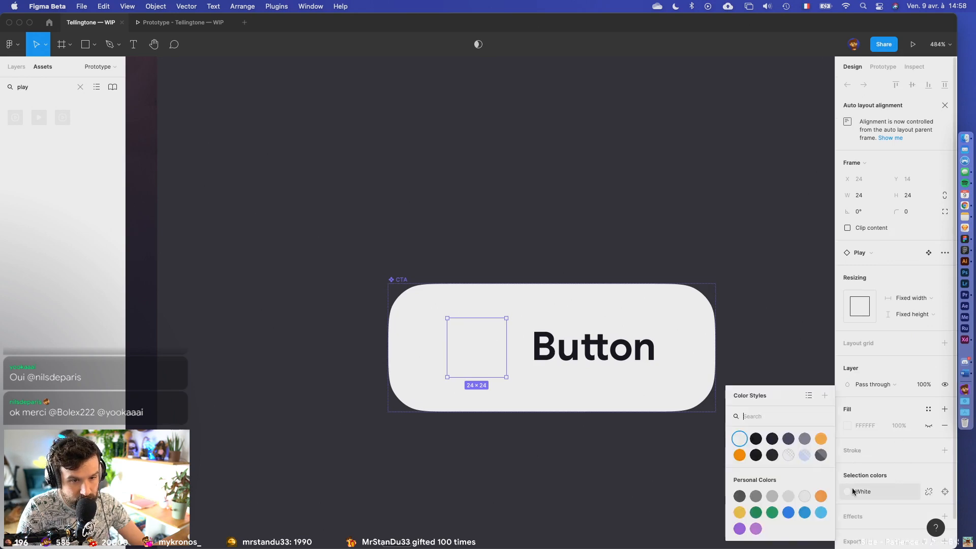
{"action": "left_click", "coordinate": [759, 443]}
{"action": "left_click", "coordinate": [682, 247]}
{"action": "left_click_drag", "start_coordinate": [683, 248], "coordinate": [566, 245]}
- Rename the CTA's Play icon layer as Icon Left
{"action": "double_click", "coordinate": [343, 328]}
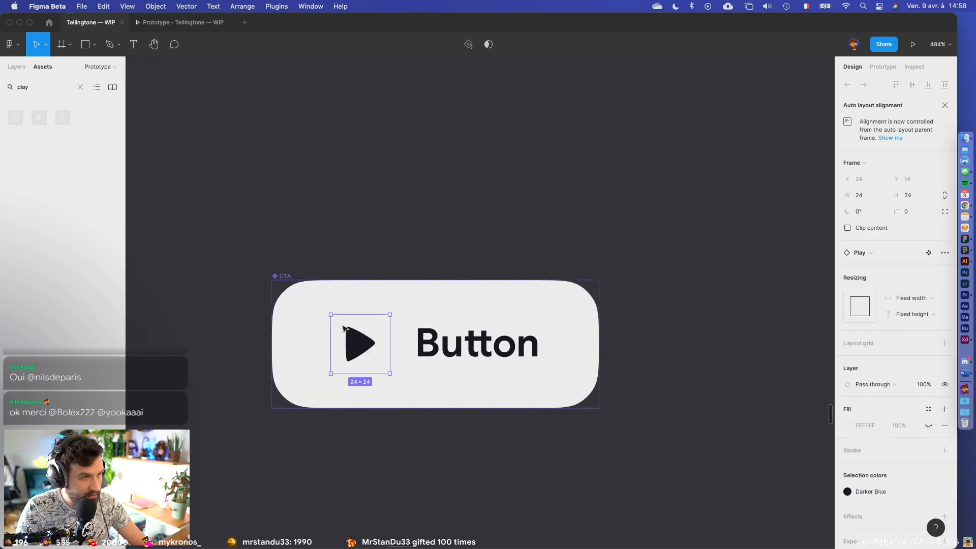
{"action": "left_click", "coordinate": [6, 69]}
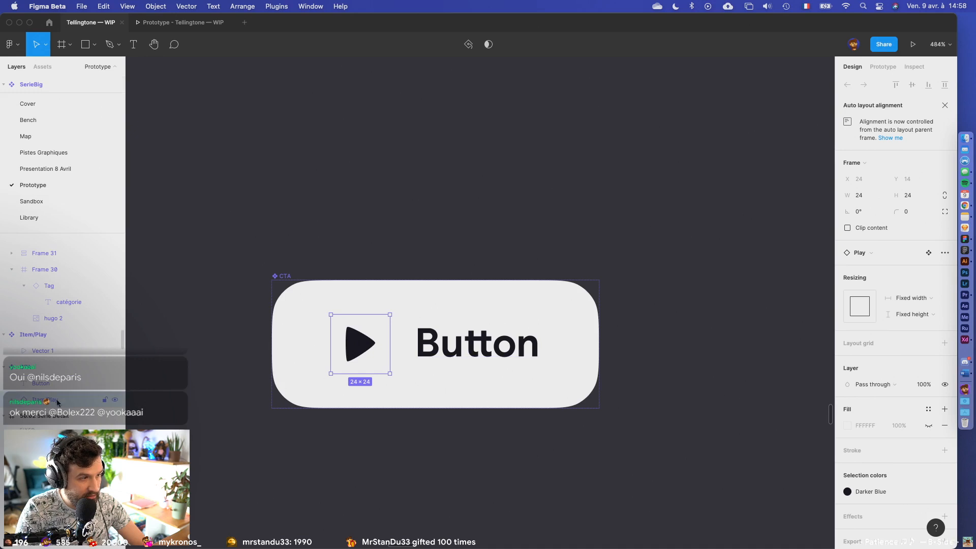
{"action": "double_click", "coordinate": [57, 400]}
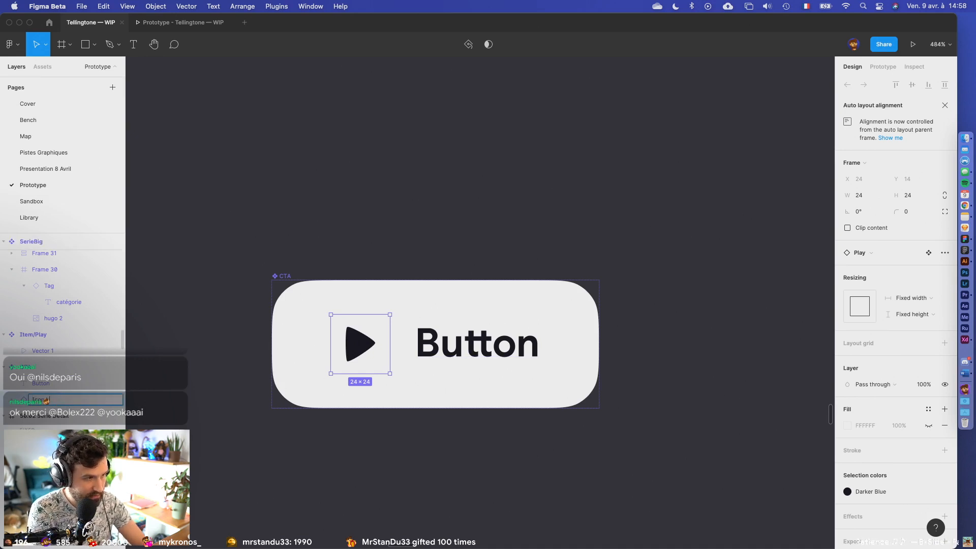
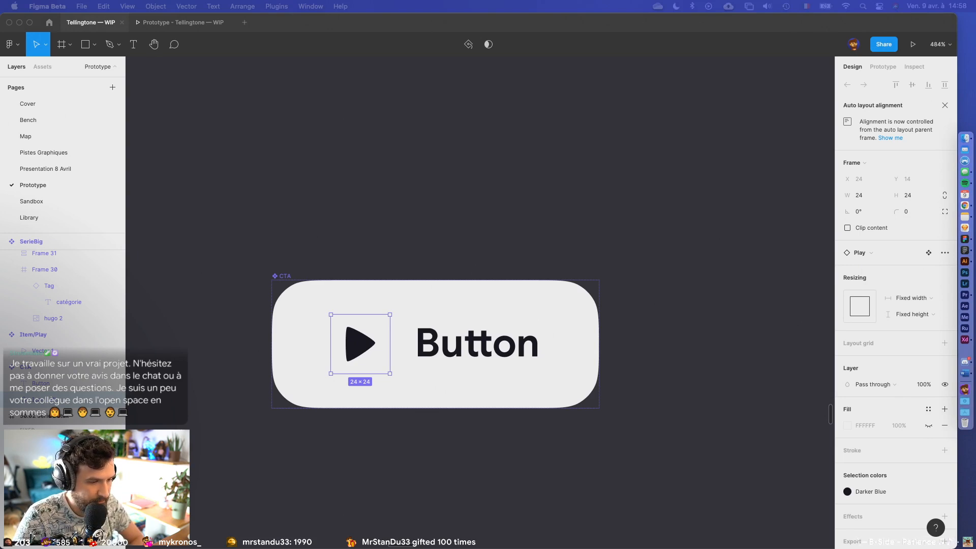
- Switch to the Streamlabs dashboard in Chrome and search Cloudbot's custom commands for "telling"
{"action": "left_click_drag", "start_coordinate": [493, 0], "coordinate": [448, 27]}
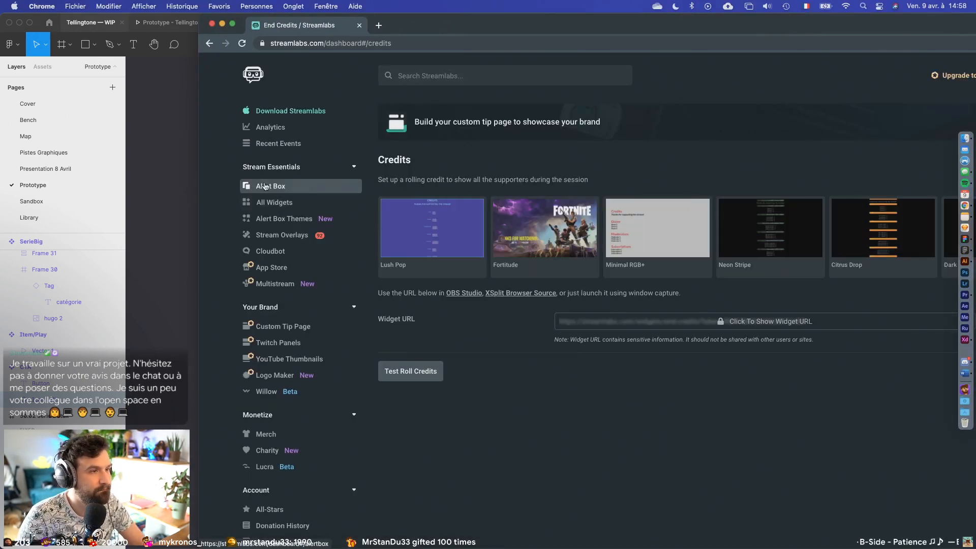
{"action": "left_click", "coordinate": [267, 251]}
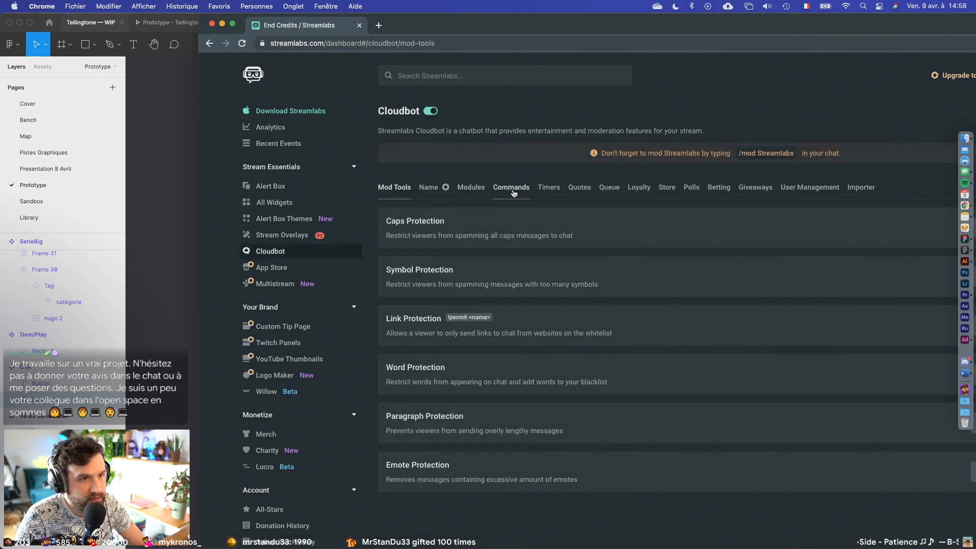
{"action": "left_click", "coordinate": [514, 192]}
{"action": "left_click", "coordinate": [429, 244]}
{"action": "type", "text": "telling"}
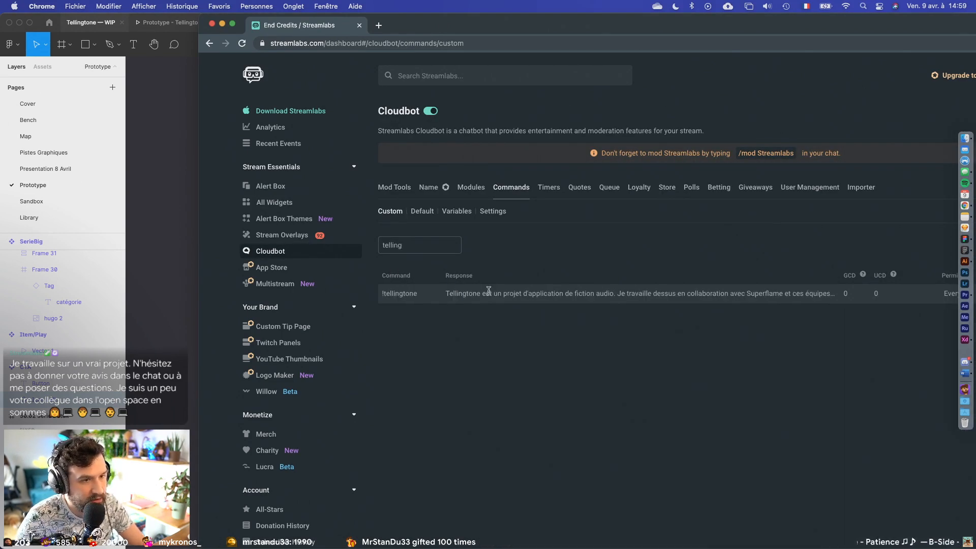
{"action": "double_click", "coordinate": [706, 26]}
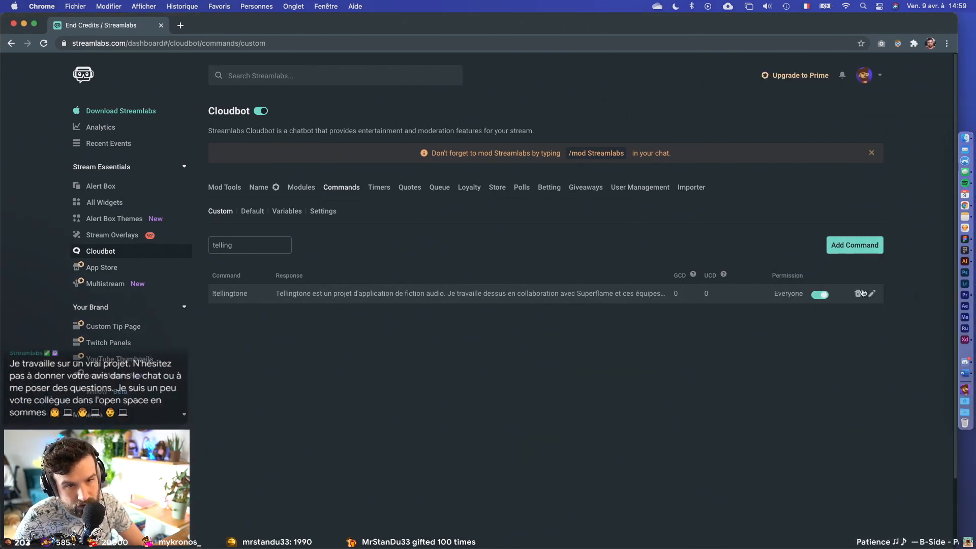
- Correct "ces" to "ses" in the !tellingtone command's response and save the command
{"action": "left_click", "coordinate": [872, 294]}
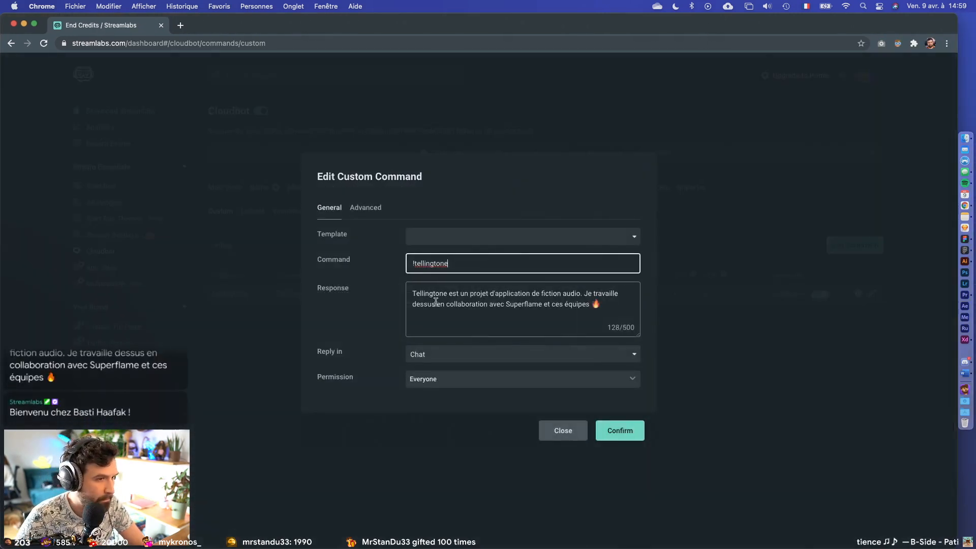
{"action": "double_click", "coordinate": [556, 304]}
{"action": "type", "text": "ses"}
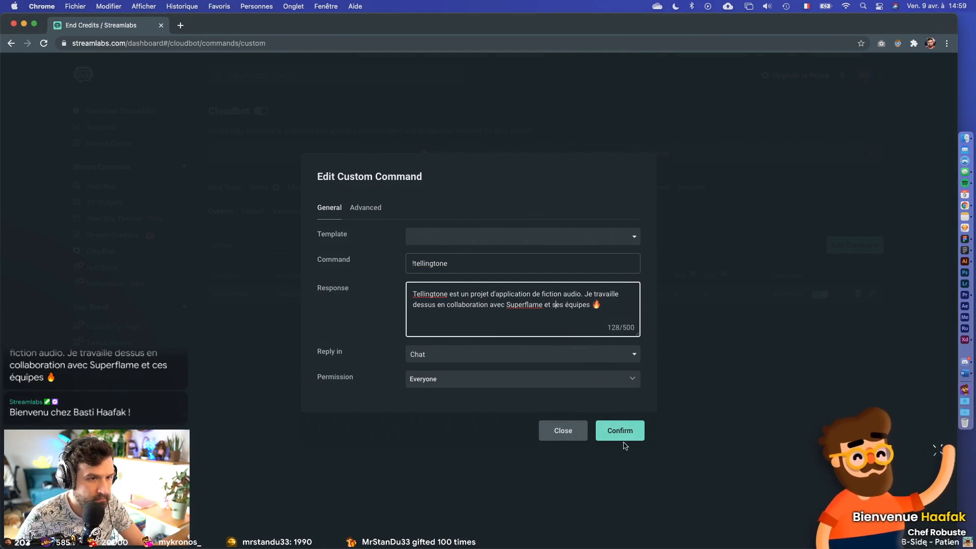
{"action": "left_click", "coordinate": [621, 431]}
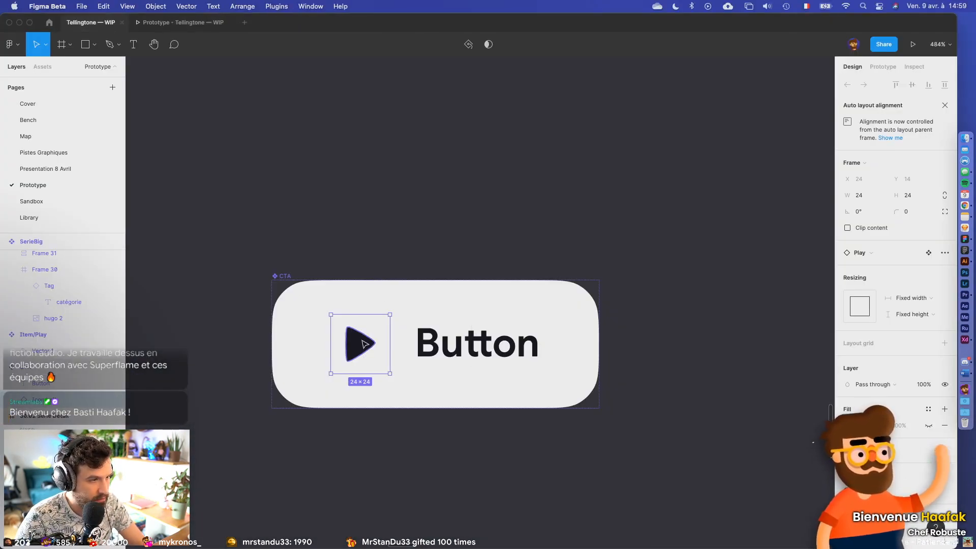
- Back in Figma, duplicate the CTA's play icon, place the copy after the label and rename it Icon Right
{"action": "key", "text": "super+d"}
{"action": "left_click_drag", "start_coordinate": [444, 352], "coordinate": [639, 352]}
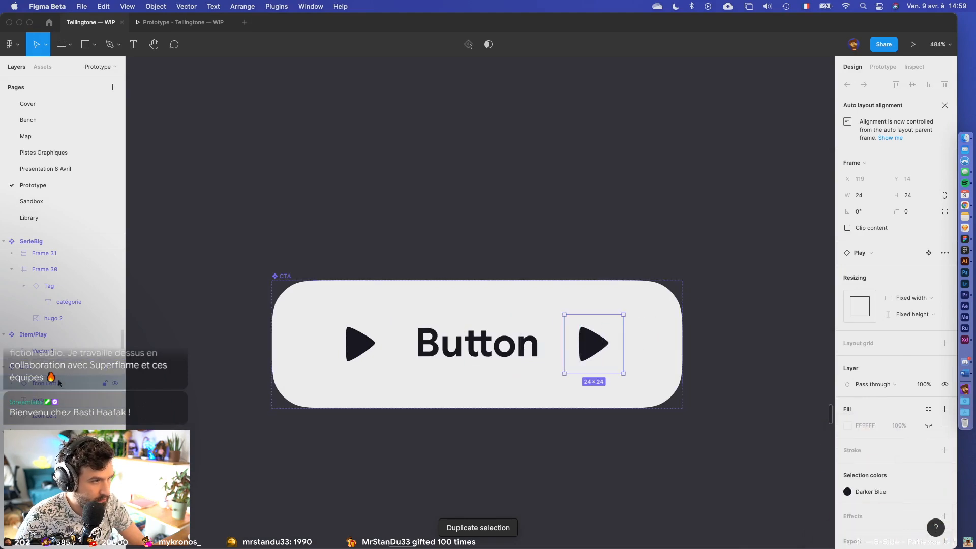
{"action": "key", "text": "BackSpace"}
{"action": "key", "text": "BackSpace"}
{"action": "key", "text": "BackSpace"}
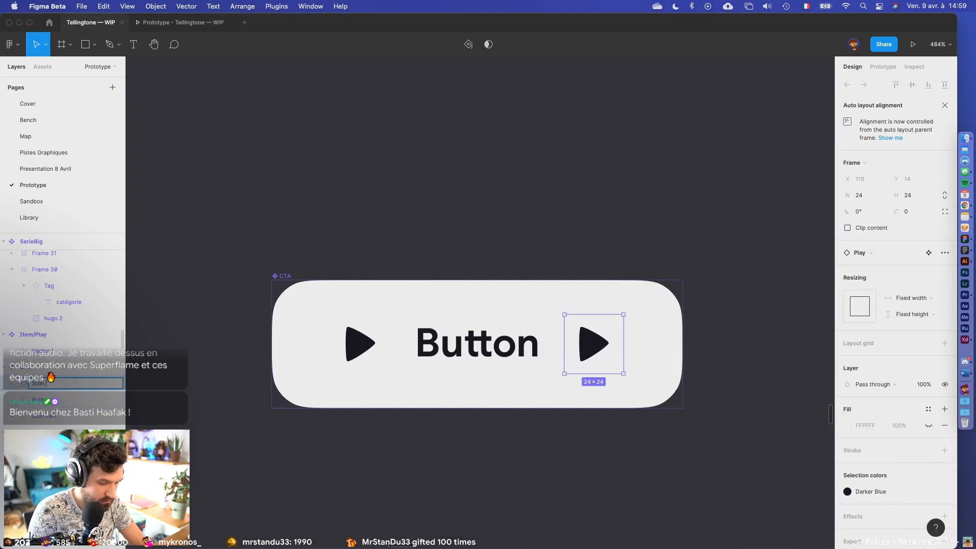
{"action": "type", "text": "Right"}
{"action": "key", "text": "Return"}
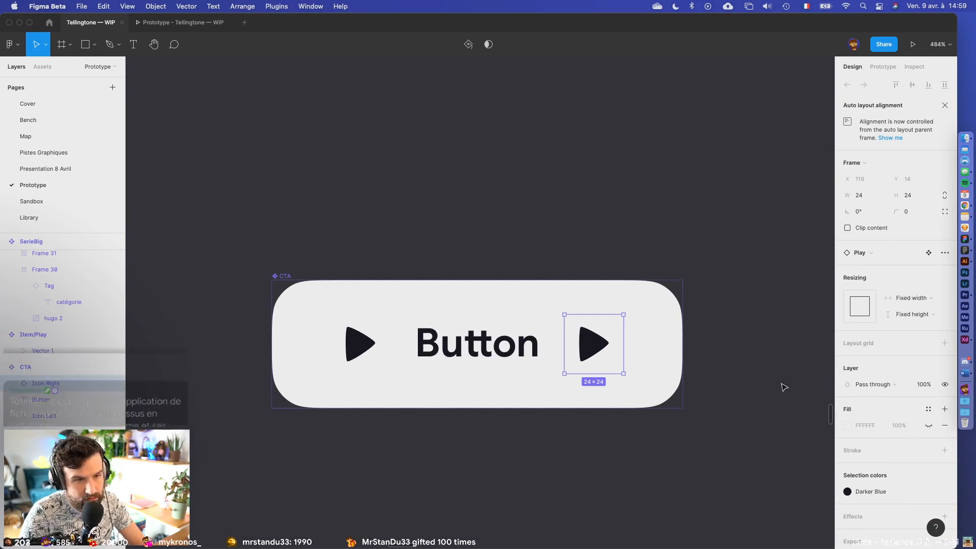
- Swap the CTA's Icon Right instance for the Chevron component from the Prototype page's local components
{"action": "left_click", "coordinate": [876, 253]}
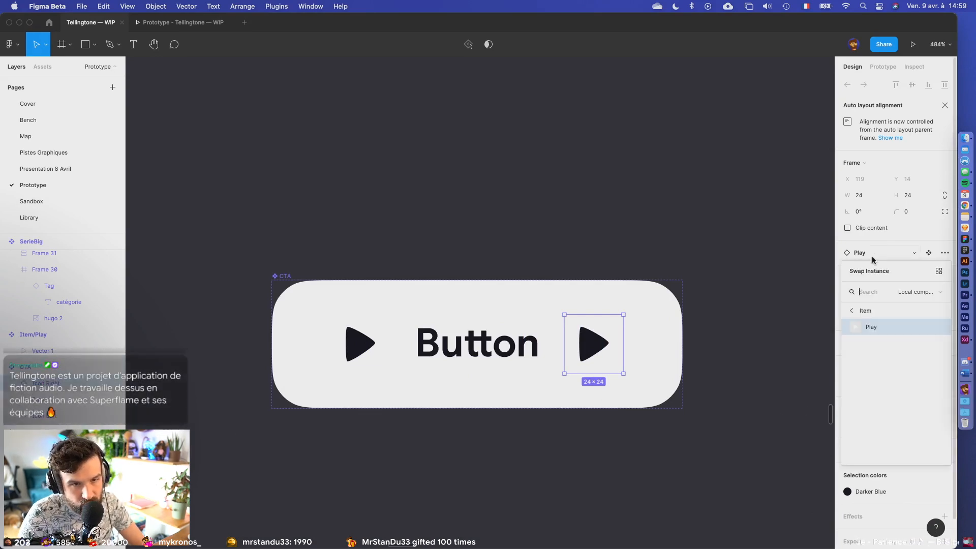
{"action": "left_click", "coordinate": [856, 311]}
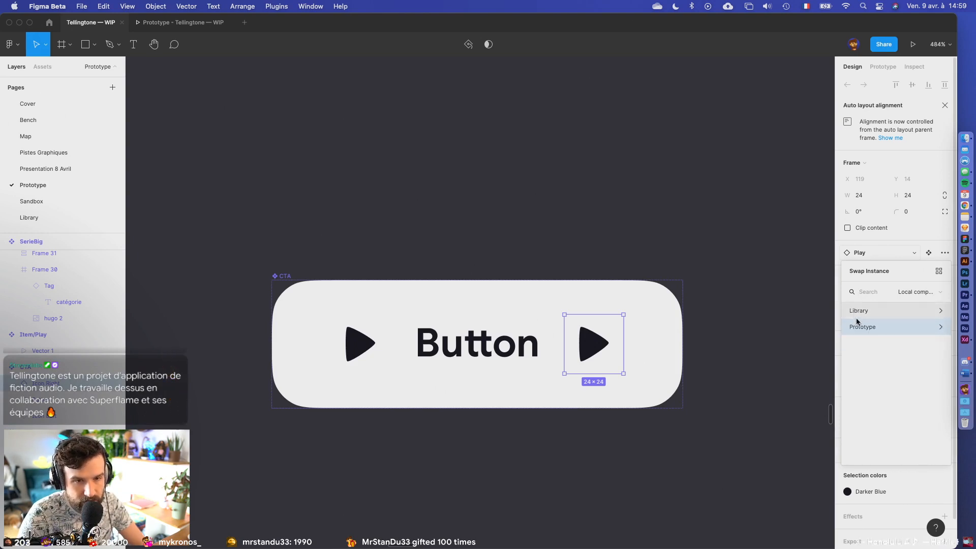
{"action": "left_click", "coordinate": [941, 326]}
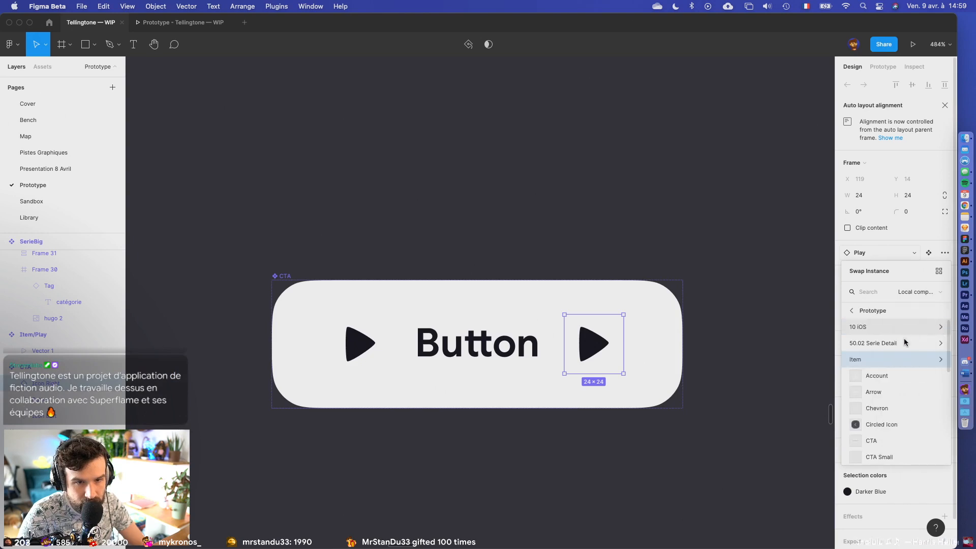
{"action": "scroll", "coordinate": [887, 422], "scroll_direction": "down", "scroll_amount": 4}
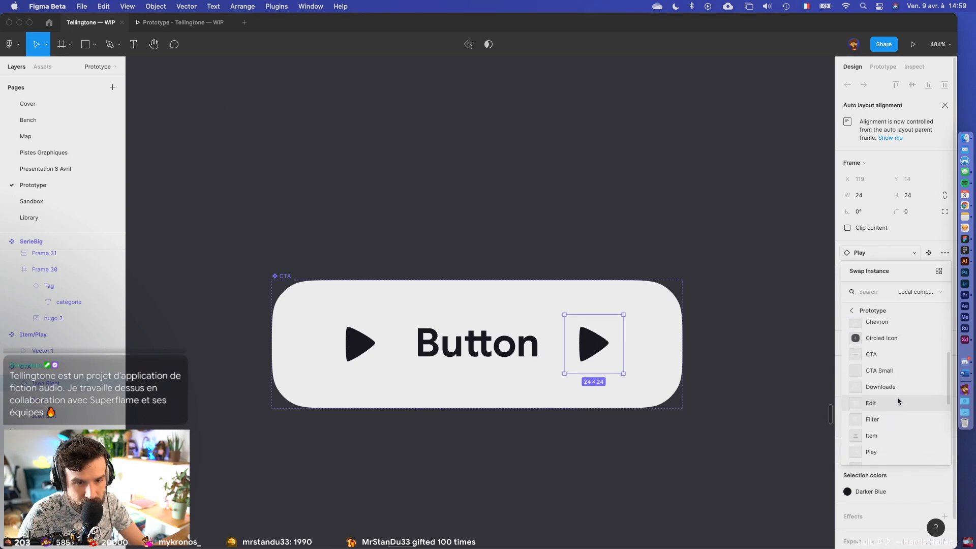
{"action": "scroll", "coordinate": [893, 429], "scroll_direction": "down", "scroll_amount": 2}
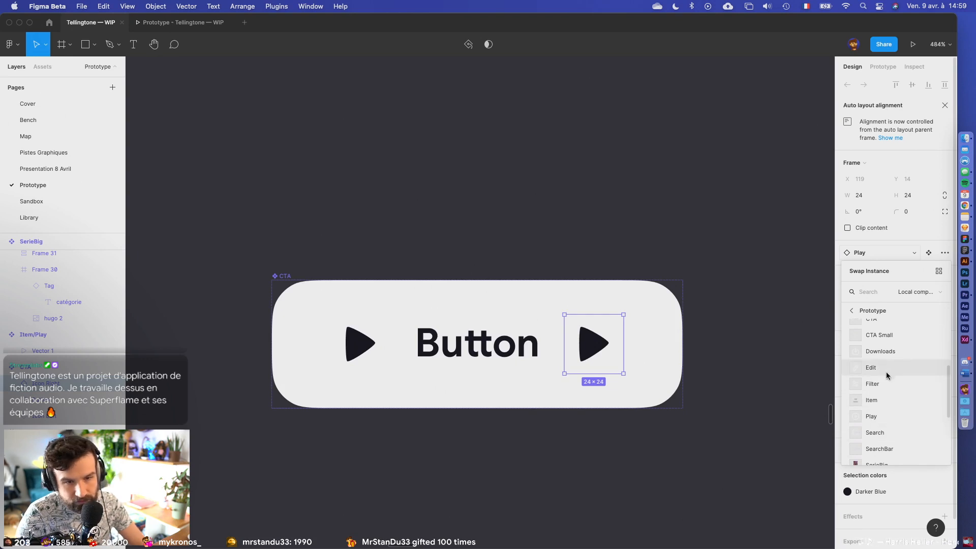
{"action": "scroll", "coordinate": [886, 371], "scroll_direction": "down", "scroll_amount": 2}
{"action": "scroll", "coordinate": [883, 391], "scroll_direction": "up", "scroll_amount": 3}
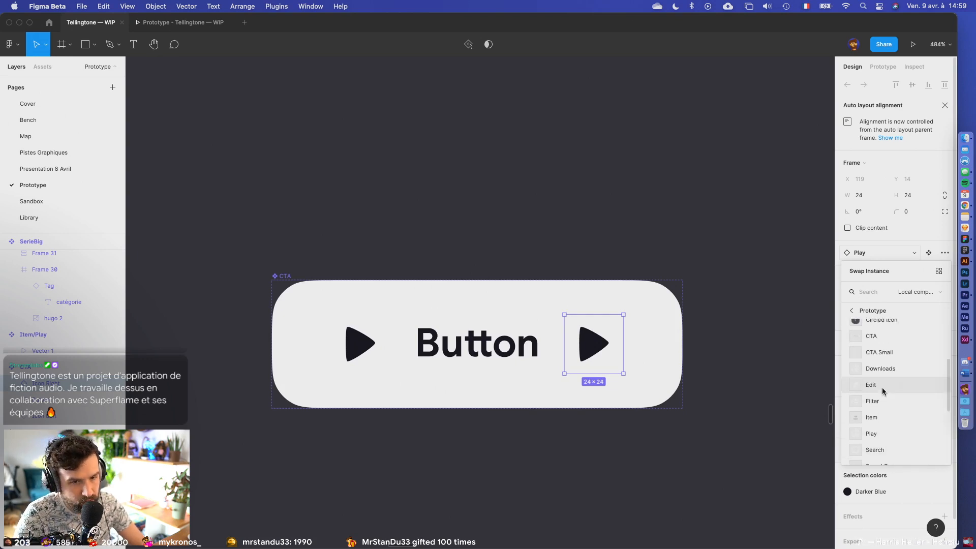
{"action": "scroll", "coordinate": [880, 389], "scroll_direction": "up", "scroll_amount": 3}
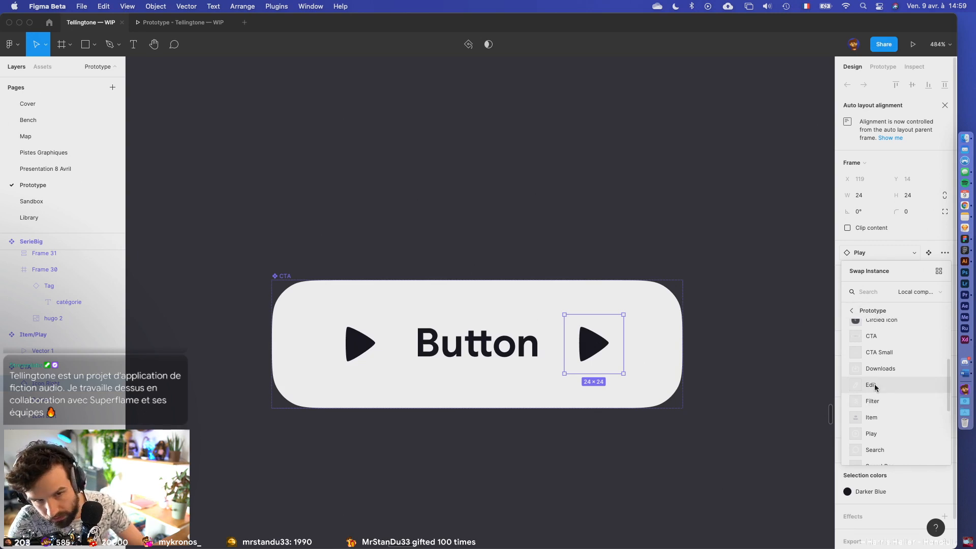
{"action": "left_click", "coordinate": [872, 358]}
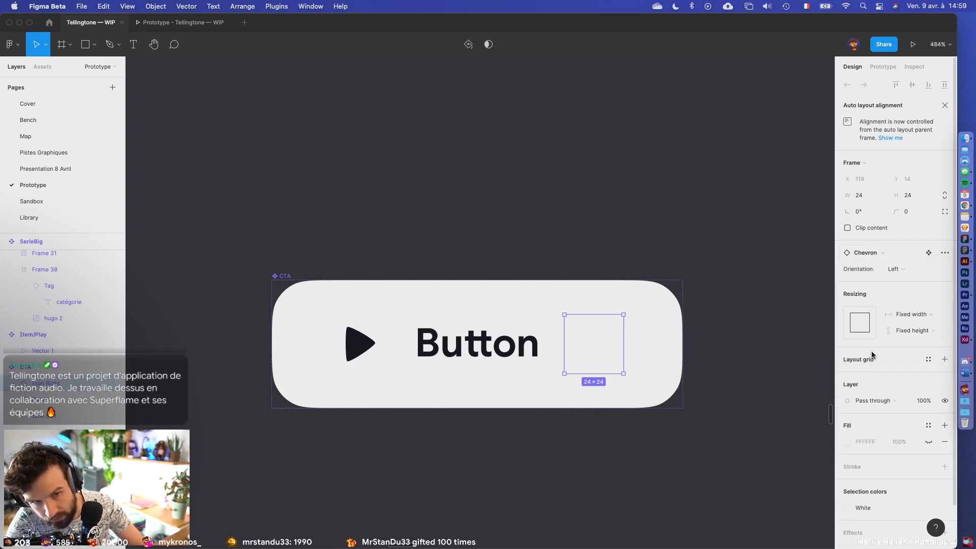
- Set the CTA chevron's orientation to Right and its colour to the Darker Blue style
{"action": "left_click", "coordinate": [903, 269]}
{"action": "left_click", "coordinate": [899, 258]}
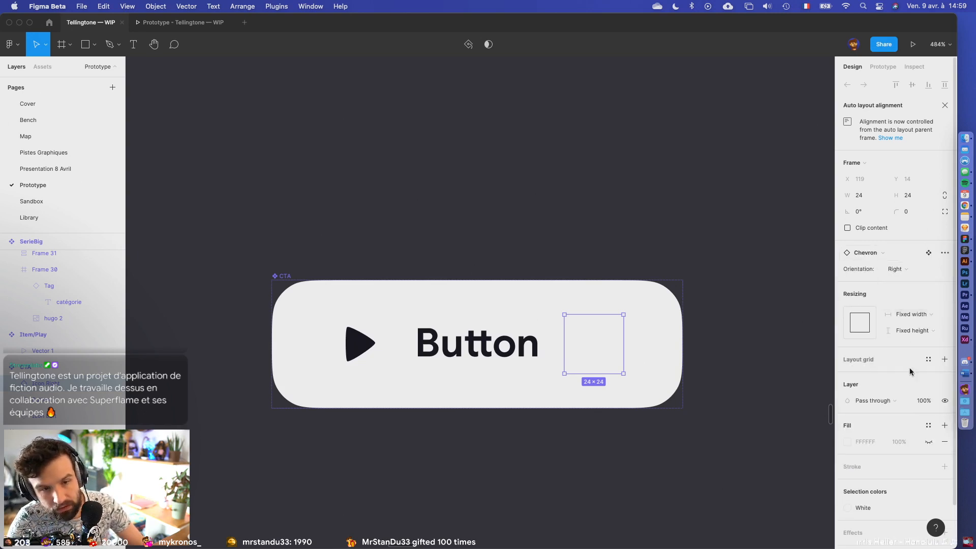
{"action": "scroll", "coordinate": [900, 485], "scroll_direction": "down", "scroll_amount": 2}
{"action": "left_click", "coordinate": [860, 461]}
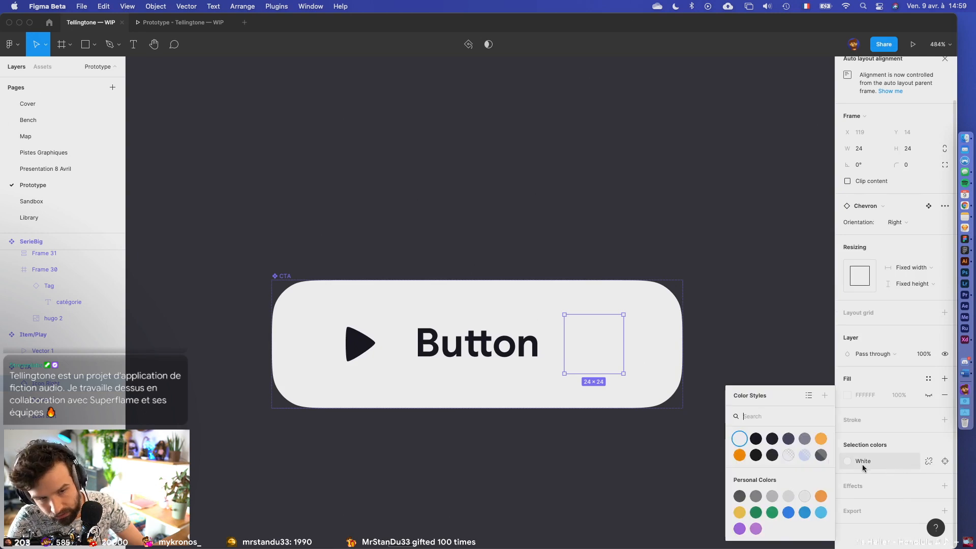
{"action": "left_click", "coordinate": [756, 438]}
{"action": "left_click", "coordinate": [701, 442]}
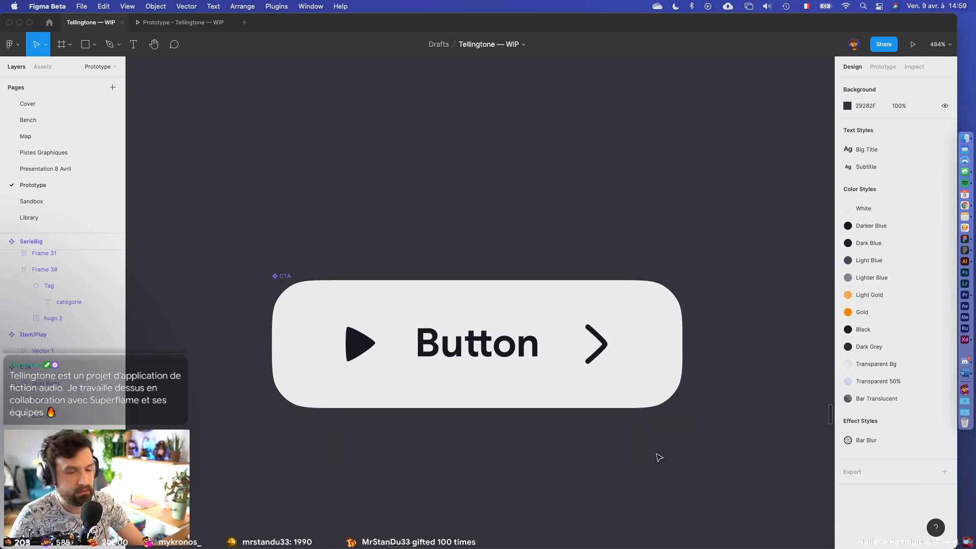
- Hide both the right chevron and the left play icon in the CTA component
{"action": "double_click", "coordinate": [614, 349]}
{"action": "key", "text": "super+shift+h"}
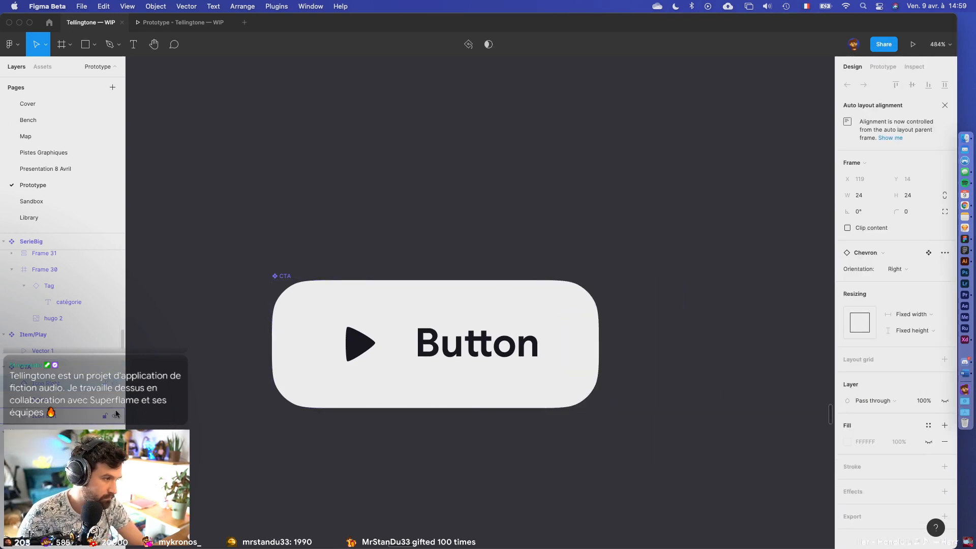
{"action": "left_click", "coordinate": [327, 440]}
- Set the CTA component's vertical resizing to Fixed height
{"action": "left_click", "coordinate": [288, 276]}
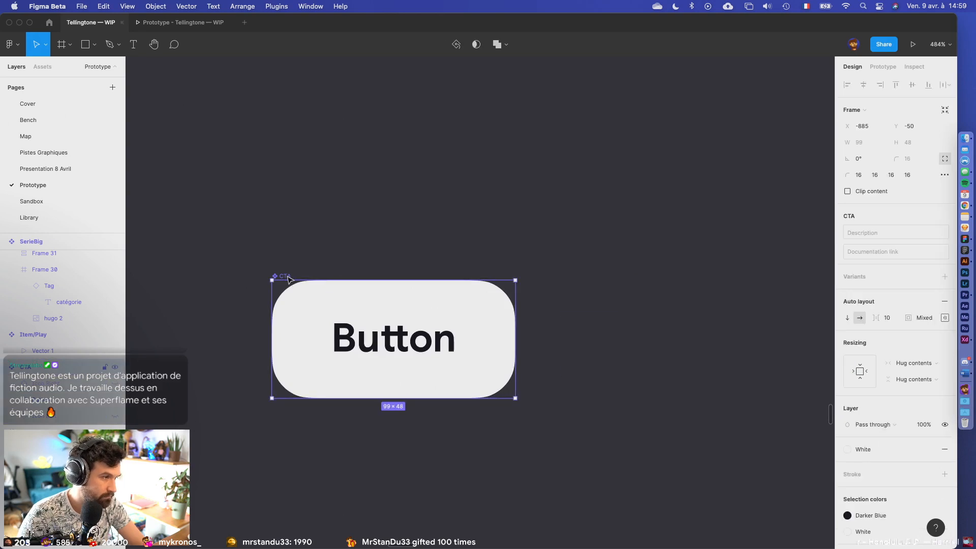
{"action": "left_click", "coordinate": [914, 379]}
{"action": "left_click", "coordinate": [916, 368]}
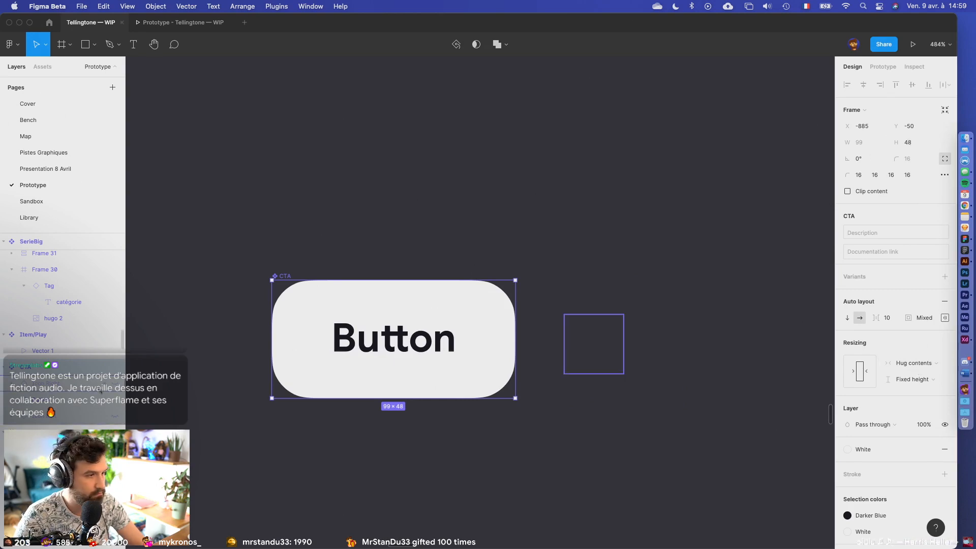
- Show both CTA icons to test the fixed-height layout, and hide them again
{"action": "left_click", "coordinate": [117, 384]}
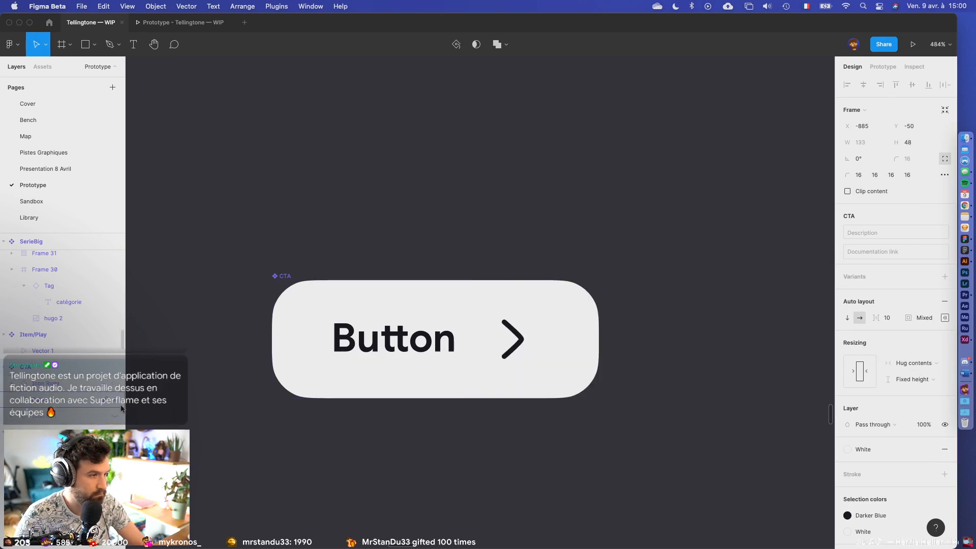
{"action": "left_click", "coordinate": [115, 416]}
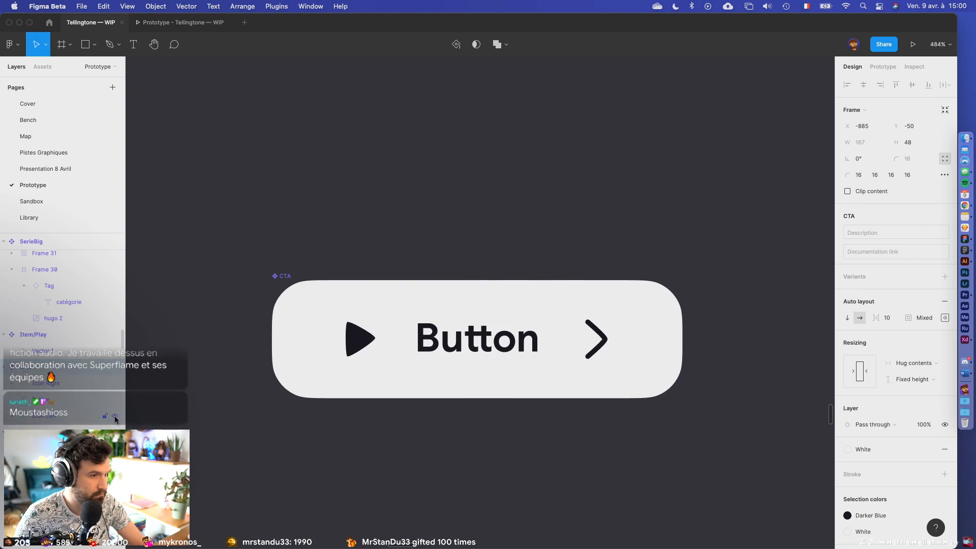
{"action": "left_click", "coordinate": [116, 416]}
{"action": "left_click", "coordinate": [114, 386]}
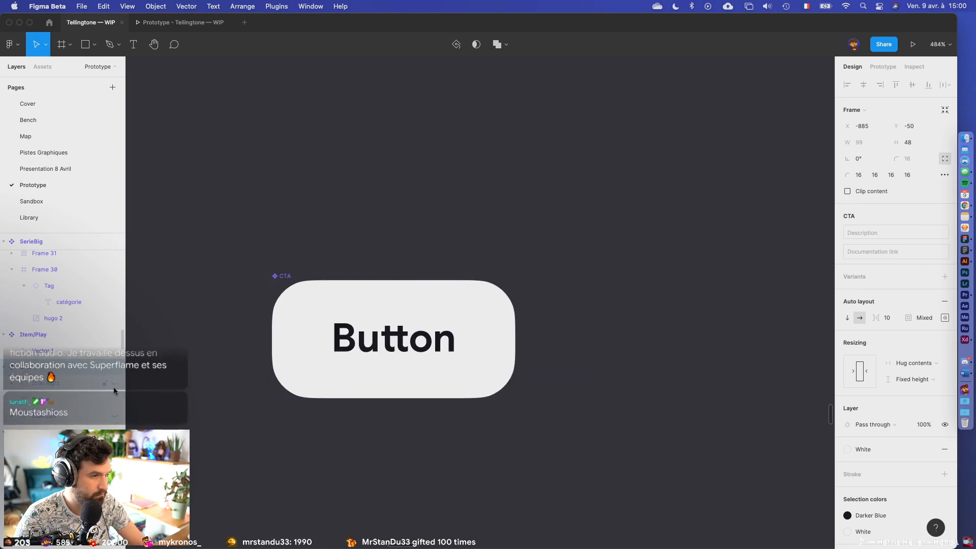
{"action": "left_click", "coordinate": [357, 432]}
- Move the right tip point of the Item/Play icon's triangle to X 18, Y 12
{"action": "scroll", "coordinate": [359, 431], "scroll_direction": "down", "scroll_amount": 10}
{"action": "left_click_drag", "start_coordinate": [332, 334], "coordinate": [649, 285]}
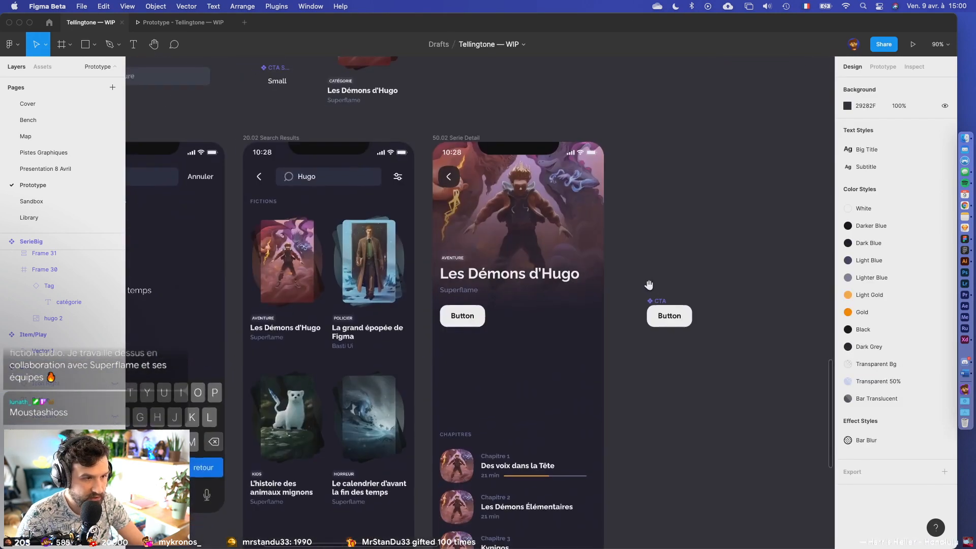
{"action": "scroll", "coordinate": [493, 291], "scroll_direction": "left", "scroll_amount": 9}
{"action": "scroll", "coordinate": [378, 237], "scroll_direction": "up", "scroll_amount": 5}
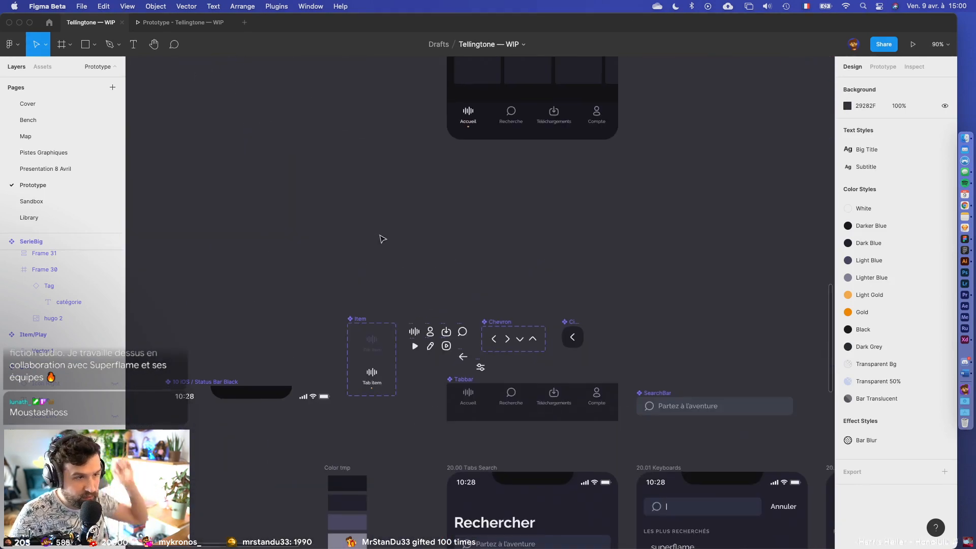
{"action": "scroll", "coordinate": [451, 413], "scroll_direction": "down", "scroll_amount": 2}
{"action": "scroll", "coordinate": [427, 279], "scroll_direction": "up", "scroll_amount": 10}
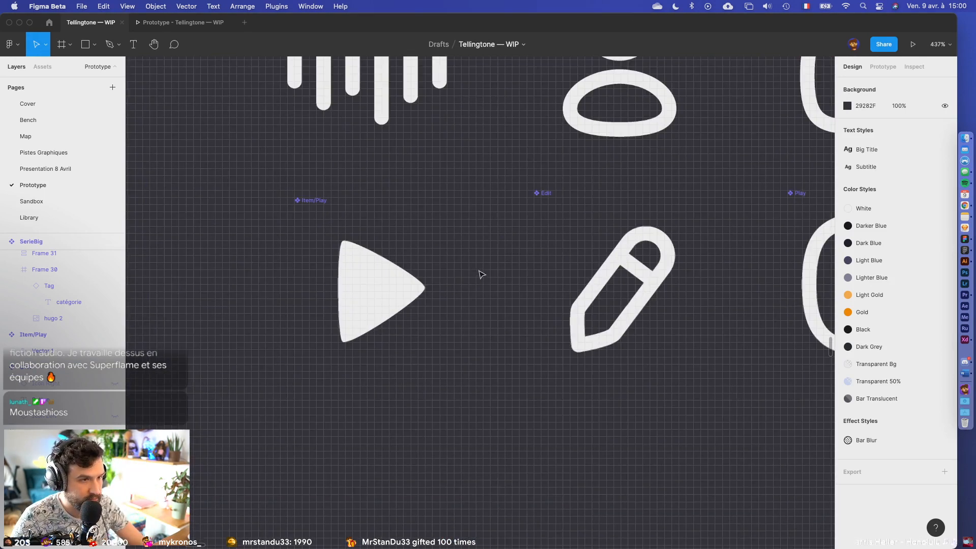
{"action": "left_click", "coordinate": [344, 298]}
{"action": "scroll", "coordinate": [402, 299], "scroll_direction": "up", "scroll_amount": 10}
{"action": "double_click", "coordinate": [427, 302]}
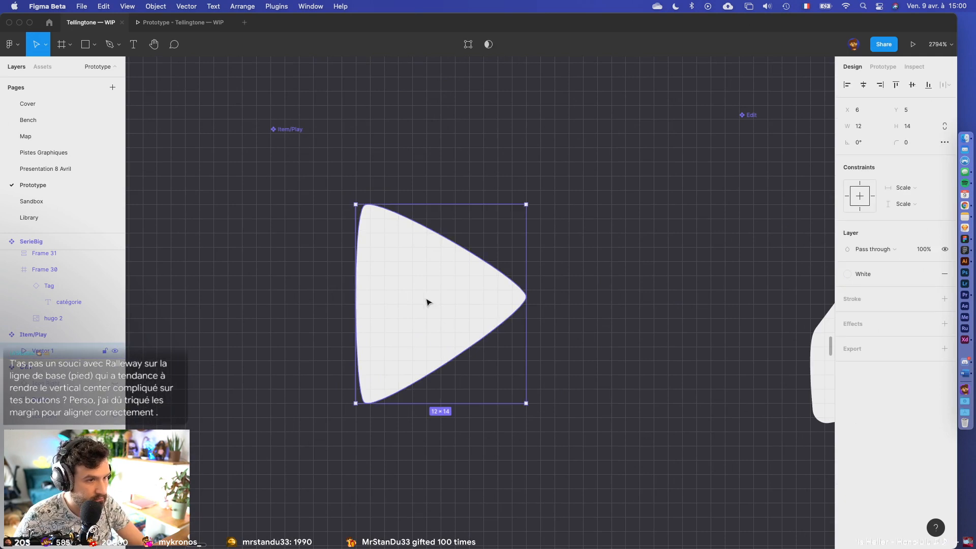
{"action": "double_click", "coordinate": [429, 303]}
{"action": "left_click", "coordinate": [526, 299]}
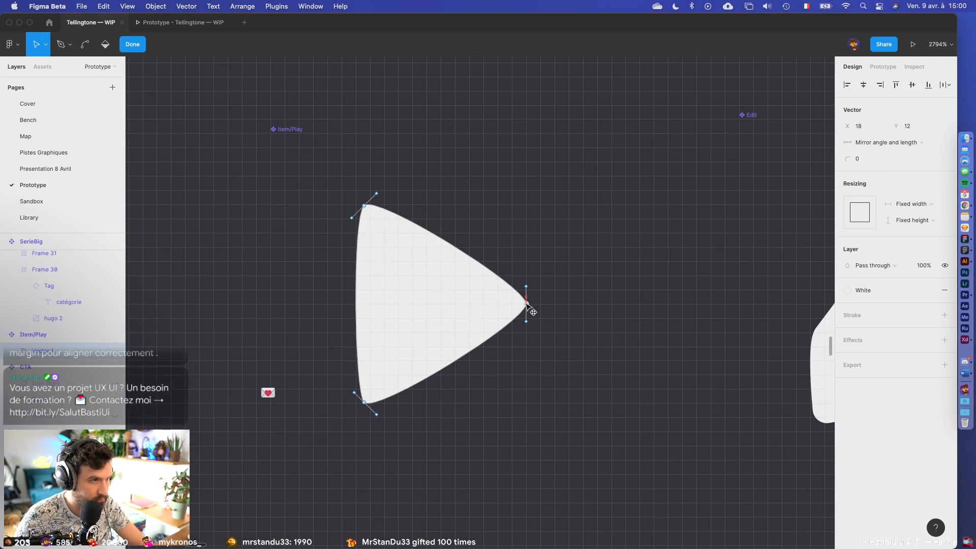
{"action": "key", "text": "Escape"}
- Add a 3 px layout grid at 100% opacity to the Item/Play component
{"action": "left_click", "coordinate": [293, 131]}
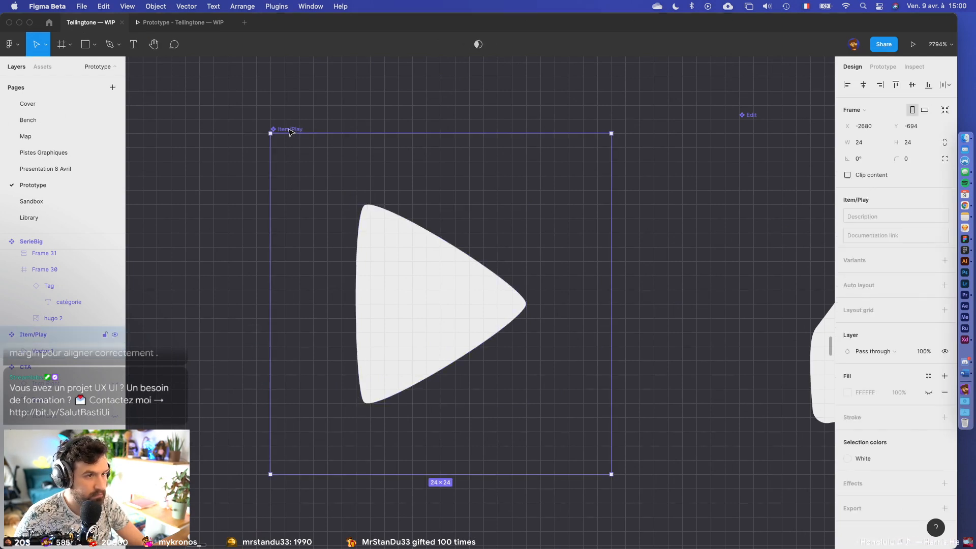
{"action": "left_click", "coordinate": [945, 311]}
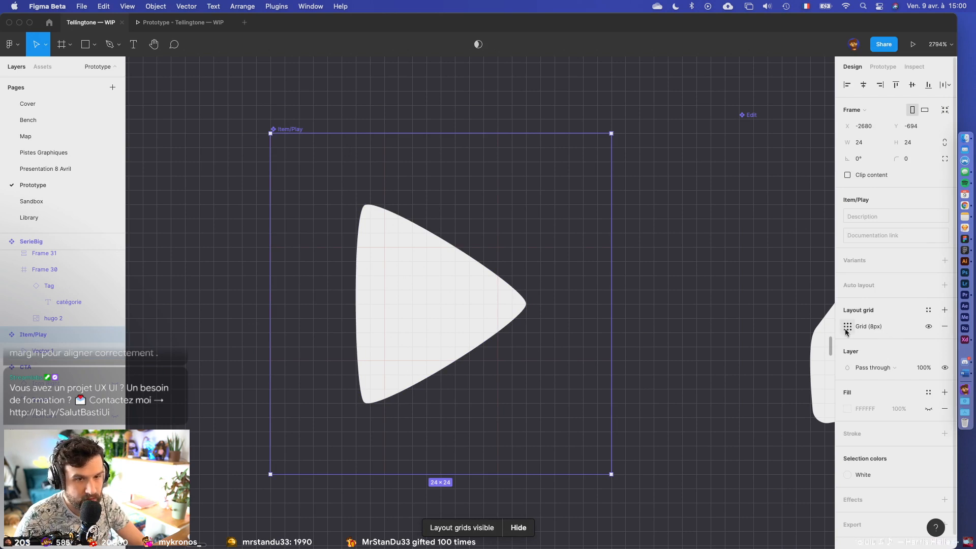
{"action": "left_click", "coordinate": [856, 332]}
{"action": "left_click", "coordinate": [852, 327]}
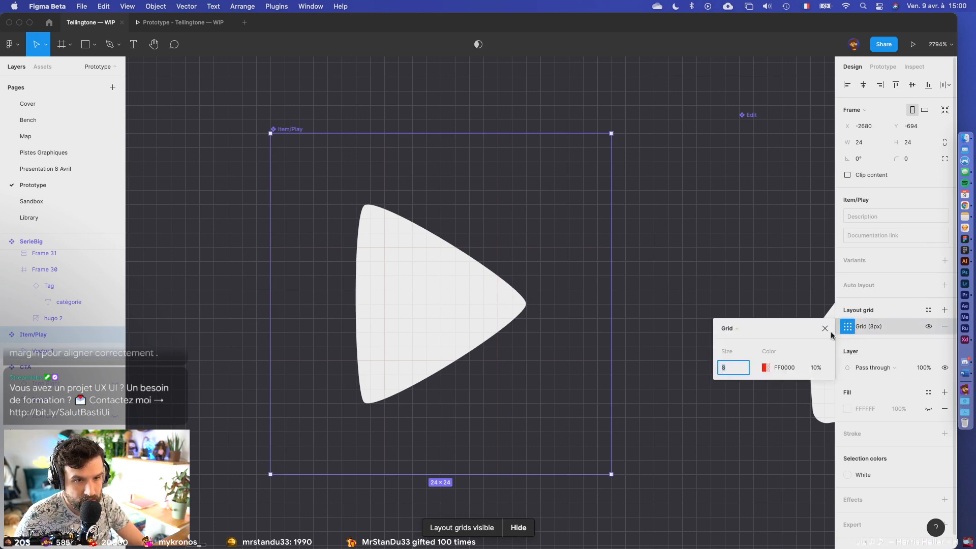
{"action": "type", "text": "3"}
{"action": "left_click", "coordinate": [816, 367]}
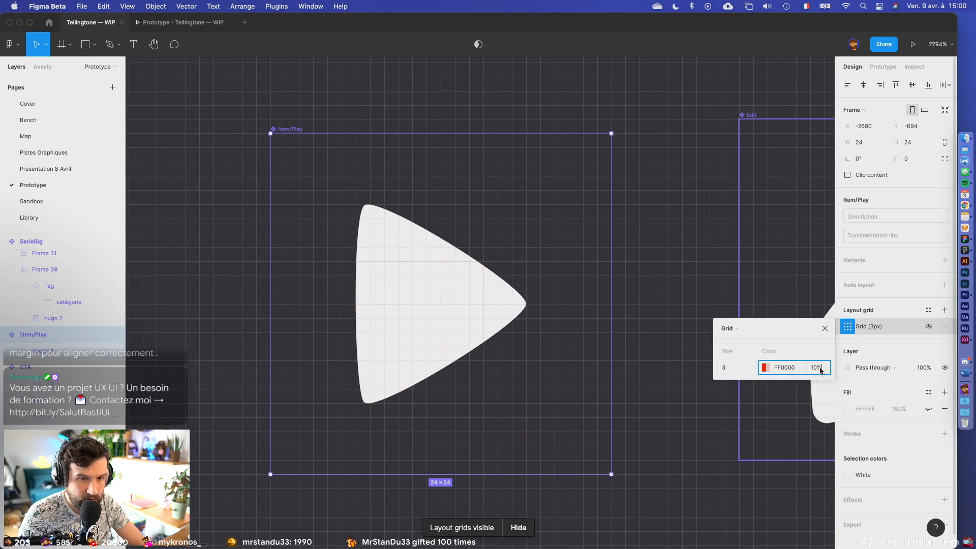
{"action": "type", "text": "1000"}
{"action": "key", "text": "Return"}
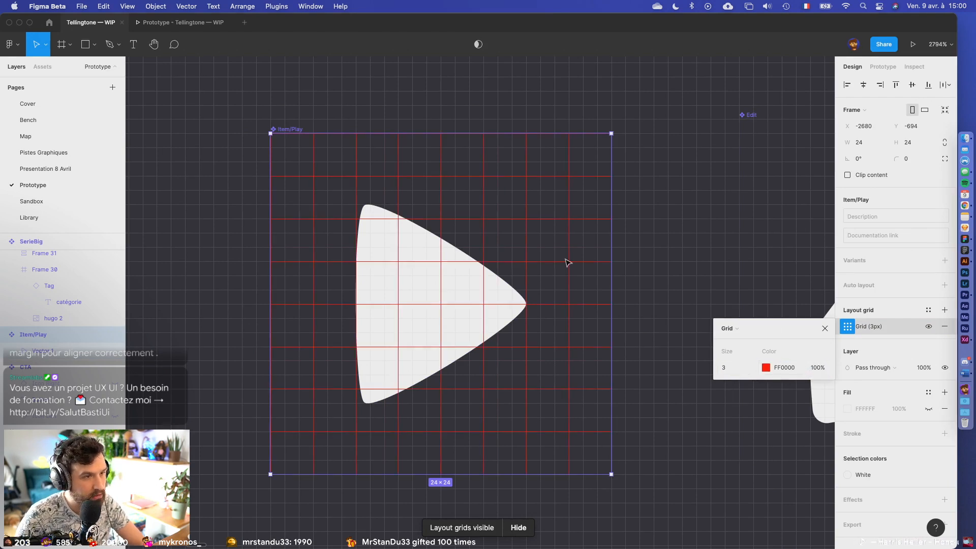
- Try shifting the play triangle about 1 px to the left inside its frame
{"action": "left_click", "coordinate": [395, 275]}
{"action": "left_click_drag", "start_coordinate": [404, 275], "coordinate": [399, 277]}
{"action": "double_click", "coordinate": [399, 277]}
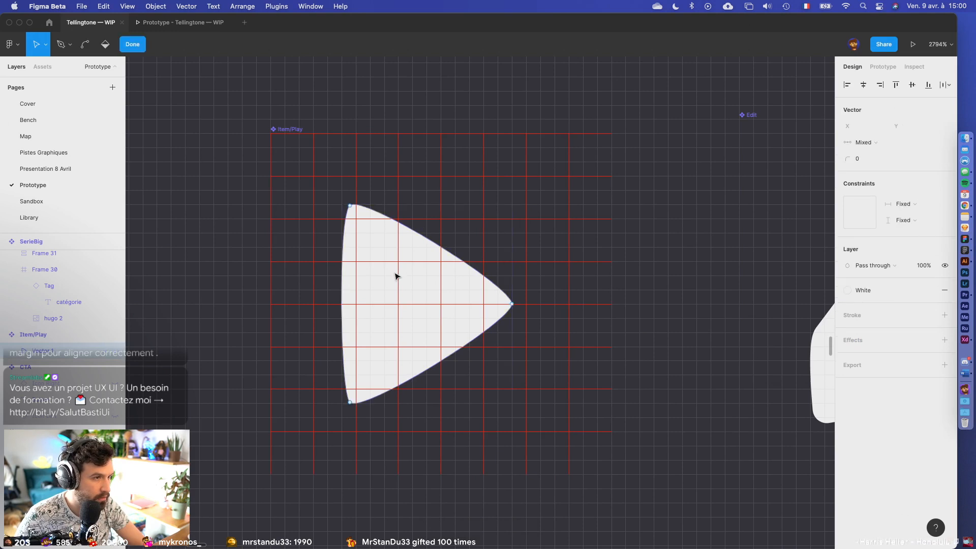
{"action": "key", "text": "Escape"}
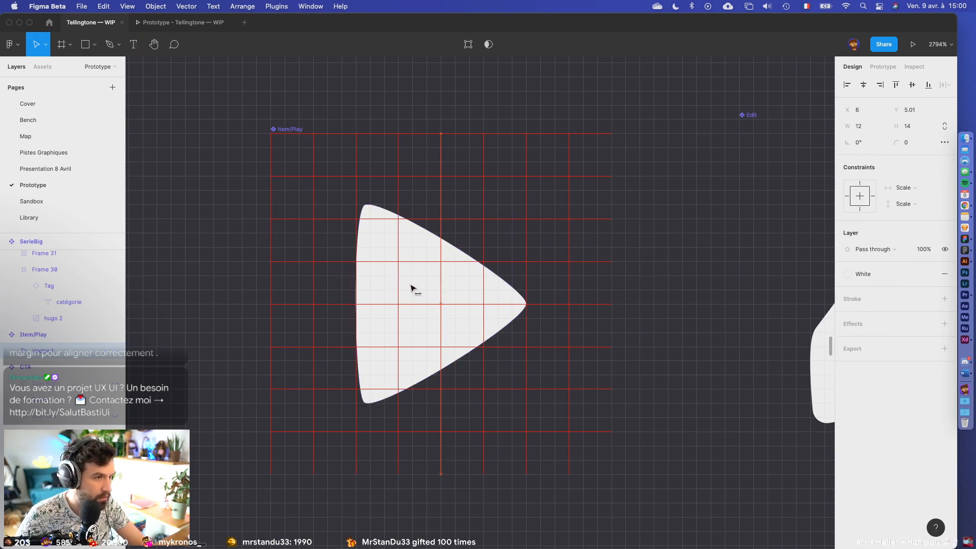
- Move the play triangle's upper-left and lower-left points to X 6, aligning them with the grid line
{"action": "double_click", "coordinate": [411, 289]}
{"action": "left_click", "coordinate": [364, 206]}
{"action": "left_click_drag", "start_coordinate": [364, 207], "coordinate": [355, 207]}
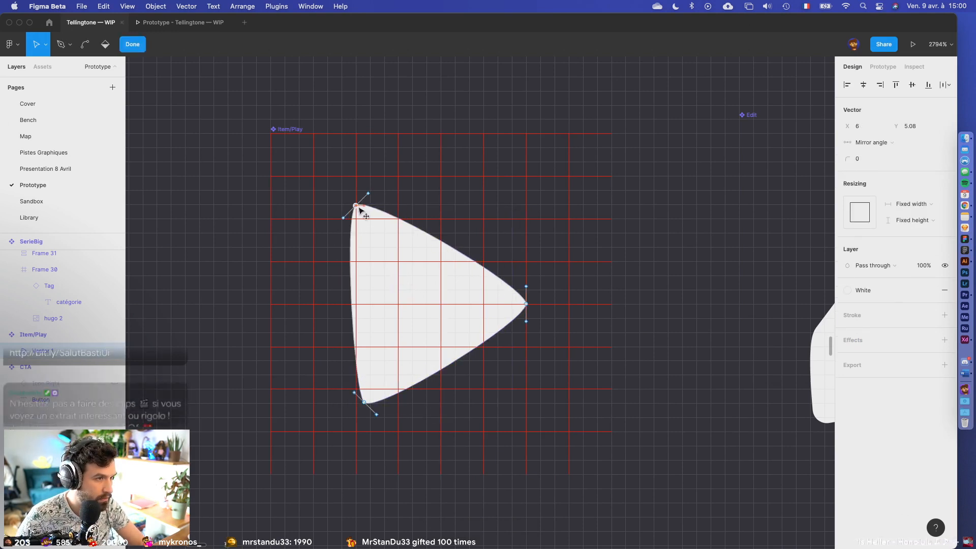
{"action": "left_click_drag", "start_coordinate": [364, 402], "coordinate": [356, 402]}
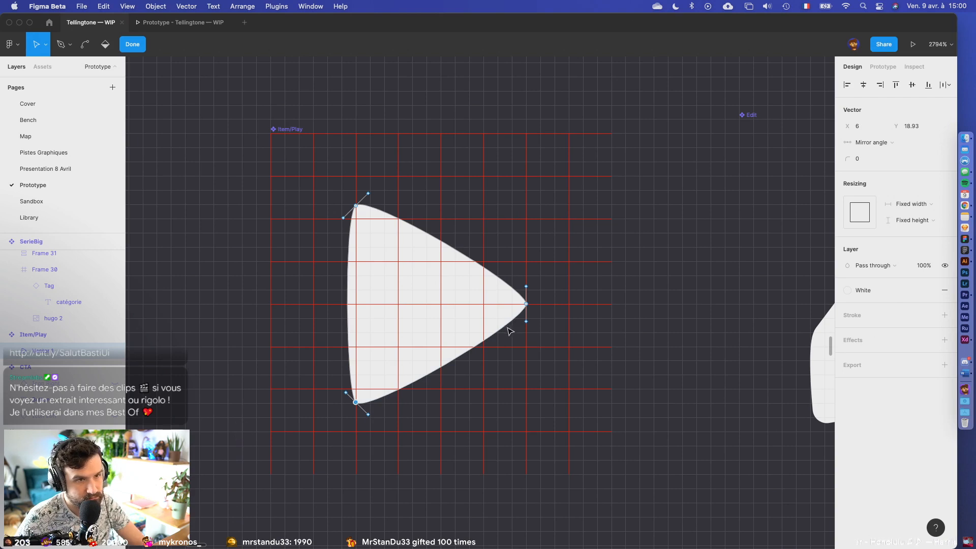
{"action": "key", "text": "super+a"}
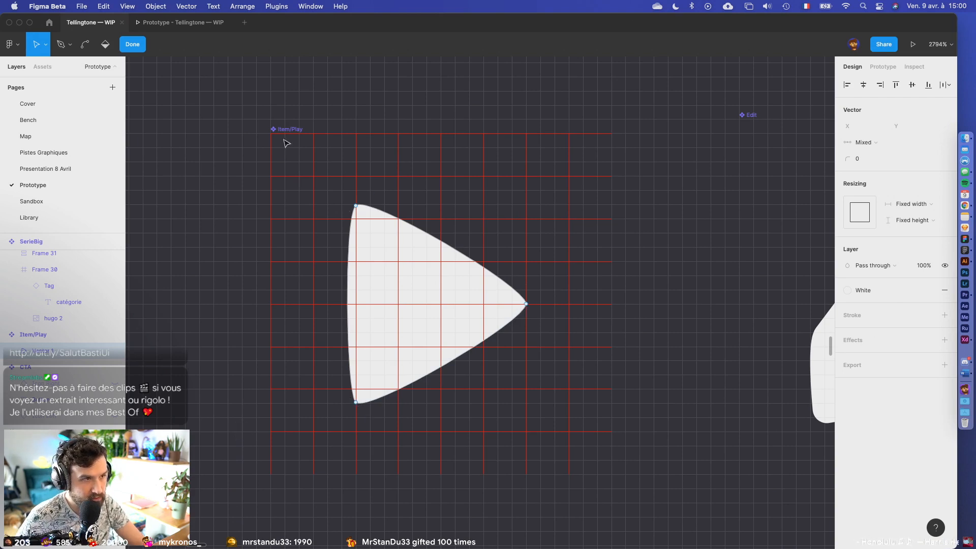
{"action": "key", "text": "Escape"}
- Set the Item/Play component's layout grid size to 2 px
{"action": "left_click", "coordinate": [284, 130]}
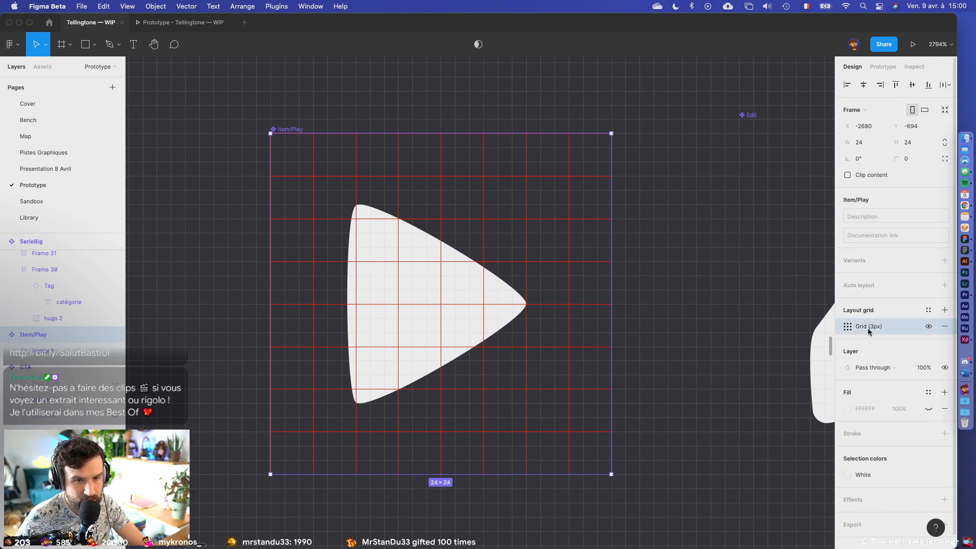
{"action": "left_click", "coordinate": [847, 326]}
{"action": "key", "text": "Return"}
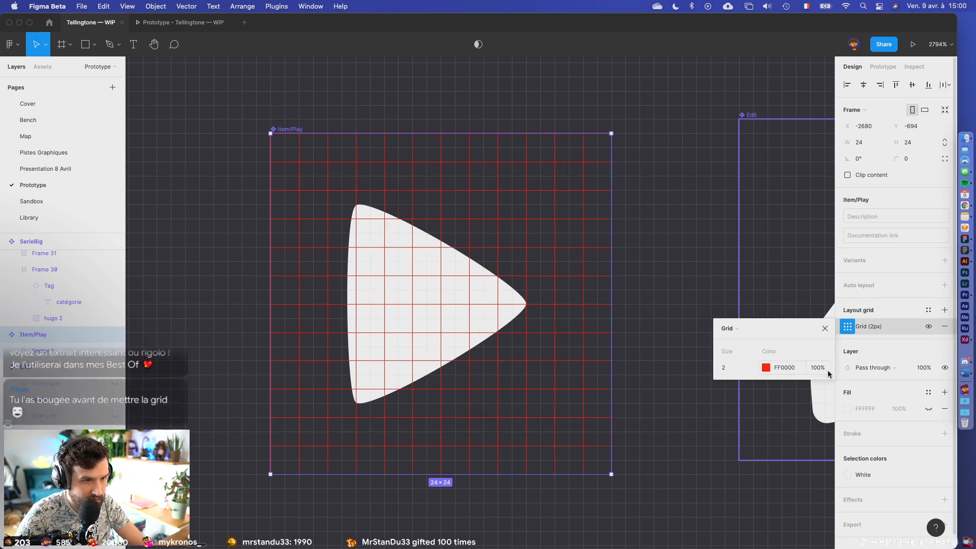
{"action": "left_click", "coordinate": [627, 258]}
- Center the play triangle vertically in the Item/Play component and shift it 1 px to the right, to X 6.41
{"action": "double_click", "coordinate": [376, 240]}
{"action": "double_click", "coordinate": [379, 334]}
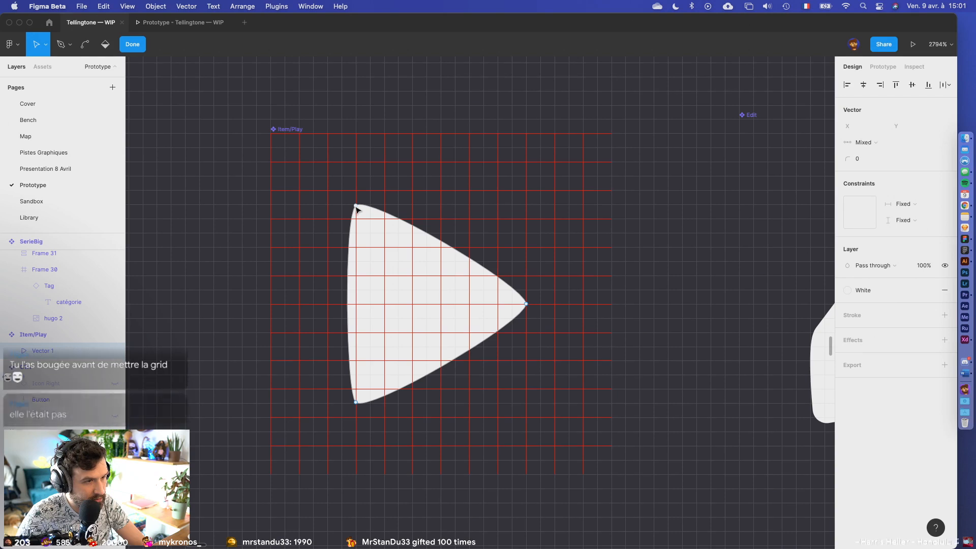
{"action": "key", "text": "Escape"}
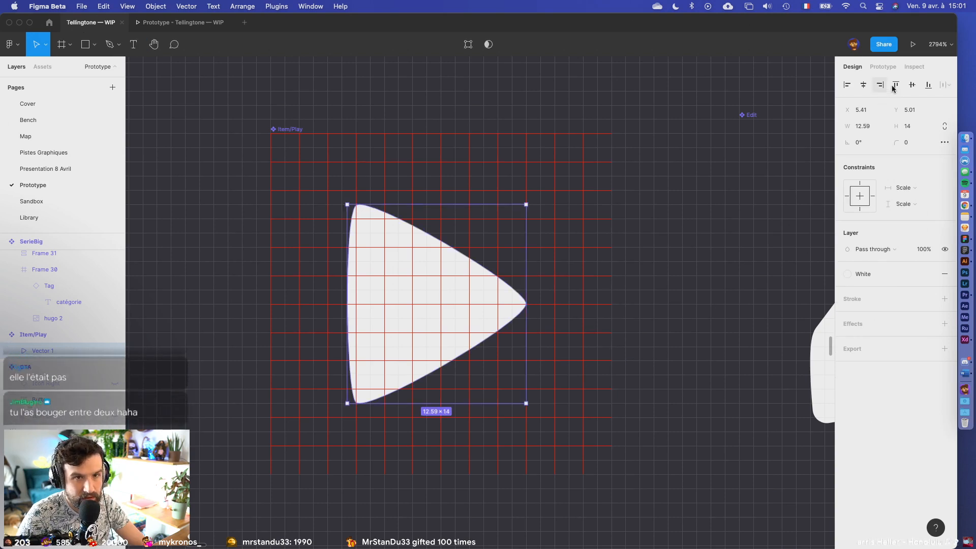
{"action": "left_click", "coordinate": [912, 85]}
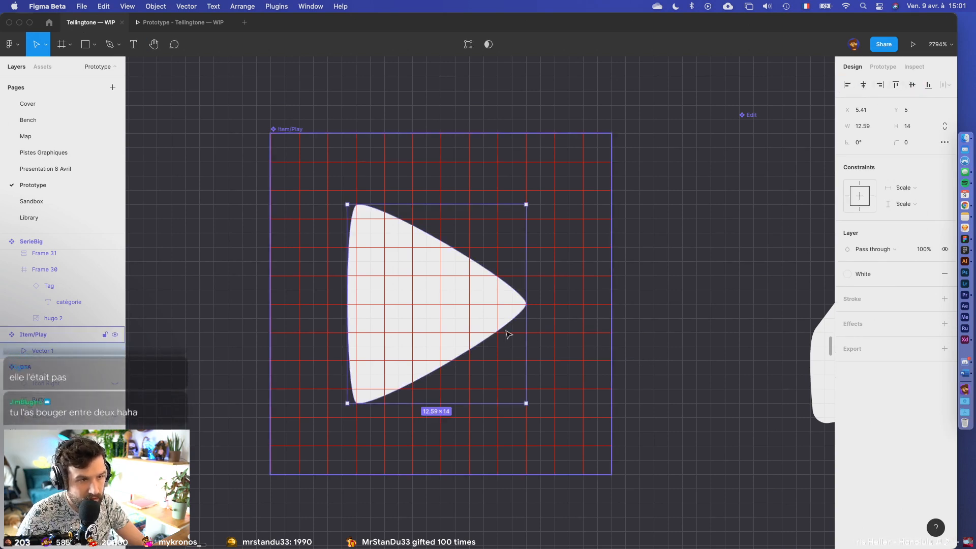
{"action": "left_click", "coordinate": [628, 323]}
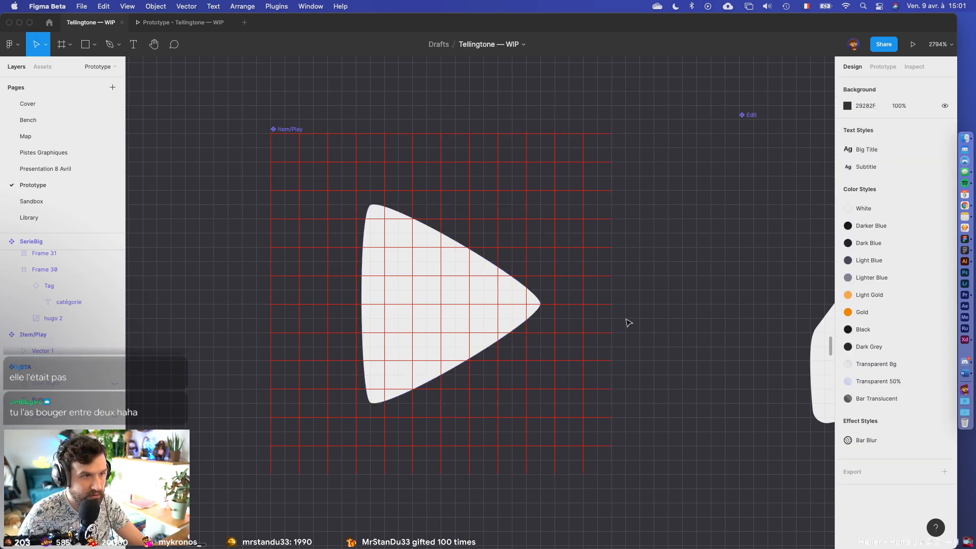
{"action": "scroll", "coordinate": [572, 243], "scroll_direction": "down", "scroll_amount": 2}
- Hide the 2 px layout grid of the Item/Play component
{"action": "left_click", "coordinate": [342, 147]}
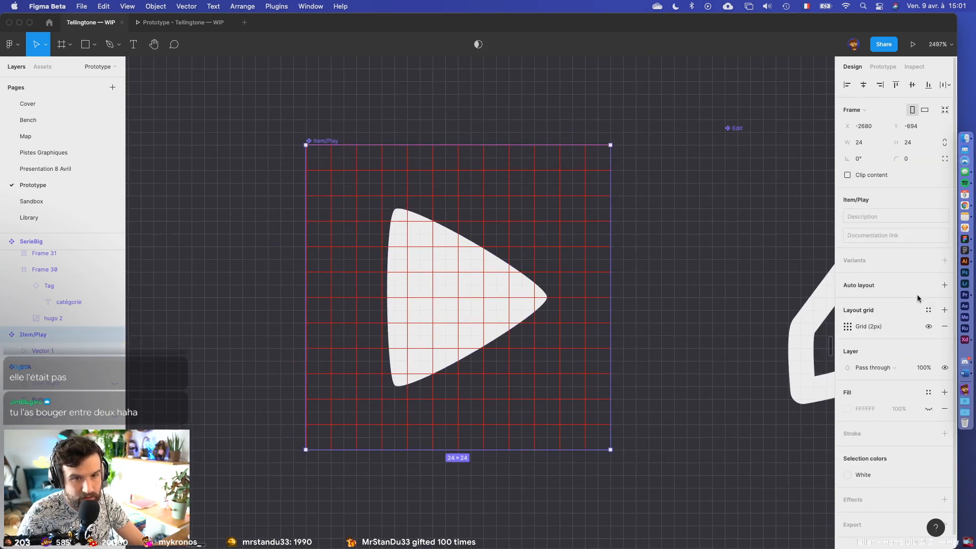
{"action": "left_click", "coordinate": [933, 327]}
{"action": "left_click", "coordinate": [718, 347]}
{"action": "scroll", "coordinate": [719, 347], "scroll_direction": "down", "scroll_amount": 3}
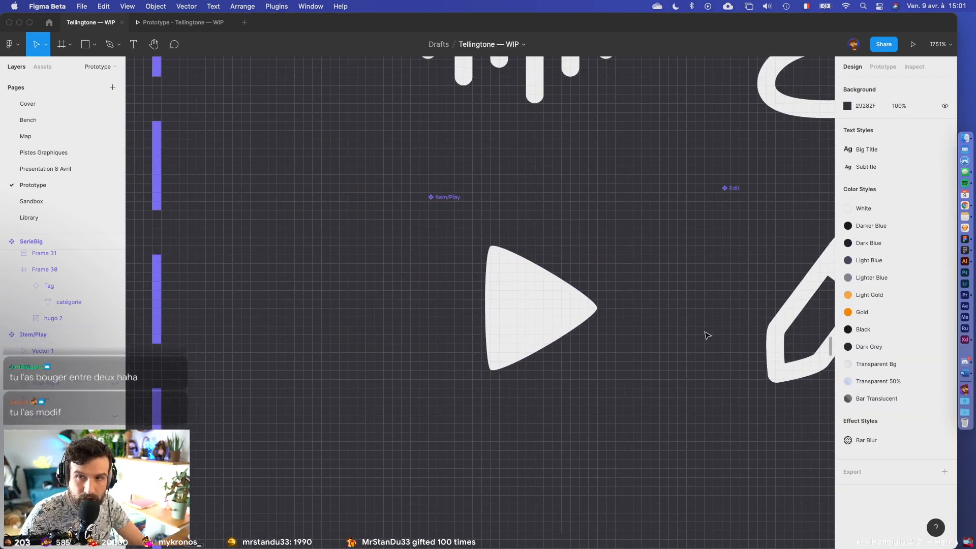
- Hide the layout grids on the search and series detail screens
{"action": "scroll", "coordinate": [625, 325], "scroll_direction": "down", "scroll_amount": 10}
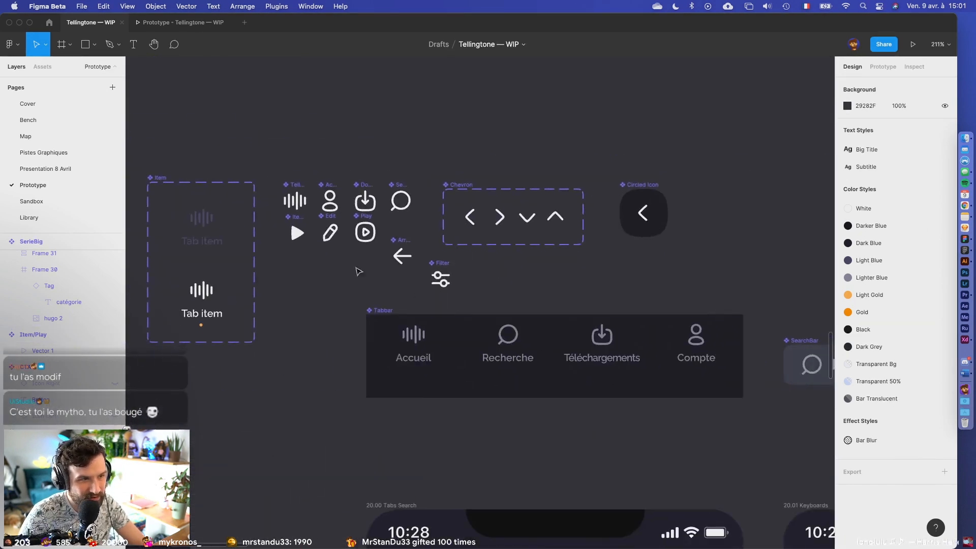
{"action": "scroll", "coordinate": [315, 246], "scroll_direction": "up", "scroll_amount": 15}
{"action": "scroll", "coordinate": [430, 270], "scroll_direction": "down", "scroll_amount": 3}
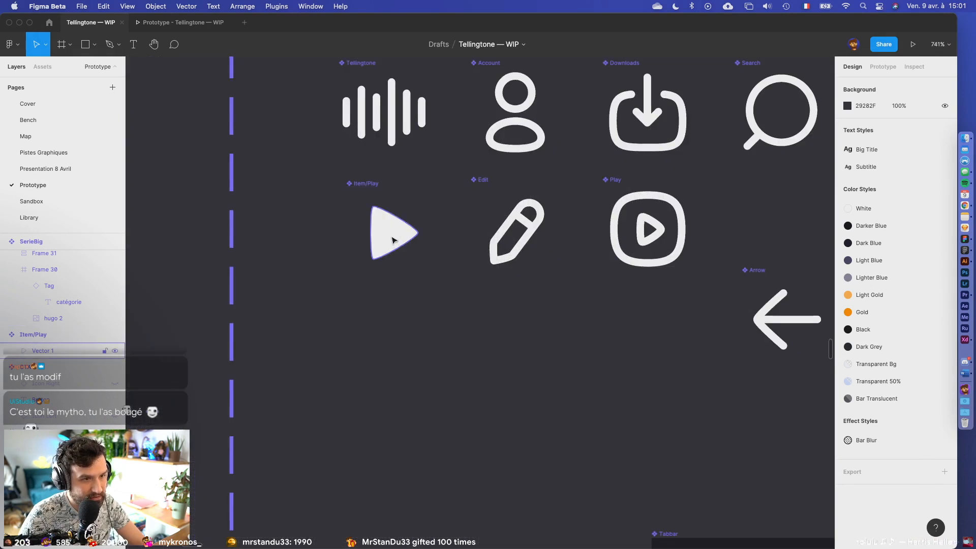
{"action": "left_click", "coordinate": [394, 233]}
{"action": "scroll", "coordinate": [450, 401], "scroll_direction": "down", "scroll_amount": 10}
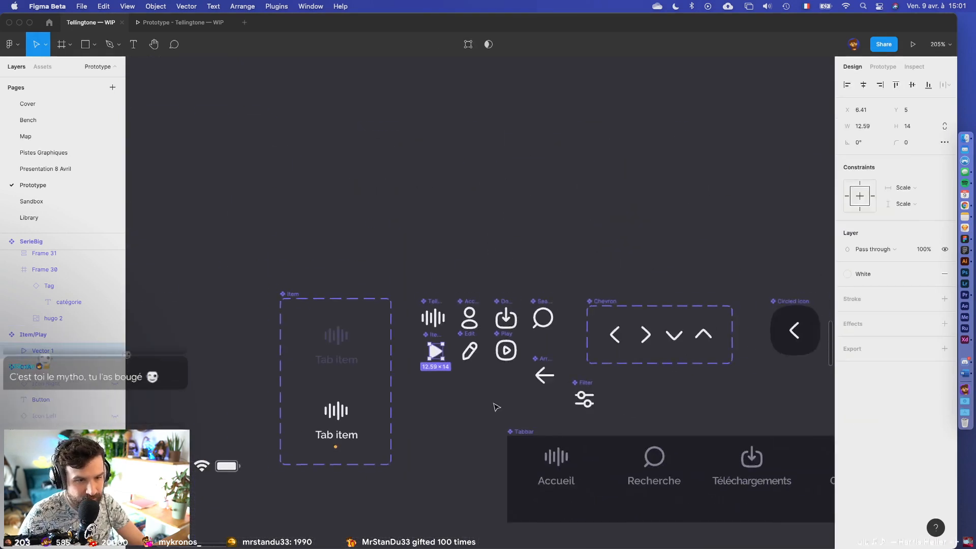
{"action": "scroll", "coordinate": [496, 398], "scroll_direction": "down", "scroll_amount": 5}
{"action": "scroll", "coordinate": [494, 397], "scroll_direction": "right", "scroll_amount": 3}
{"action": "scroll", "coordinate": [494, 397], "scroll_direction": "down", "scroll_amount": 2}
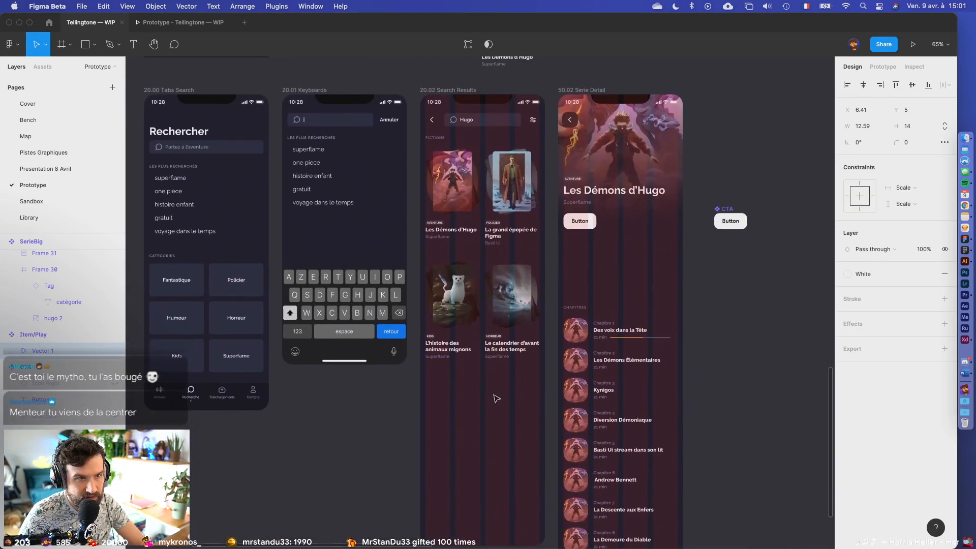
{"action": "key", "text": "ctrl+g"}
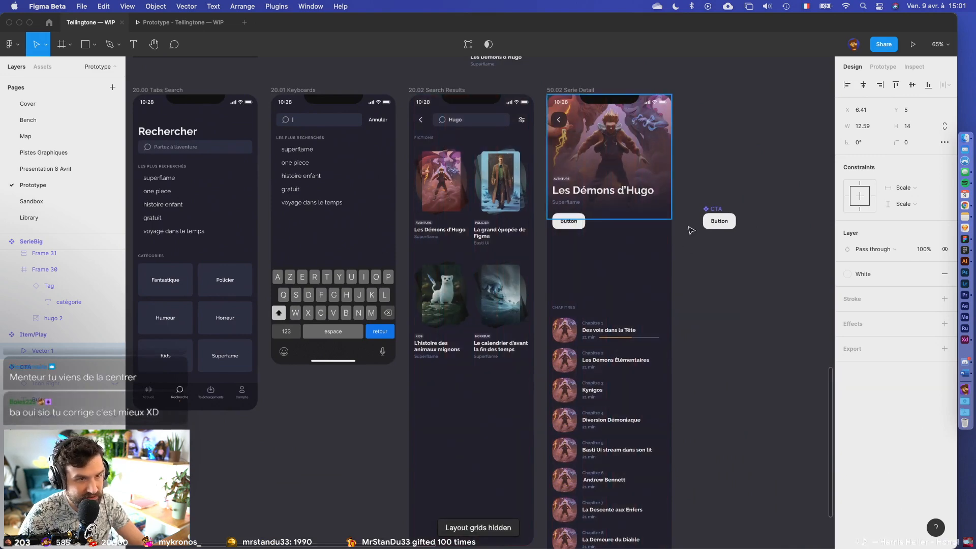
- Show the left play icon in the series detail screen's CTA instance and widen the button to 343 px
{"action": "scroll", "coordinate": [673, 272], "scroll_direction": "right", "scroll_amount": 5}
{"action": "scroll", "coordinate": [302, 215], "scroll_direction": "up", "scroll_amount": 5}
{"action": "left_click", "coordinate": [315, 234]}
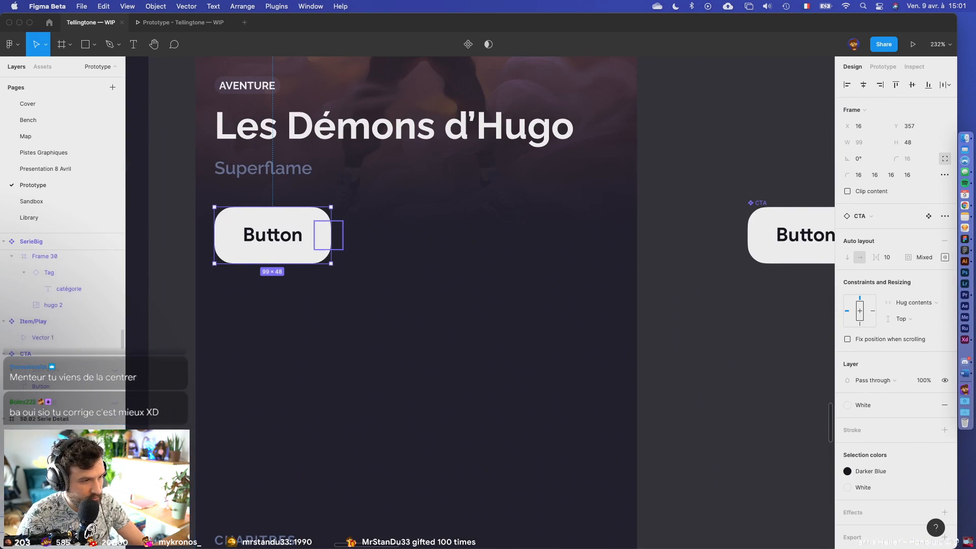
{"action": "scroll", "coordinate": [112, 525], "scroll_direction": "down", "scroll_amount": 2}
{"action": "left_click", "coordinate": [114, 517]}
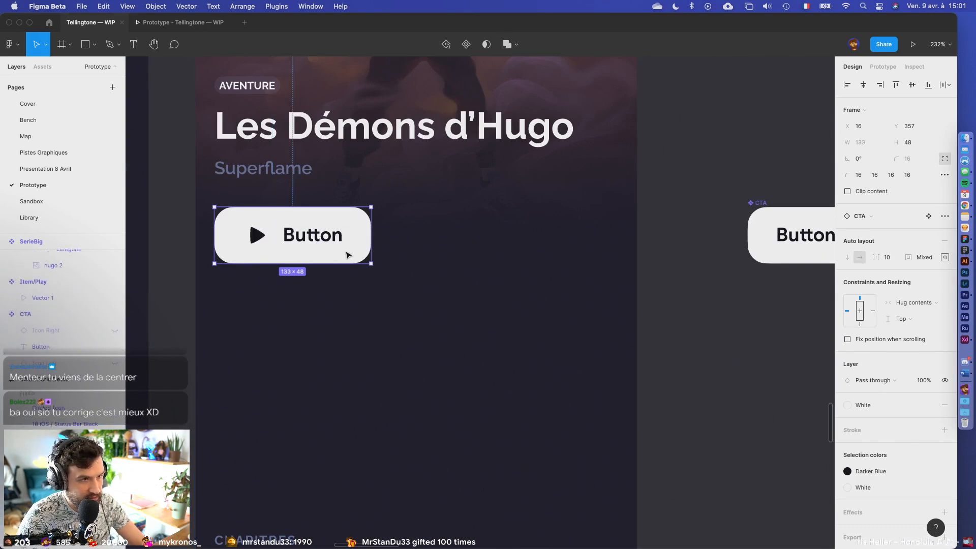
{"action": "left_click_drag", "start_coordinate": [371, 234], "coordinate": [619, 234]}
{"action": "scroll", "coordinate": [441, 236], "scroll_direction": "down", "scroll_amount": 1}
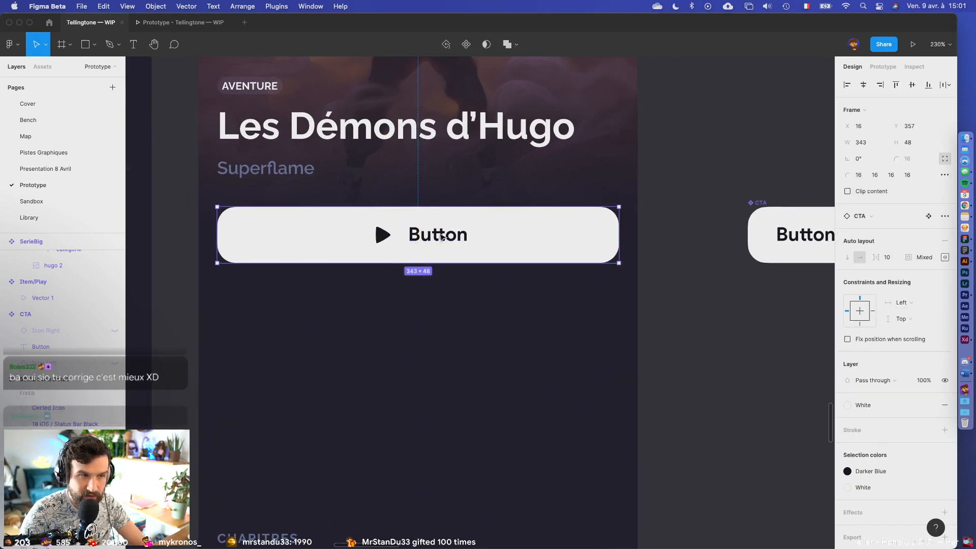
- Change the series detail button's label to "Reprendre l’aventure"
{"action": "double_click", "coordinate": [441, 235]}
{"action": "type", "text": "Re"}
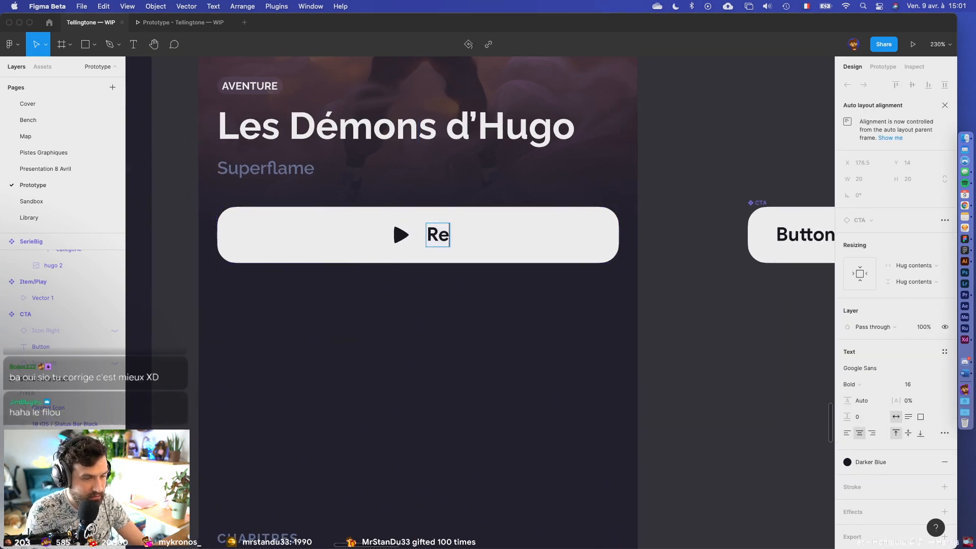
{"action": "type", "text": "prendre l’avent"}
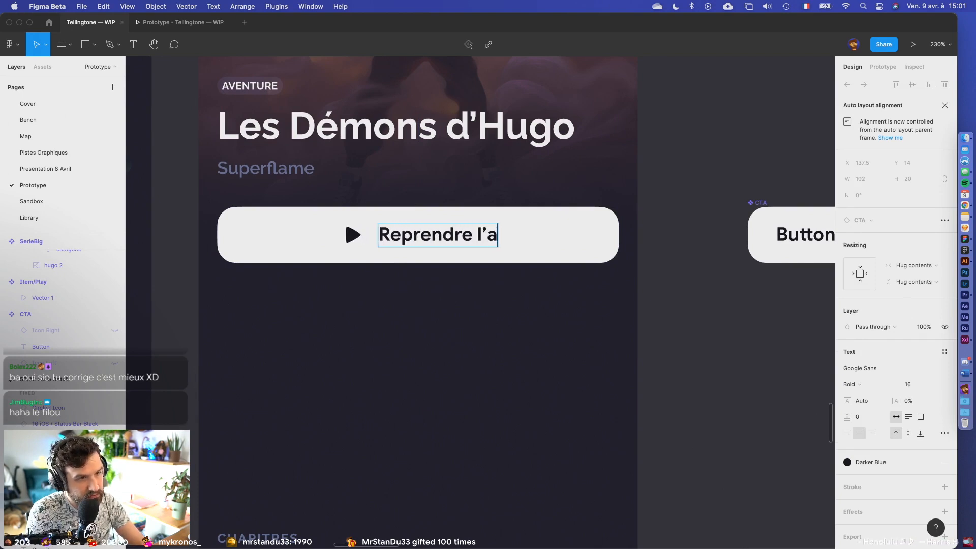
{"action": "type", "text": "ure"}
{"action": "left_click", "coordinate": [638, 301]}
{"action": "scroll", "coordinate": [639, 300], "scroll_direction": "down", "scroll_amount": 5}
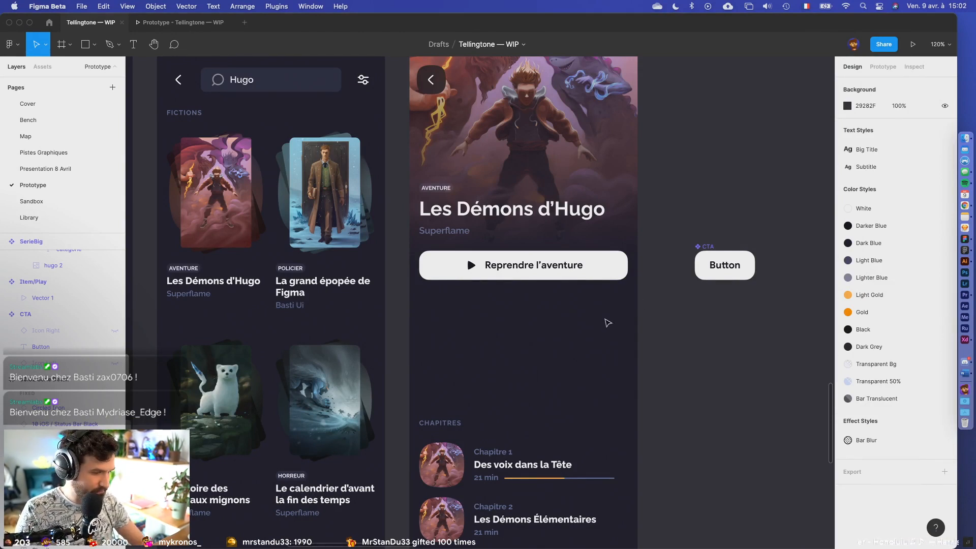
{"action": "left_click", "coordinate": [549, 218]}
{"action": "scroll", "coordinate": [366, 72], "scroll_direction": "up", "scroll_amount": 2}
{"action": "left_click", "coordinate": [415, 71]}
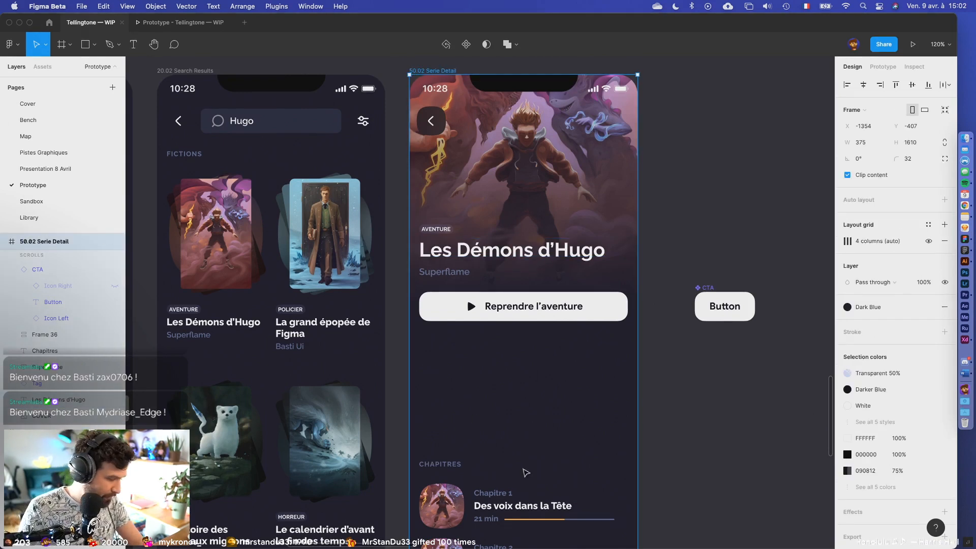
{"action": "key", "text": "Escape"}
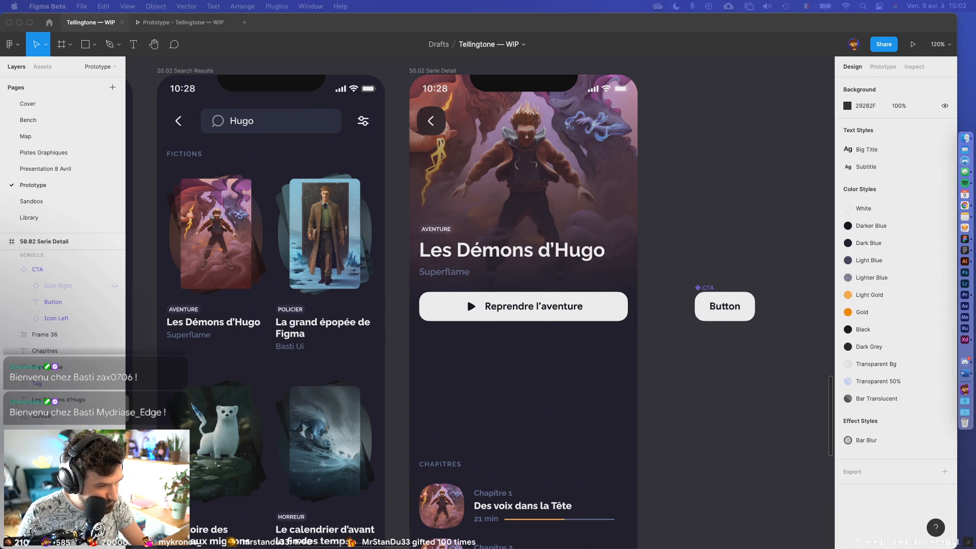
- Duplicate the Superflame subtitle below the button as a 344 × 141 text box and fill it with the synopsis starting "Depuis quelques temps"
{"action": "left_click_drag", "start_coordinate": [445, 272], "coordinate": [604, 428]}
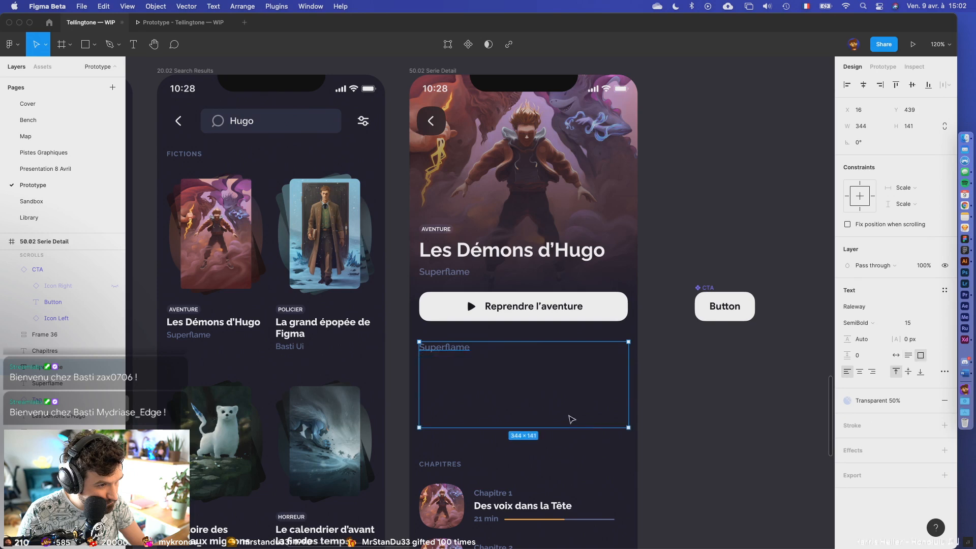
{"action": "double_click", "coordinate": [458, 351]}
{"action": "type", "text": "Depuis quelques temps, Hugo Clifford, un jeune lycéen, entend des voix. D'abord diagnostiqué schizophrène, il se rendra finalement compte que les voix qu'il entend sont celles de démons qui sommeillaient en lui et qui sont en train de se réveiller. Si ces démons sont là ce n'est pas un hasard, ils ont été scellés dans le corps d'Hugo par son grand-père avec l'aide d'un certain Andrew Bennett. Seul Hic : ces démons n'ont rien à faire en hors des enfers et Satan compte bien les récupérer."}
{"action": "key", "text": "Escape"}
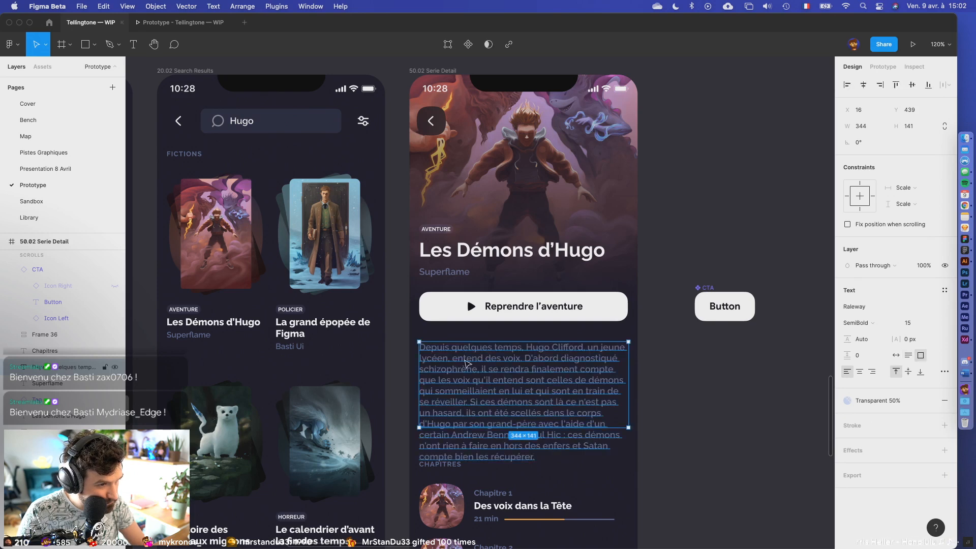
- Set the synopsis text's font size to 13
{"action": "left_click", "coordinate": [915, 324]}
{"action": "type", "text": "13"}
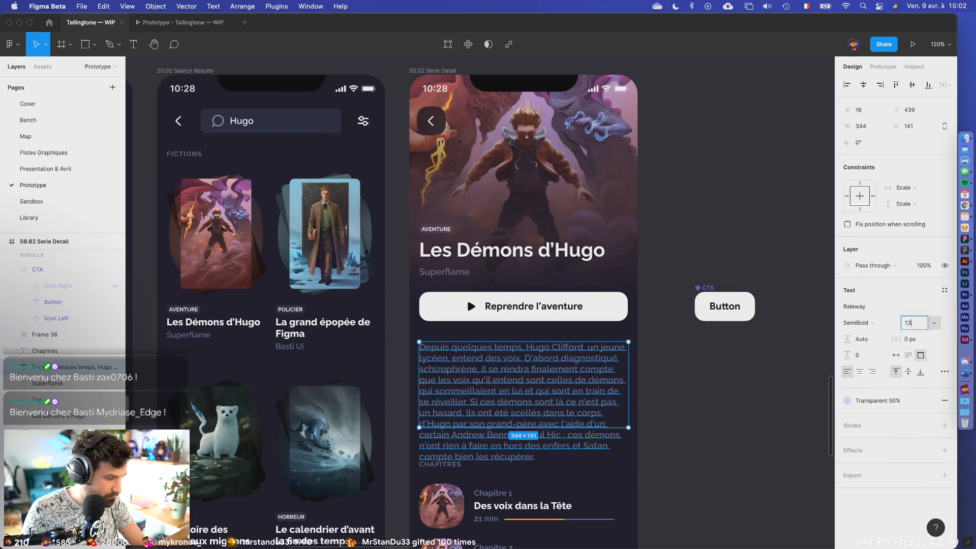
{"action": "key", "text": "Return"}
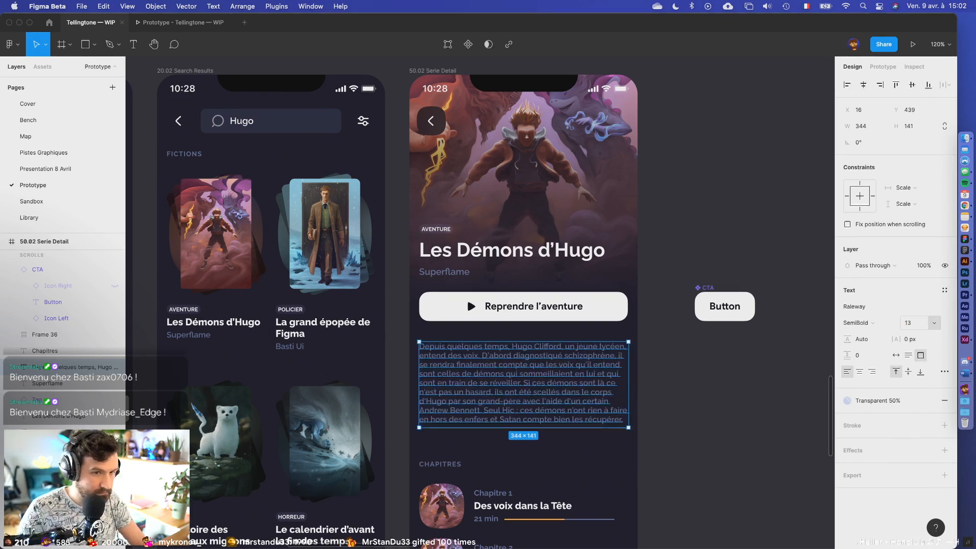
- Try a line height of 200 on the synopsis text
{"action": "left_click", "coordinate": [878, 341]}
{"action": "type", "text": "200"}
{"action": "key", "text": "Return"}
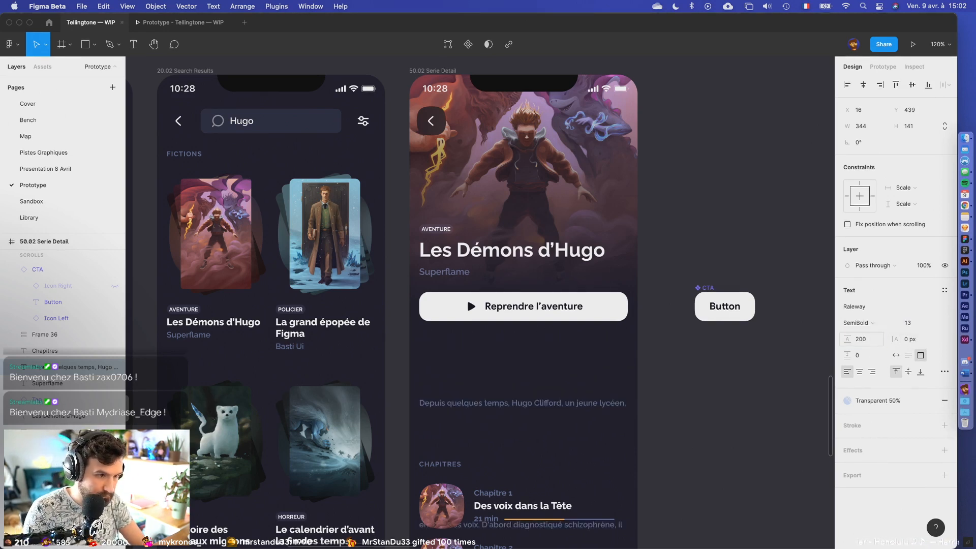
- Set the synopsis text's line height to 150%
{"action": "left_click", "coordinate": [864, 339]}
{"action": "type", "text": "150"}
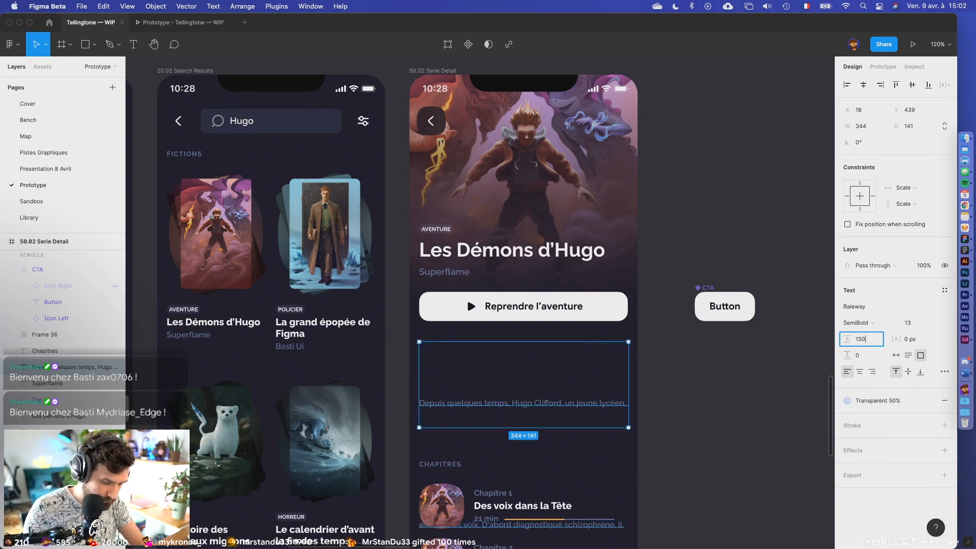
{"action": "key", "text": "Return"}
{"action": "left_click", "coordinate": [698, 436]}
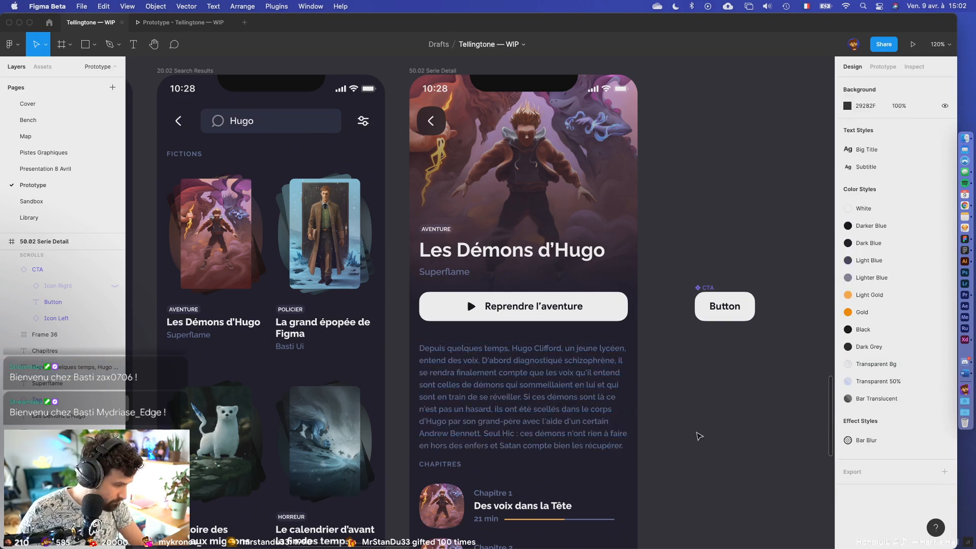
- Wrap the synopsis text in a frame, shorten the frame to about 55 px high, and clip its content
{"action": "left_click", "coordinate": [557, 401]}
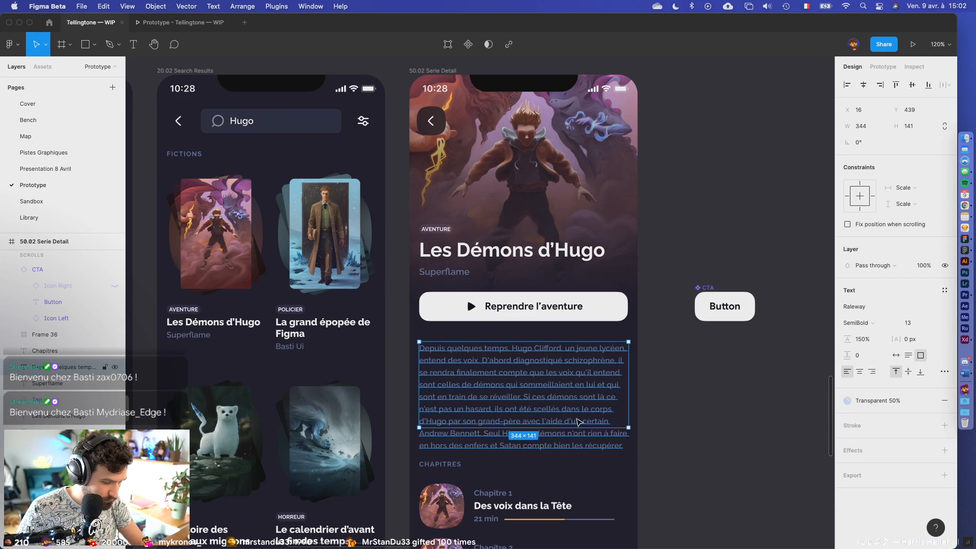
{"action": "key", "text": "super+alt+g"}
{"action": "left_click_drag", "start_coordinate": [535, 427], "coordinate": [535, 375]}
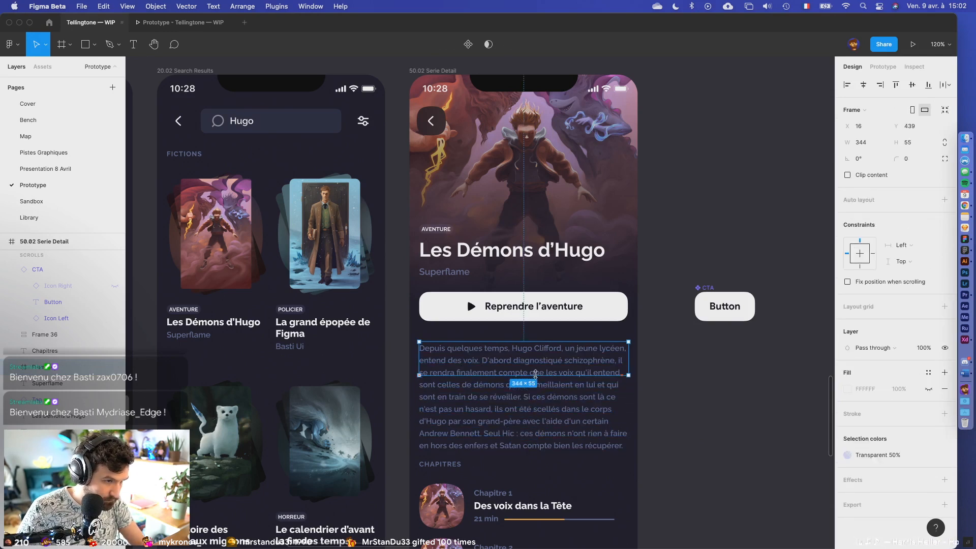
{"action": "left_click", "coordinate": [846, 176]}
- Extend the clipped synopsis frame to 82 px high so that it shows four lines of text
{"action": "scroll", "coordinate": [563, 405], "scroll_direction": "up", "scroll_amount": 5}
{"action": "mouse_move", "coordinate": [546, 341]}
{"action": "left_mouse_down"}
{"action": "mouse_move", "coordinate": [546, 361]}
{"action": "mouse_move", "coordinate": [553, 350]}
{"action": "left_mouse_up"}
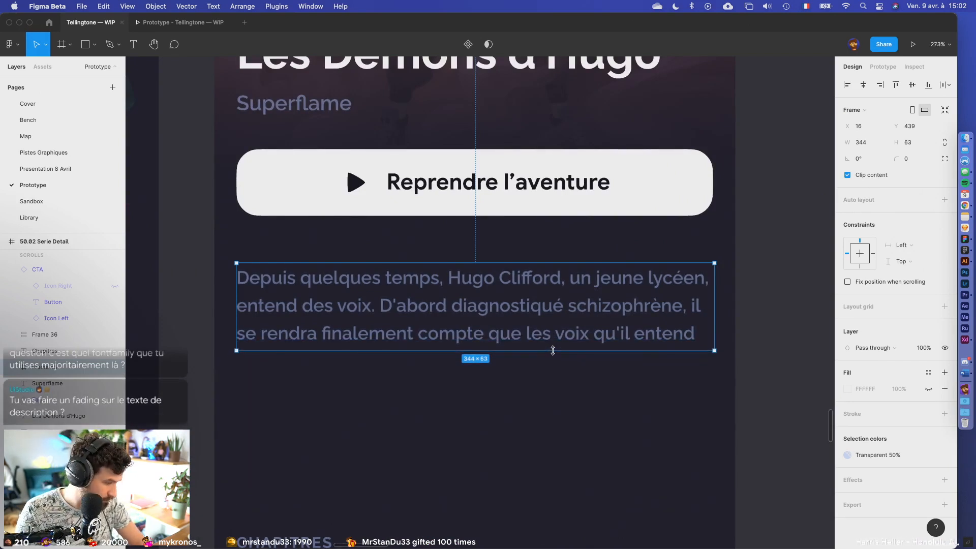
{"action": "left_click_drag", "start_coordinate": [552, 350], "coordinate": [535, 378]}
{"action": "left_click", "coordinate": [527, 423]}
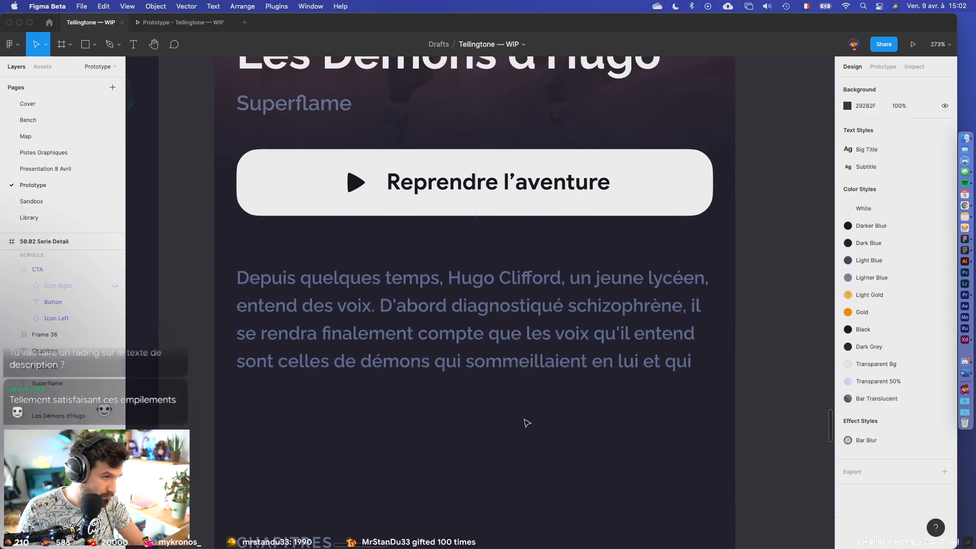
- Widen the synopsis frame on both sides to span the full screen, at X 0 with a width of 375
{"action": "scroll", "coordinate": [527, 423], "scroll_direction": "down", "scroll_amount": 5}
{"action": "left_click", "coordinate": [661, 347]}
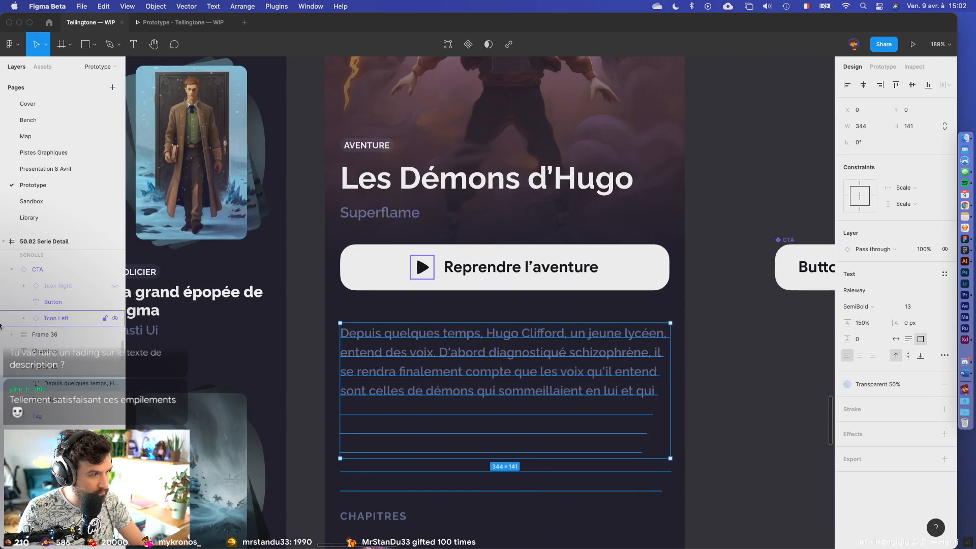
{"action": "left_click", "coordinate": [351, 340]}
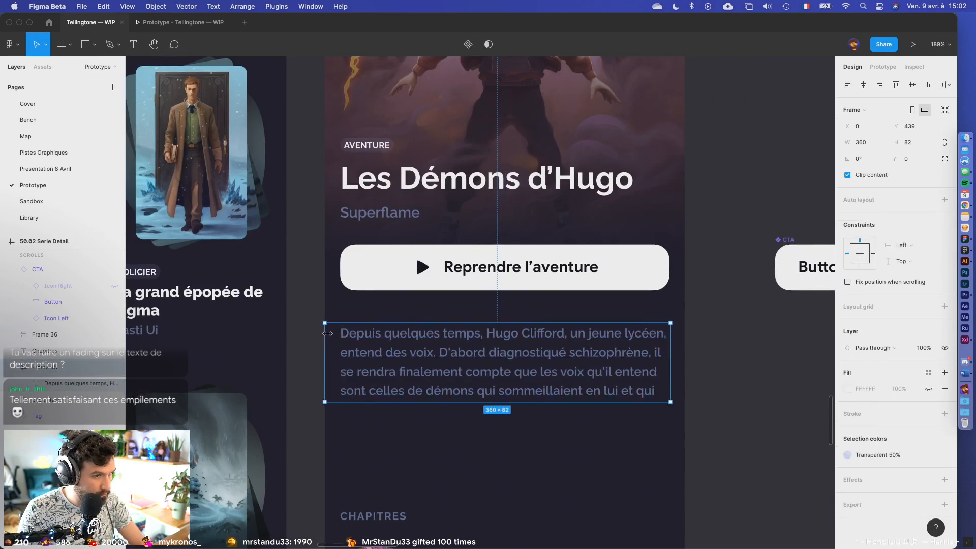
{"action": "left_click_drag", "start_coordinate": [670, 333], "coordinate": [683, 332]}
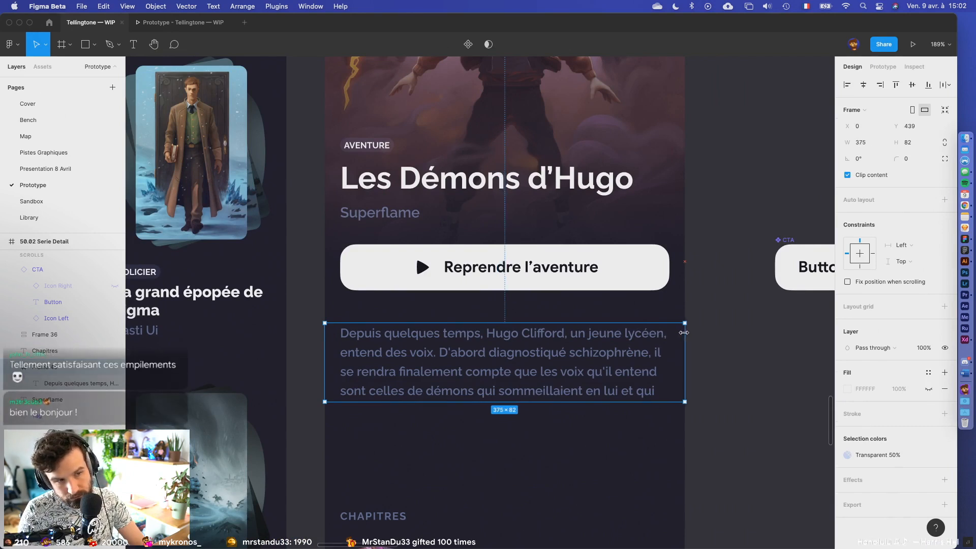
{"action": "left_click", "coordinate": [709, 414]}
- Try to fade the synopsis with a linear gradient fill on its frame, using HSL 248, 29, 10 with one stop at 0% opacity
{"action": "left_click", "coordinate": [517, 389]}
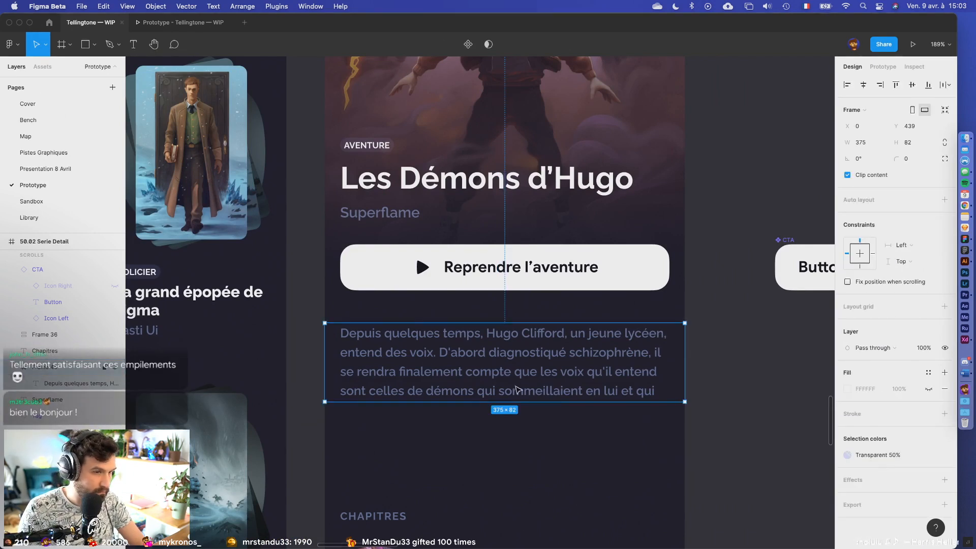
{"action": "left_click", "coordinate": [945, 372]}
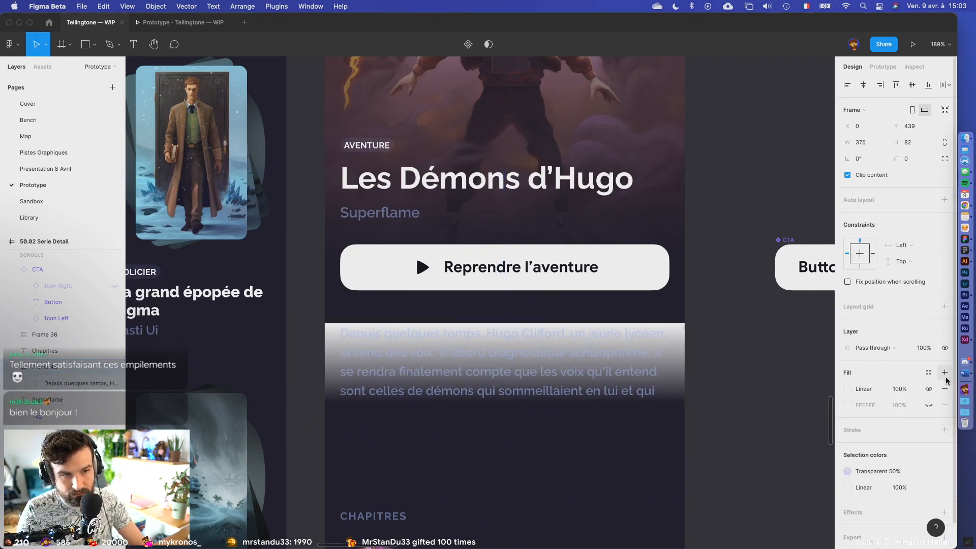
{"action": "left_click", "coordinate": [848, 389]}
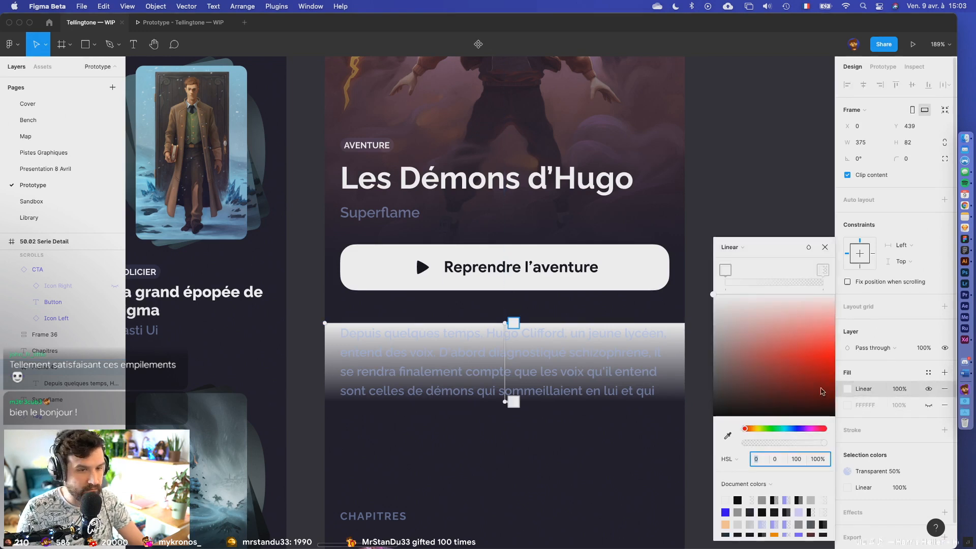
{"action": "left_click", "coordinate": [722, 438]}
{"action": "left_click", "coordinate": [718, 423]}
{"action": "left_click", "coordinate": [733, 436]}
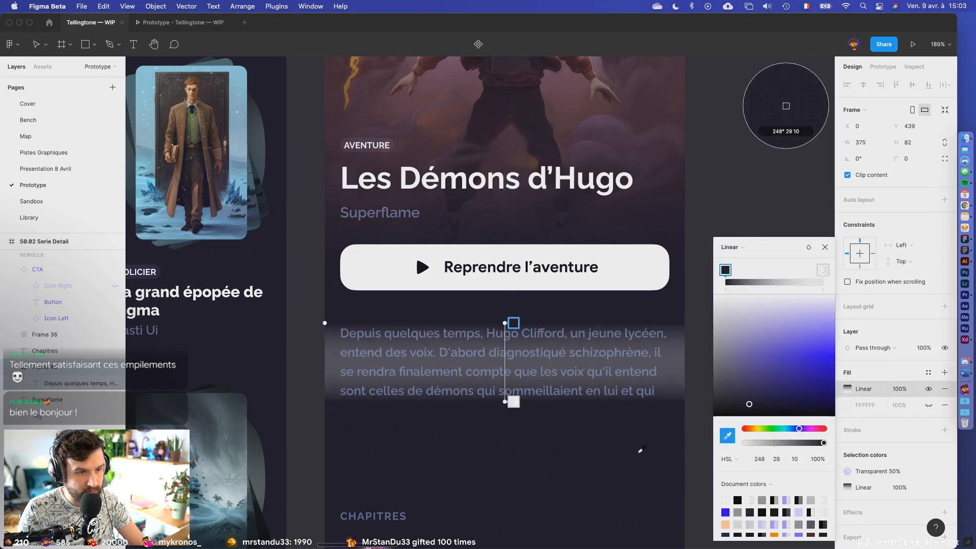
{"action": "key", "text": "Escape"}
{"action": "left_click", "coordinate": [823, 270]}
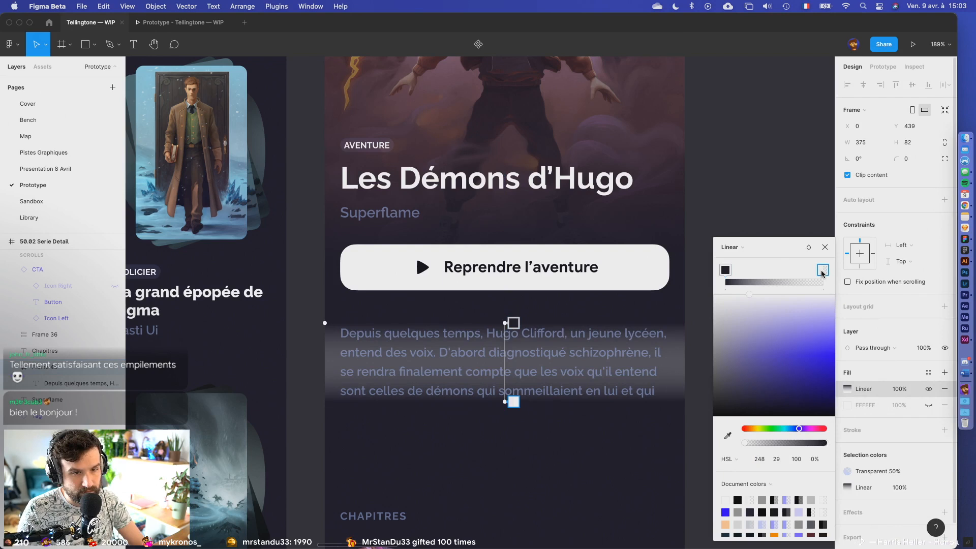
{"action": "left_click", "coordinate": [727, 436]}
{"action": "left_click", "coordinate": [785, 100]}
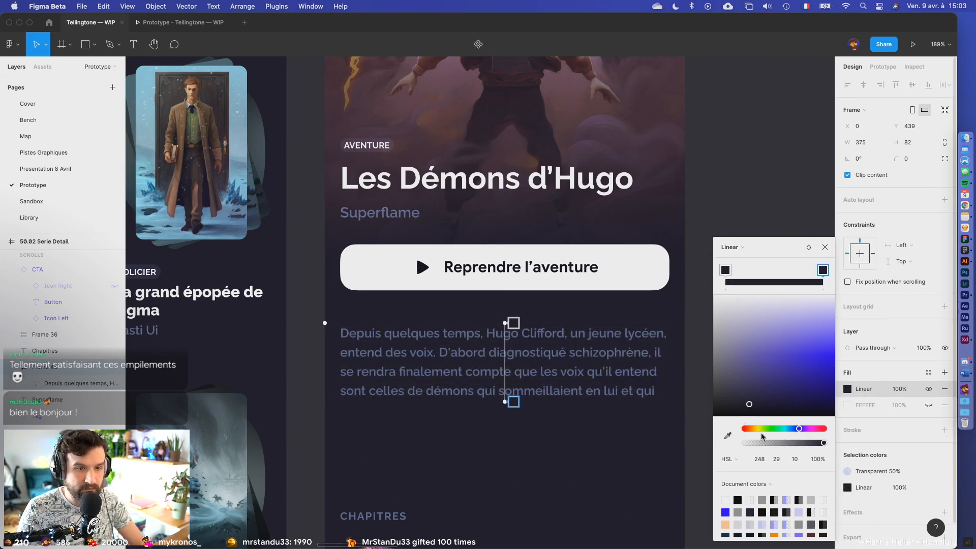
{"action": "left_click_drag", "start_coordinate": [797, 447], "coordinate": [599, 442]}
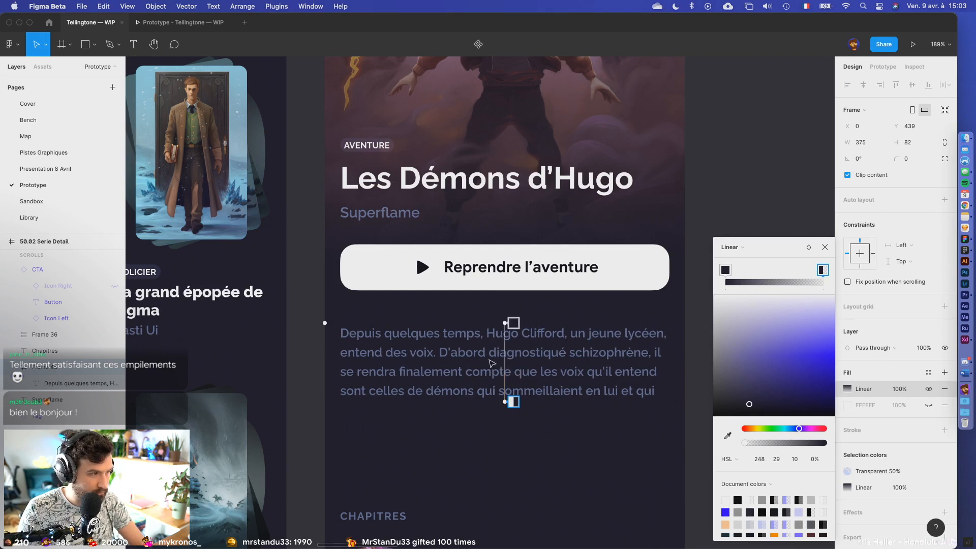
- Undo the last gradient stop changes and remove the linear gradient fill from the synopsis frame
{"action": "key", "text": "super+z"}
{"action": "key", "text": "super+z"}
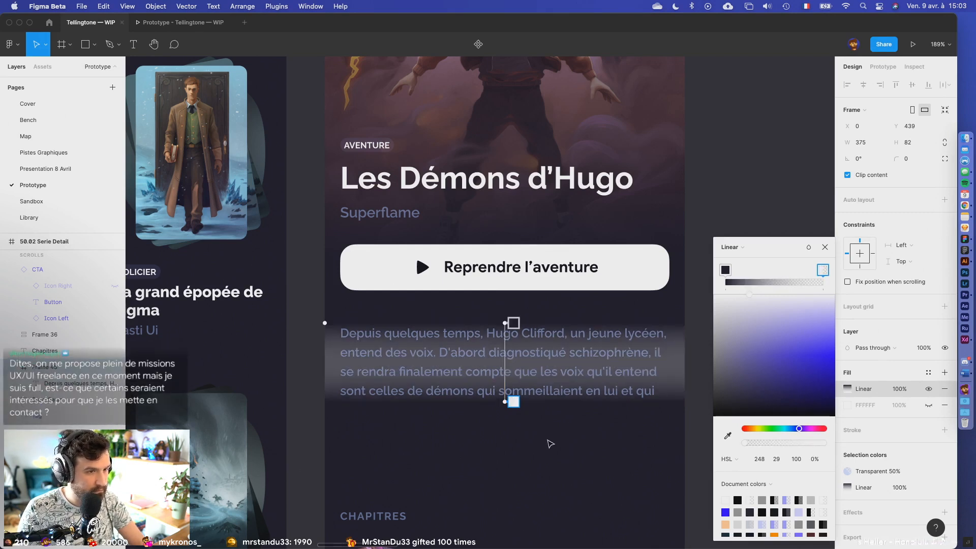
{"action": "left_click", "coordinate": [944, 389]}
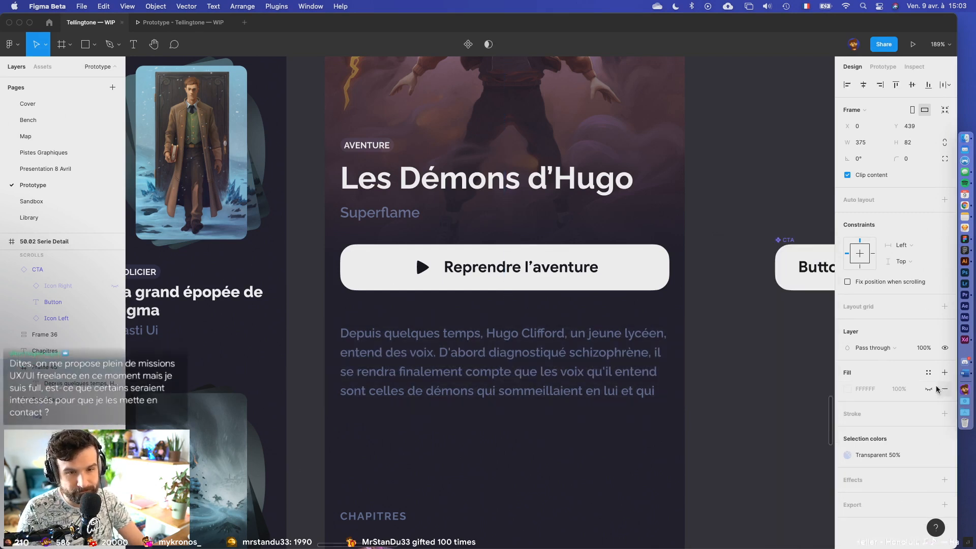
- Draw a 375 × 92 rectangle over the synopsis at X 0, Y 437 and give it a linear gradient fill
{"action": "left_click", "coordinate": [79, 383]}
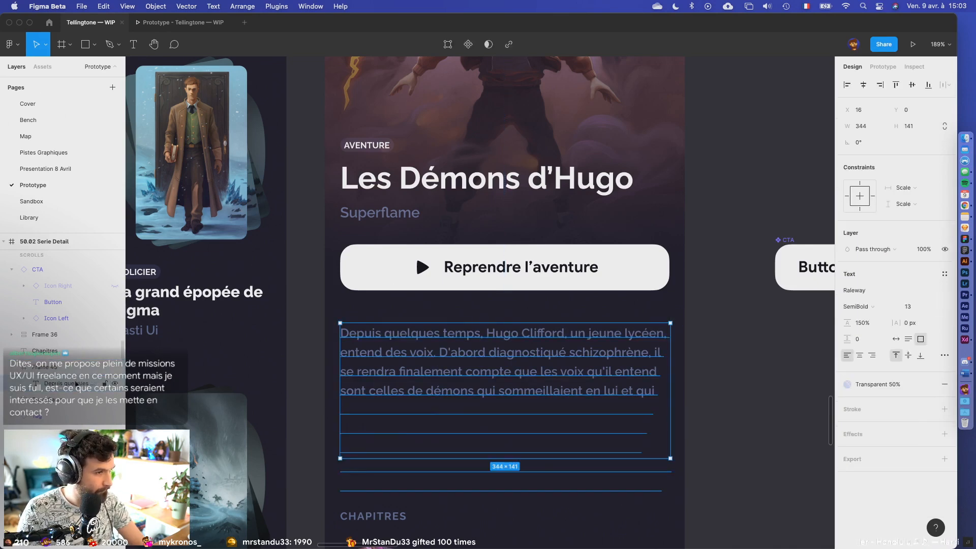
{"action": "key", "text": "r"}
{"action": "mouse_move", "coordinate": [329, 321]}
{"action": "left_mouse_down"}
{"action": "mouse_move", "coordinate": [468, 397]}
{"action": "mouse_move", "coordinate": [684, 409]}
{"action": "left_mouse_up"}
{"action": "left_click", "coordinate": [848, 306]}
{"action": "left_click", "coordinate": [730, 247]}
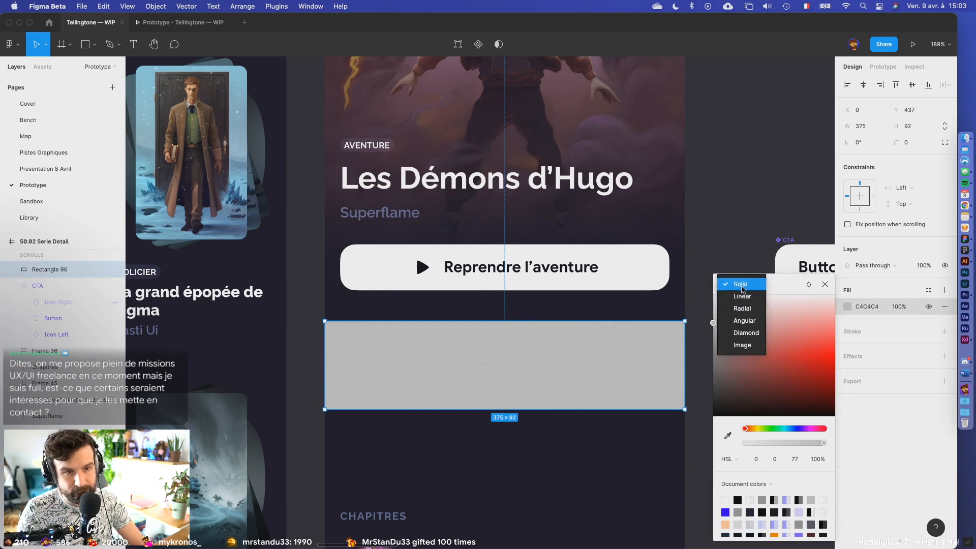
{"action": "left_click", "coordinate": [739, 295]}
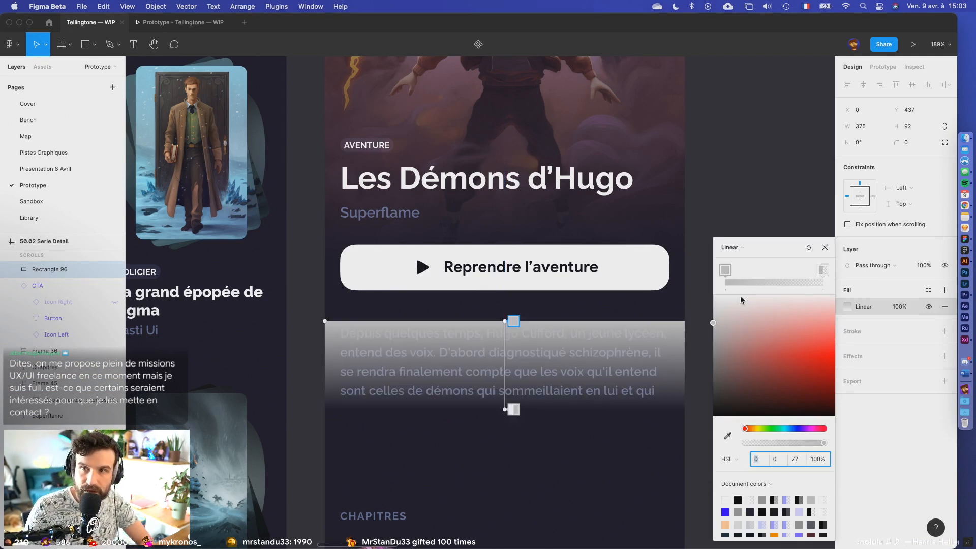
- Sample the screen's dark background, HSL 248, 29, 10, for both gradient stops and set the end stop's opacity to 0%
{"action": "left_click", "coordinate": [728, 435]}
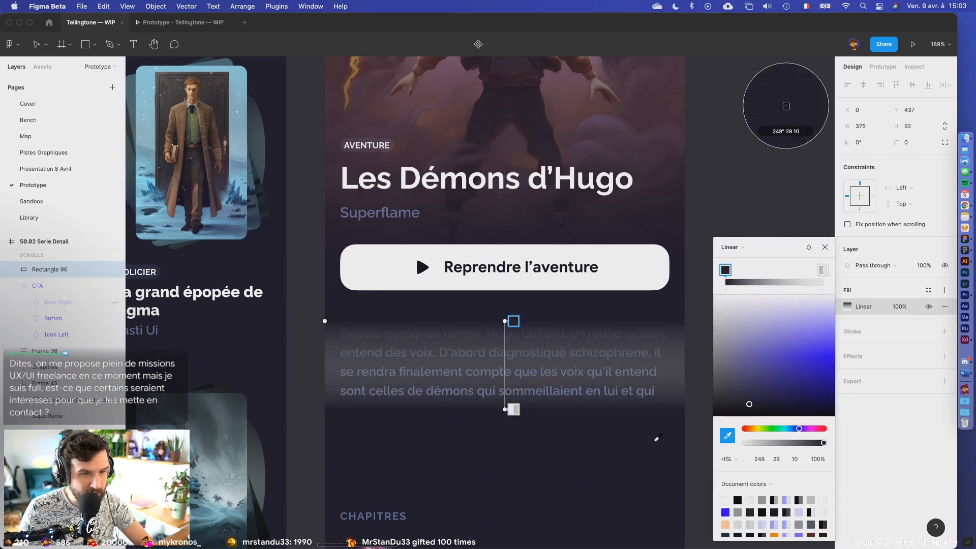
{"action": "left_click", "coordinate": [786, 108]}
{"action": "left_click", "coordinate": [823, 269]}
{"action": "left_click", "coordinate": [728, 436]}
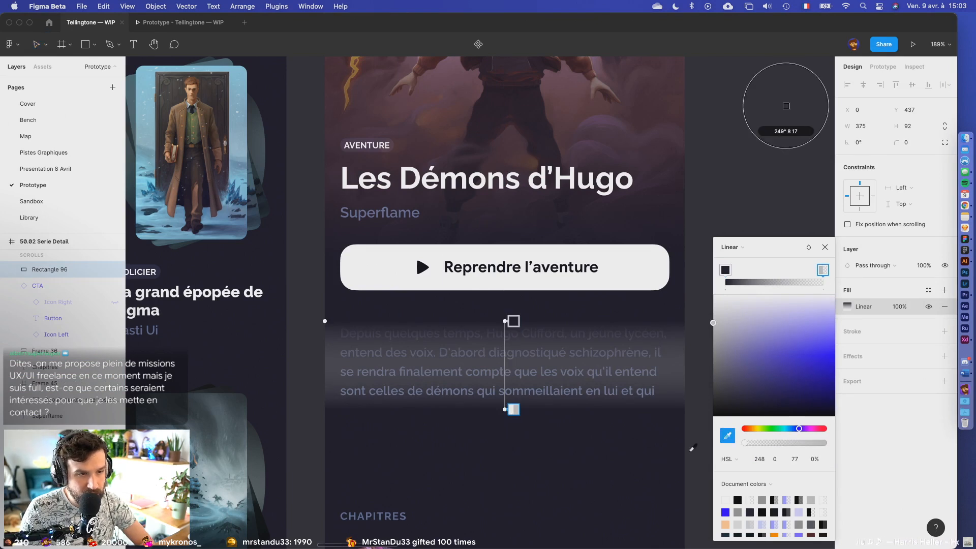
{"action": "left_click", "coordinate": [784, 108]}
{"action": "left_click", "coordinate": [743, 443]}
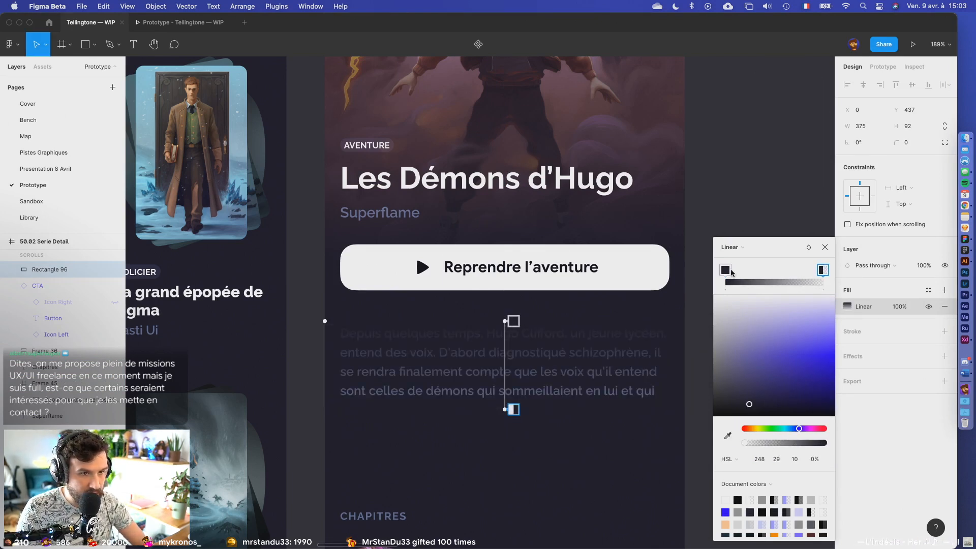
- Reverse the rectangle's gradient to run from transparent to opaque, and shorten it to span the synopsis's second to fourth lines
{"action": "left_click_drag", "start_coordinate": [732, 272], "coordinate": [643, 263]}
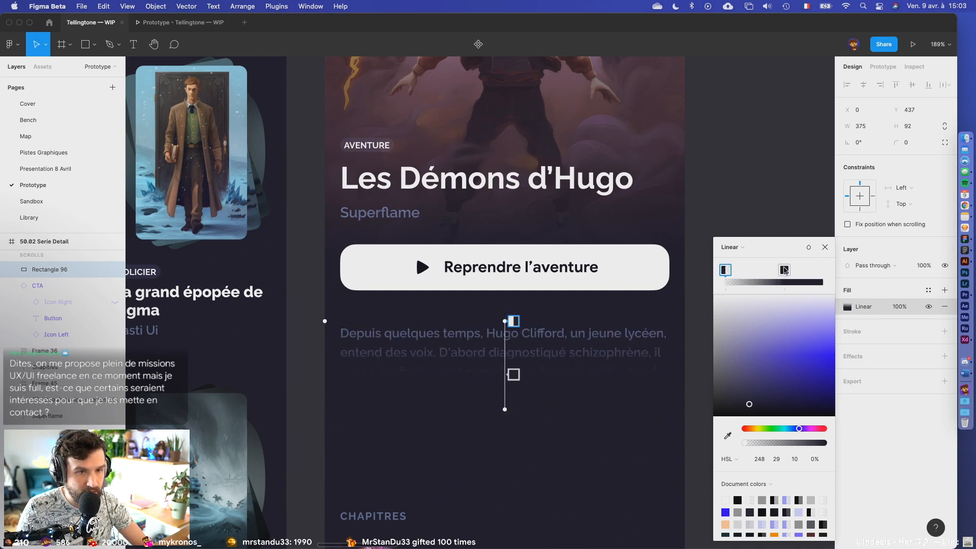
{"action": "left_click_drag", "start_coordinate": [784, 269], "coordinate": [922, 273]}
{"action": "left_click_drag", "start_coordinate": [503, 410], "coordinate": [504, 400]}
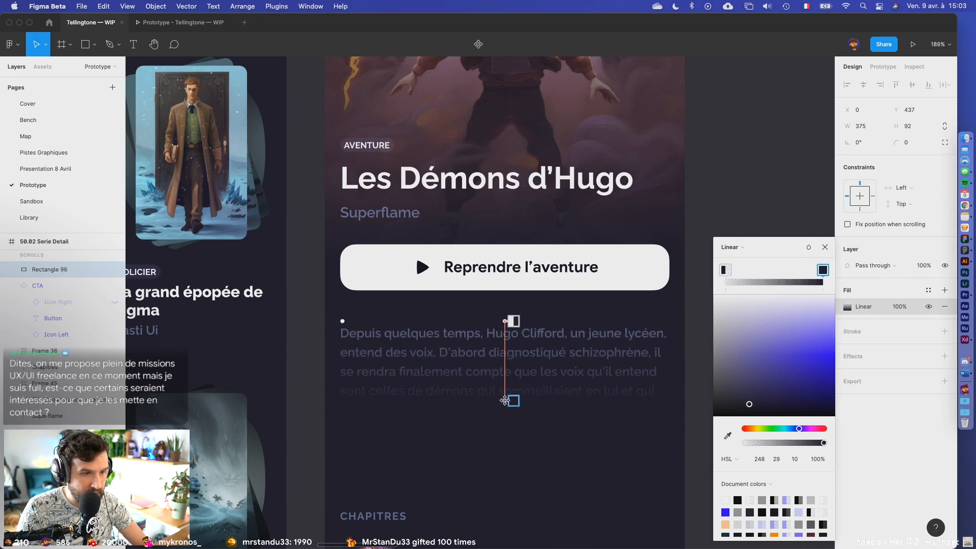
{"action": "left_click_drag", "start_coordinate": [503, 319], "coordinate": [504, 356]}
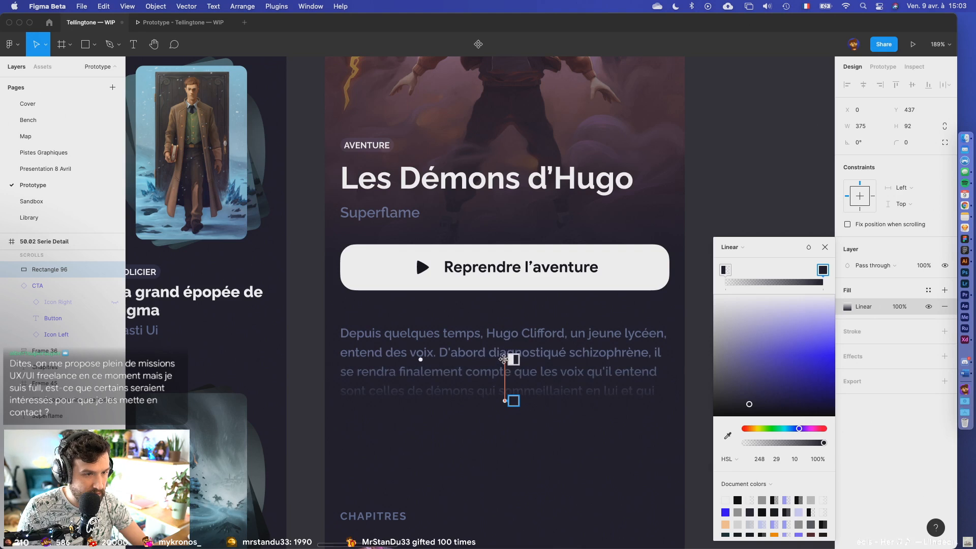
{"action": "left_click_drag", "start_coordinate": [504, 400], "coordinate": [503, 395]}
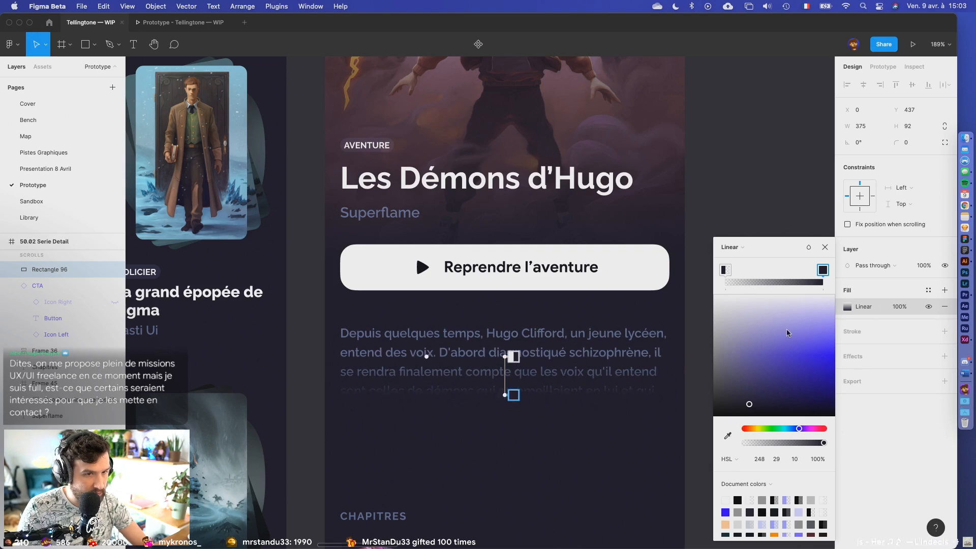
{"action": "left_click", "coordinate": [825, 247]}
{"action": "left_click", "coordinate": [679, 414]}
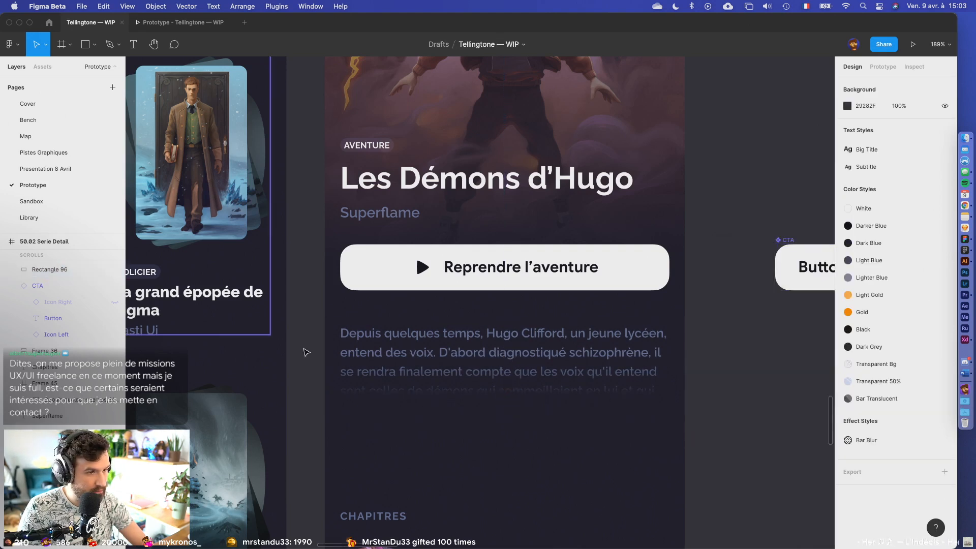
- Nest the gradient rectangle inside the clipped synopsis frame, above the synopsis text
{"action": "left_click", "coordinate": [472, 388]}
{"action": "scroll", "coordinate": [208, 344], "scroll_direction": "down", "scroll_amount": 3}
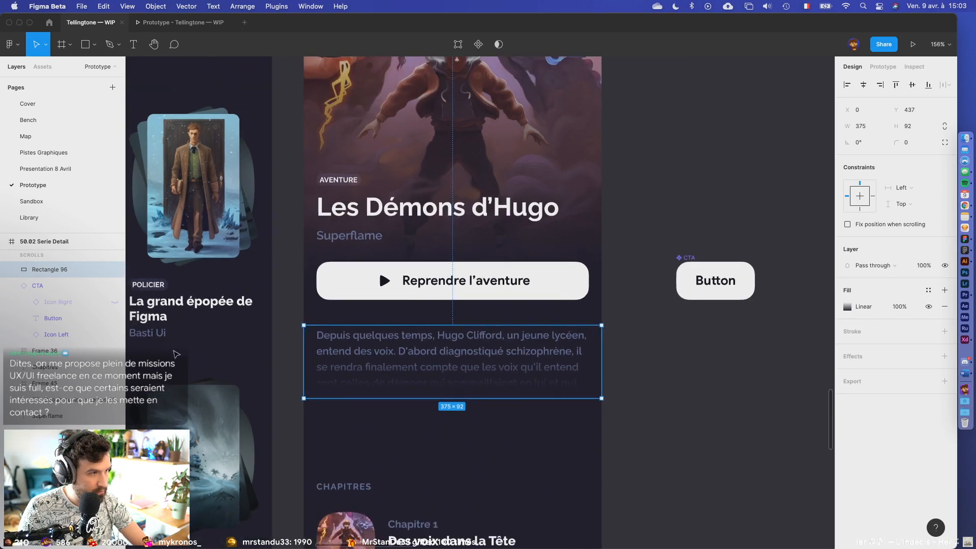
{"action": "left_click_drag", "start_coordinate": [49, 271], "coordinate": [76, 391]}
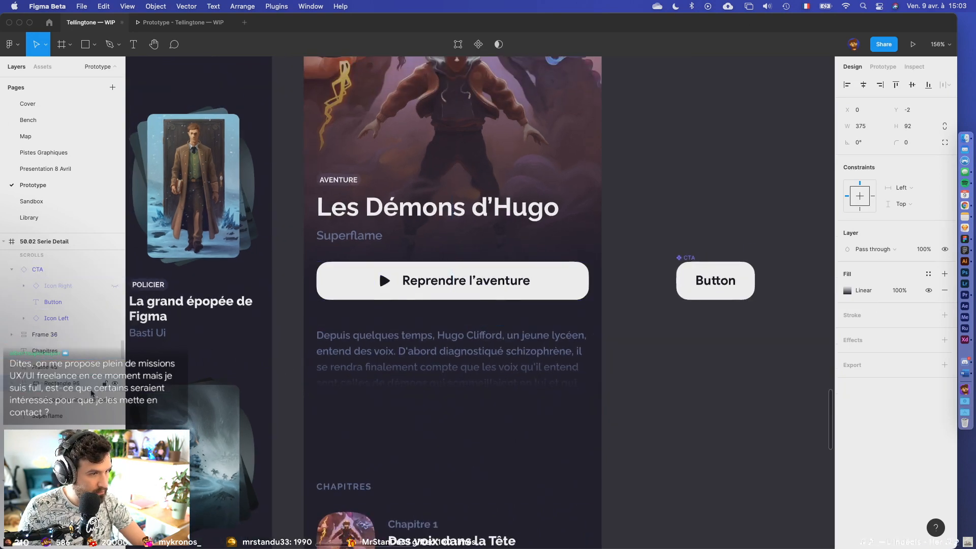
{"action": "left_click", "coordinate": [692, 374]}
{"action": "scroll", "coordinate": [692, 373], "scroll_direction": "down", "scroll_amount": 5}
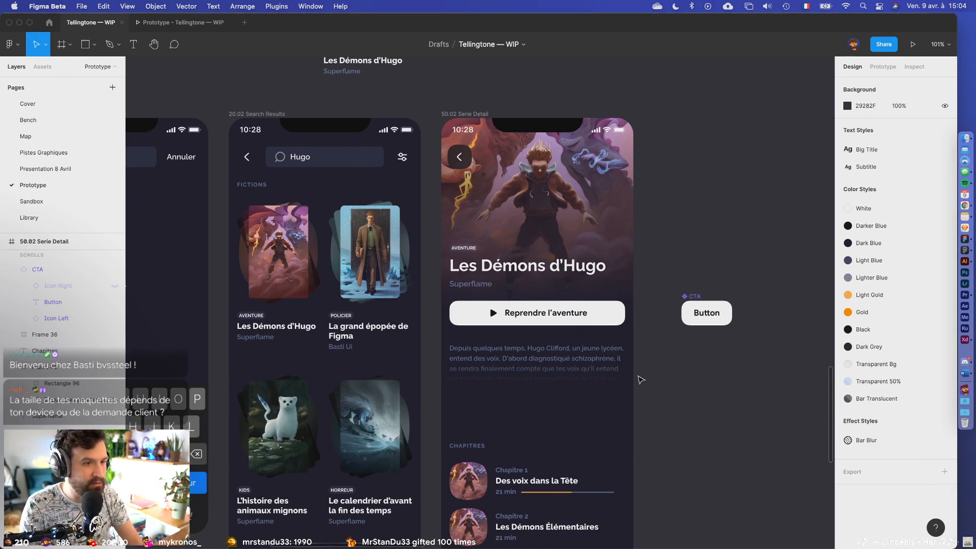
- Move the synopsis frame up about 10 px, closer to the "Reprendre l'aventure" button
{"action": "scroll", "coordinate": [639, 396], "scroll_direction": "up", "scroll_amount": 5}
{"action": "left_click", "coordinate": [499, 367]}
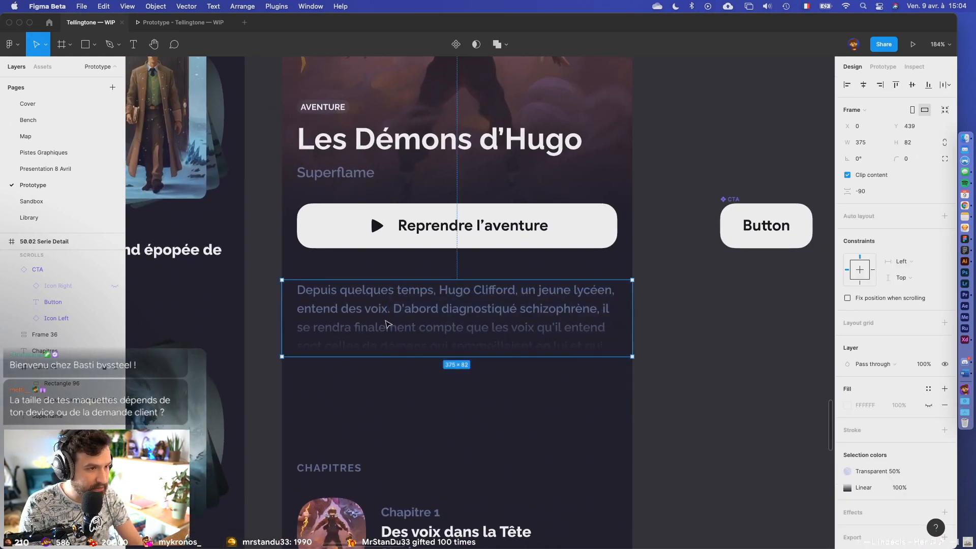
{"action": "left_click_drag", "start_coordinate": [388, 324], "coordinate": [387, 313]}
{"action": "left_click", "coordinate": [706, 277]}
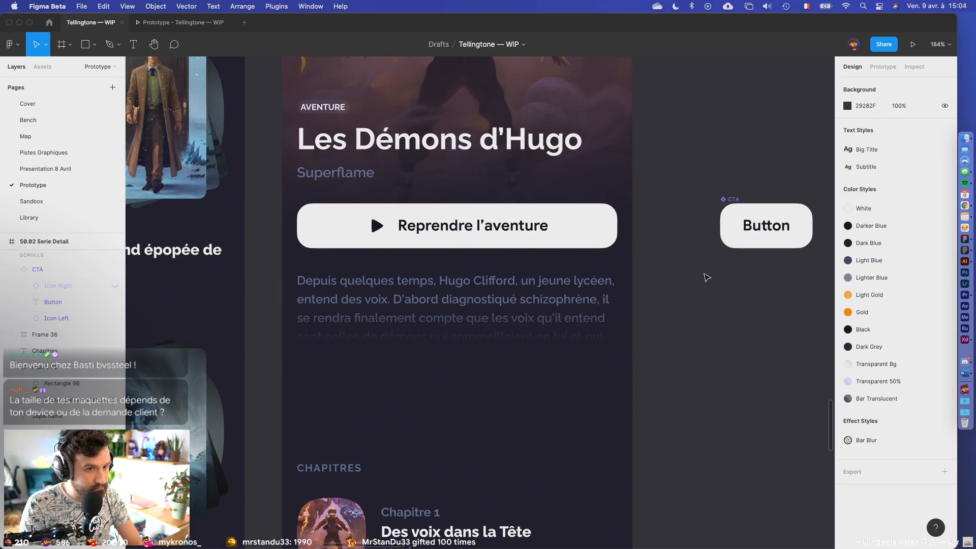
- Move the CTA Small component beside the series detail screen, left-aligned just below the CTA component
{"action": "scroll", "coordinate": [646, 238], "scroll_direction": "down", "scroll_amount": 10}
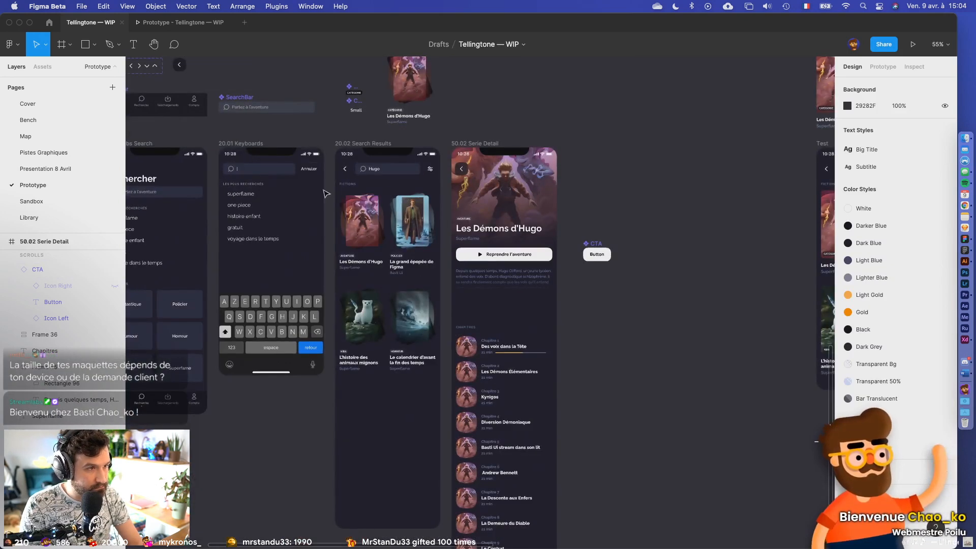
{"action": "scroll", "coordinate": [419, 107], "scroll_direction": "left", "scroll_amount": 2}
{"action": "left_click_drag", "start_coordinate": [385, 104], "coordinate": [621, 265]}
{"action": "scroll", "coordinate": [642, 268], "scroll_direction": "up", "scroll_amount": 10}
{"action": "left_click", "coordinate": [620, 277]}
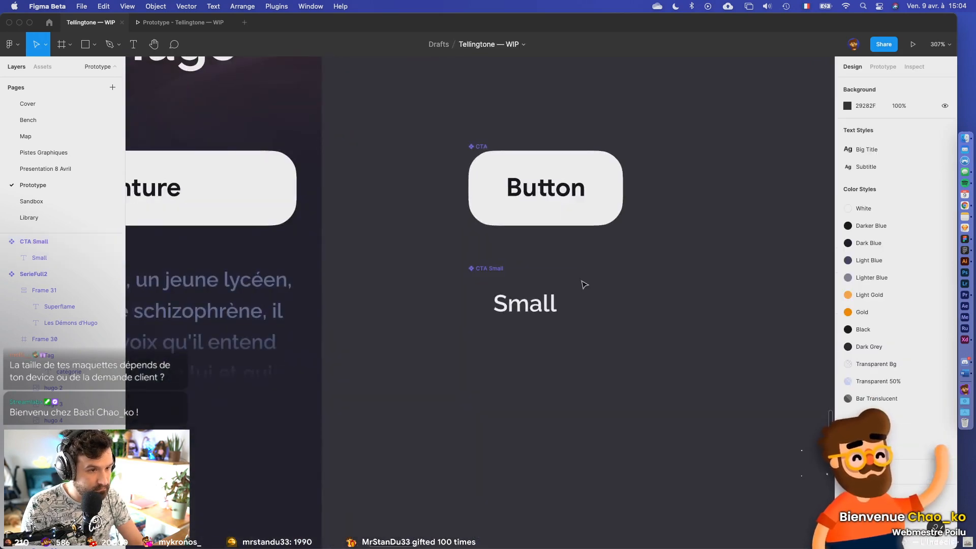
{"action": "left_click_drag", "start_coordinate": [484, 266], "coordinate": [485, 254]}
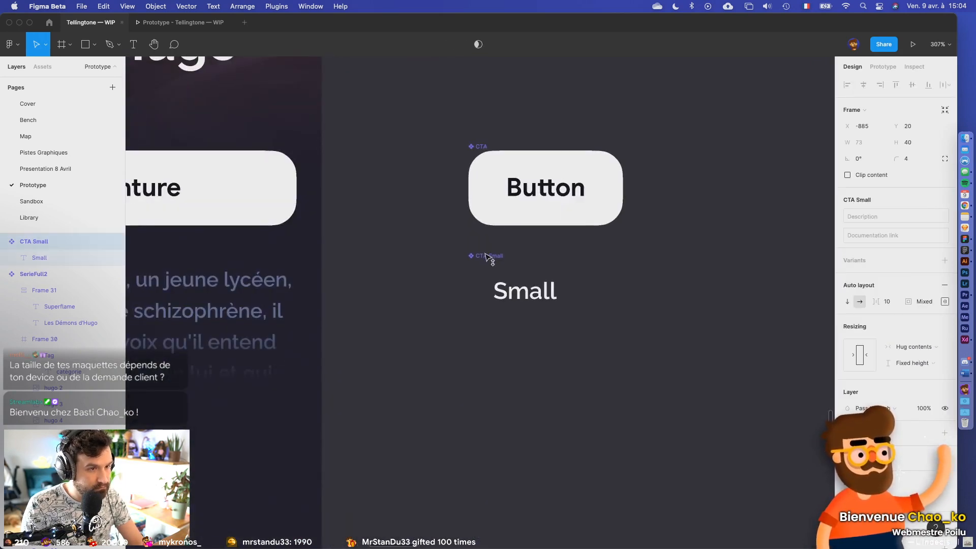
{"action": "left_click", "coordinate": [621, 311]}
{"action": "scroll", "coordinate": [621, 313], "scroll_direction": "down", "scroll_amount": 8}
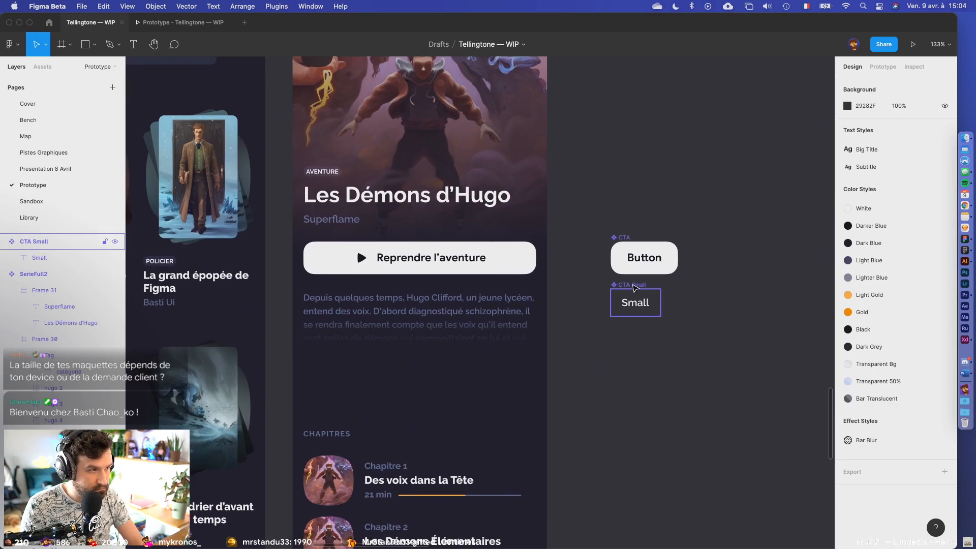
- Place a copy of the CTA Small component below the synopsis and change its label to "Lire la suite"
{"action": "scroll", "coordinate": [635, 287], "scroll_direction": "up", "scroll_amount": 8}
{"action": "left_click", "coordinate": [614, 319]}
{"action": "scroll", "coordinate": [614, 319], "scroll_direction": "left", "scroll_amount": 3}
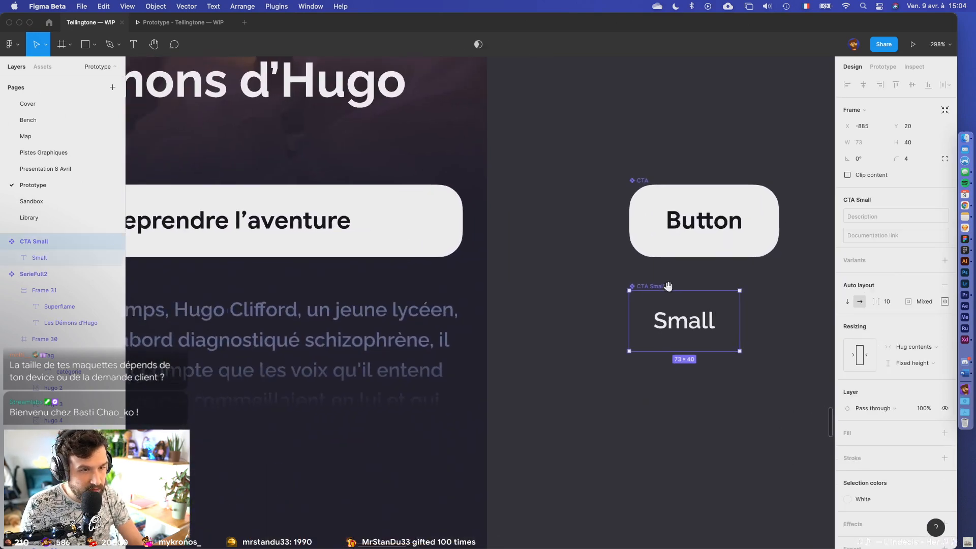
{"action": "left_click_drag", "start_coordinate": [711, 315], "coordinate": [275, 460]}
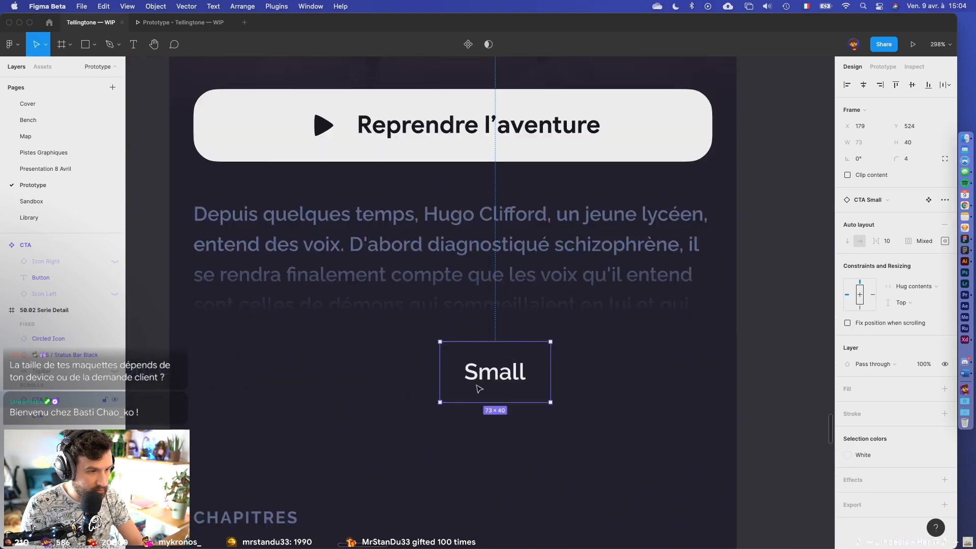
{"action": "double_click", "coordinate": [502, 374]}
{"action": "type", "text": "Lire la suite"}
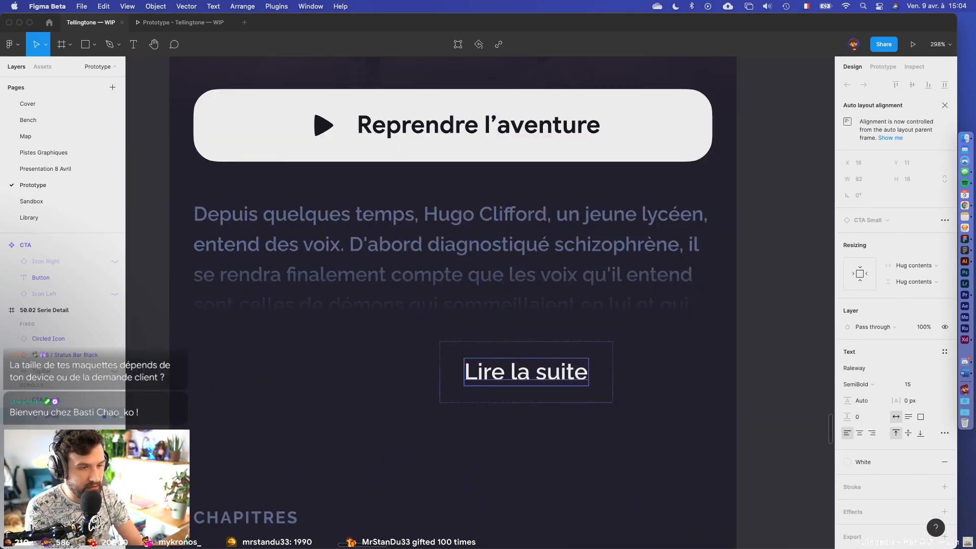
{"action": "left_click", "coordinate": [543, 449]}
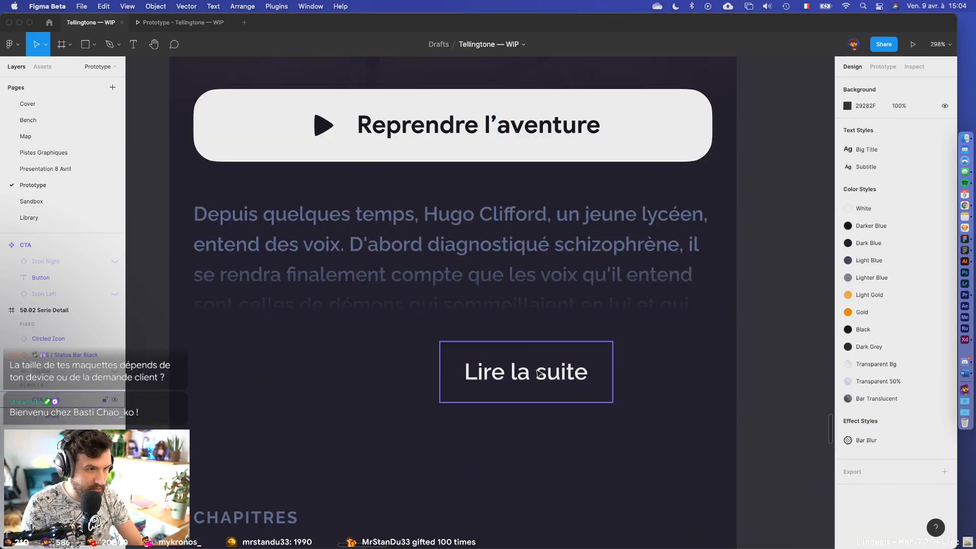
- Centre the "Lire la suite" button horizontally on the screen, directly beneath the faded synopsis
{"action": "left_click_drag", "start_coordinate": [531, 363], "coordinate": [457, 333]}
{"action": "left_click", "coordinate": [476, 438]}
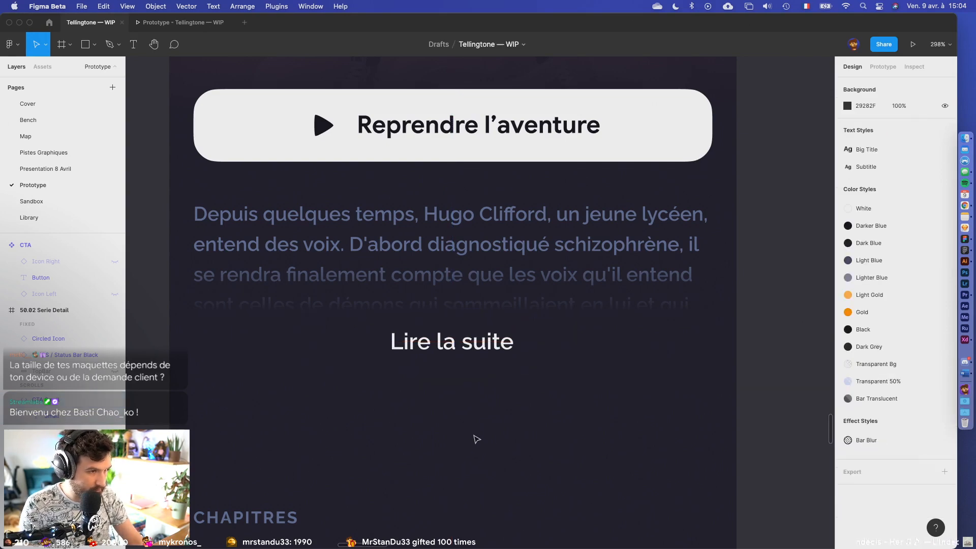
{"action": "scroll", "coordinate": [479, 442], "scroll_direction": "down", "scroll_amount": 5}
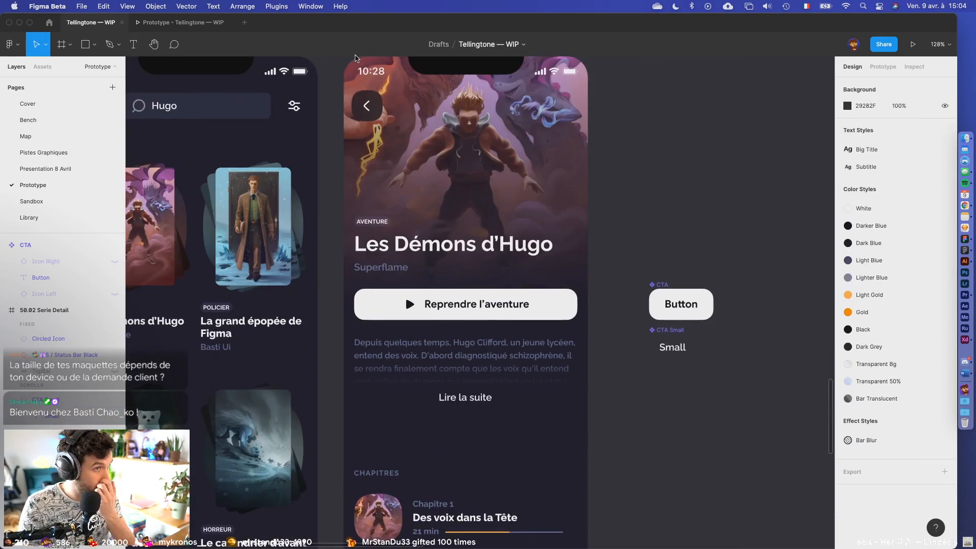
- Set the synopsis text inside the gradient-faded frame to size 15 with Medium weight
{"action": "scroll", "coordinate": [356, 59], "scroll_direction": "up", "scroll_amount": 1}
{"action": "left_click", "coordinate": [377, 76]}
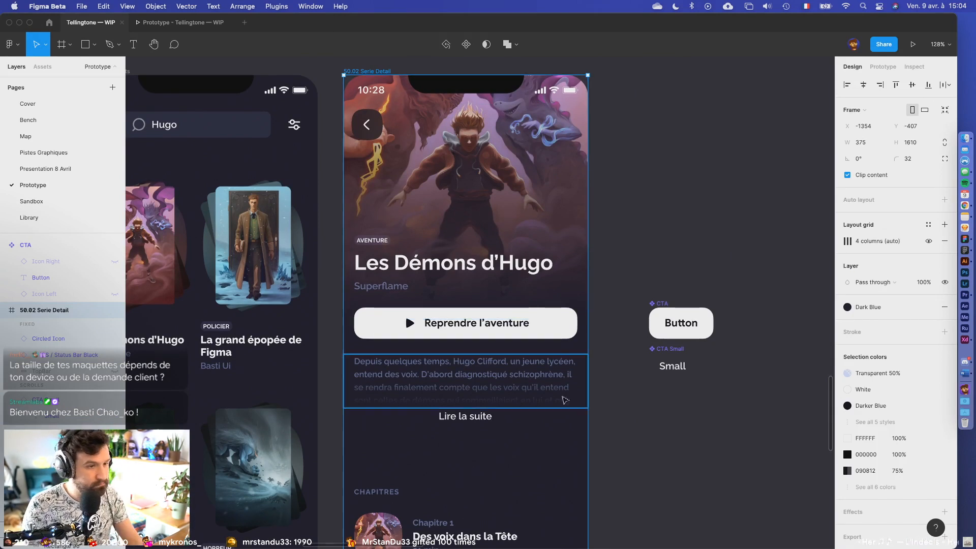
{"action": "left_click", "coordinate": [465, 383]}
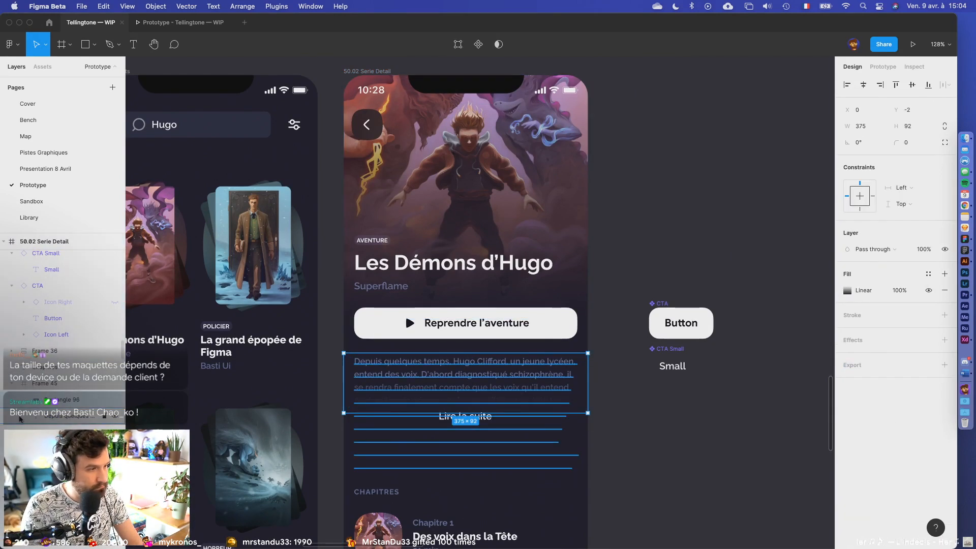
{"action": "left_click", "coordinate": [534, 359]}
{"action": "left_click", "coordinate": [921, 307]}
{"action": "type", "text": "1"}
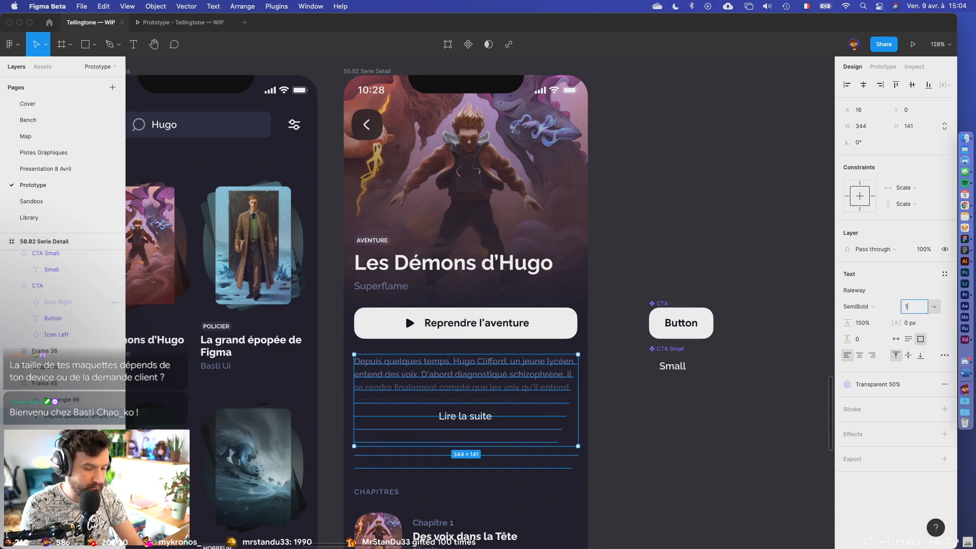
{"action": "type", "text": "5"}
{"action": "key", "text": "Return"}
{"action": "left_click", "coordinate": [865, 307]}
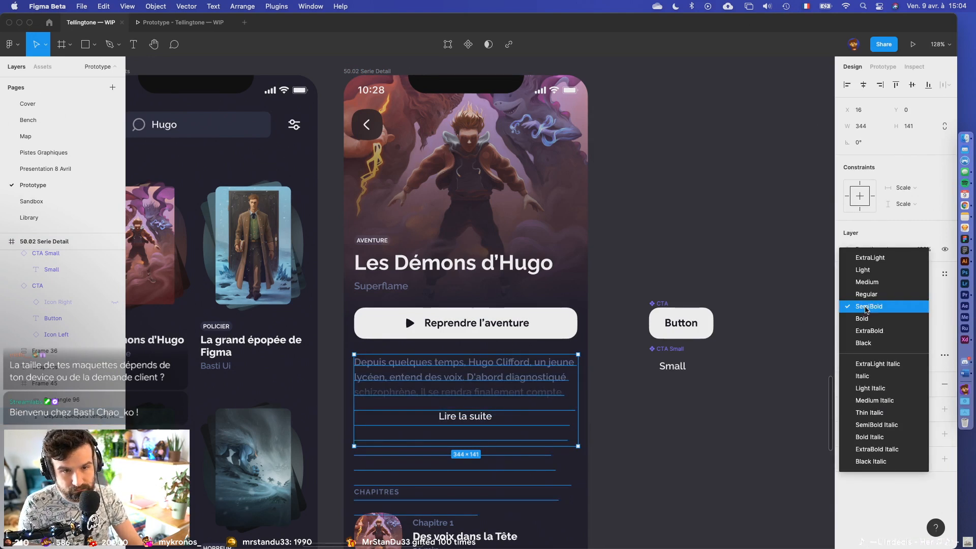
{"action": "left_click", "coordinate": [873, 283]}
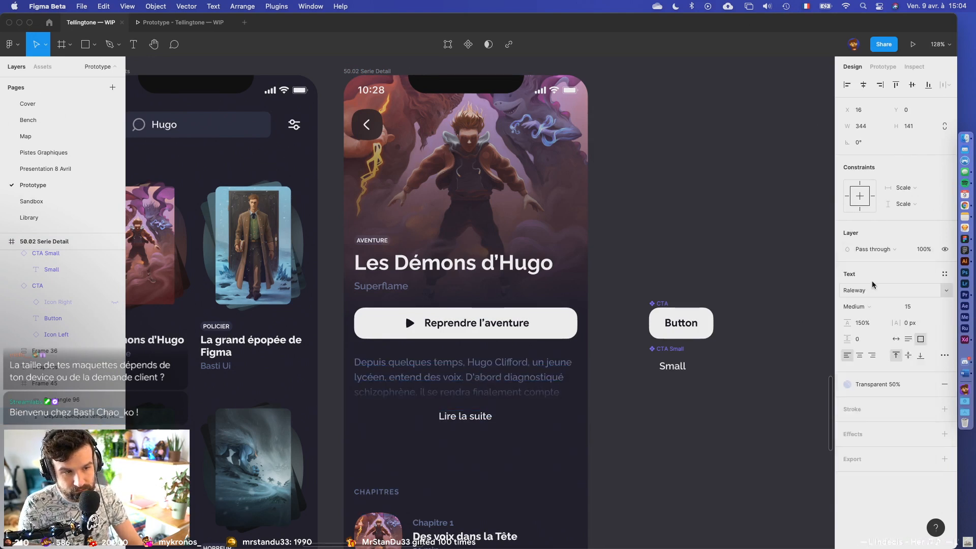
{"action": "left_click", "coordinate": [672, 476]}
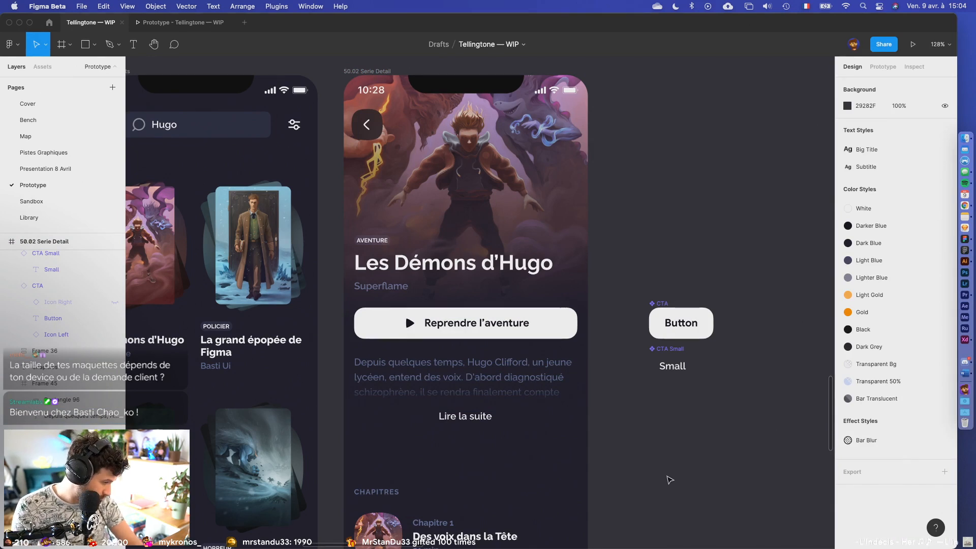
- Set the synopsis text's font size to 13
{"action": "left_click", "coordinate": [471, 368]}
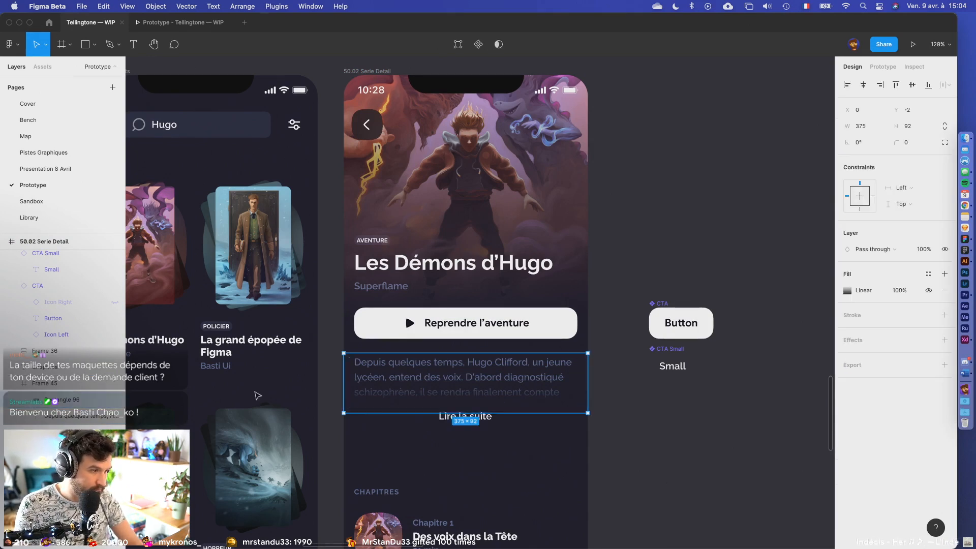
{"action": "left_click", "coordinate": [81, 420]}
{"action": "left_click", "coordinate": [921, 307]}
{"action": "type", "text": "1"}
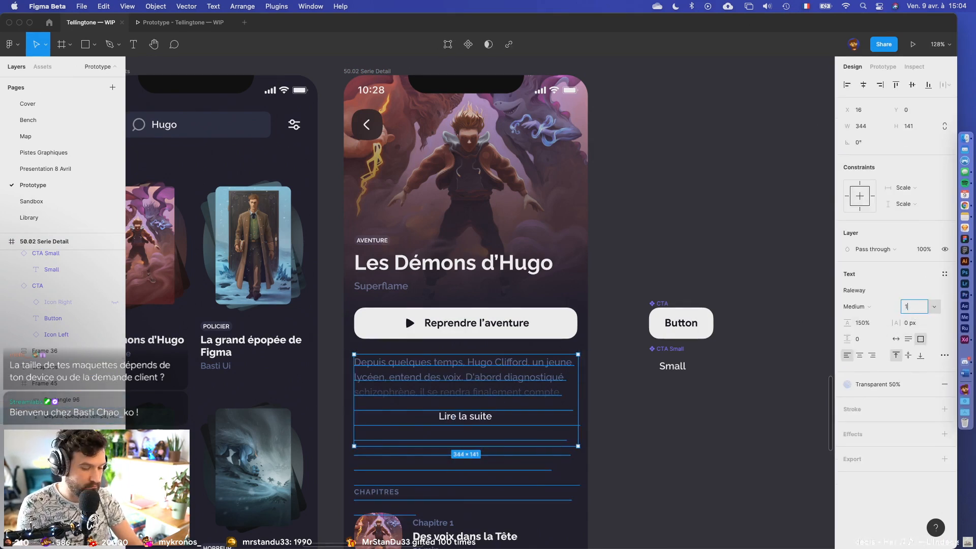
{"action": "type", "text": "3"}
{"action": "key", "text": "Return"}
{"action": "left_click", "coordinate": [690, 445]}
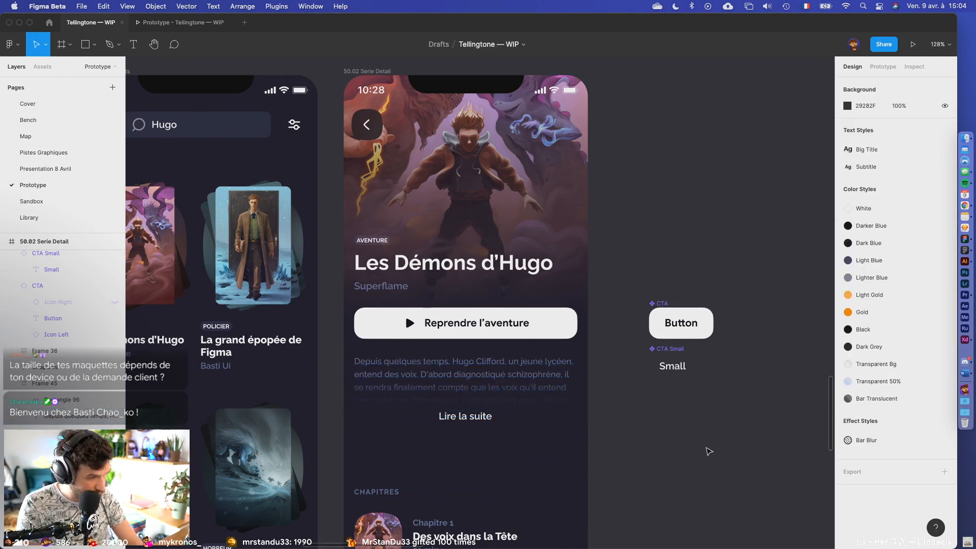
{"action": "mouse_move", "coordinate": [481, 422]}
{"action": "left_mouse_down"}
{"action": "mouse_move", "coordinate": [483, 413]}
{"action": "mouse_move", "coordinate": [485, 427]}
{"action": "left_mouse_up"}
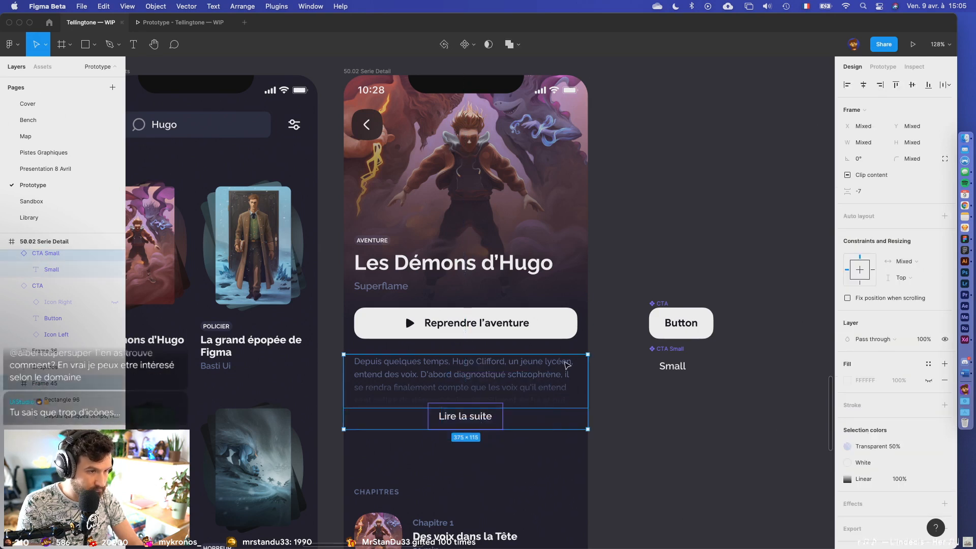
{"action": "left_click", "coordinate": [684, 463]}
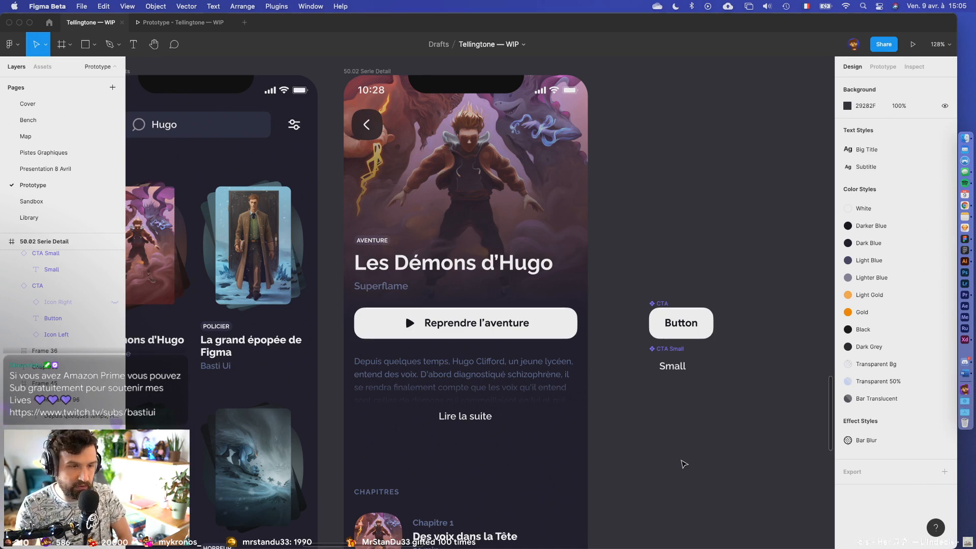
{"action": "scroll", "coordinate": [683, 463], "scroll_direction": "down", "scroll_amount": 5}
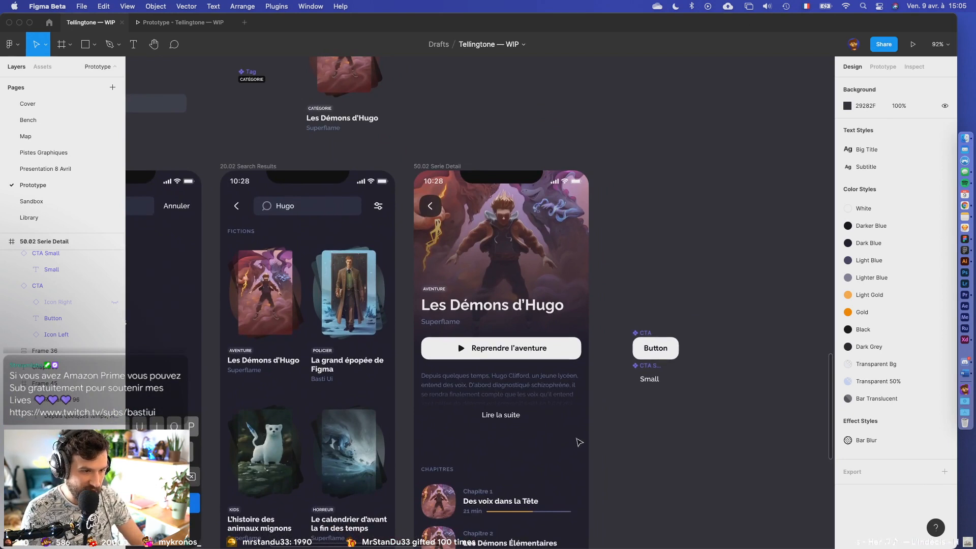
{"action": "left_click_drag", "start_coordinate": [579, 442], "coordinate": [415, 373]}
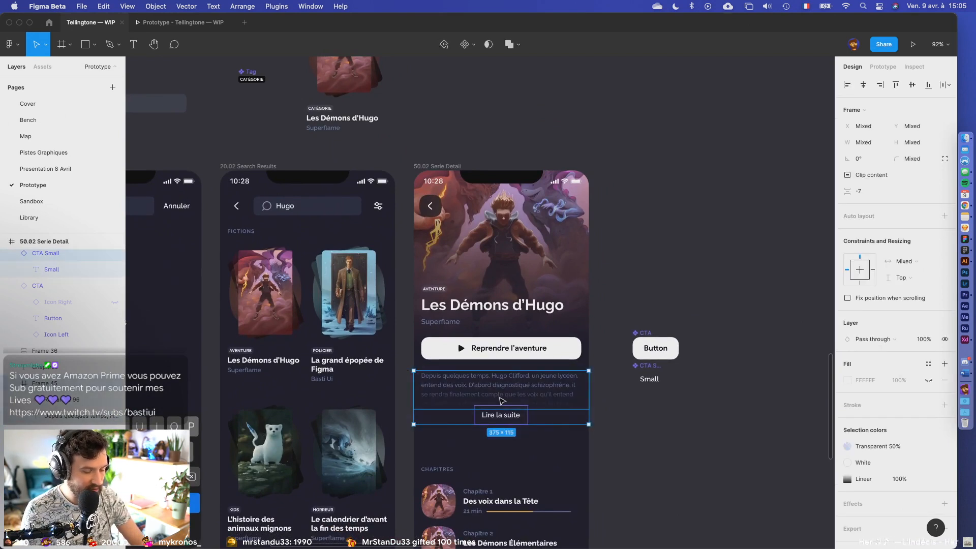
{"action": "left_click", "coordinate": [554, 436]}
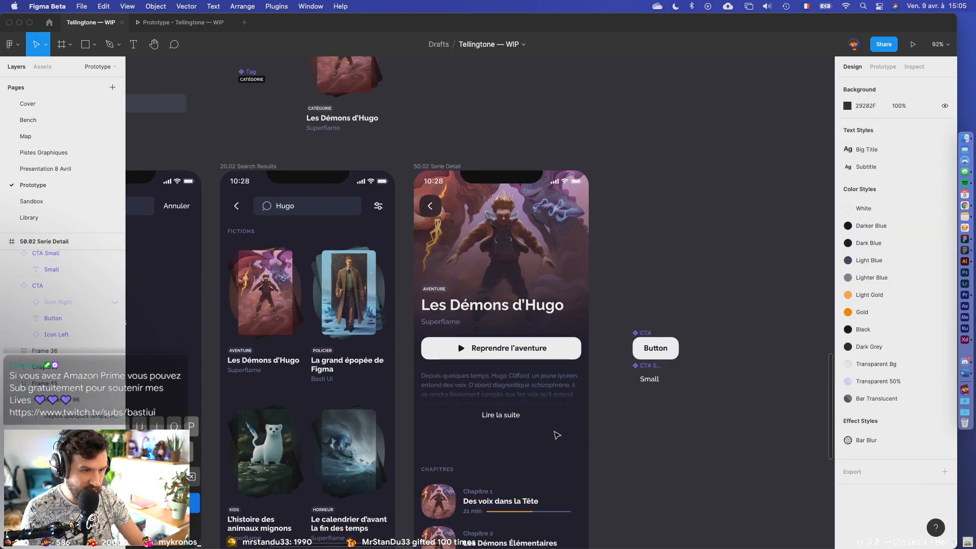
- Try to nest the "Lire la suite" button's layer inside the synopsis frame
{"action": "left_click", "coordinate": [517, 421]}
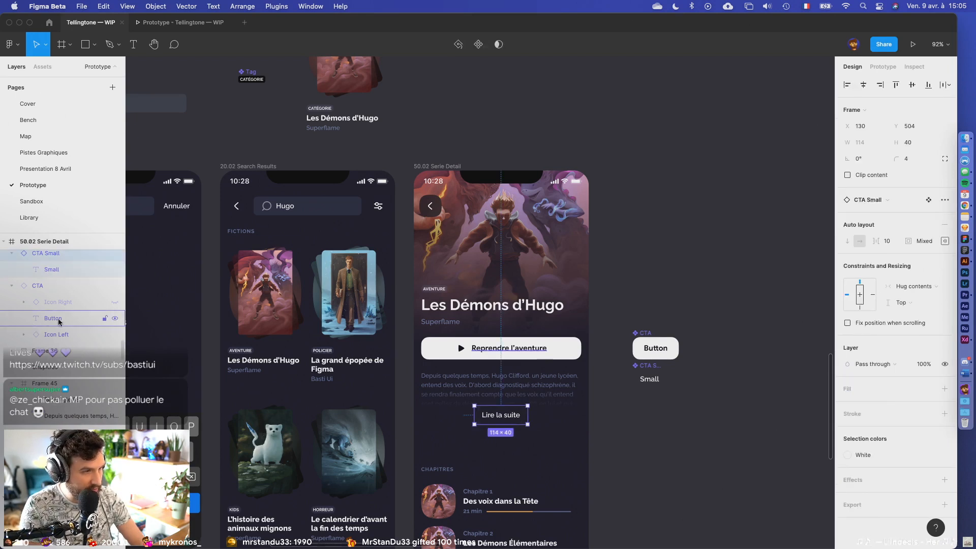
{"action": "left_click", "coordinate": [448, 384]}
{"action": "left_click_drag", "start_coordinate": [44, 260], "coordinate": [54, 384]}
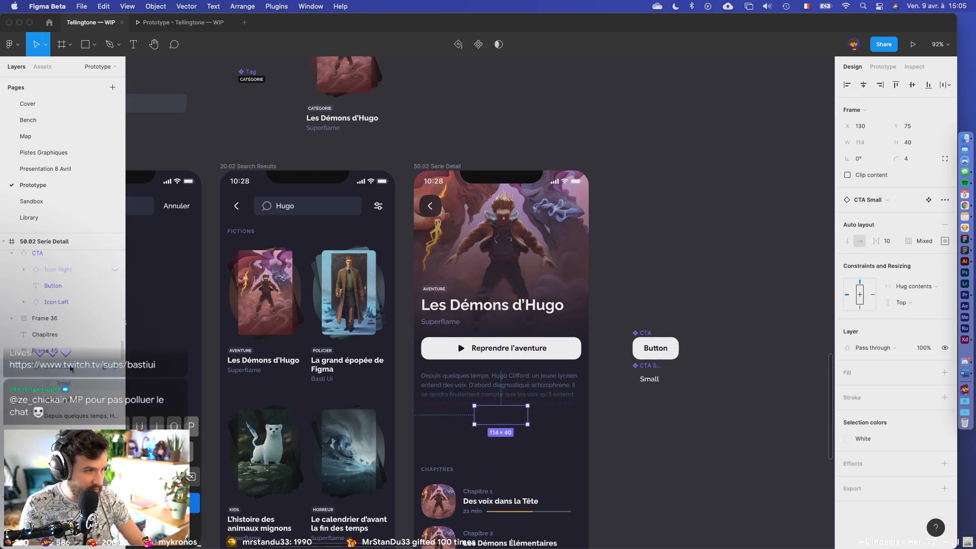
{"action": "key", "text": "super+z"}
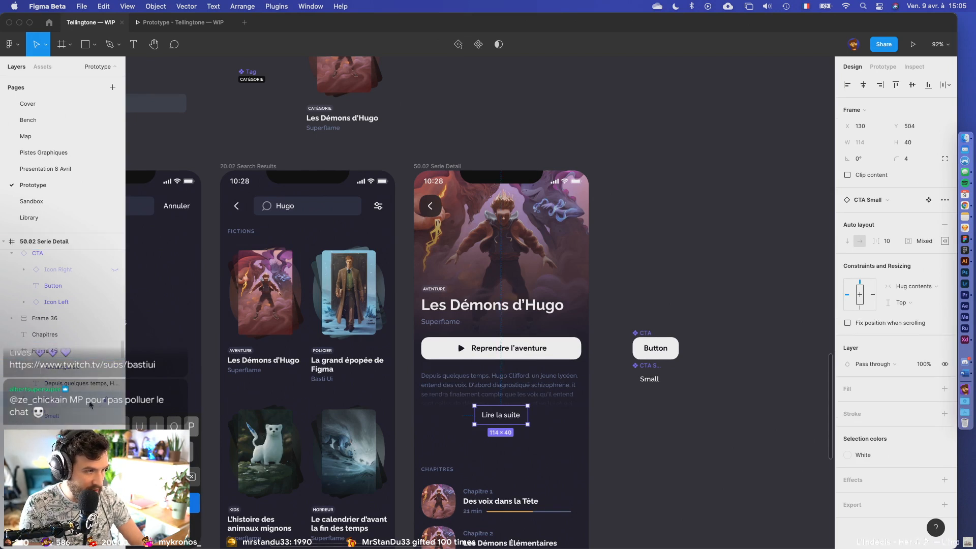
{"action": "left_click", "coordinate": [418, 405]}
{"action": "left_click_drag", "start_coordinate": [518, 410], "coordinate": [517, 438]}
{"action": "key", "text": "super+z"}
- Group the synopsis frame and the "Lire la suite" button together
{"action": "scroll", "coordinate": [530, 412], "scroll_direction": "up", "scroll_amount": 5}
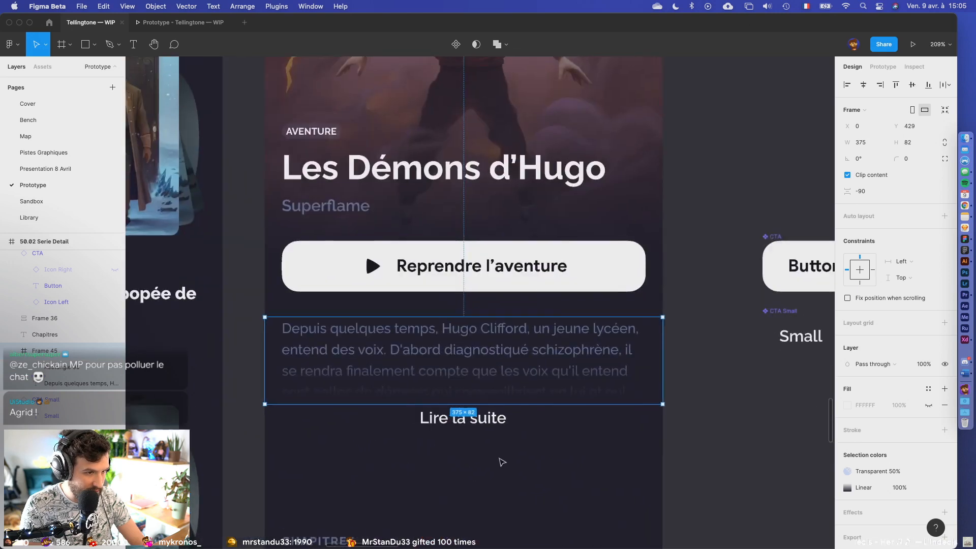
{"action": "left_click", "coordinate": [477, 420]}
{"action": "mouse_move", "coordinate": [54, 401]}
{"action": "left_mouse_down"}
{"action": "mouse_move", "coordinate": [66, 390]}
{"action": "mouse_move", "coordinate": [56, 401]}
{"action": "left_mouse_up"}
{"action": "left_click", "coordinate": [508, 386]}
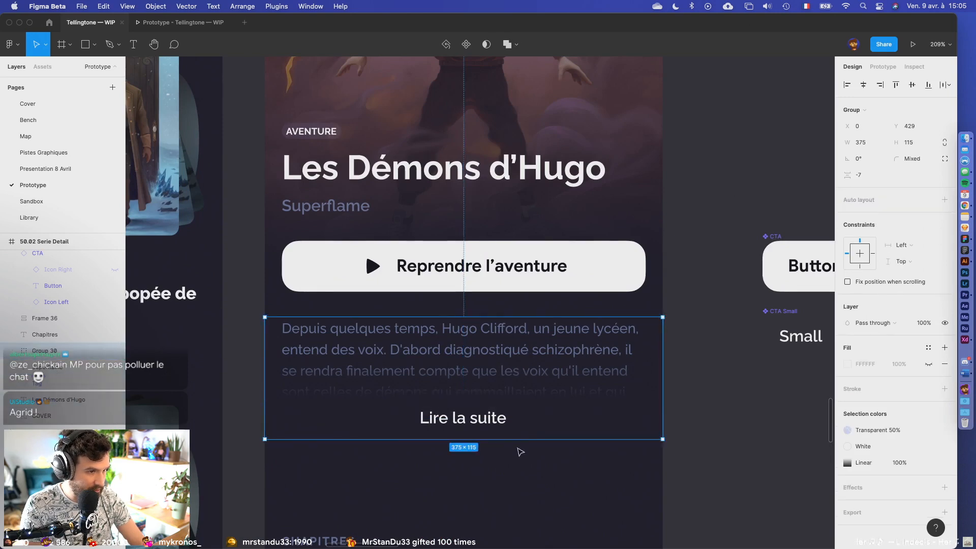
{"action": "scroll", "coordinate": [511, 409], "scroll_direction": "down", "scroll_amount": 5}
{"action": "left_click", "coordinate": [692, 429]}
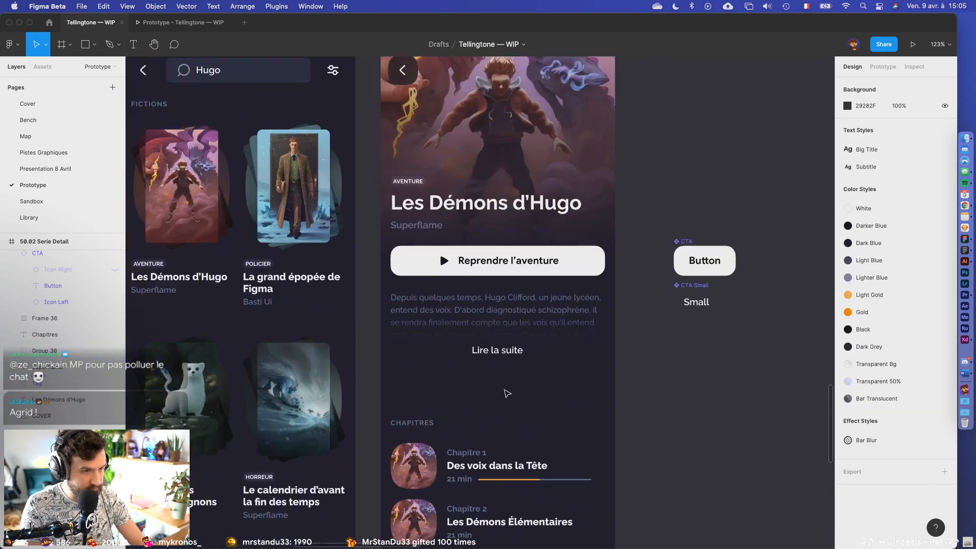
- Move the chapters section and the synopsis group down to open a large gap below the "Reprendre l'aventure" button
{"action": "scroll", "coordinate": [506, 392], "scroll_direction": "down", "scroll_amount": 4}
{"action": "left_click_drag", "start_coordinate": [562, 417], "coordinate": [534, 314]}
{"action": "left_click", "coordinate": [442, 300]}
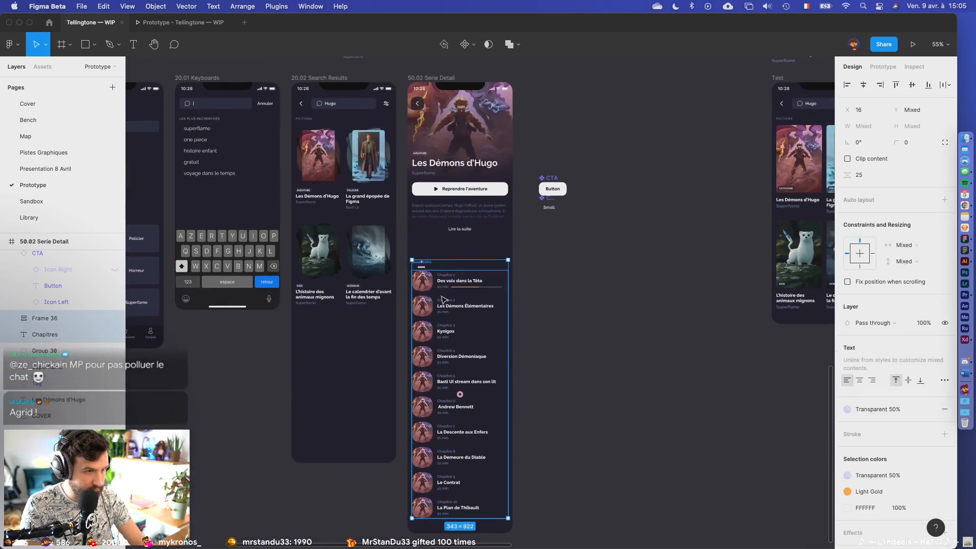
{"action": "left_click_drag", "start_coordinate": [429, 294], "coordinate": [429, 342]}
{"action": "left_click_drag", "start_coordinate": [456, 234], "coordinate": [456, 292]}
{"action": "key", "text": "Escape"}
{"action": "scroll", "coordinate": [454, 239], "scroll_direction": "up", "scroll_amount": 5}
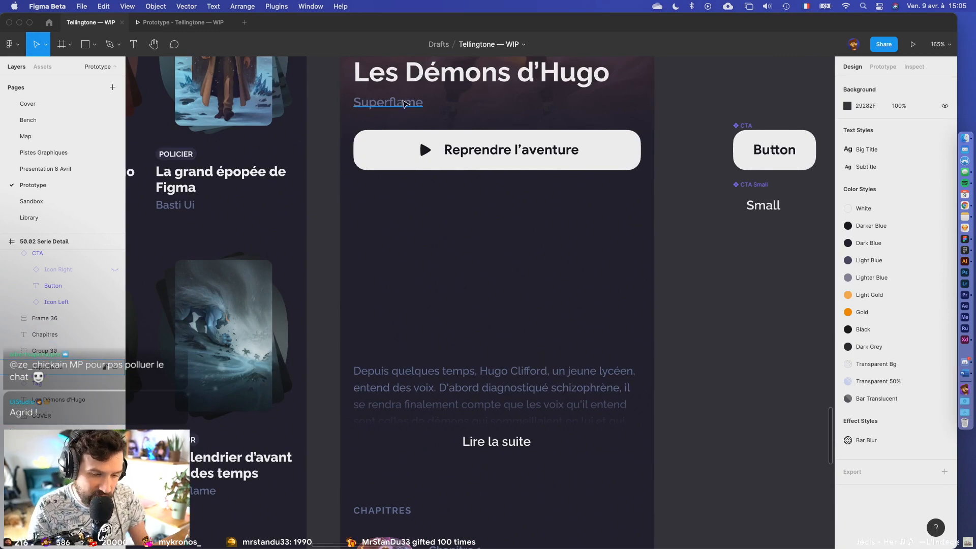
- Move the "Superflame" subtitle from under the series title into the gap below the "Reprendre l'aventure" button
{"action": "left_click", "coordinate": [404, 103]}
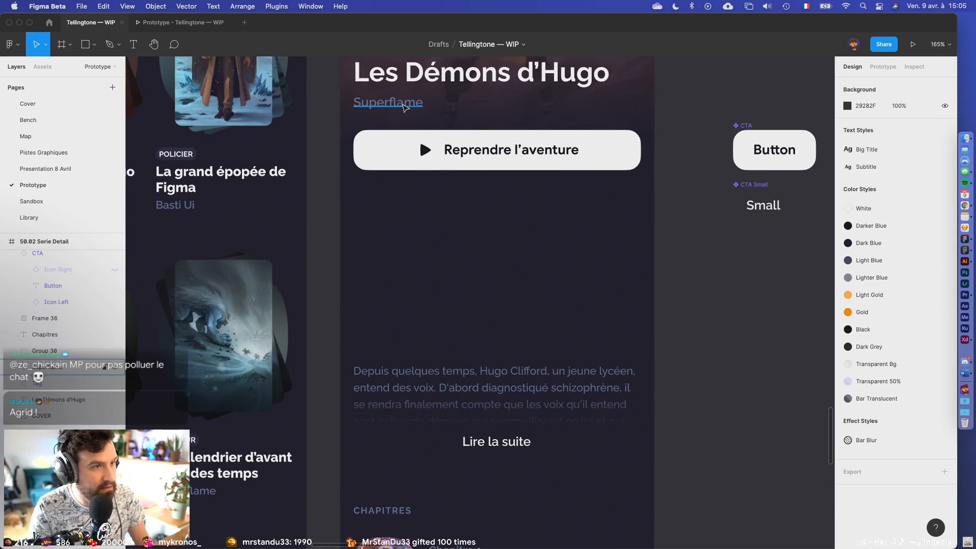
{"action": "scroll", "coordinate": [407, 152], "scroll_direction": "up", "scroll_amount": 5}
{"action": "left_click_drag", "start_coordinate": [412, 230], "coordinate": [413, 390]}
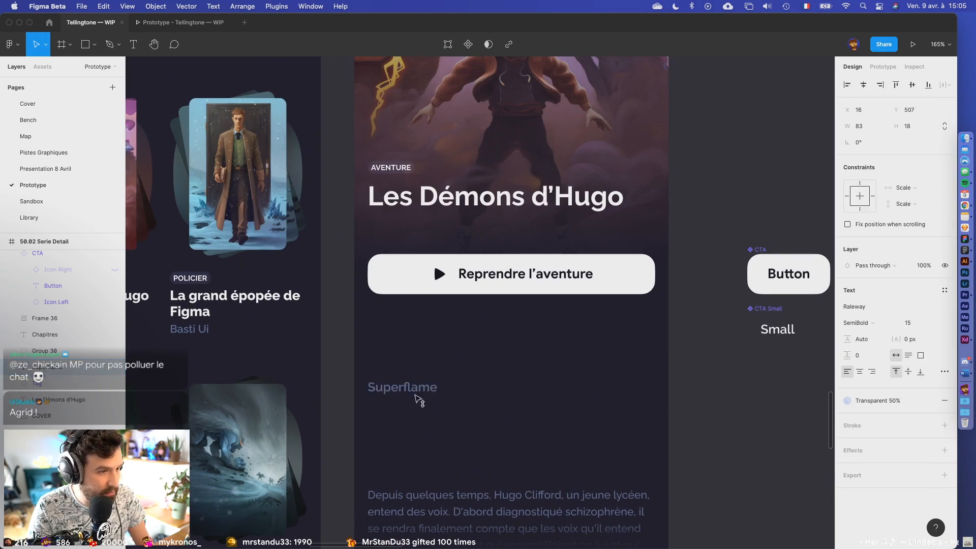
- Move the "Reprendre l'aventure" button up to Y 351, closer to the series title
{"action": "left_click", "coordinate": [474, 277]}
{"action": "mouse_move", "coordinate": [474, 278]}
{"action": "left_mouse_down"}
{"action": "mouse_move", "coordinate": [474, 253]}
{"action": "mouse_move", "coordinate": [474, 273]}
{"action": "left_mouse_up"}
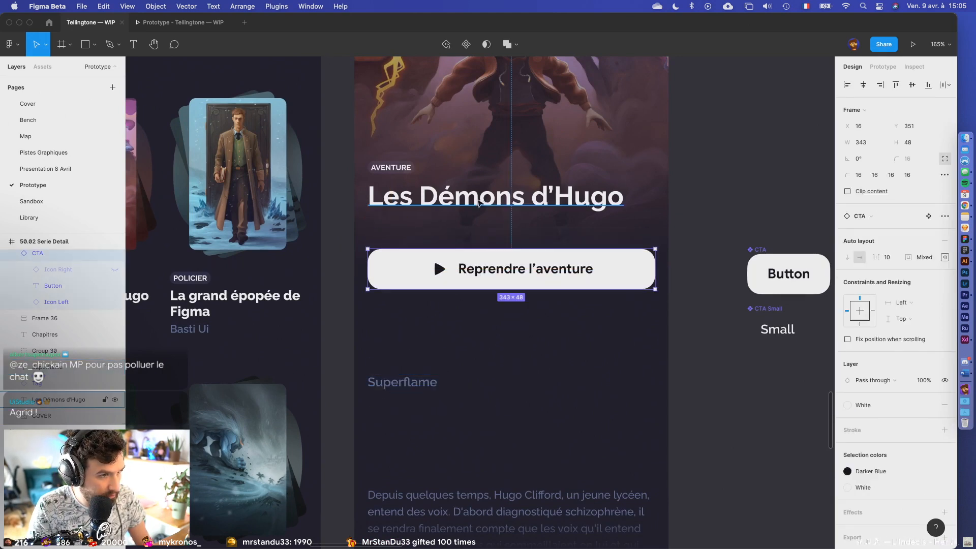
{"action": "left_click", "coordinate": [523, 345]}
{"action": "scroll", "coordinate": [541, 365], "scroll_direction": "down", "scroll_amount": 5}
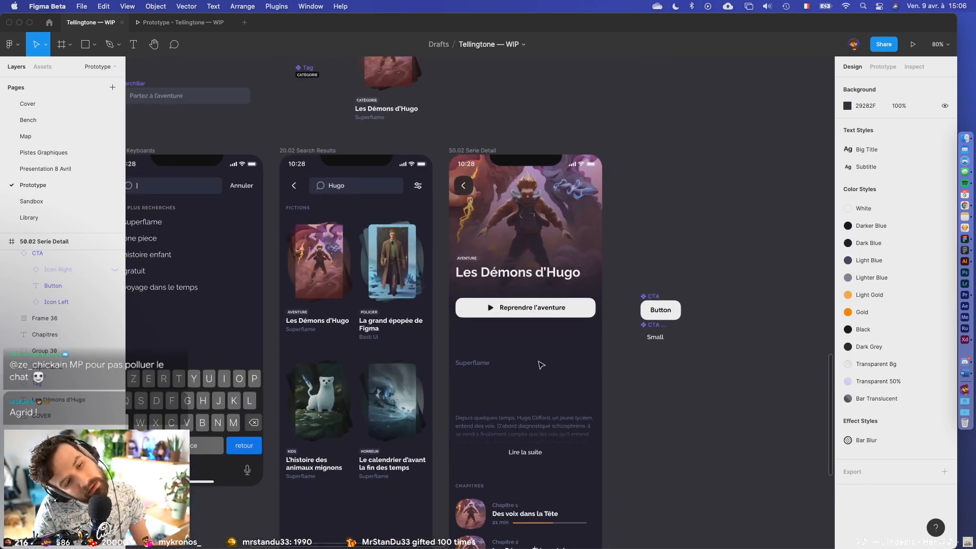
{"action": "left_click", "coordinate": [498, 279]}
{"action": "left_click", "coordinate": [570, 398]}
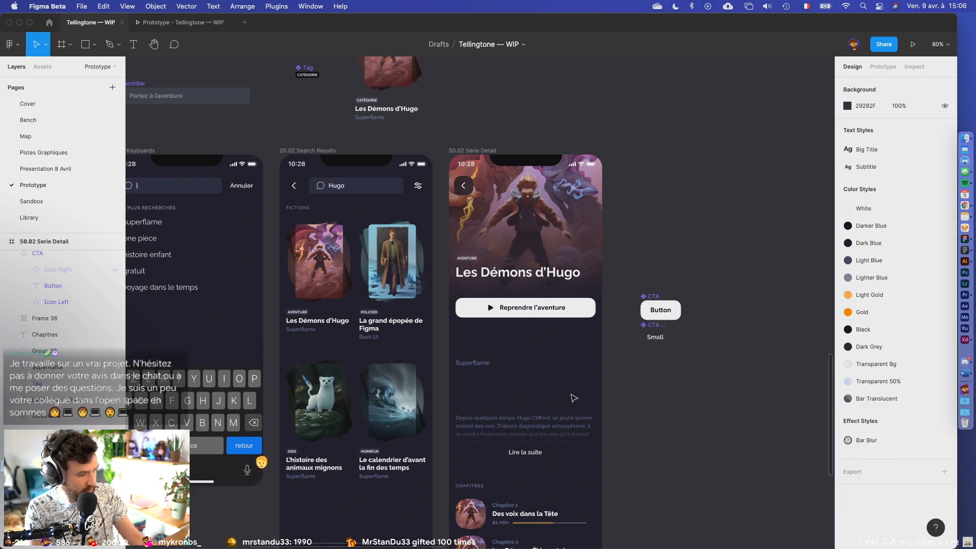
- Place a copy of the circled back button at the opposite end of the header, level with the original at Y 52
{"action": "scroll", "coordinate": [480, 181], "scroll_direction": "up", "scroll_amount": 10}
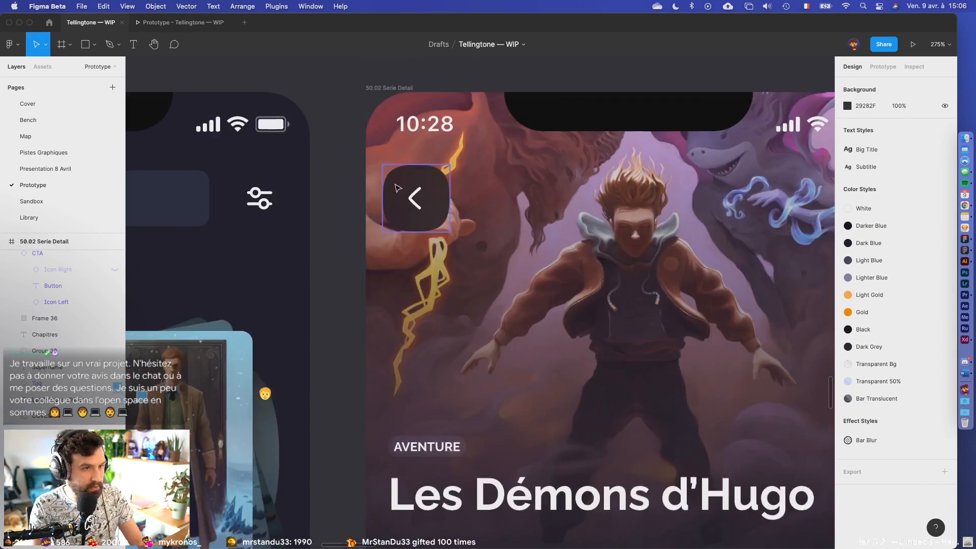
{"action": "left_click", "coordinate": [413, 201]}
{"action": "scroll", "coordinate": [392, 203], "scroll_direction": "right", "scroll_amount": 2}
{"action": "left_click_drag", "start_coordinate": [378, 213], "coordinate": [795, 214]}
{"action": "left_click_drag", "start_coordinate": [794, 214], "coordinate": [603, 228]}
{"action": "key", "text": "super+z"}
{"action": "left_click_drag", "start_coordinate": [183, 218], "coordinate": [638, 215]}
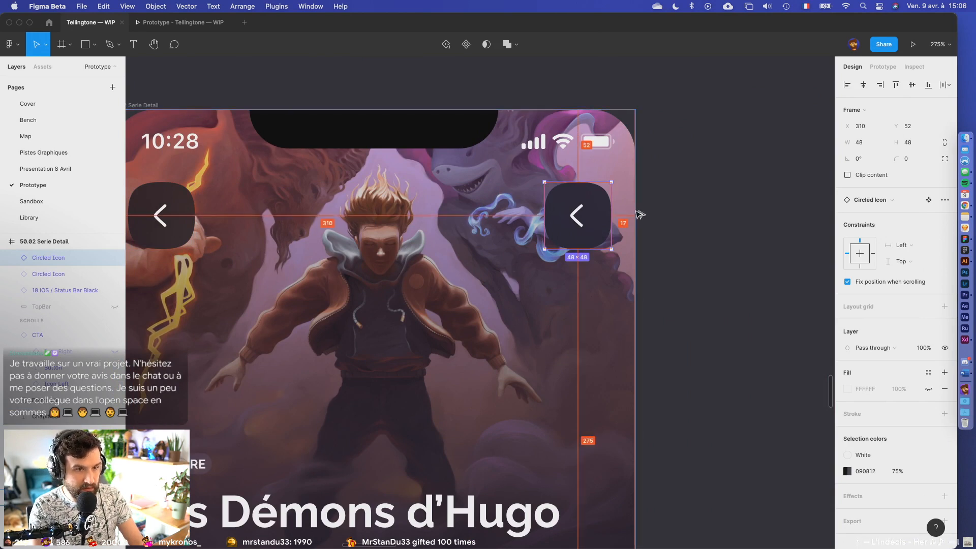
- Place another copy of the circled icon button just left of the first copy, at the same height with a small gap
{"action": "left_click_drag", "start_coordinate": [576, 228], "coordinate": [499, 233]}
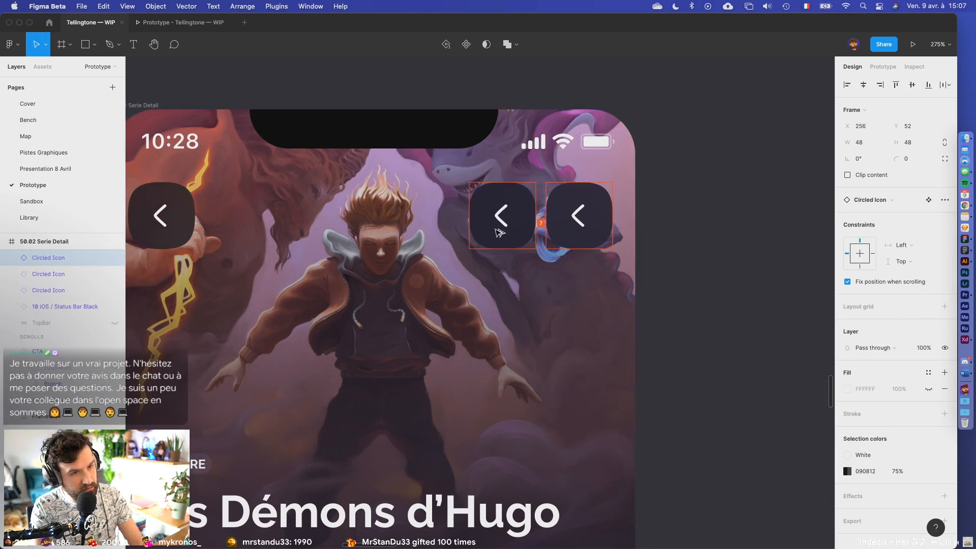
{"action": "key", "text": "Left"}
{"action": "left_click", "coordinate": [528, 269]}
- Swap the chevron in the rightmost circled button for the Downloads icon component
{"action": "scroll", "coordinate": [572, 225], "scroll_direction": "up", "scroll_amount": 4}
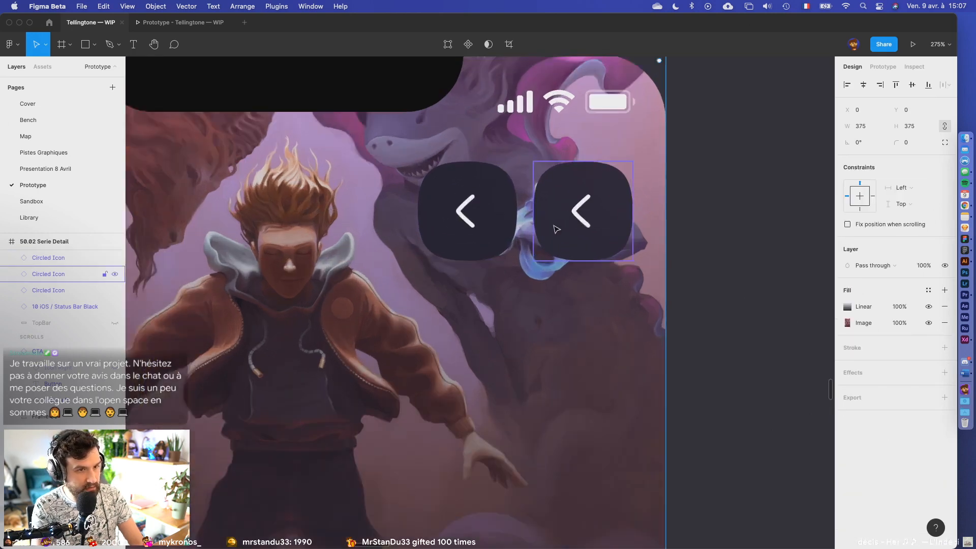
{"action": "scroll", "coordinate": [554, 226], "scroll_direction": "up", "scroll_amount": 2}
{"action": "double_click", "coordinate": [590, 198]}
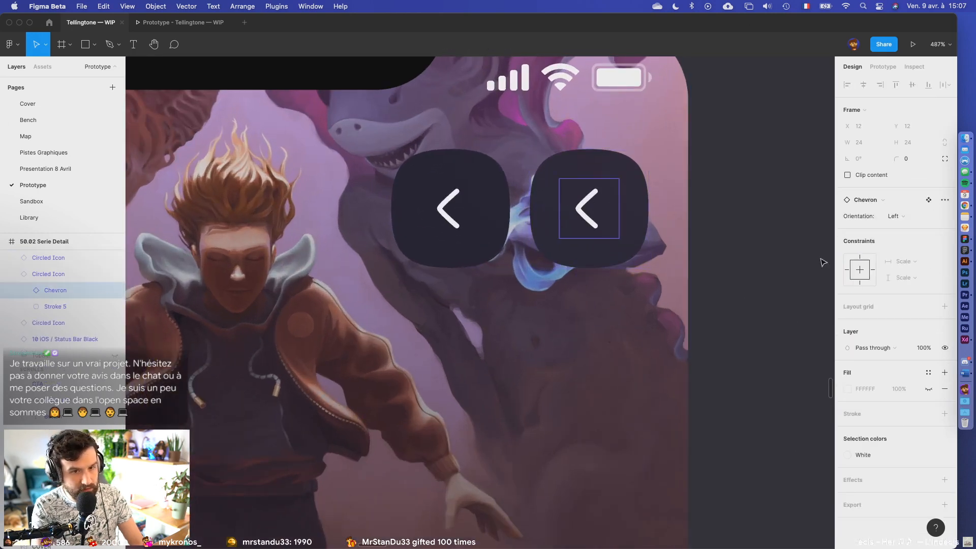
{"action": "left_click", "coordinate": [891, 216]}
{"action": "left_click", "coordinate": [890, 214]}
{"action": "left_click", "coordinate": [876, 202]}
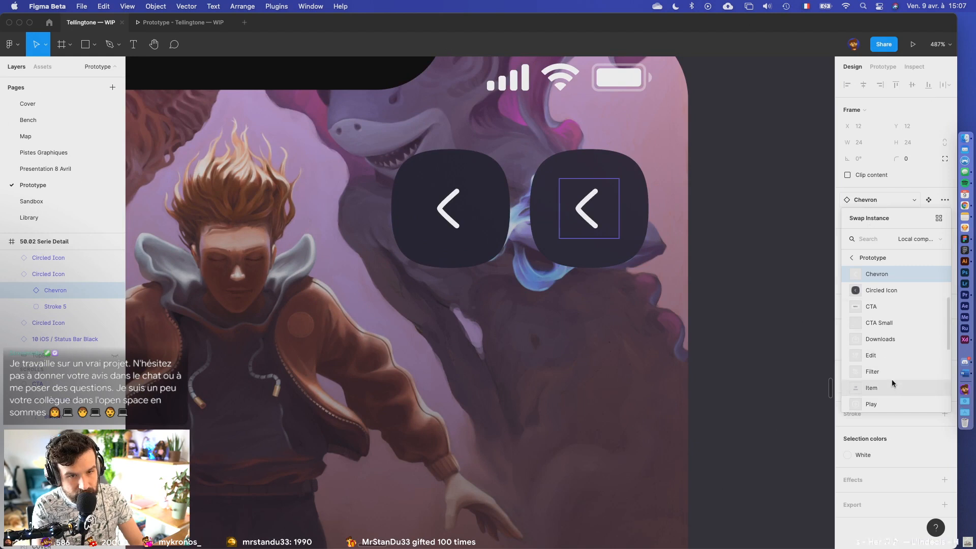
{"action": "scroll", "coordinate": [891, 383], "scroll_direction": "down", "scroll_amount": 3}
{"action": "scroll", "coordinate": [898, 369], "scroll_direction": "down", "scroll_amount": 1}
{"action": "scroll", "coordinate": [898, 369], "scroll_direction": "up", "scroll_amount": 4}
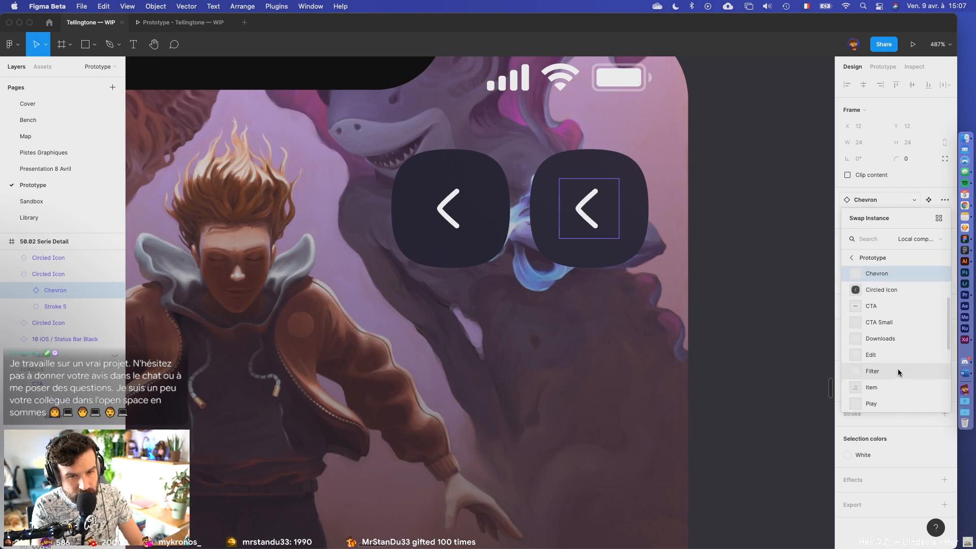
{"action": "scroll", "coordinate": [897, 368], "scroll_direction": "down", "scroll_amount": 1}
{"action": "left_click", "coordinate": [898, 320]}
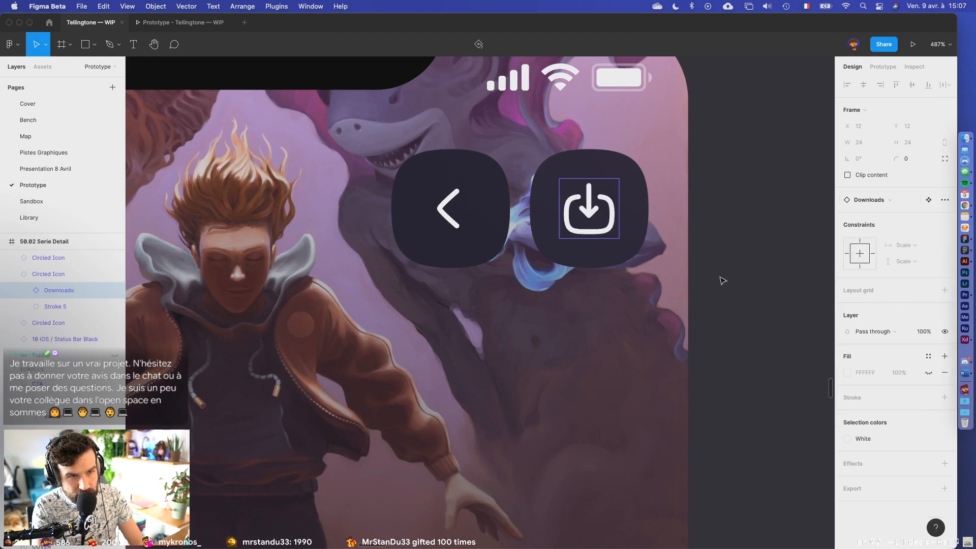
- Delete the extra circled chevron button beside the circled download button in the header
{"action": "left_click", "coordinate": [440, 202]}
{"action": "scroll", "coordinate": [440, 203], "scroll_direction": "down", "scroll_amount": 10}
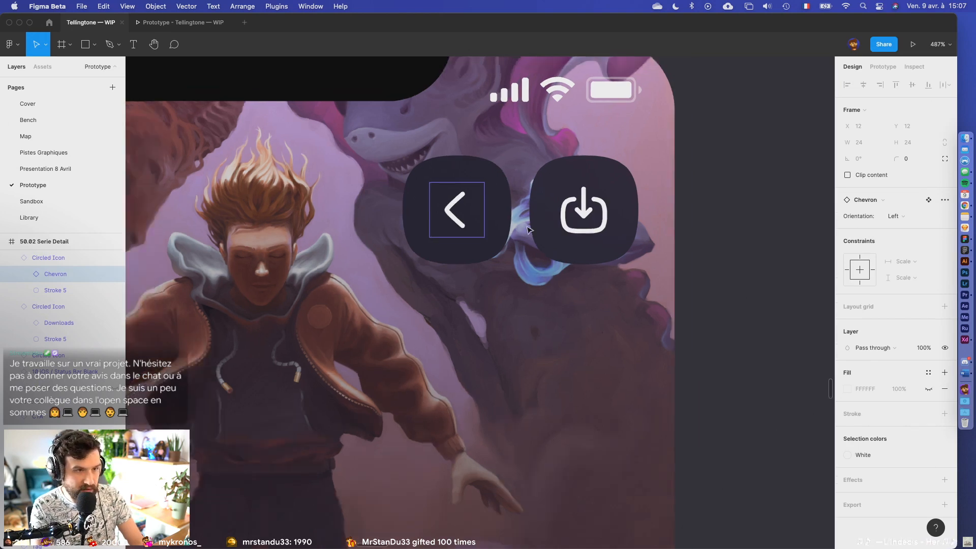
{"action": "left_click", "coordinate": [587, 274]}
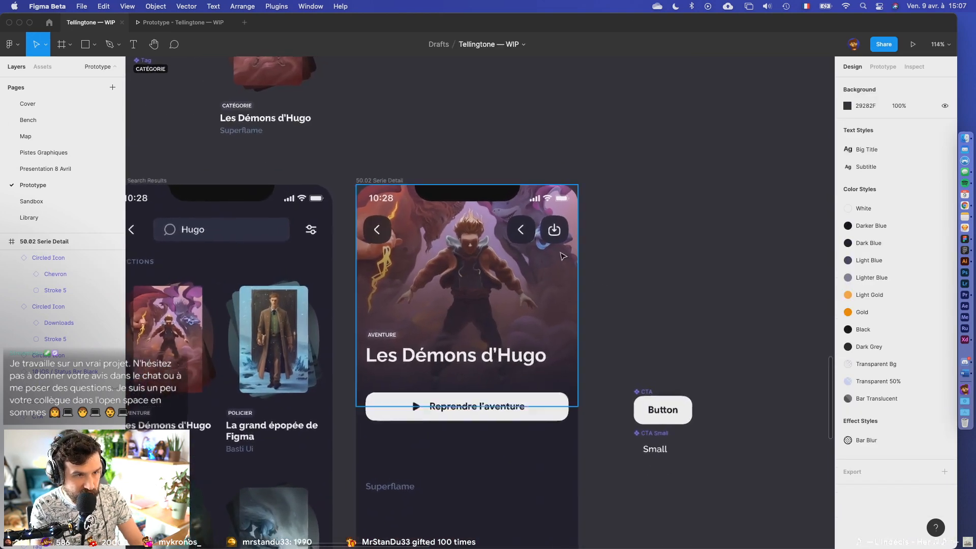
{"action": "scroll", "coordinate": [545, 242], "scroll_direction": "up", "scroll_amount": 5}
{"action": "left_click", "coordinate": [506, 222]}
{"action": "left_click", "coordinate": [700, 207]}
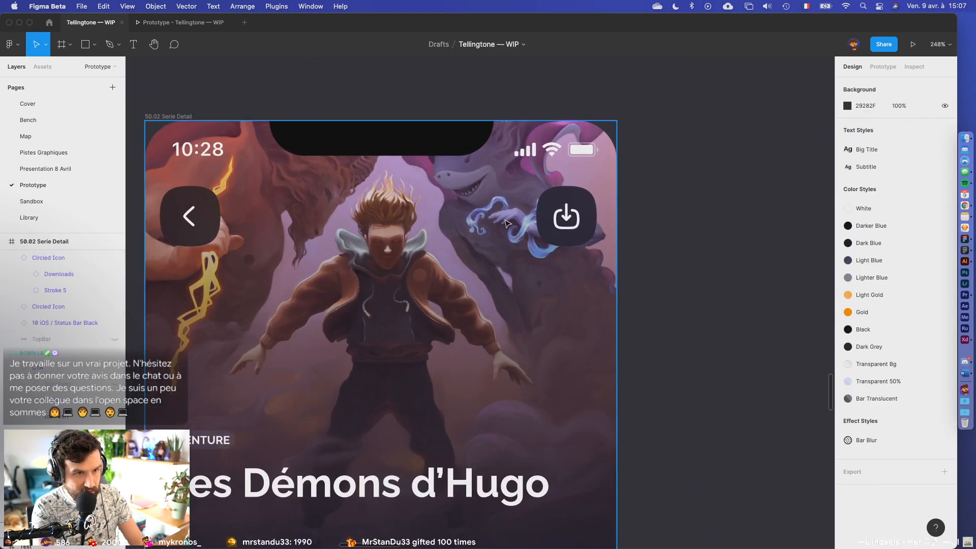
- Try "Plus" as the label of the "Lire la suite" button under the synopsis and undo it
{"action": "scroll", "coordinate": [699, 207], "scroll_direction": "down", "scroll_amount": 4}
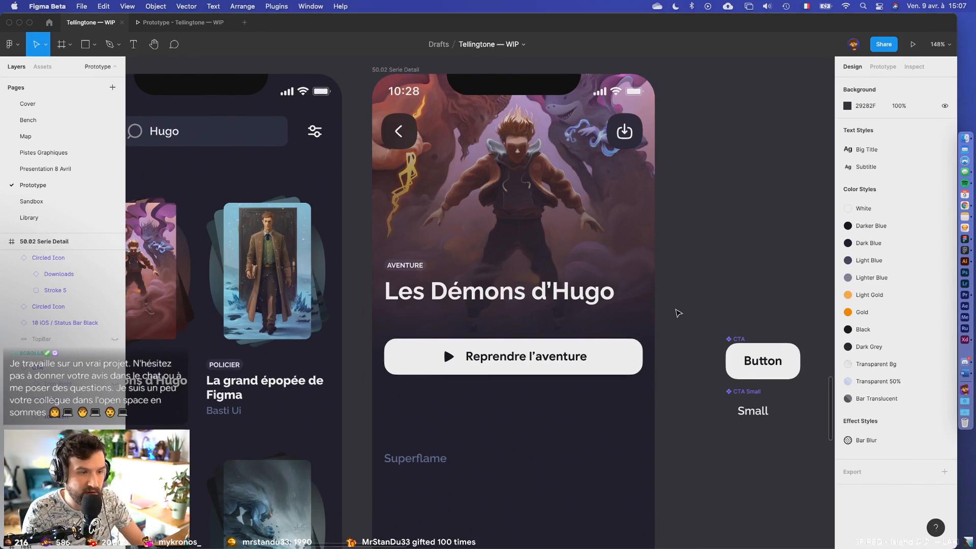
{"action": "scroll", "coordinate": [514, 381], "scroll_direction": "down", "scroll_amount": 5}
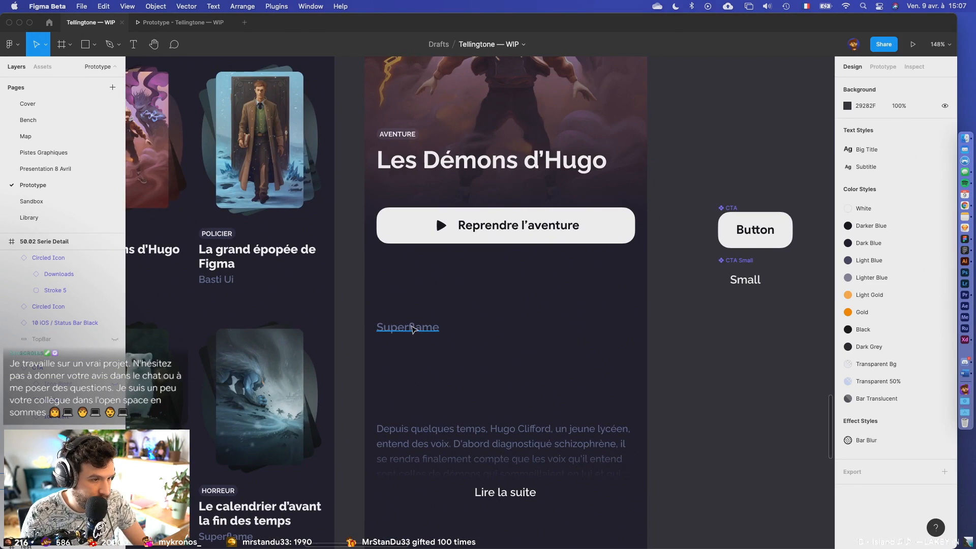
{"action": "left_click", "coordinate": [516, 494]}
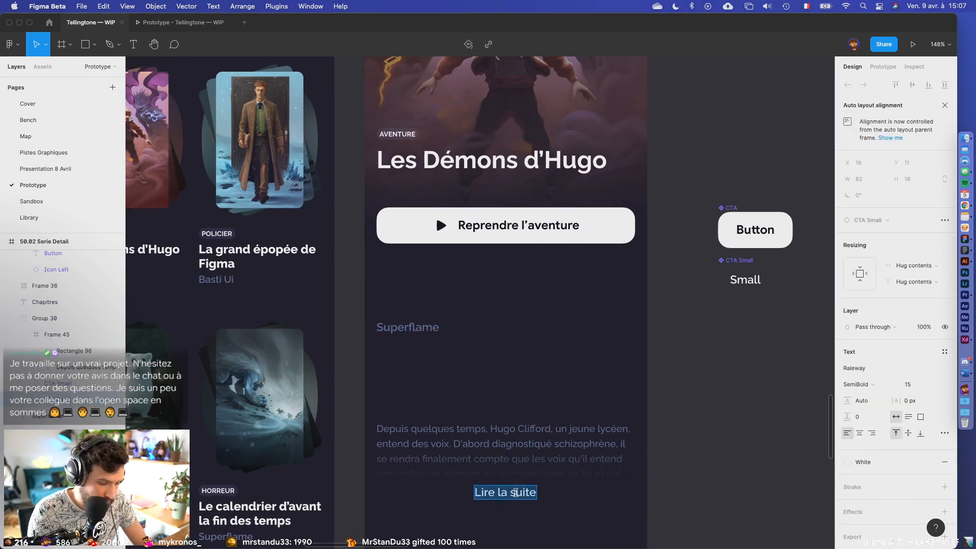
{"action": "type", "text": "Plus"}
{"action": "left_click", "coordinate": [575, 409]}
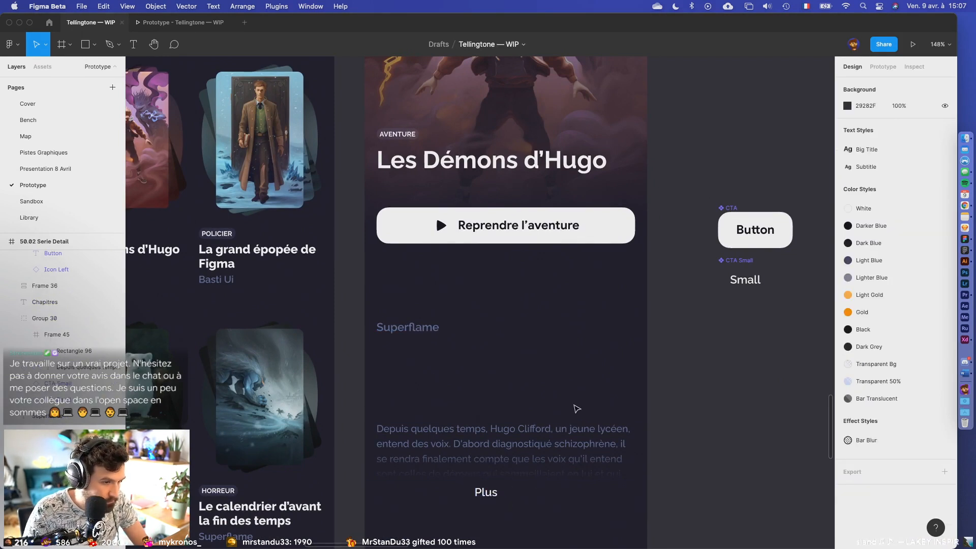
{"action": "left_click", "coordinate": [488, 500]}
{"action": "key", "text": "super+z"}
{"action": "key", "text": "super+z"}
{"action": "key", "text": "super+z"}
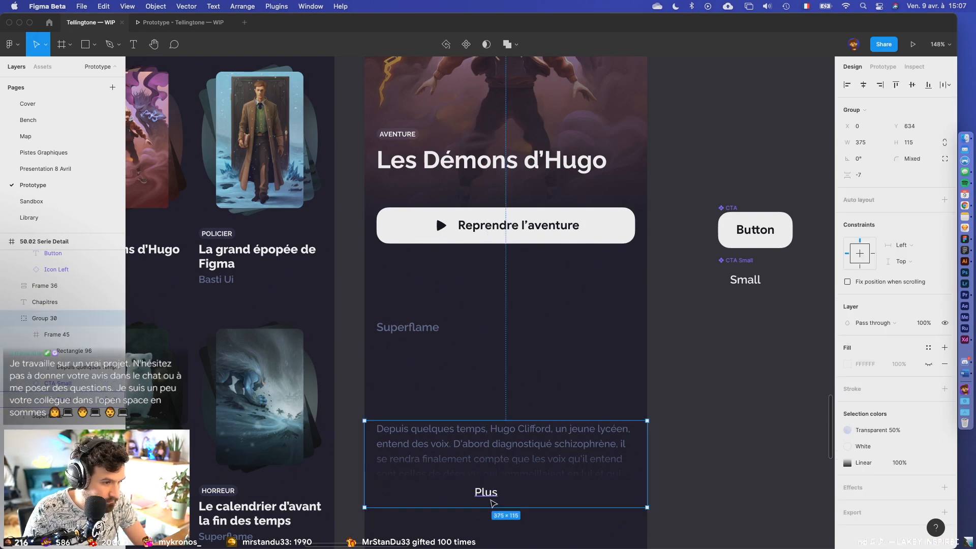
{"action": "key", "text": "super+z"}
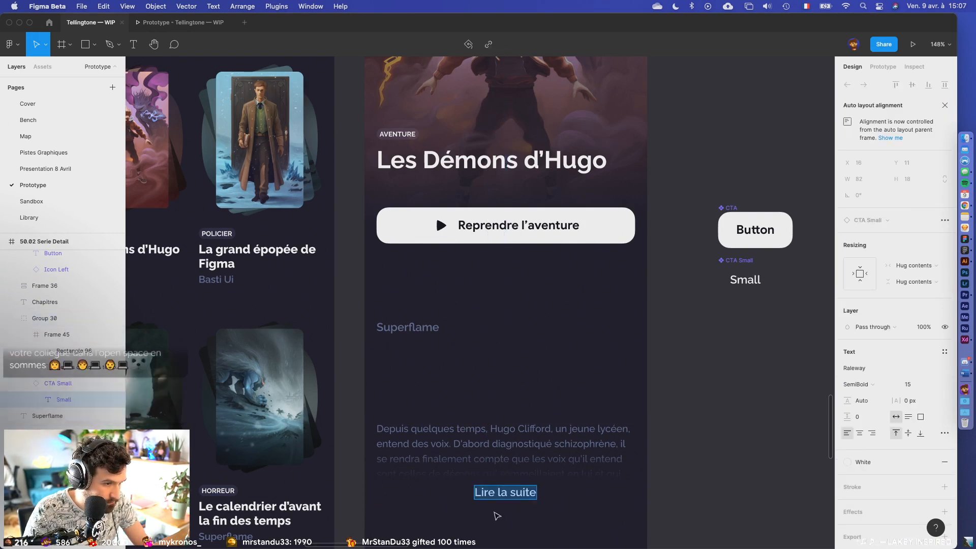
- Try "En savoir plus" as the label of the synopsis button and restore "Lire la suite"
{"action": "type", "text": "En savoir plus"}
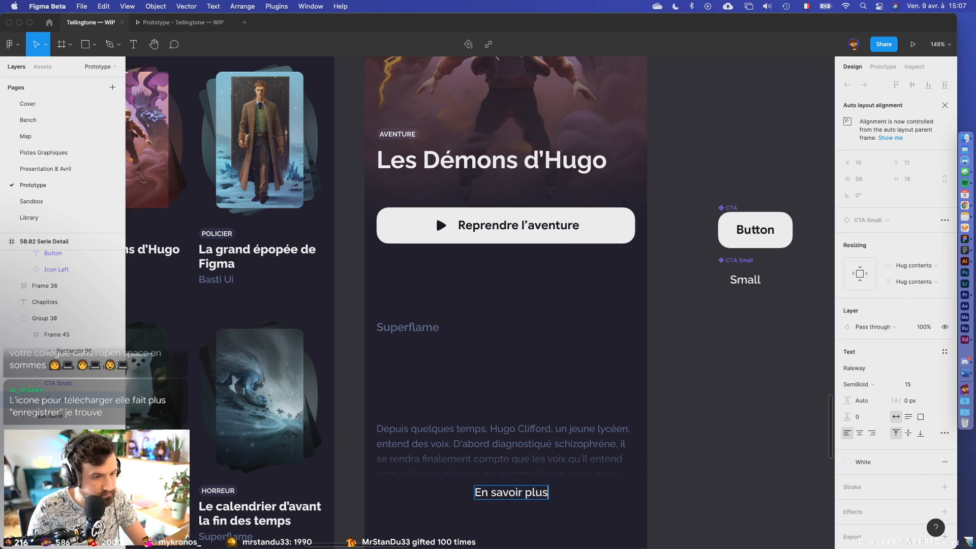
{"action": "key", "text": "super+z"}
{"action": "key", "text": "Escape"}
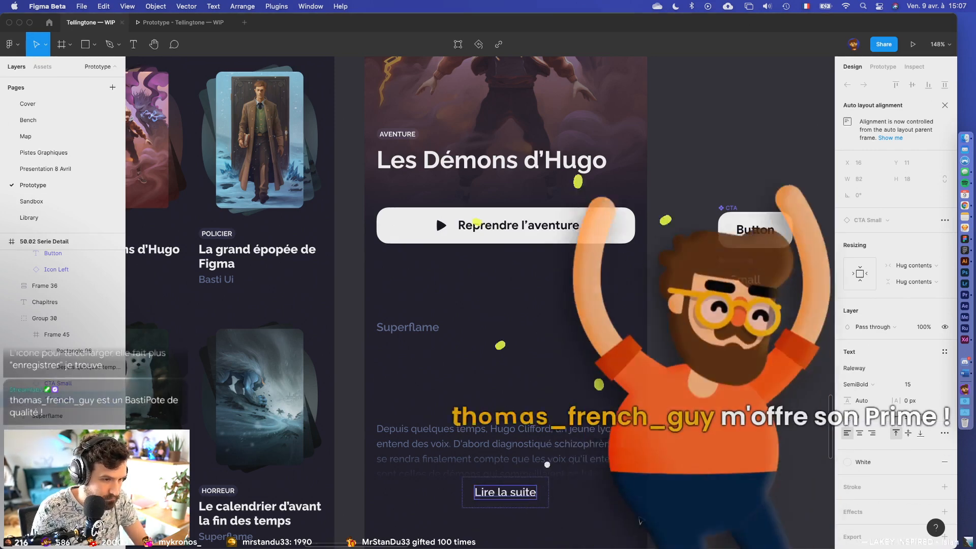
{"action": "left_click", "coordinate": [644, 520]}
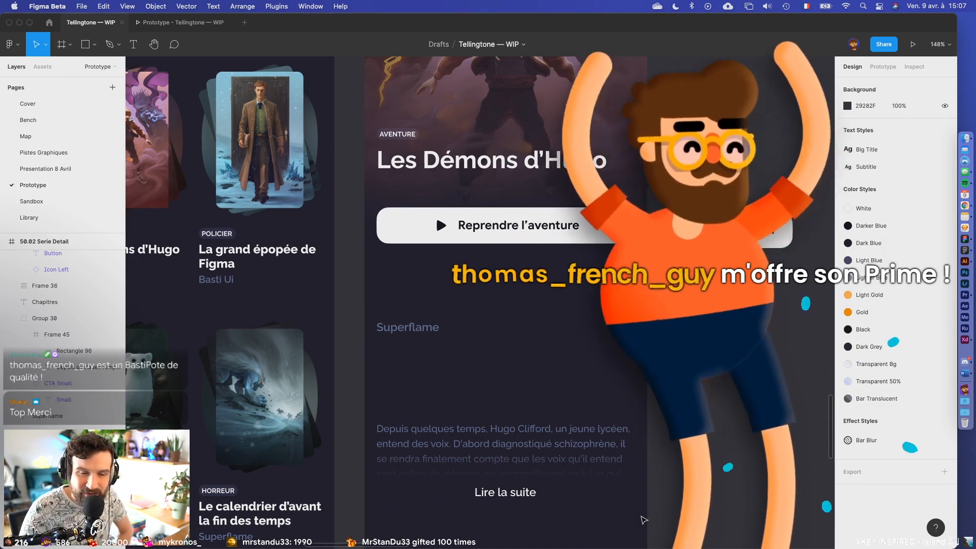
- Move the "Superflame" text down to Y 607, just above the synopsis
{"action": "scroll", "coordinate": [644, 520], "scroll_direction": "down", "scroll_amount": 1}
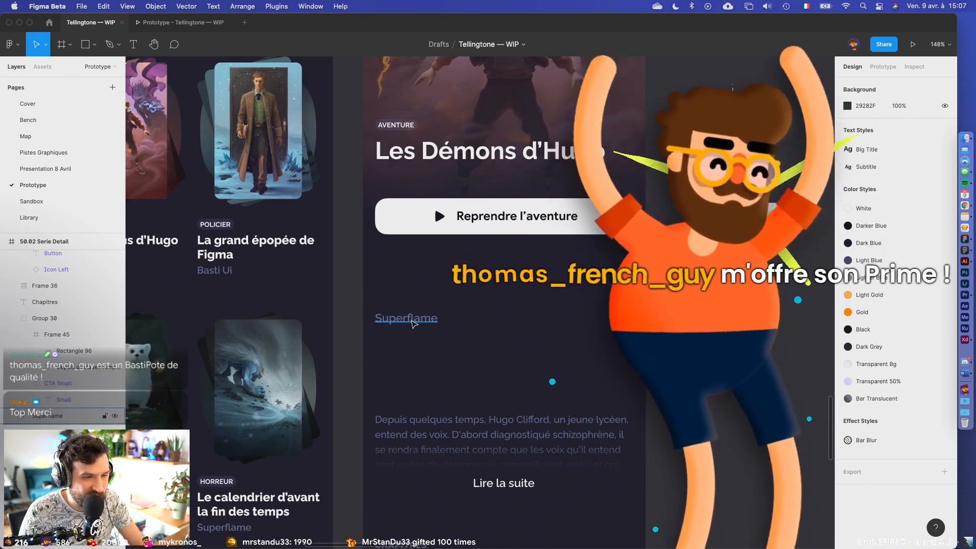
{"action": "left_click_drag", "start_coordinate": [421, 319], "coordinate": [420, 398]}
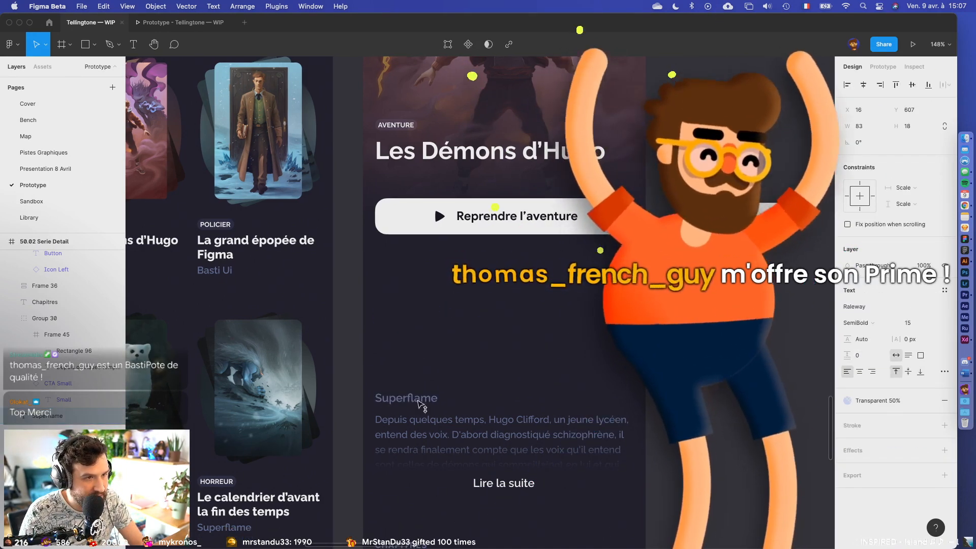
{"action": "scroll", "coordinate": [494, 377], "scroll_direction": "up", "scroll_amount": 3}
{"action": "scroll", "coordinate": [494, 376], "scroll_direction": "down", "scroll_amount": 4}
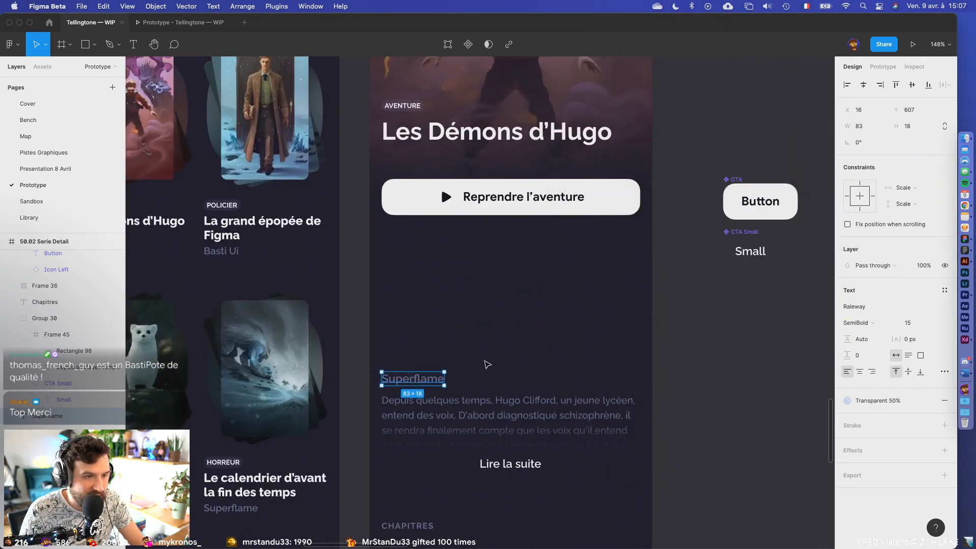
{"action": "scroll", "coordinate": [486, 364], "scroll_direction": "down", "scroll_amount": 3}
{"action": "left_click", "coordinate": [515, 360]}
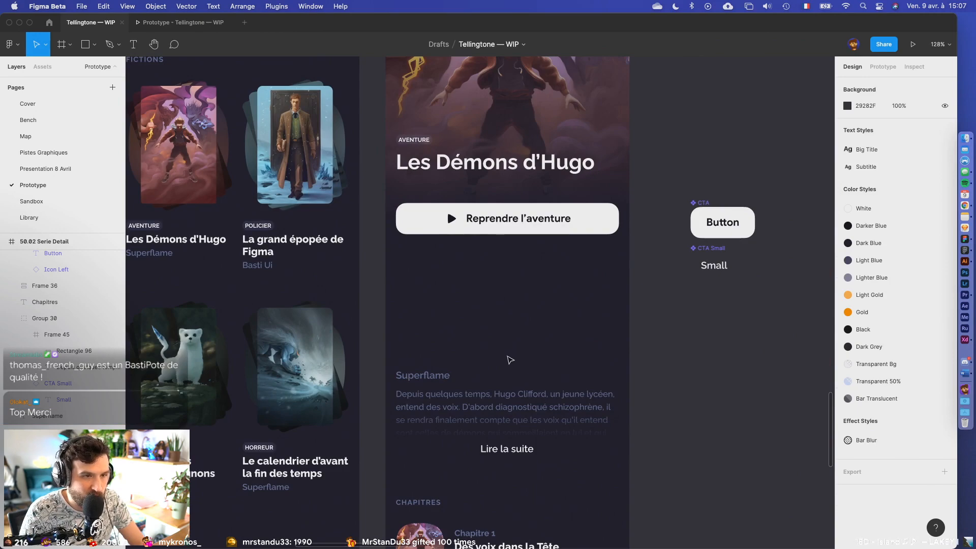
- Duplicate the "Superflame" text just above itself at Y 583 and change the copy to "Durée totale 4H"
{"action": "scroll", "coordinate": [508, 356], "scroll_direction": "down", "scroll_amount": 2}
{"action": "scroll", "coordinate": [508, 356], "scroll_direction": "down", "scroll_amount": 3}
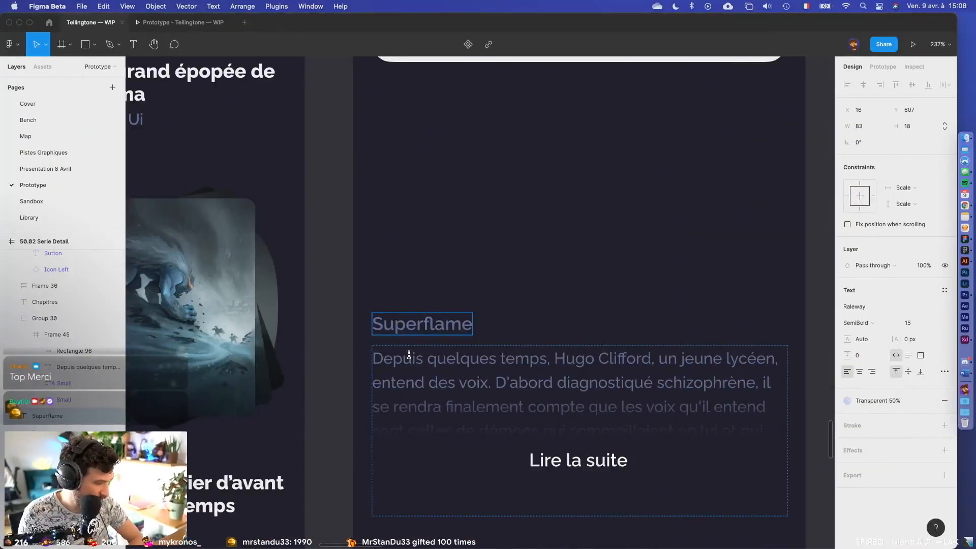
{"action": "double_click", "coordinate": [395, 324]}
{"action": "key", "text": "Escape"}
{"action": "left_click_drag", "start_coordinate": [427, 327], "coordinate": [425, 298]}
{"action": "double_click", "coordinate": [425, 297]}
{"action": "type", "text": "Durée totale 4H"}
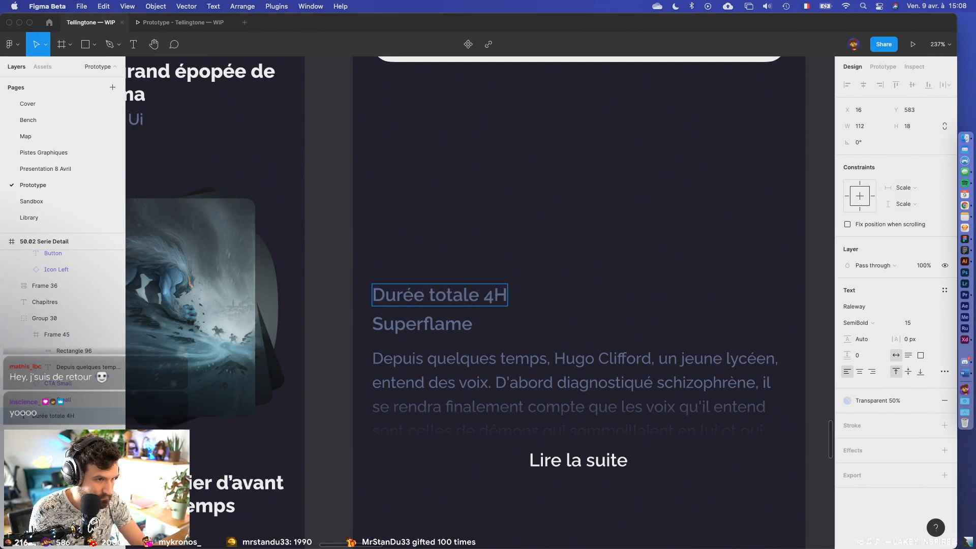
- Replace the wording of the duration line above "Superflame" with "2020 — 4H —"
{"action": "key", "text": "super+a"}
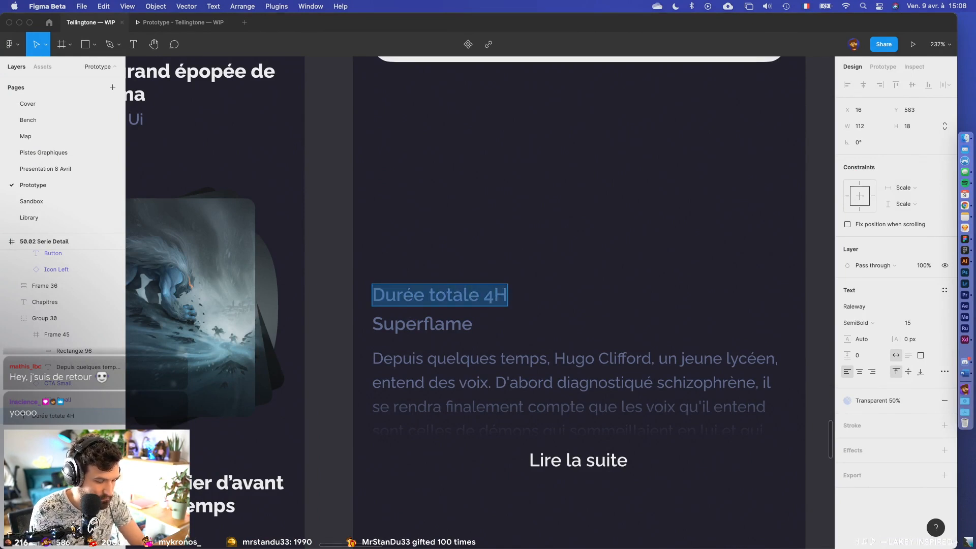
{"action": "type", "text": "4H"}
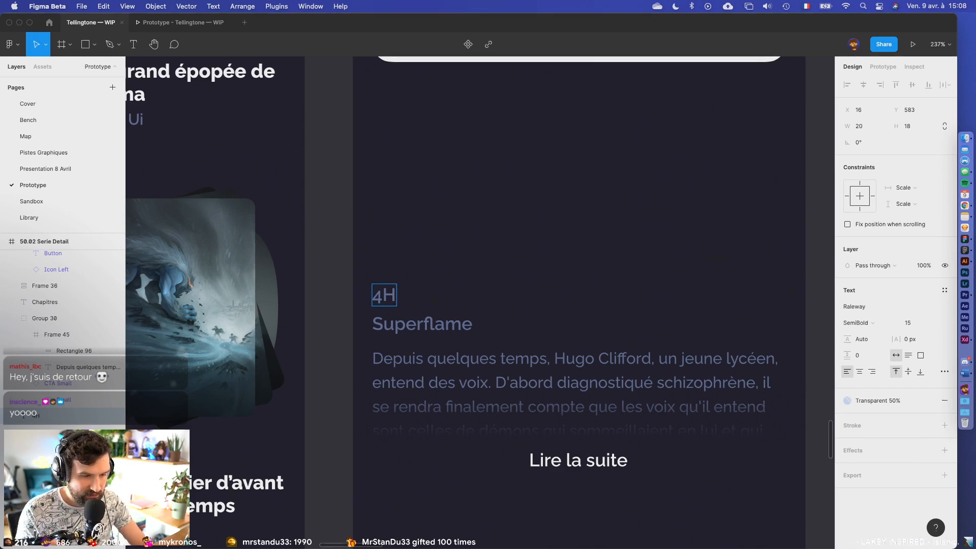
{"action": "key", "text": "Escape"}
{"action": "double_click", "coordinate": [383, 296]}
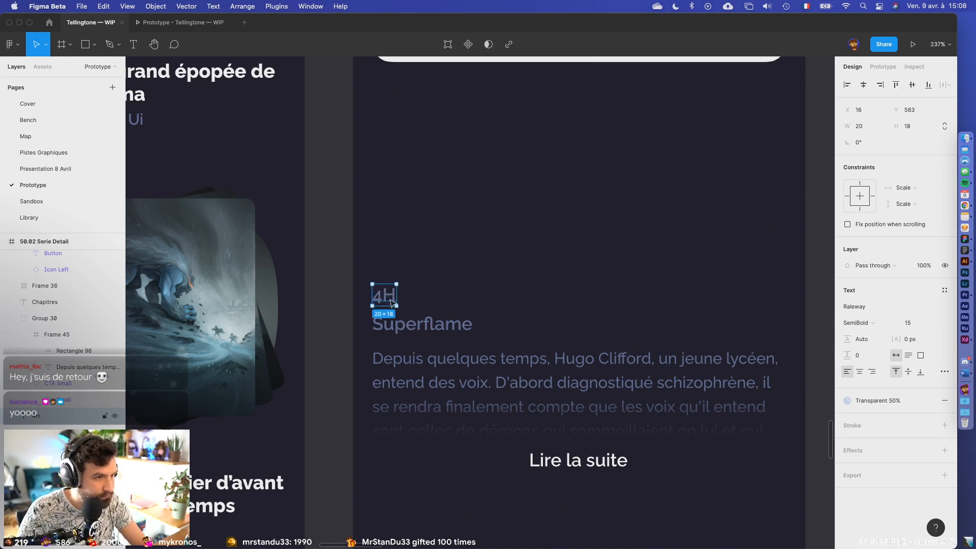
{"action": "double_click", "coordinate": [389, 298]}
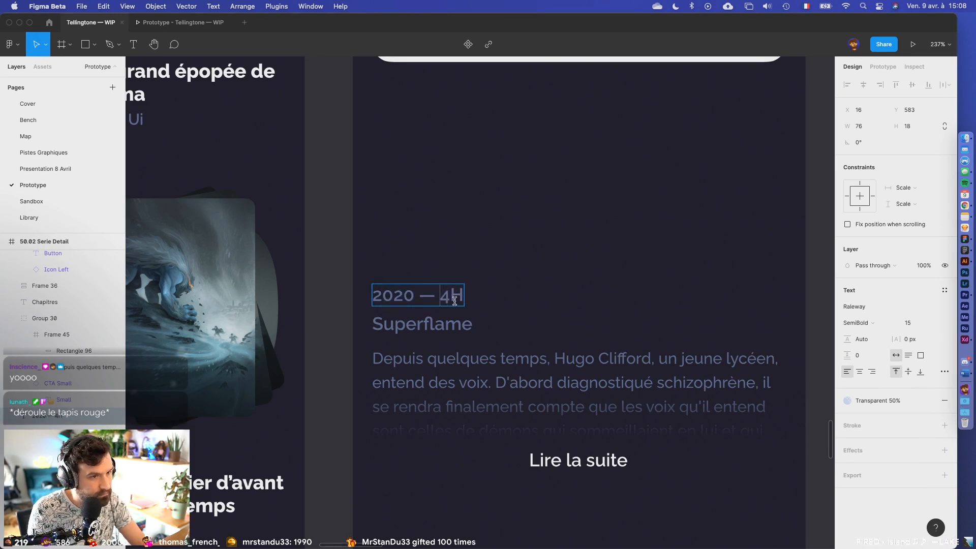
- Transfer "Superflame" from its own text line to the end of the "2020 — 4H —" line
{"action": "double_click", "coordinate": [462, 320]}
{"action": "key", "text": "super+c"}
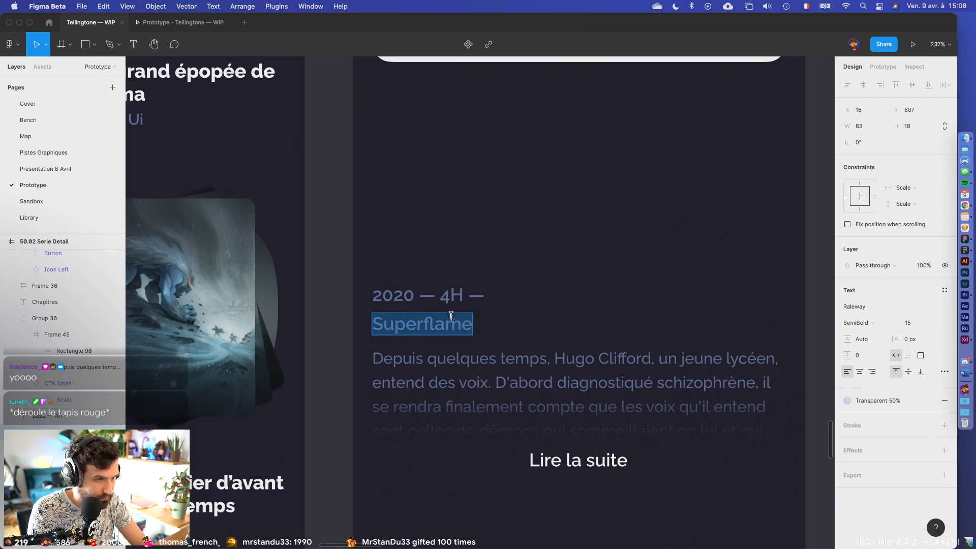
{"action": "key", "text": "BackSpace"}
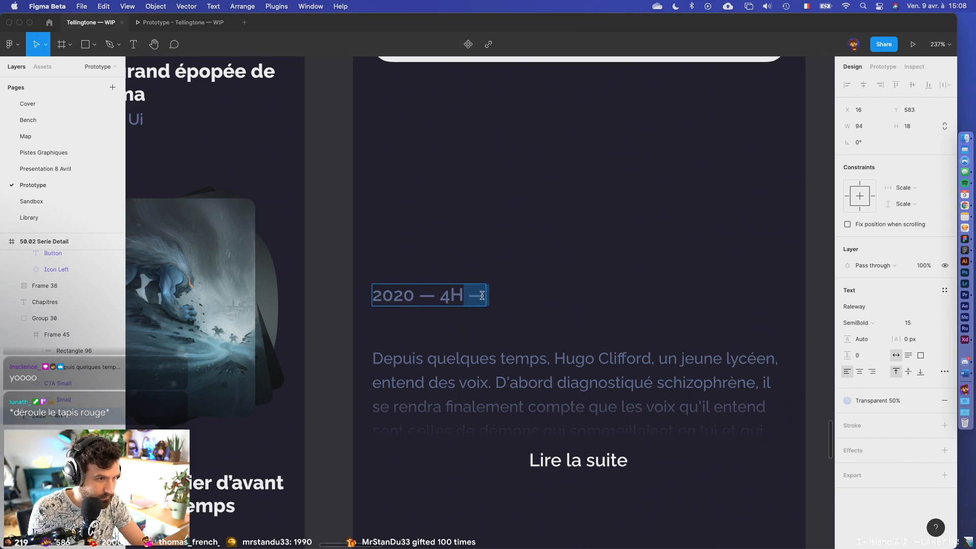
{"action": "key", "text": "Right"}
{"action": "key", "text": "super+v"}
{"action": "key", "text": "Escape"}
- Change the duration in the series info line to "4h" with a lowercase h
{"action": "double_click", "coordinate": [460, 300]}
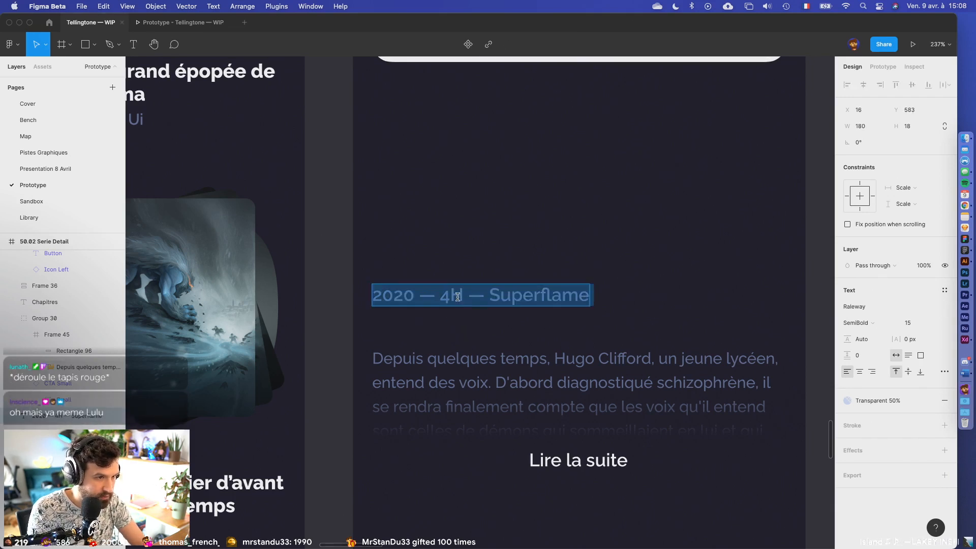
{"action": "left_click", "coordinate": [462, 299]}
{"action": "key", "text": "BackSpace"}
{"action": "type", "text": "h"}
{"action": "left_click", "coordinate": [528, 219]}
{"action": "scroll", "coordinate": [527, 220], "scroll_direction": "down", "scroll_amount": 5}
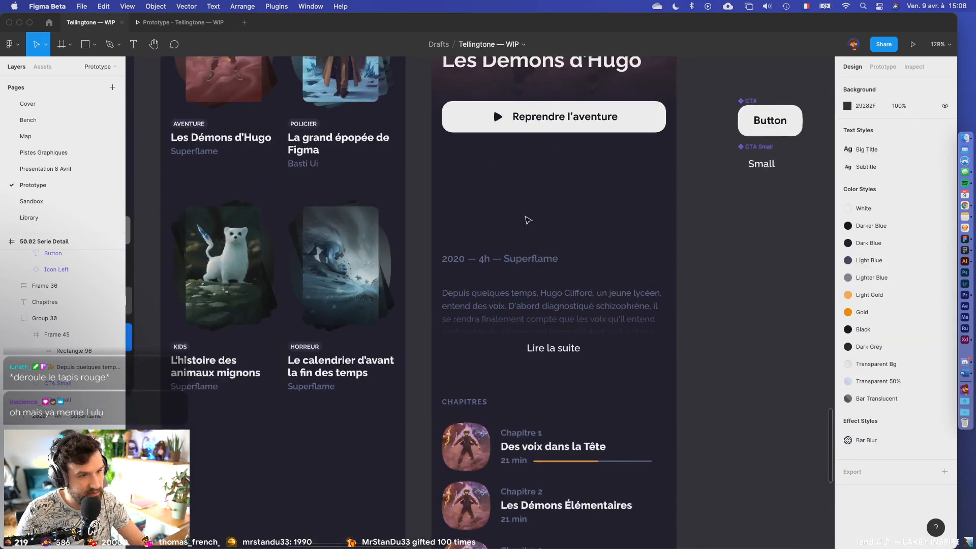
- Apply the White color style to the "2020 — 4h — Superflame" text
{"action": "left_click", "coordinate": [501, 258]}
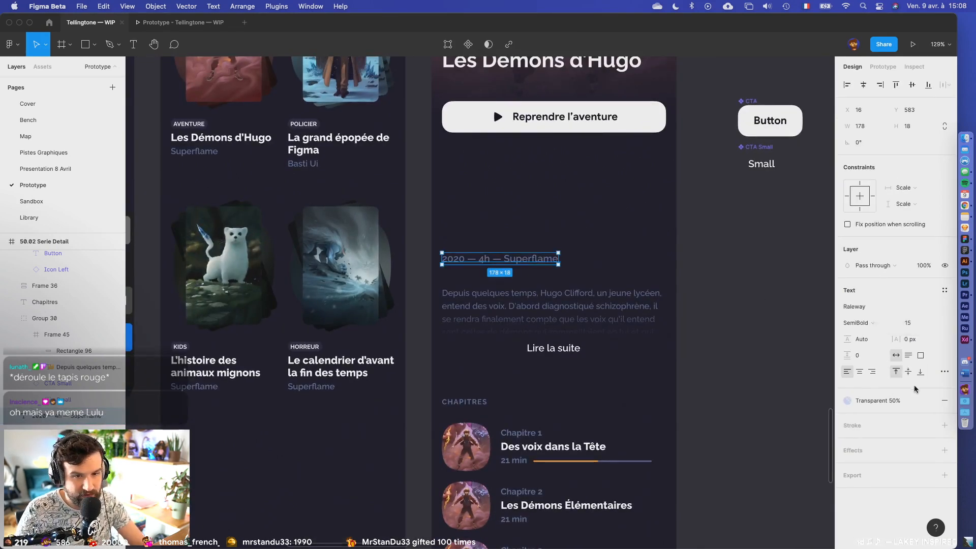
{"action": "left_click", "coordinate": [562, 278]}
{"action": "scroll", "coordinate": [561, 278], "scroll_direction": "up", "scroll_amount": 3}
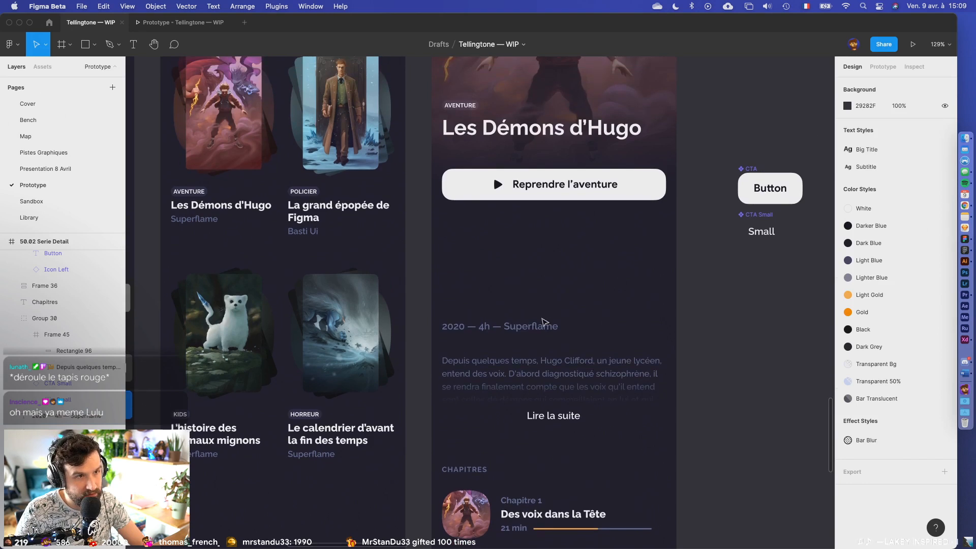
{"action": "left_click", "coordinate": [530, 335]}
{"action": "left_click", "coordinate": [928, 400]}
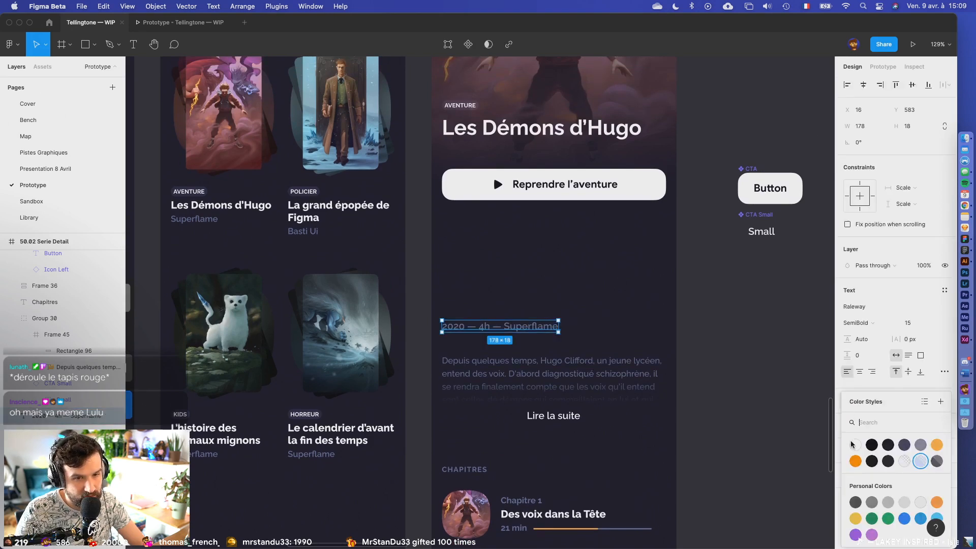
{"action": "left_click", "coordinate": [853, 446]}
{"action": "left_click", "coordinate": [633, 312]}
- Move the info line and the synopsis group up beneath the "Reprendre l'aventure" button, with the synopsis close under the line
{"action": "left_click_drag", "start_coordinate": [443, 290], "coordinate": [569, 305]}
{"action": "left_click", "coordinate": [601, 372]}
{"action": "left_click", "coordinate": [514, 279]}
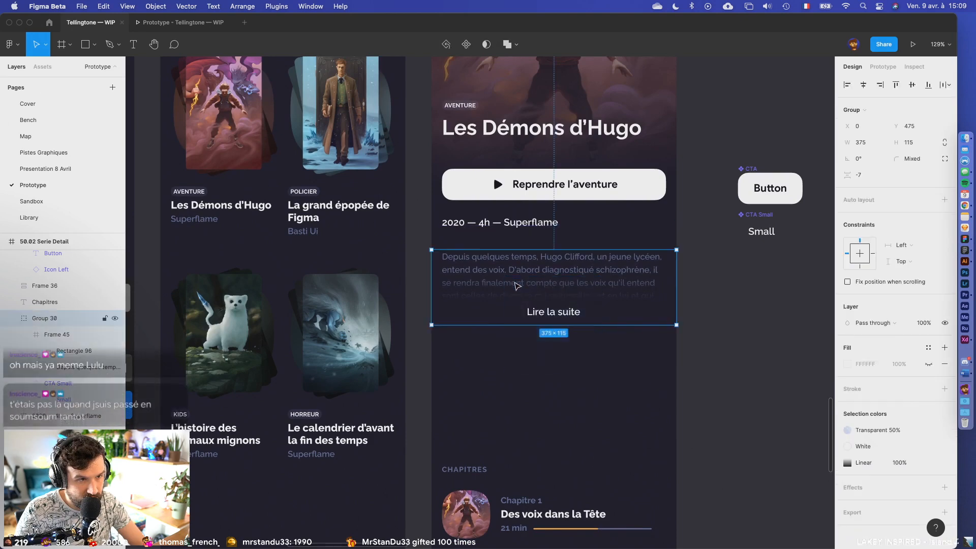
{"action": "left_click_drag", "start_coordinate": [514, 279], "coordinate": [515, 270]}
- Nudge the "Reprendre l'aventure" button, info line and synopsis group together slightly closer to the series title
{"action": "left_click", "coordinate": [505, 224], "text": "shift"}
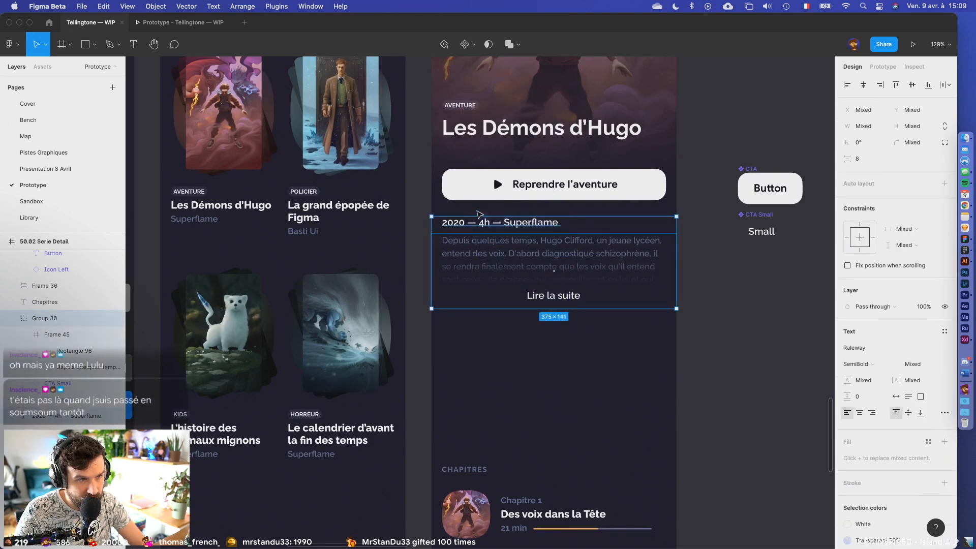
{"action": "left_click", "coordinate": [496, 187], "text": "shift"}
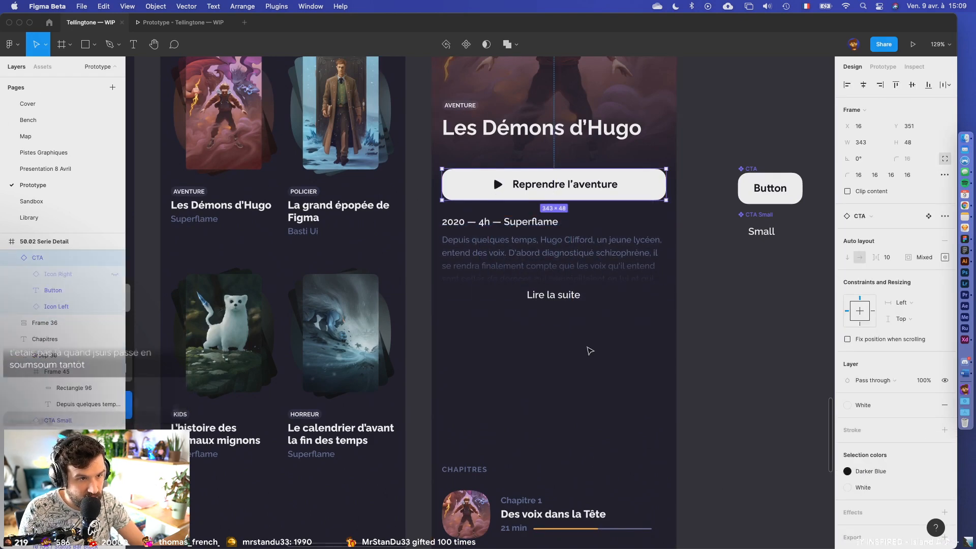
{"action": "left_click_drag", "start_coordinate": [587, 347], "coordinate": [493, 175]}
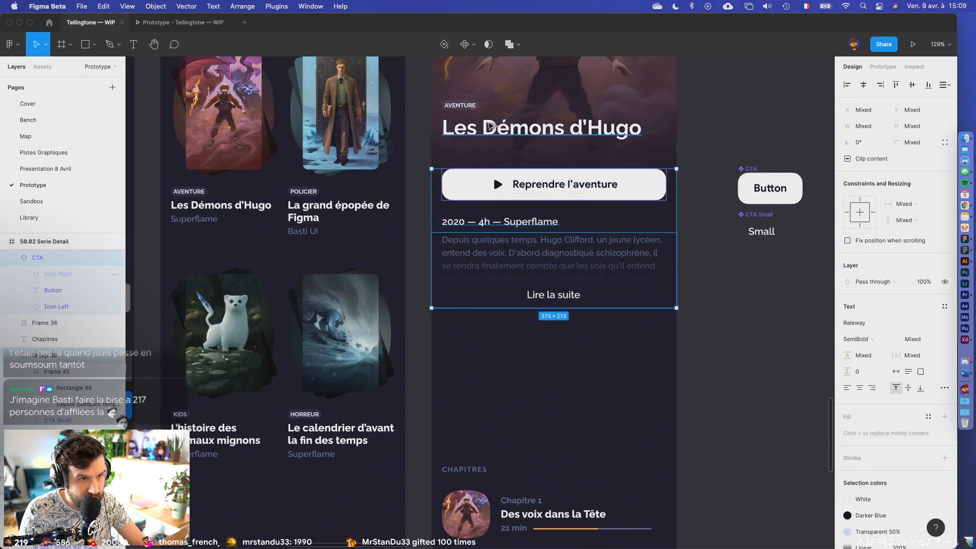
{"action": "left_click", "coordinate": [681, 364]}
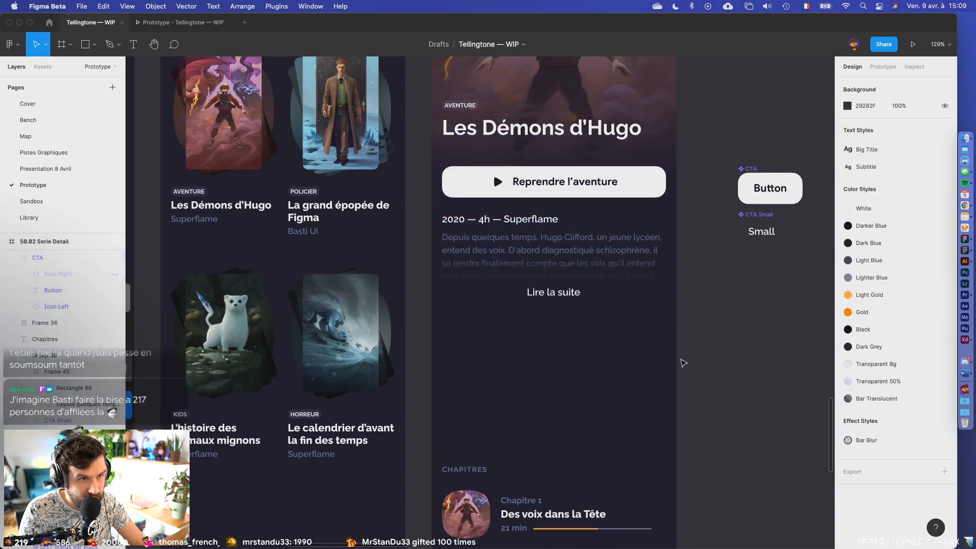
{"action": "scroll", "coordinate": [684, 362], "scroll_direction": "up", "scroll_amount": 2}
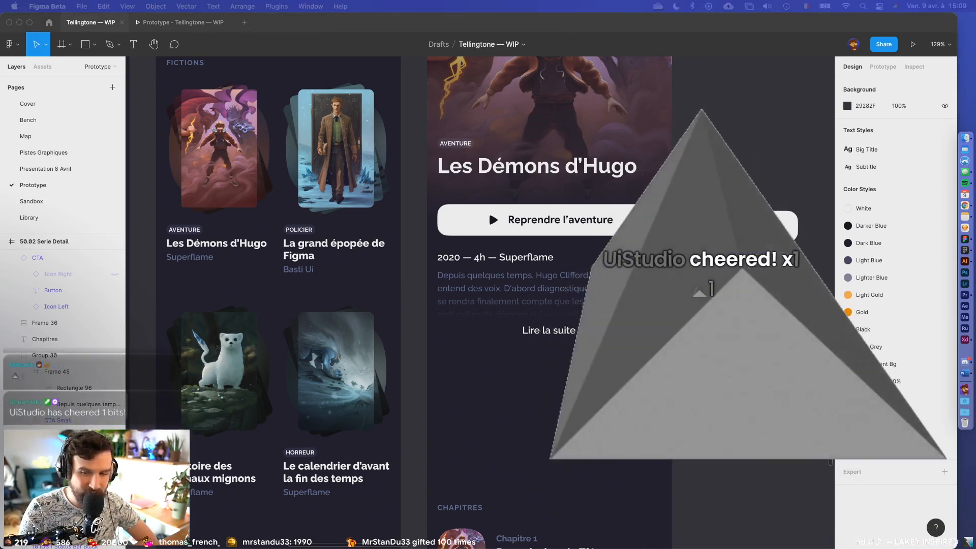
- Switch to the Streamlabs dashboard in Chrome and shrink its window so it floats over the design file
{"action": "left_click_drag", "start_coordinate": [503, 548], "coordinate": [457, 60]}
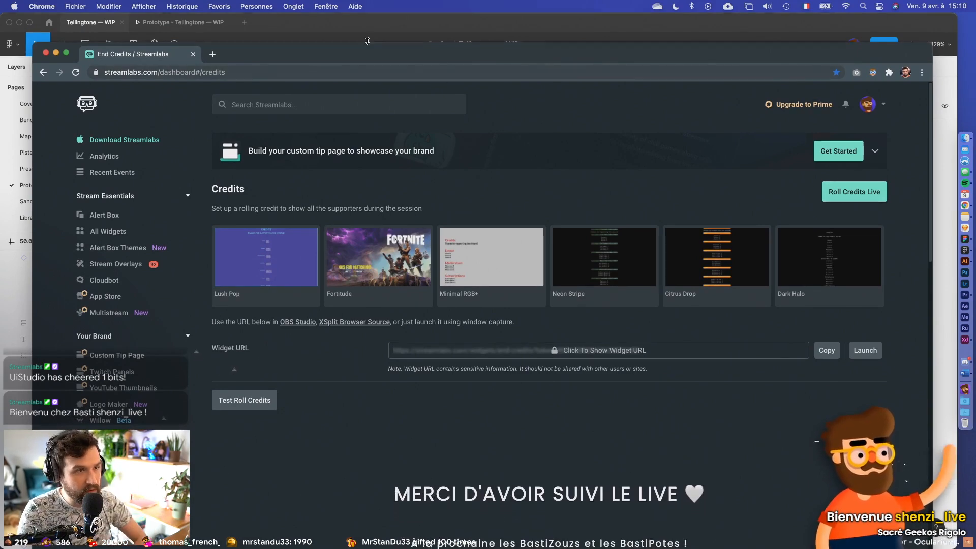
{"action": "left_click_drag", "start_coordinate": [35, 45], "coordinate": [137, 16]}
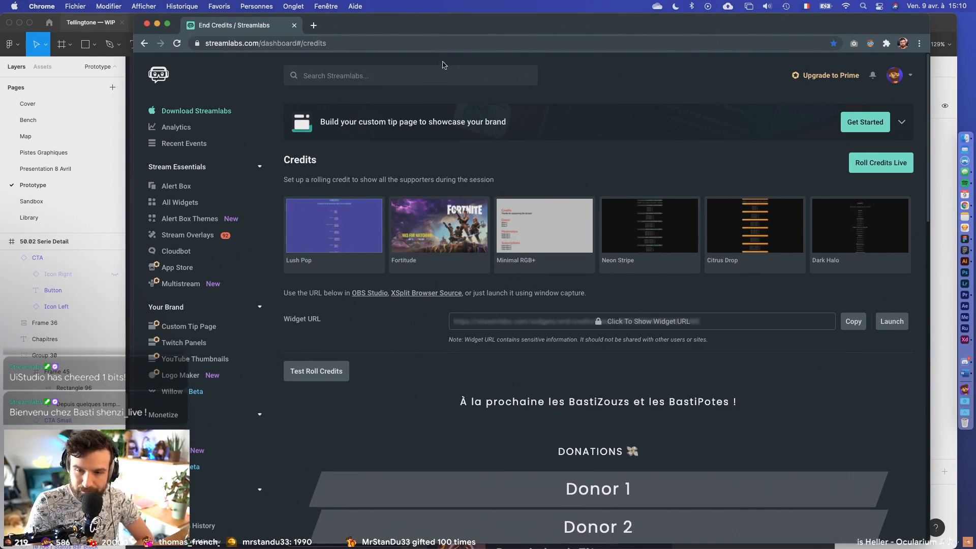
{"action": "left_click_drag", "start_coordinate": [930, 16], "coordinate": [923, 44]}
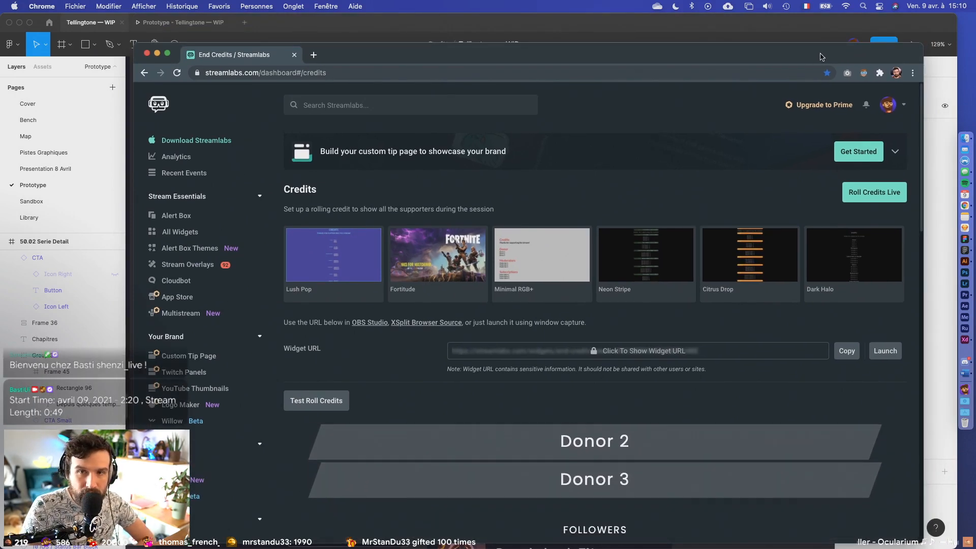
{"action": "left_click_drag", "start_coordinate": [849, 56], "coordinate": [839, 35]}
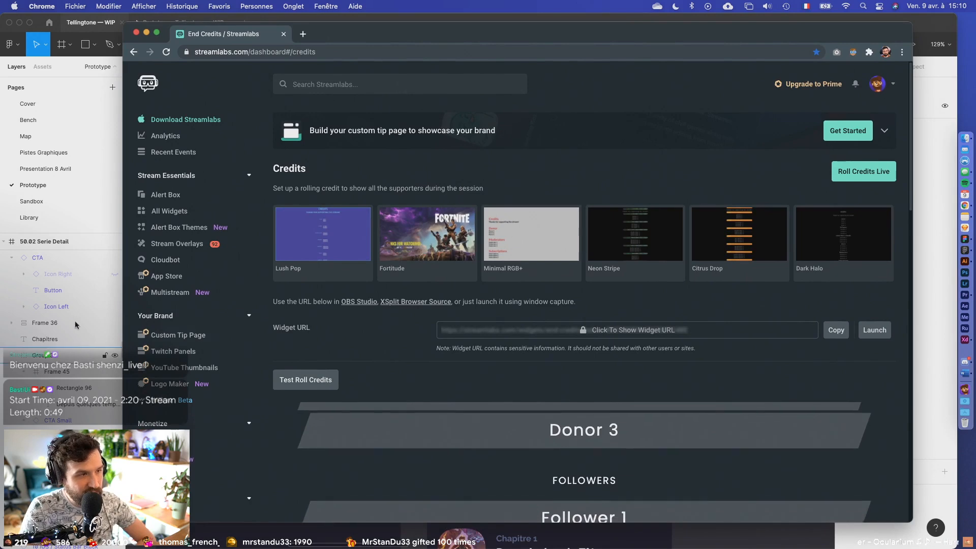
- Open the Alert Box settings in Streamlabs, review the general options and save them
{"action": "left_click", "coordinate": [160, 261]}
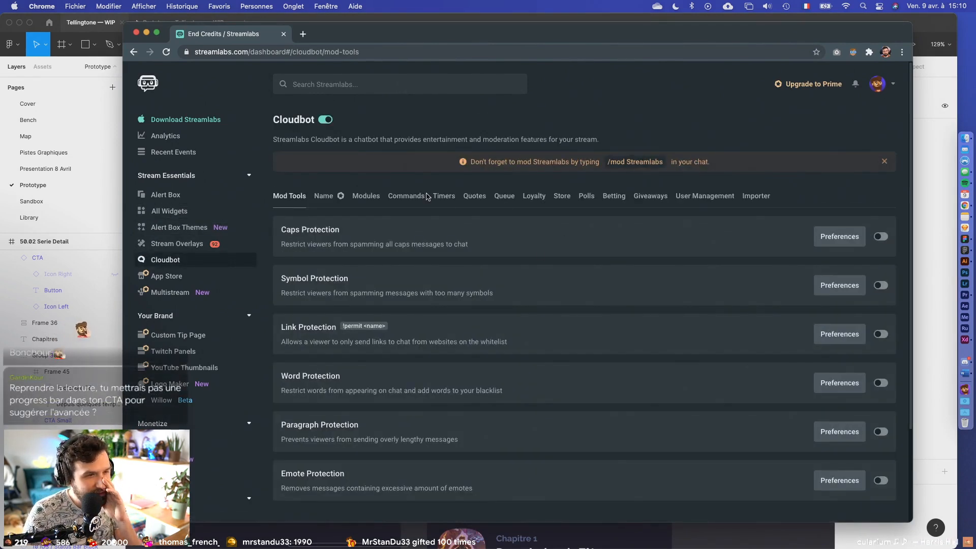
{"action": "left_click", "coordinate": [192, 198]}
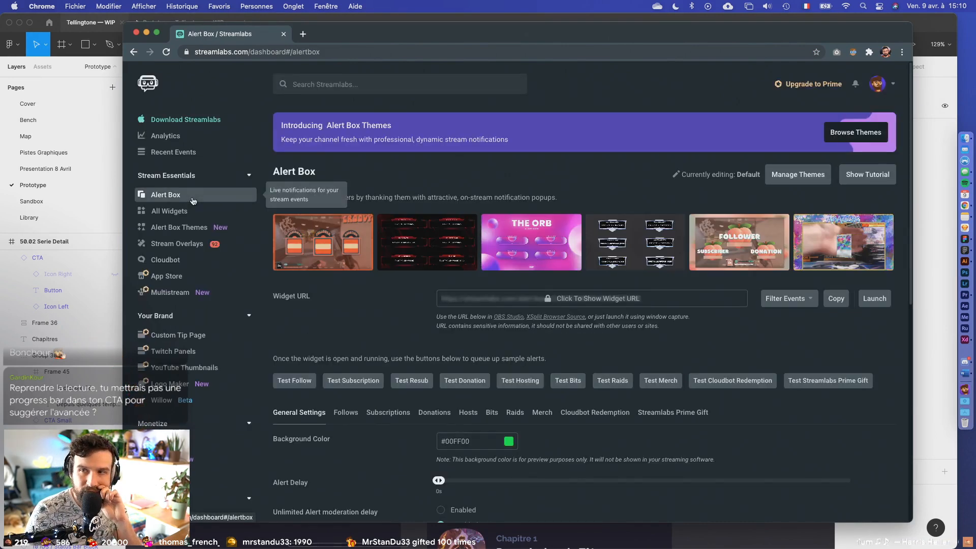
{"action": "scroll", "coordinate": [372, 407], "scroll_direction": "down", "scroll_amount": 10}
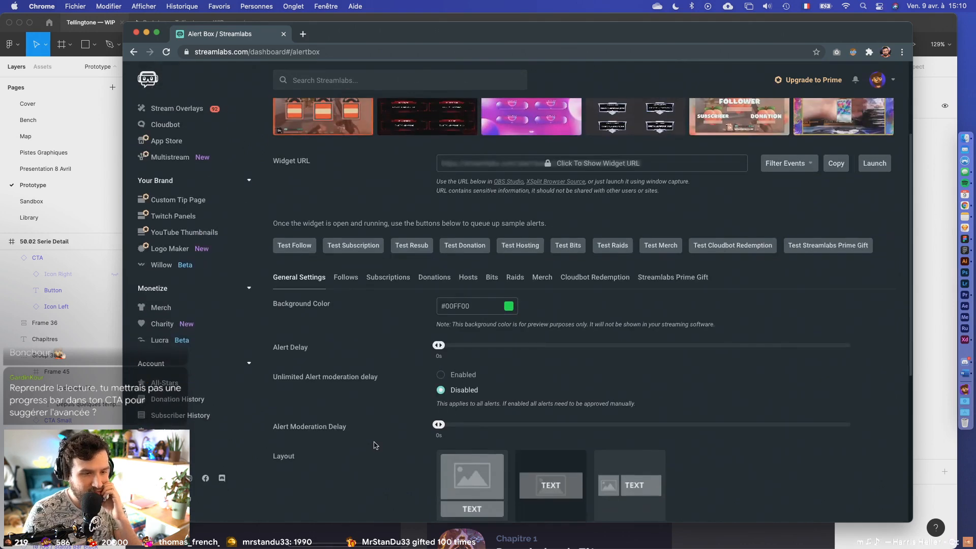
{"action": "scroll", "coordinate": [375, 445], "scroll_direction": "down", "scroll_amount": 3}
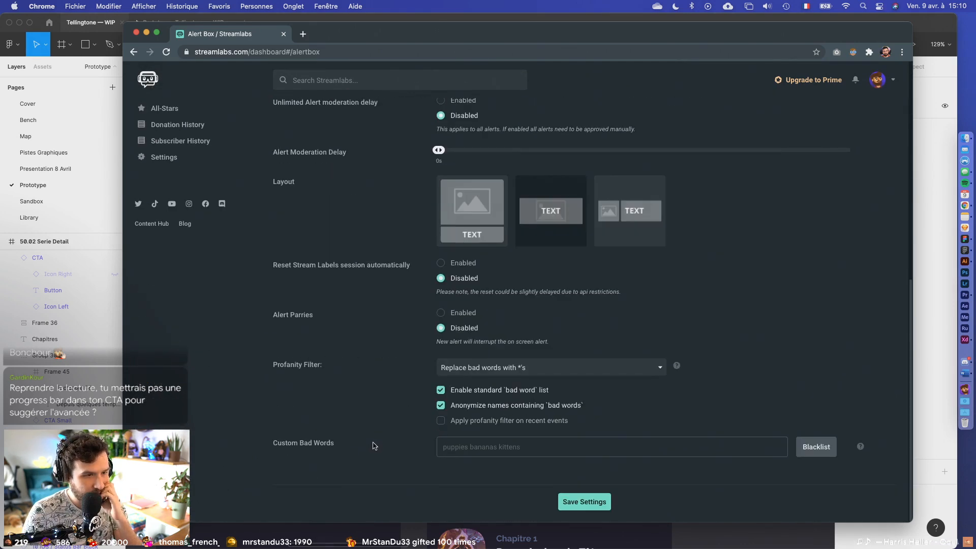
{"action": "scroll", "coordinate": [383, 438], "scroll_direction": "up", "scroll_amount": 2}
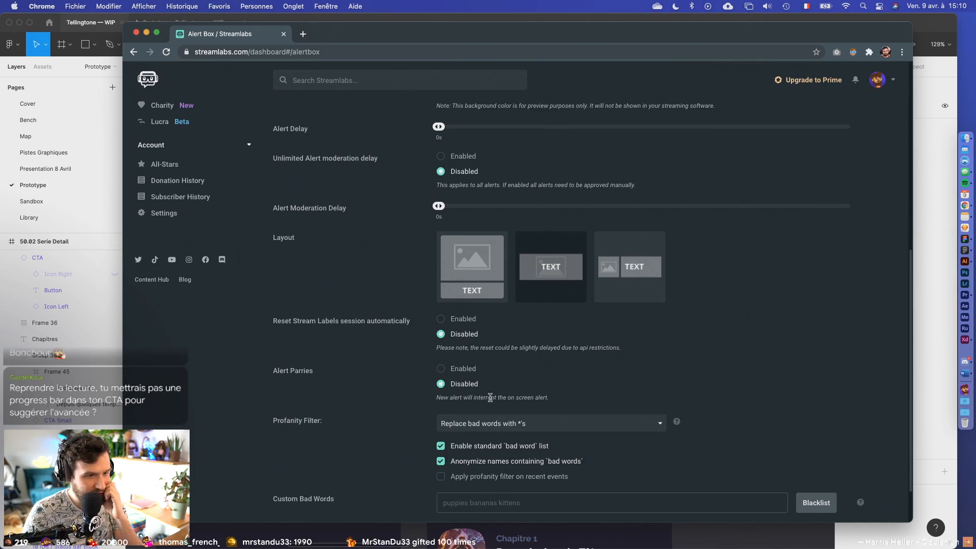
{"action": "left_click_drag", "start_coordinate": [490, 397], "coordinate": [528, 397]}
{"action": "scroll", "coordinate": [388, 379], "scroll_direction": "down", "scroll_amount": 2}
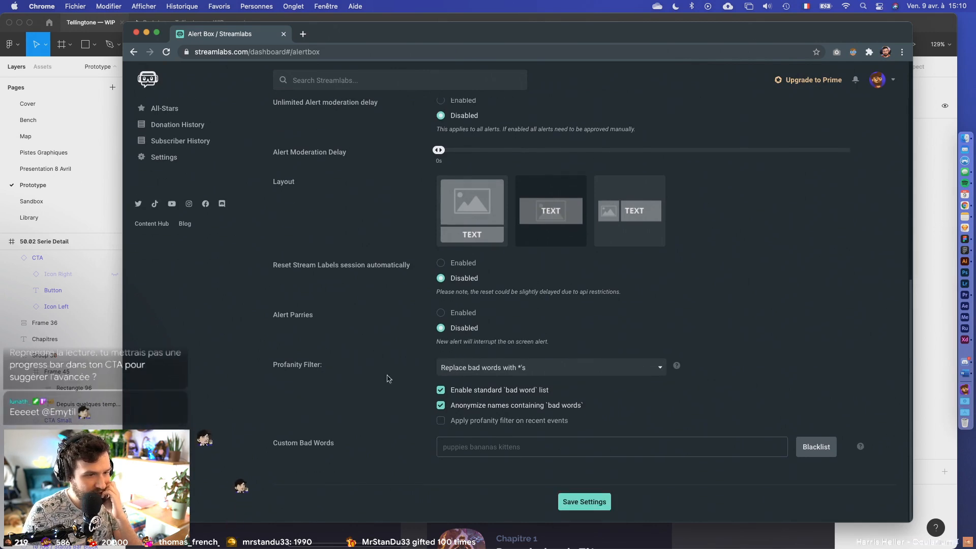
{"action": "left_click", "coordinate": [584, 501]}
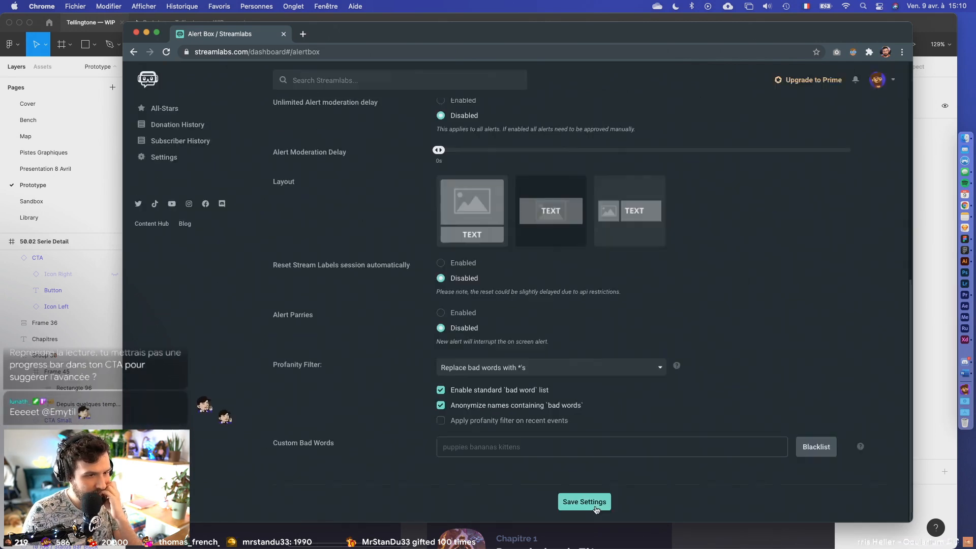
- Check the Follows and General Settings options of the Alert Box, and close the Streamlabs window
{"action": "scroll", "coordinate": [404, 359], "scroll_direction": "up", "scroll_amount": 8}
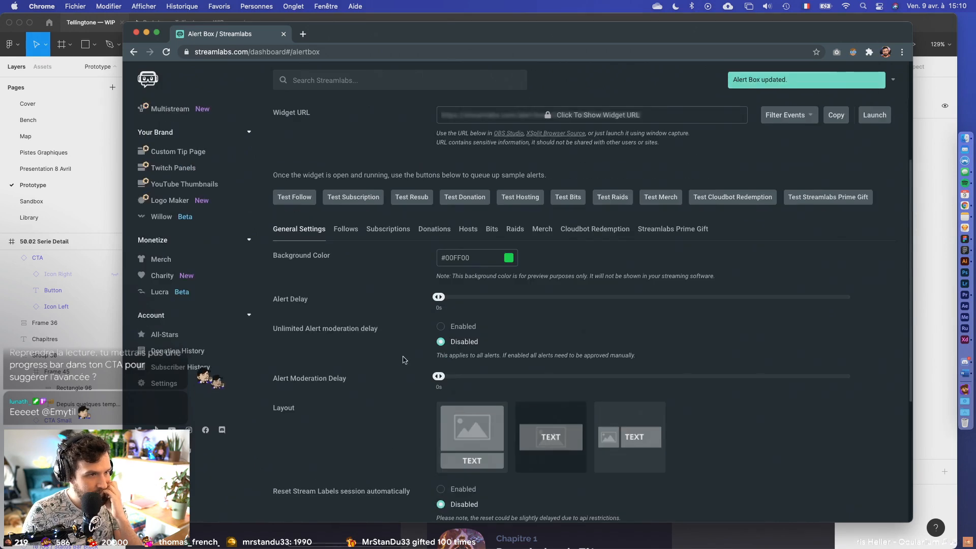
{"action": "left_click", "coordinate": [345, 229]}
{"action": "scroll", "coordinate": [359, 214], "scroll_direction": "up", "scroll_amount": 6}
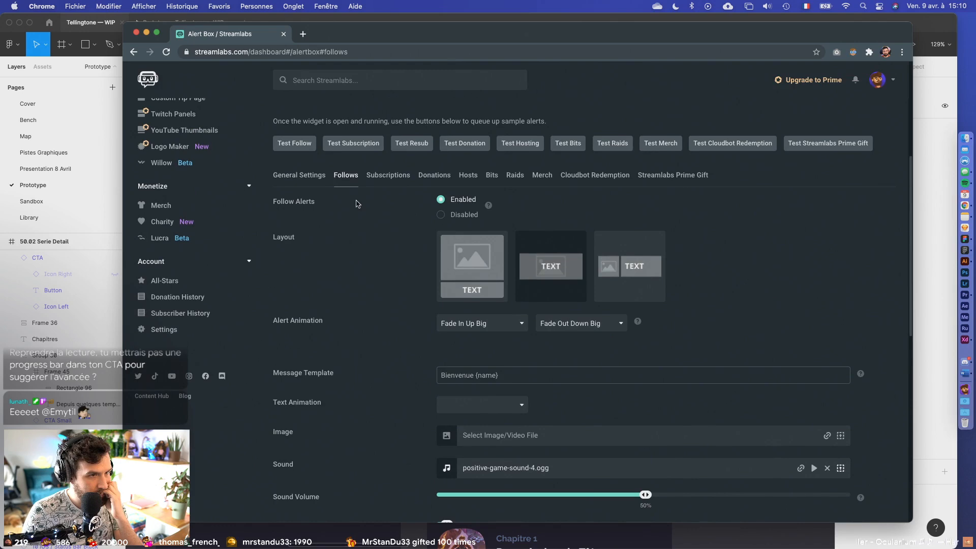
{"action": "left_click", "coordinate": [300, 175]}
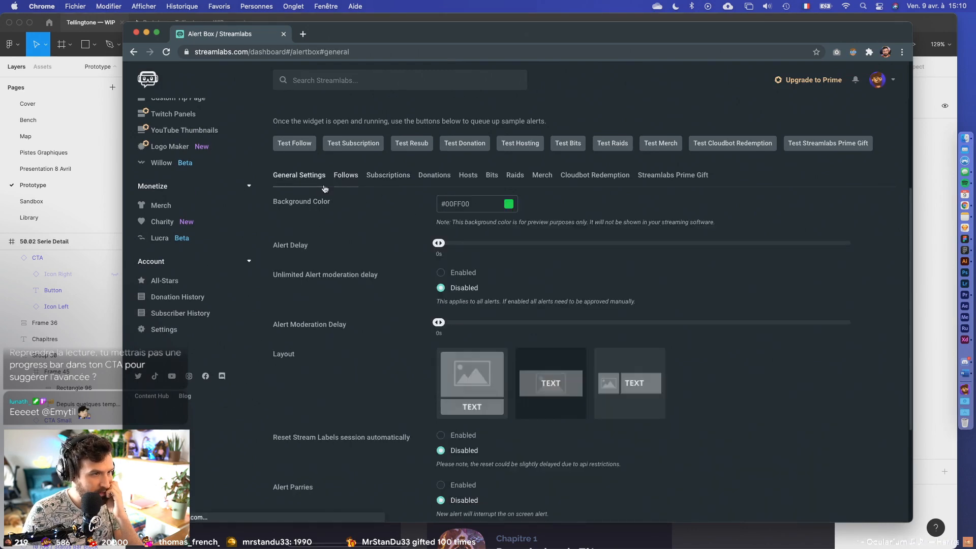
{"action": "scroll", "coordinate": [416, 417], "scroll_direction": "down", "scroll_amount": 5}
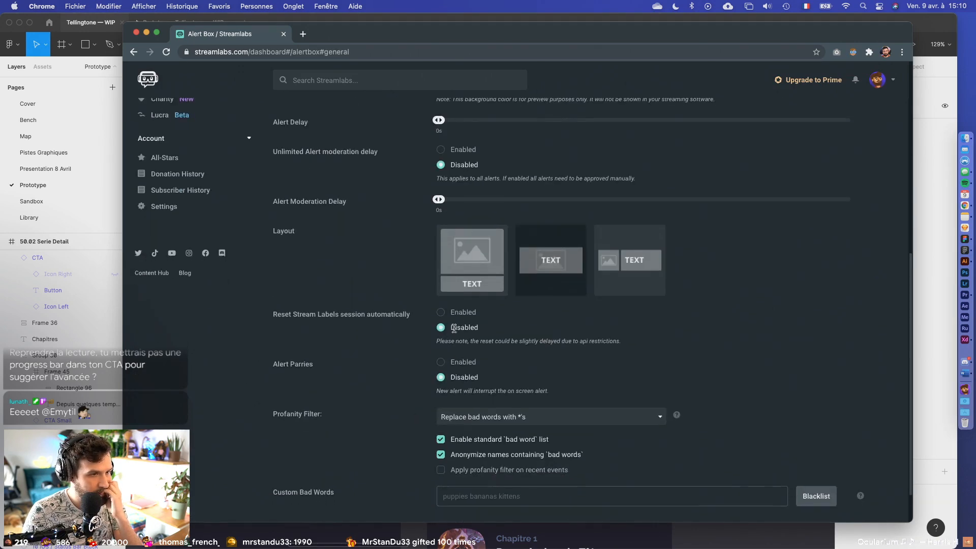
{"action": "left_click", "coordinate": [135, 33]}
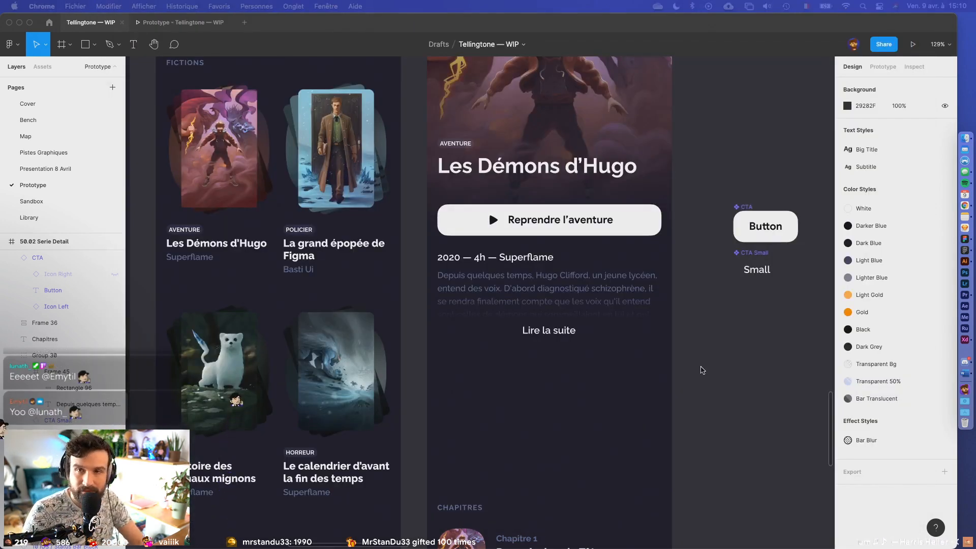
- In Figma, move the "Chapitres" heading and the chapter list together up close beneath the "Lire la suite" button
{"action": "left_click", "coordinate": [635, 409]}
{"action": "left_click_drag", "start_coordinate": [634, 391], "coordinate": [579, 412]}
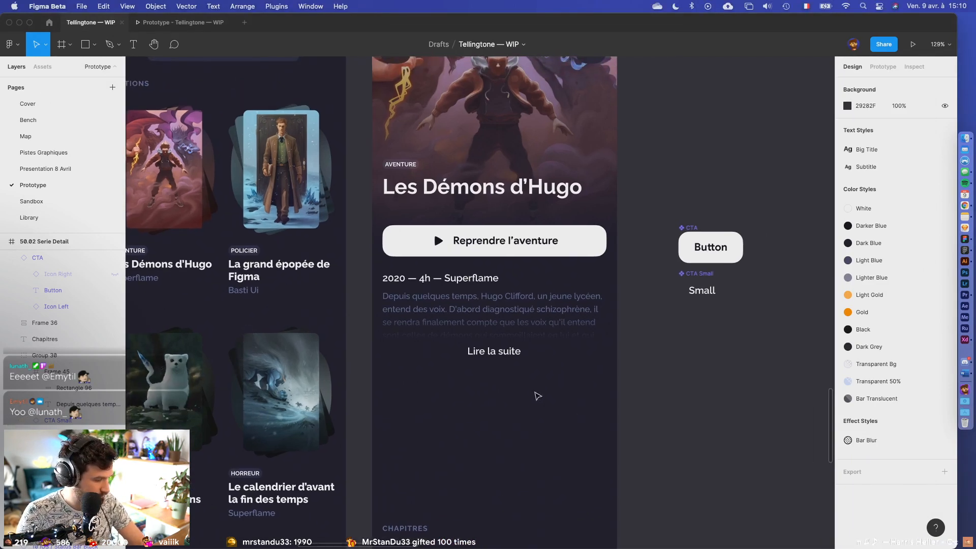
{"action": "scroll", "coordinate": [484, 412], "scroll_direction": "down", "scroll_amount": 5}
{"action": "scroll", "coordinate": [482, 284], "scroll_direction": "down", "scroll_amount": 5}
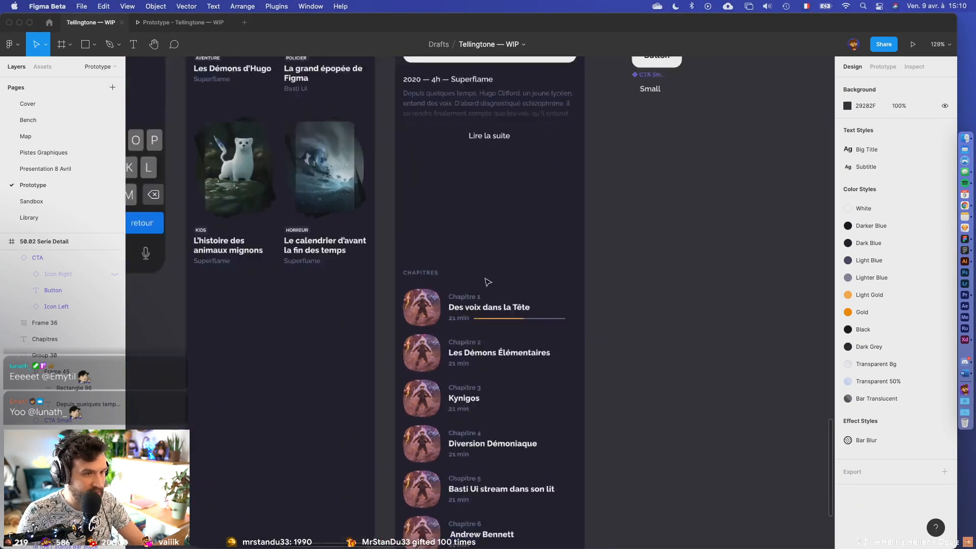
{"action": "left_click", "coordinate": [474, 408]}
{"action": "left_click", "coordinate": [447, 251], "text": "shift"}
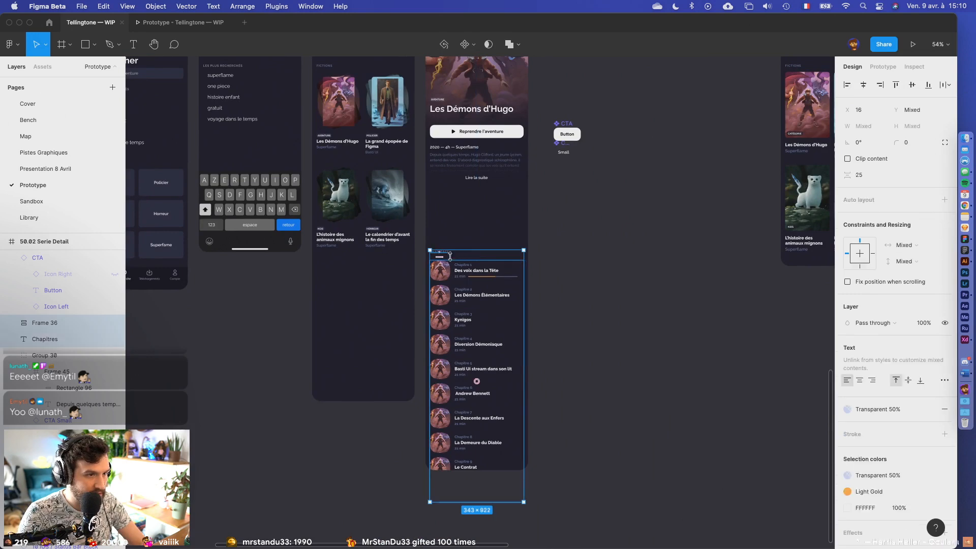
{"action": "left_click_drag", "start_coordinate": [447, 289], "coordinate": [454, 232]}
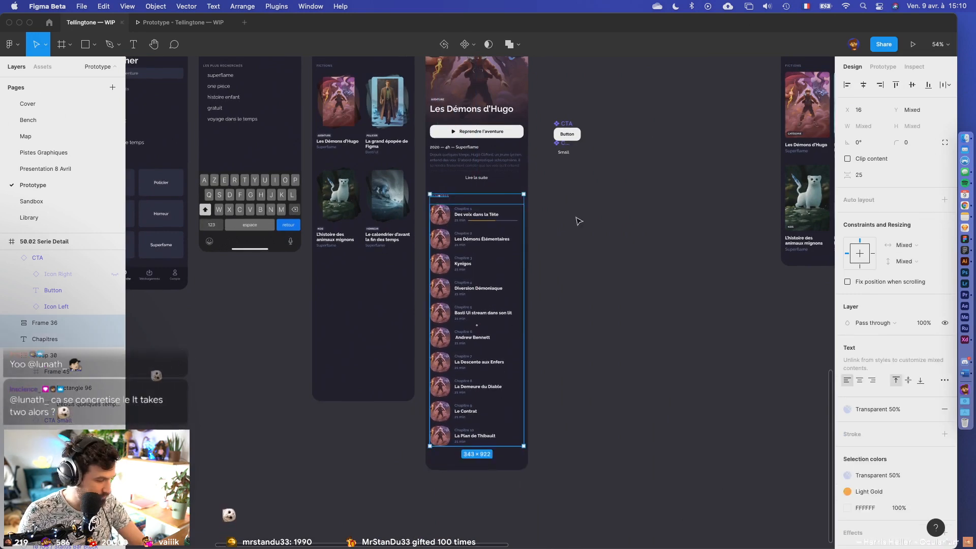
{"action": "left_click", "coordinate": [547, 266]}
- Move the "Lire la suite" button up to Y 507 over the end of the synopsis and layer it above the fade
{"action": "scroll", "coordinate": [474, 264], "scroll_direction": "up", "scroll_amount": 10}
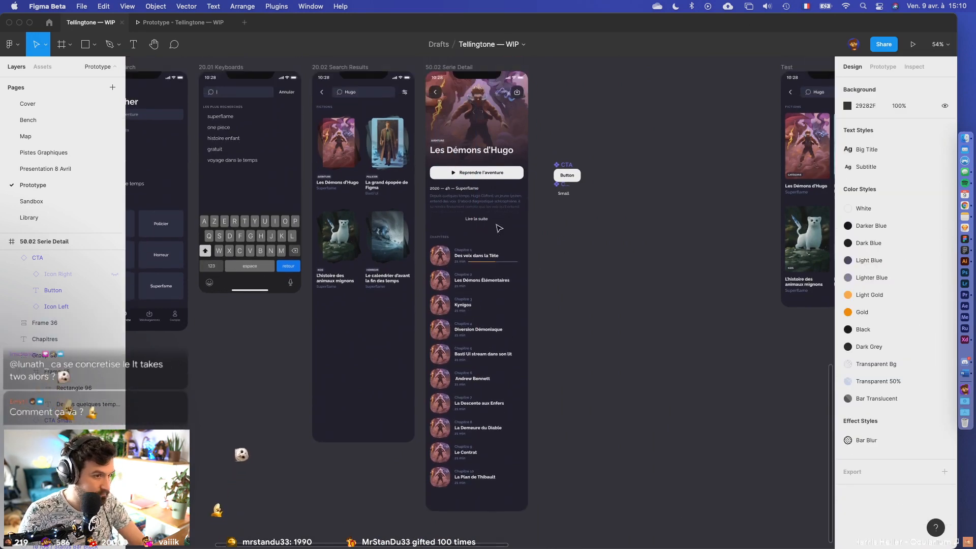
{"action": "left_click", "coordinate": [474, 287]}
{"action": "double_click", "coordinate": [474, 288]}
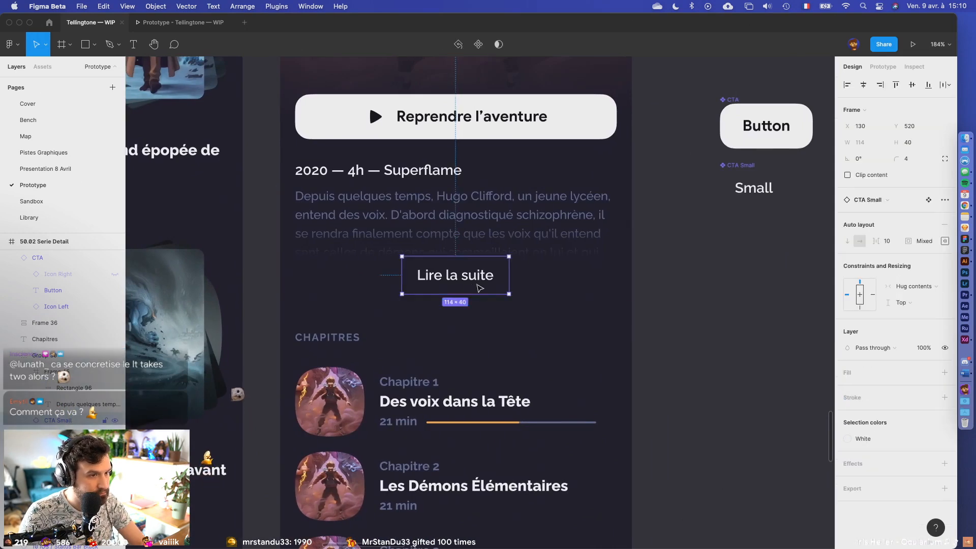
{"action": "left_click_drag", "start_coordinate": [475, 279], "coordinate": [484, 274]}
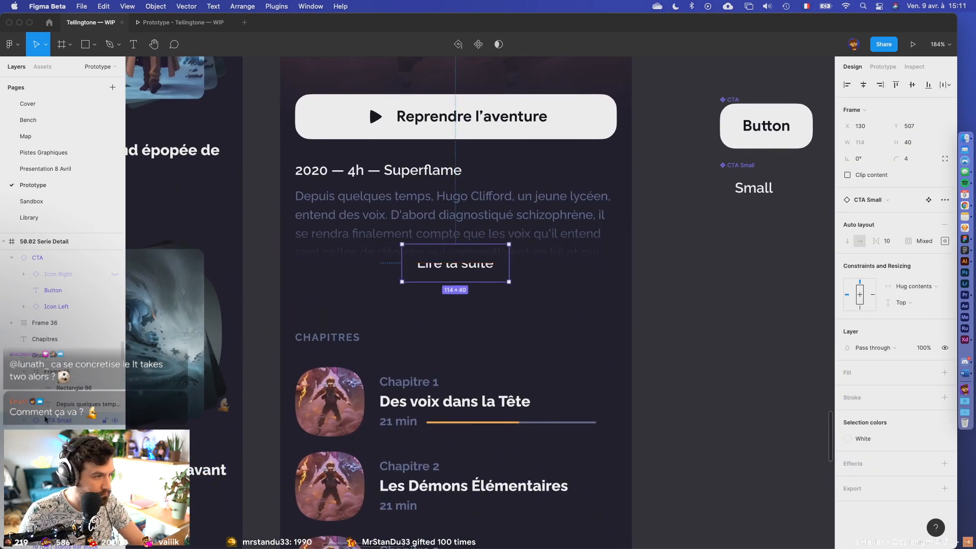
{"action": "left_click_drag", "start_coordinate": [57, 368], "coordinate": [58, 369]}
{"action": "left_click", "coordinate": [510, 351]}
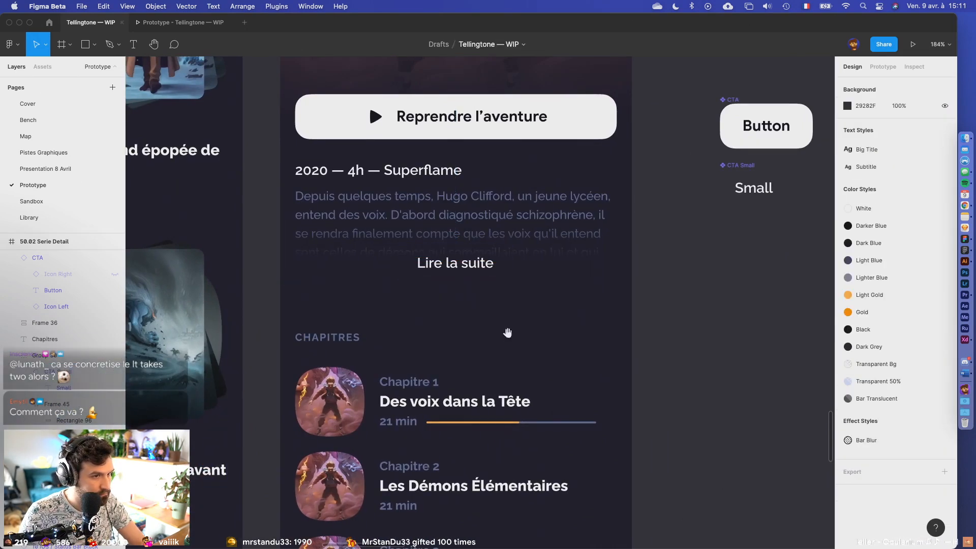
- Add a white FFFFFF fill to the CTA Small main component
{"action": "left_click_drag", "start_coordinate": [507, 333], "coordinate": [523, 414]}
{"action": "double_click", "coordinate": [493, 361]}
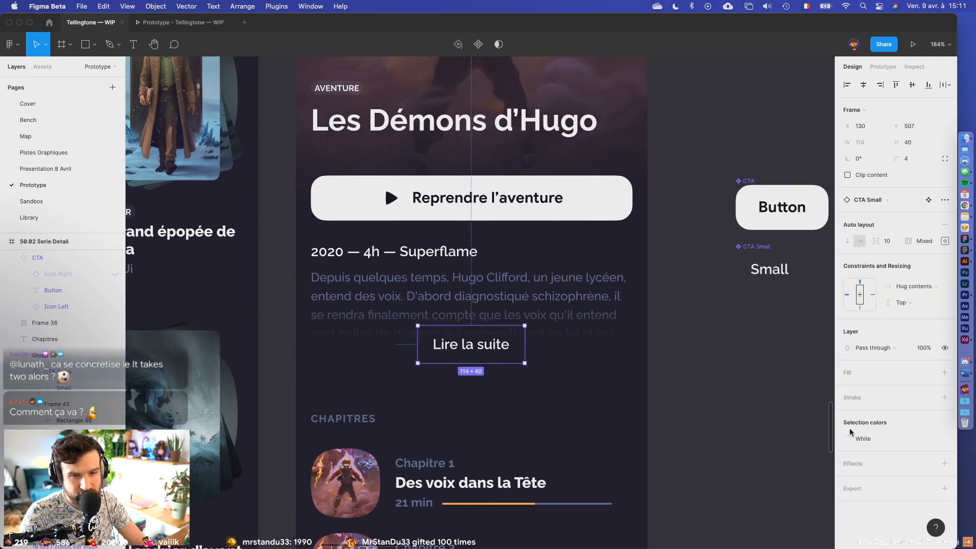
{"action": "left_click", "coordinate": [743, 226]}
{"action": "left_click", "coordinate": [742, 250]}
{"action": "scroll", "coordinate": [742, 254], "scroll_direction": "right", "scroll_amount": 3}
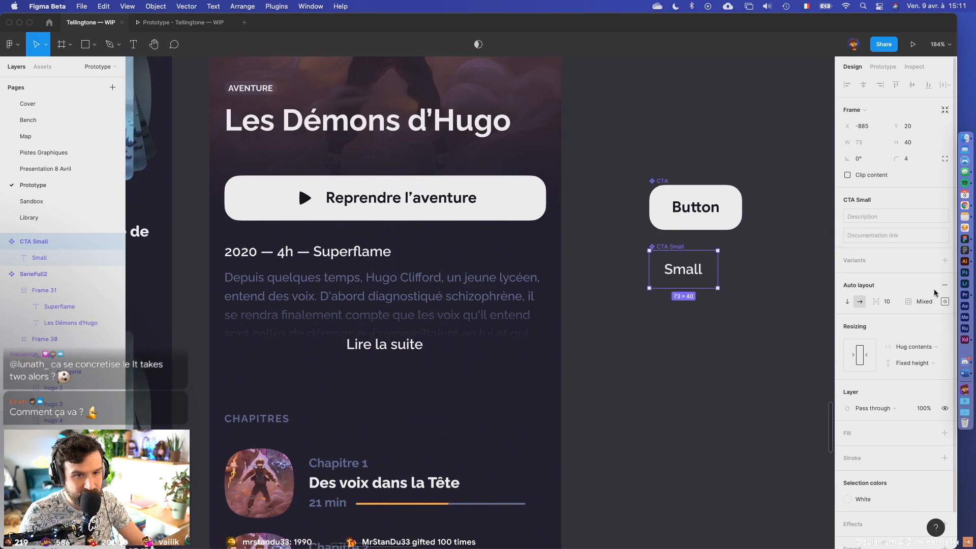
{"action": "left_click", "coordinate": [944, 433]}
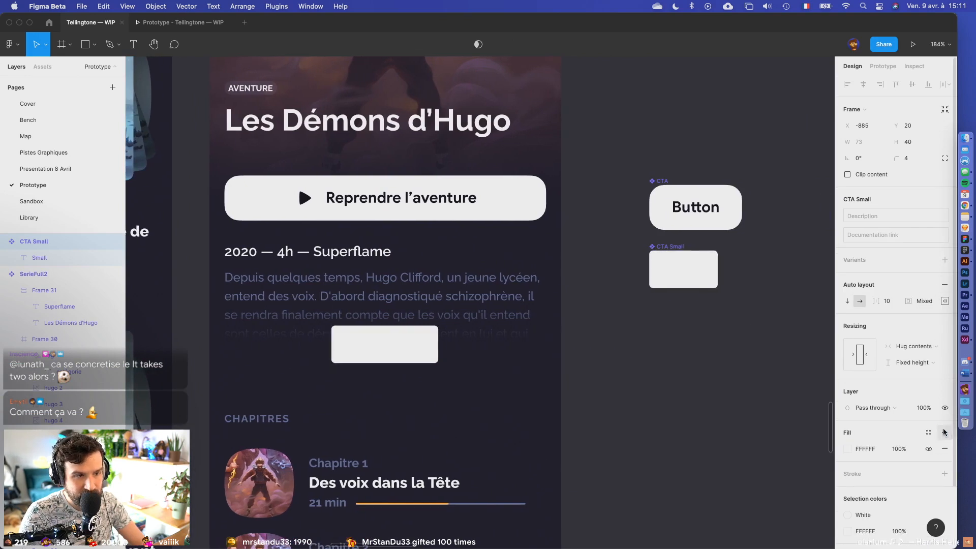
- Try to apply the CTA component's properties to CTA Small, and undo the change
{"action": "double_click", "coordinate": [677, 189]}
{"action": "scroll", "coordinate": [675, 190], "scroll_direction": "down", "scroll_amount": 1}
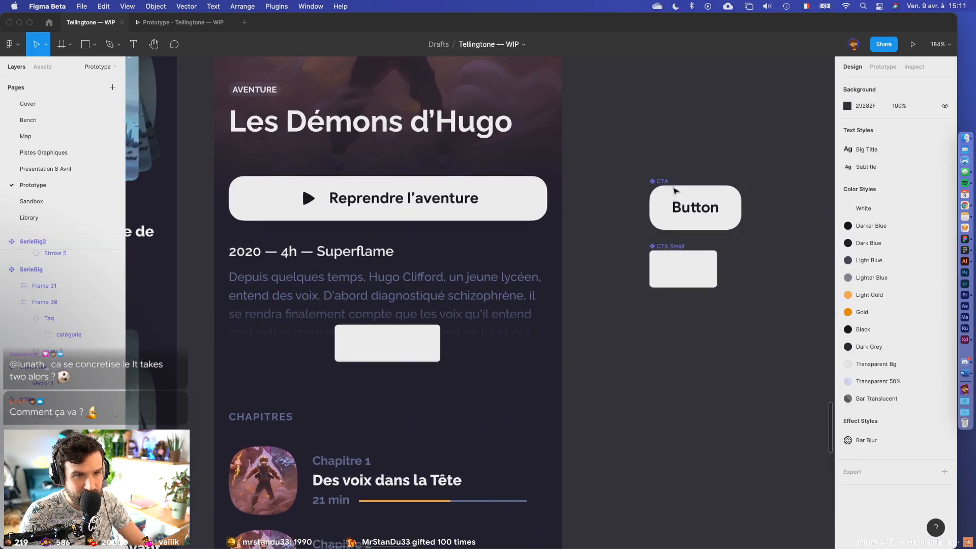
{"action": "left_click", "coordinate": [662, 181]}
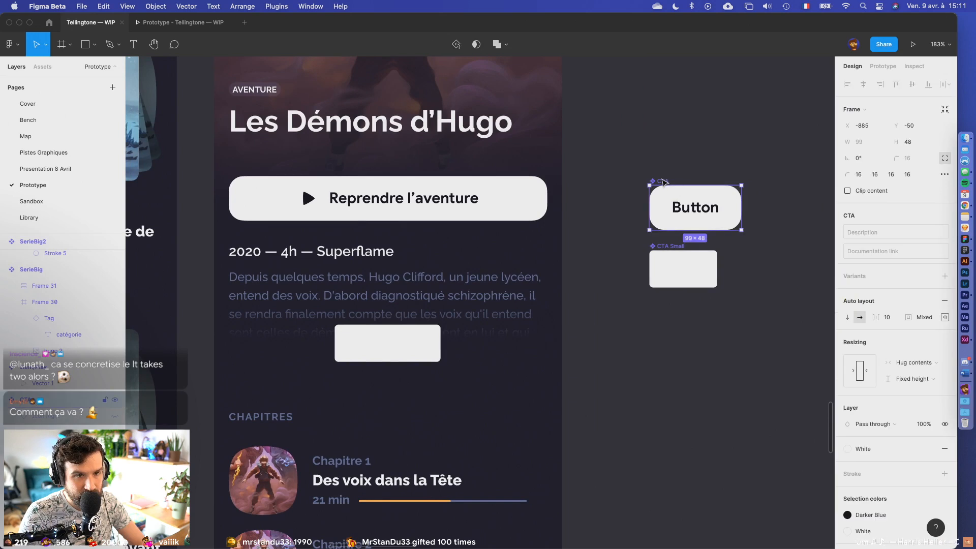
{"action": "left_click", "coordinate": [663, 246]}
{"action": "key", "text": "super+alt+v"}
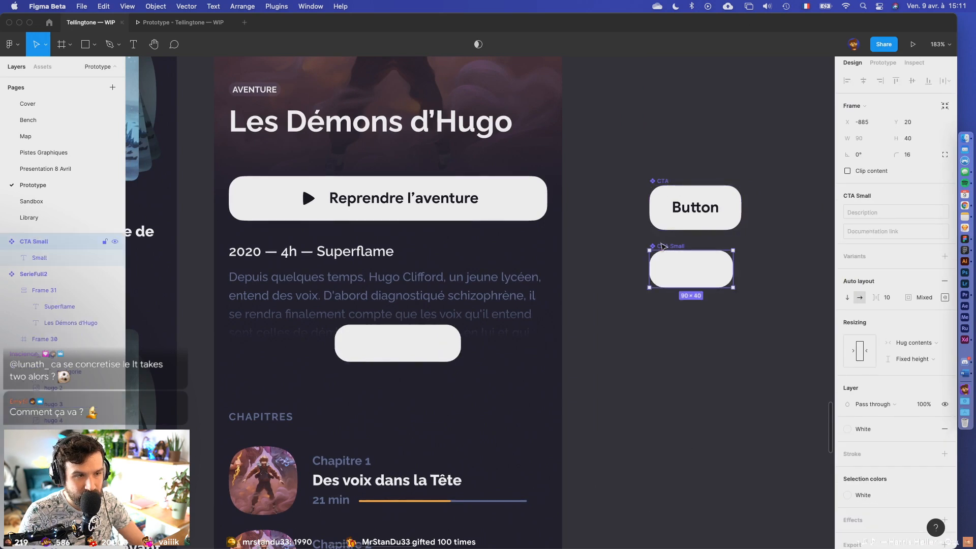
{"action": "key", "text": "super+z"}
- Set the corner radius of the CTA Small component to 16 on all four corners
{"action": "left_click", "coordinate": [910, 157]}
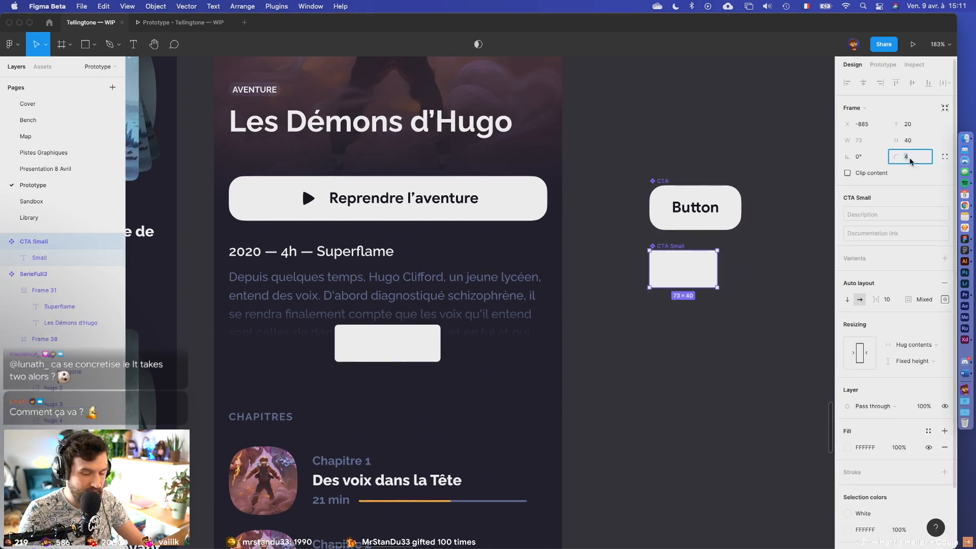
{"action": "type", "text": "16"}
{"action": "left_click", "coordinate": [944, 156]}
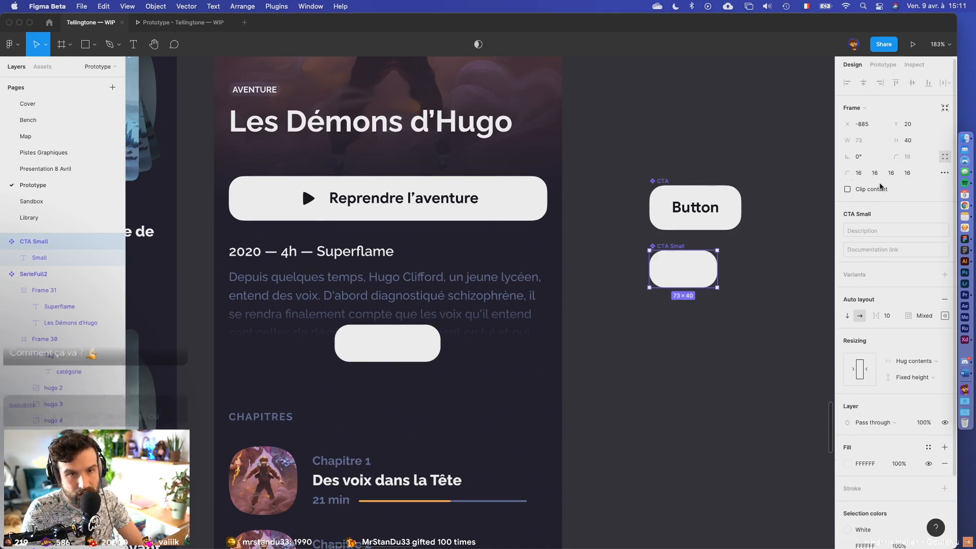
{"action": "left_click", "coordinate": [944, 172]}
{"action": "left_click", "coordinate": [767, 199]}
{"action": "left_click", "coordinate": [742, 264]}
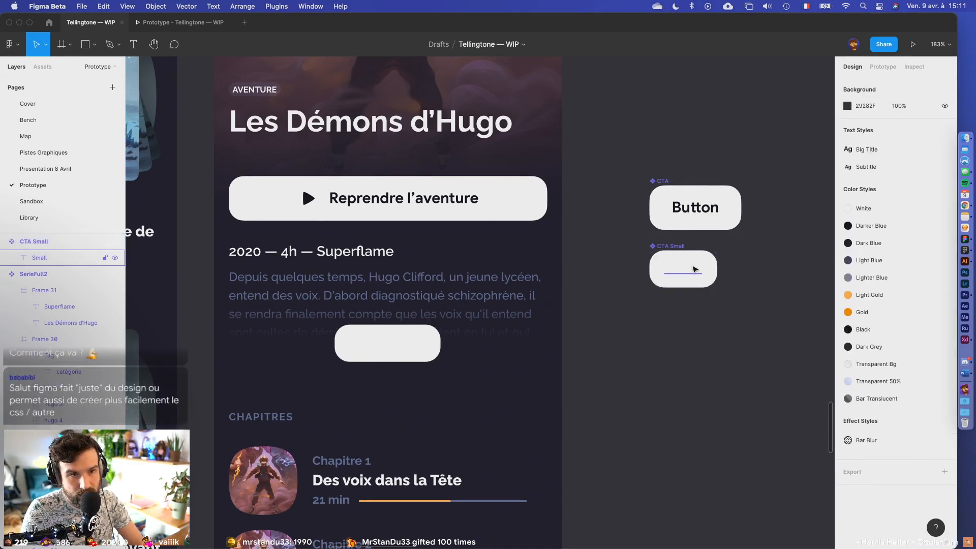
- Hide the white fill on the CTA Small component and select the synopsis group containing "Lire la suite"
{"action": "left_click", "coordinate": [703, 258]}
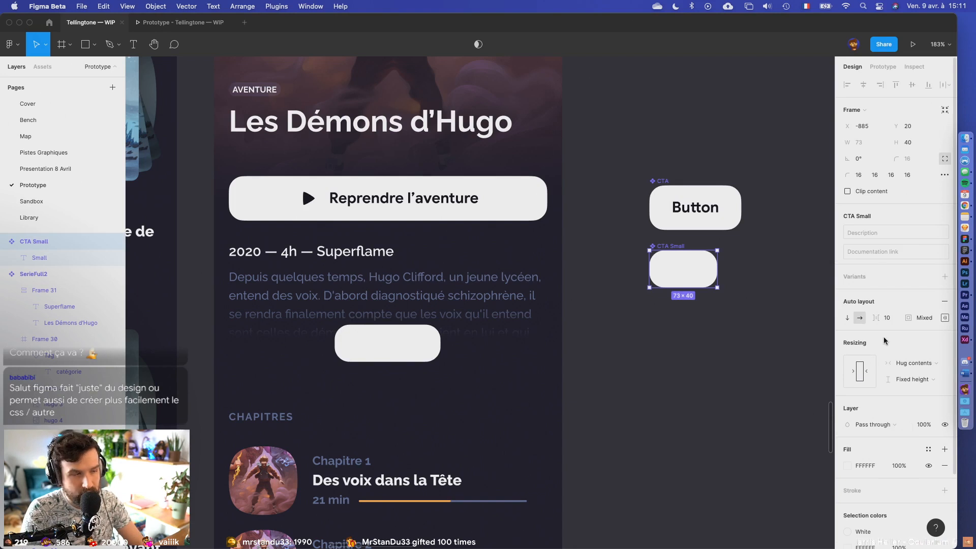
{"action": "left_click", "coordinate": [928, 465]}
{"action": "left_click", "coordinate": [632, 427]}
{"action": "left_click", "coordinate": [401, 354]}
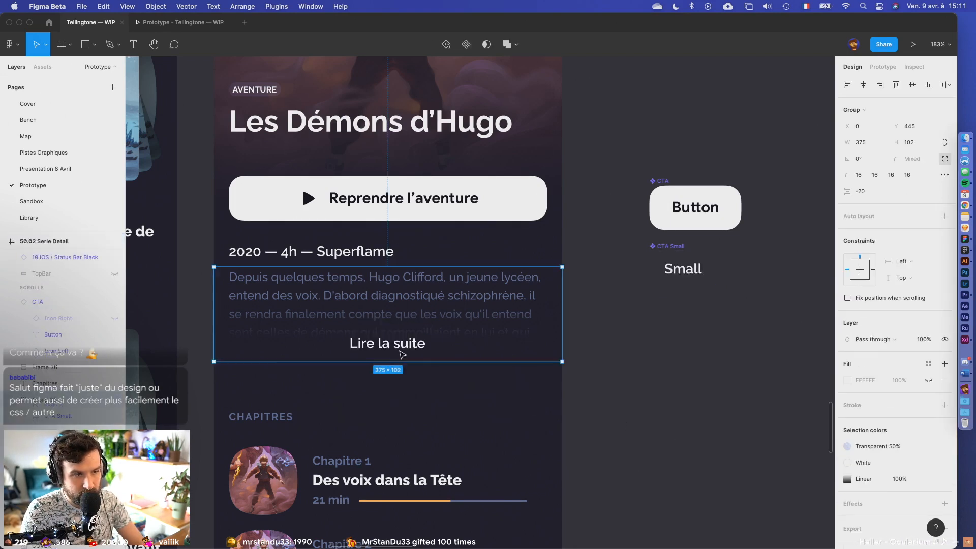
- Show the hidden fill on the "Lire la suite" button and apply the Bar Translucent color style to it
{"action": "left_click", "coordinate": [401, 354]}
{"action": "left_click", "coordinate": [928, 405]}
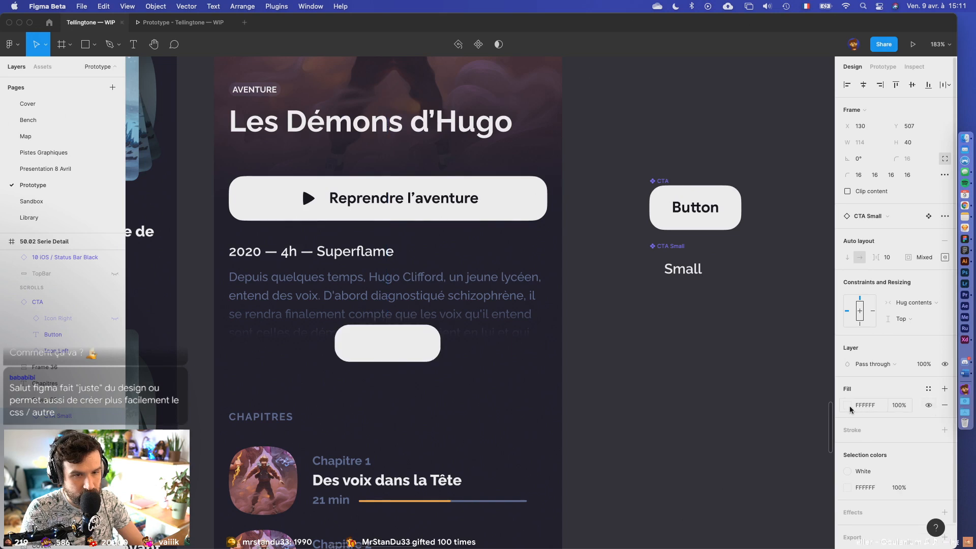
{"action": "left_click", "coordinate": [928, 389]}
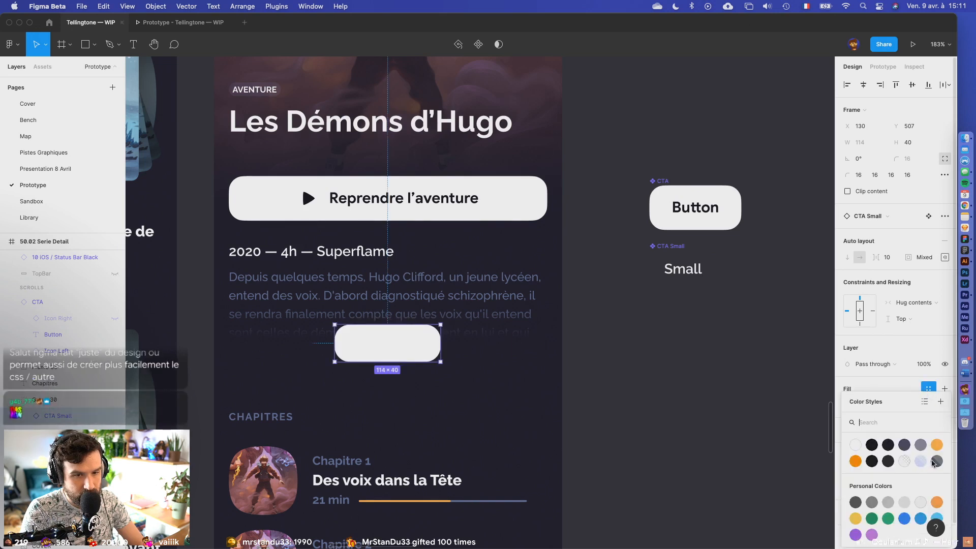
{"action": "left_click", "coordinate": [933, 463]}
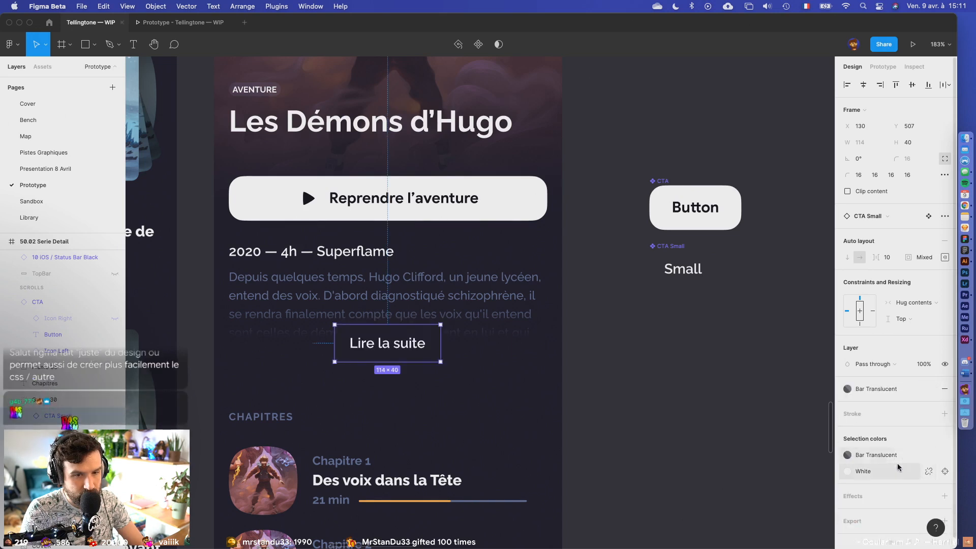
- Apply the Bar Blur effect style to the "Lire la suite" button
{"action": "scroll", "coordinate": [898, 466], "scroll_direction": "down", "scroll_amount": 1}
{"action": "left_click", "coordinate": [928, 485]}
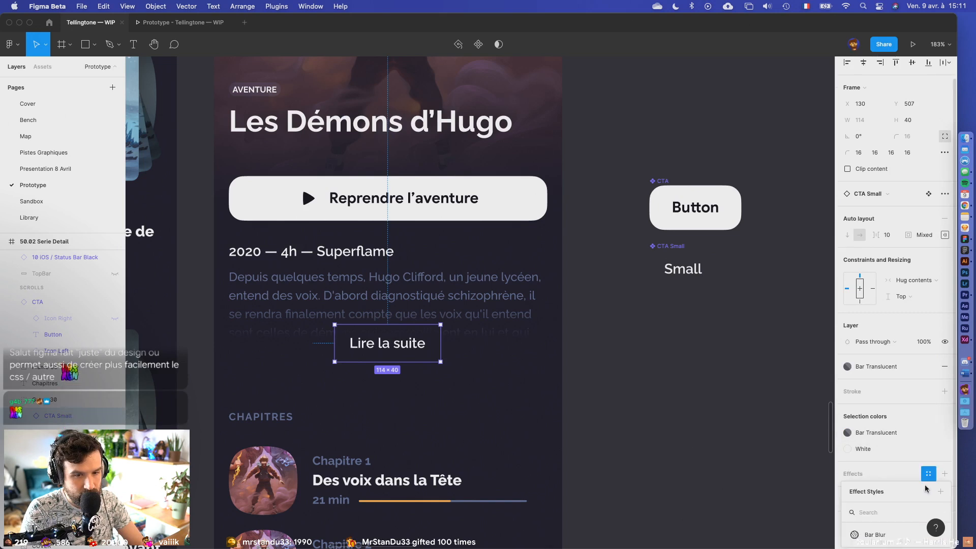
{"action": "left_click", "coordinate": [874, 534]}
{"action": "left_click", "coordinate": [604, 427]}
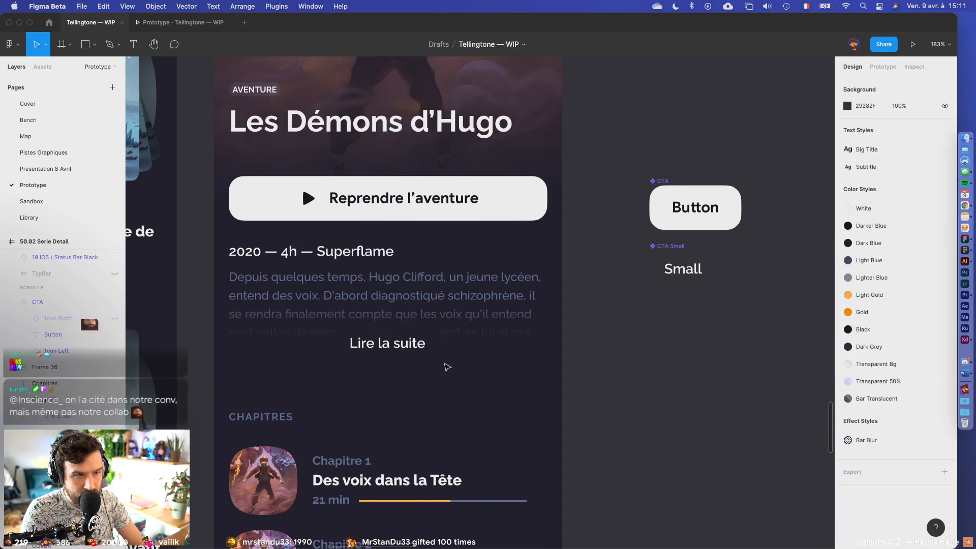
- Switch the fill of the "Lire la suite" button to the Transparent 50% color style
{"action": "double_click", "coordinate": [435, 344]}
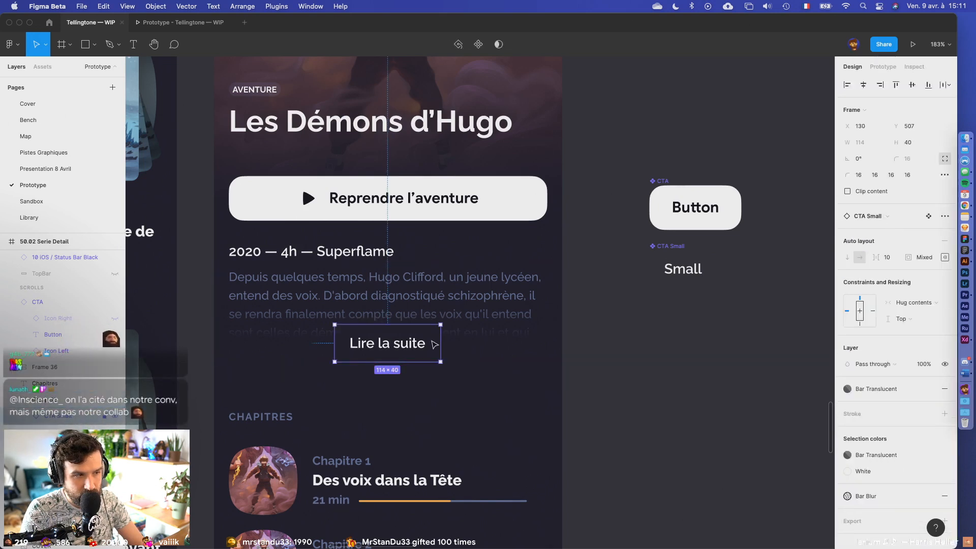
{"action": "left_click", "coordinate": [890, 392]}
{"action": "left_click", "coordinate": [918, 465]}
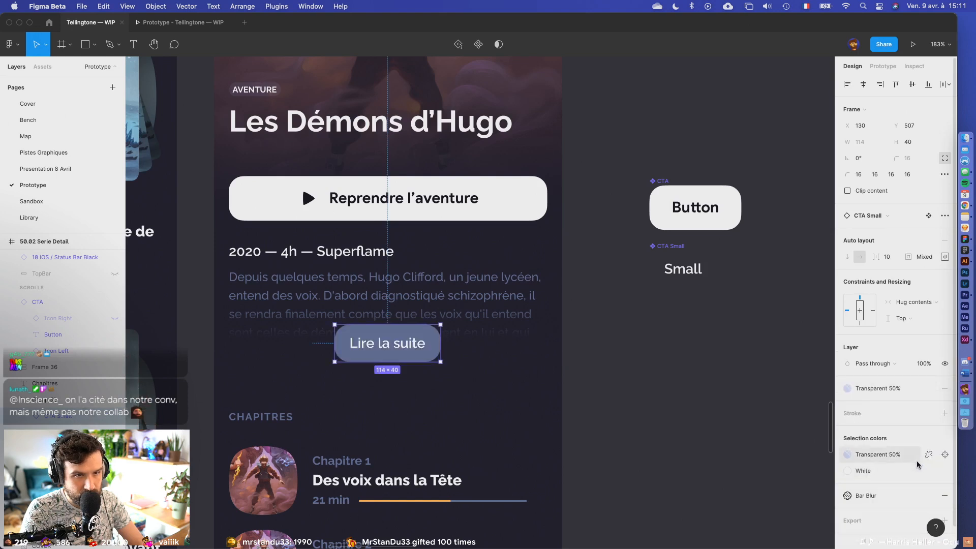
- Set the corner radius of the CTA Small main component to 8 on all four corners
{"action": "left_click", "coordinate": [660, 246]}
{"action": "left_click", "coordinate": [862, 177]}
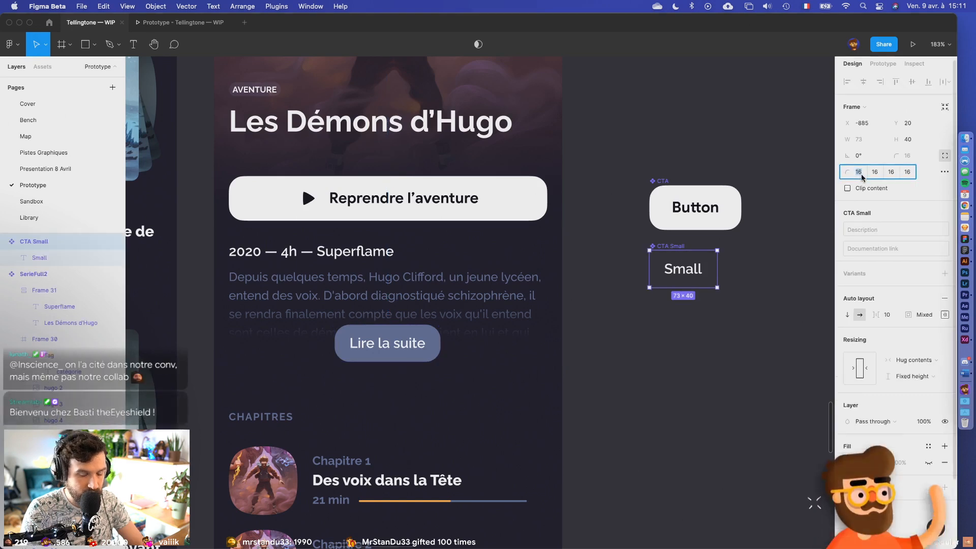
{"action": "type", "text": "8"}
{"action": "key", "text": "Tab"}
{"action": "type", "text": "8"}
{"action": "key", "text": "Tab"}
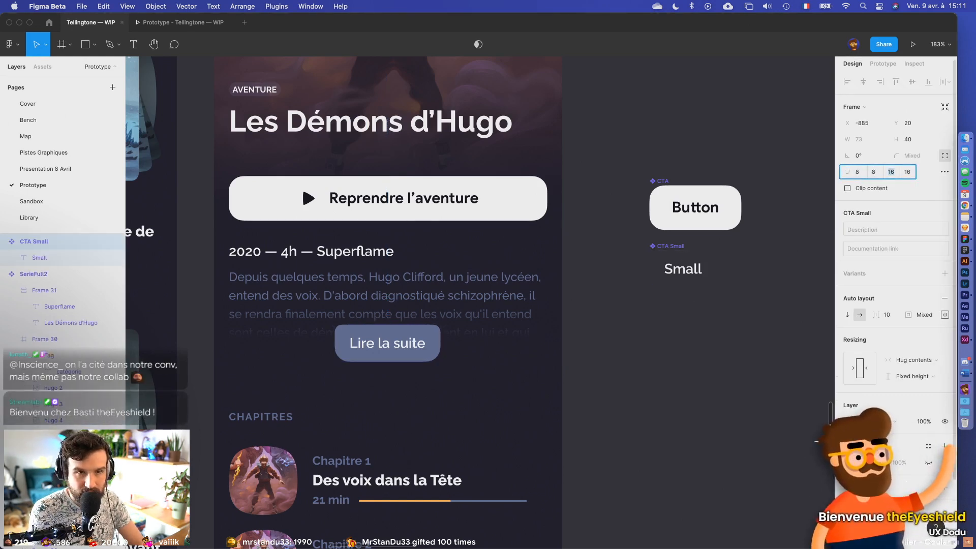
{"action": "type", "text": "8"}
{"action": "key", "text": "Tab"}
{"action": "type", "text": "8"}
{"action": "key", "text": "Return"}
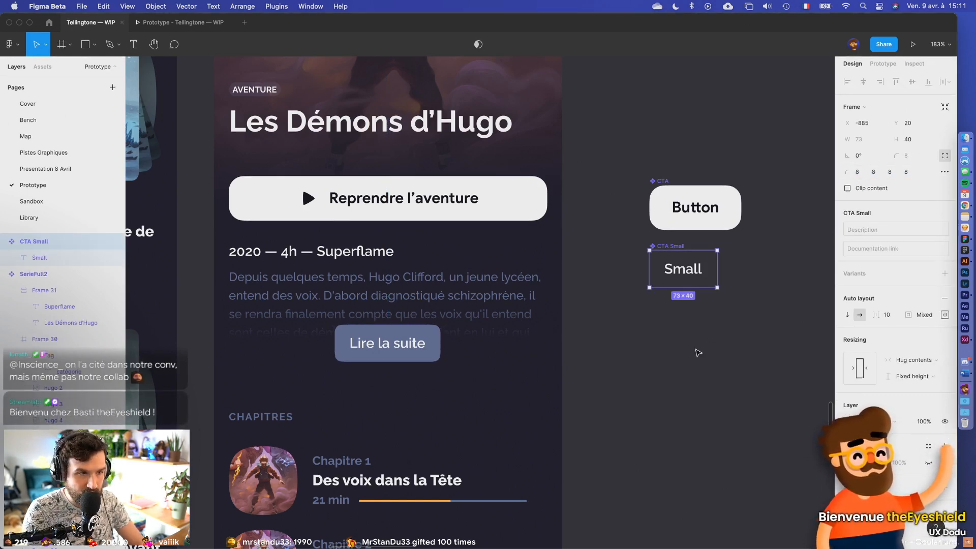
- Change the fill of the "Lire la suite" button to the Transparent Bg color style
{"action": "left_click", "coordinate": [377, 337]}
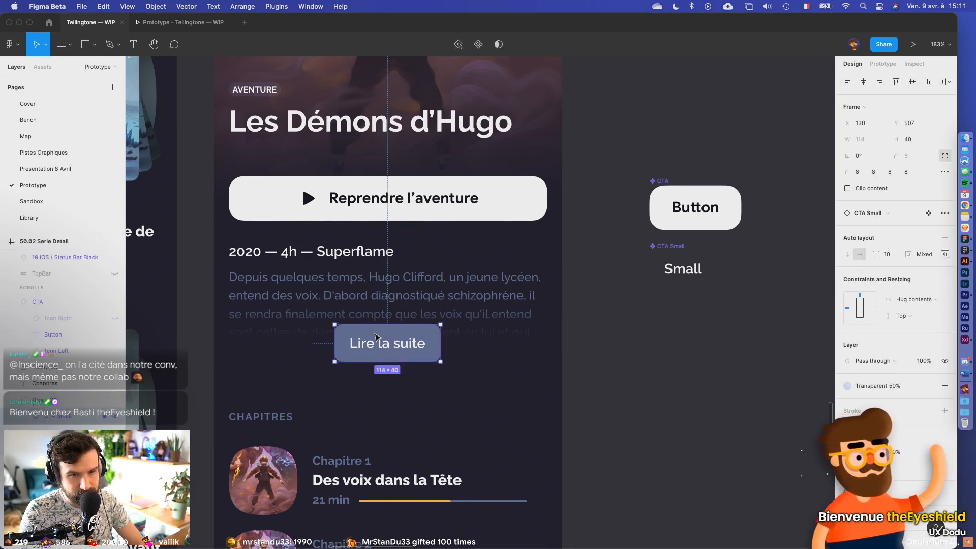
{"action": "left_click", "coordinate": [871, 386]}
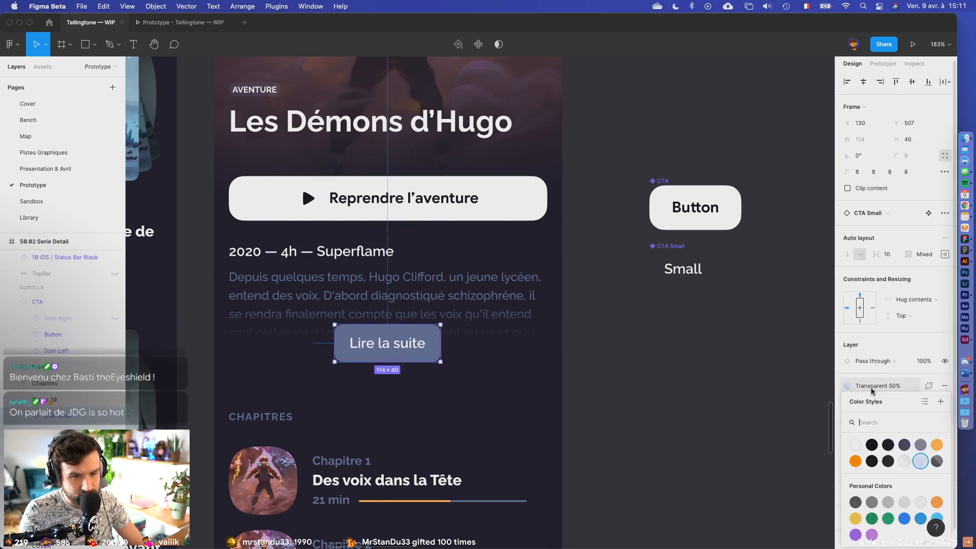
{"action": "left_click", "coordinate": [904, 460]}
{"action": "left_click", "coordinate": [663, 435]}
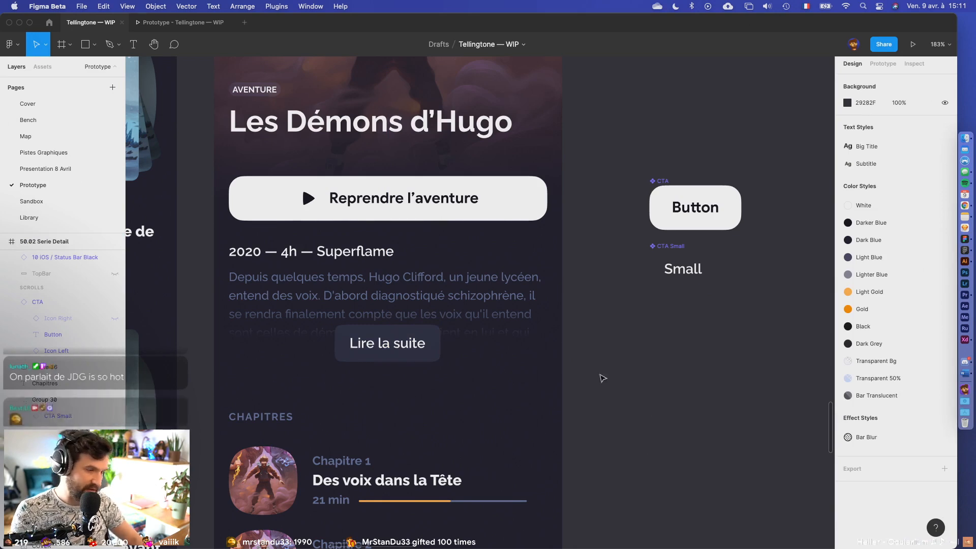
{"action": "scroll", "coordinate": [366, 220], "scroll_direction": "down", "scroll_amount": 2}
{"action": "left_click", "coordinate": [394, 323]}
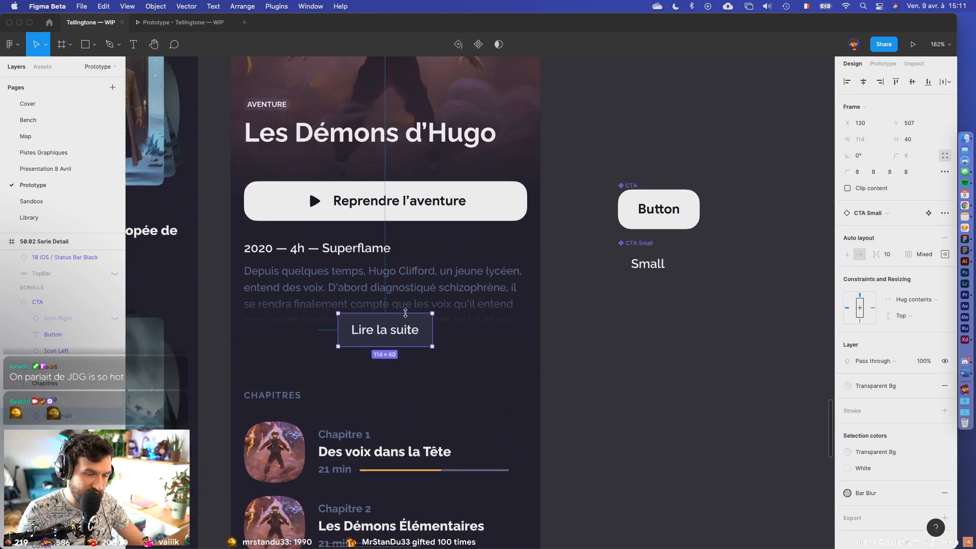
{"action": "scroll", "coordinate": [619, 359], "scroll_direction": "left", "scroll_amount": 3}
{"action": "left_click", "coordinate": [619, 360]}
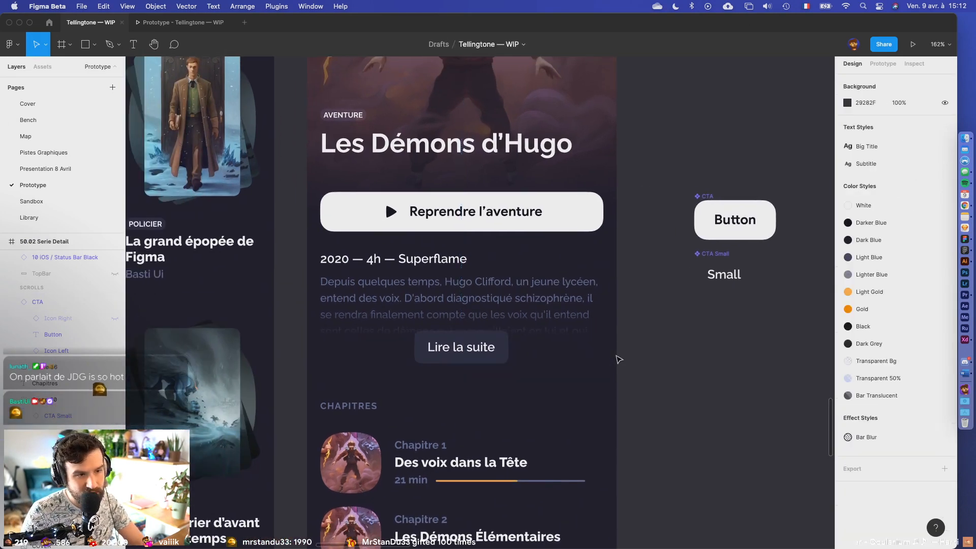
- Remove the background fill from the "Lire la suite" button on the series detail screen
{"action": "left_click", "coordinate": [462, 349]}
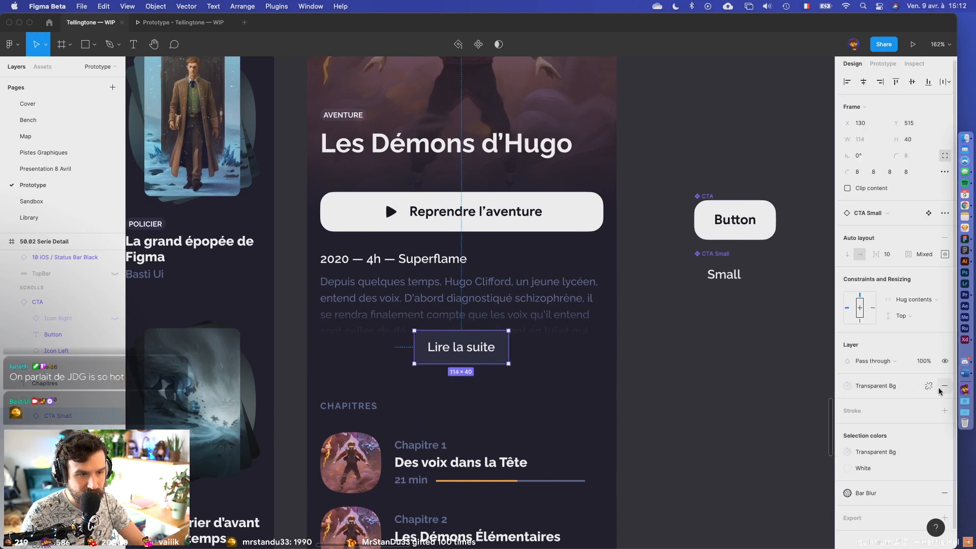
{"action": "left_click", "coordinate": [944, 386]}
{"action": "left_click", "coordinate": [728, 448]}
{"action": "left_click", "coordinate": [489, 361]}
{"action": "left_click", "coordinate": [490, 360]}
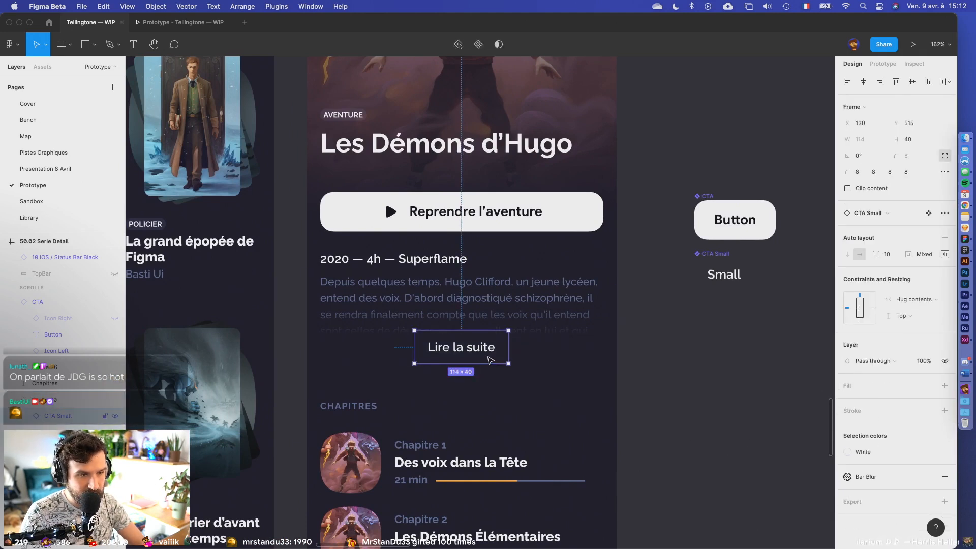
{"action": "left_click", "coordinate": [649, 364]}
- Move the list of chapters up to Y 629, closer to the CHAPITRES heading on the series detail screen
{"action": "scroll", "coordinate": [597, 314], "scroll_direction": "down", "scroll_amount": 5}
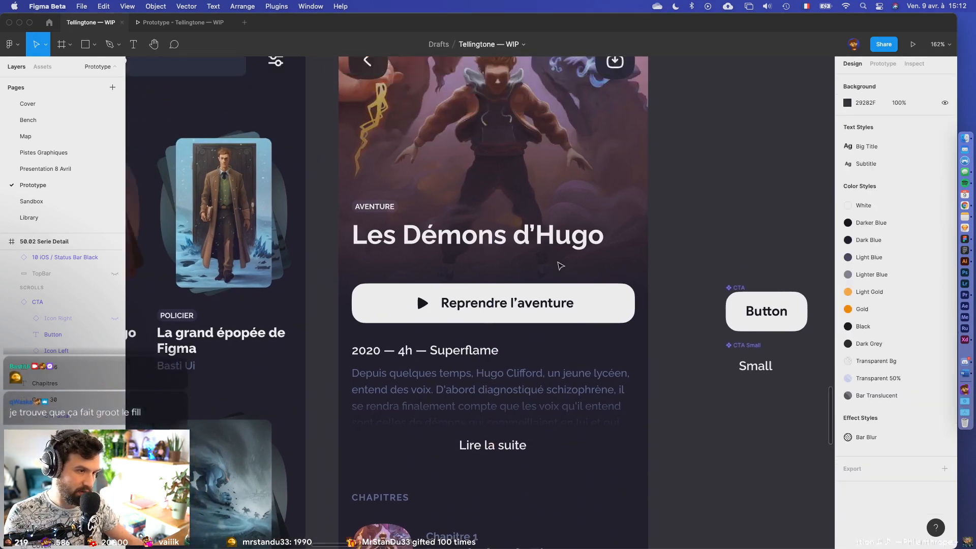
{"action": "scroll", "coordinate": [539, 258], "scroll_direction": "down", "scroll_amount": 3}
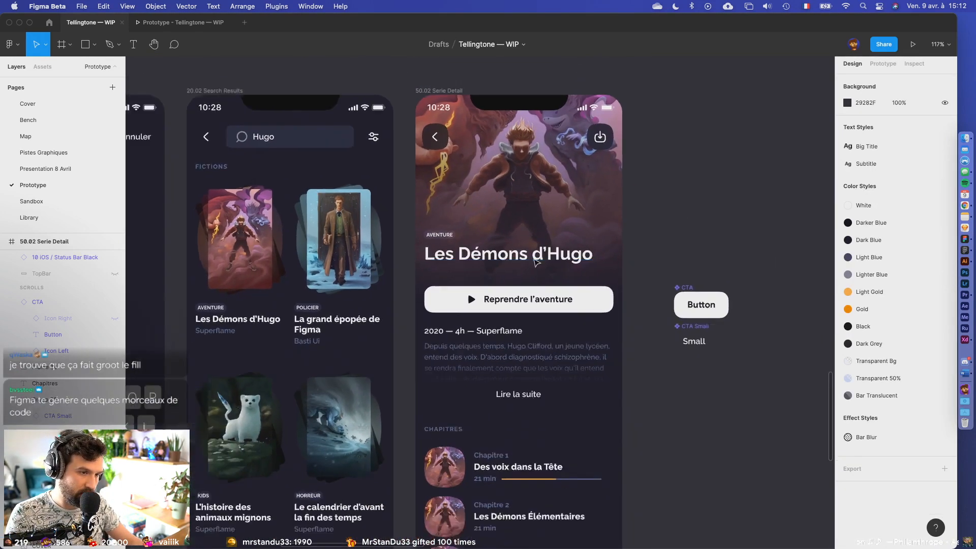
{"action": "left_click", "coordinate": [445, 124]}
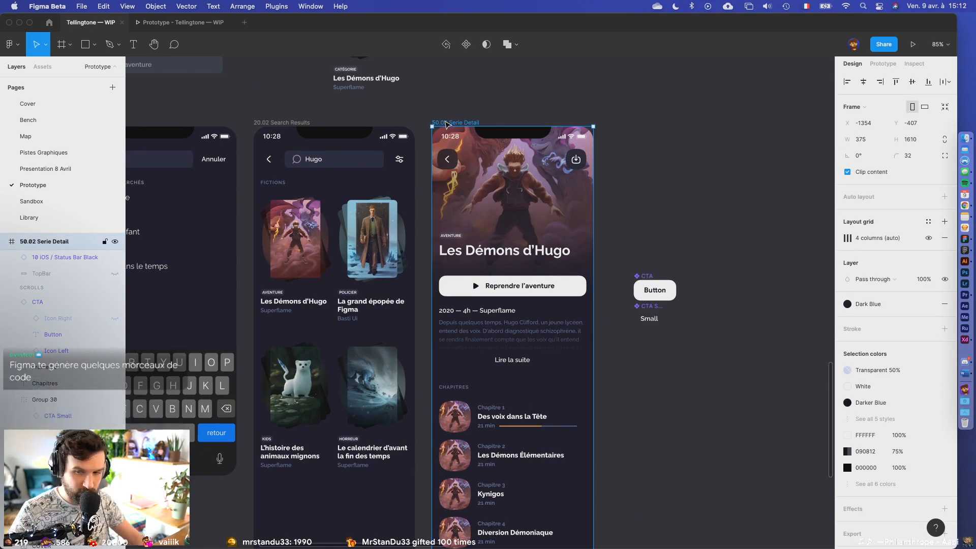
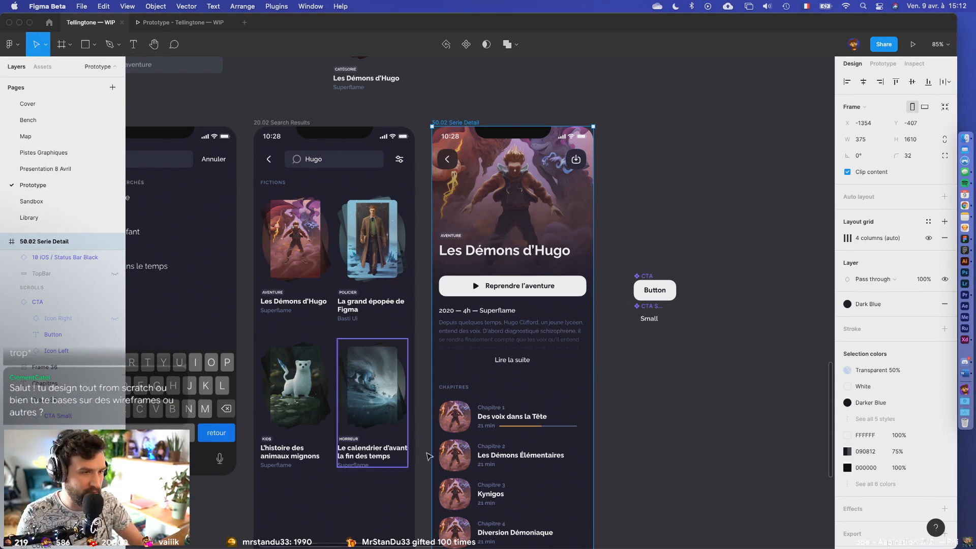
{"action": "left_click", "coordinate": [641, 400]}
{"action": "scroll", "coordinate": [642, 400], "scroll_direction": "down", "scroll_amount": 5}
{"action": "scroll", "coordinate": [641, 400], "scroll_direction": "up", "scroll_amount": 5}
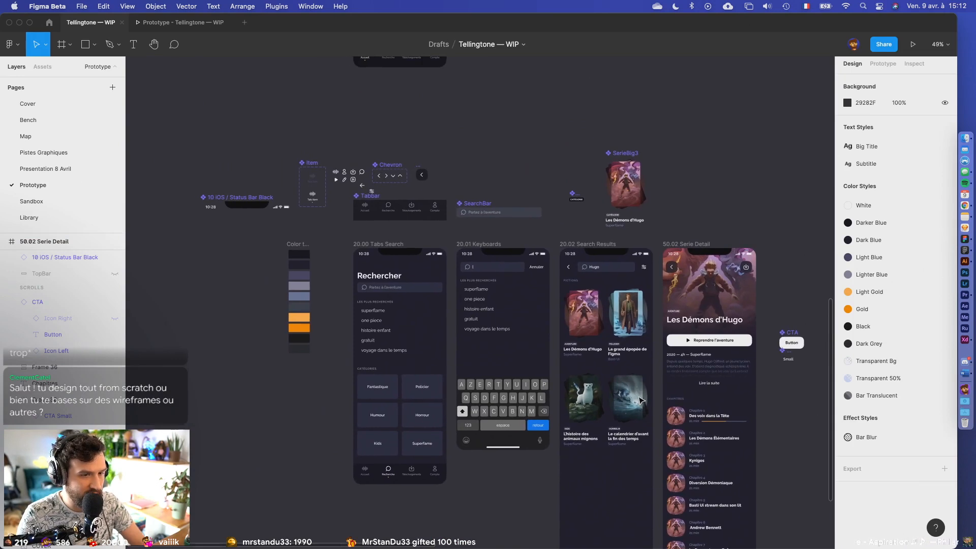
{"action": "left_click", "coordinate": [559, 335]}
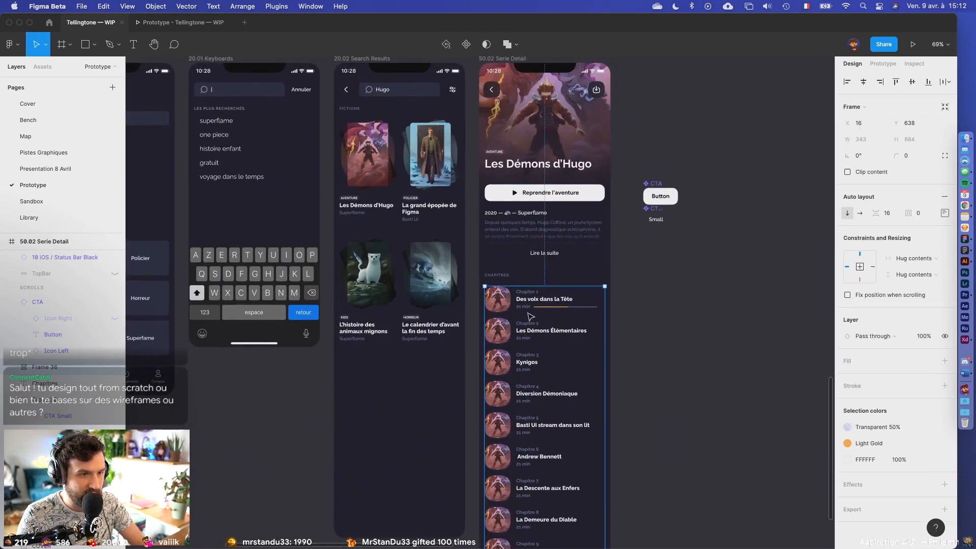
{"action": "key", "text": "alt"}
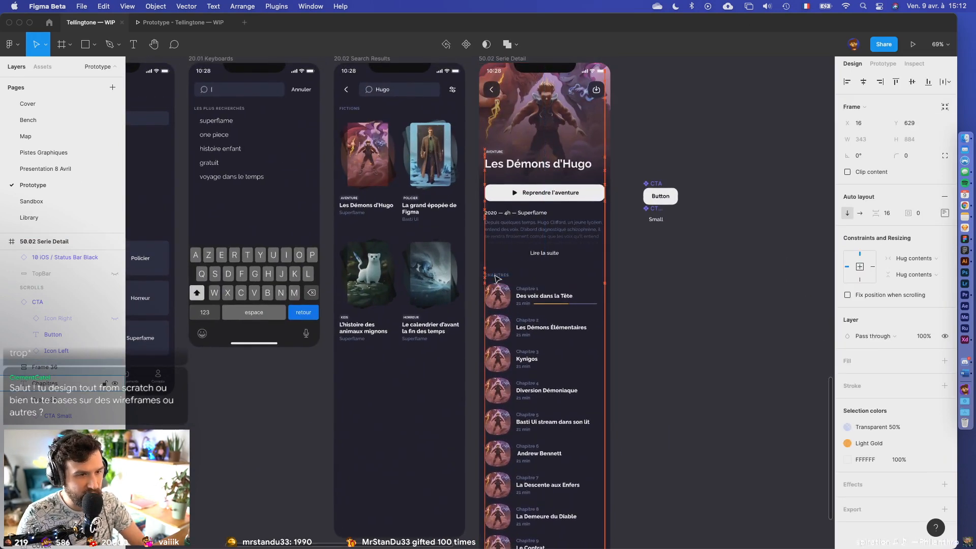
{"action": "left_click", "coordinate": [649, 296]}
{"action": "scroll", "coordinate": [649, 296], "scroll_direction": "up", "scroll_amount": 1}
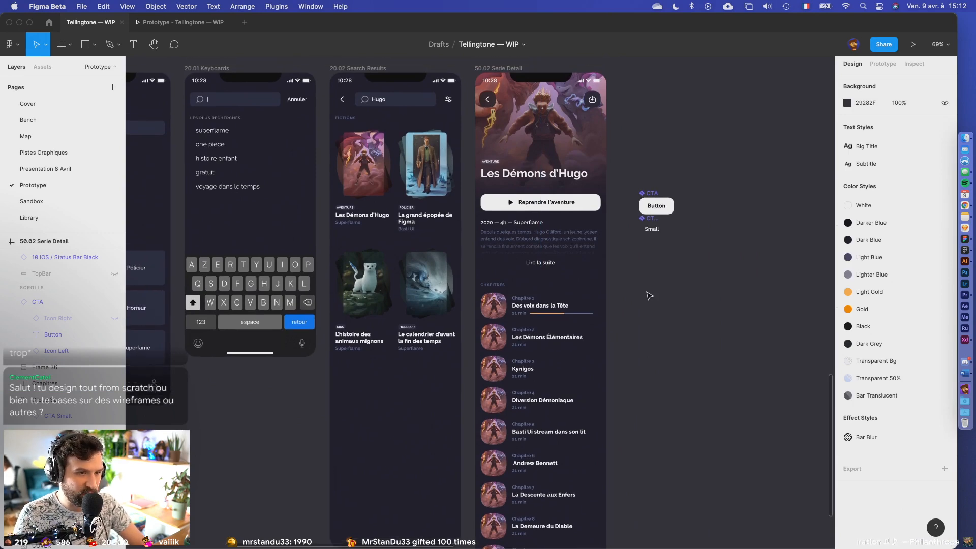
- Draw a separator rectangle 343 px wide and about 3 px high between "Lire la suite" and CHAPITRES, starting at X 16
{"action": "scroll", "coordinate": [648, 295], "scroll_direction": "up", "scroll_amount": 10}
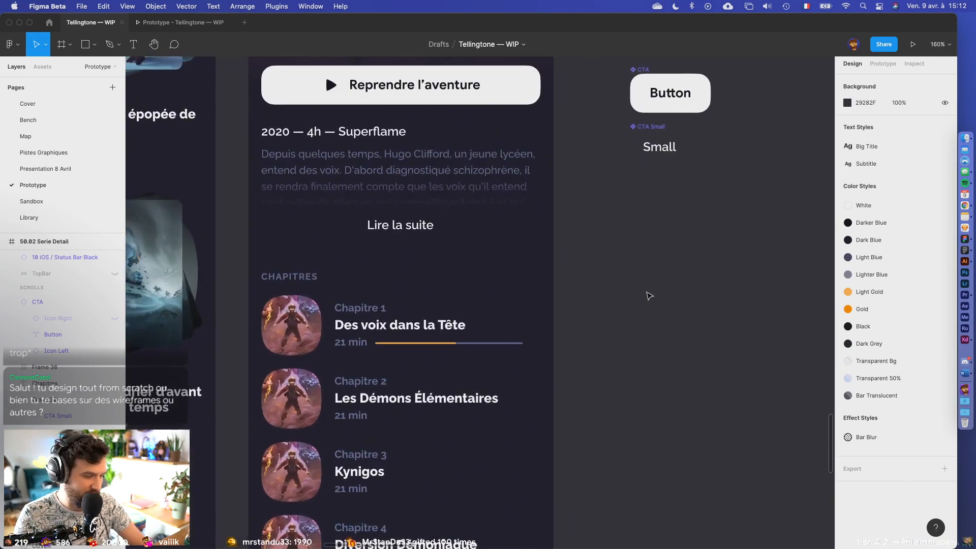
{"action": "scroll", "coordinate": [649, 295], "scroll_direction": "down", "scroll_amount": 5}
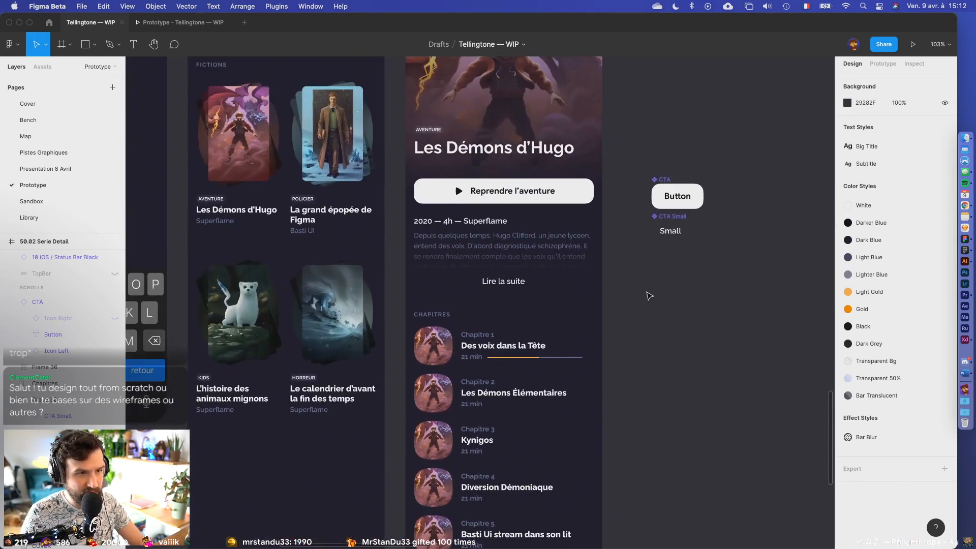
{"action": "scroll", "coordinate": [586, 287], "scroll_direction": "down", "scroll_amount": 1}
{"action": "scroll", "coordinate": [579, 350], "scroll_direction": "up", "scroll_amount": 8}
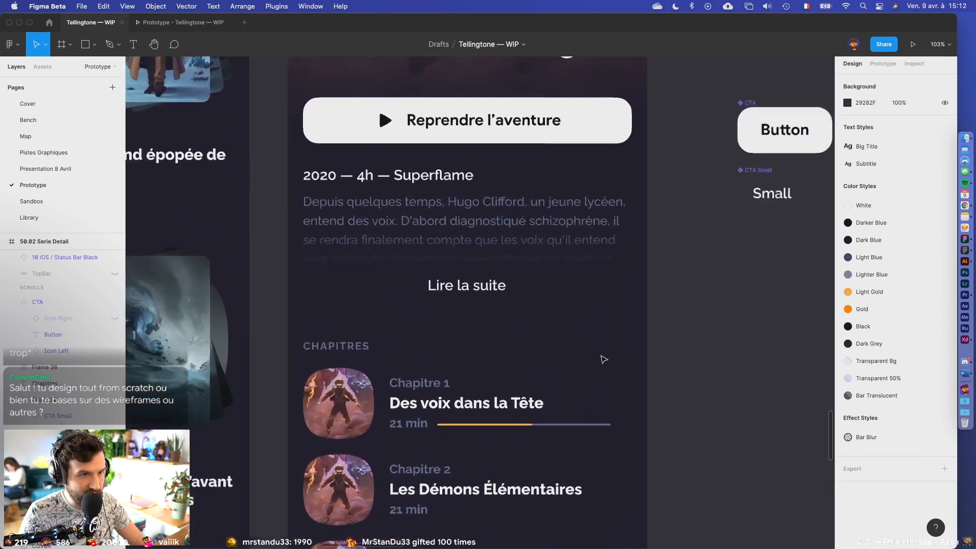
{"action": "key", "text": "r"}
{"action": "left_click_drag", "start_coordinate": [273, 311], "coordinate": [635, 315]}
{"action": "scroll", "coordinate": [317, 312], "scroll_direction": "up", "scroll_amount": 10}
{"action": "scroll", "coordinate": [269, 315], "scroll_direction": "left", "scroll_amount": 5}
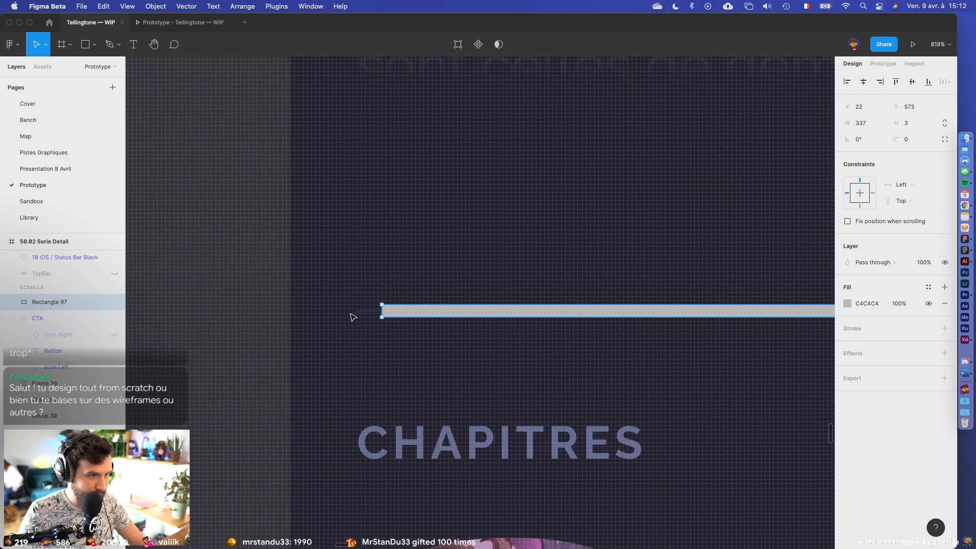
{"action": "left_click_drag", "start_coordinate": [378, 309], "coordinate": [354, 310]}
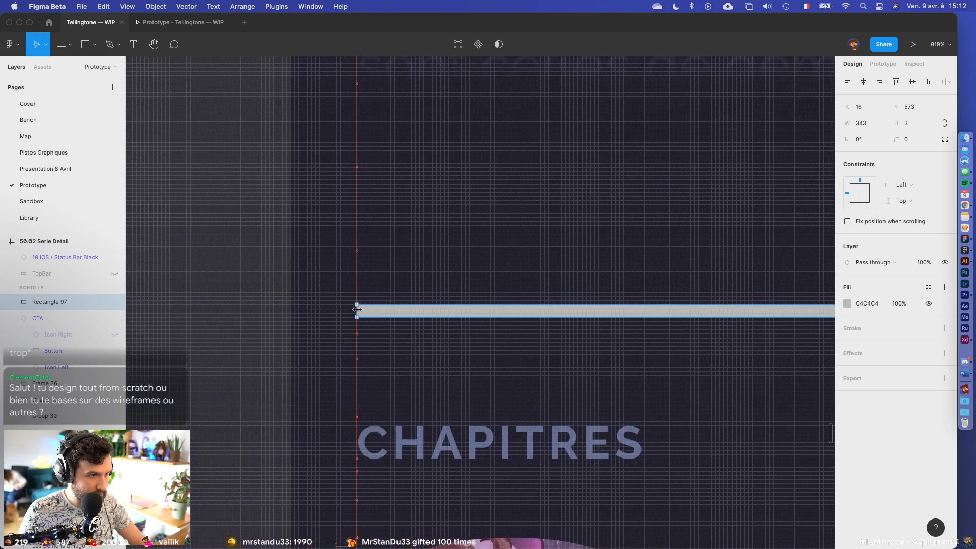
- Reduce the separator's height to 2 px and move it up to Y 571
{"action": "scroll", "coordinate": [584, 333], "scroll_direction": "down", "scroll_amount": 8}
{"action": "scroll", "coordinate": [590, 335], "scroll_direction": "up", "scroll_amount": 10}
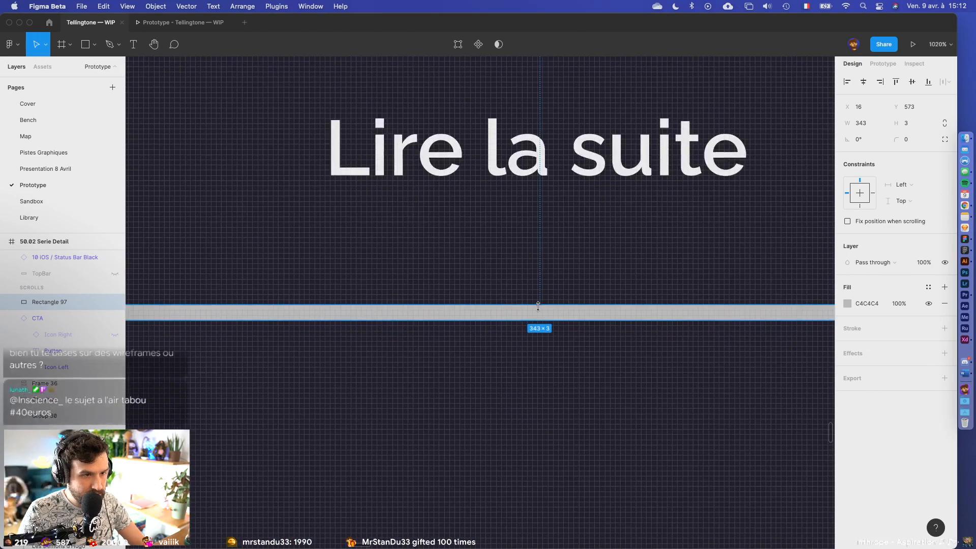
{"action": "left_click_drag", "start_coordinate": [537, 306], "coordinate": [537, 311]}
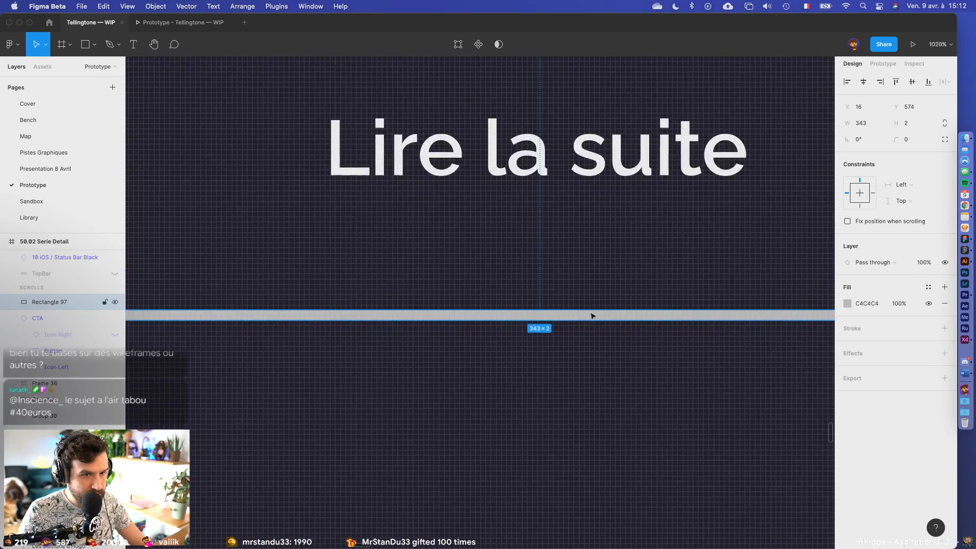
{"action": "scroll", "coordinate": [677, 333], "scroll_direction": "down", "scroll_amount": 6}
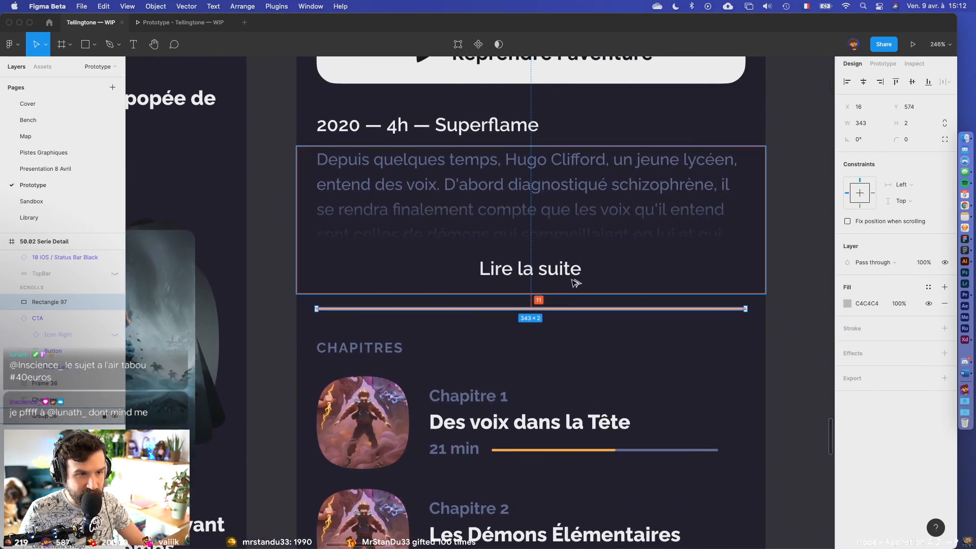
{"action": "key", "text": "Up"}
{"action": "key", "text": "Up"}
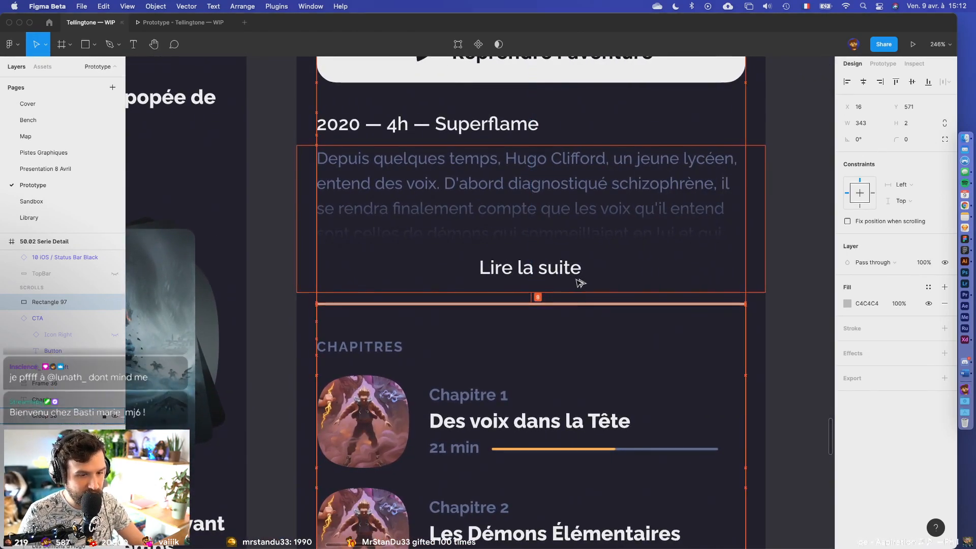
{"action": "key", "text": "Up"}
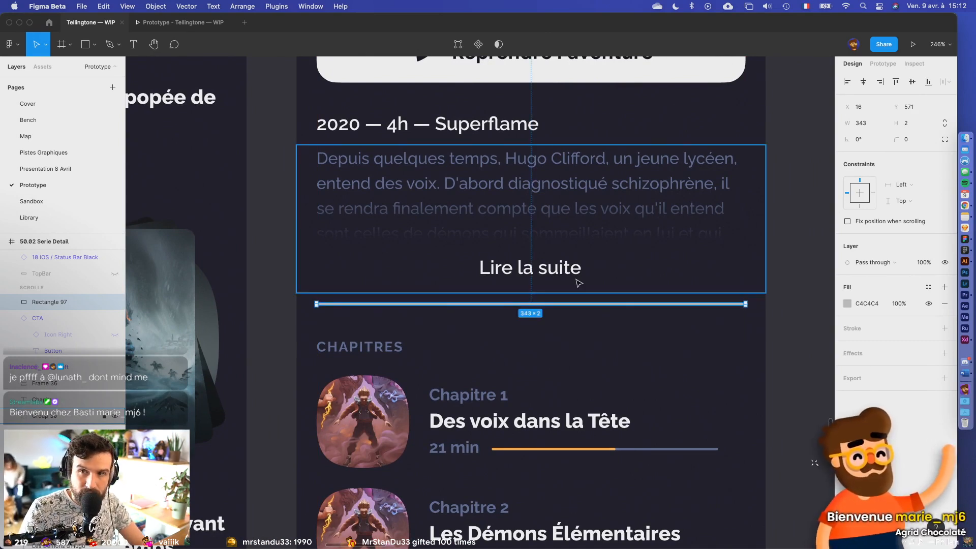
- Change the separator's fill to a linear gradient of white fading from 100% to 0% opacity
{"action": "left_click", "coordinate": [848, 303]}
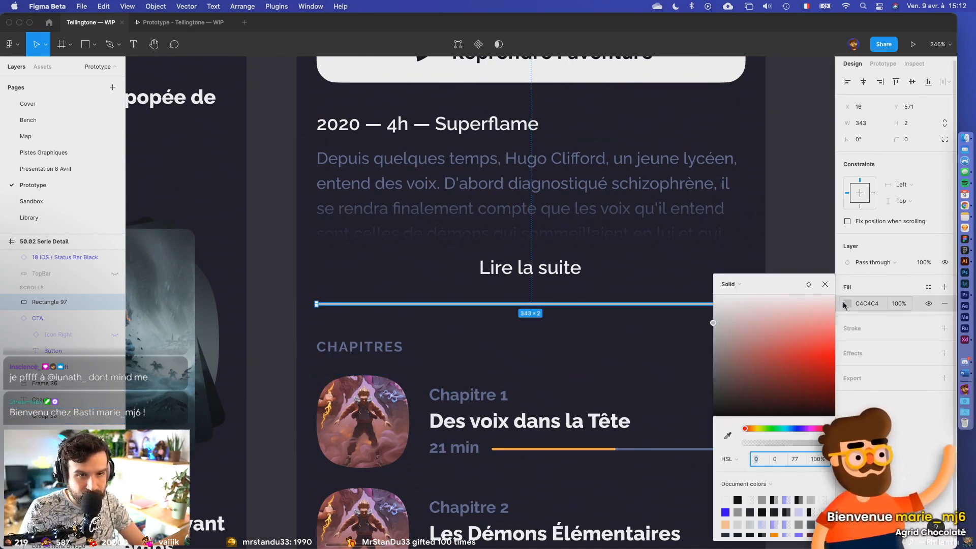
{"action": "left_click", "coordinate": [728, 282]}
{"action": "left_click", "coordinate": [734, 293]}
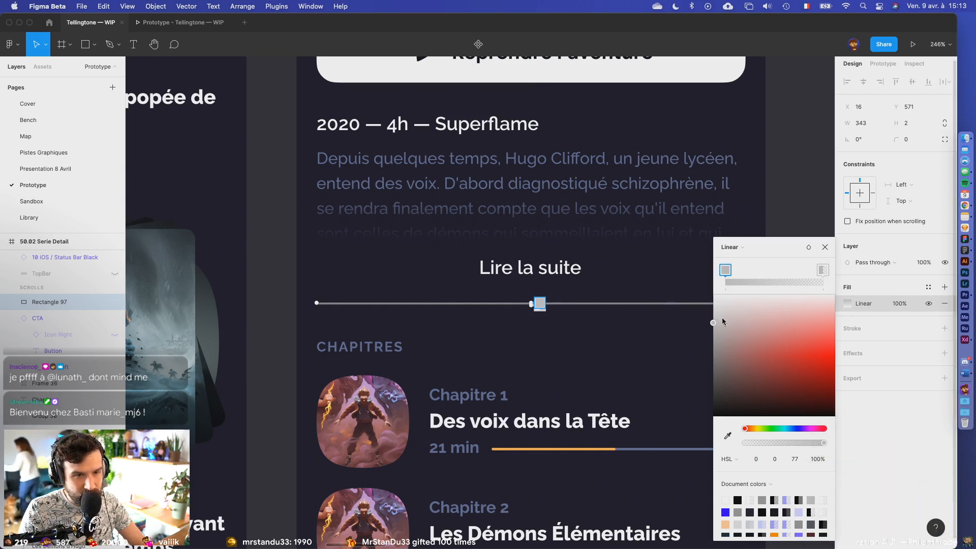
{"action": "left_click_drag", "start_coordinate": [721, 317], "coordinate": [713, 295]}
{"action": "left_click", "coordinate": [823, 270]}
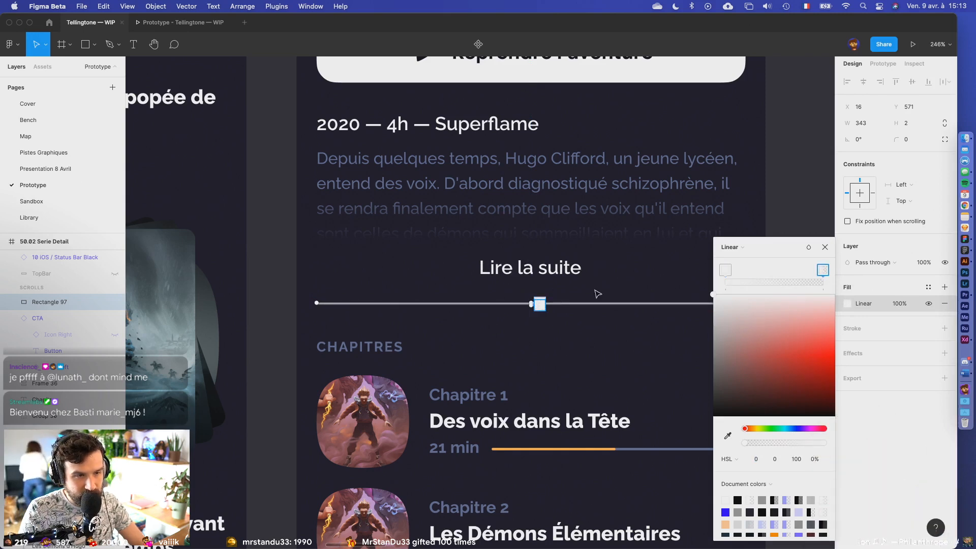
- Turn the separator's gradient horizontal so it fades from the line's centre to its right end
{"action": "scroll", "coordinate": [544, 320], "scroll_direction": "up", "scroll_amount": 5}
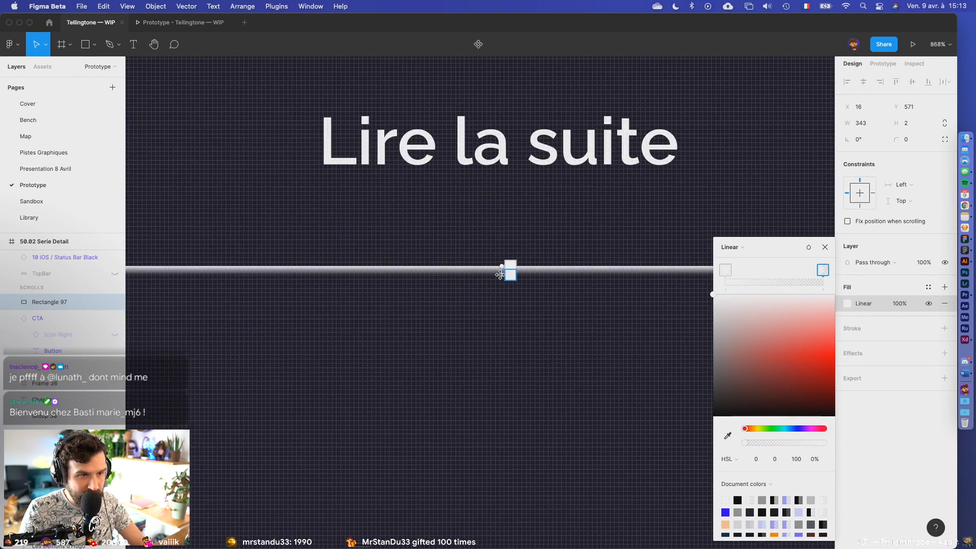
{"action": "left_click_drag", "start_coordinate": [500, 274], "coordinate": [616, 273]}
{"action": "scroll", "coordinate": [616, 274], "scroll_direction": "down", "scroll_amount": 5}
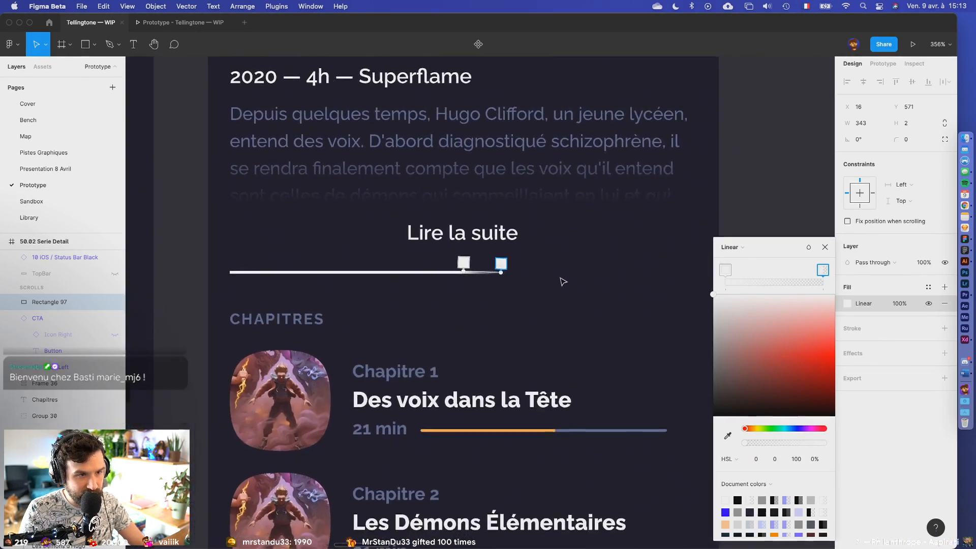
{"action": "scroll", "coordinate": [562, 282], "scroll_direction": "right", "scroll_amount": 3}
{"action": "left_click_drag", "start_coordinate": [416, 270], "coordinate": [605, 271]}
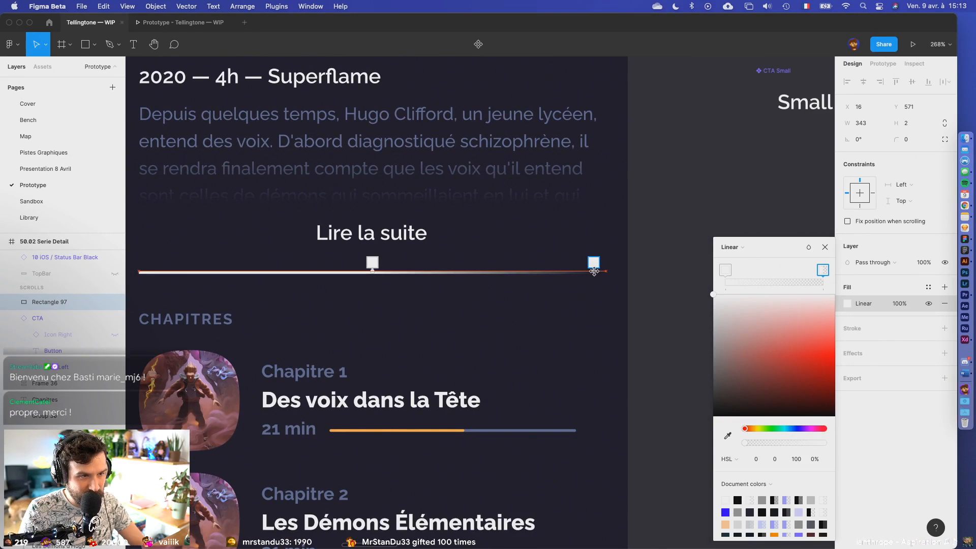
- Make the gradient span the whole separator, with transparent stops at both ends and an opaque white stop in the middle
{"action": "left_click_drag", "start_coordinate": [446, 286], "coordinate": [506, 285]}
{"action": "left_click_drag", "start_coordinate": [725, 271], "coordinate": [633, 270]}
{"action": "left_click_drag", "start_coordinate": [814, 274], "coordinate": [963, 273]}
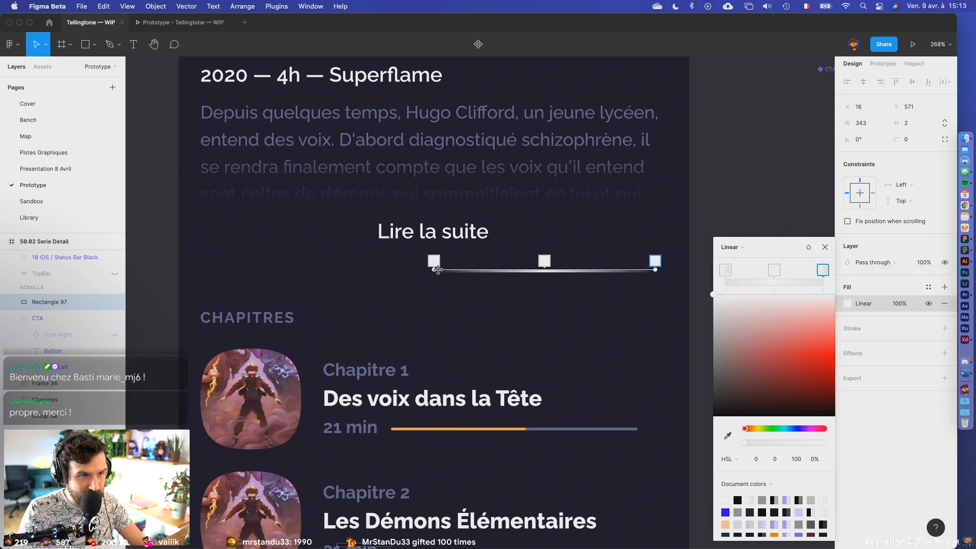
{"action": "left_click_drag", "start_coordinate": [437, 269], "coordinate": [213, 262]}
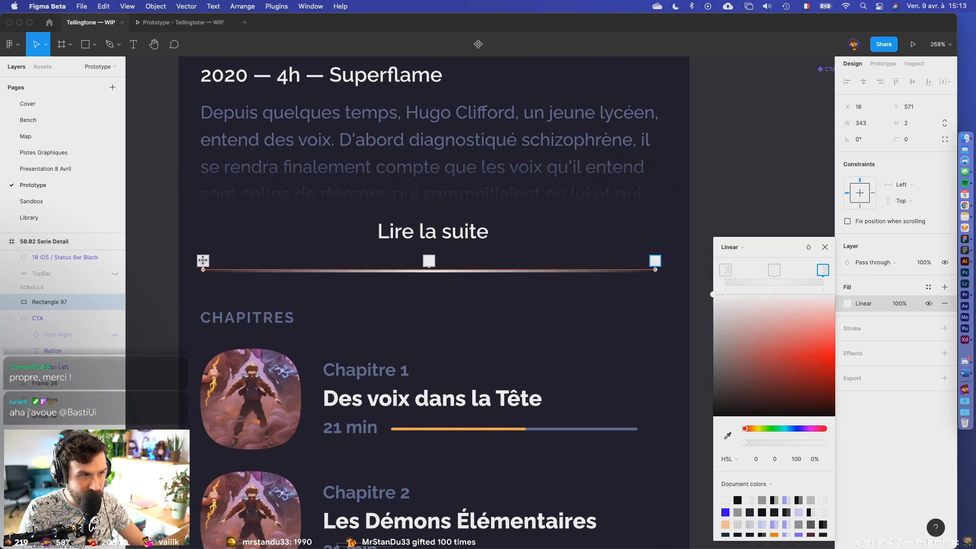
{"action": "key", "text": "Escape"}
{"action": "key", "text": "Escape"}
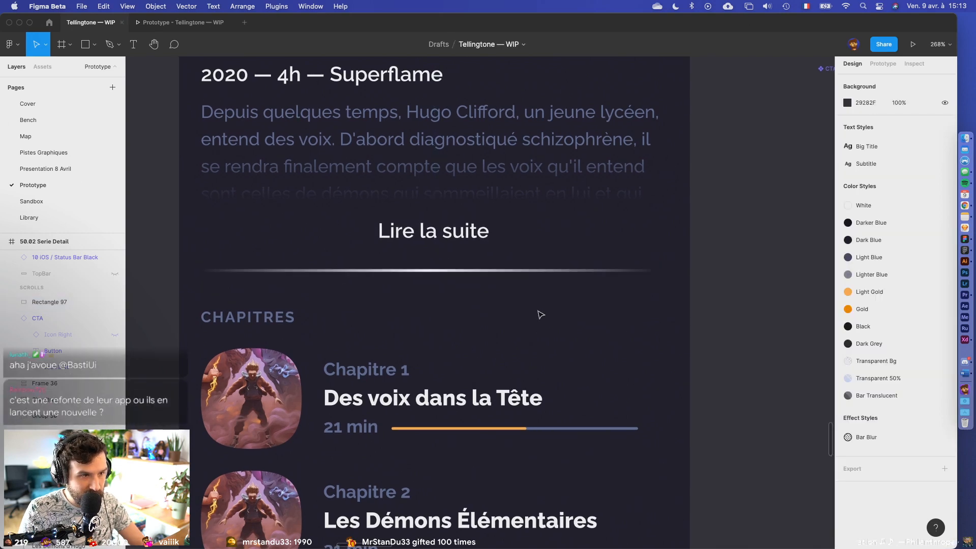
- Reduce the height of the gradient separator to 1 px
{"action": "scroll", "coordinate": [546, 311], "scroll_direction": "down", "scroll_amount": 5}
{"action": "scroll", "coordinate": [420, 285], "scroll_direction": "up", "scroll_amount": 6}
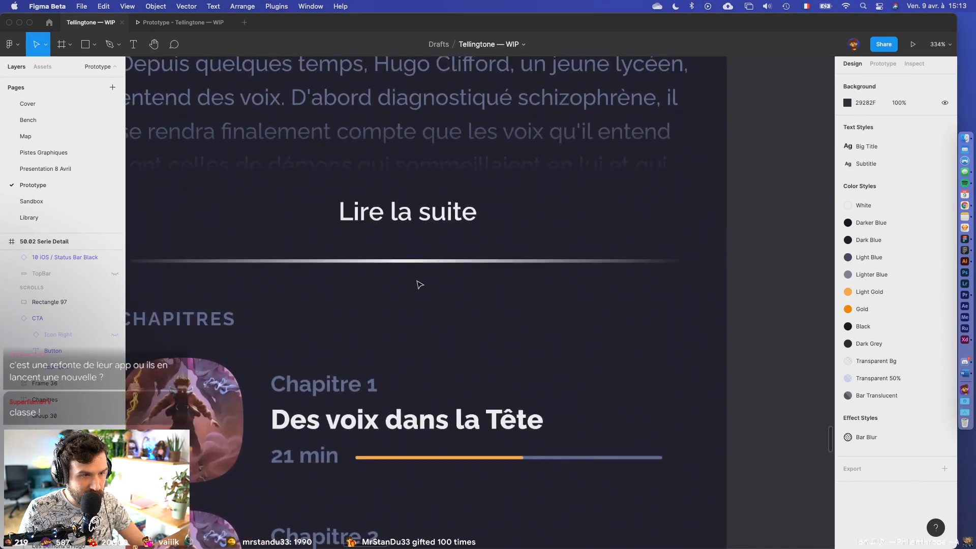
{"action": "left_click", "coordinate": [417, 262]}
{"action": "scroll", "coordinate": [408, 260], "scroll_direction": "up", "scroll_amount": 5}
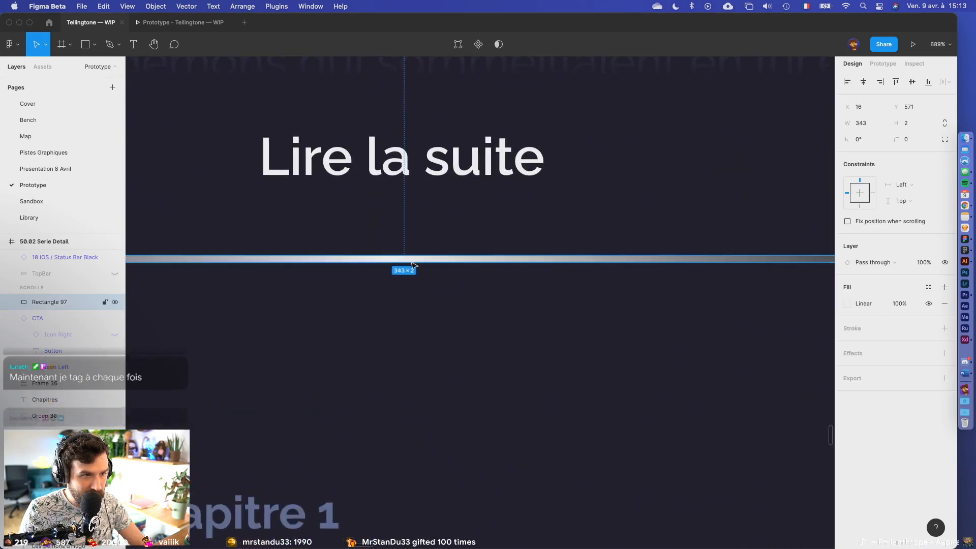
{"action": "scroll", "coordinate": [410, 261], "scroll_direction": "up", "scroll_amount": 4}
{"action": "left_click_drag", "start_coordinate": [409, 263], "coordinate": [410, 258]}
- Set the separator's gradient fill opacity to 25%
{"action": "left_click", "coordinate": [909, 307]}
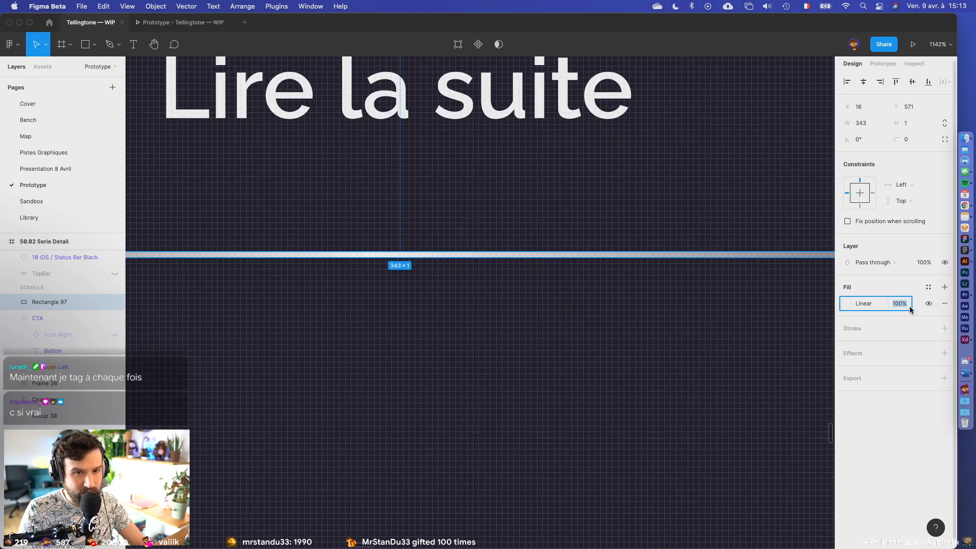
{"action": "key", "text": "Escape"}
{"action": "key", "text": "Escape"}
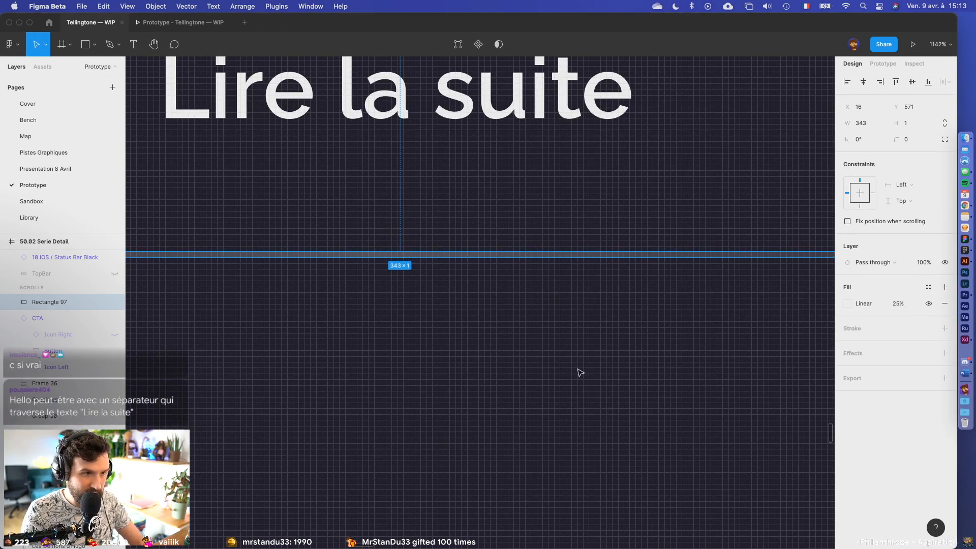
{"action": "scroll", "coordinate": [579, 372], "scroll_direction": "down", "scroll_amount": 10}
{"action": "scroll", "coordinate": [580, 372], "scroll_direction": "down", "scroll_amount": 1}
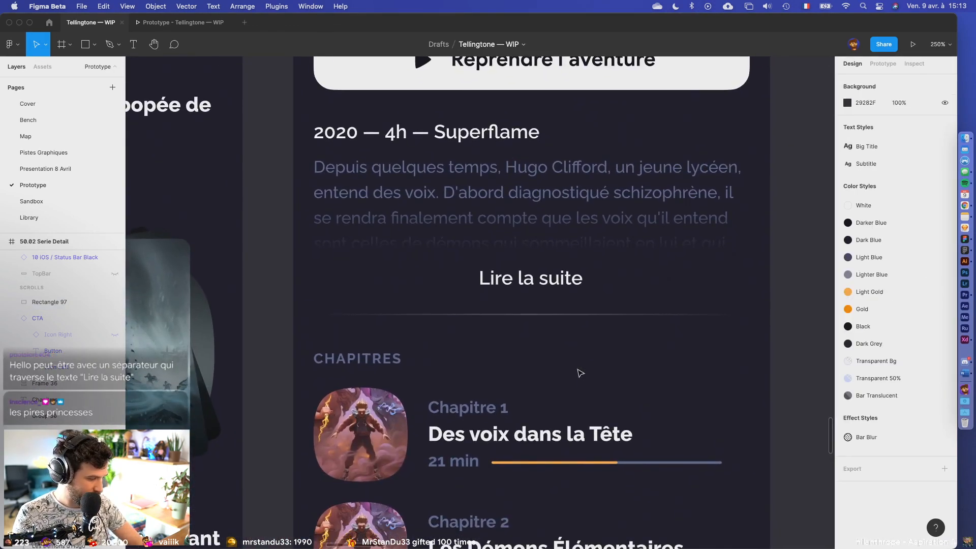
{"action": "scroll", "coordinate": [579, 372], "scroll_direction": "down", "scroll_amount": 1}
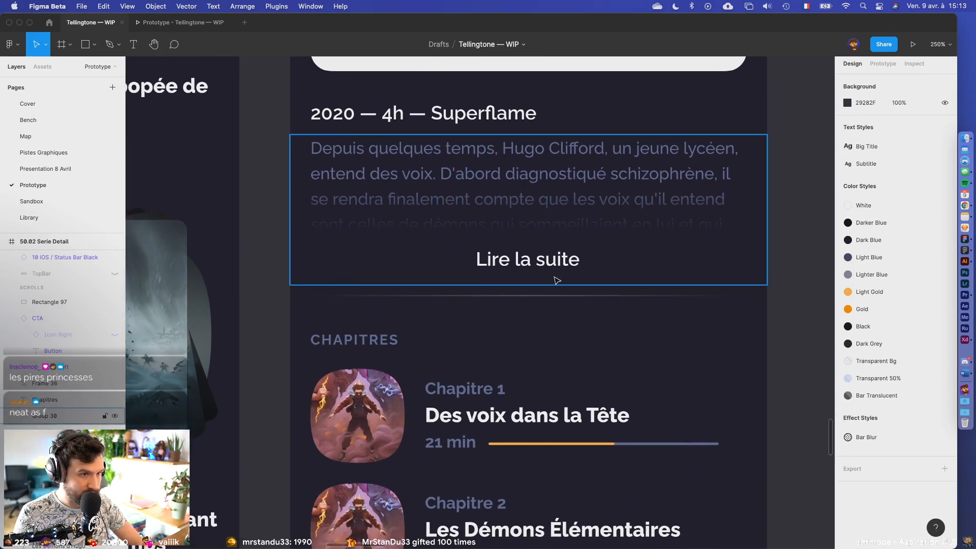
{"action": "double_click", "coordinate": [557, 280]}
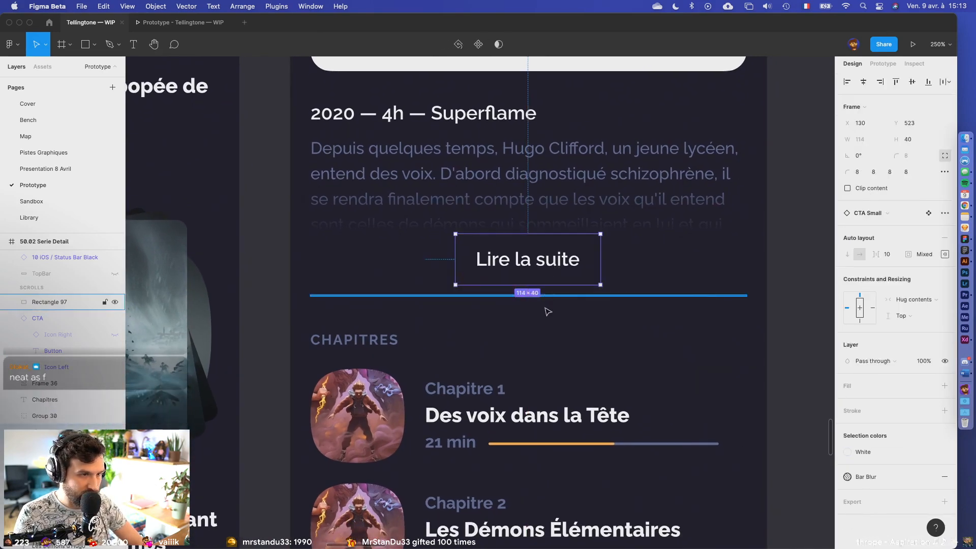
{"action": "key", "text": "Escape"}
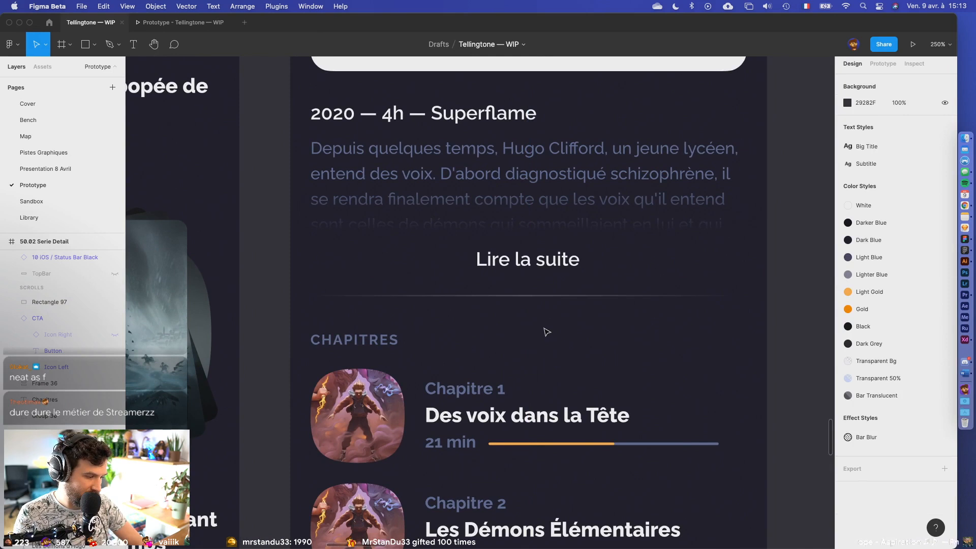
{"action": "scroll", "coordinate": [544, 331], "scroll_direction": "down", "scroll_amount": 1}
{"action": "left_click", "coordinate": [563, 267]}
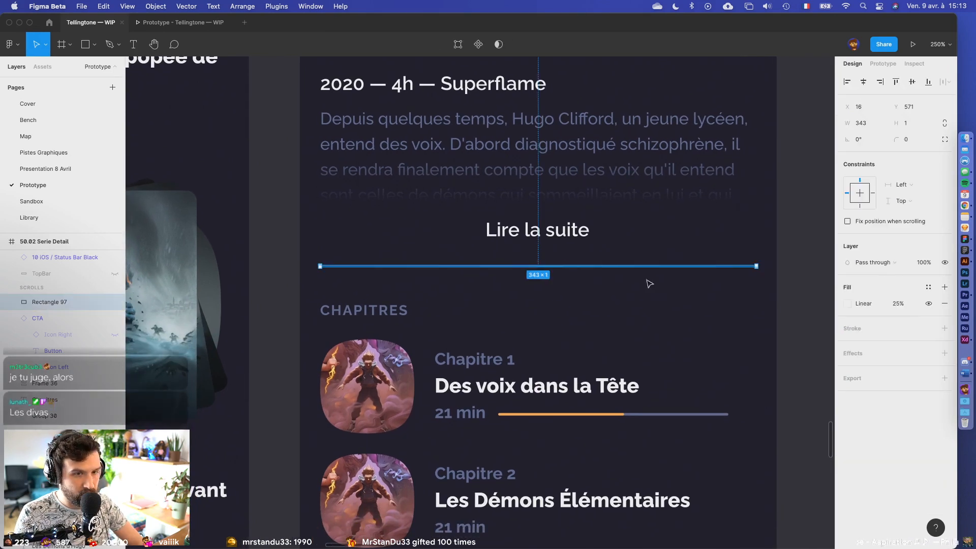
{"action": "left_click", "coordinate": [848, 304]}
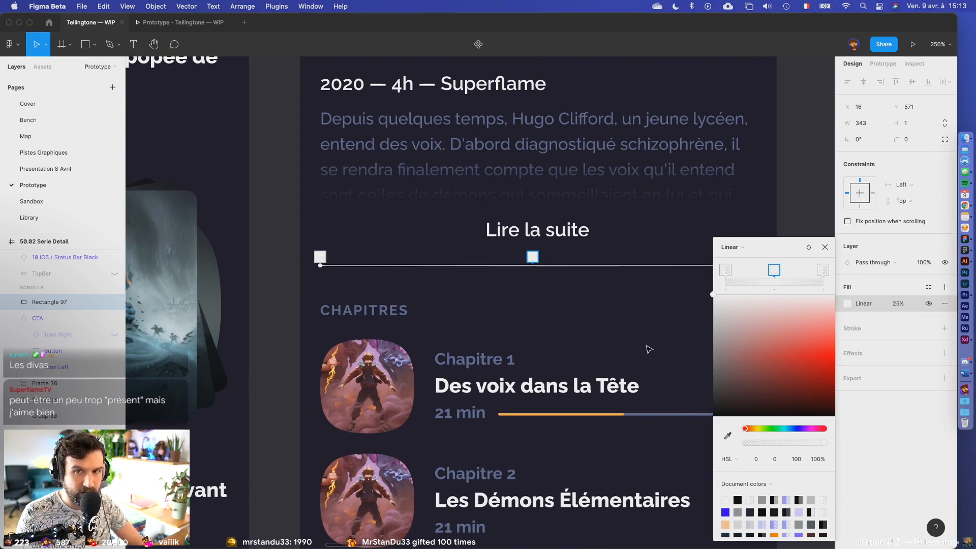
{"action": "key", "text": "Escape"}
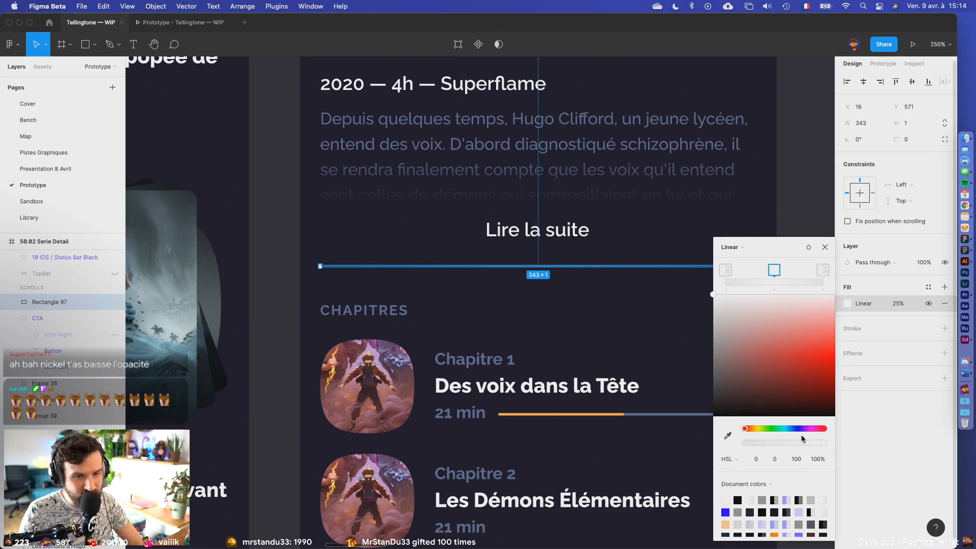
{"action": "left_click", "coordinate": [508, 360]}
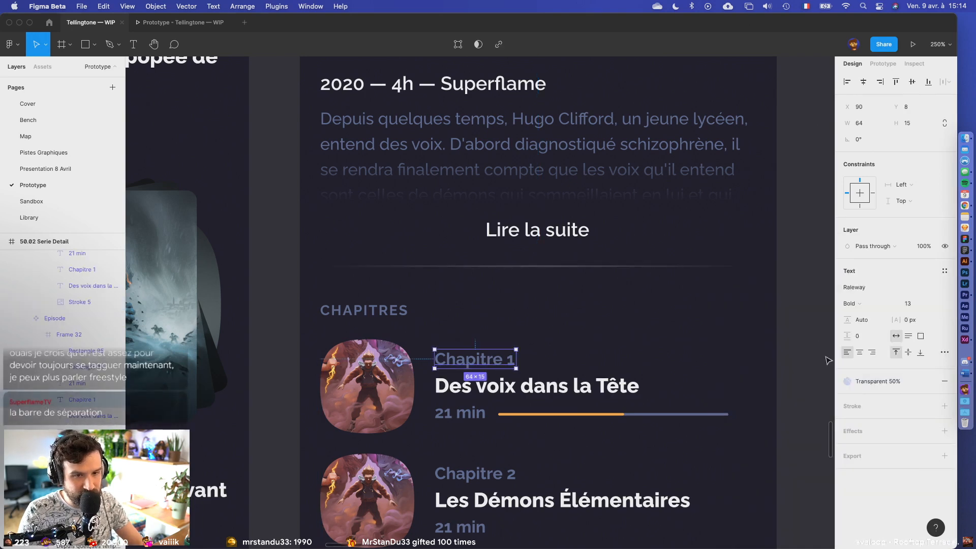
{"action": "left_click", "coordinate": [849, 382]}
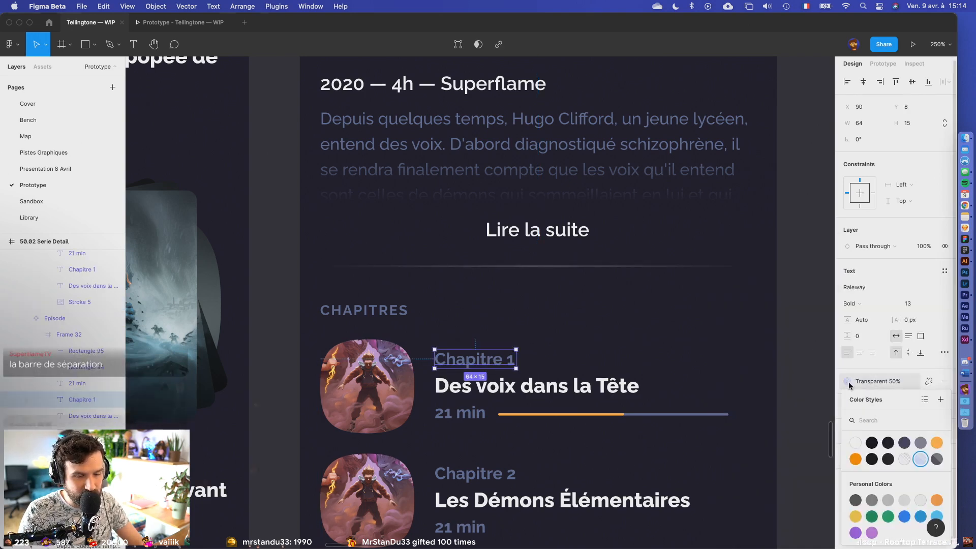
{"action": "left_click", "coordinate": [721, 343]}
- Tint the middle stop of the separator's gradient a very pale violet with HSL 256, 32, 98
{"action": "left_click", "coordinate": [538, 265]}
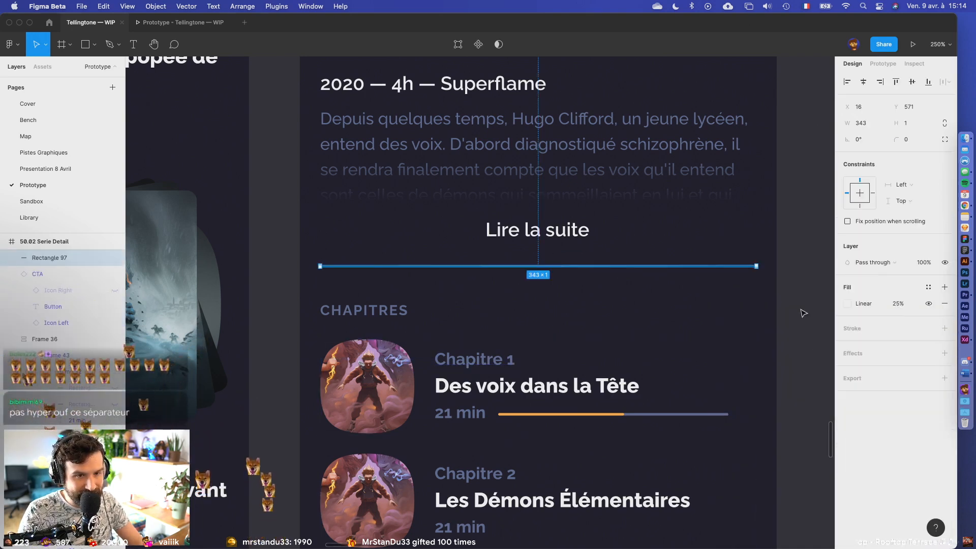
{"action": "left_click", "coordinate": [848, 303]}
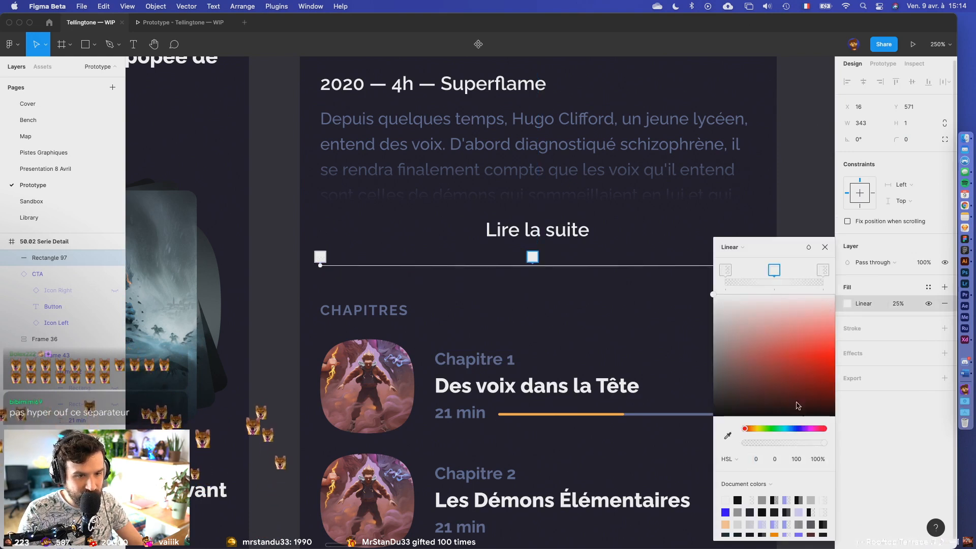
{"action": "left_click", "coordinate": [774, 270]}
{"action": "left_click_drag", "start_coordinate": [793, 428], "coordinate": [801, 429]}
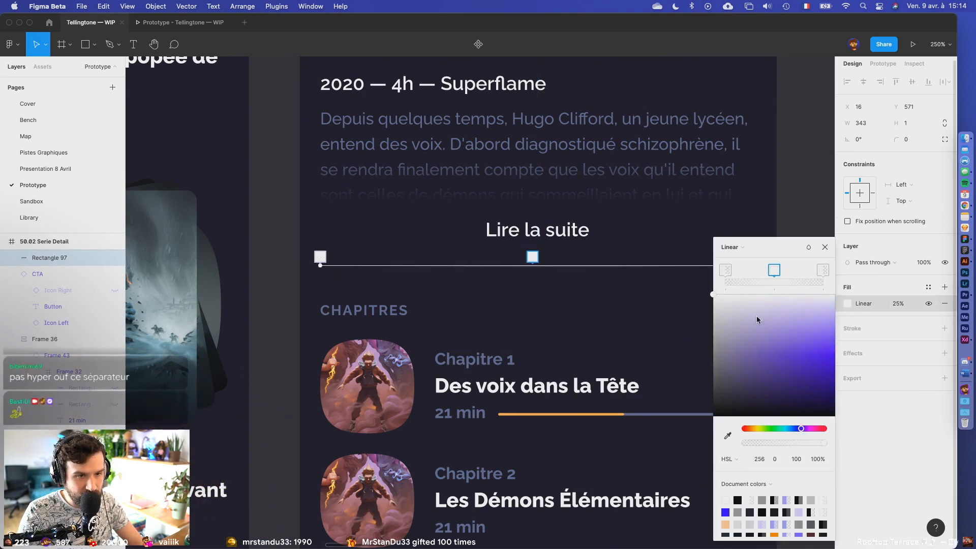
{"action": "mouse_move", "coordinate": [757, 315]}
{"action": "left_mouse_down"}
{"action": "mouse_move", "coordinate": [738, 300]}
{"action": "mouse_move", "coordinate": [749, 300]}
{"action": "left_mouse_up"}
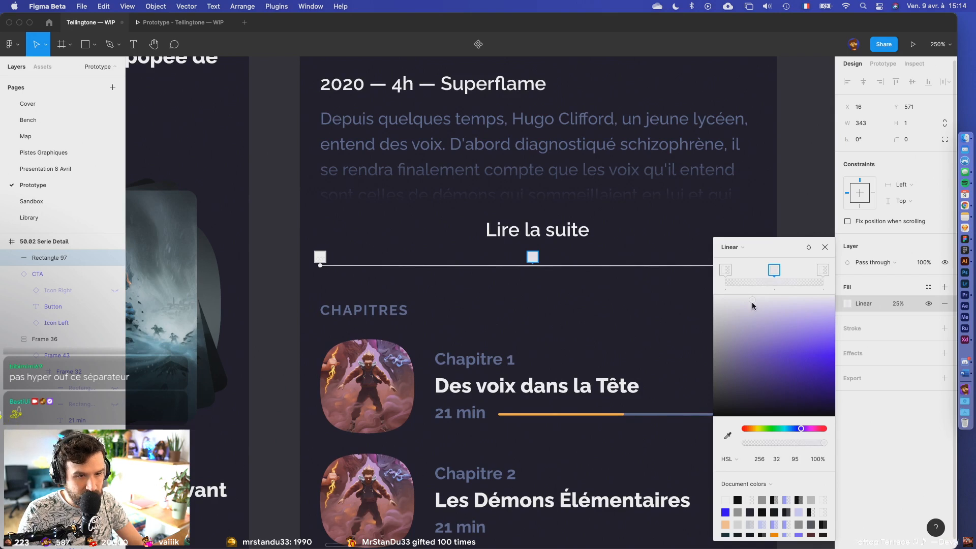
{"action": "left_click", "coordinate": [621, 319]}
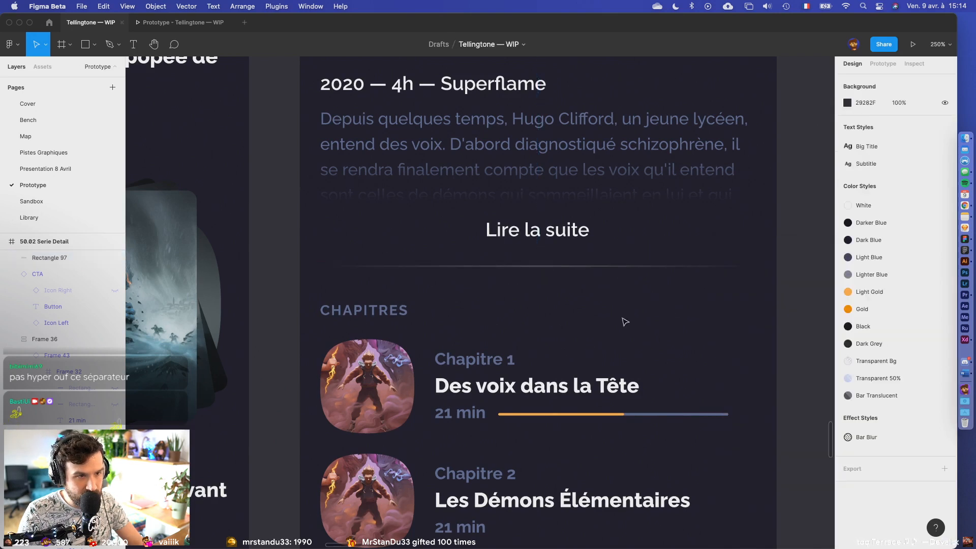
{"action": "left_click", "coordinate": [698, 414]}
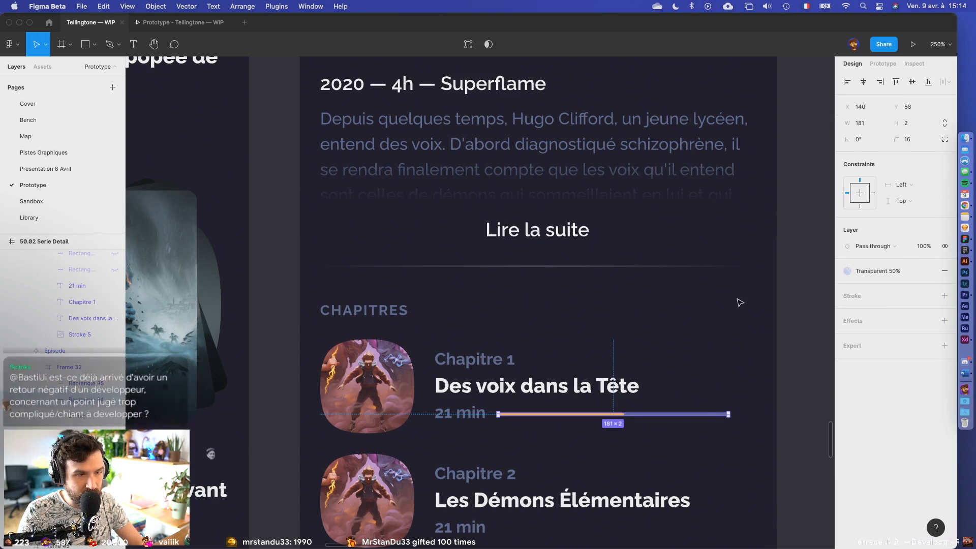
{"action": "left_click", "coordinate": [621, 316]}
{"action": "left_click", "coordinate": [406, 304]}
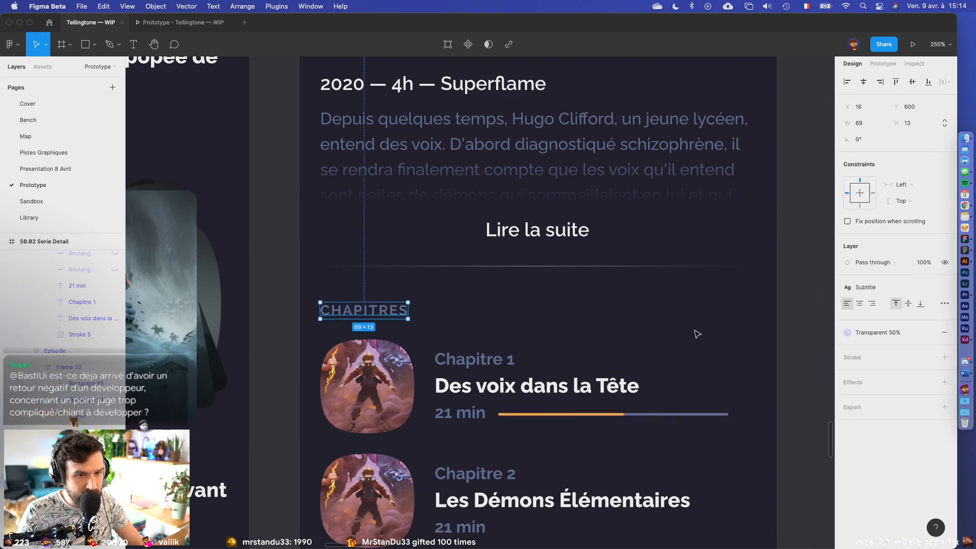
{"action": "key", "text": "r"}
{"action": "left_click_drag", "start_coordinate": [652, 295], "coordinate": [678, 319]}
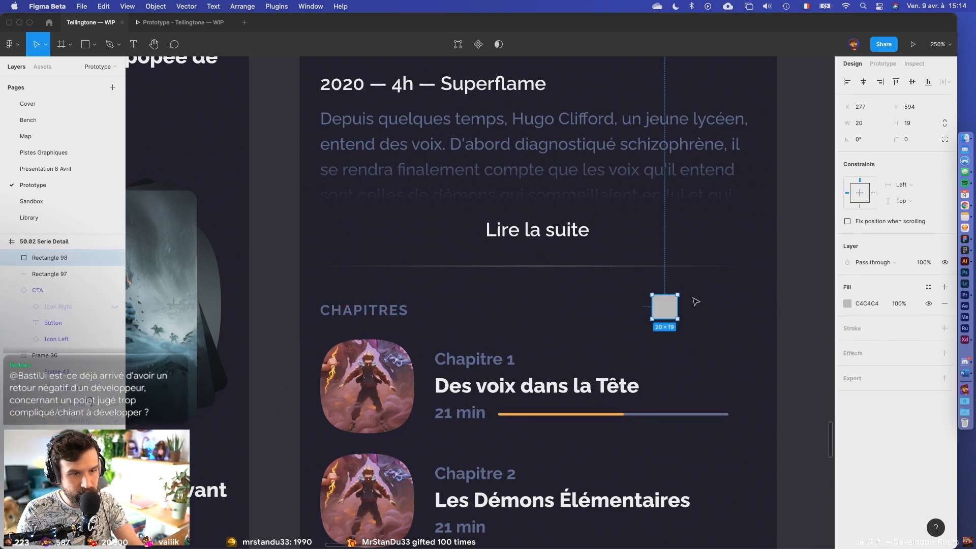
{"action": "key", "text": "Delete"}
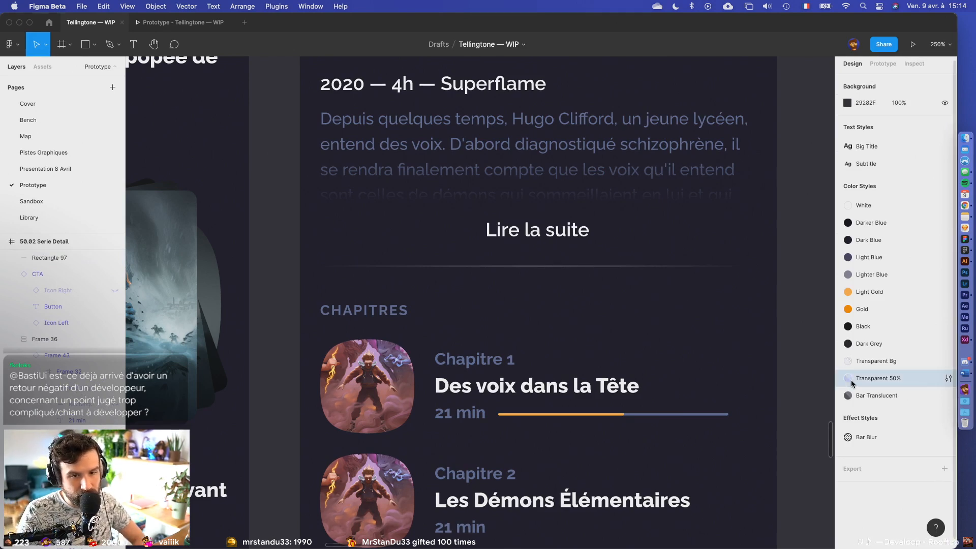
- Copy the Transparent 50% style's hex colour, A5BEFF, into the middle stop of the separator's gradient
{"action": "left_click", "coordinate": [946, 379]}
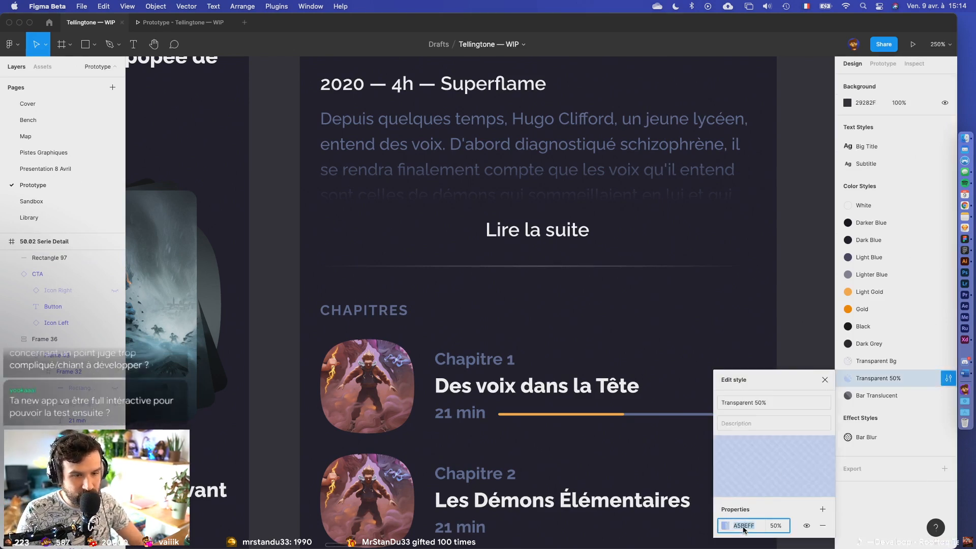
{"action": "left_click", "coordinate": [550, 265]}
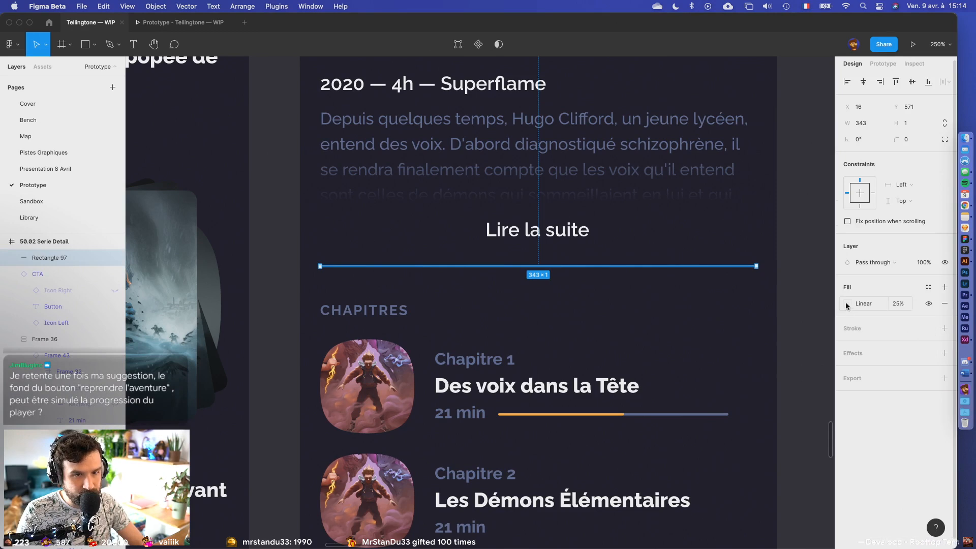
{"action": "left_click", "coordinate": [846, 304]}
{"action": "left_click", "coordinate": [774, 269]}
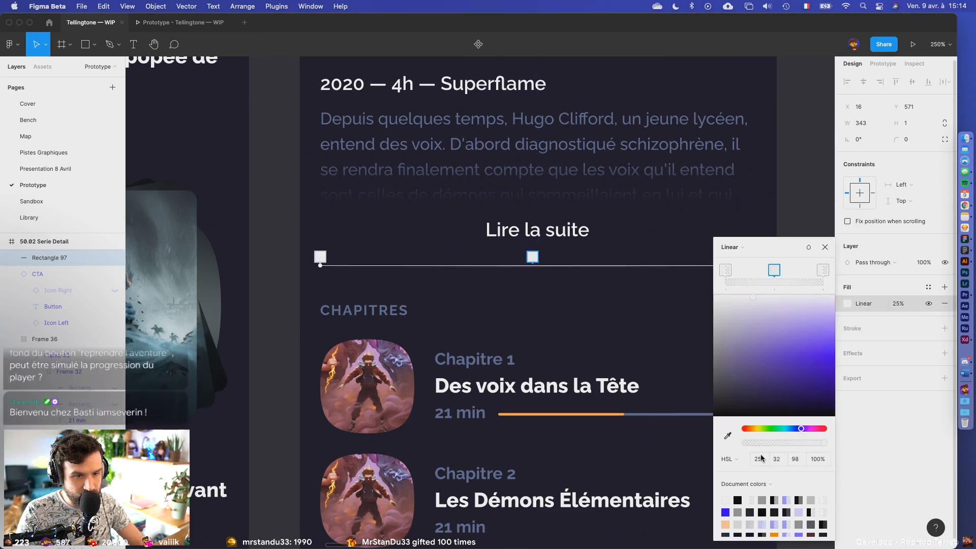
{"action": "left_click", "coordinate": [732, 460]}
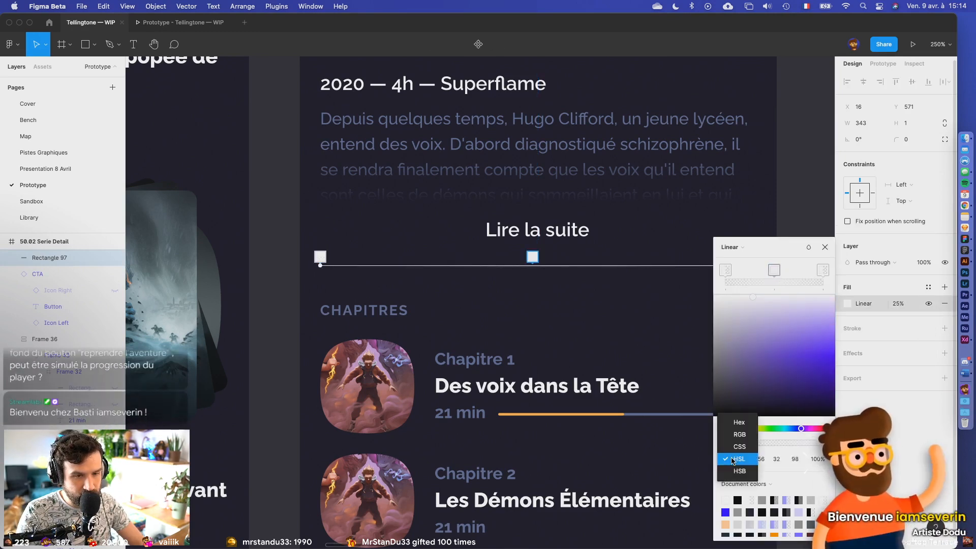
{"action": "left_click", "coordinate": [739, 423]}
{"action": "left_click", "coordinate": [781, 458]}
{"action": "type", "text": "A5BEFF"}
{"action": "key", "text": "Return"}
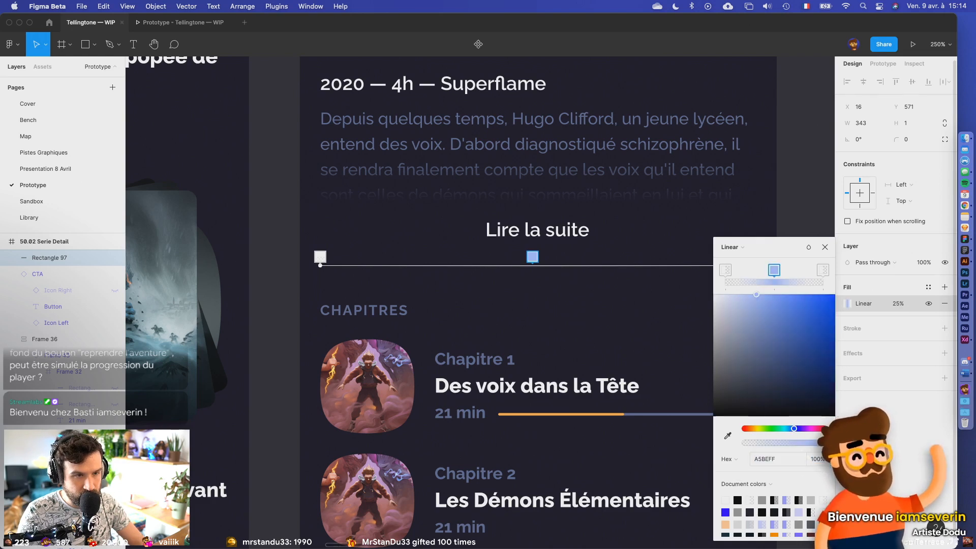
- Set both transparent end stops of the separator's gradient to hex A5BEFF
{"action": "left_click", "coordinate": [725, 270]}
{"action": "left_click", "coordinate": [760, 462]}
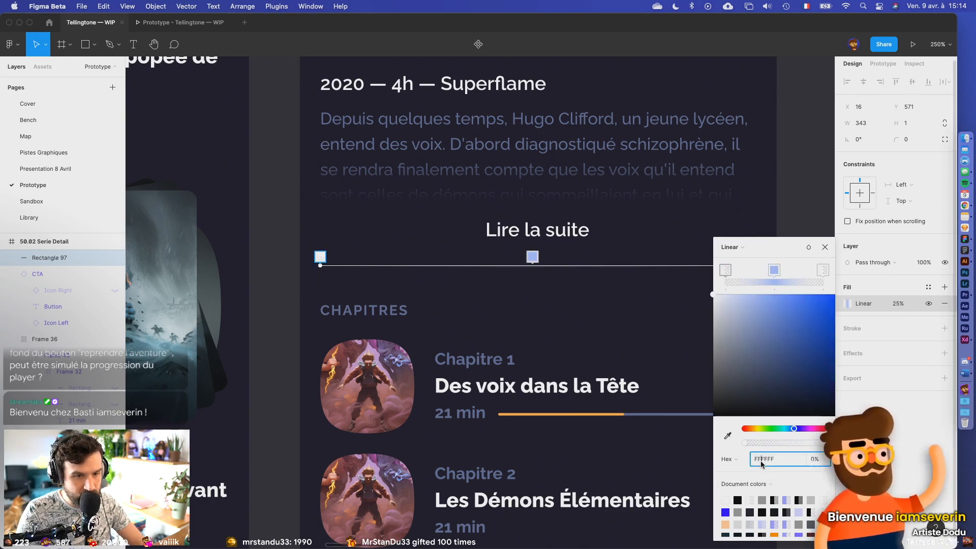
{"action": "type", "text": "A5BEFF"}
{"action": "key", "text": "Return"}
{"action": "left_click", "coordinate": [820, 273]}
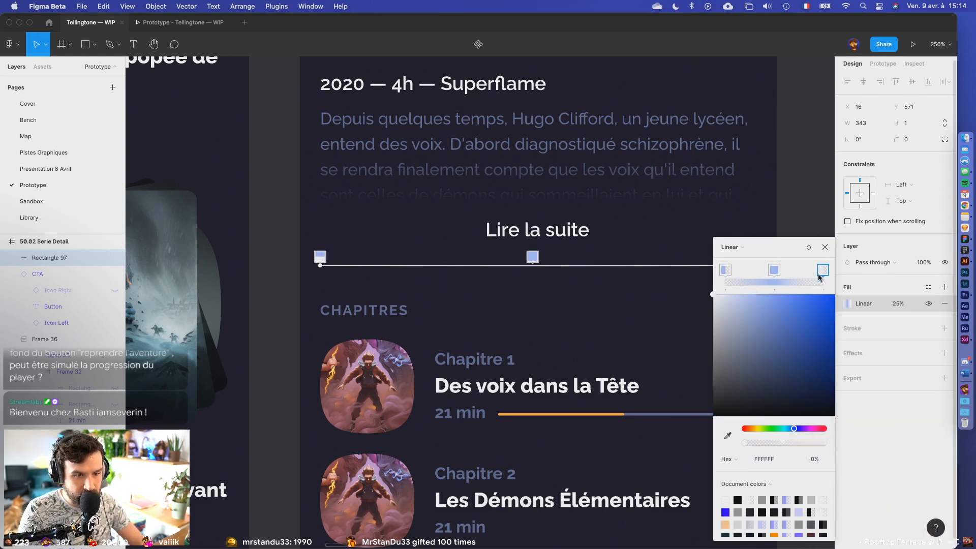
{"action": "key", "text": "Return"}
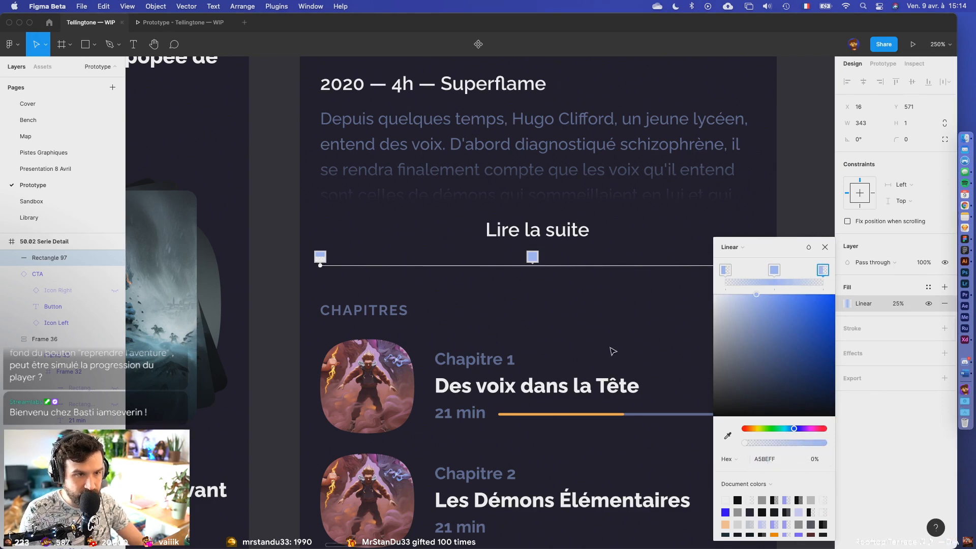
{"action": "left_click", "coordinate": [609, 349]}
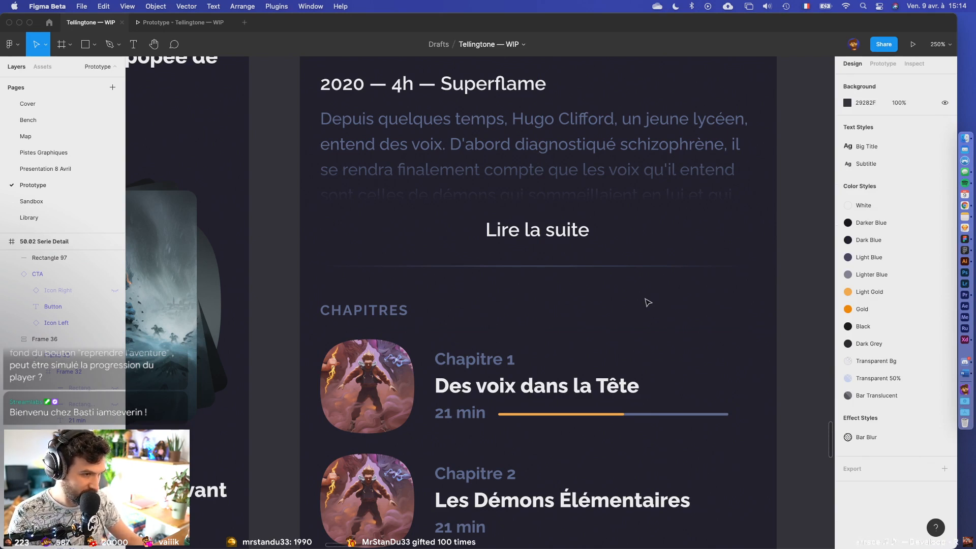
- Apply the White colour style to the chapter number label in the main Episode component, "Chapitre 1"
{"action": "double_click", "coordinate": [487, 365]}
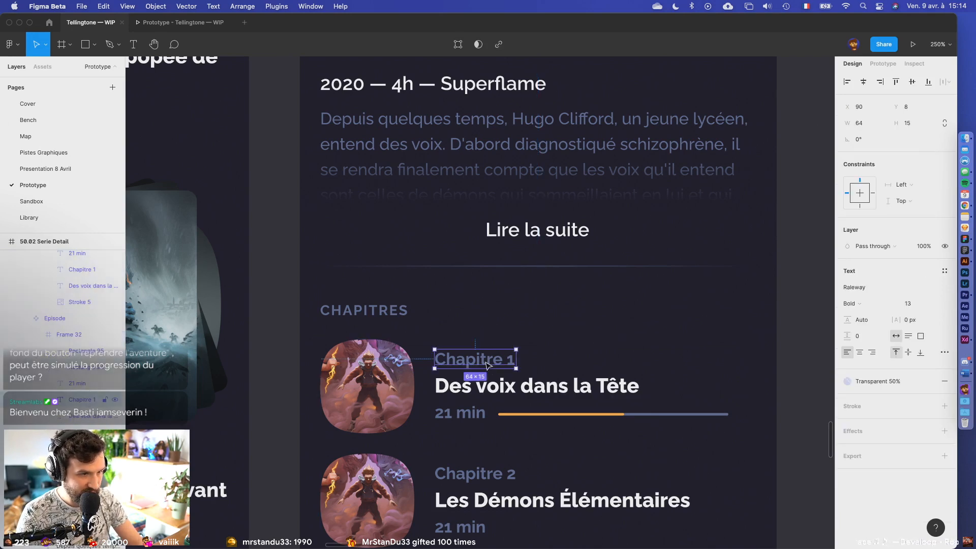
{"action": "left_click", "coordinate": [858, 385]}
{"action": "left_click", "coordinate": [856, 442]}
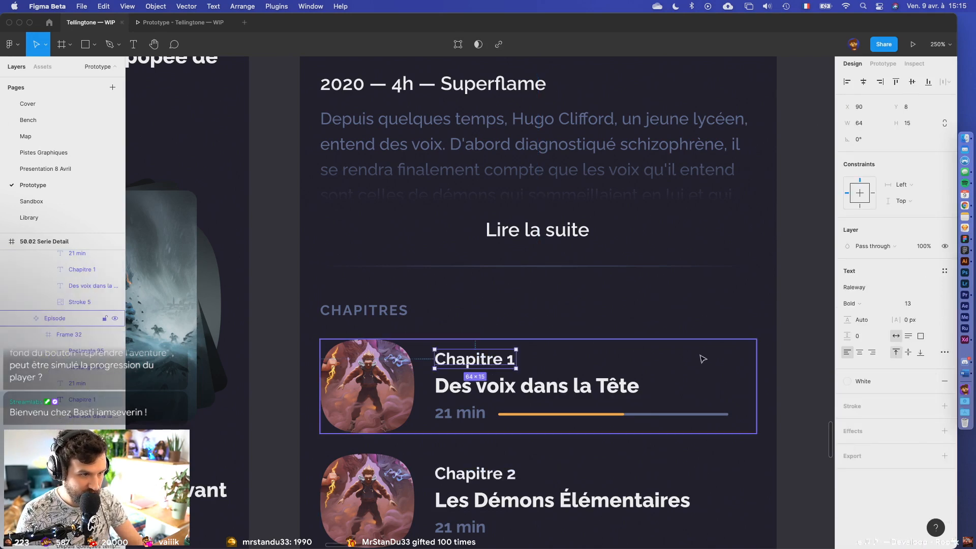
{"action": "left_click", "coordinate": [701, 358]}
{"action": "scroll", "coordinate": [692, 349], "scroll_direction": "down", "scroll_amount": 2}
{"action": "left_click", "coordinate": [703, 442]}
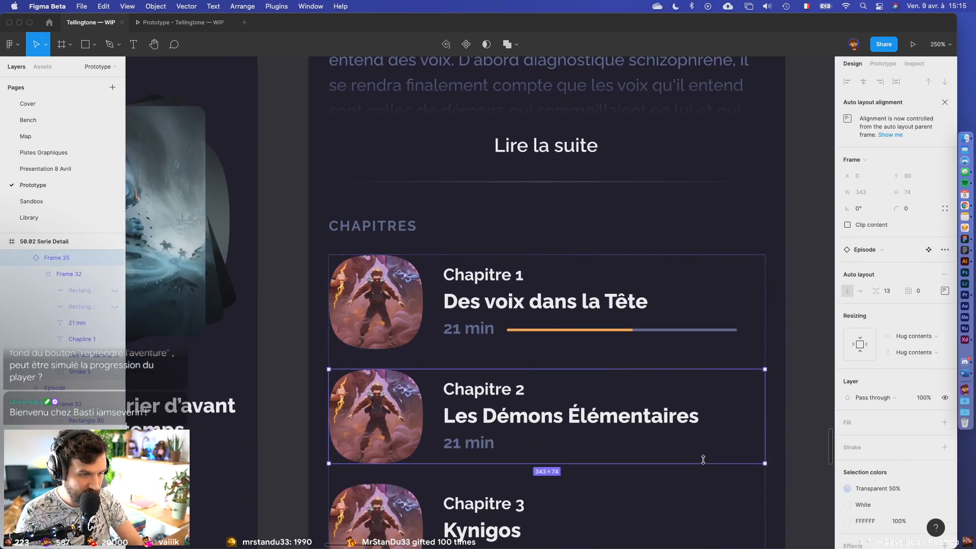
{"action": "left_click", "coordinate": [491, 277], "text": "super"}
{"action": "key", "text": "super+b"}
{"action": "key", "text": "super+b"}
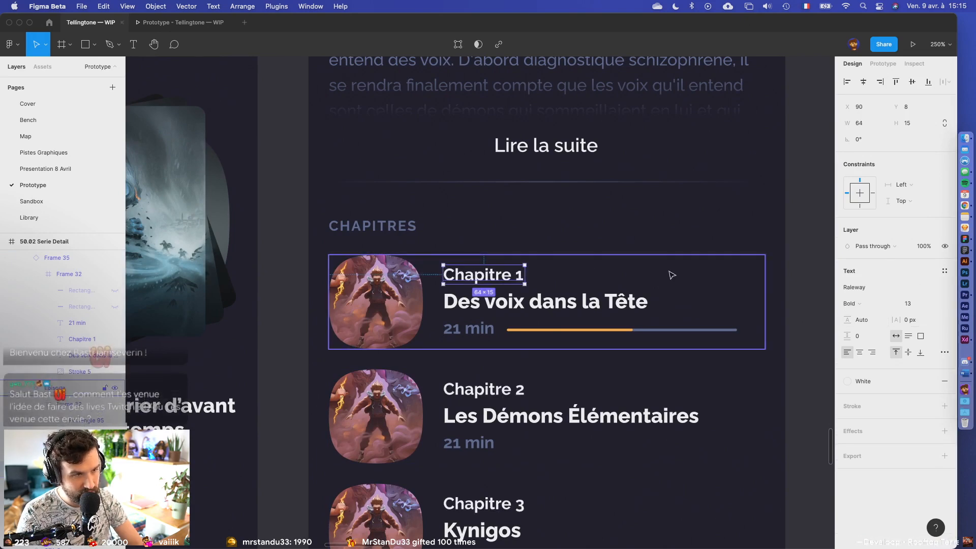
{"action": "scroll", "coordinate": [669, 273], "scroll_direction": "down", "scroll_amount": 3}
{"action": "left_click", "coordinate": [702, 416]}
- Set the font weight of the "Chapitre 1" label in the Episode component to Medium
{"action": "left_click", "coordinate": [518, 277]}
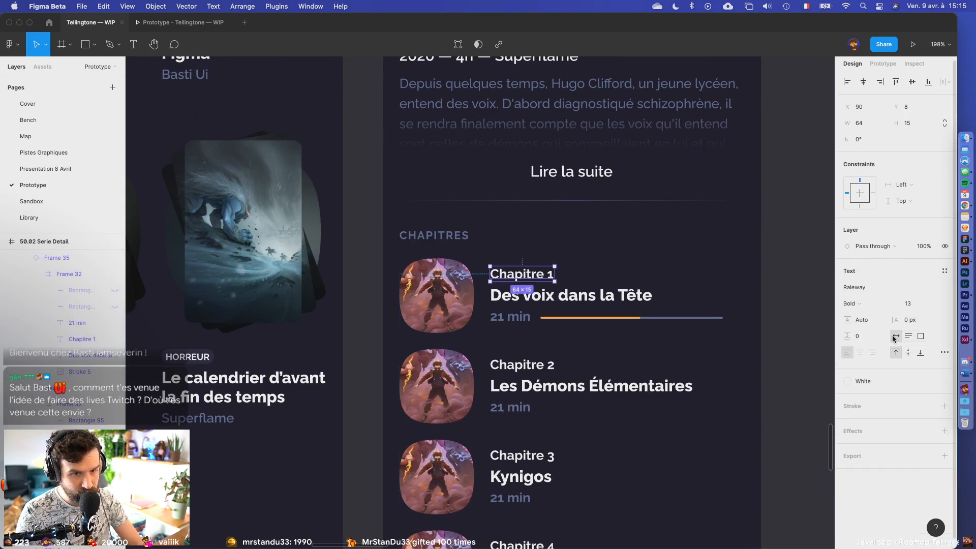
{"action": "left_click", "coordinate": [854, 302]}
{"action": "left_click", "coordinate": [872, 269]}
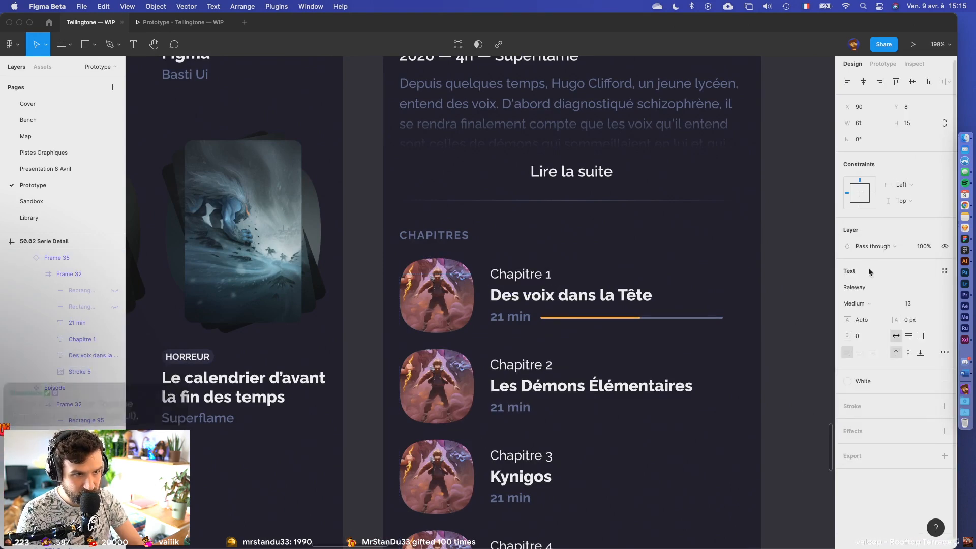
{"action": "left_click", "coordinate": [686, 285]}
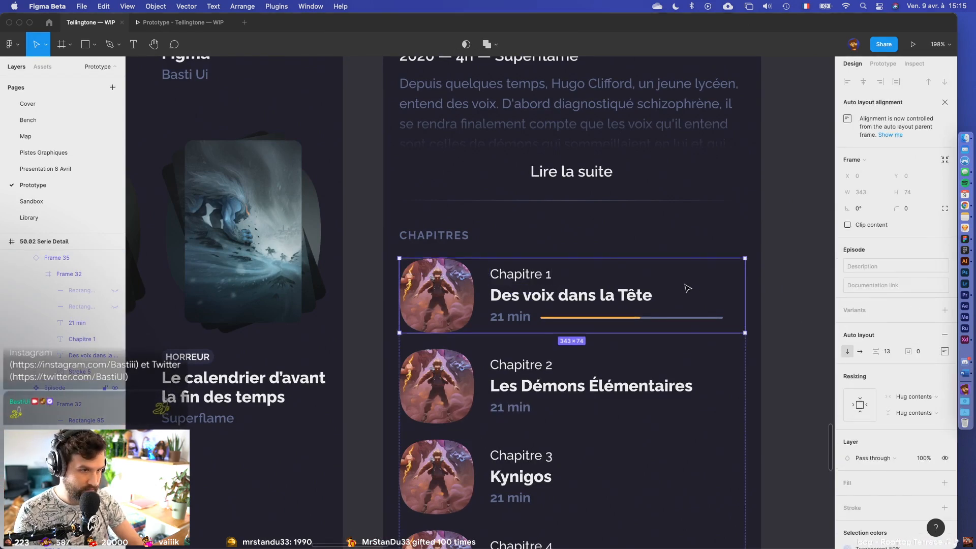
{"action": "left_click", "coordinate": [713, 380]}
- Try the White colour style on the gold played portion of Chapitre 1's progress bar
{"action": "left_click", "coordinate": [630, 318]}
{"action": "scroll", "coordinate": [627, 318], "scroll_direction": "up", "scroll_amount": 5}
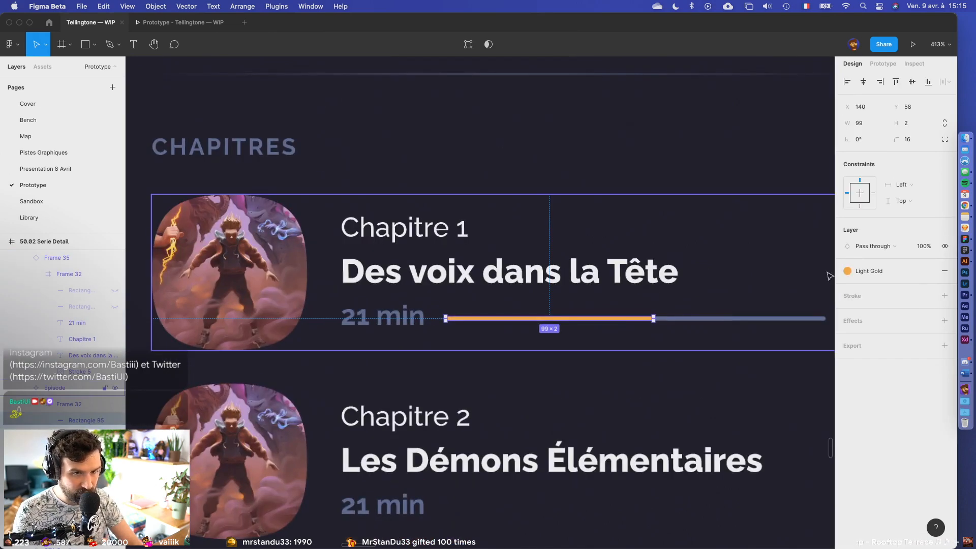
{"action": "left_click", "coordinate": [848, 271]}
{"action": "left_click", "coordinate": [860, 335]}
{"action": "left_click", "coordinate": [699, 370]}
{"action": "scroll", "coordinate": [699, 370], "scroll_direction": "down", "scroll_amount": 4}
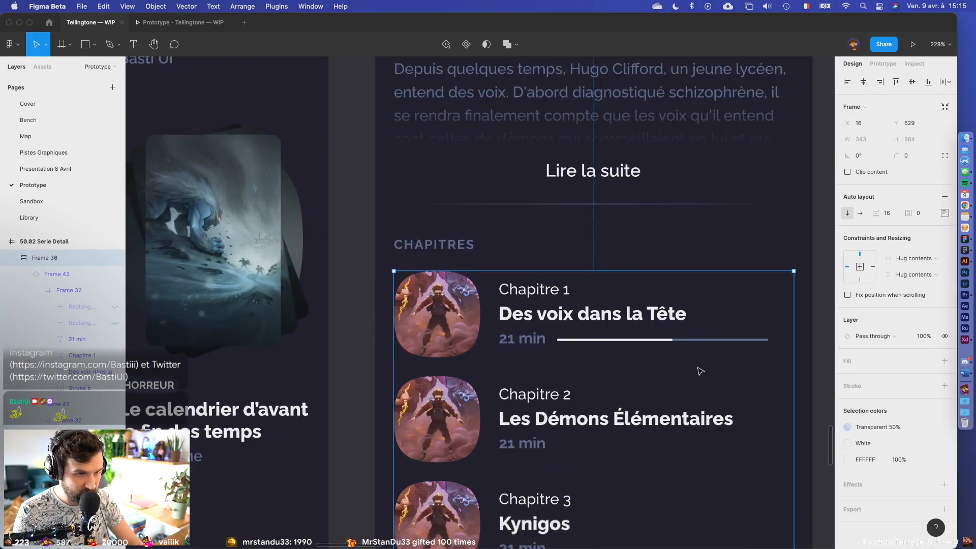
- Undo the colour change on Chapitre 1's progress bar and deselect everything
{"action": "key", "text": "super+z"}
{"action": "key", "text": "super+z"}
{"action": "left_click", "coordinate": [727, 295]}
{"action": "scroll", "coordinate": [727, 295], "scroll_direction": "down", "scroll_amount": 4}
{"action": "left_click", "coordinate": [769, 323]}
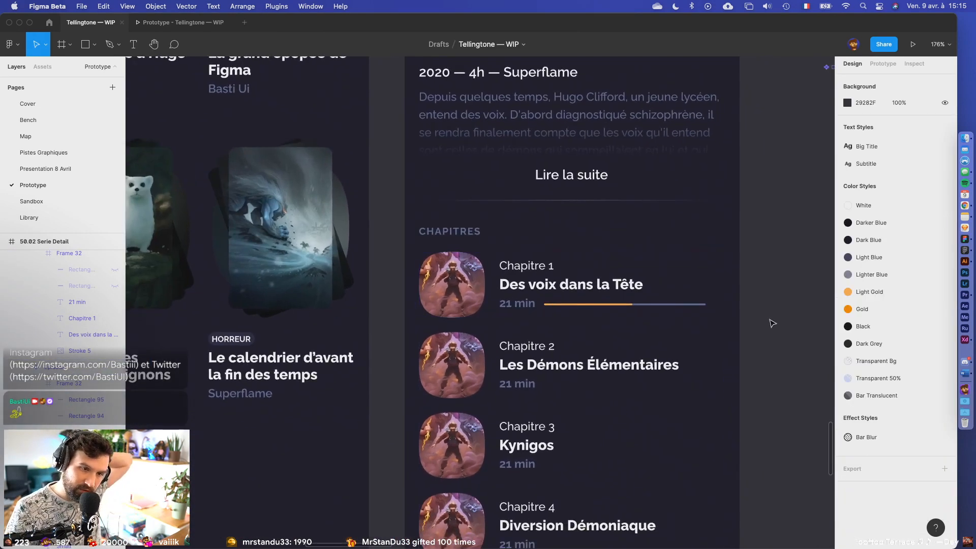
- Review the restyled chapter list, preview the series detail screen in the prototype and go back to the search results
{"action": "scroll", "coordinate": [769, 322], "scroll_direction": "down", "scroll_amount": 4}
{"action": "scroll", "coordinate": [772, 323], "scroll_direction": "down", "scroll_amount": 1}
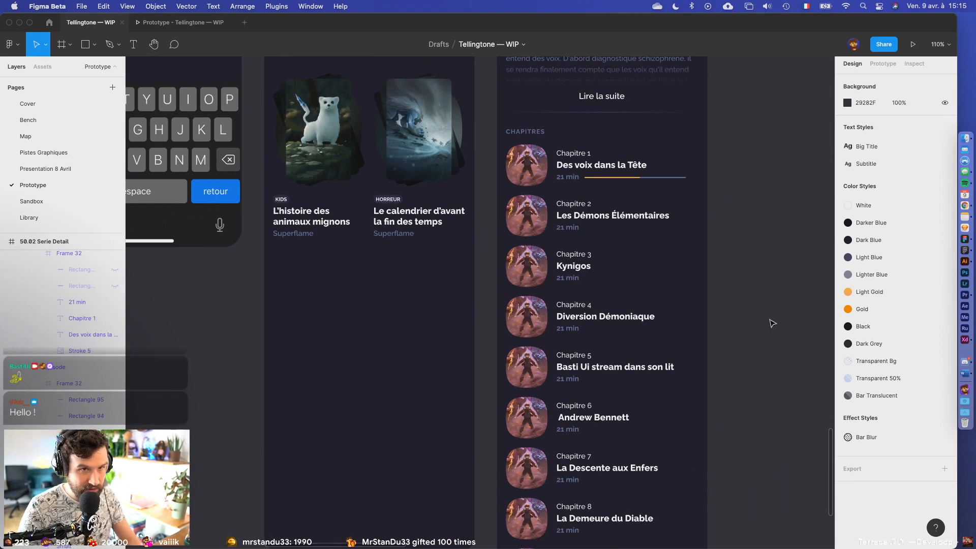
{"action": "scroll", "coordinate": [772, 323], "scroll_direction": "down", "scroll_amount": 5}
{"action": "left_click", "coordinate": [910, 42]}
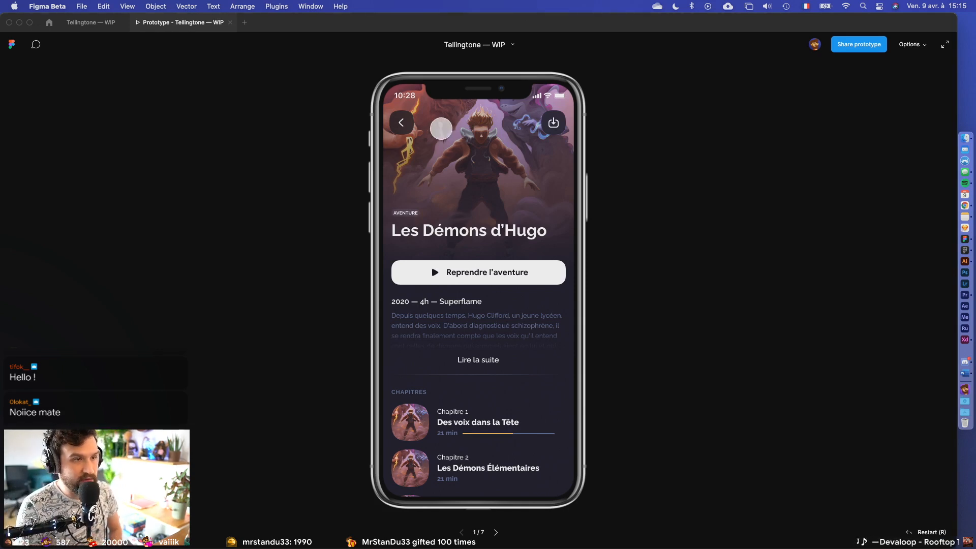
{"action": "left_click", "coordinate": [411, 123]}
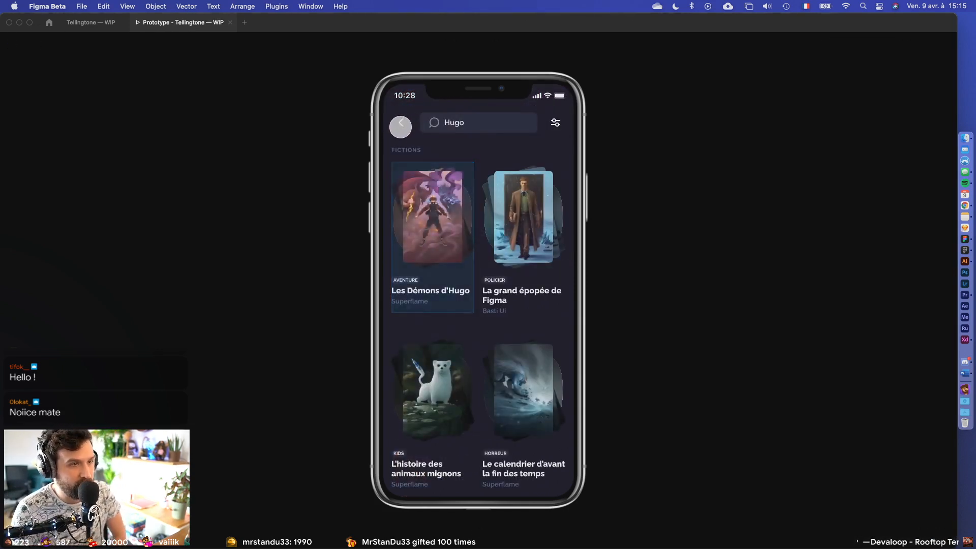
- Make the back chevron on 20.02 Search Results navigate on tap to 20.00 Tabs Search with a Push transition toward the right
{"action": "left_click", "coordinate": [96, 23]}
{"action": "scroll", "coordinate": [534, 101], "scroll_direction": "up", "scroll_amount": 5}
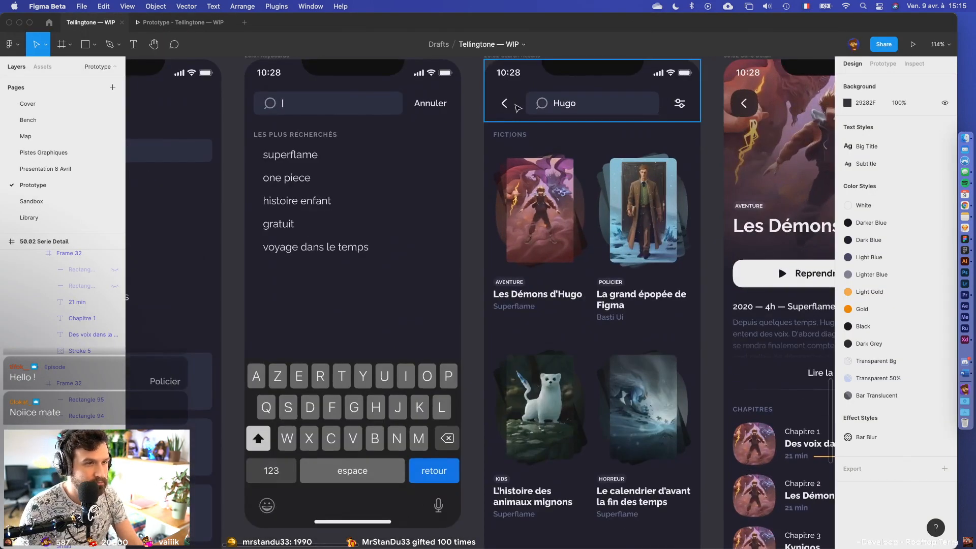
{"action": "left_click", "coordinate": [510, 104]}
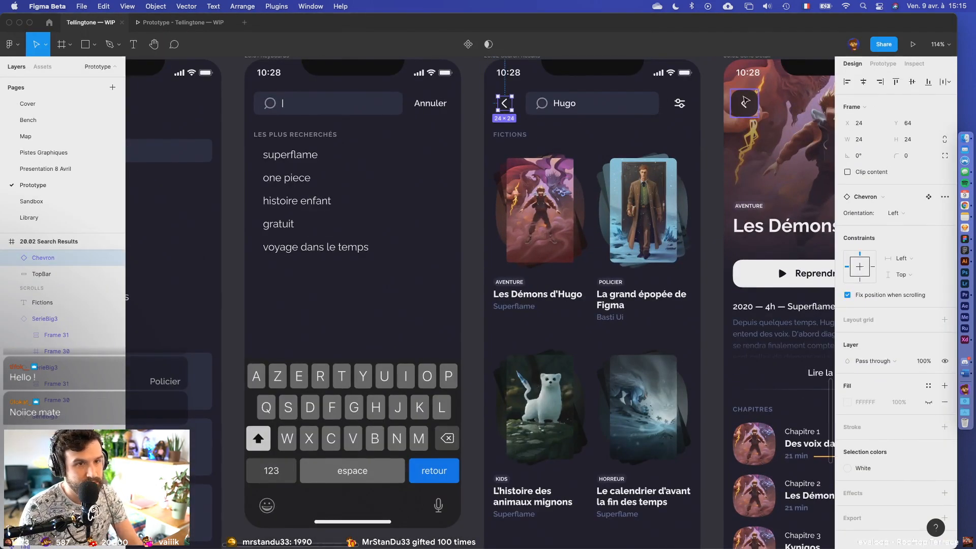
{"action": "left_click", "coordinate": [744, 107]}
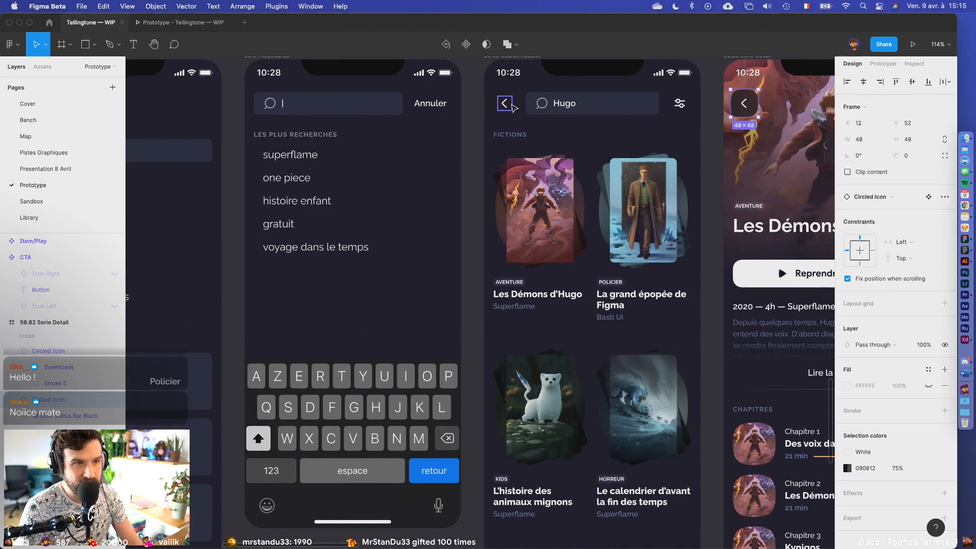
{"action": "left_click", "coordinate": [505, 105]}
{"action": "left_click", "coordinate": [883, 64]}
{"action": "scroll", "coordinate": [508, 113], "scroll_direction": "down", "scroll_amount": 3}
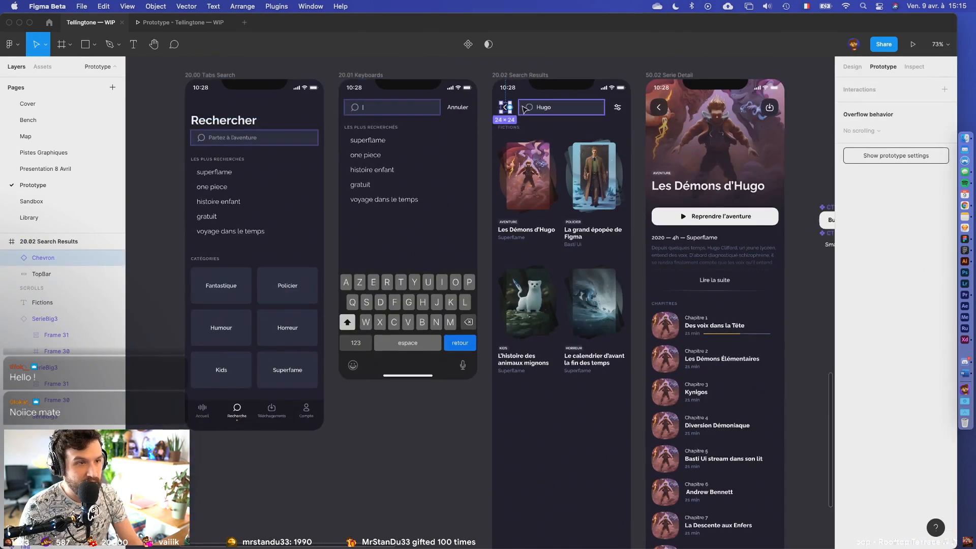
{"action": "left_click_drag", "start_coordinate": [300, 128], "coordinate": [305, 130]}
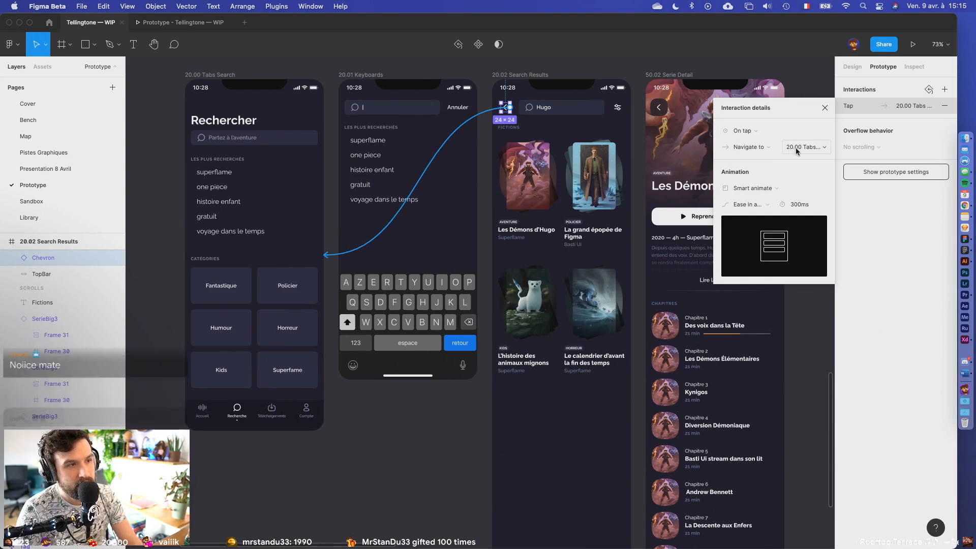
{"action": "left_click", "coordinate": [753, 188]}
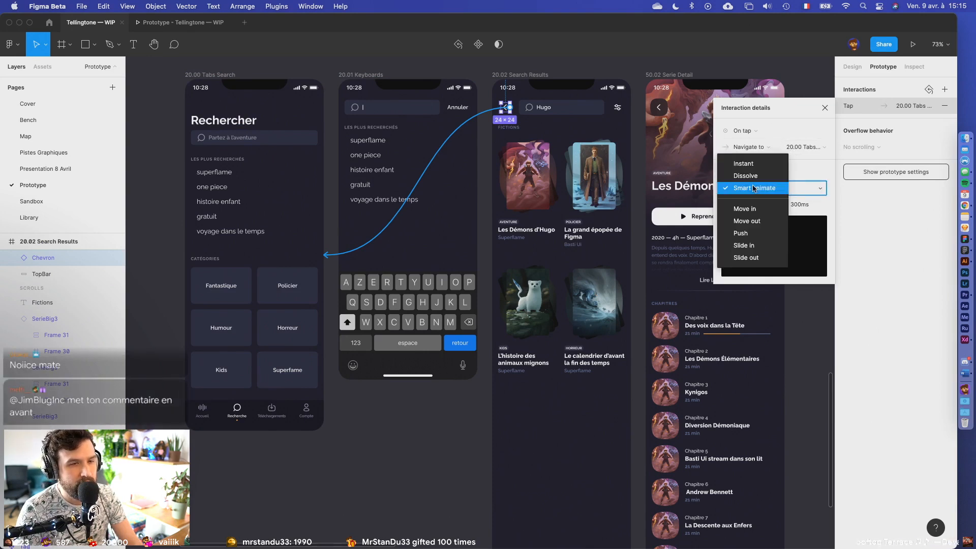
{"action": "left_click", "coordinate": [752, 233]}
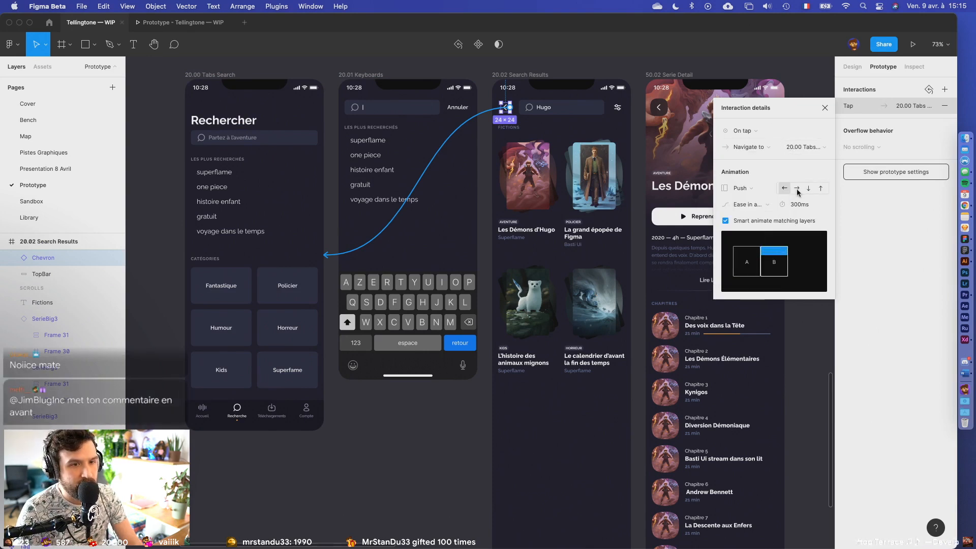
- Test the search results' back chevron in the prototype preview and switch among the Accueil, Recherche, Téléchargements and Compte screens
{"action": "left_click", "coordinate": [909, 47]}
{"action": "left_click", "coordinate": [400, 127]}
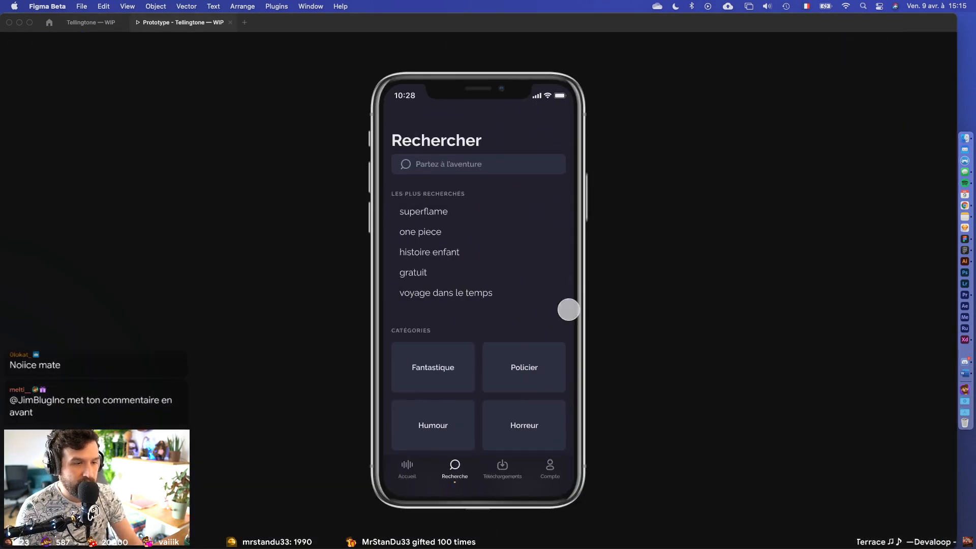
{"action": "left_click", "coordinate": [412, 462]}
{"action": "left_click_drag", "start_coordinate": [475, 470], "coordinate": [417, 427]}
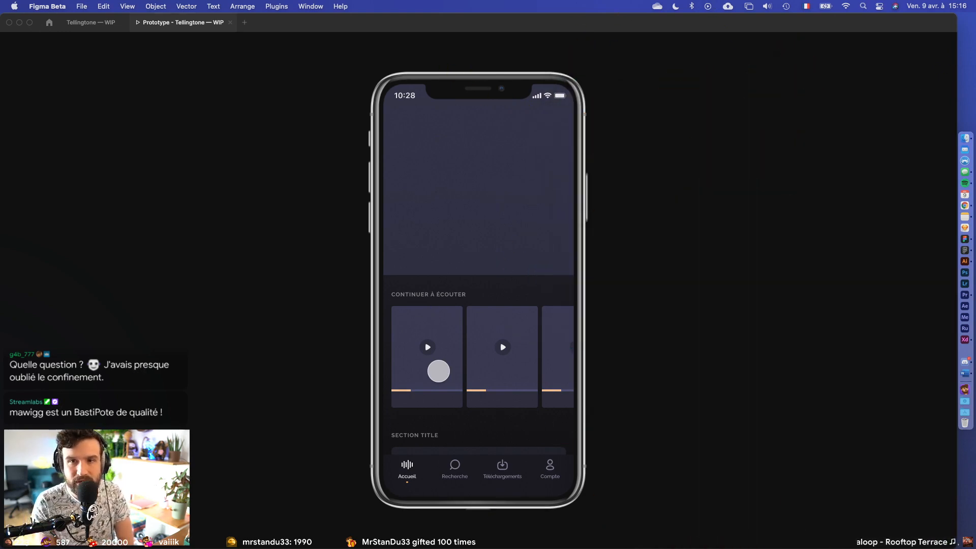
{"action": "left_click", "coordinate": [451, 466]}
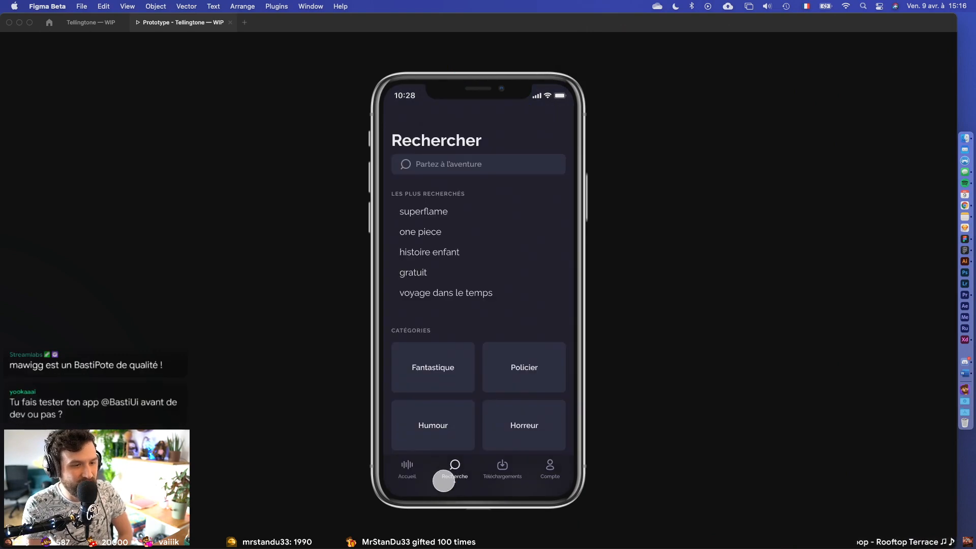
{"action": "left_click", "coordinate": [412, 466]}
{"action": "left_click", "coordinate": [455, 467]}
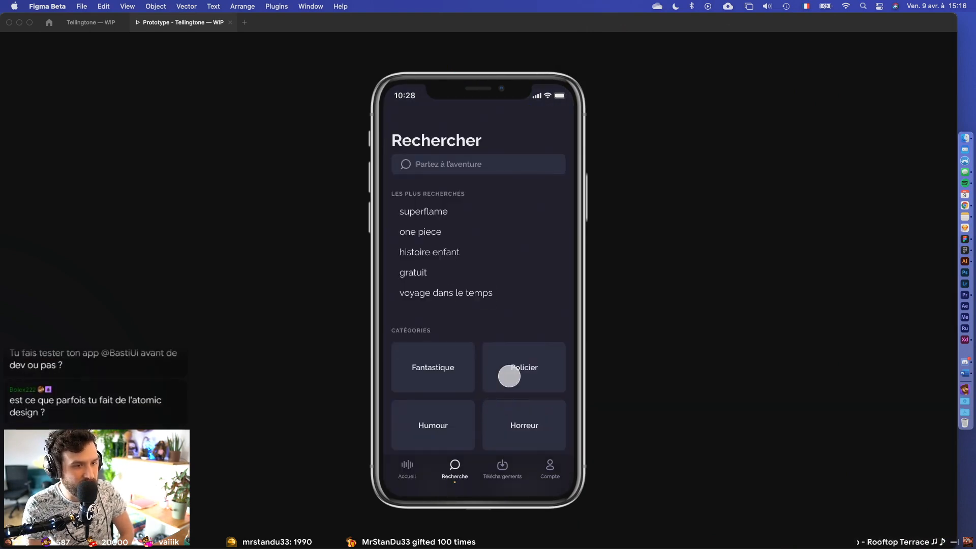
{"action": "left_click", "coordinate": [504, 469]}
{"action": "left_click", "coordinate": [543, 476]}
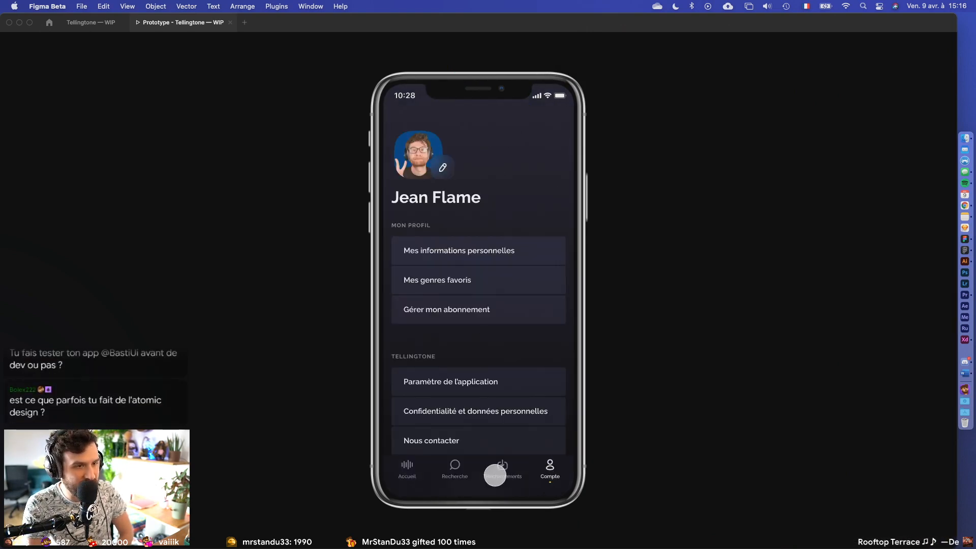
{"action": "left_click", "coordinate": [502, 471]}
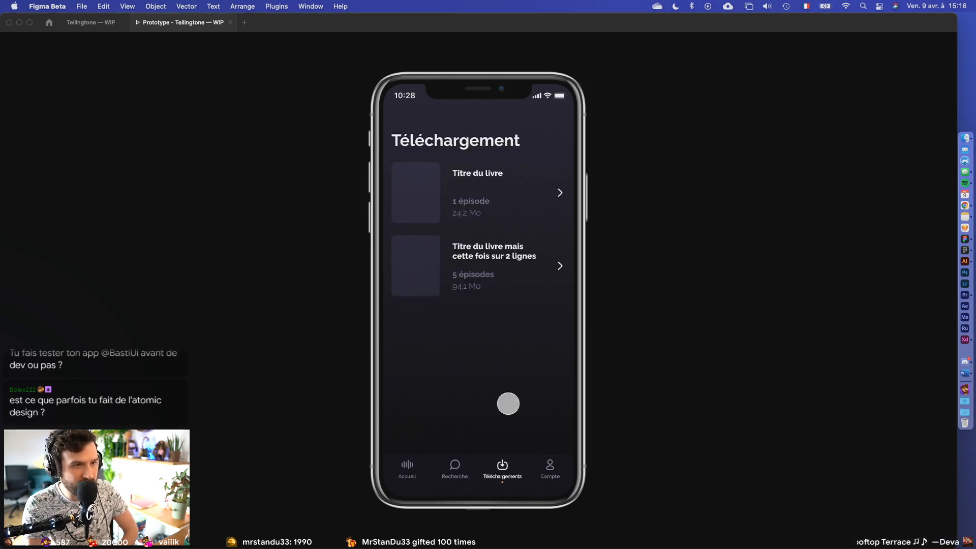
{"action": "left_click", "coordinate": [453, 467]}
- Examine the Recherche screen in the preview, run the search through to the Hugo results and check how they scroll
{"action": "left_click_drag", "start_coordinate": [492, 280], "coordinate": [505, 131]}
{"action": "left_click_drag", "start_coordinate": [471, 338], "coordinate": [434, 408]}
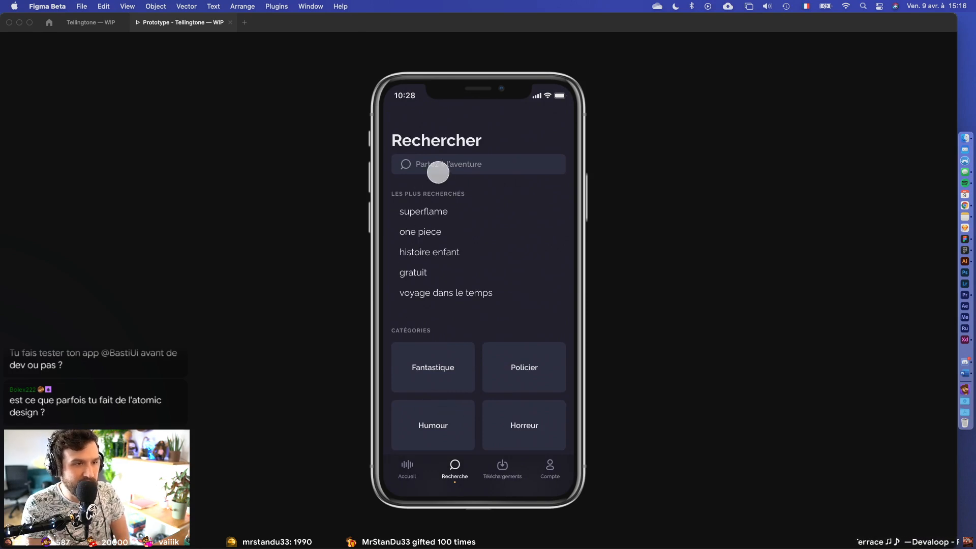
{"action": "left_click", "coordinate": [437, 173]}
{"action": "left_click", "coordinate": [505, 407]}
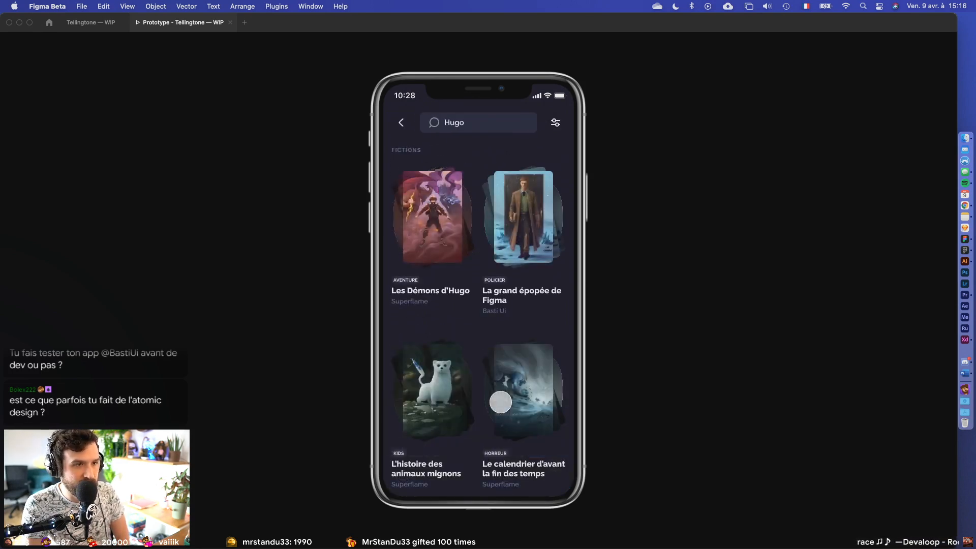
{"action": "scroll", "coordinate": [487, 313], "scroll_direction": "down", "scroll_amount": 5}
{"action": "scroll", "coordinate": [501, 355], "scroll_direction": "up", "scroll_amount": 5}
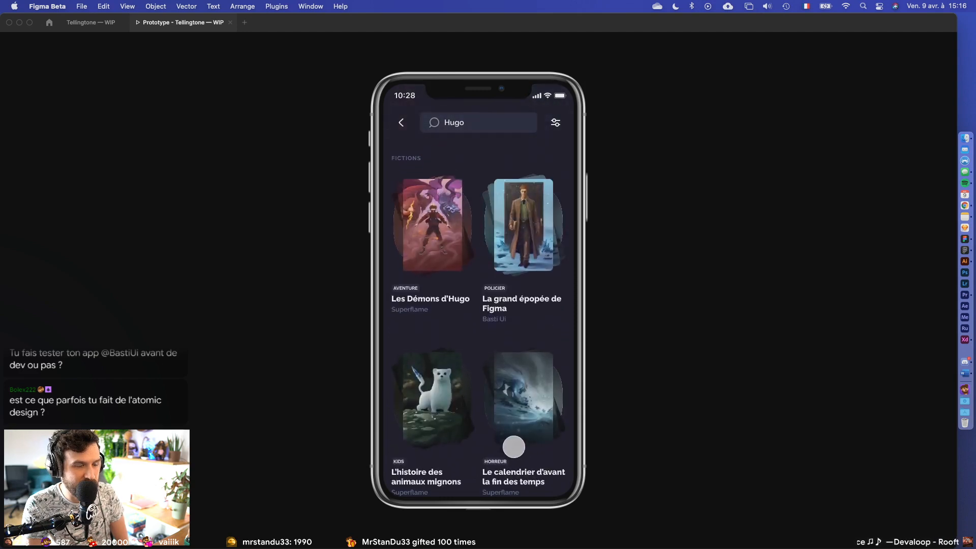
{"action": "scroll", "coordinate": [481, 392], "scroll_direction": "down", "scroll_amount": 5}
{"action": "scroll", "coordinate": [534, 381], "scroll_direction": "up", "scroll_amount": 5}
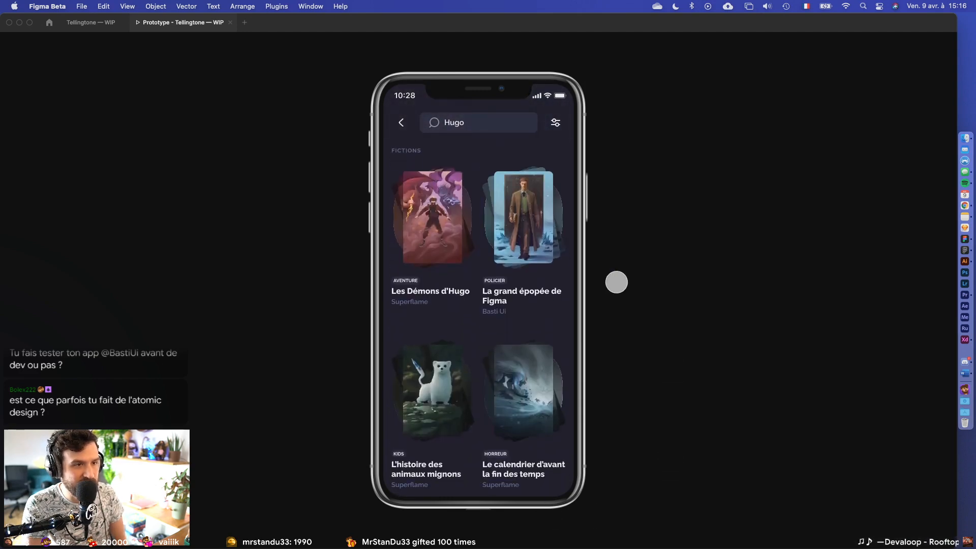
- Test the transition between the search results and Les Démons d'Hugo in both directions, checking the chapter list's scrolling
{"action": "left_click", "coordinate": [425, 209]}
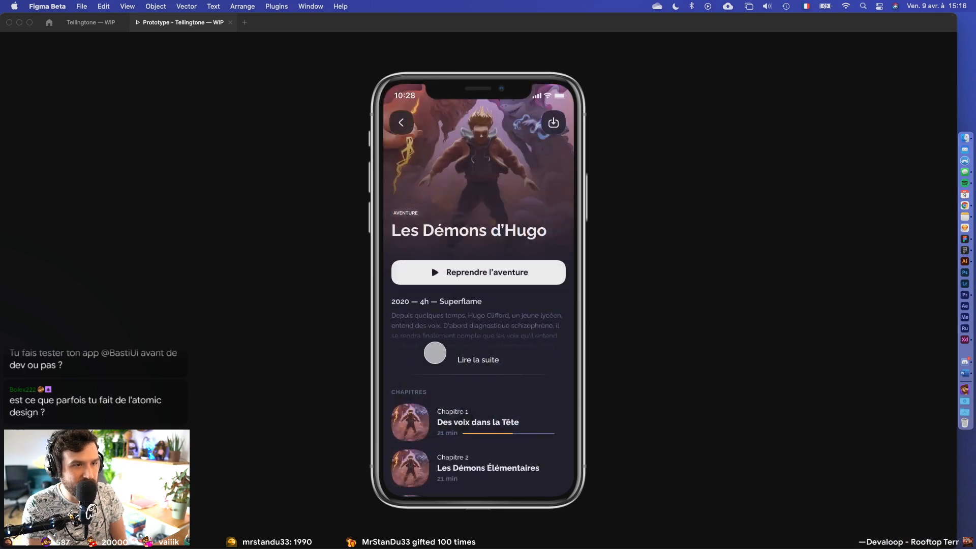
{"action": "left_click_drag", "start_coordinate": [435, 353], "coordinate": [444, 212]}
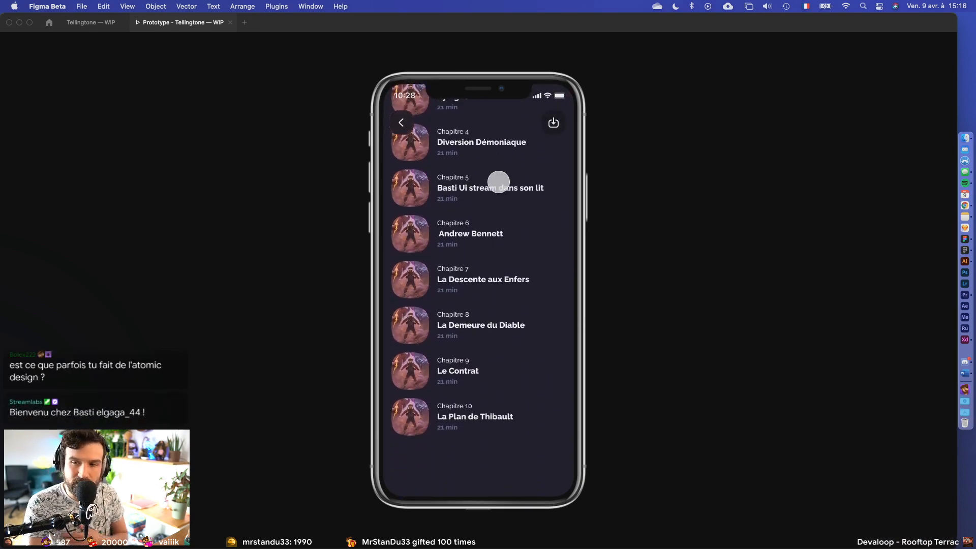
{"action": "left_click_drag", "start_coordinate": [499, 182], "coordinate": [488, 387]}
{"action": "left_click", "coordinate": [404, 125]}
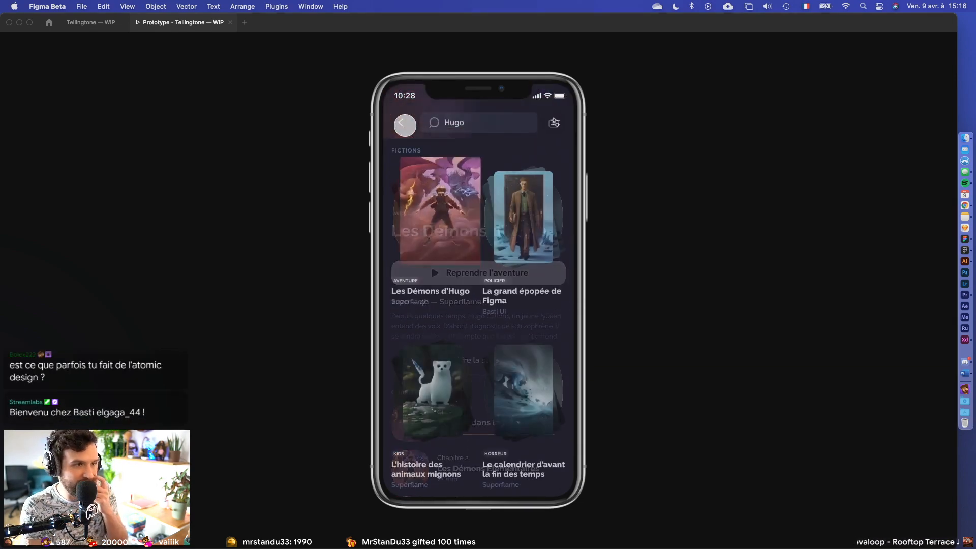
{"action": "left_click", "coordinate": [433, 228]}
{"action": "left_click", "coordinate": [407, 127]}
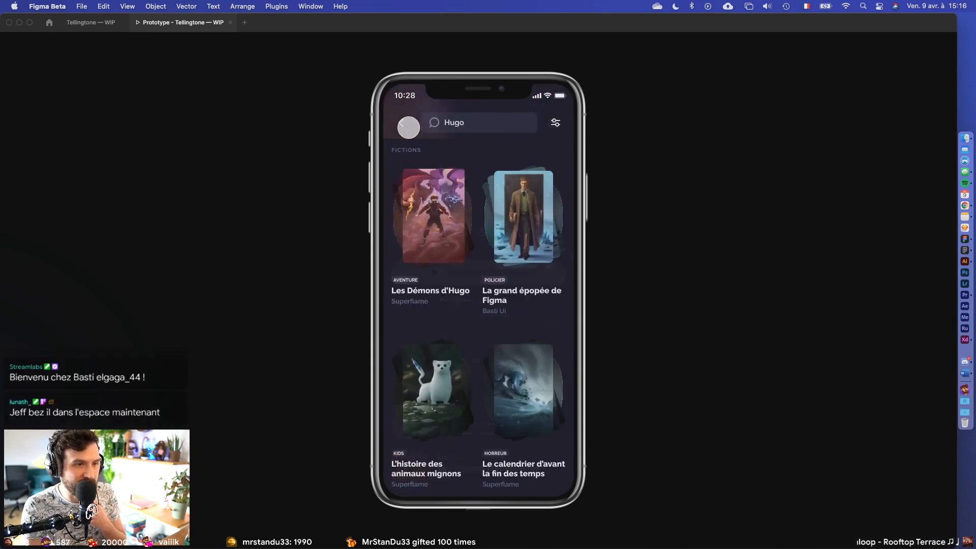
- Reopen the Les Démons d'Hugo detail screen, try the Lire la suite link and scroll through its chapters
{"action": "left_click", "coordinate": [445, 227]}
{"action": "scroll", "coordinate": [459, 309], "scroll_direction": "down", "scroll_amount": 2}
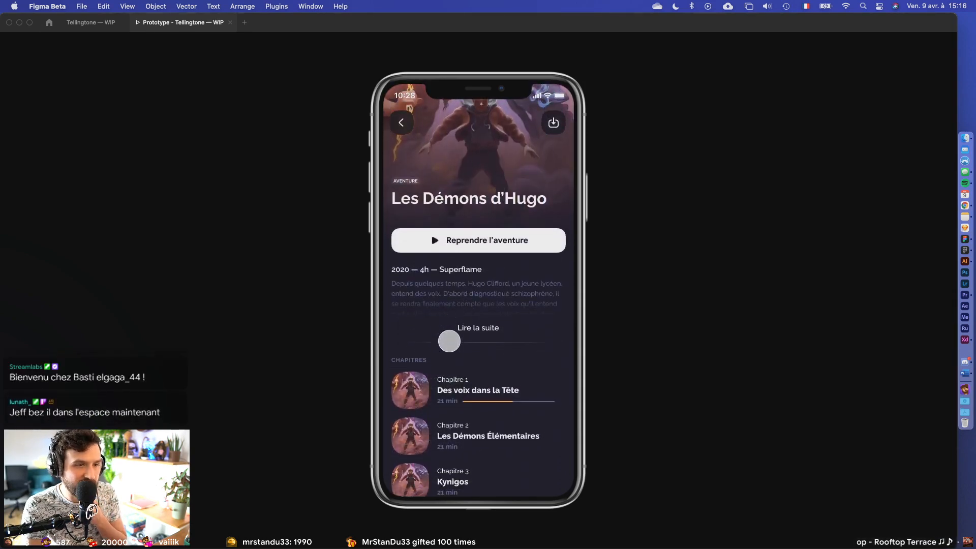
{"action": "left_click", "coordinate": [491, 331]}
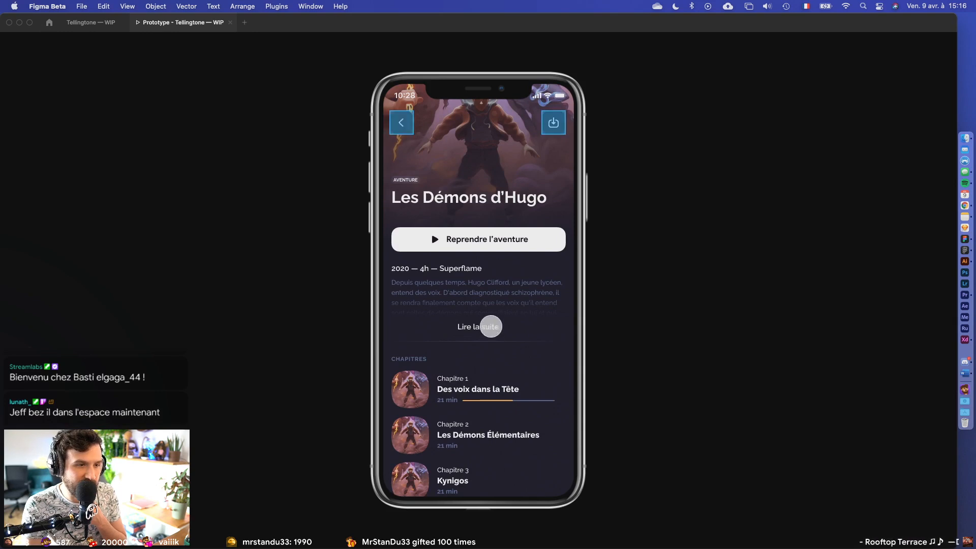
{"action": "scroll", "coordinate": [508, 428], "scroll_direction": "up", "scroll_amount": 2}
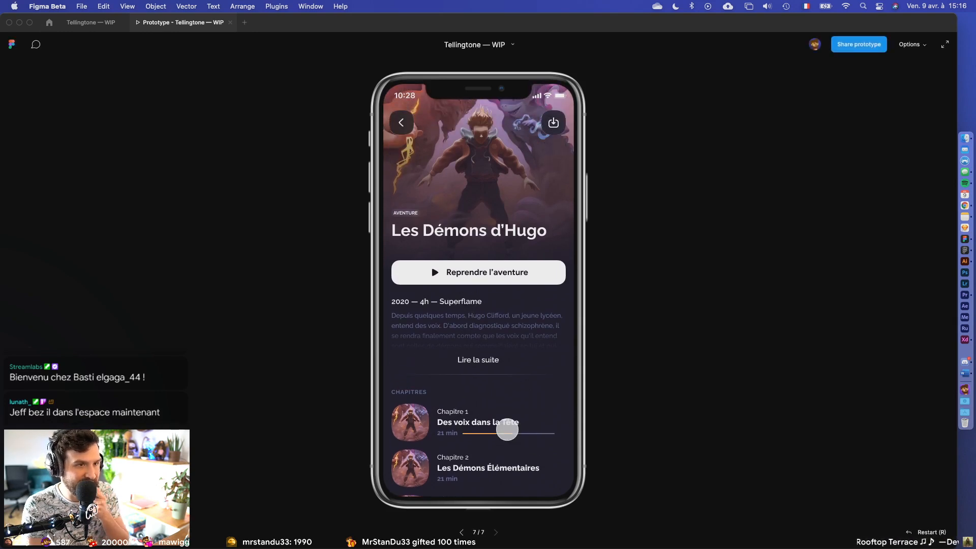
{"action": "scroll", "coordinate": [507, 429], "scroll_direction": "down", "scroll_amount": 10}
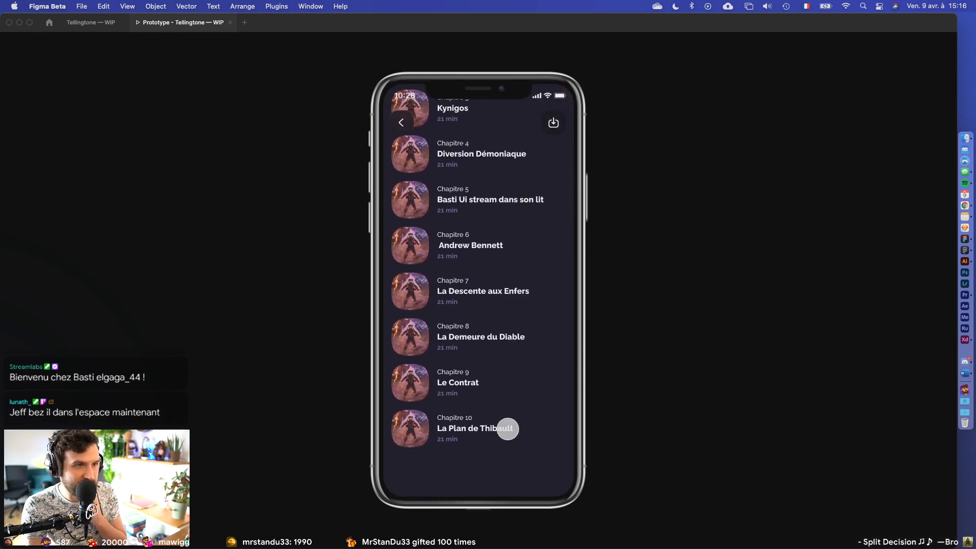
{"action": "scroll", "coordinate": [507, 428], "scroll_direction": "up", "scroll_amount": 7}
- Return to the Tellingtone design file, close the interaction details and inspect the Les Démons d'Hugo cover on the Search Results screen
{"action": "left_click", "coordinate": [90, 23]}
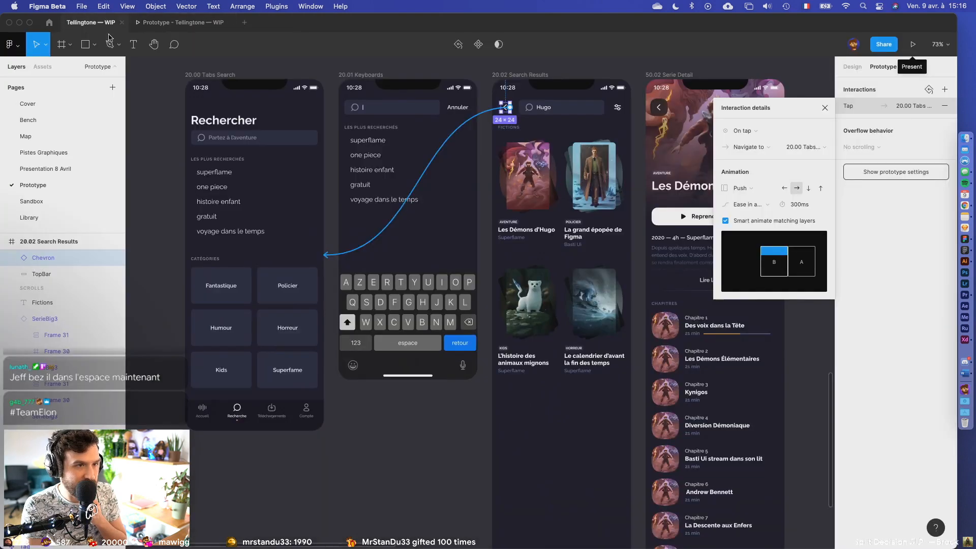
{"action": "left_click", "coordinate": [824, 108]}
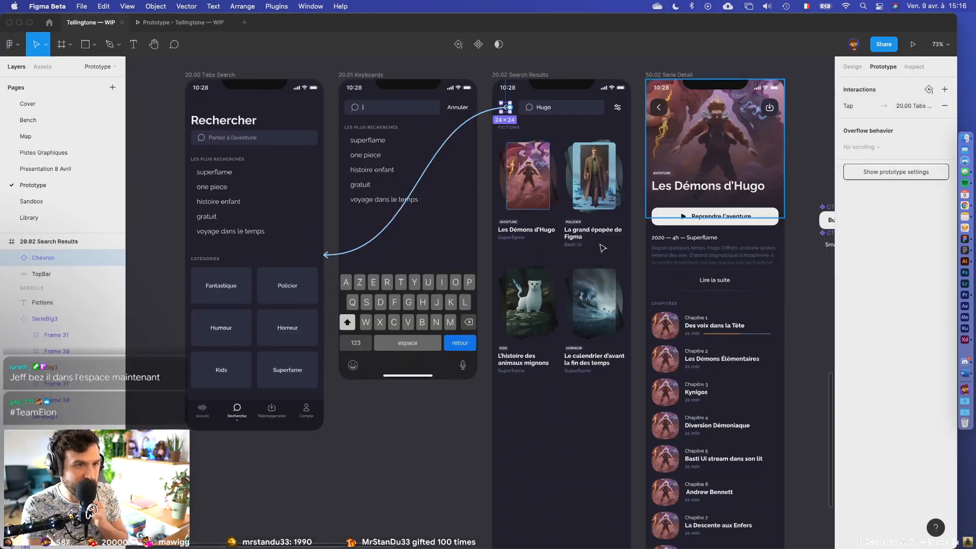
{"action": "scroll", "coordinate": [533, 180], "scroll_direction": "up", "scroll_amount": 10}
{"action": "scroll", "coordinate": [709, 188], "scroll_direction": "down", "scroll_amount": 10}
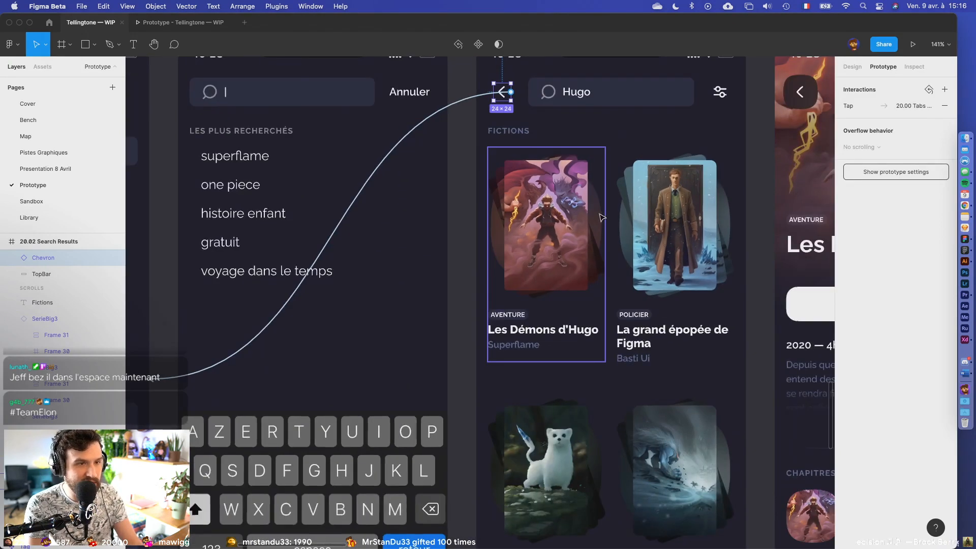
{"action": "left_click", "coordinate": [591, 235]}
{"action": "scroll", "coordinate": [591, 235], "scroll_direction": "down", "scroll_amount": 5}
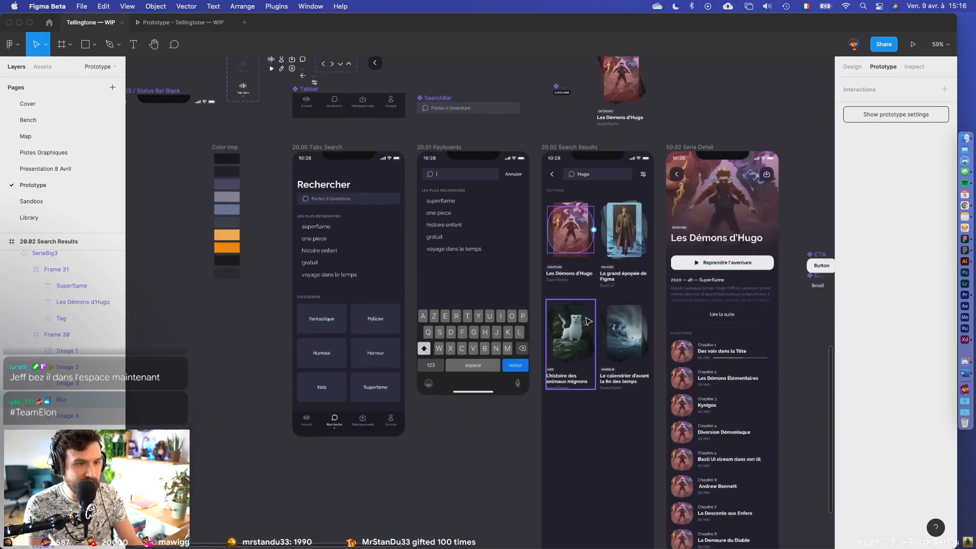
- Remove the black fill and the background blur from the Blur layer in the main SerieBig3 component
{"action": "left_click", "coordinate": [660, 102]}
{"action": "scroll", "coordinate": [660, 101], "scroll_direction": "up", "scroll_amount": 5}
{"action": "scroll", "coordinate": [660, 102], "scroll_direction": "up", "scroll_amount": 4}
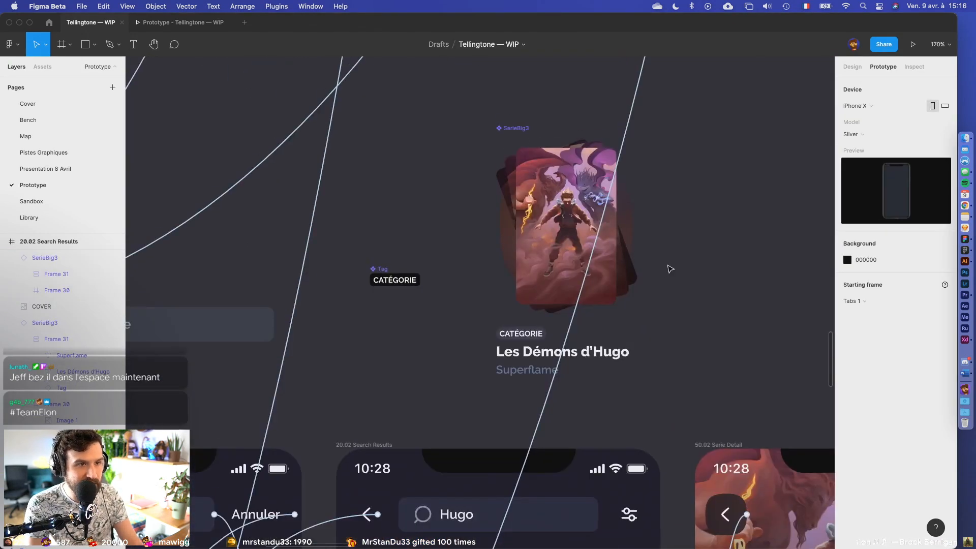
{"action": "left_click", "coordinate": [630, 265]}
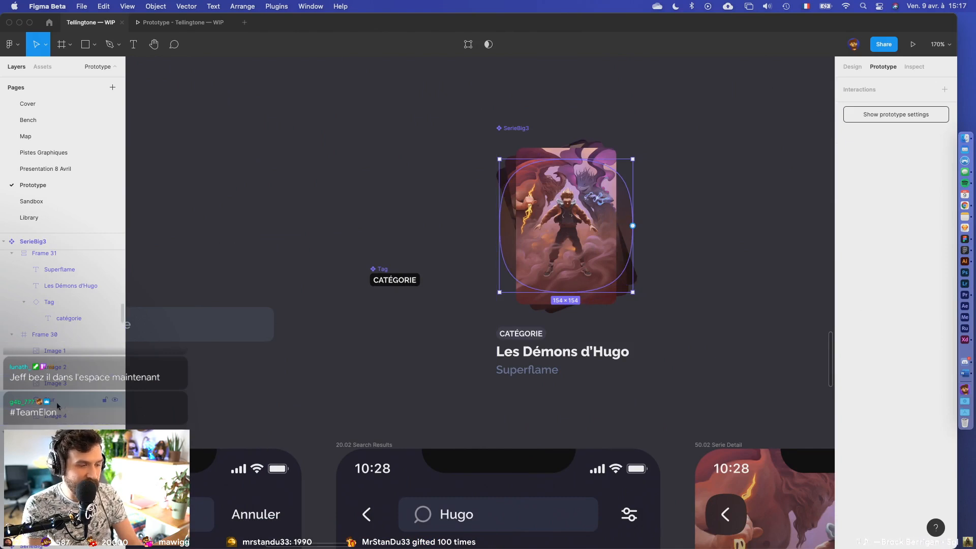
{"action": "left_click", "coordinate": [851, 67]}
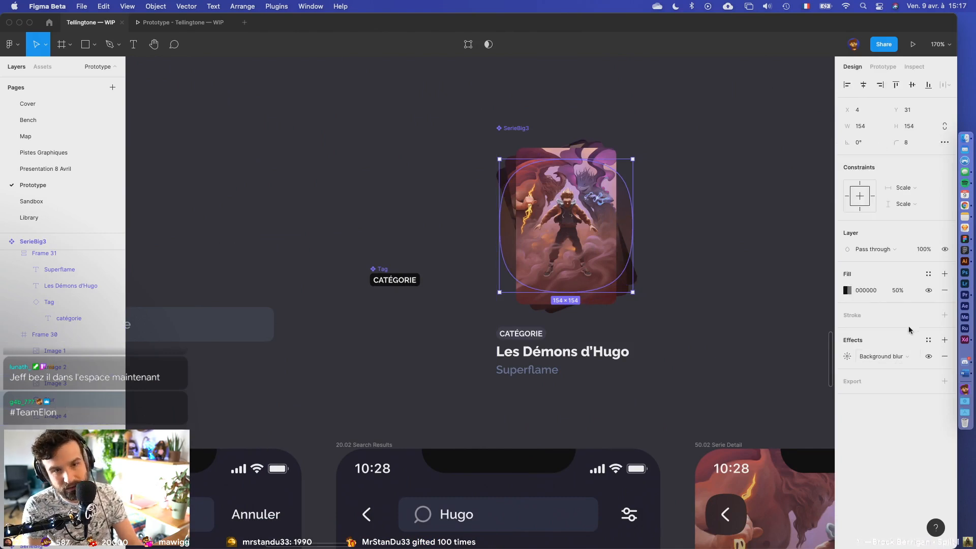
{"action": "left_click", "coordinate": [943, 290]}
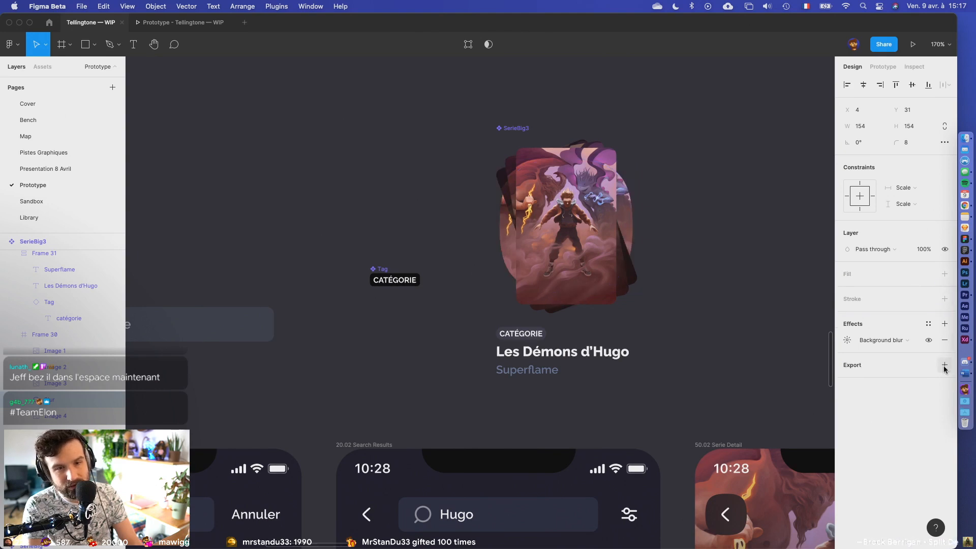
{"action": "left_click", "coordinate": [944, 341]}
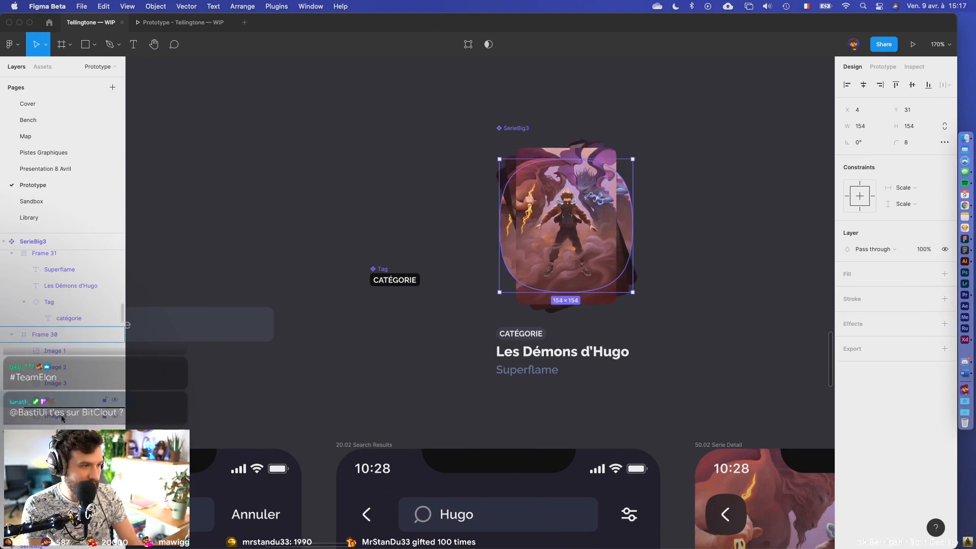
- Use the SerieBig3 component's Blur layer as a mask and give it a solid C4C4C4 fill
{"action": "right_click", "coordinate": [64, 418]}
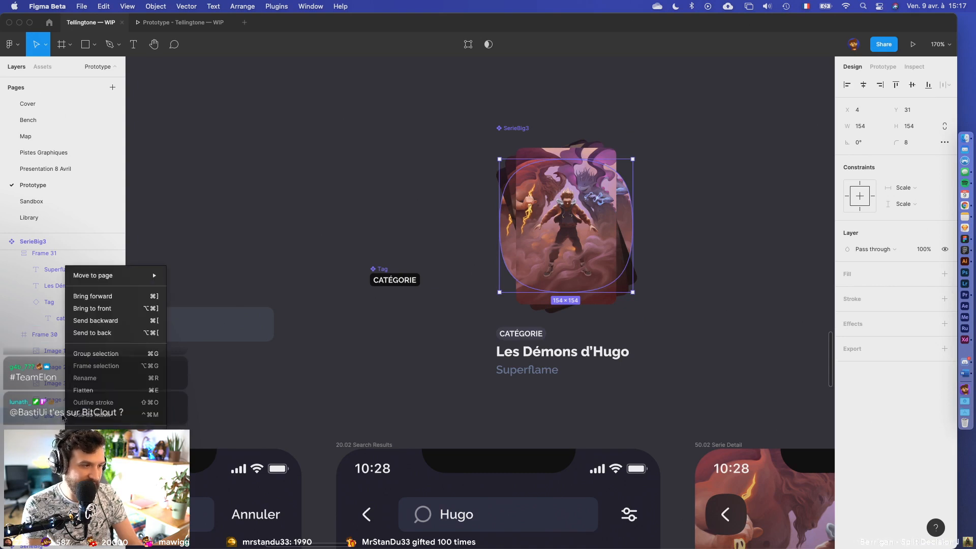
{"action": "left_click", "coordinate": [487, 44]}
{"action": "left_click", "coordinate": [488, 45]}
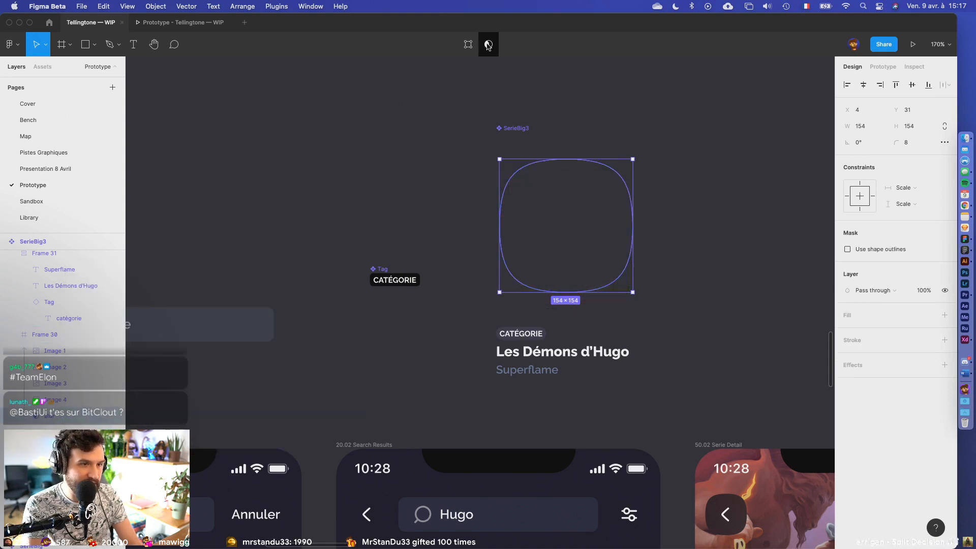
{"action": "left_click", "coordinate": [60, 421]}
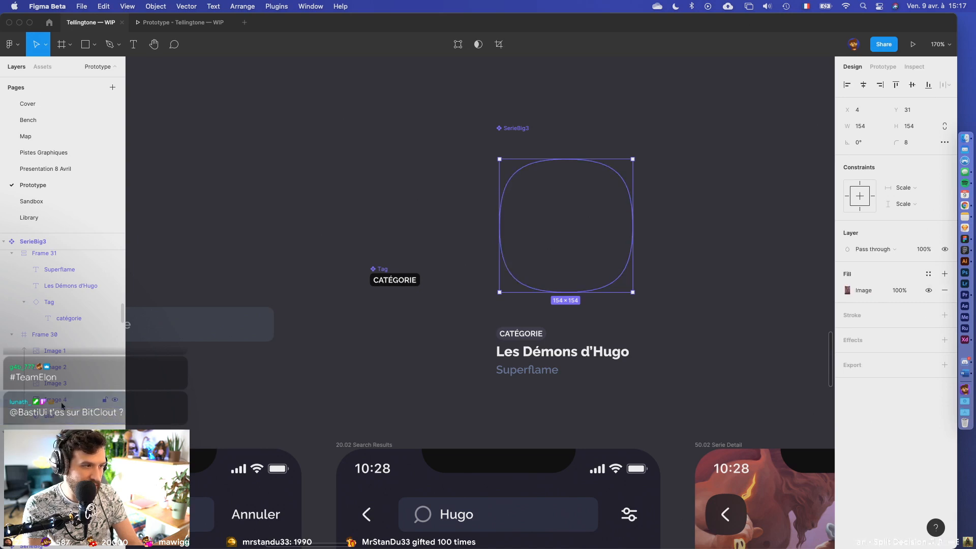
{"action": "left_click", "coordinate": [65, 403]}
{"action": "left_click", "coordinate": [57, 416]}
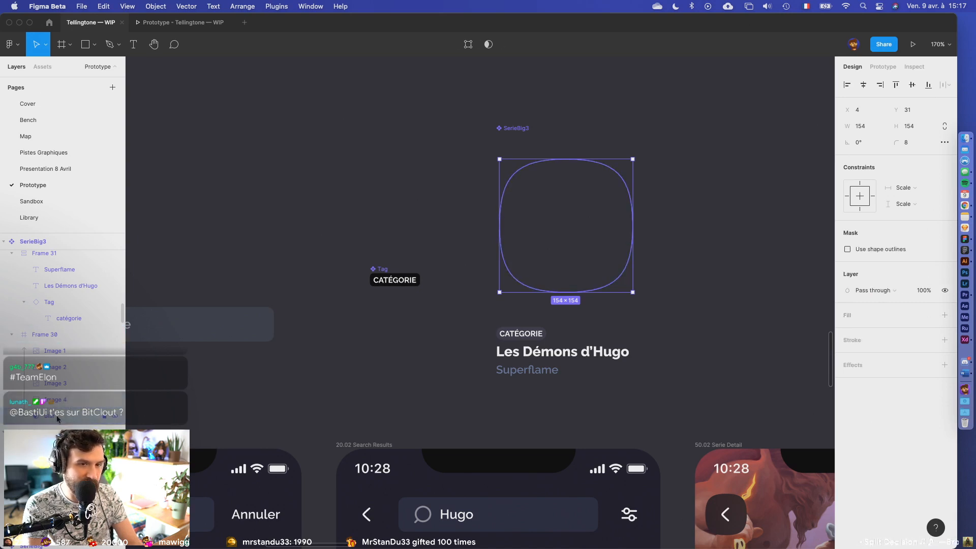
{"action": "left_click", "coordinate": [942, 315]}
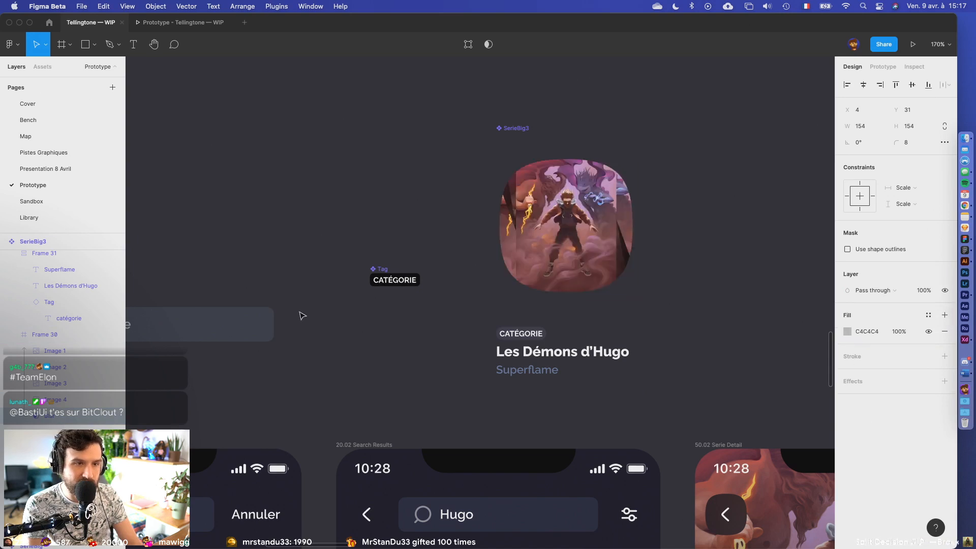
- Group Image 4 with the Blur mask in SerieBig3 so that the mask clips only that image
{"action": "left_click", "coordinate": [55, 402]}
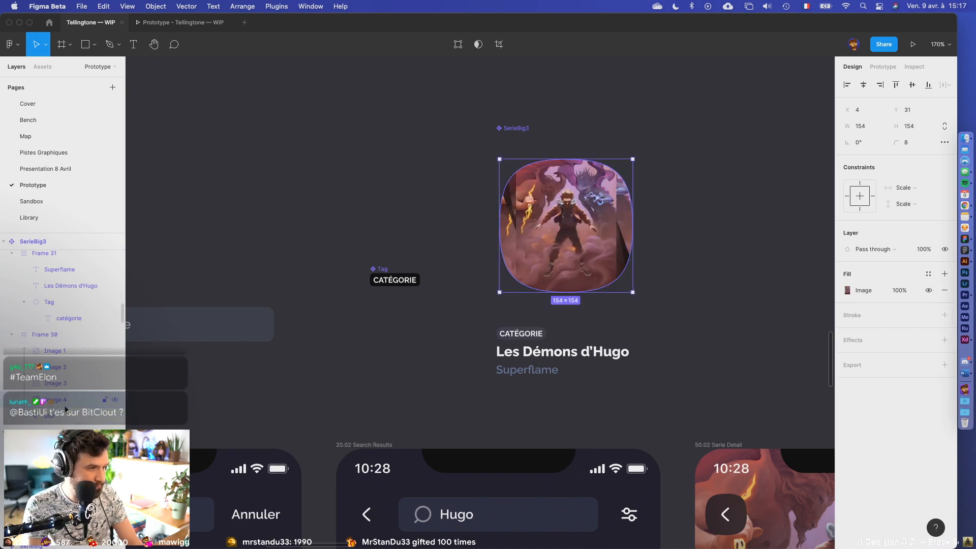
{"action": "left_click", "coordinate": [56, 351], "text": "shift"}
{"action": "right_click", "coordinate": [67, 358]}
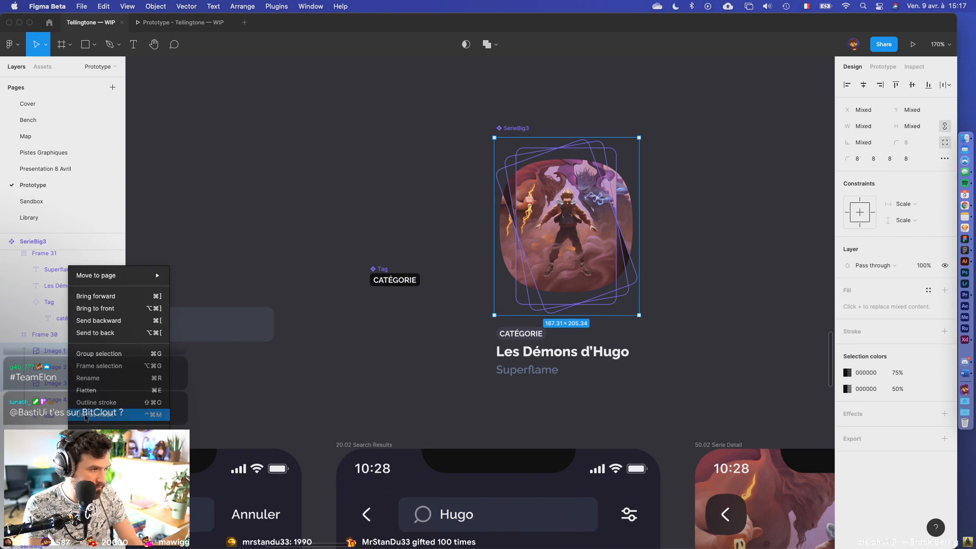
{"action": "left_click", "coordinate": [85, 414]}
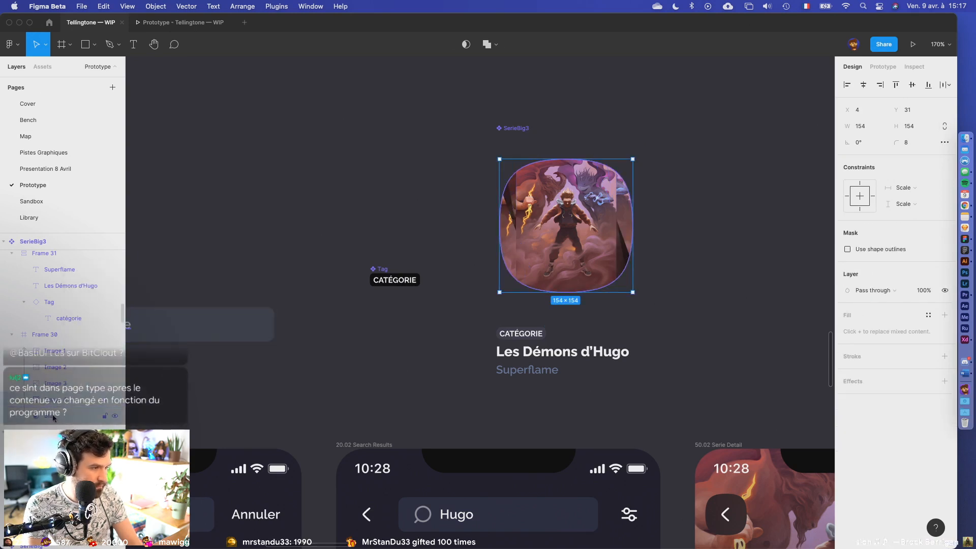
{"action": "left_click", "coordinate": [69, 416]}
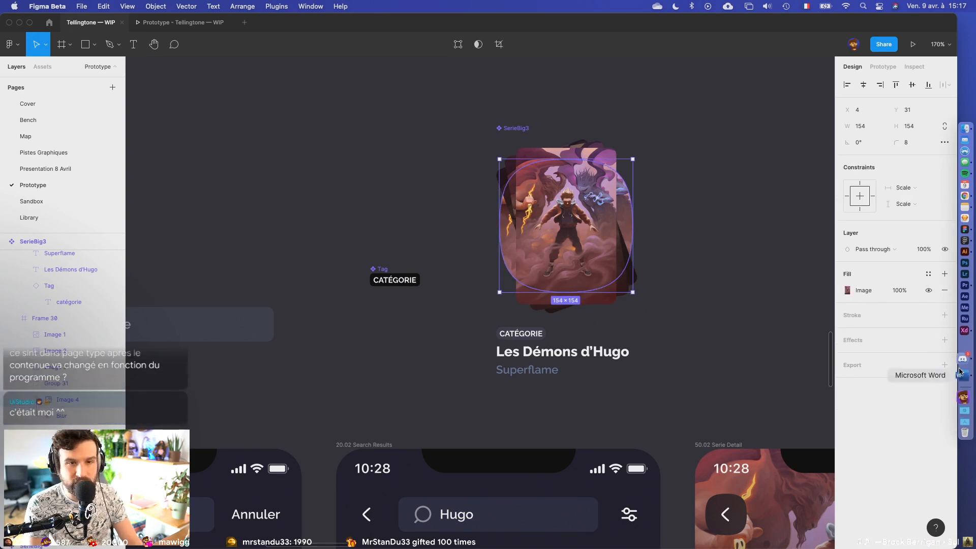
- Add a layer blur of 28 to Image 4 and enlarge the image from its centre to about 182 × 182
{"action": "left_click", "coordinate": [944, 340]}
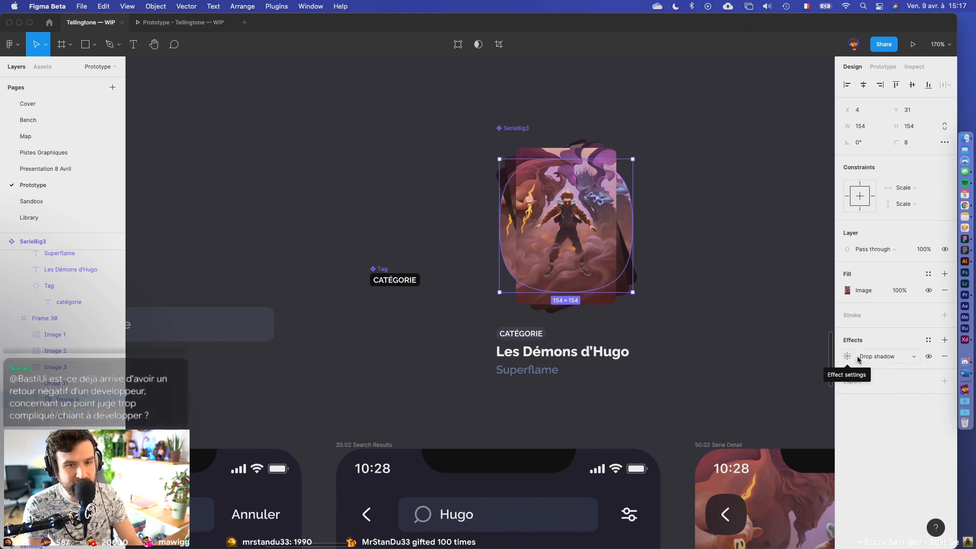
{"action": "left_click", "coordinate": [874, 358]}
{"action": "left_click", "coordinate": [876, 368]}
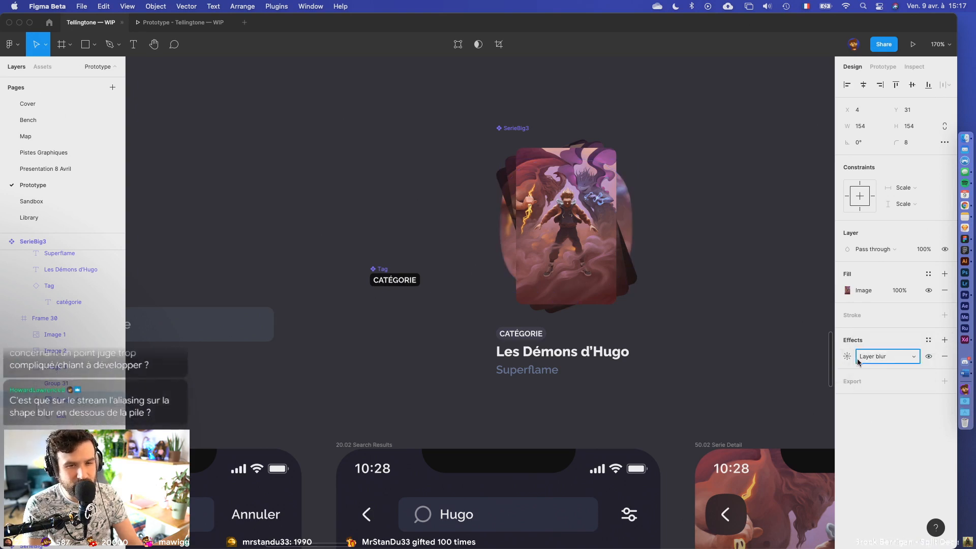
{"action": "left_click", "coordinate": [847, 357]}
{"action": "type", "text": "20"}
{"action": "key", "text": "Return"}
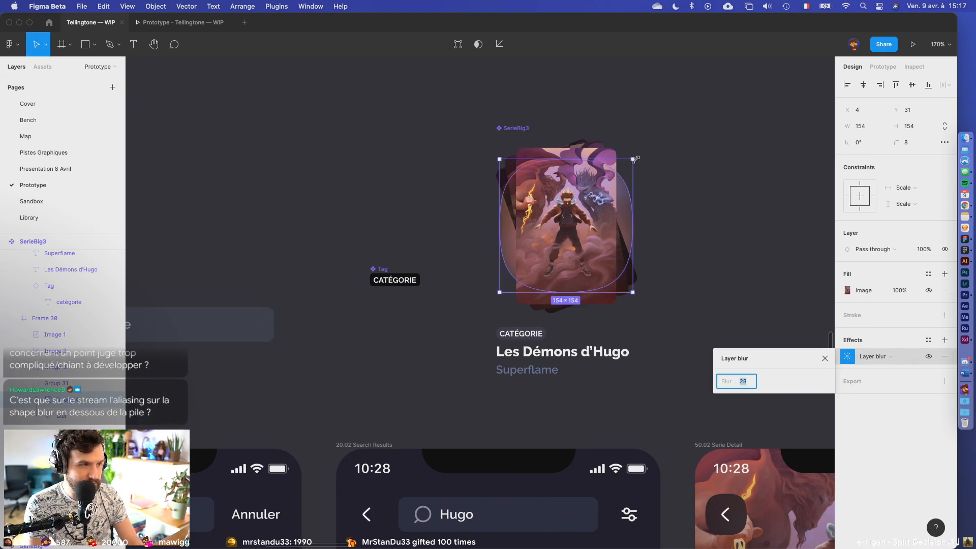
{"action": "left_click_drag", "start_coordinate": [635, 159], "coordinate": [646, 150]}
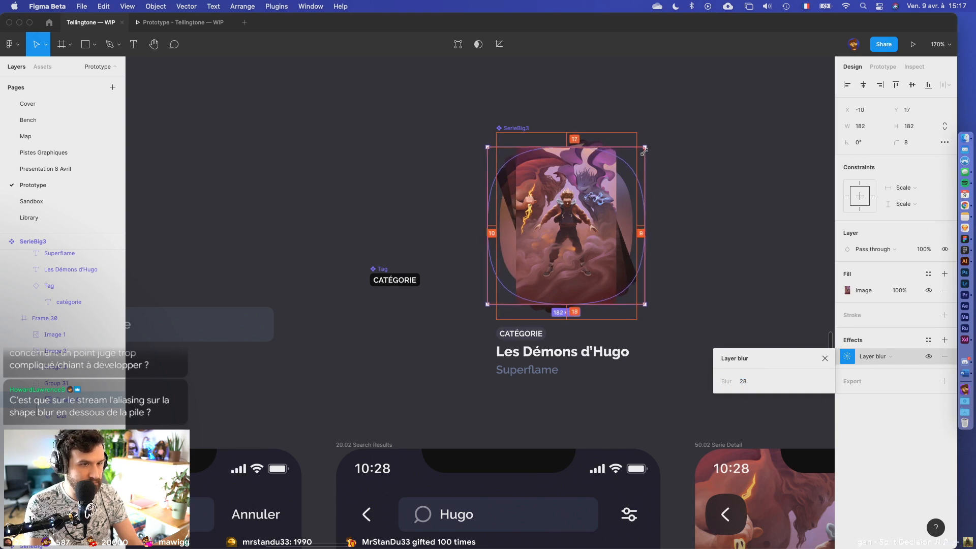
{"action": "left_click", "coordinate": [700, 214]}
- Rename the group holding Image 4 and its mask as Blur Bg and set its opacity to 50%
{"action": "left_click", "coordinate": [66, 385]}
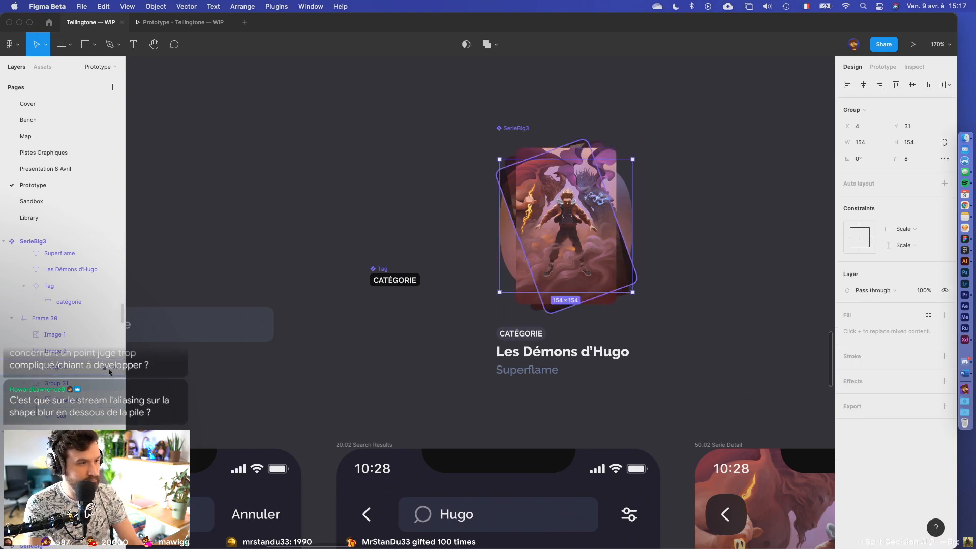
{"action": "double_click", "coordinate": [49, 389]}
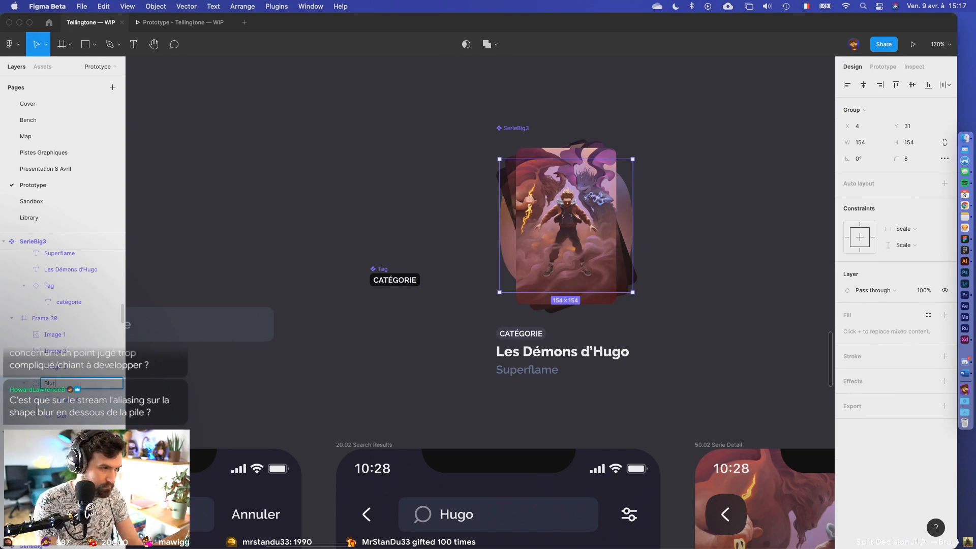
{"action": "key", "text": "Return"}
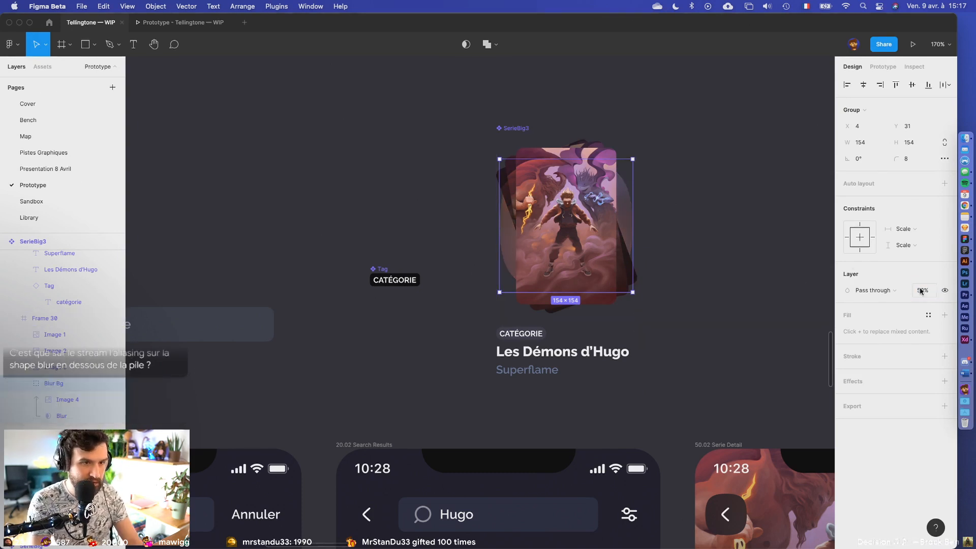
{"action": "left_click", "coordinate": [712, 274]}
- Move the two lower series cards on the Search Results screen up about 20 px and check the upper card's spacing below the Fictions label
{"action": "scroll", "coordinate": [714, 275], "scroll_direction": "down", "scroll_amount": 10}
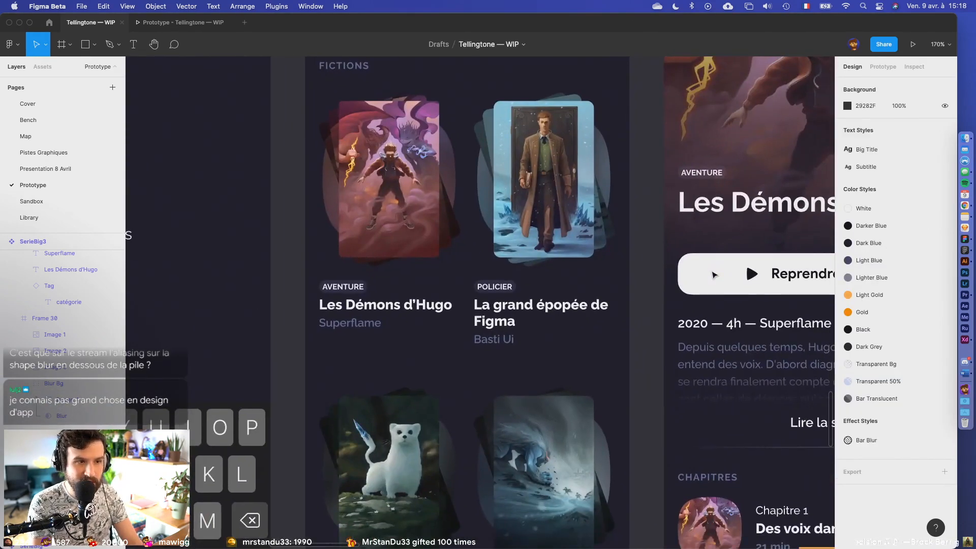
{"action": "scroll", "coordinate": [714, 275], "scroll_direction": "down", "scroll_amount": 5}
{"action": "scroll", "coordinate": [714, 276], "scroll_direction": "down", "scroll_amount": 3}
{"action": "scroll", "coordinate": [715, 277], "scroll_direction": "up", "scroll_amount": 1}
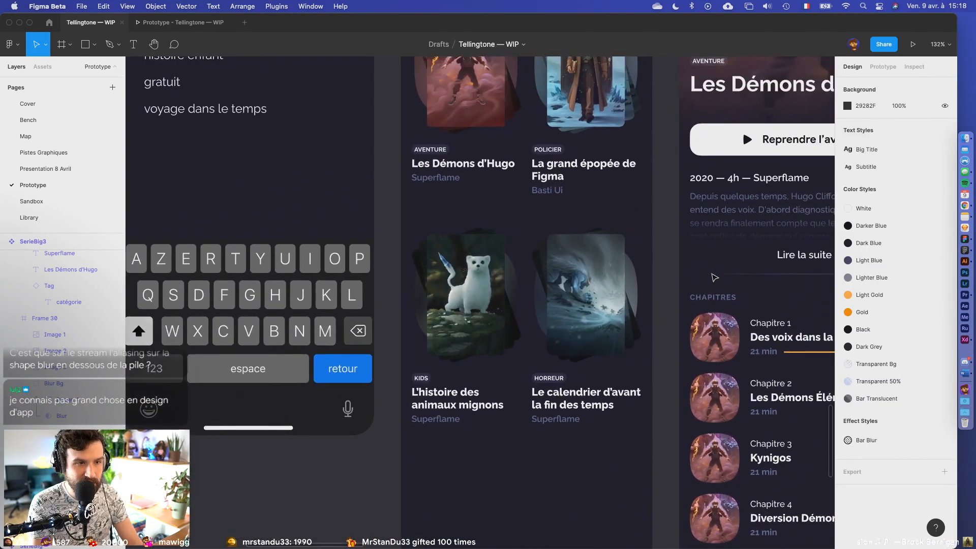
{"action": "scroll", "coordinate": [714, 277], "scroll_direction": "down", "scroll_amount": 3}
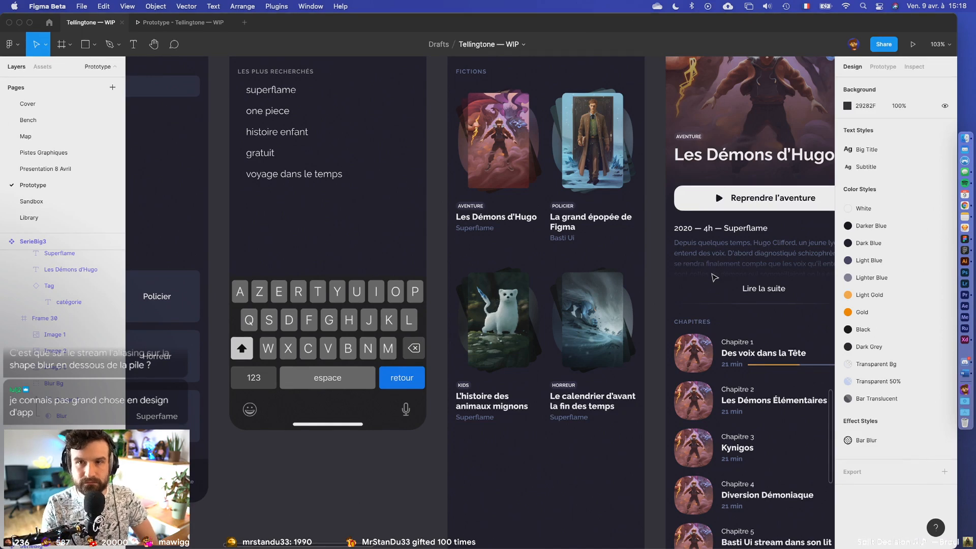
{"action": "scroll", "coordinate": [508, 355], "scroll_direction": "up", "scroll_amount": 3}
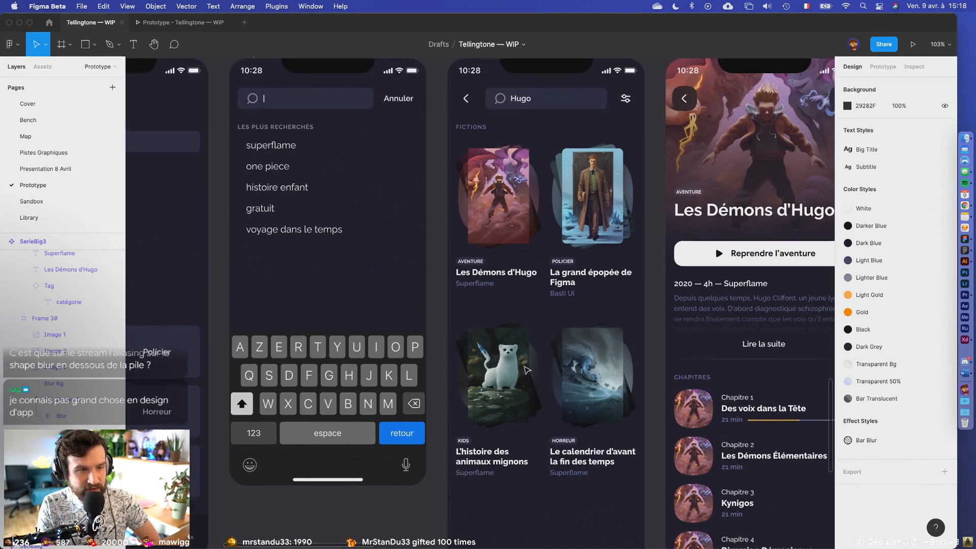
{"action": "left_click", "coordinate": [521, 329]}
{"action": "left_click", "coordinate": [595, 386], "text": "shift"}
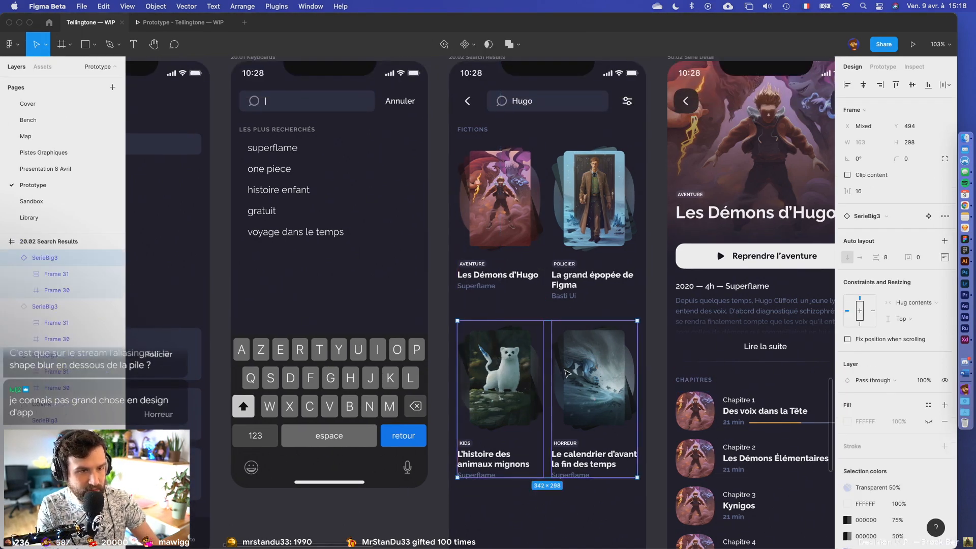
{"action": "key", "text": "alt"}
{"action": "key", "text": "shift+Up"}
{"action": "key", "text": "shift+Up"}
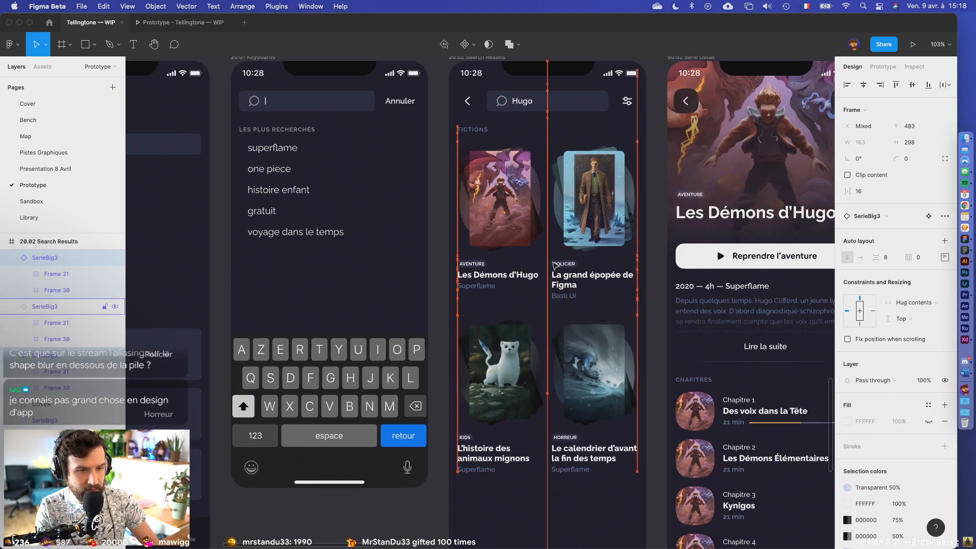
{"action": "key", "text": "Down"}
{"action": "left_click", "coordinate": [528, 255]}
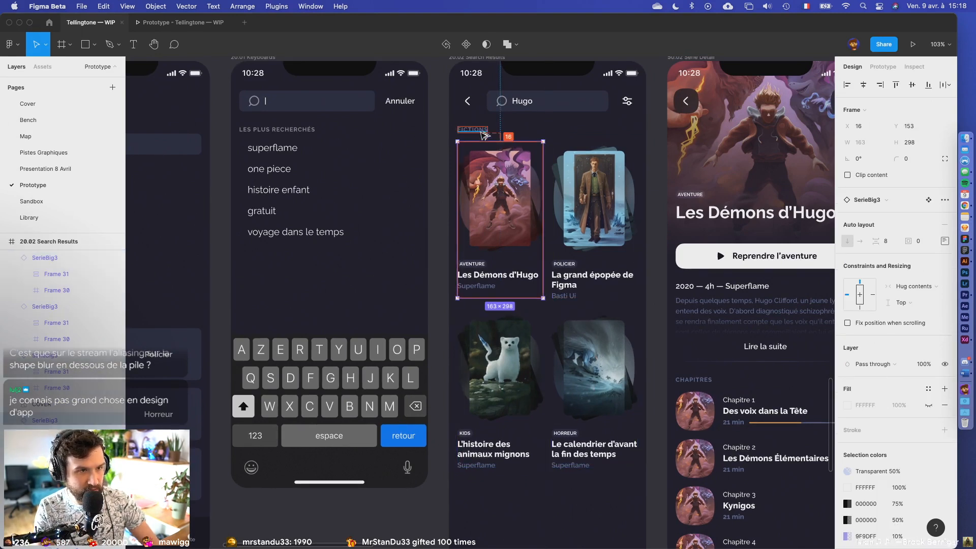
{"action": "left_click", "coordinate": [525, 507]}
- Preview the prototype from the 20.00 Tabs Search screen and run the search through to the Hugo results
{"action": "scroll", "coordinate": [525, 507], "scroll_direction": "down", "scroll_amount": 5}
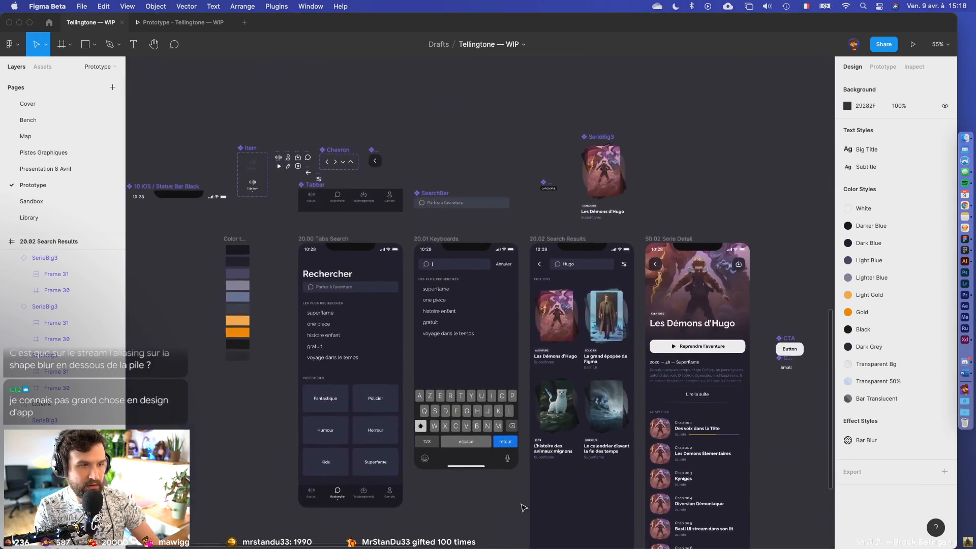
{"action": "left_click", "coordinate": [350, 237]}
{"action": "left_click", "coordinate": [913, 44]}
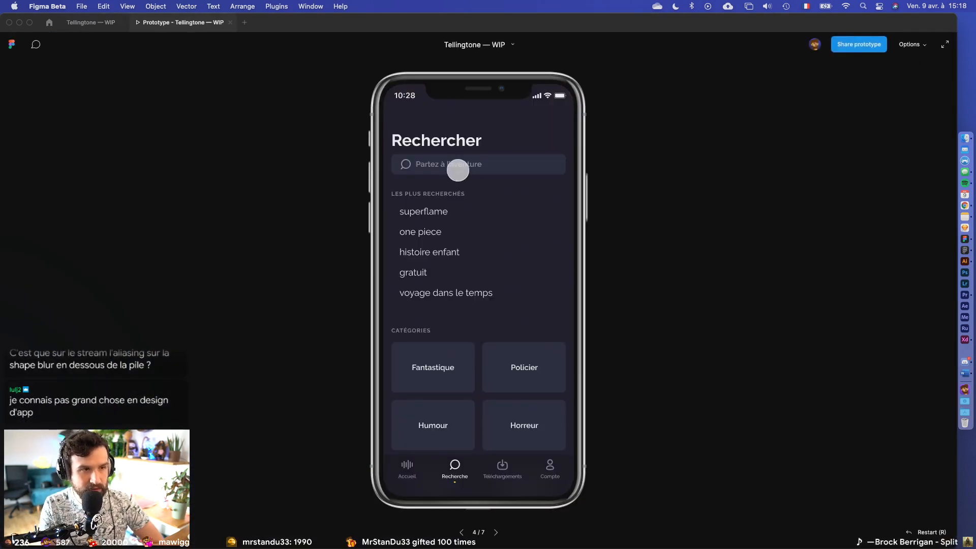
{"action": "left_click", "coordinate": [457, 168]}
{"action": "left_click", "coordinate": [466, 373]}
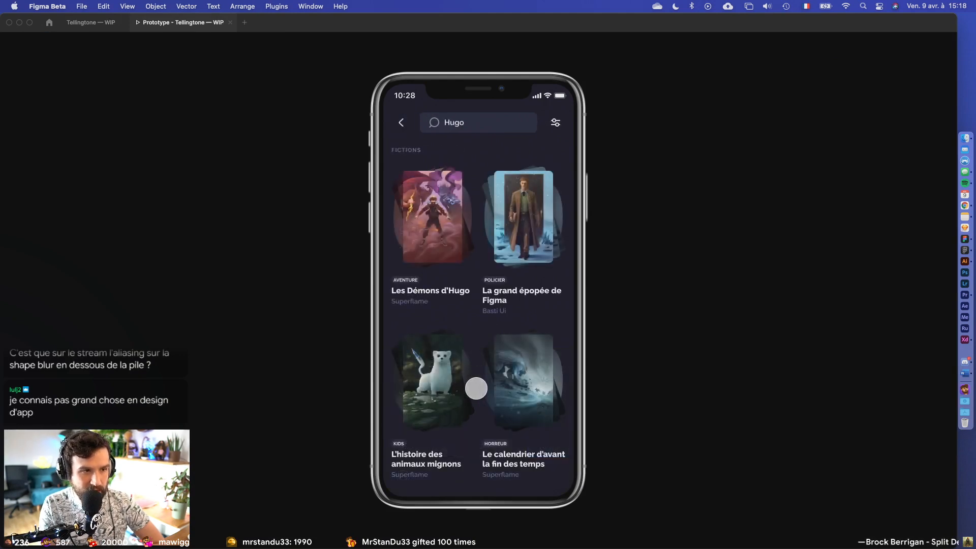
- Check the Hugo results by scrolling through them in the prototype preview, and return to the Tellingtone — WIP design file
{"action": "left_click_drag", "start_coordinate": [472, 386], "coordinate": [480, 333]}
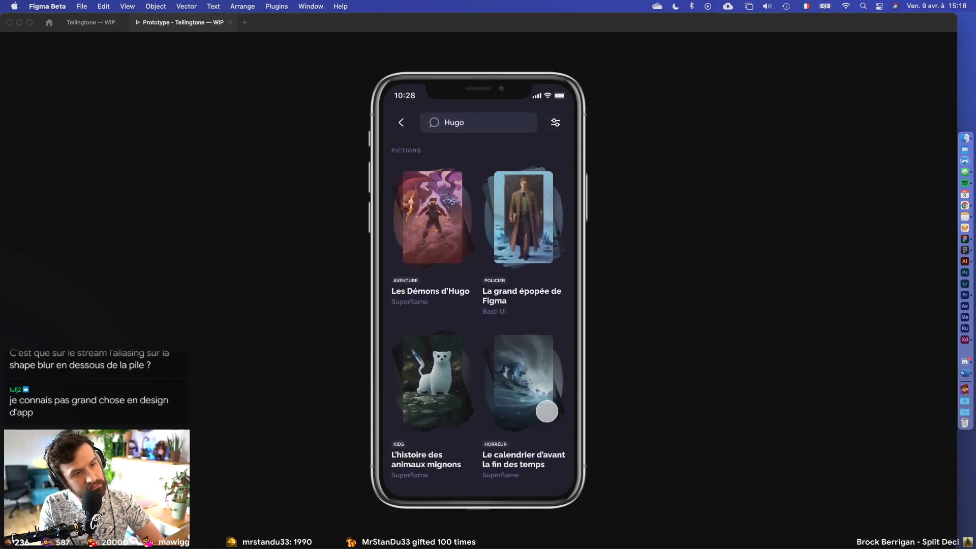
{"action": "left_click_drag", "start_coordinate": [508, 407], "coordinate": [534, 505]}
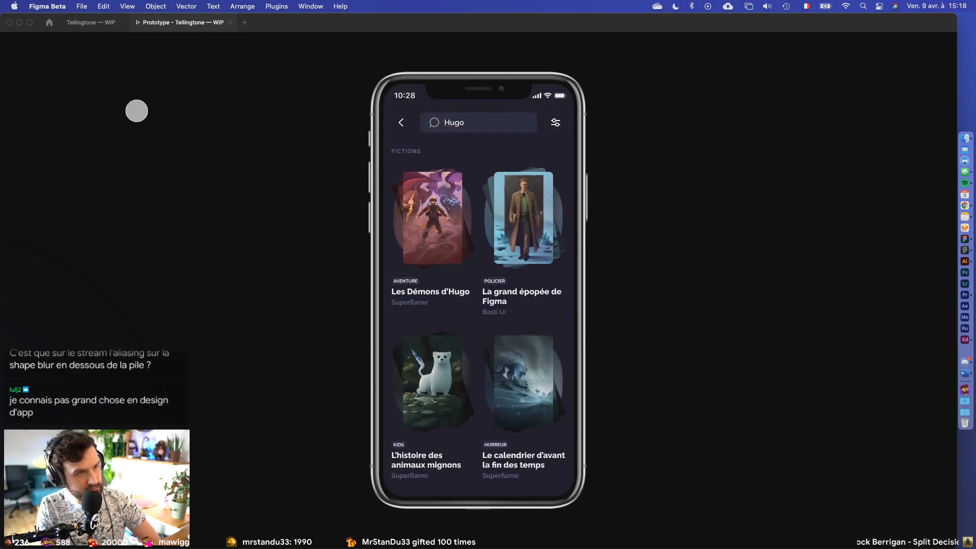
{"action": "left_click", "coordinate": [90, 22]}
- Copy the Chapitre 2 episode row from Serie Detail into Search Results and place it horizontally centred below the lower series cards
{"action": "scroll", "coordinate": [500, 336], "scroll_direction": "right", "scroll_amount": 3}
{"action": "left_click", "coordinate": [621, 413]}
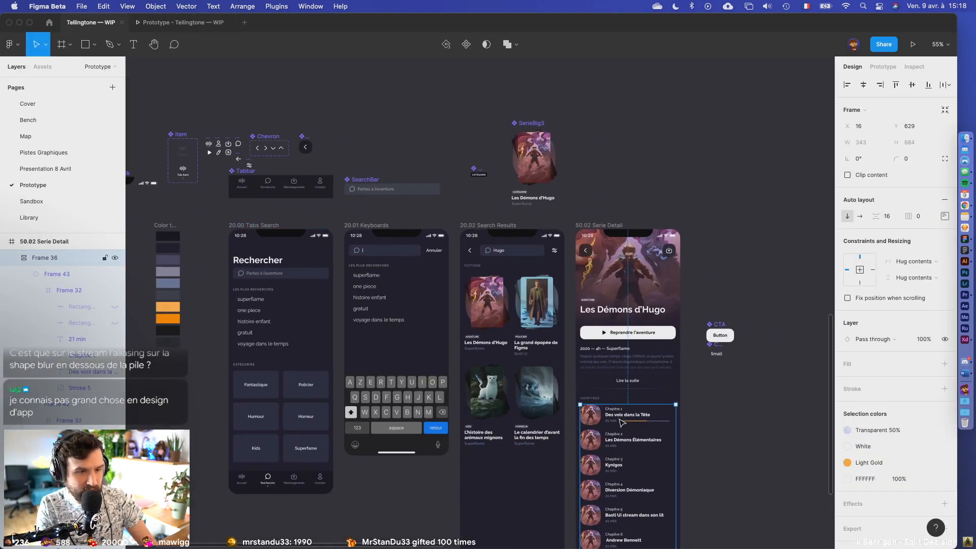
{"action": "scroll", "coordinate": [615, 433], "scroll_direction": "down", "scroll_amount": 2}
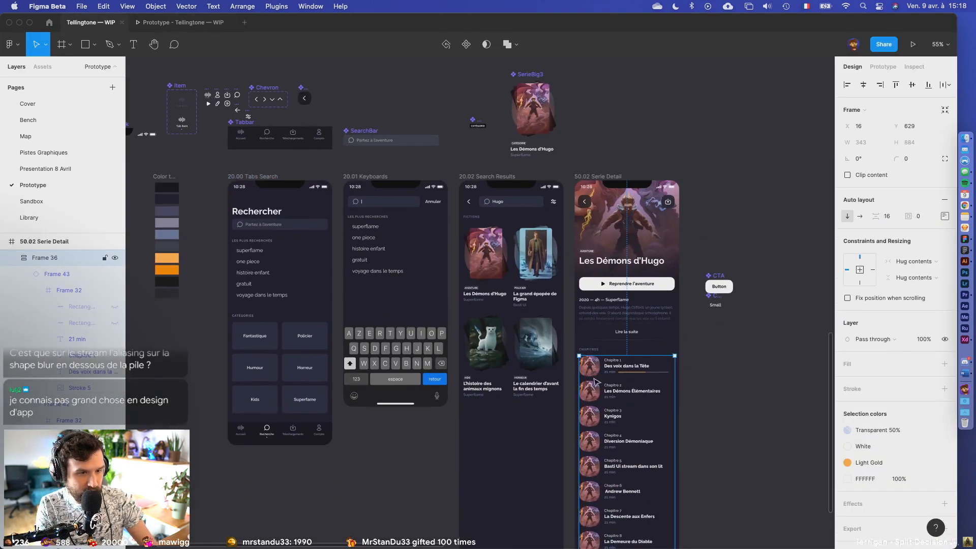
{"action": "left_click", "coordinate": [593, 394]}
{"action": "key", "text": "super+c"}
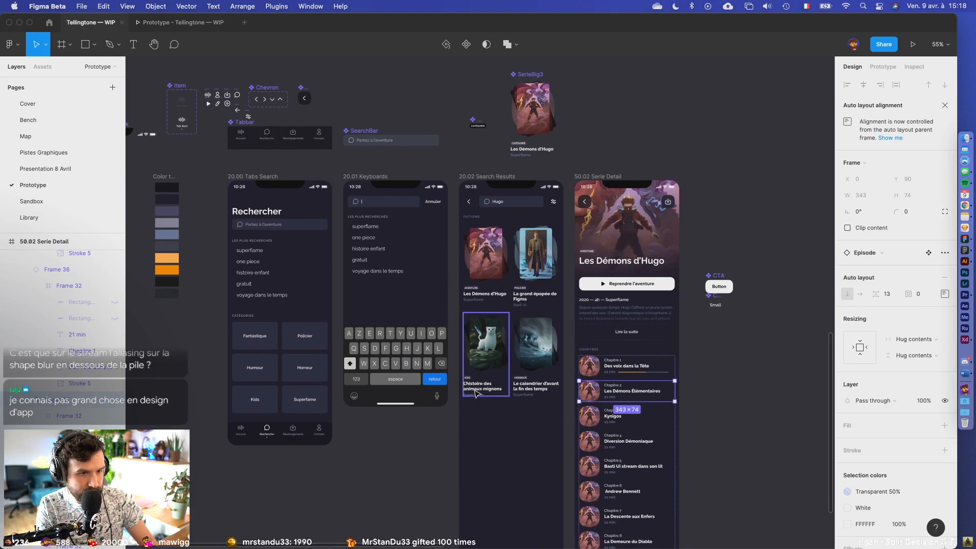
{"action": "left_click", "coordinate": [485, 355]}
{"action": "key", "text": "super+v"}
{"action": "left_click_drag", "start_coordinate": [481, 222], "coordinate": [489, 434]}
{"action": "left_click", "coordinate": [863, 85]}
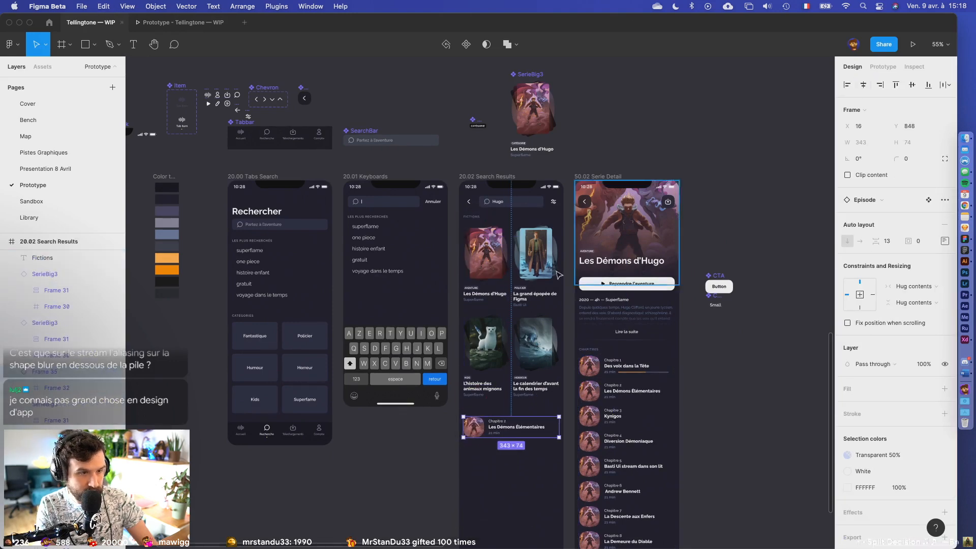
{"action": "scroll", "coordinate": [496, 377], "scroll_direction": "up", "scroll_amount": 5}
{"action": "left_click_drag", "start_coordinate": [496, 377], "coordinate": [484, 442]}
{"action": "scroll", "coordinate": [483, 442], "scroll_direction": "down", "scroll_amount": 2}
{"action": "scroll", "coordinate": [483, 442], "scroll_direction": "down", "scroll_amount": 5}
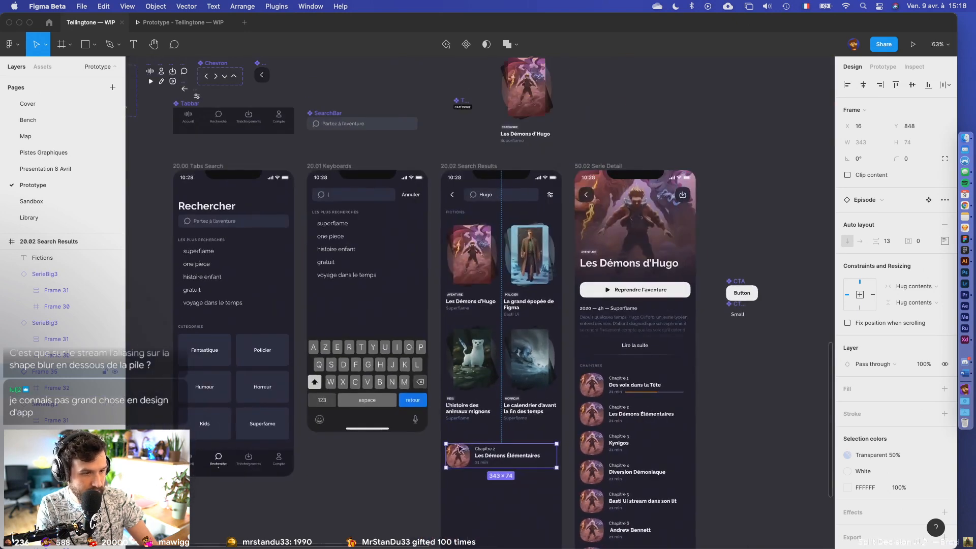
- Duplicate the Fictions label above the episode row on Search Results and change its text to épisodes
{"action": "left_click_drag", "start_coordinate": [461, 213], "coordinate": [475, 454]}
{"action": "scroll", "coordinate": [475, 455], "scroll_direction": "up", "scroll_amount": 10}
{"action": "scroll", "coordinate": [477, 458], "scroll_direction": "down", "scroll_amount": 3}
{"action": "double_click", "coordinate": [446, 342]}
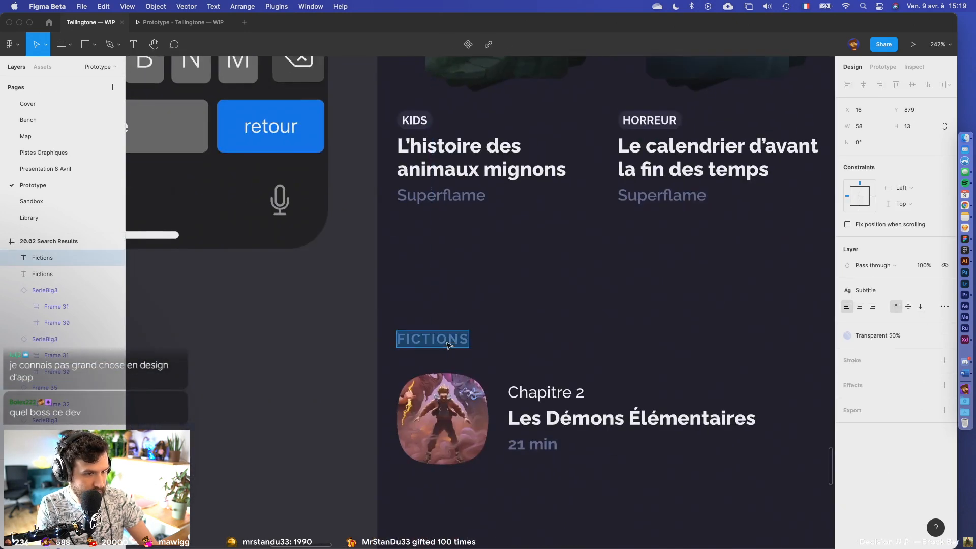
{"action": "type", "text": "2p"}
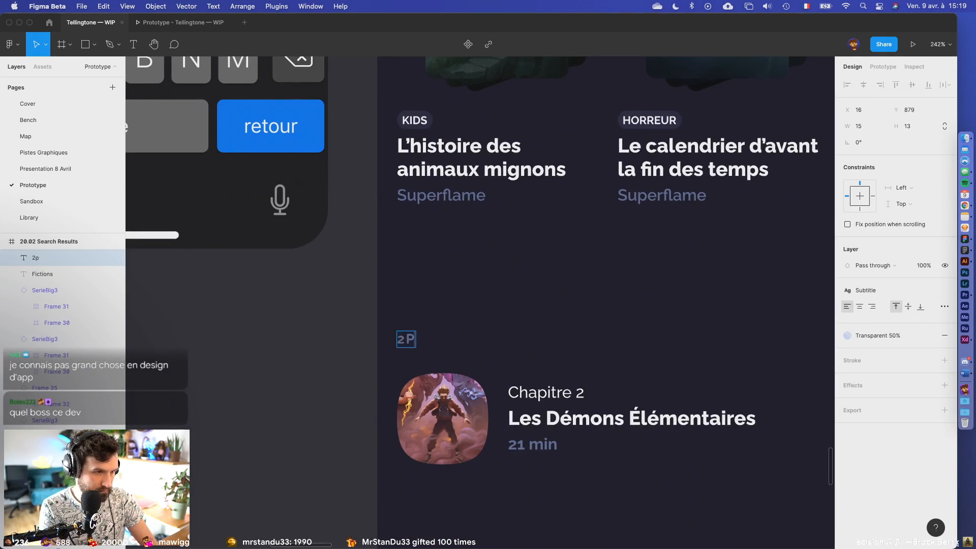
{"action": "key", "text": "BackSpace"}
{"action": "key", "text": "BackSpace"}
{"action": "type", "text": "épisodes"}
{"action": "left_click", "coordinate": [505, 315]}
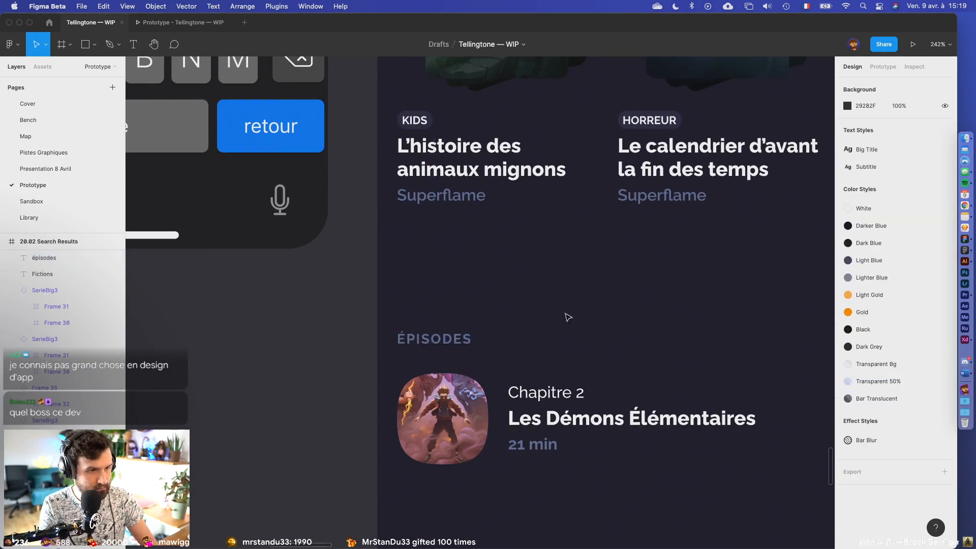
- Tighten the gap between the Épisodes label and the episode row to 16 px
{"action": "left_click", "coordinate": [427, 377]}
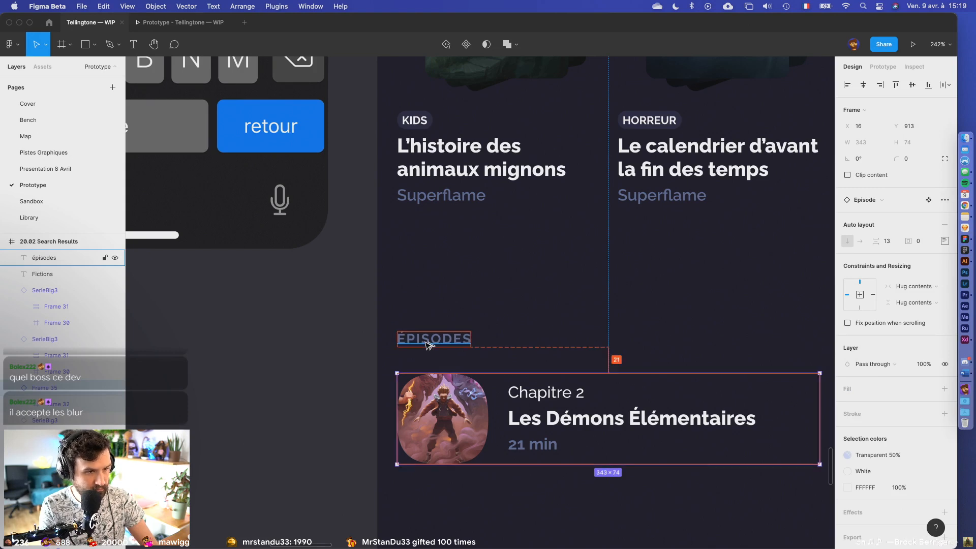
{"action": "key", "text": "Escape"}
{"action": "scroll", "coordinate": [536, 309], "scroll_direction": "down", "scroll_amount": 5}
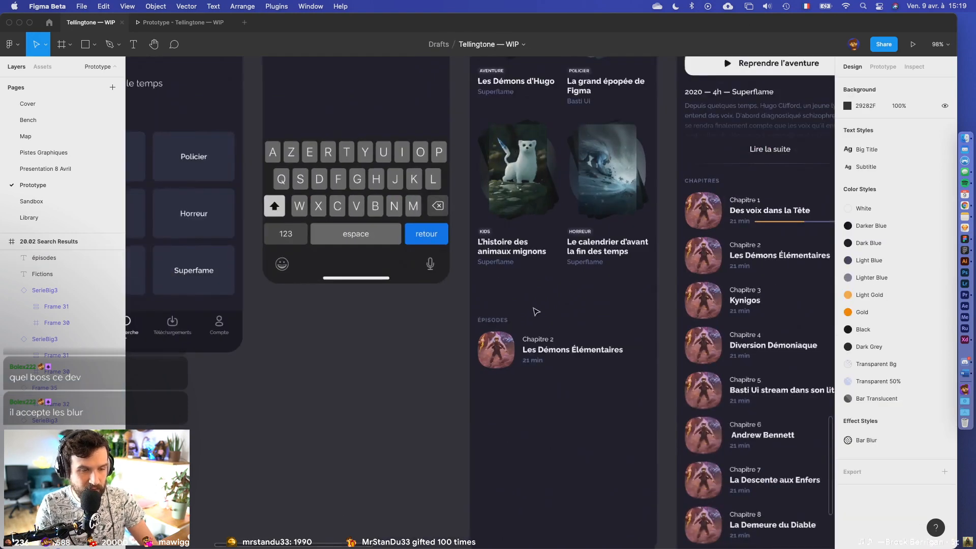
- Duplicate the episode row and place the copy 16 px below the first one
{"action": "scroll", "coordinate": [536, 311], "scroll_direction": "down", "scroll_amount": 1}
{"action": "left_click", "coordinate": [486, 331]}
{"action": "left_click_drag", "start_coordinate": [485, 330], "coordinate": [510, 364]}
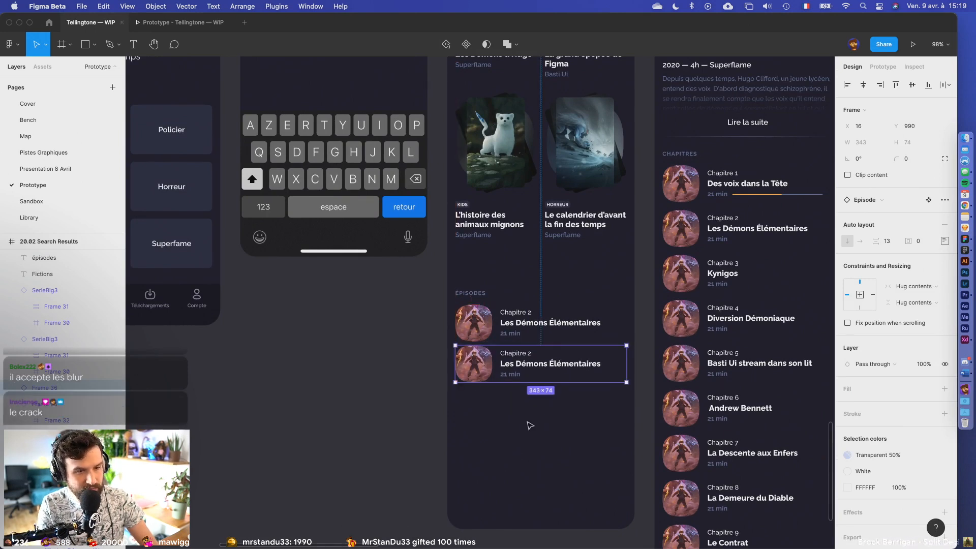
{"action": "left_click", "coordinate": [549, 429]}
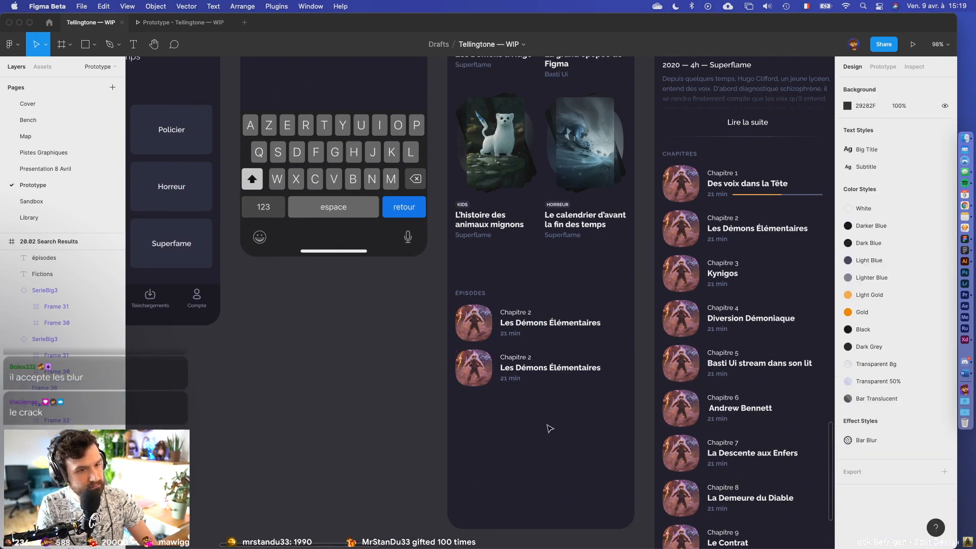
- Wrap the two episode rows in a vertical auto layout with 16 px spacing and duplicate rows until the list holds four
{"action": "scroll", "coordinate": [528, 447], "scroll_direction": "right", "scroll_amount": 2}
{"action": "scroll", "coordinate": [529, 447], "scroll_direction": "up", "scroll_amount": 1}
{"action": "left_click", "coordinate": [428, 402]}
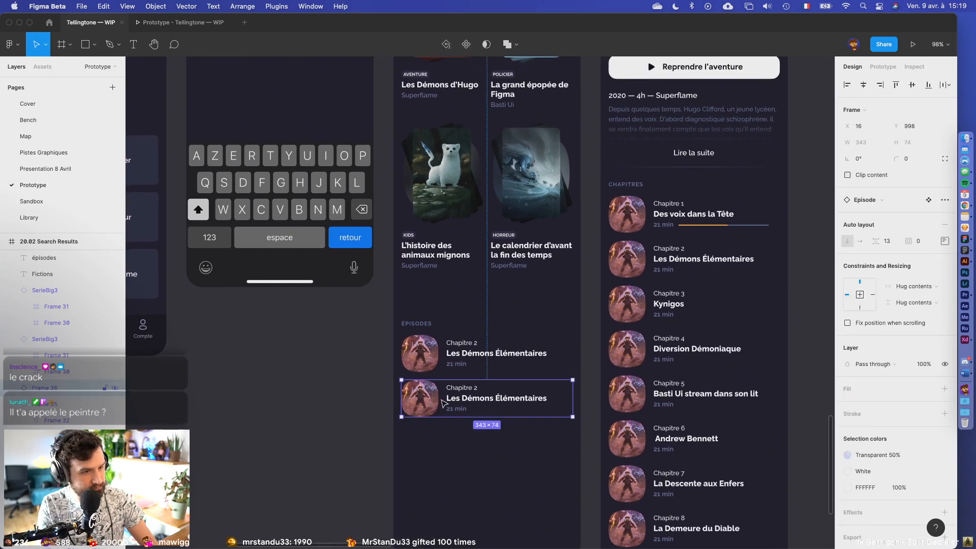
{"action": "left_click", "coordinate": [434, 371], "text": "shift"}
{"action": "key", "text": "shift+a"}
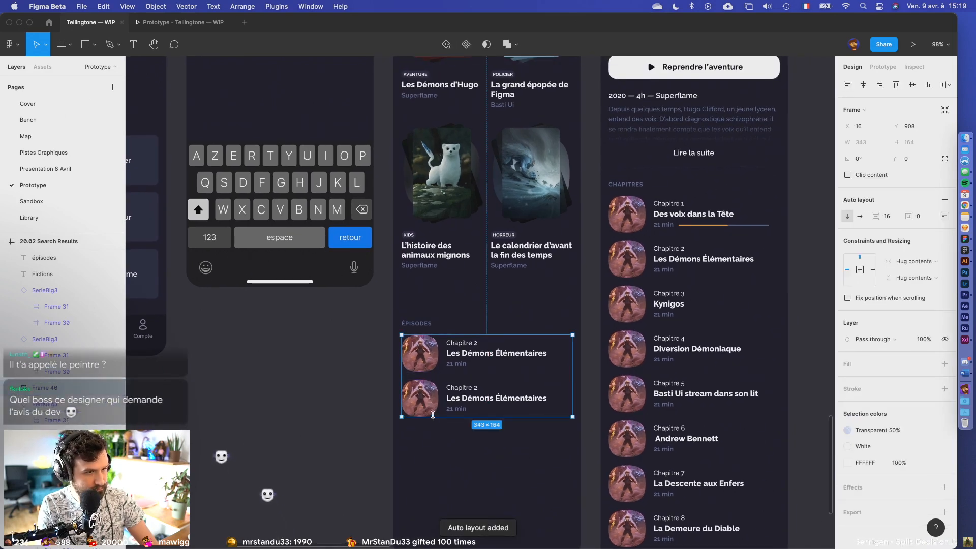
{"action": "left_click", "coordinate": [437, 394]}
{"action": "key", "text": "super+d"}
{"action": "left_click", "coordinate": [331, 405]}
{"action": "scroll", "coordinate": [311, 457], "scroll_direction": "down", "scroll_amount": 5}
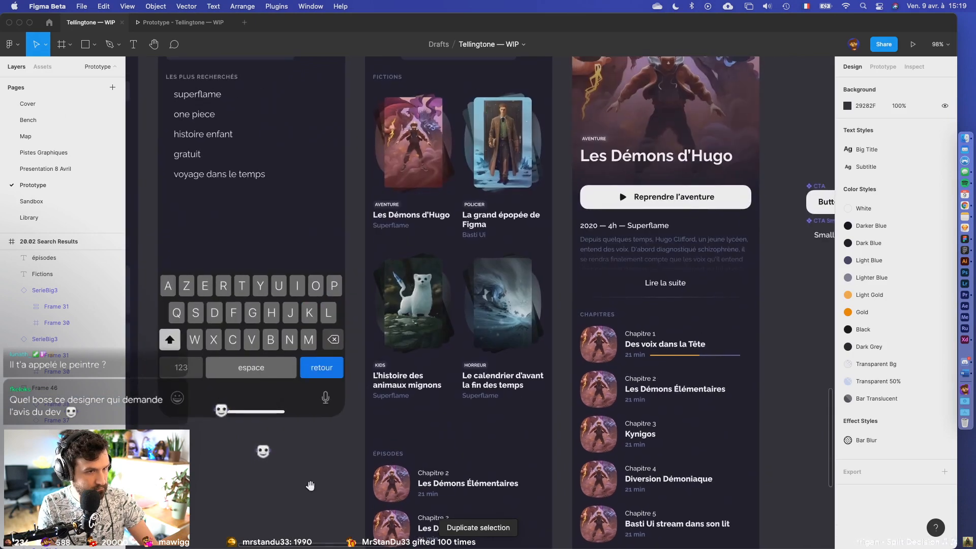
{"action": "double_click", "coordinate": [579, 346]}
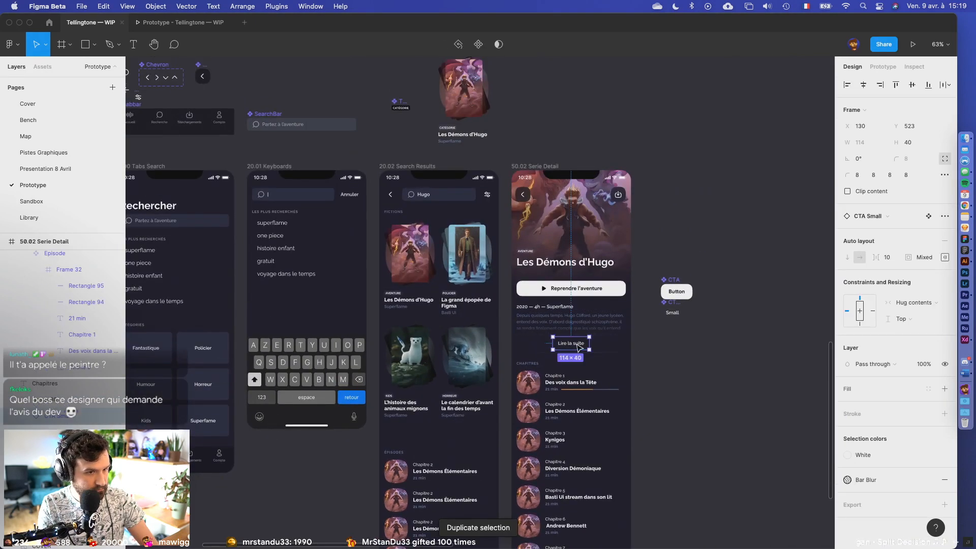
{"action": "left_click", "coordinate": [401, 407]}
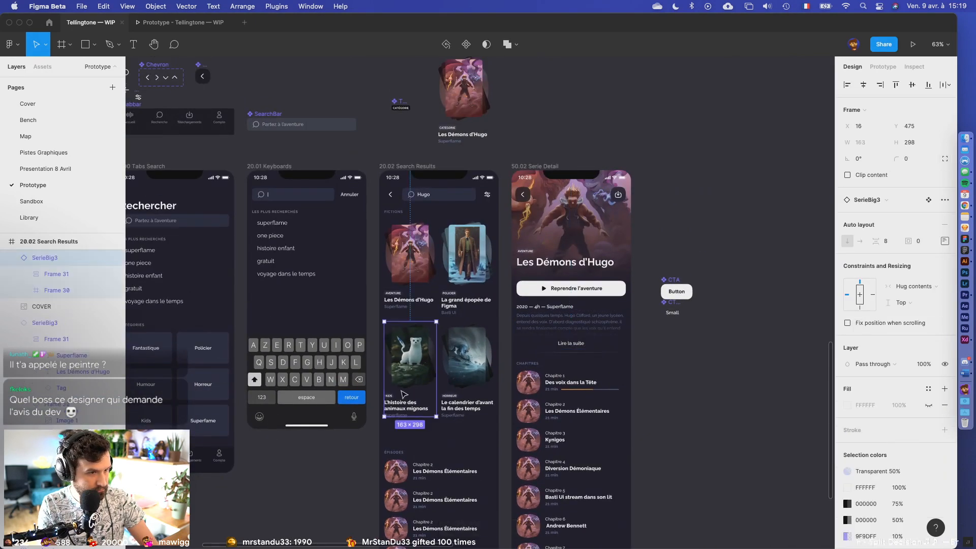
{"action": "key", "text": "super+v"}
{"action": "scroll", "coordinate": [437, 393], "scroll_direction": "up", "scroll_amount": 5}
{"action": "left_click_drag", "start_coordinate": [436, 334], "coordinate": [448, 476]}
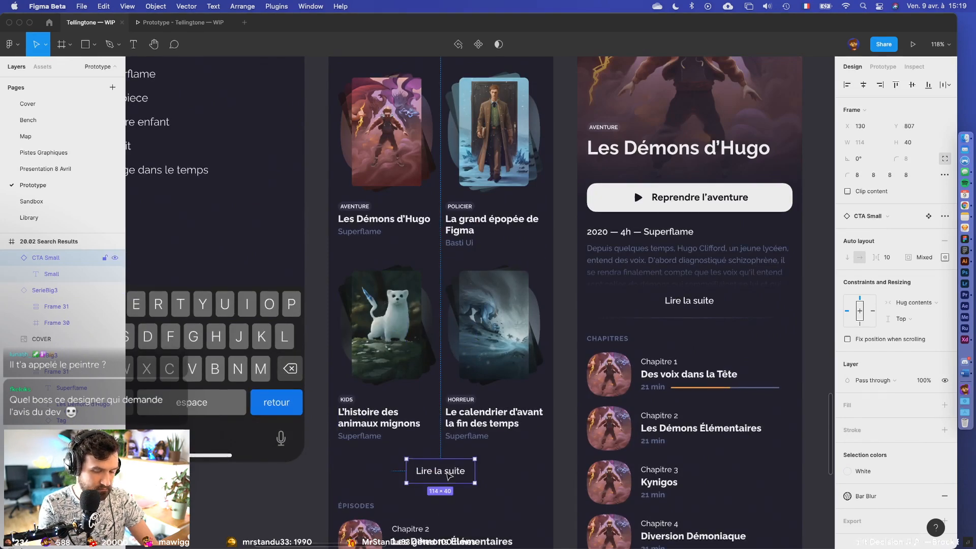
{"action": "key", "text": "Escape"}
- Move the Épisodes label and its episode list up together about 24 px, closer to the series cards
{"action": "scroll", "coordinate": [440, 465], "scroll_direction": "down", "scroll_amount": 5}
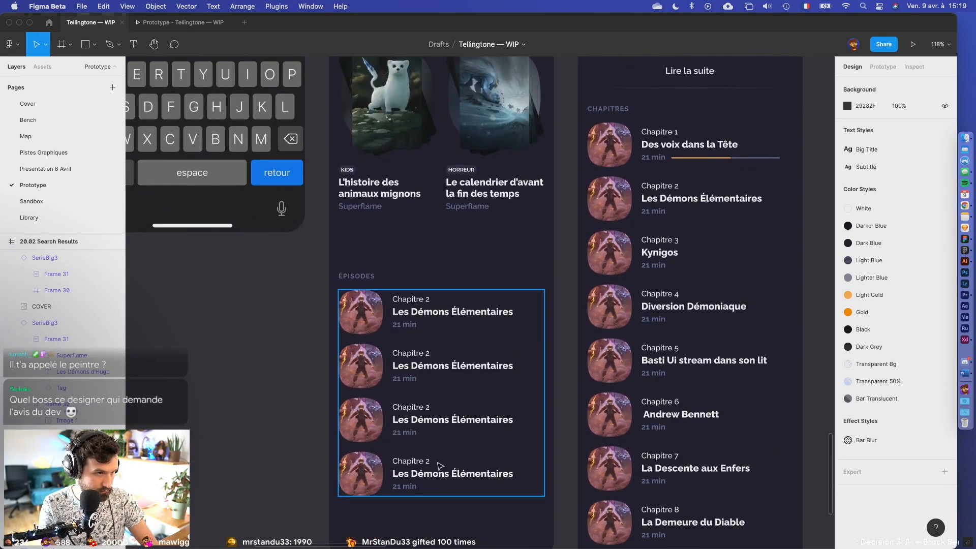
{"action": "left_click", "coordinate": [362, 283]}
{"action": "left_click", "coordinate": [441, 392], "text": "shift"}
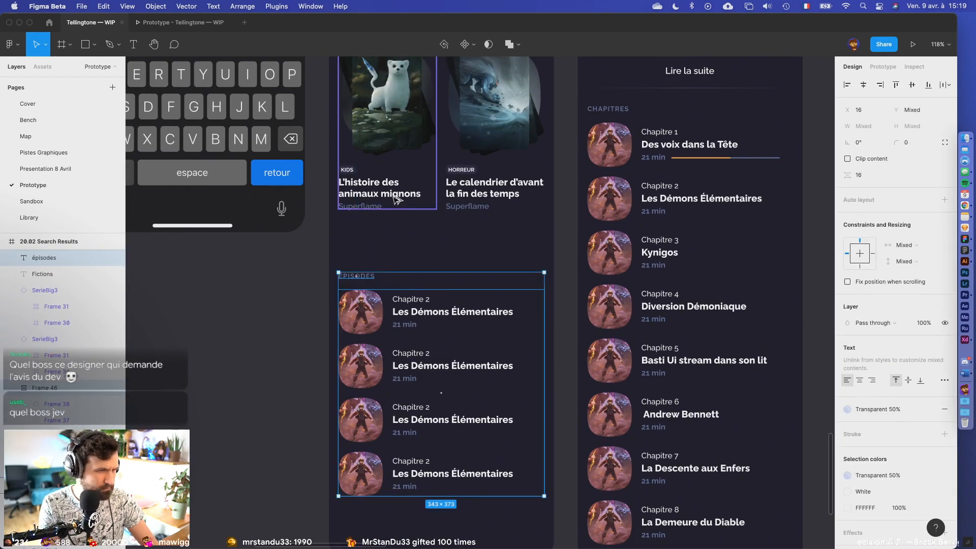
{"action": "key", "text": "shift+Up"}
{"action": "key", "text": "shift+Up"}
{"action": "key", "text": "shift+Up"}
{"action": "key", "text": "alt"}
- Copy the thin divider line above Chapitres on Serie Detail and paste it into the Search Results screen
{"action": "scroll", "coordinate": [434, 220], "scroll_direction": "up", "scroll_amount": 2}
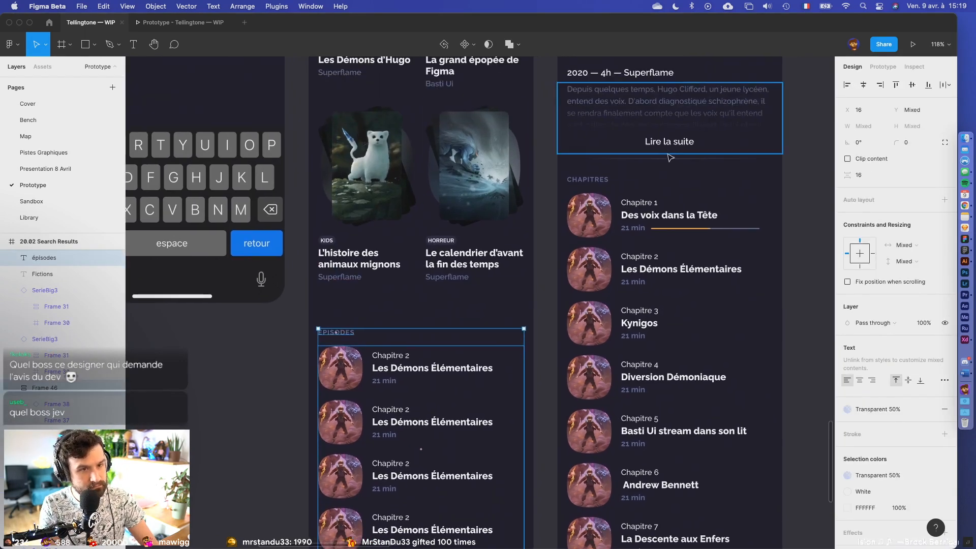
{"action": "left_click", "coordinate": [670, 154]}
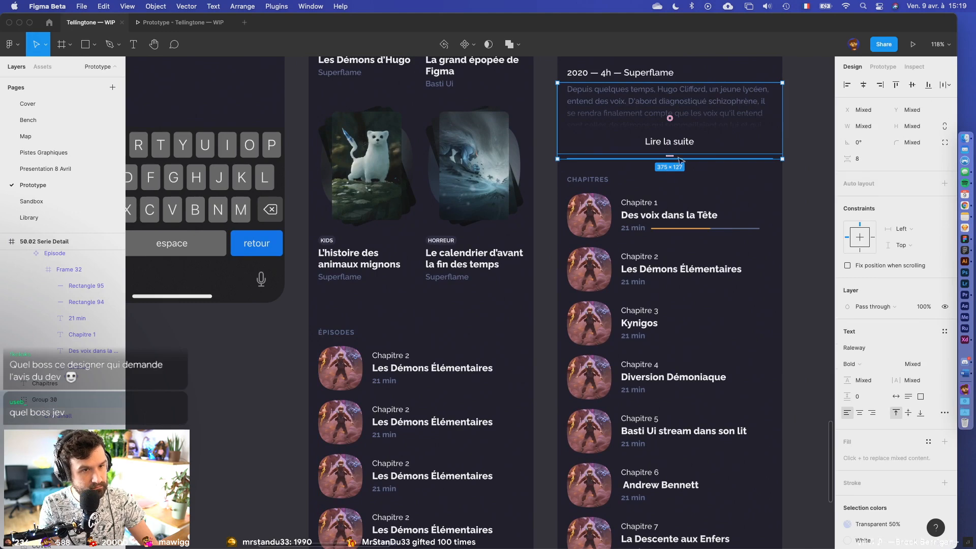
{"action": "left_click", "coordinate": [670, 158]}
{"action": "key", "text": "ctrl+c"}
{"action": "left_click", "coordinate": [476, 236]}
{"action": "key", "text": "ctrl+v"}
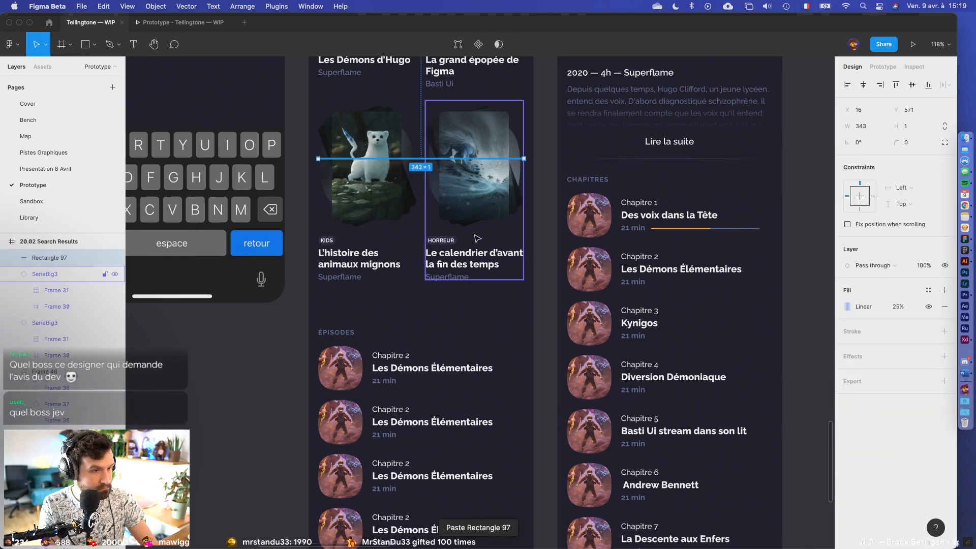
- Move the pasted divider line down to Y 831, just above the Épisodes label
{"action": "key", "text": "shift+Down"}
{"action": "key", "text": "shift+Down"}
{"action": "key", "text": "shift+Down"}
{"action": "key", "text": "shift+Down"}
{"action": "key", "text": "shift+Down"}
{"action": "key", "text": "shift+Down"}
{"action": "key", "text": "shift+Down"}
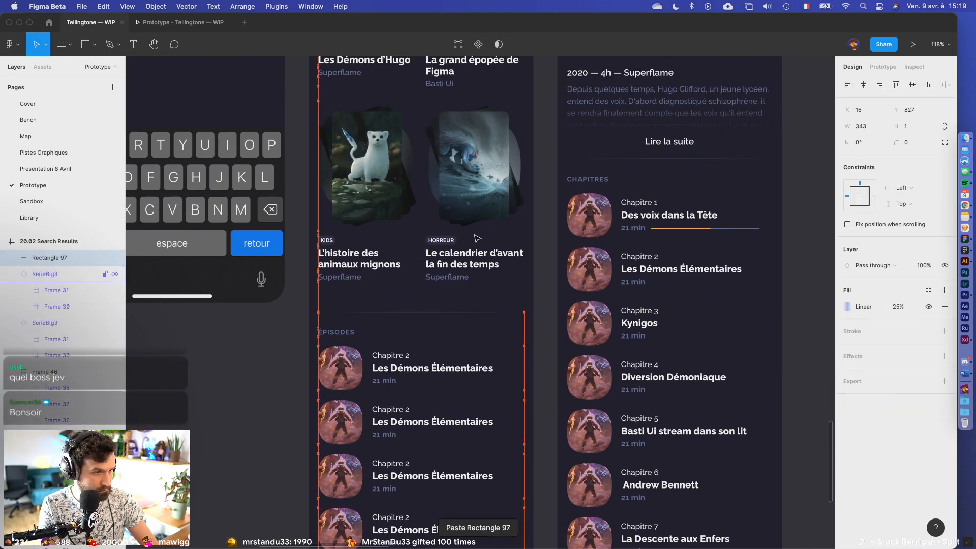
{"action": "key", "text": "Down"}
{"action": "key", "text": "Down"}
{"action": "key", "text": "Down"}
{"action": "key", "text": "Down"}
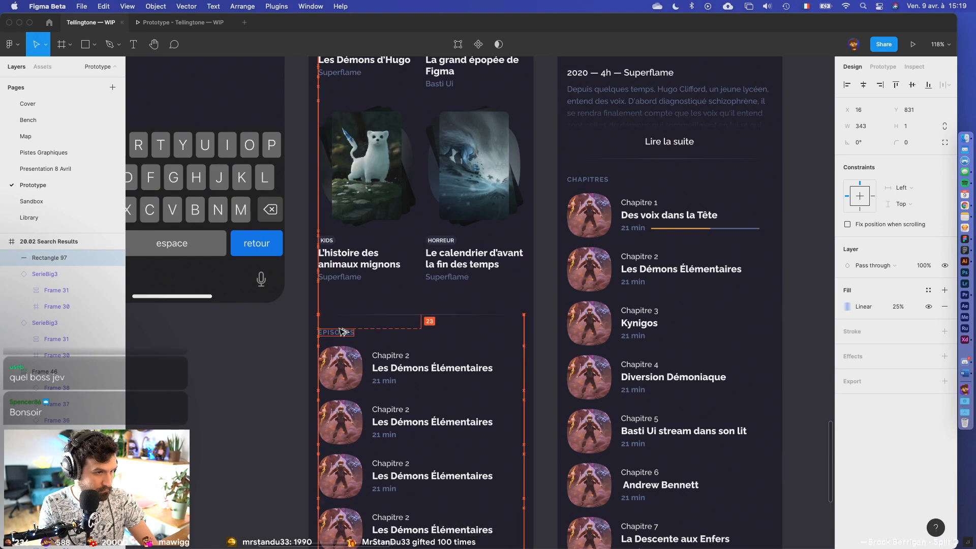
- Move the divider line, Épisodes label and episode list down together about 56 px to open space below the series cards
{"action": "left_click", "coordinate": [340, 332], "text": "shift"}
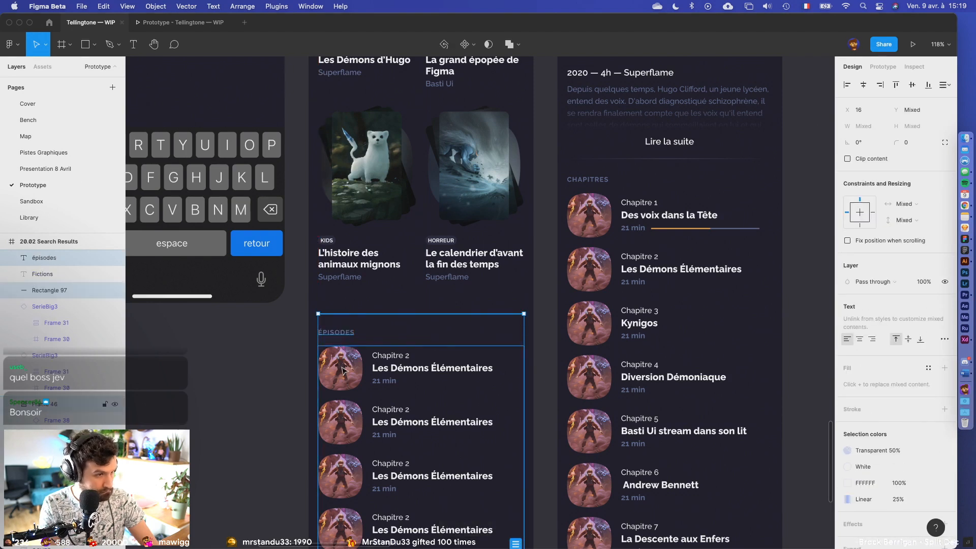
{"action": "key", "text": "shift+Down"}
{"action": "key", "text": "shift+Down"}
{"action": "key", "text": "shift+Down"}
{"action": "key", "text": "shift+Down"}
{"action": "key", "text": "shift+Down"}
{"action": "key", "text": "shift+Down"}
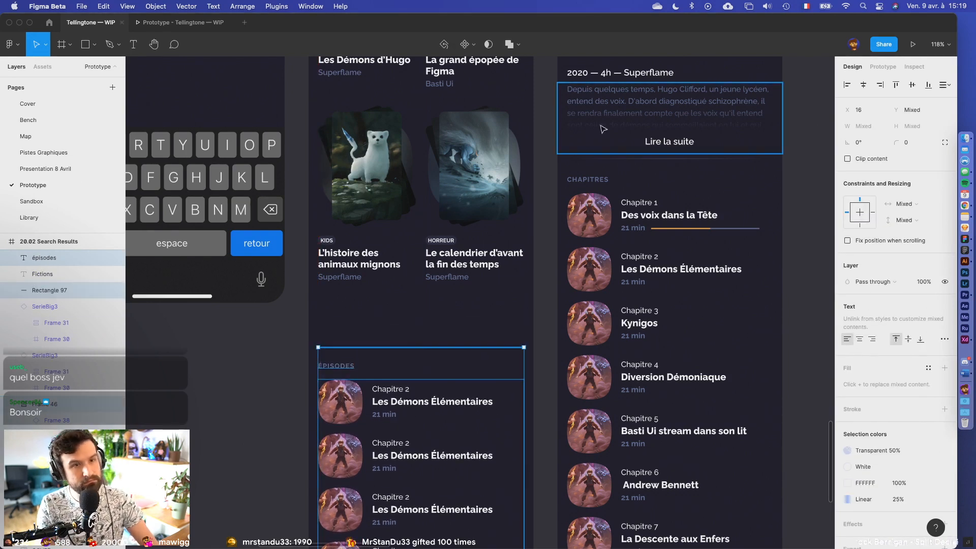
- Copy the Lire la suite button from Serie Detail into Search Results and position it at Y 838, between the series cards and the divider
{"action": "double_click", "coordinate": [659, 141]}
{"action": "key", "text": "super+c"}
{"action": "left_click", "coordinate": [399, 267]}
{"action": "key", "text": "super+v"}
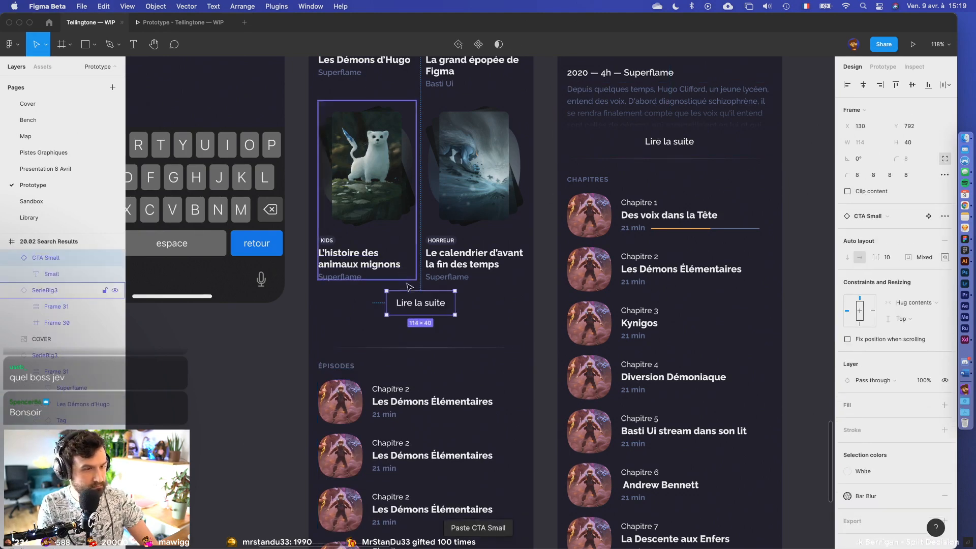
{"action": "left_click_drag", "start_coordinate": [427, 305], "coordinate": [446, 353]}
- Change the text of the copied button on Search Results to "En afficher +"
{"action": "double_click", "coordinate": [420, 329]}
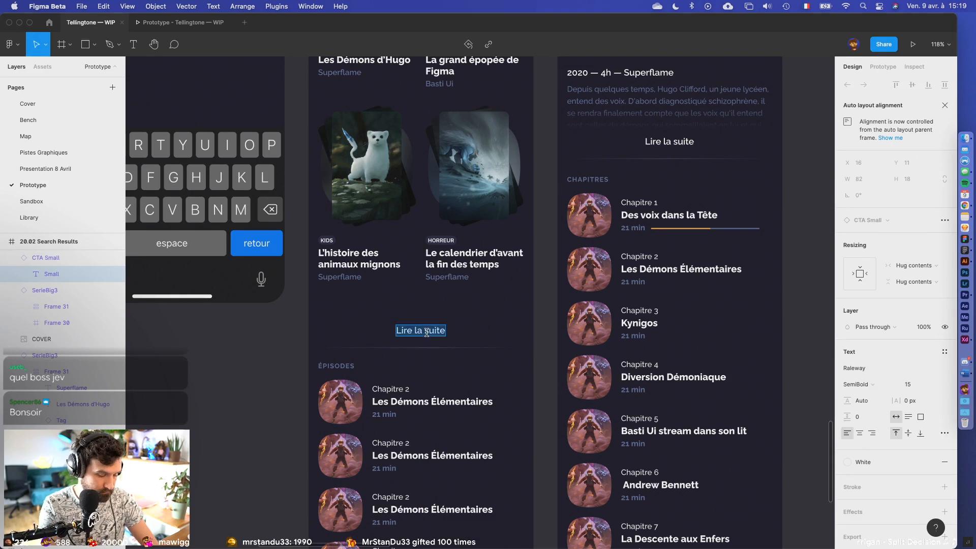
{"action": "type", "text": "Charger"}
{"action": "key", "text": "super+a"}
{"action": "key", "text": "BackSpace"}
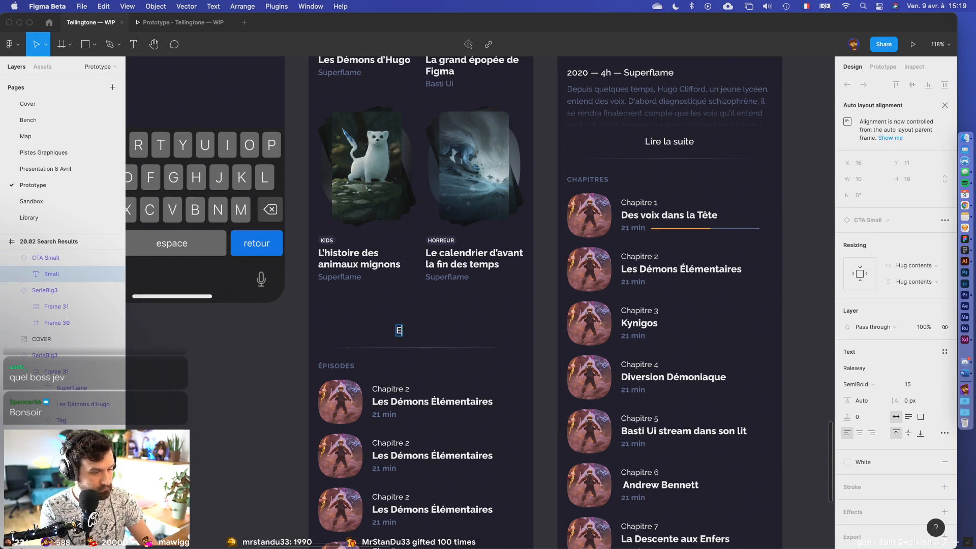
{"action": "type", "text": "En afficher"}
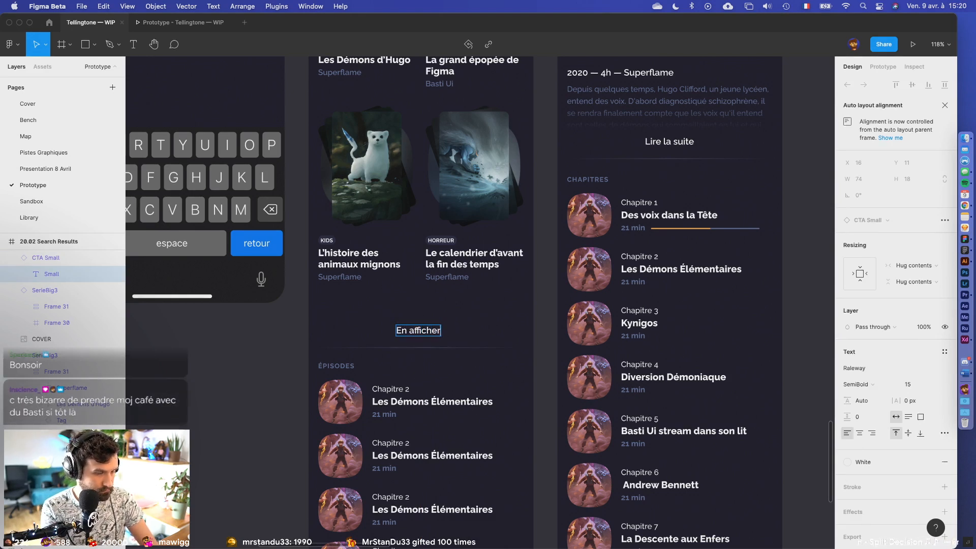
{"action": "type", "text": " +"}
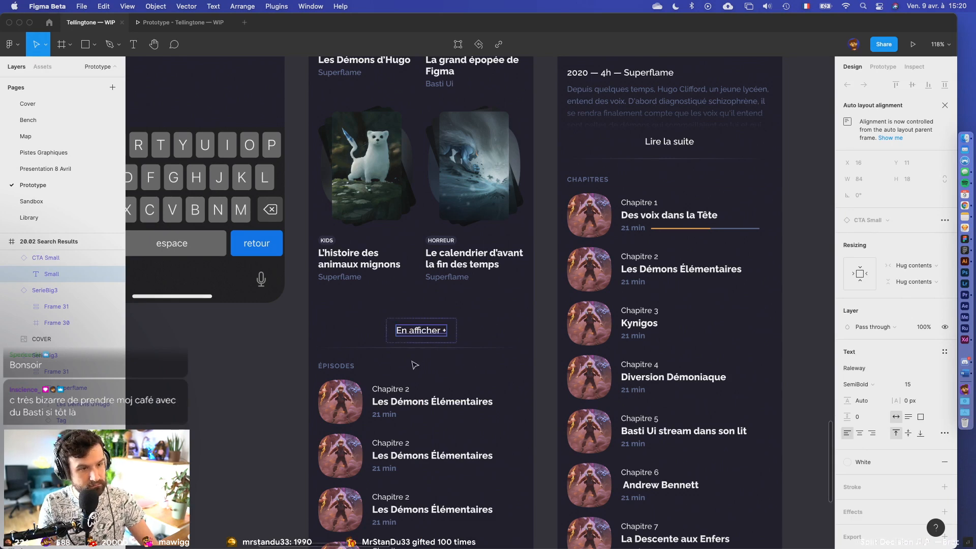
{"action": "key", "text": "Escape"}
{"action": "key", "text": "Escape"}
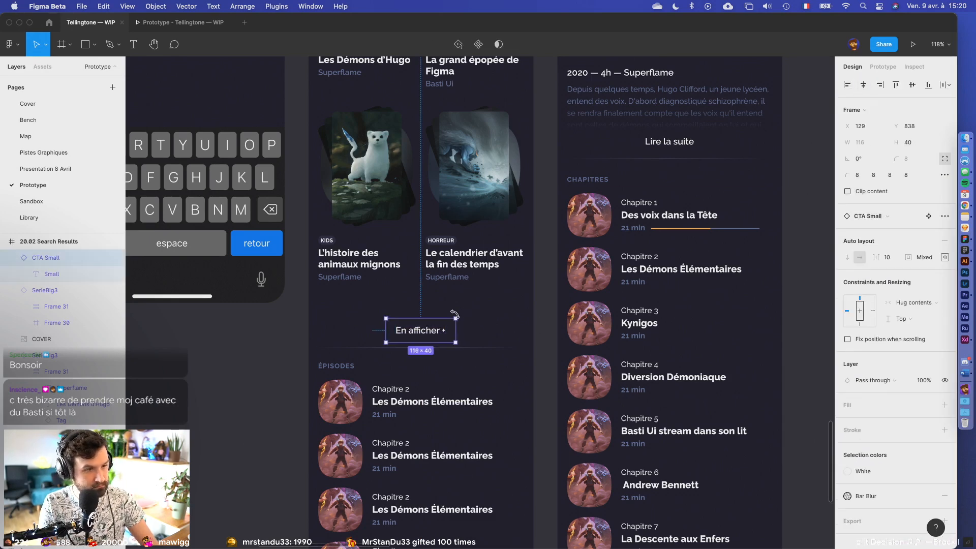
- Change the text of the show-more button on Search Results to "Voir + de fictions"
{"action": "scroll", "coordinate": [455, 314], "scroll_direction": "up", "scroll_amount": 4}
{"action": "scroll", "coordinate": [454, 314], "scroll_direction": "down", "scroll_amount": 1}
{"action": "scroll", "coordinate": [432, 482], "scroll_direction": "up", "scroll_amount": 5}
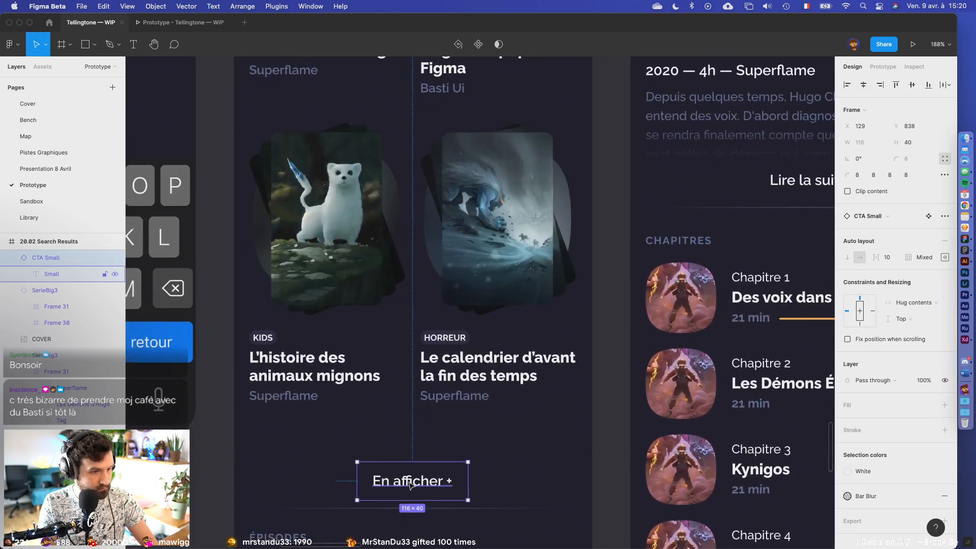
{"action": "double_click", "coordinate": [411, 484]}
{"action": "type", "text": "Voir +"}
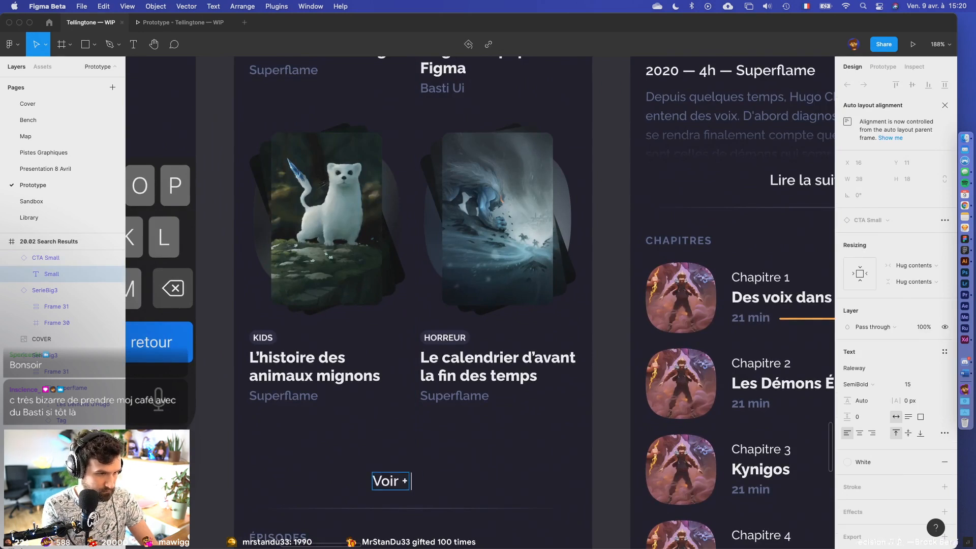
{"action": "type", "text": " de fictions"}
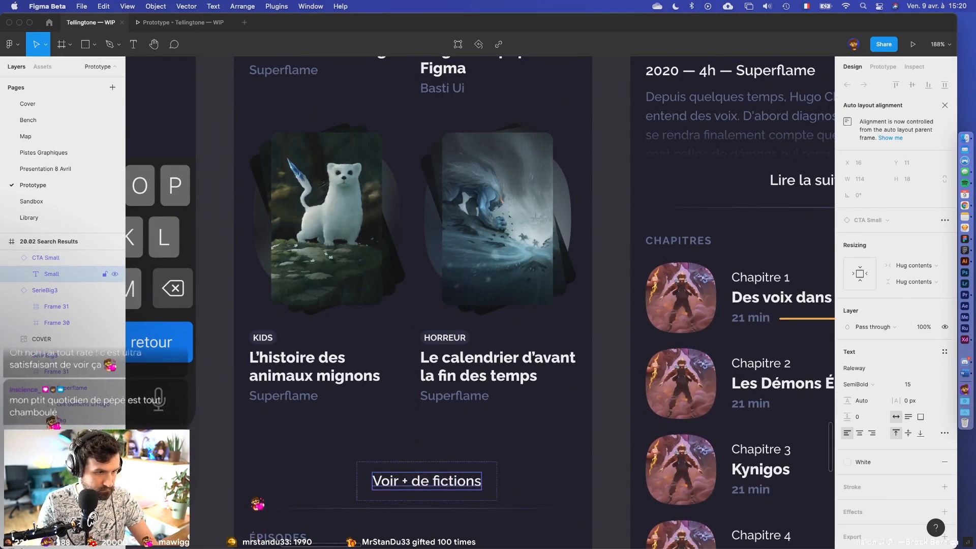
{"action": "key", "text": "Escape"}
{"action": "key", "text": "Escape"}
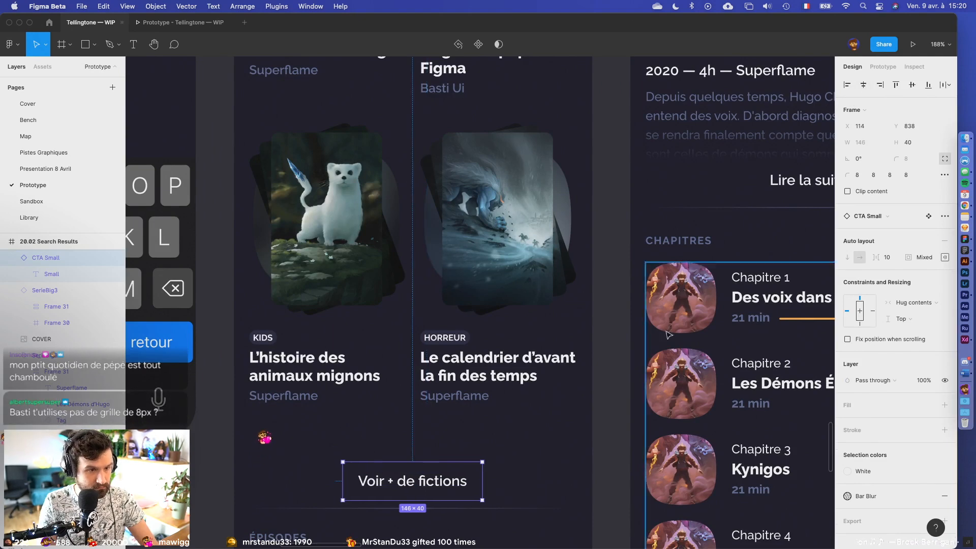
- Move the Voir + de fictions button and the divider line up together by 17 px, placing the button at Y 821
{"action": "scroll", "coordinate": [668, 334], "scroll_direction": "down", "scroll_amount": 5}
{"action": "left_click", "coordinate": [475, 380], "text": "shift"}
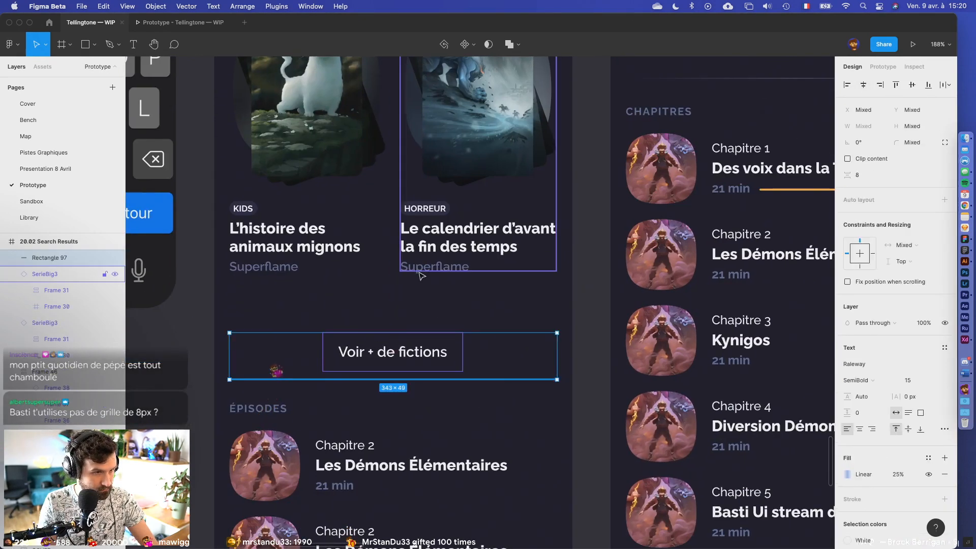
{"action": "key", "text": "shift+Up"}
{"action": "key", "text": "shift+Up"}
{"action": "key", "text": "Up"}
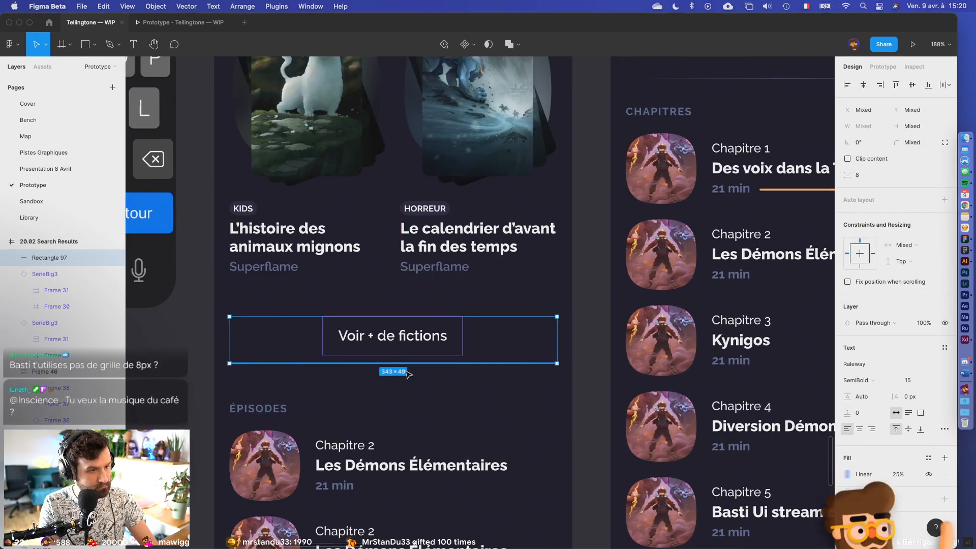
- Nudge the Épisodes label and the episode list together up 1 px toward the divider line
{"action": "left_click", "coordinate": [265, 409]}
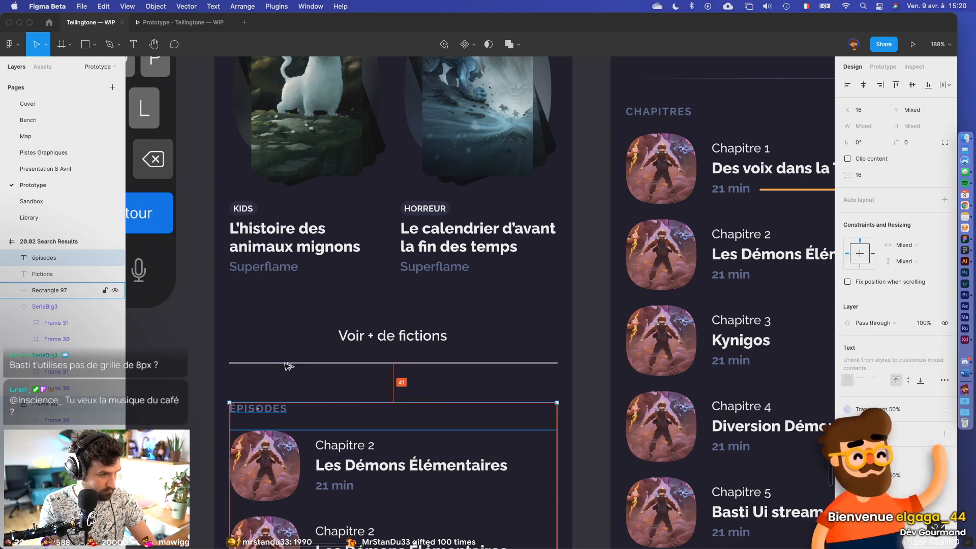
{"action": "key", "text": "Up"}
{"action": "left_click", "coordinate": [309, 387]}
{"action": "scroll", "coordinate": [309, 387], "scroll_direction": "down", "scroll_amount": 5}
{"action": "scroll", "coordinate": [310, 388], "scroll_direction": "up", "scroll_amount": 2}
{"action": "scroll", "coordinate": [310, 387], "scroll_direction": "down", "scroll_amount": 3}
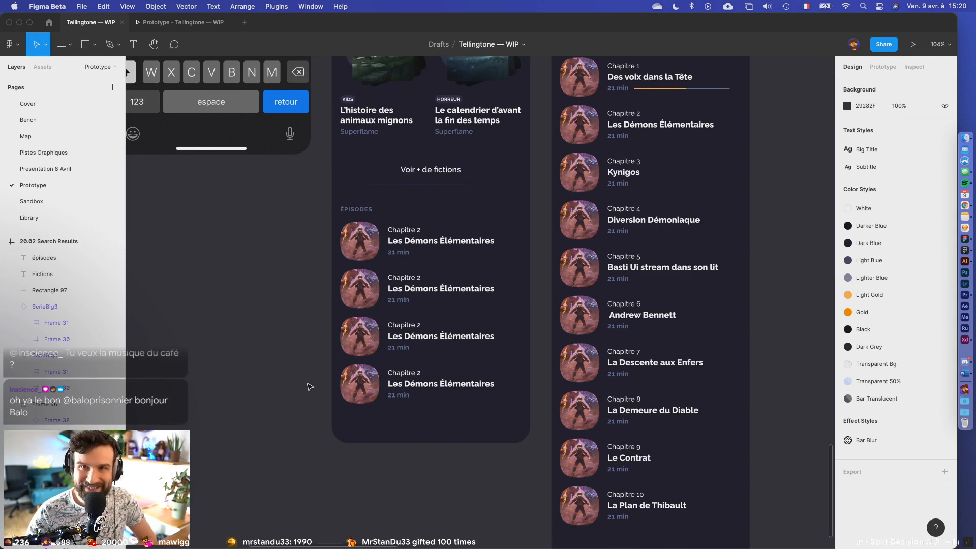
- Replace the "+" in the show-more button's text with "plus" so it reads "Voir plus de fictions"
{"action": "scroll", "coordinate": [327, 326], "scroll_direction": "up", "scroll_amount": 5}
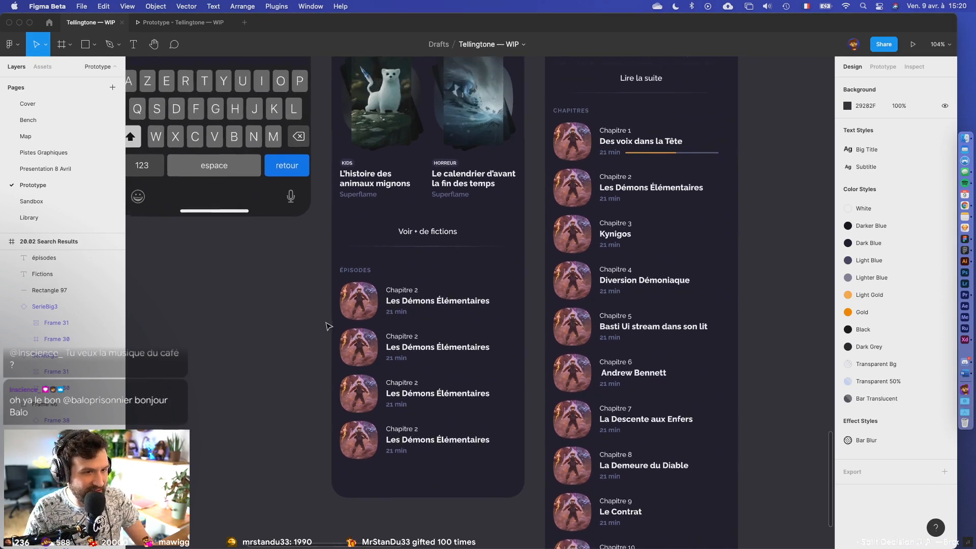
{"action": "scroll", "coordinate": [324, 328], "scroll_direction": "down", "scroll_amount": 1}
{"action": "scroll", "coordinate": [375, 283], "scroll_direction": "up", "scroll_amount": 10}
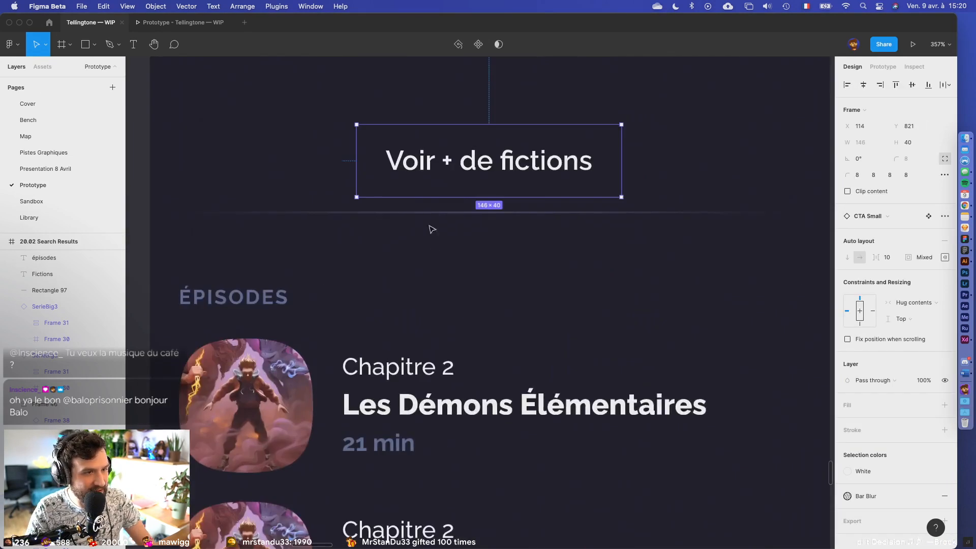
{"action": "double_click", "coordinate": [447, 159]}
{"action": "double_click", "coordinate": [451, 158]}
{"action": "key", "text": "BackSpace"}
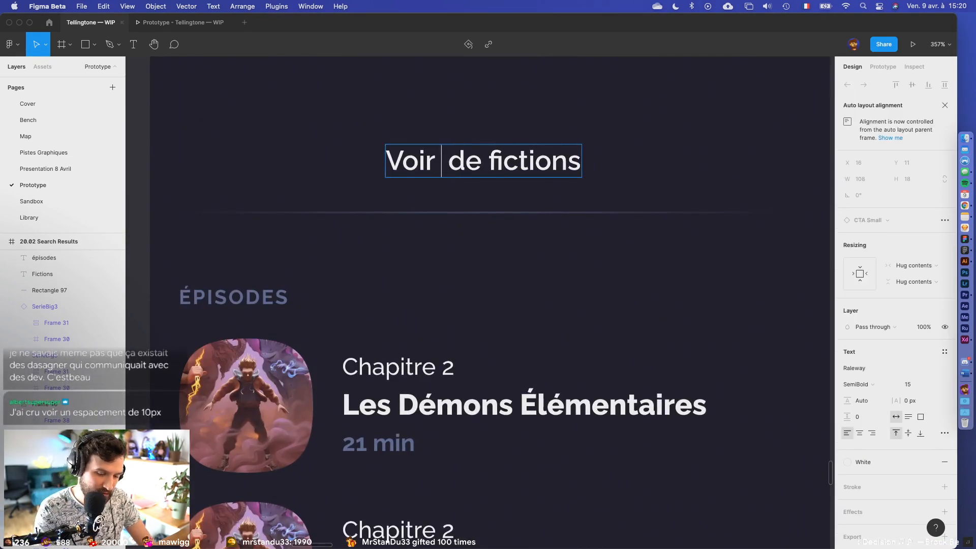
{"action": "type", "text": "plus"}
{"action": "left_click", "coordinate": [509, 261]}
- Center the Voir plus de fictions button horizontally in the Search Results frame
{"action": "scroll", "coordinate": [509, 260], "scroll_direction": "down", "scroll_amount": 2}
{"action": "scroll", "coordinate": [509, 260], "scroll_direction": "down", "scroll_amount": 3}
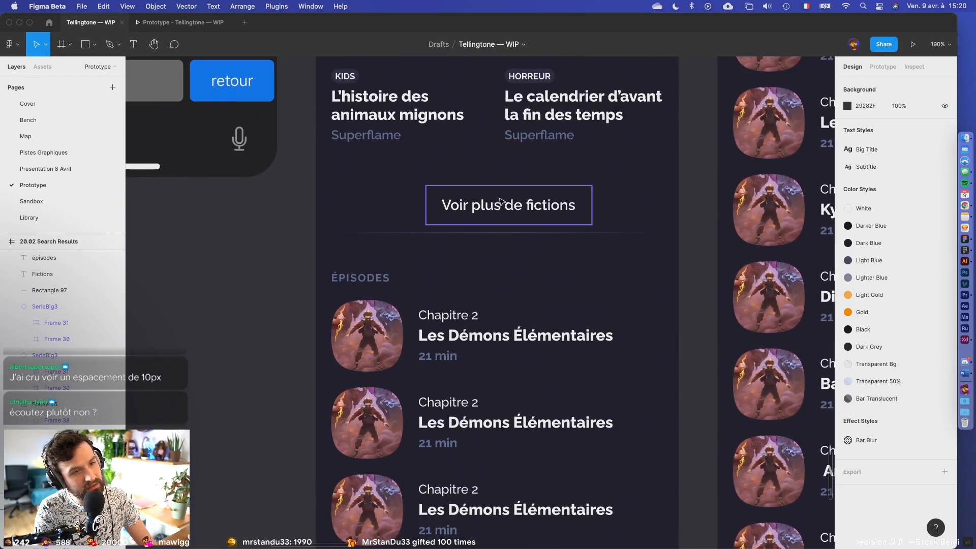
{"action": "left_click", "coordinate": [499, 205]}
{"action": "left_click", "coordinate": [864, 84]}
{"action": "left_click", "coordinate": [588, 268]}
- Move the Voir plus de fictions button and the divider line up together by 8 px, closer to the series cards
{"action": "scroll", "coordinate": [589, 269], "scroll_direction": "down", "scroll_amount": 4}
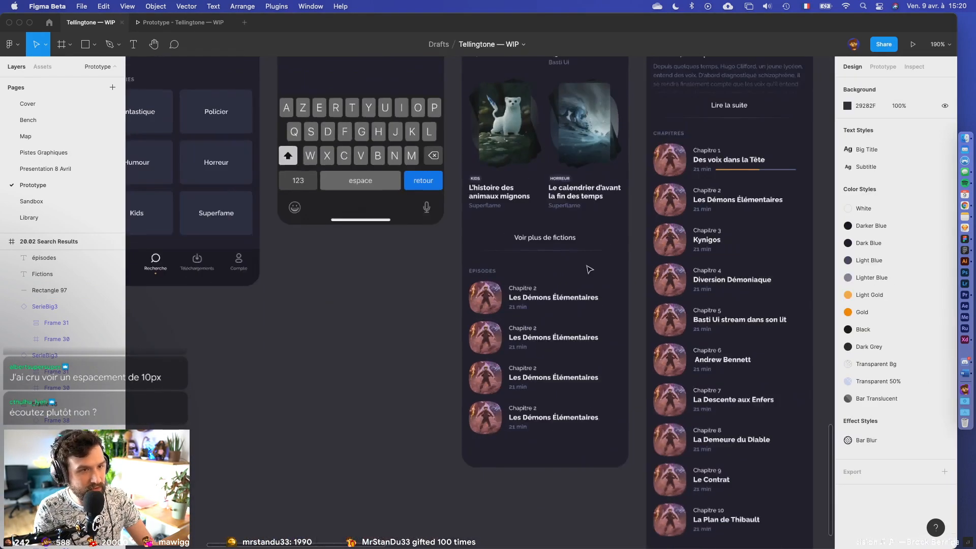
{"action": "scroll", "coordinate": [475, 180], "scroll_direction": "up", "scroll_amount": 5}
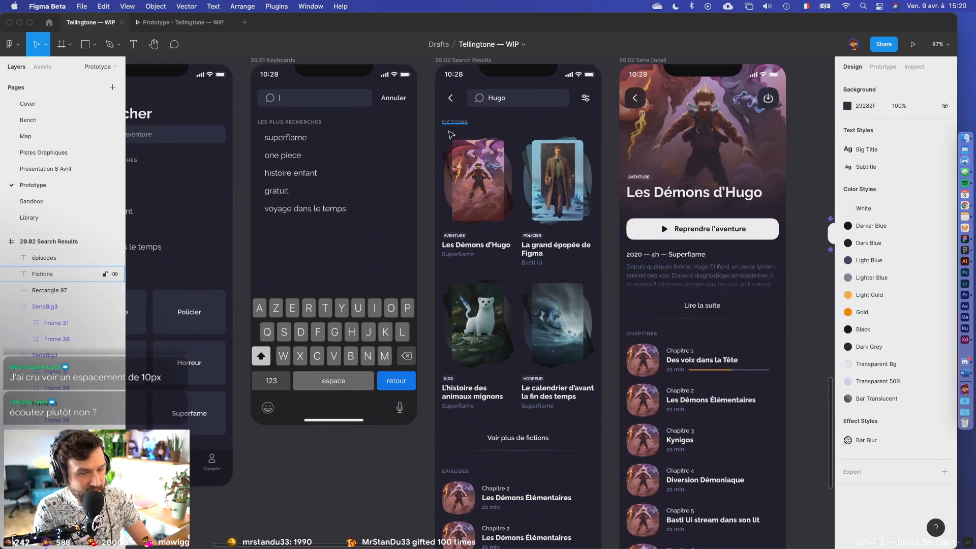
{"action": "left_click", "coordinate": [531, 447]}
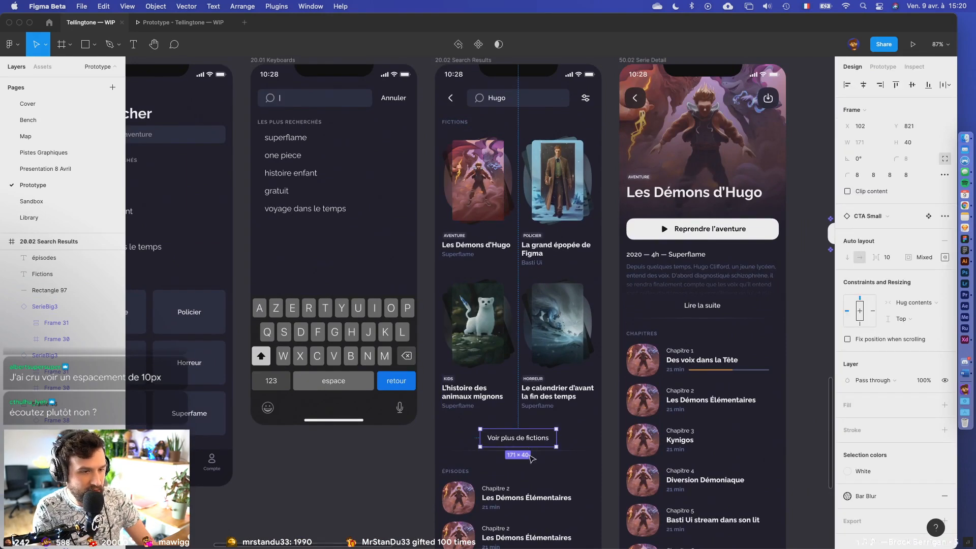
{"action": "left_click", "coordinate": [531, 450], "text": "shift"}
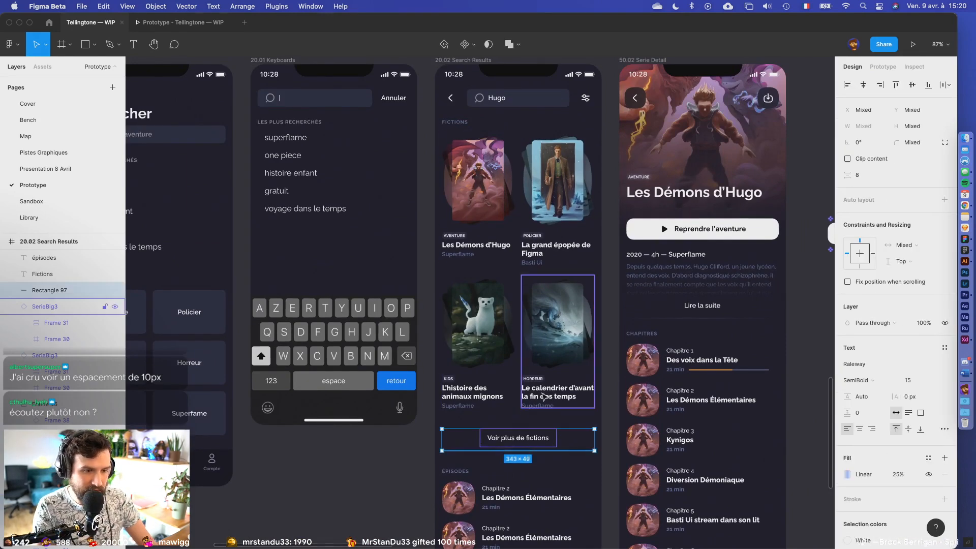
- Measure the gap between the divider and the Épisodes section, and move the label and episode list up 8 px
{"action": "left_click", "coordinate": [463, 472]}
{"action": "key", "text": "alt"}
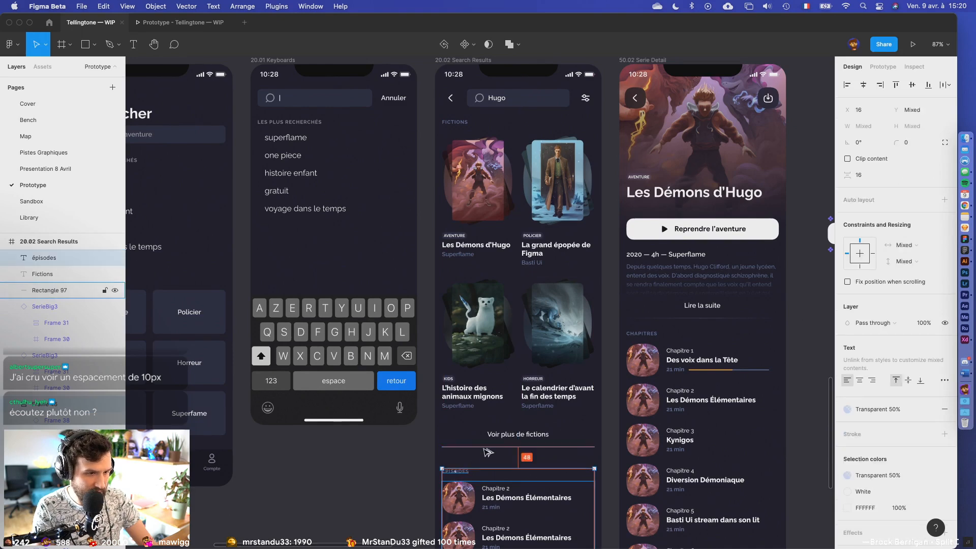
{"action": "key", "text": "shift+Up"}
{"action": "key", "text": "alt"}
{"action": "left_click", "coordinate": [392, 452]}
{"action": "scroll", "coordinate": [388, 451], "scroll_direction": "up", "scroll_amount": 1}
{"action": "scroll", "coordinate": [388, 451], "scroll_direction": "down", "scroll_amount": 5}
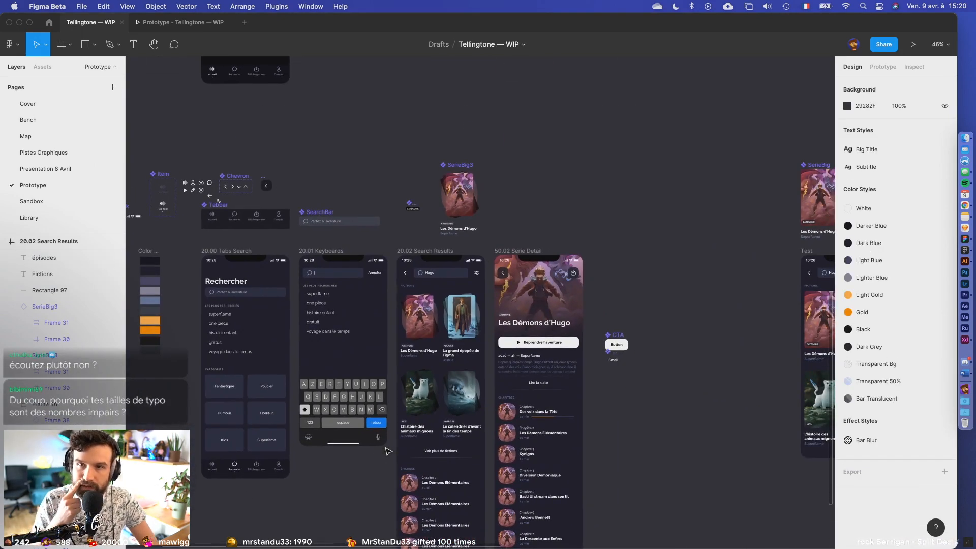
{"action": "scroll", "coordinate": [388, 451], "scroll_direction": "up", "scroll_amount": 5}
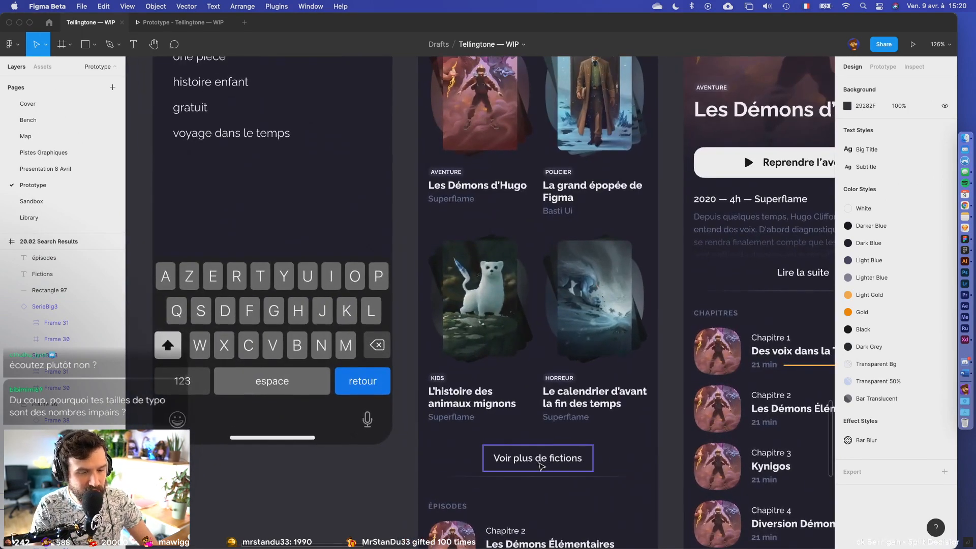
{"action": "scroll", "coordinate": [556, 468], "scroll_direction": "down", "scroll_amount": 1}
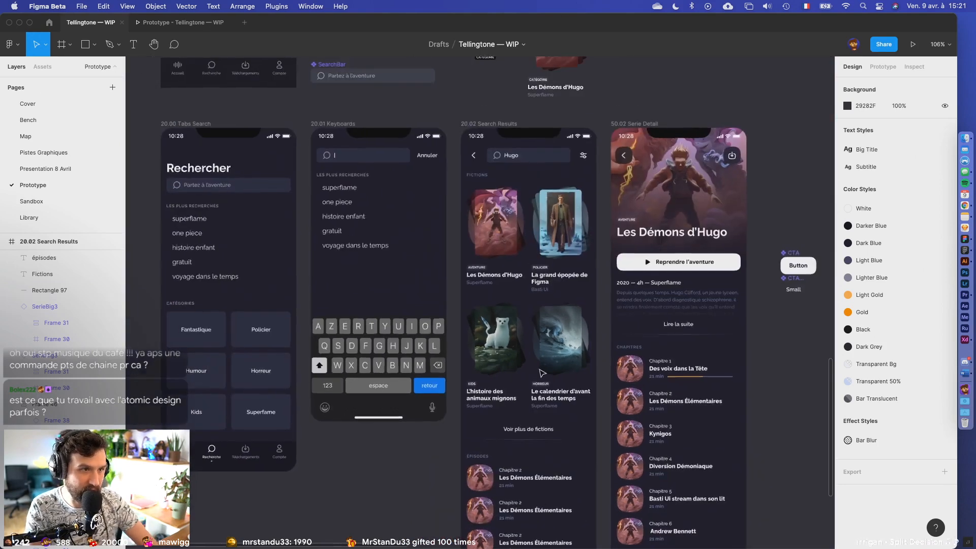
{"action": "scroll", "coordinate": [537, 372], "scroll_direction": "down", "scroll_amount": 2}
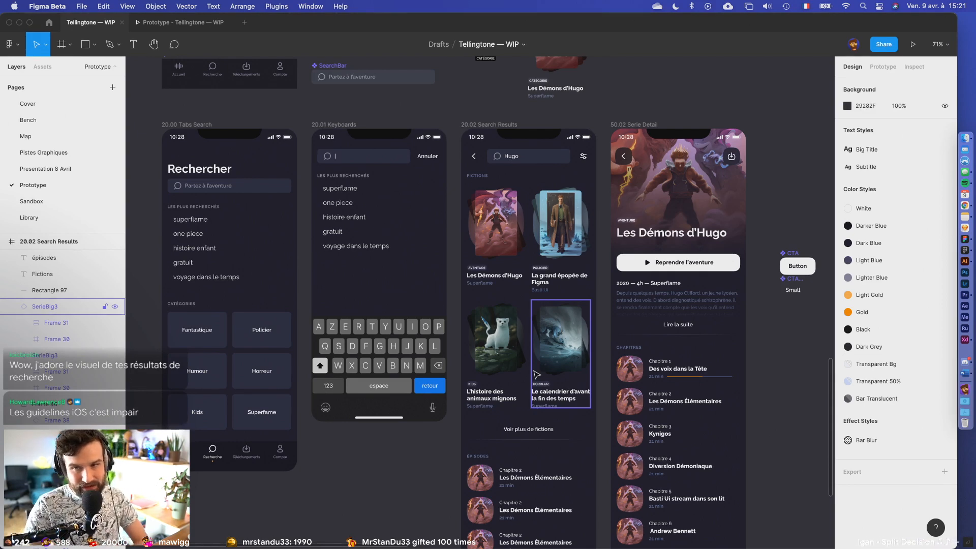
- Inspect the properties and CSS of the Reprendre l'aventure button on Serie Detail
{"action": "left_click", "coordinate": [914, 67]}
{"action": "left_click", "coordinate": [711, 268]}
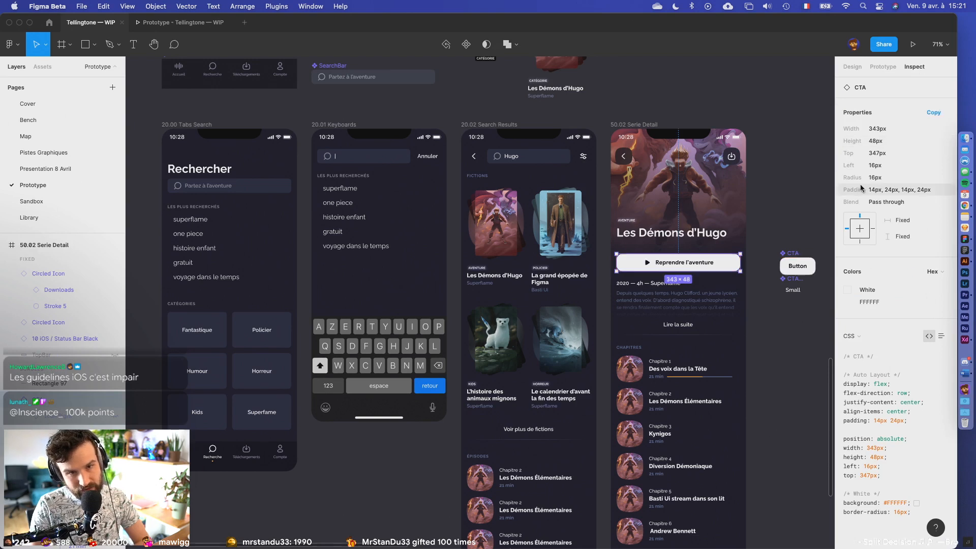
{"action": "left_click", "coordinate": [853, 67]}
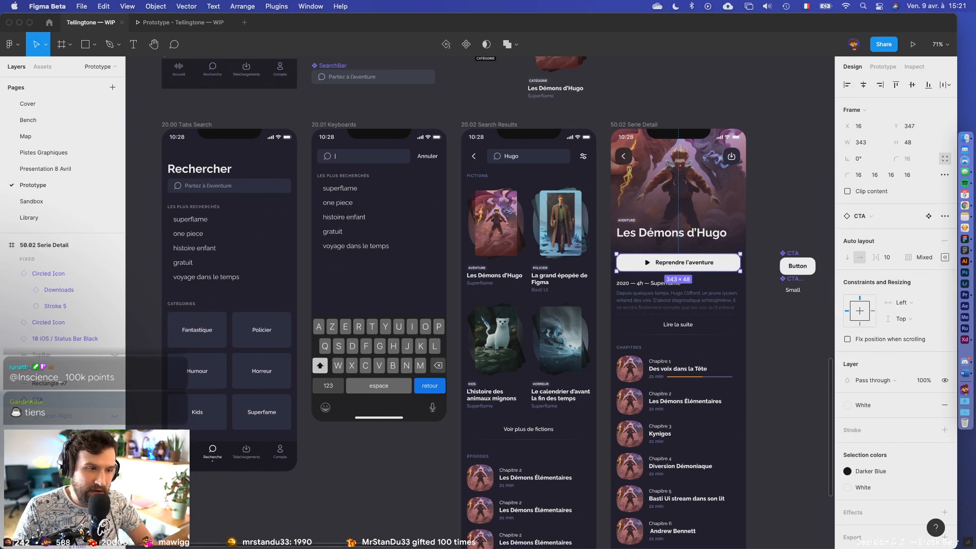
{"action": "left_click", "coordinate": [427, 448]}
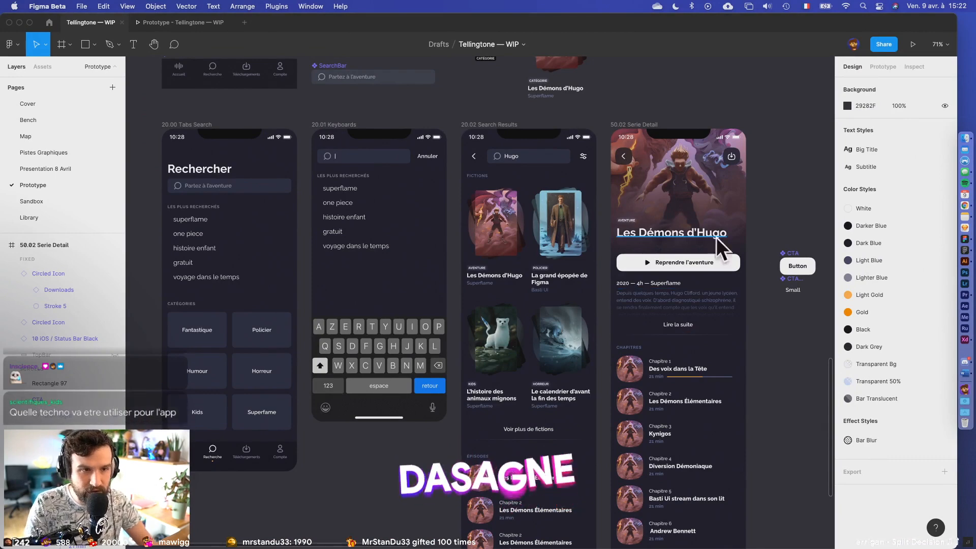
- Examine the text rendering on Serie Detail up close and review the overall layout alongside the Search Results screen
{"action": "scroll", "coordinate": [714, 266], "scroll_direction": "up", "scroll_amount": 10}
{"action": "scroll", "coordinate": [408, 345], "scroll_direction": "up", "scroll_amount": 5}
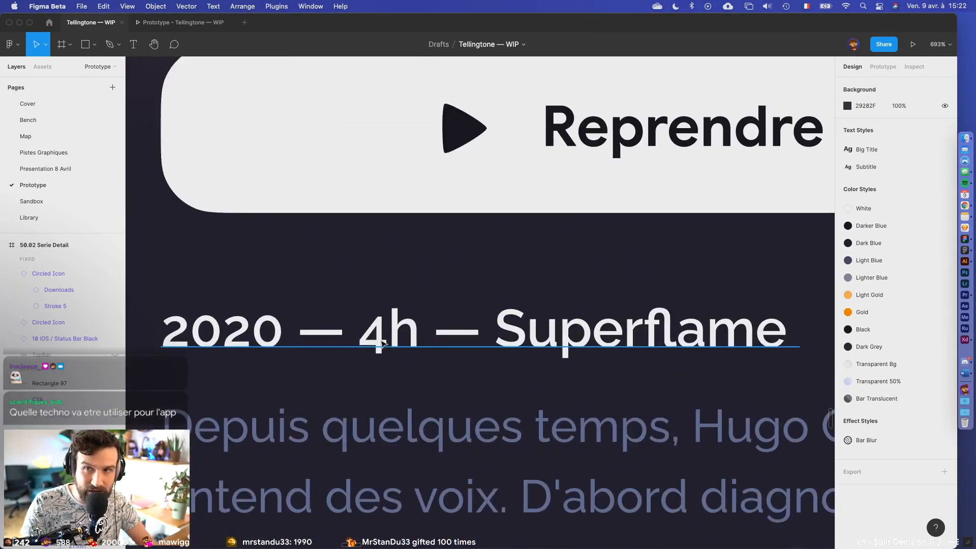
{"action": "scroll", "coordinate": [656, 345], "scroll_direction": "right", "scroll_amount": 2}
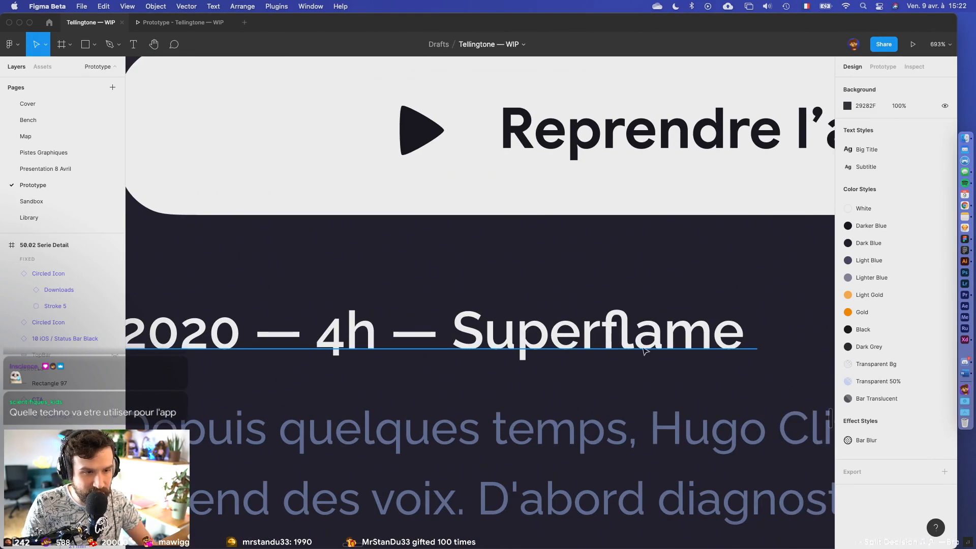
{"action": "scroll", "coordinate": [644, 351], "scroll_direction": "up", "scroll_amount": 3}
{"action": "scroll", "coordinate": [638, 338], "scroll_direction": "down", "scroll_amount": 10}
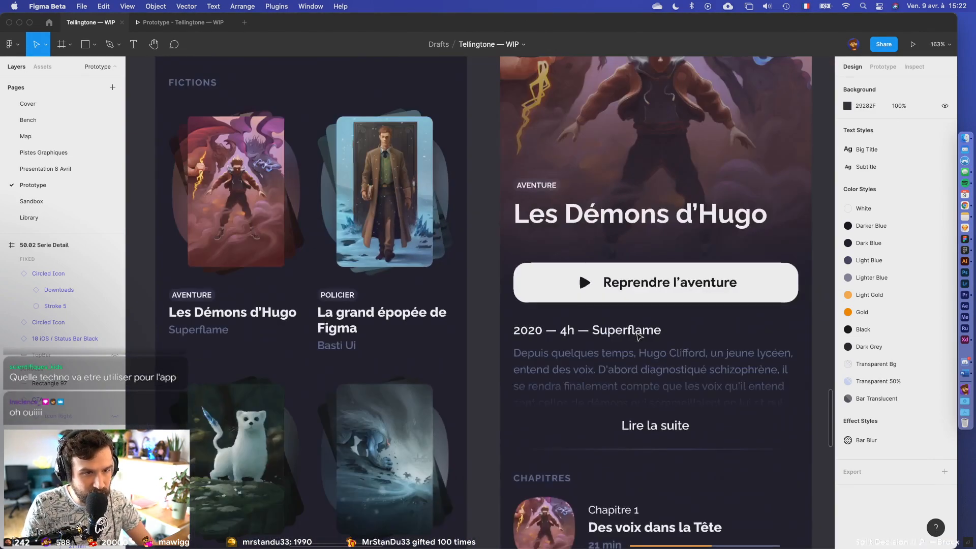
{"action": "scroll", "coordinate": [636, 335], "scroll_direction": "down", "scroll_amount": 4}
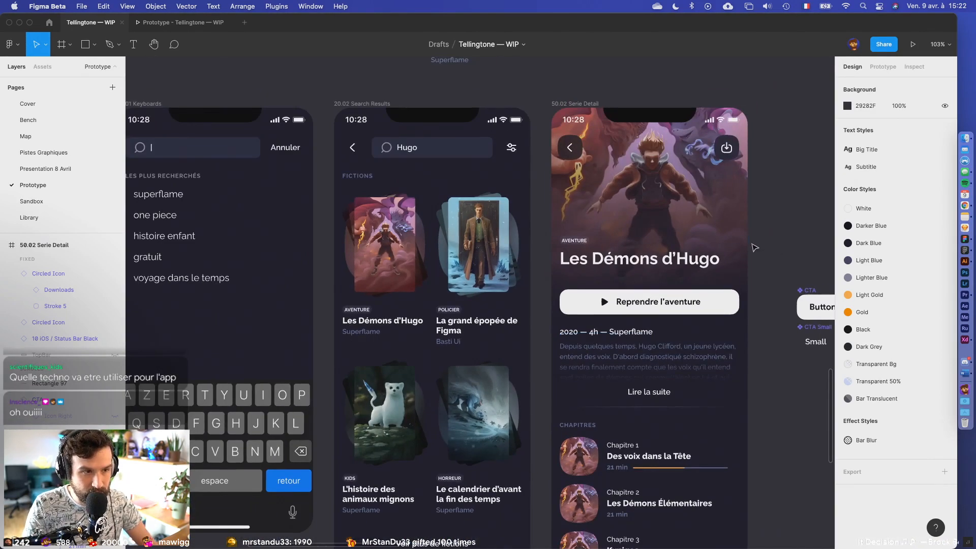
{"action": "scroll", "coordinate": [546, 349], "scroll_direction": "down", "scroll_amount": 3}
{"action": "scroll", "coordinate": [597, 214], "scroll_direction": "down", "scroll_amount": 5}
{"action": "scroll", "coordinate": [597, 214], "scroll_direction": "left", "scroll_amount": 3}
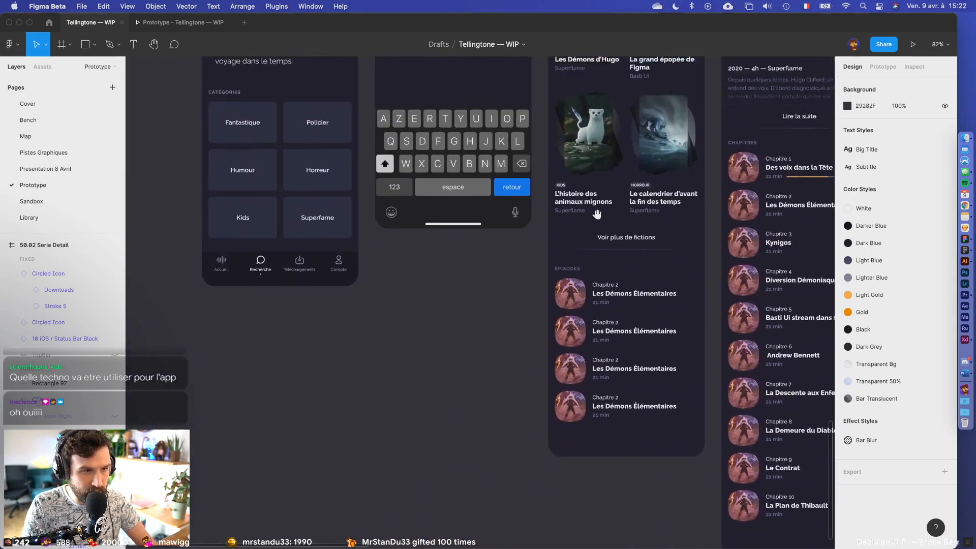
{"action": "scroll", "coordinate": [597, 213], "scroll_direction": "up", "scroll_amount": 5}
{"action": "scroll", "coordinate": [597, 213], "scroll_direction": "left", "scroll_amount": 6}
{"action": "scroll", "coordinate": [508, 208], "scroll_direction": "right", "scroll_amount": 8}
{"action": "scroll", "coordinate": [461, 205], "scroll_direction": "down", "scroll_amount": 3}
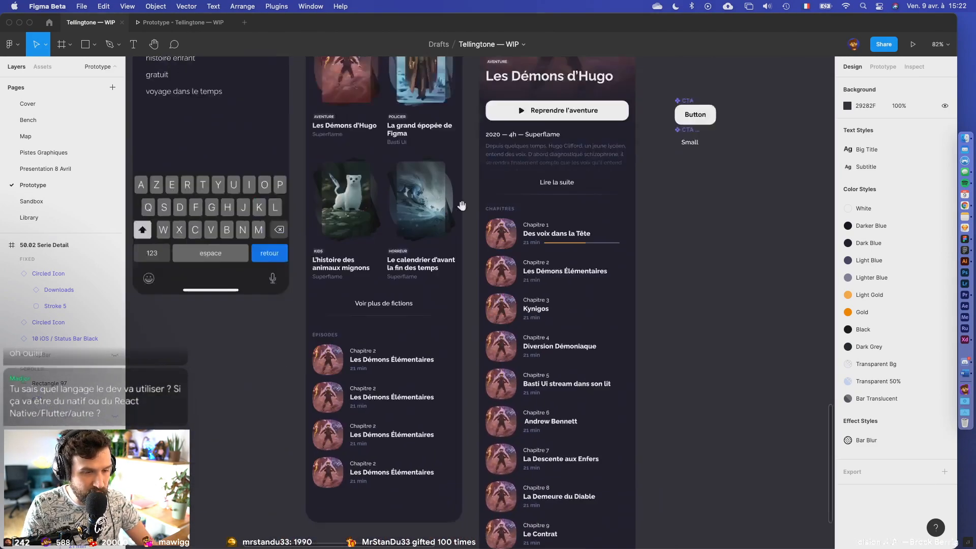
{"action": "scroll", "coordinate": [462, 205], "scroll_direction": "up", "scroll_amount": 5}
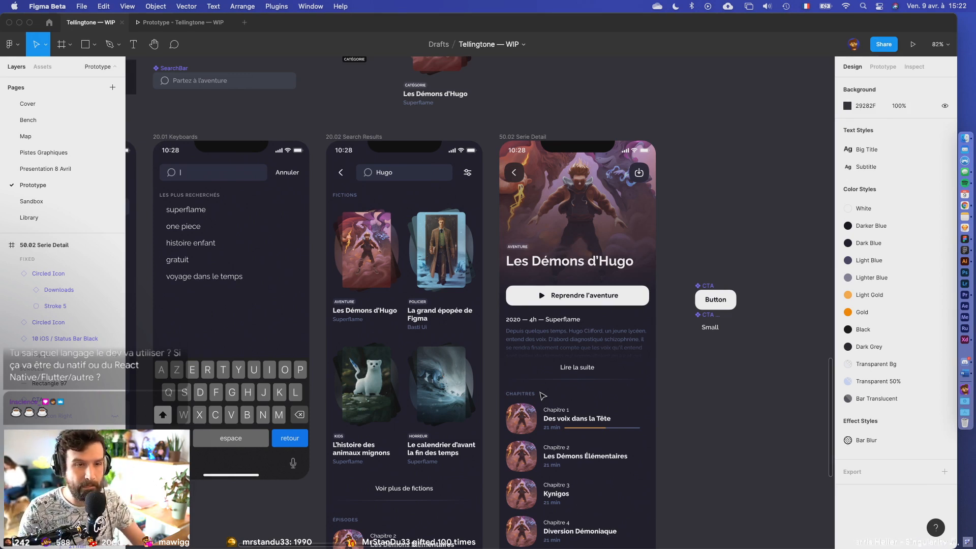
- Move the CTA and CTA Small main components together from beside the Serie Detail frame to just above it
{"action": "scroll", "coordinate": [599, 279], "scroll_direction": "right", "scroll_amount": 3}
{"action": "left_click_drag", "start_coordinate": [629, 254], "coordinate": [690, 338]}
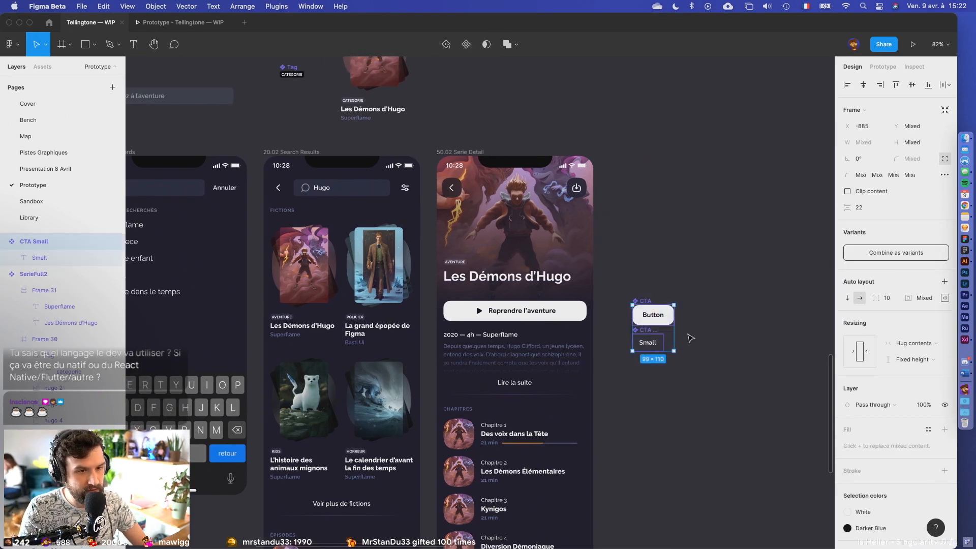
{"action": "left_click_drag", "start_coordinate": [646, 304], "coordinate": [610, 111]}
{"action": "key", "text": "super+z"}
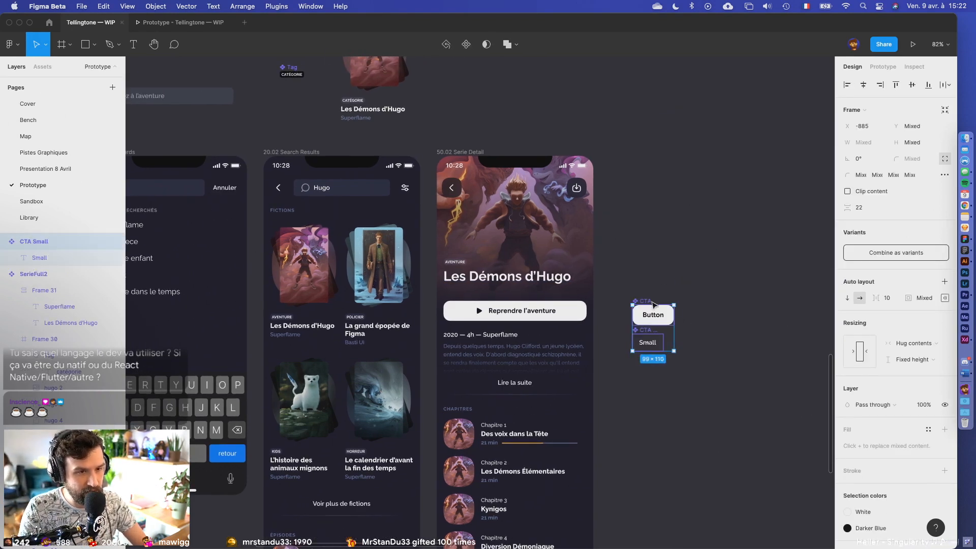
{"action": "left_click_drag", "start_coordinate": [649, 314], "coordinate": [568, 106]}
{"action": "left_click", "coordinate": [618, 135]}
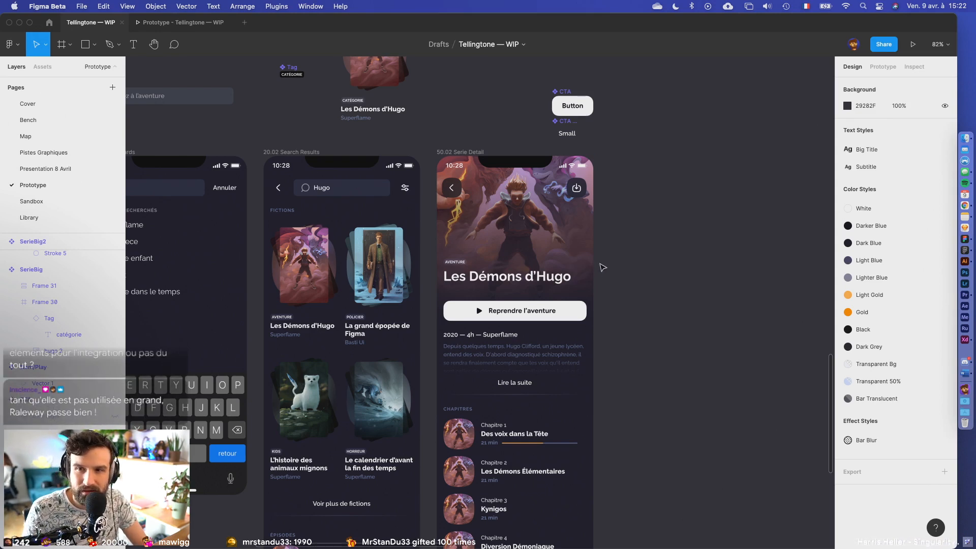
{"action": "scroll", "coordinate": [487, 277], "scroll_direction": "up", "scroll_amount": 10}
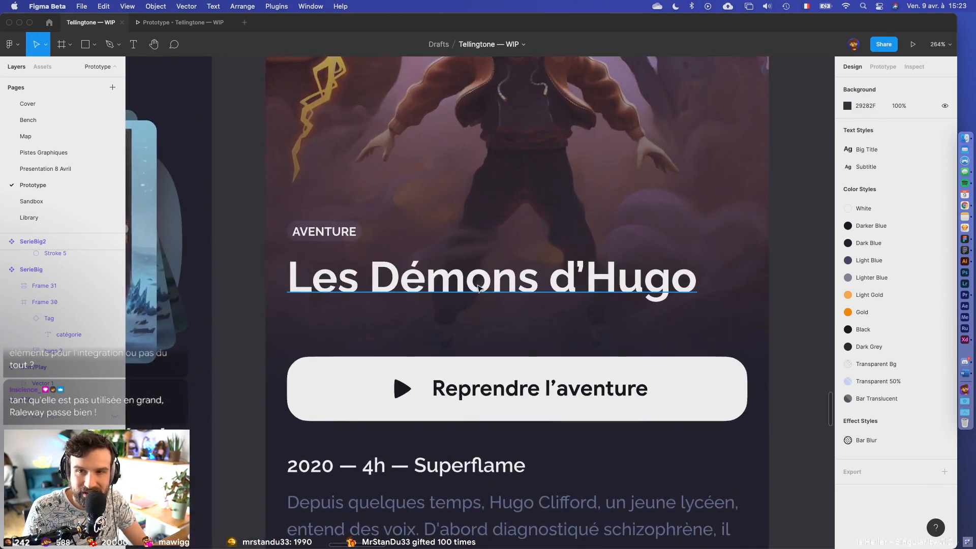
- Inspect the search bar and back chevron on the Search Results screen and compare its layout with Keyboards and Serie Detail
{"action": "scroll", "coordinate": [478, 287], "scroll_direction": "down", "scroll_amount": 10}
{"action": "scroll", "coordinate": [540, 303], "scroll_direction": "down", "scroll_amount": 3}
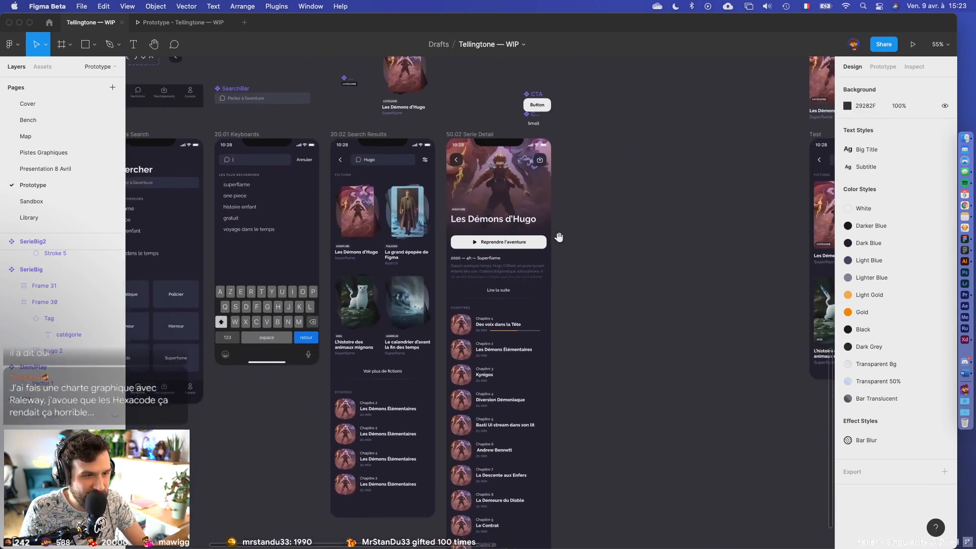
{"action": "left_click_drag", "start_coordinate": [558, 237], "coordinate": [614, 276]}
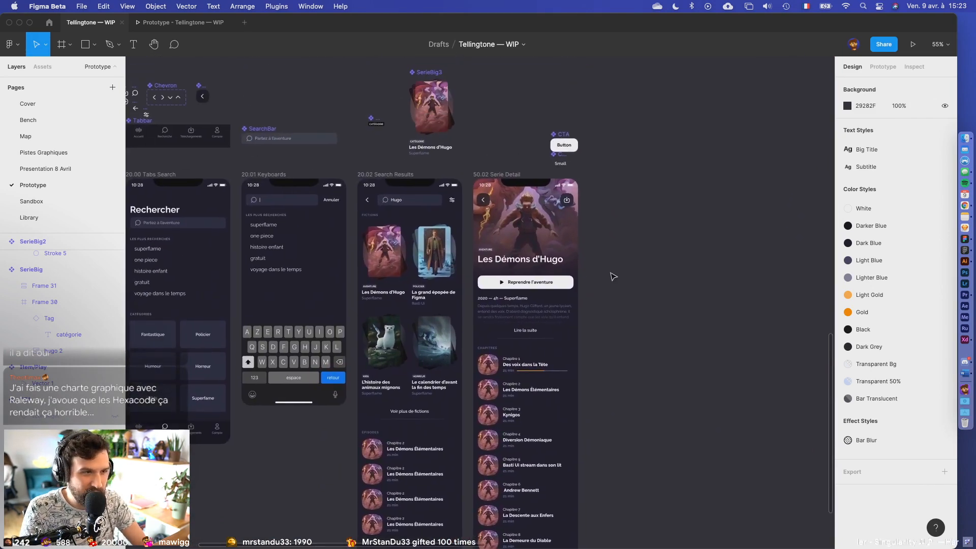
{"action": "scroll", "coordinate": [383, 203], "scroll_direction": "up", "scroll_amount": 6}
{"action": "left_click", "coordinate": [383, 203]}
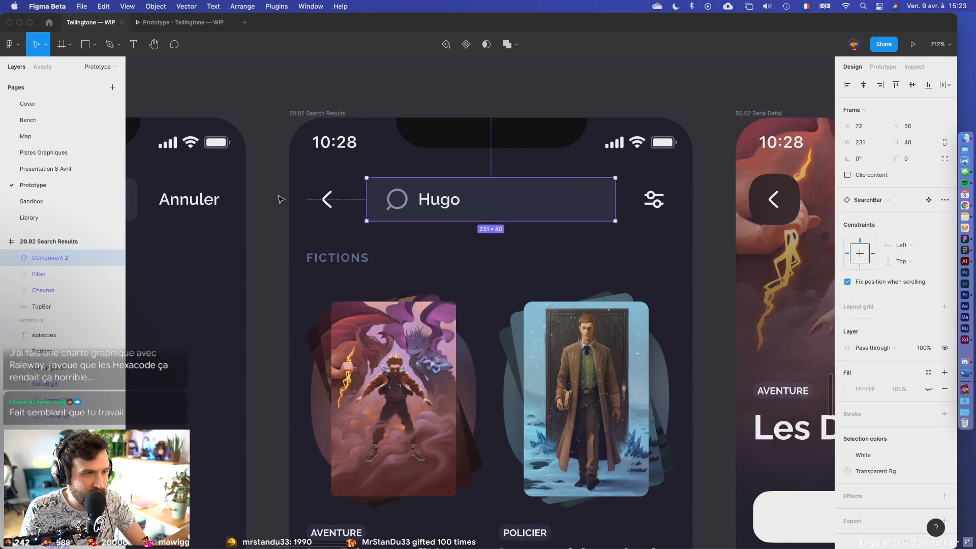
{"action": "left_click", "coordinate": [327, 200]}
{"action": "scroll", "coordinate": [327, 199], "scroll_direction": "down", "scroll_amount": 5}
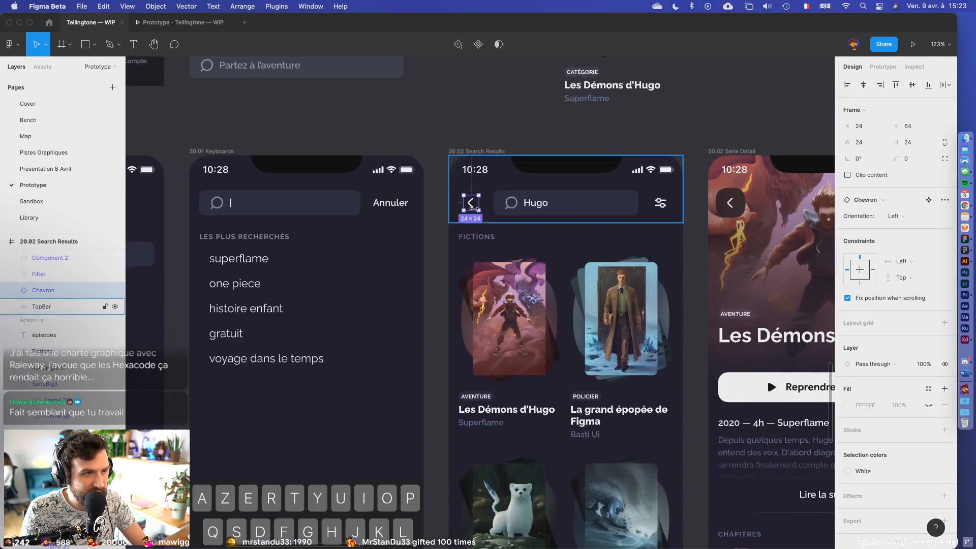
{"action": "scroll", "coordinate": [473, 207], "scroll_direction": "down", "scroll_amount": 2}
{"action": "scroll", "coordinate": [473, 206], "scroll_direction": "right", "scroll_amount": 2}
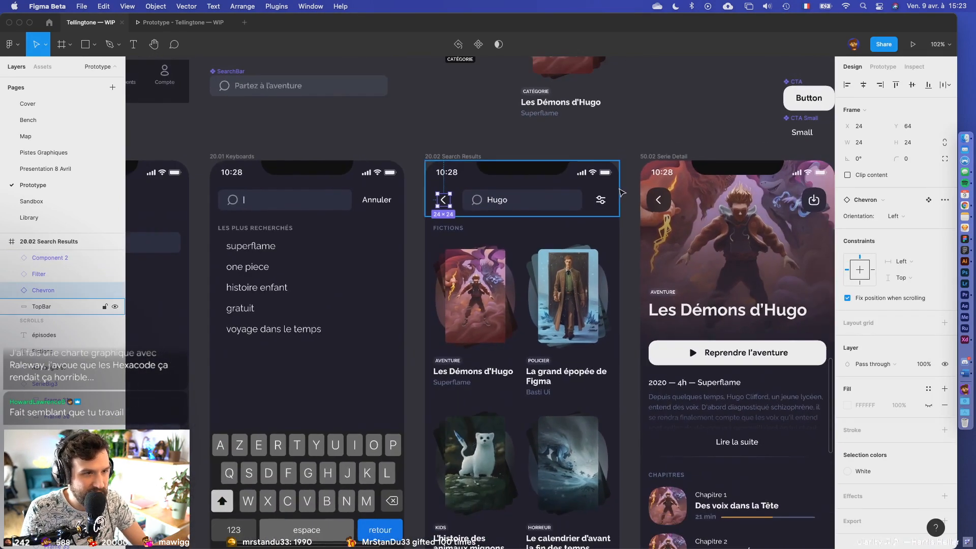
{"action": "left_click", "coordinate": [639, 135]}
{"action": "scroll", "coordinate": [639, 135], "scroll_direction": "down", "scroll_amount": 2}
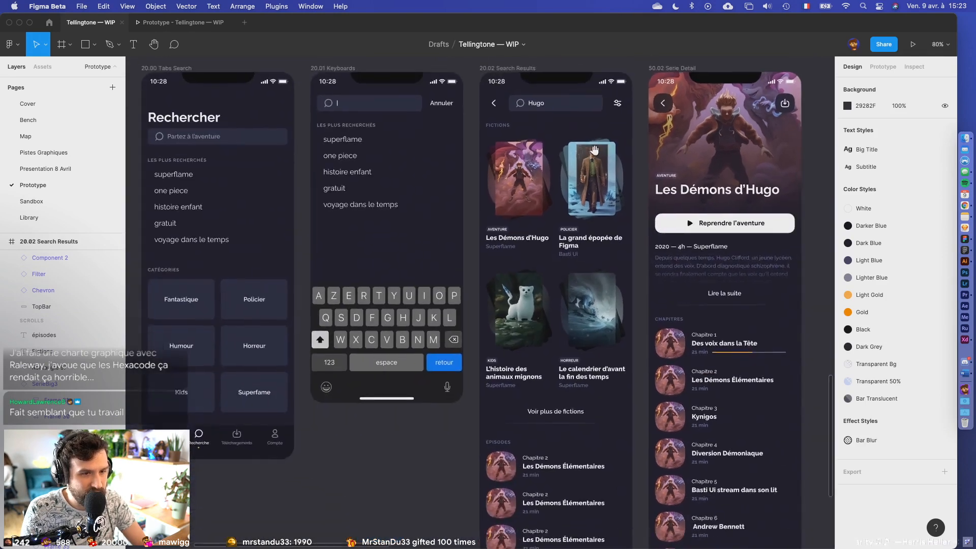
{"action": "scroll", "coordinate": [594, 150], "scroll_direction": "right", "scroll_amount": 1}
{"action": "scroll", "coordinate": [594, 151], "scroll_direction": "left", "scroll_amount": 5}
- Preview the prototype, reviewing the full Search Results screen and opening Les Démons d'Hugo to check its chapter list
{"action": "left_click", "coordinate": [913, 44]}
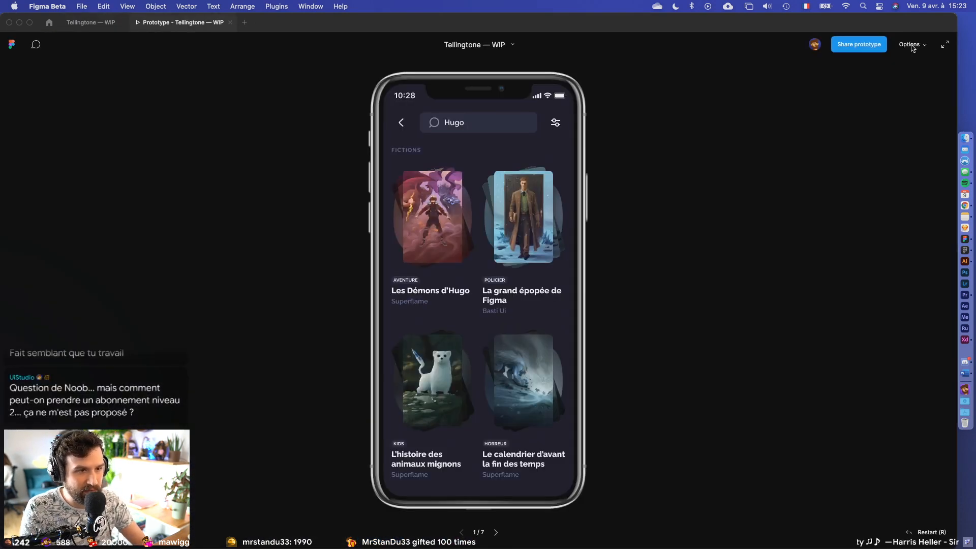
{"action": "scroll", "coordinate": [471, 279], "scroll_direction": "down", "scroll_amount": 5}
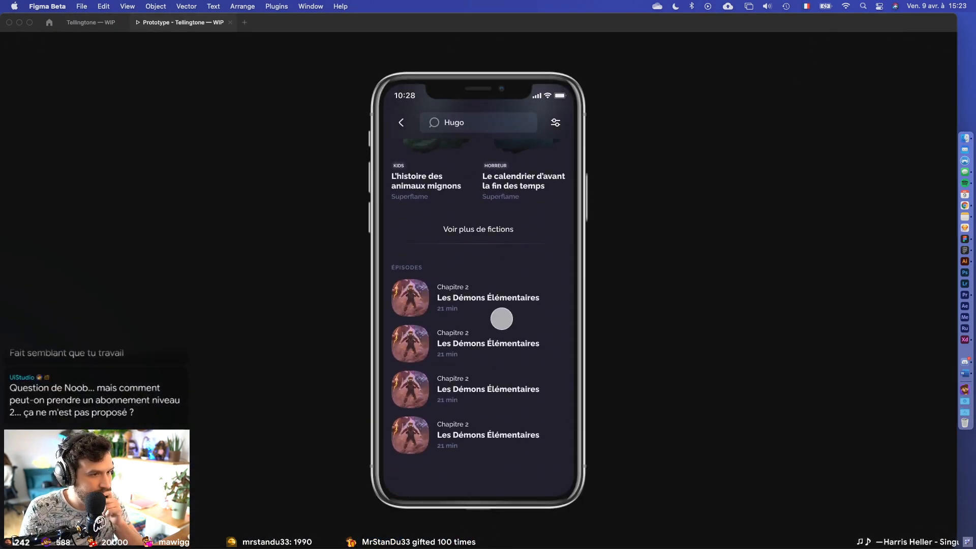
{"action": "scroll", "coordinate": [491, 296], "scroll_direction": "up", "scroll_amount": 5}
{"action": "left_click", "coordinate": [401, 239]}
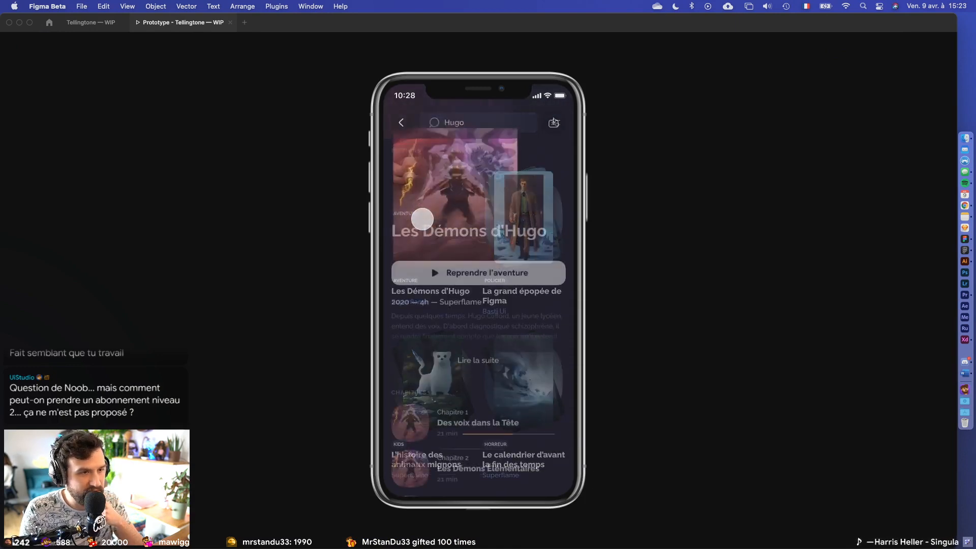
{"action": "scroll", "coordinate": [464, 312], "scroll_direction": "down", "scroll_amount": 10}
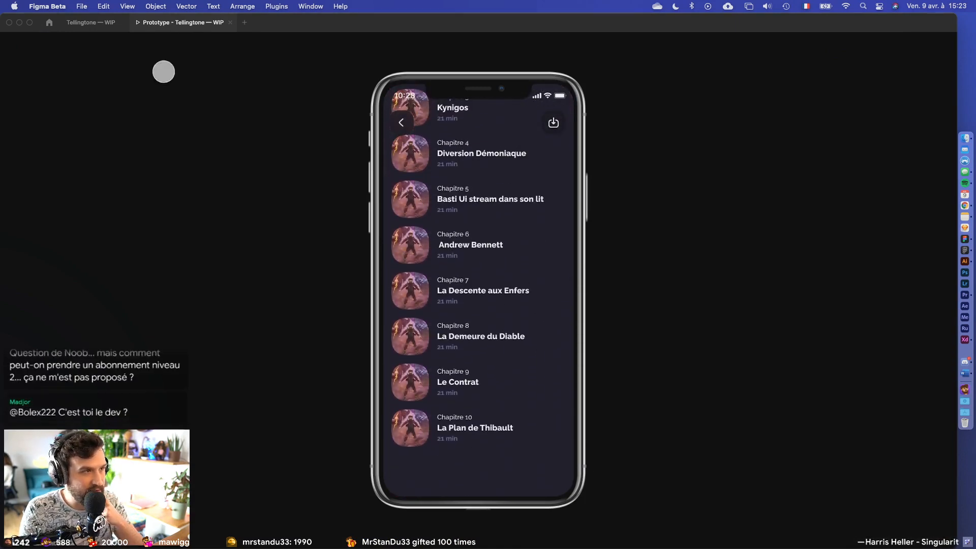
{"action": "left_click", "coordinate": [91, 22]}
- Locate the audio player screens and copy the iPhone 11 Pro / X - 15 frame with the white animal
{"action": "scroll", "coordinate": [730, 360], "scroll_direction": "down", "scroll_amount": 5}
{"action": "scroll", "coordinate": [727, 361], "scroll_direction": "right", "scroll_amount": 5}
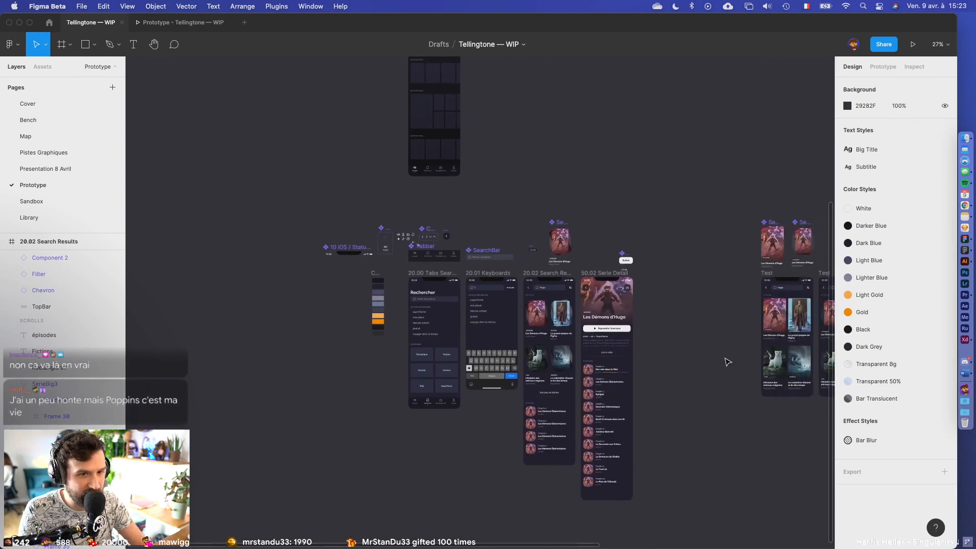
{"action": "scroll", "coordinate": [722, 361], "scroll_direction": "right", "scroll_amount": 5}
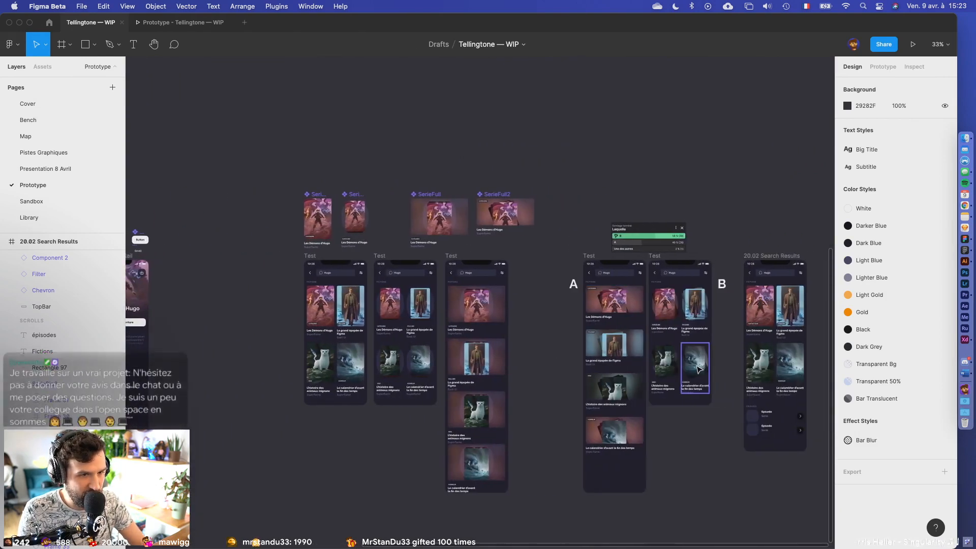
{"action": "scroll", "coordinate": [686, 366], "scroll_direction": "down", "scroll_amount": 15}
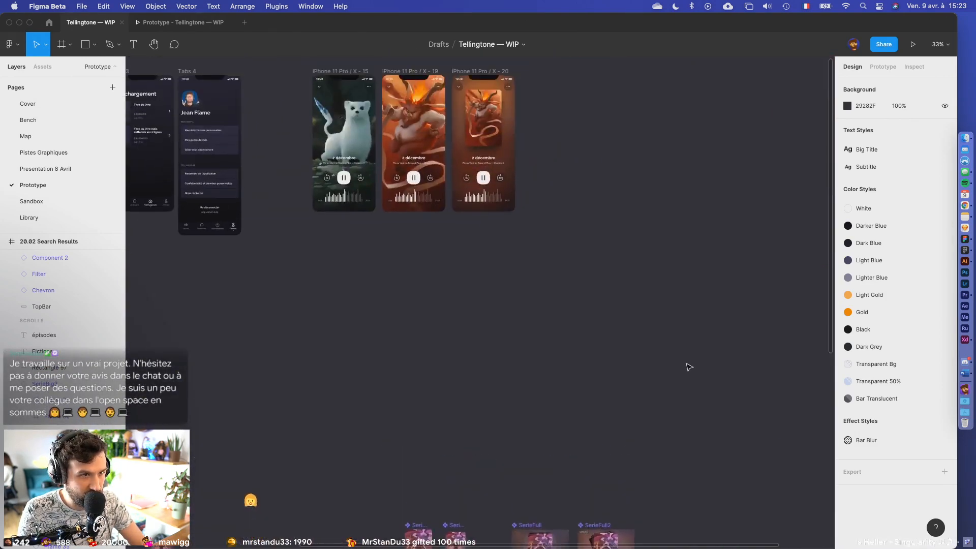
{"action": "scroll", "coordinate": [587, 369], "scroll_direction": "left", "scroll_amount": 3}
{"action": "scroll", "coordinate": [586, 369], "scroll_direction": "up", "scroll_amount": 2}
{"action": "scroll", "coordinate": [437, 384], "scroll_direction": "left", "scroll_amount": 3}
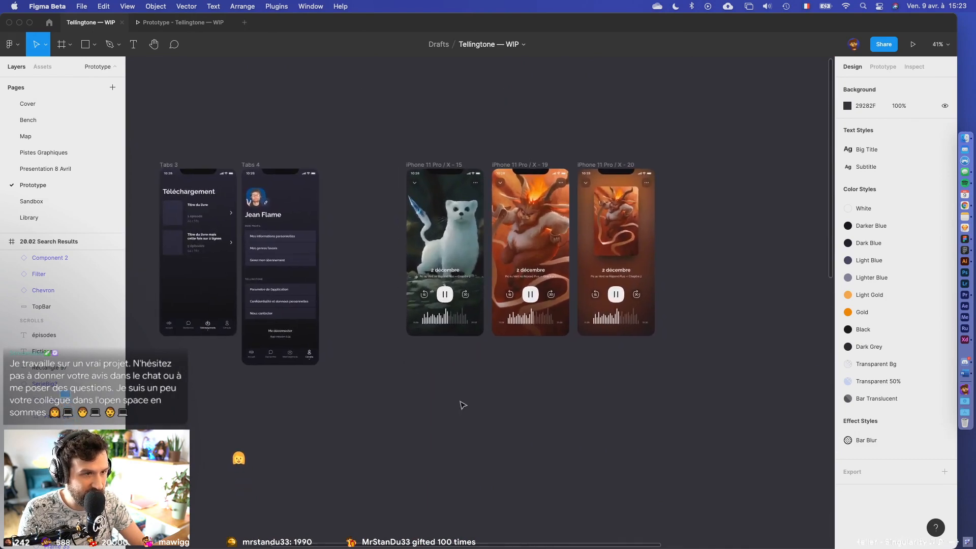
{"action": "scroll", "coordinate": [454, 223], "scroll_direction": "up", "scroll_amount": 4}
{"action": "left_click", "coordinate": [422, 145]}
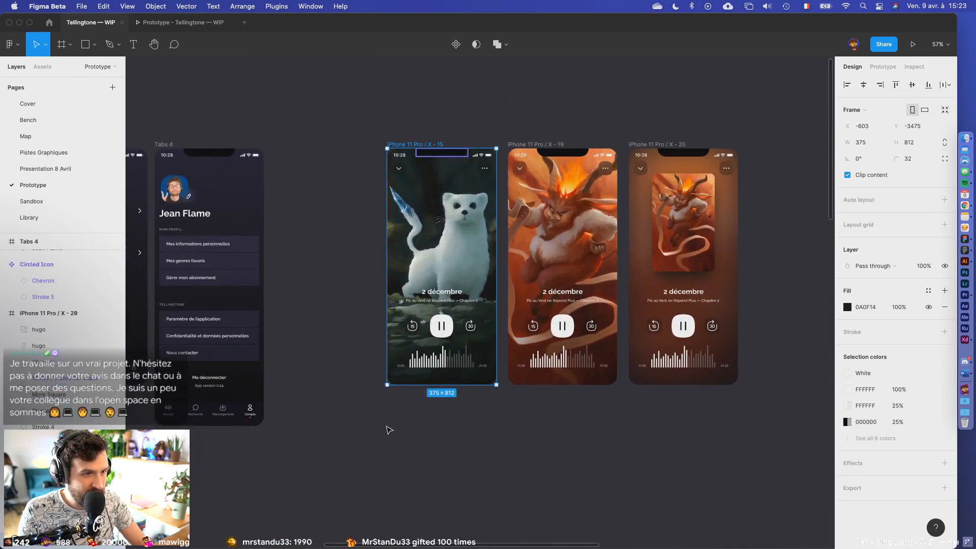
- Paste the copied player frame near the search screens and place it beside Serie Detail, aligned with its top edge
{"action": "scroll", "coordinate": [492, 246], "scroll_direction": "down", "scroll_amount": 15}
{"action": "scroll", "coordinate": [492, 246], "scroll_direction": "left", "scroll_amount": 3}
{"action": "key", "text": "cmd+v"}
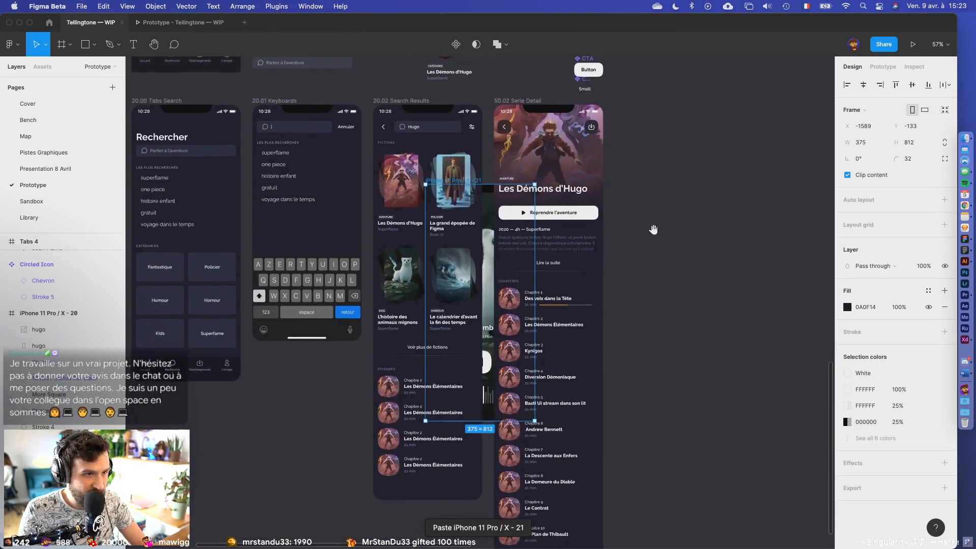
{"action": "scroll", "coordinate": [653, 230], "scroll_direction": "right", "scroll_amount": 3}
{"action": "scroll", "coordinate": [653, 229], "scroll_direction": "up", "scroll_amount": 1}
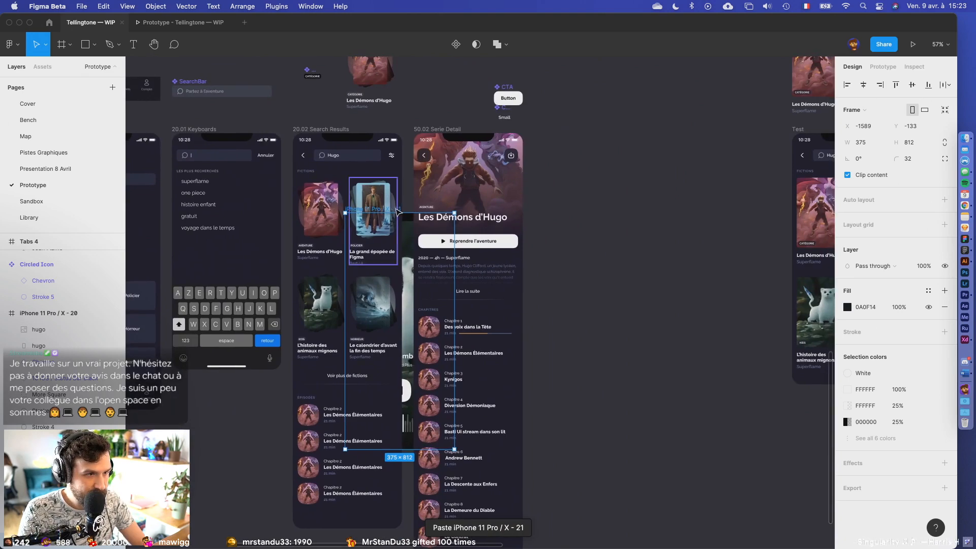
{"action": "left_click_drag", "start_coordinate": [398, 211], "coordinate": [587, 133]}
{"action": "left_click", "coordinate": [672, 170]}
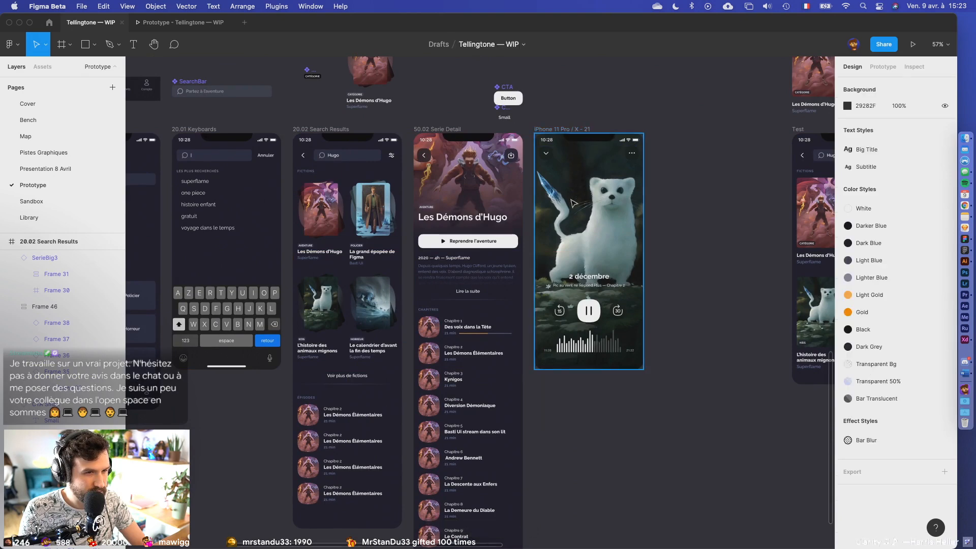
- Replace the pasted player screen's background image with Démons d'hugo.png
{"action": "left_click", "coordinate": [617, 203]}
{"action": "left_click", "coordinate": [846, 323]}
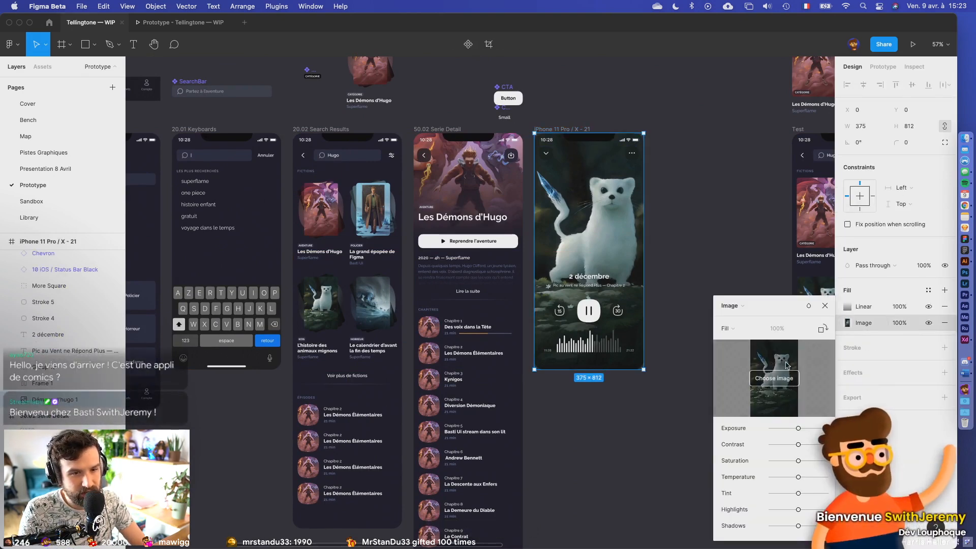
{"action": "left_click", "coordinate": [791, 378]}
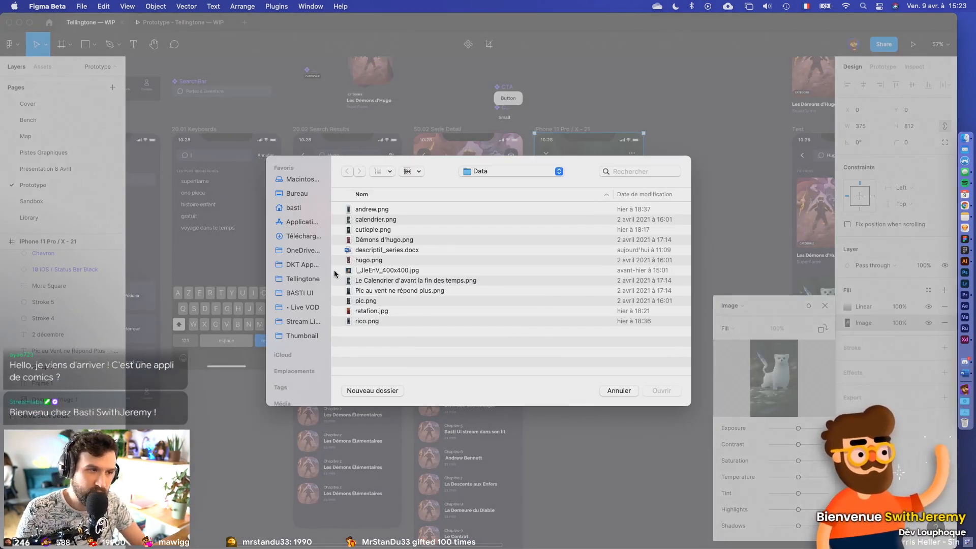
{"action": "double_click", "coordinate": [365, 239]}
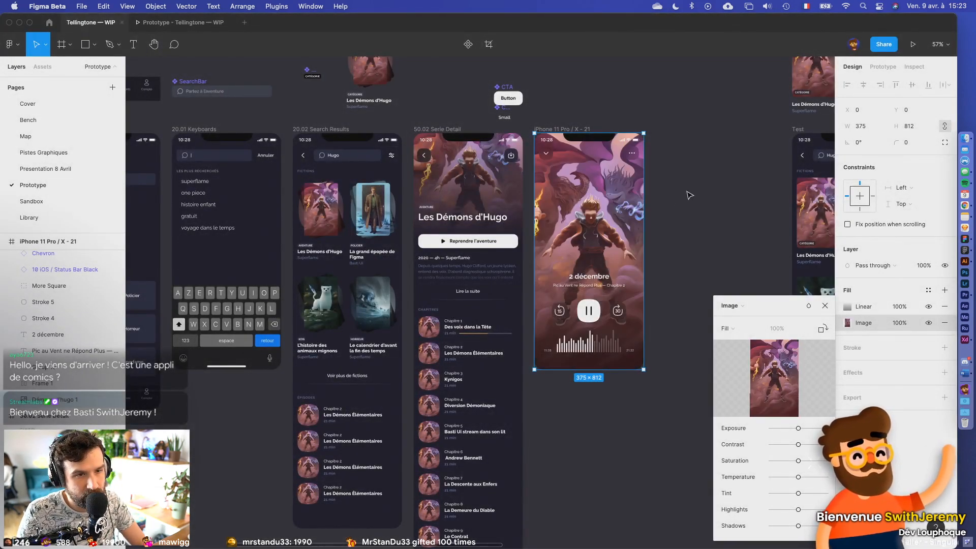
- Set the background gradient's black end stop to 100% opacity and the whole Linear fill to 50%
{"action": "left_click", "coordinate": [847, 308]}
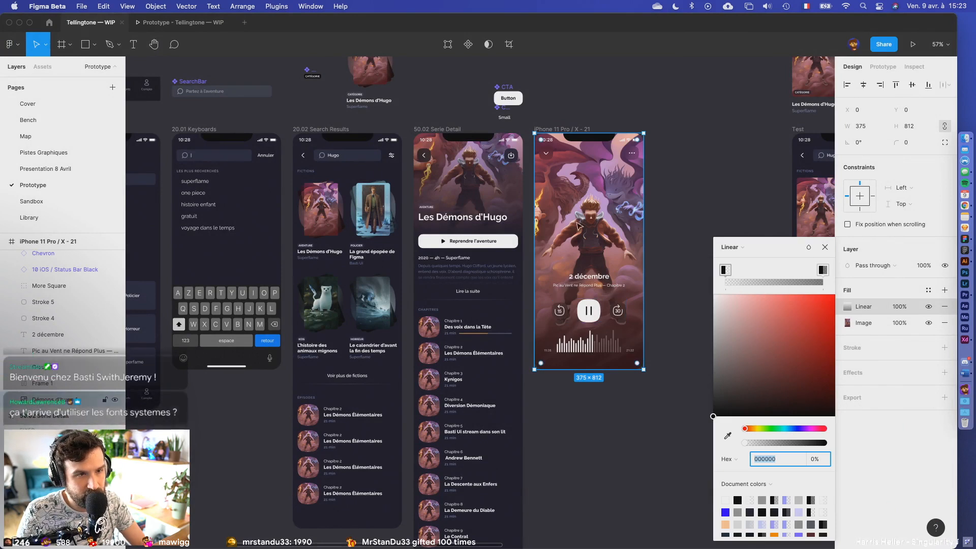
{"action": "left_click", "coordinate": [820, 271]}
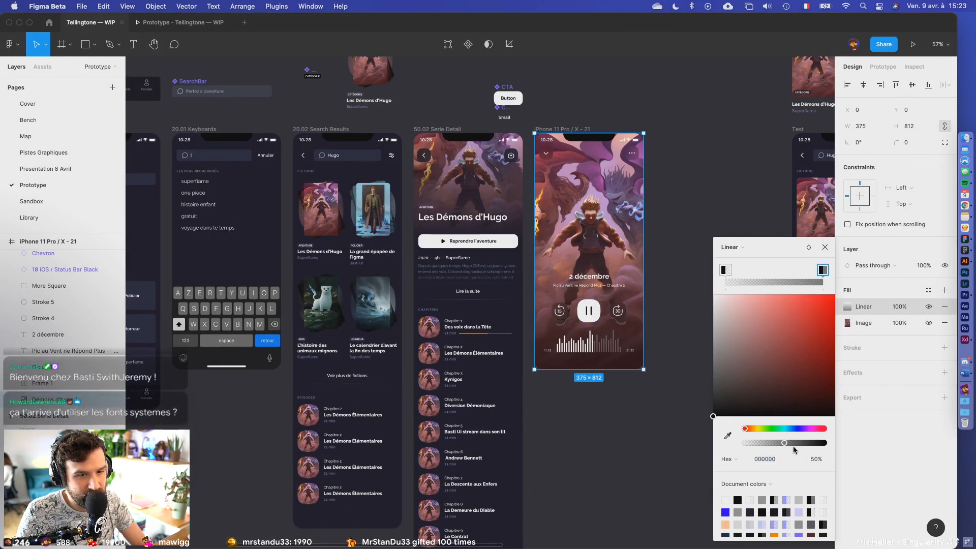
{"action": "left_click_drag", "start_coordinate": [794, 447], "coordinate": [867, 440]}
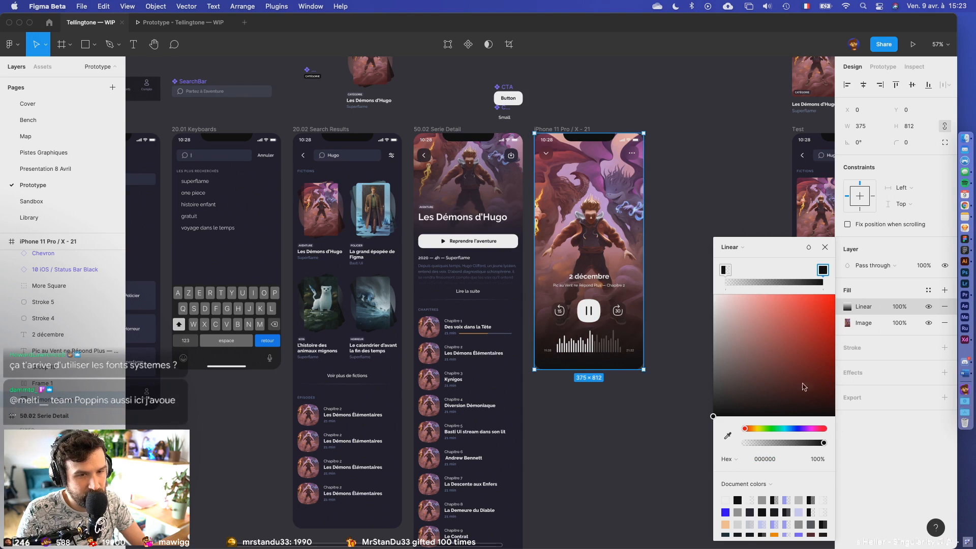
{"action": "left_click", "coordinate": [897, 307]}
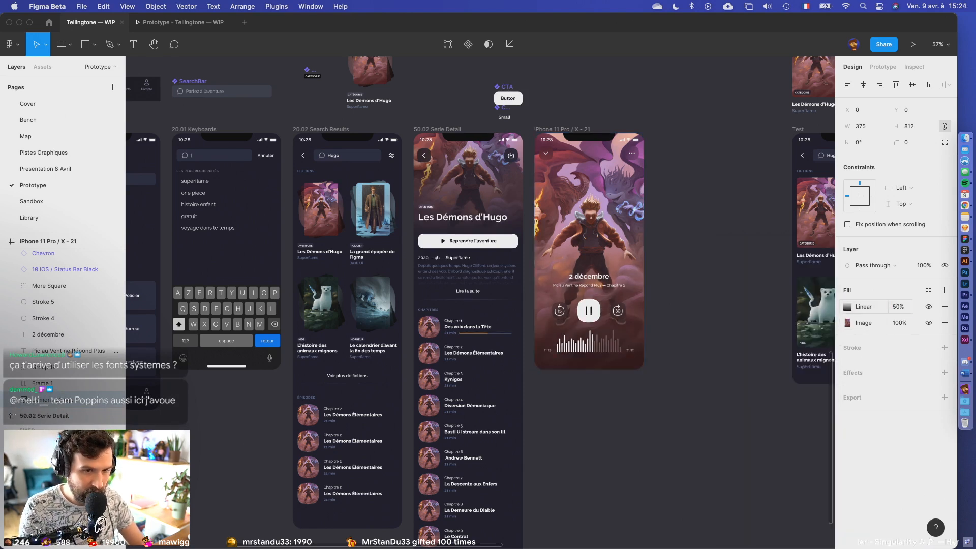
{"action": "key", "text": "Return"}
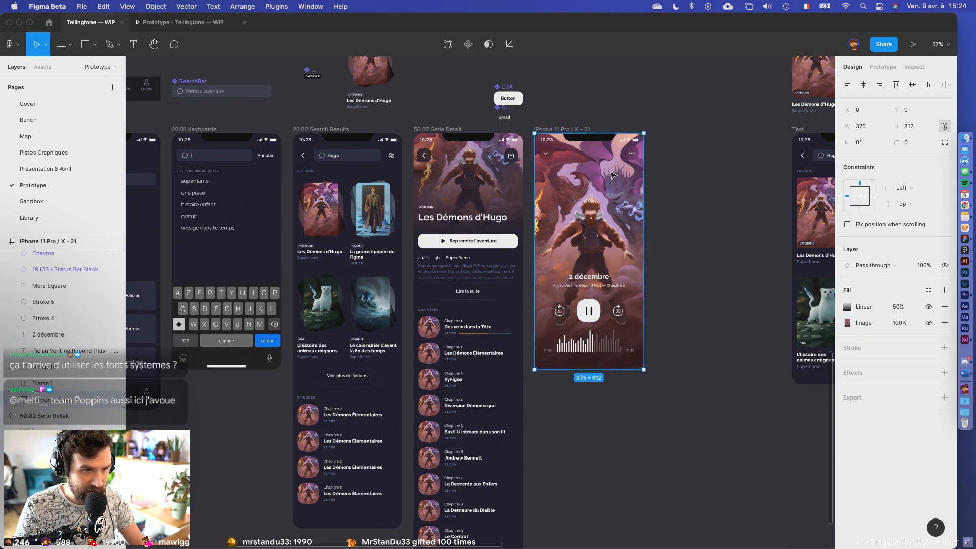
- Move the start and end points of the background's linear gradient higher on the player screen
{"action": "left_click", "coordinate": [845, 306]}
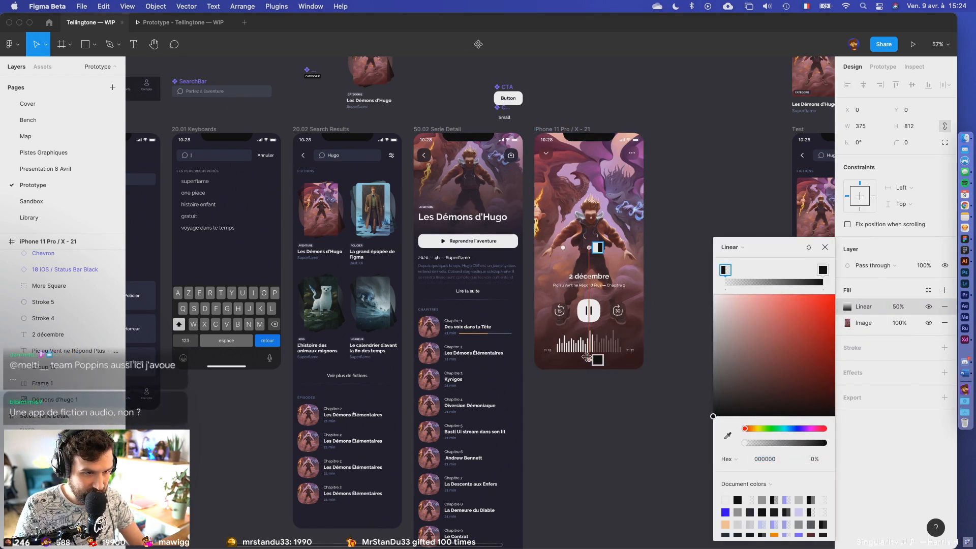
{"action": "left_click_drag", "start_coordinate": [588, 369], "coordinate": [590, 334]}
{"action": "left_click_drag", "start_coordinate": [589, 248], "coordinate": [589, 206]}
{"action": "left_click", "coordinate": [680, 237]}
{"action": "left_click", "coordinate": [680, 237]}
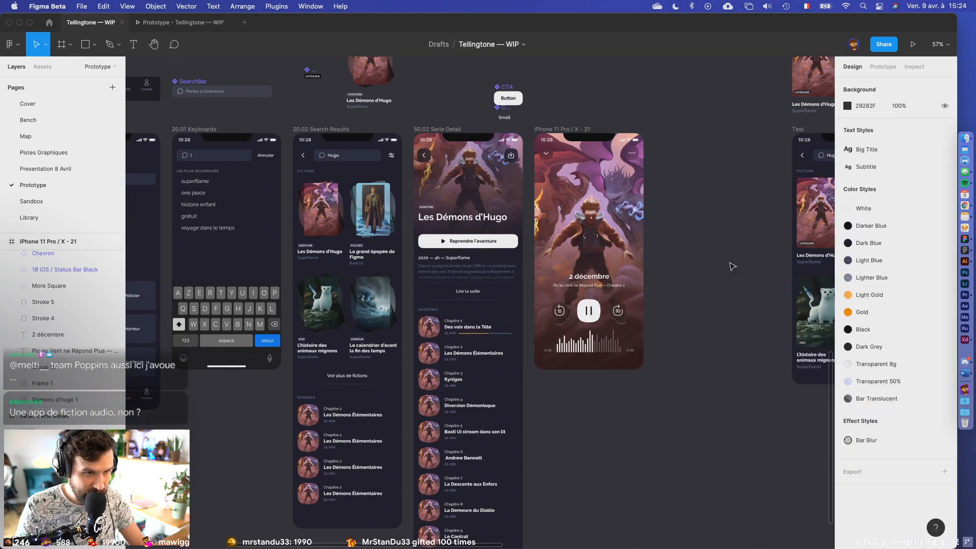
- Subtract the two pause bars from the rounded white button shape in the player controls
{"action": "scroll", "coordinate": [597, 315], "scroll_direction": "up", "scroll_amount": 10}
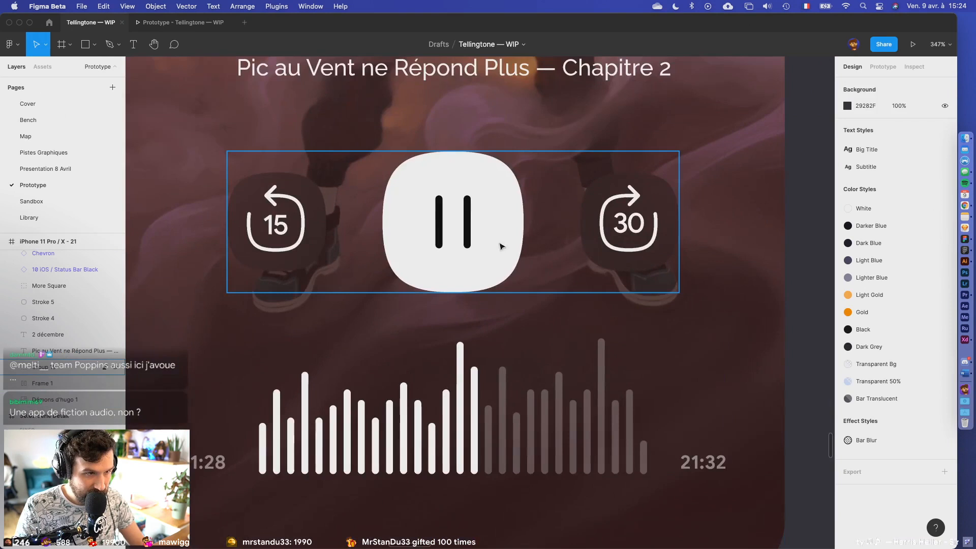
{"action": "left_click", "coordinate": [469, 223], "text": "super"}
{"action": "scroll", "coordinate": [535, 255], "scroll_direction": "up", "scroll_amount": 1}
{"action": "scroll", "coordinate": [535, 255], "scroll_direction": "left", "scroll_amount": 1}
{"action": "left_click", "coordinate": [472, 239], "text": "shift"}
{"action": "left_click", "coordinate": [507, 212], "text": "shift"}
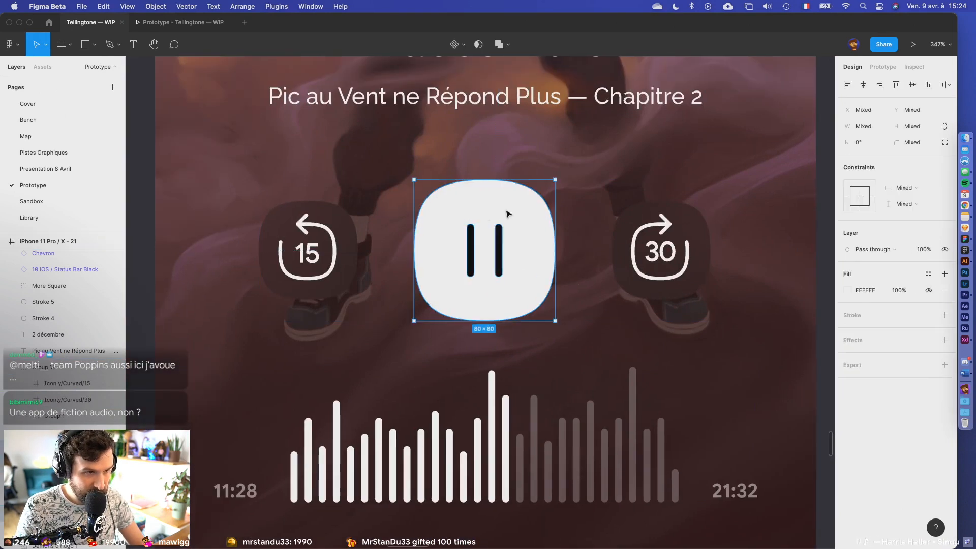
{"action": "left_click", "coordinate": [510, 46]}
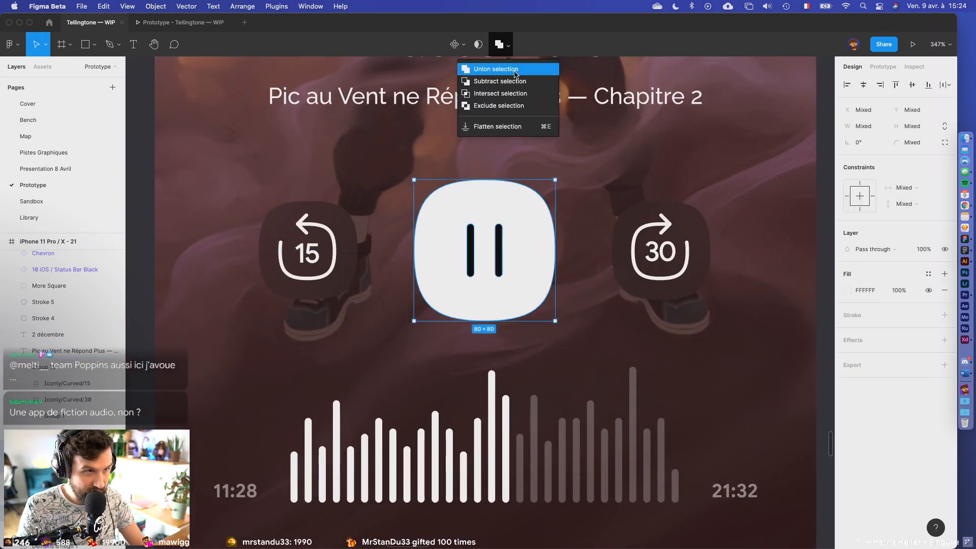
{"action": "left_click", "coordinate": [513, 81]}
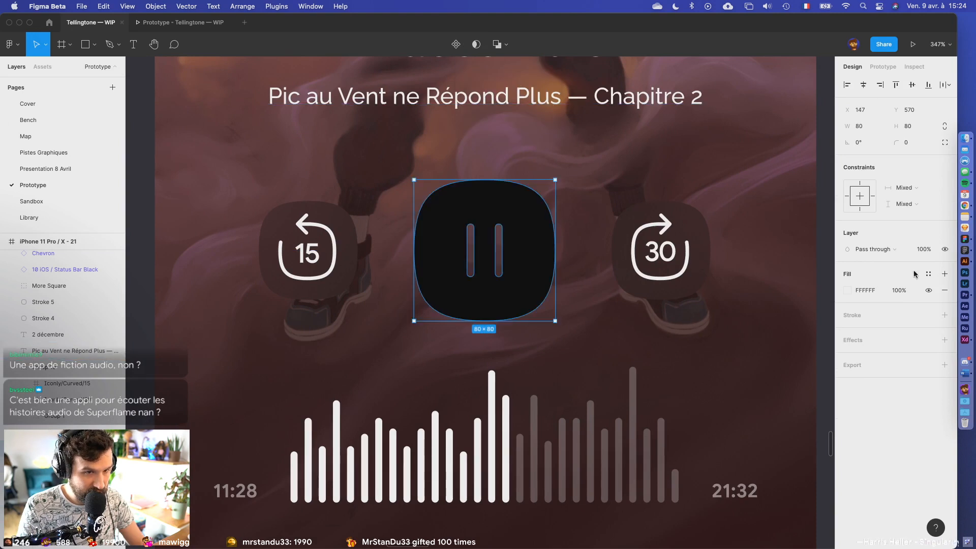
- Apply the White color style to the cut-out pause button shape
{"action": "left_click", "coordinate": [76, 418]}
{"action": "key", "text": "super+shift+g"}
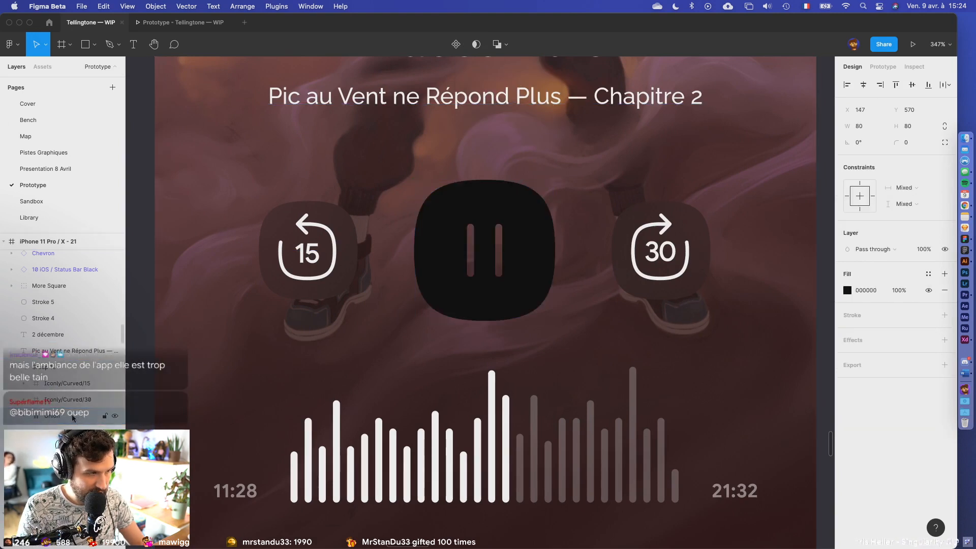
{"action": "left_click", "coordinate": [928, 274]}
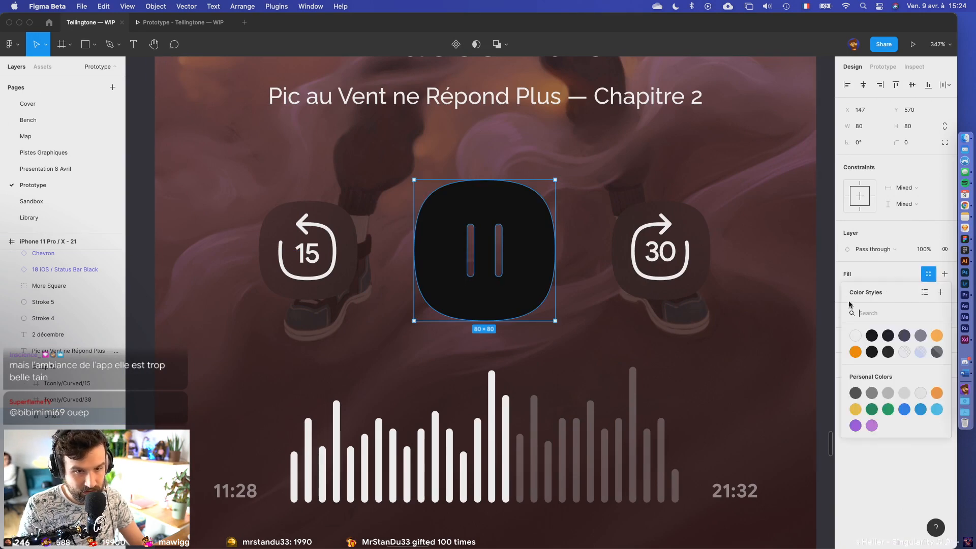
{"action": "left_click", "coordinate": [856, 336]}
- Cut the 15 and 30 skip icons from the buttons on either side of the pause button
{"action": "scroll", "coordinate": [607, 349], "scroll_direction": "down", "scroll_amount": 5}
{"action": "left_click", "coordinate": [630, 290]}
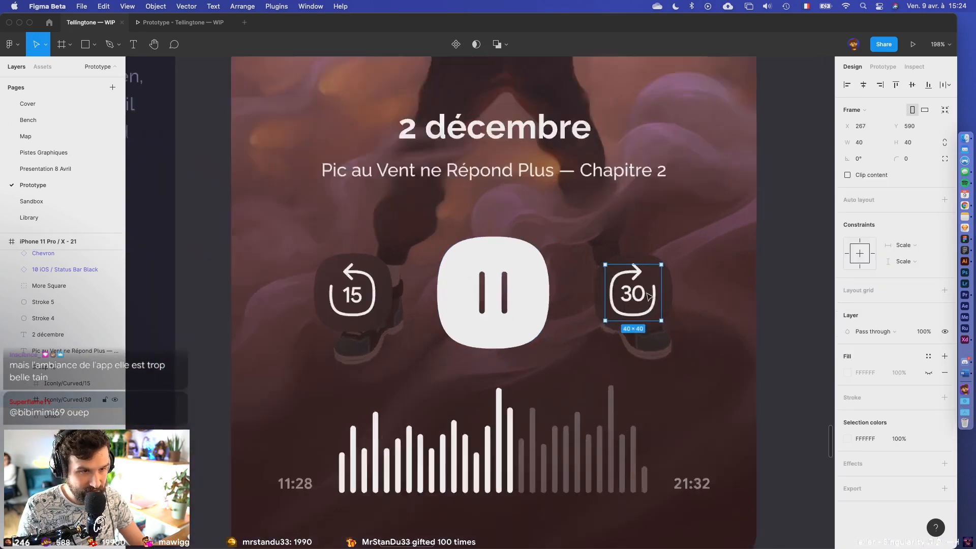
{"action": "scroll", "coordinate": [621, 287], "scroll_direction": "up", "scroll_amount": 5}
{"action": "scroll", "coordinate": [621, 287], "scroll_direction": "down", "scroll_amount": 3}
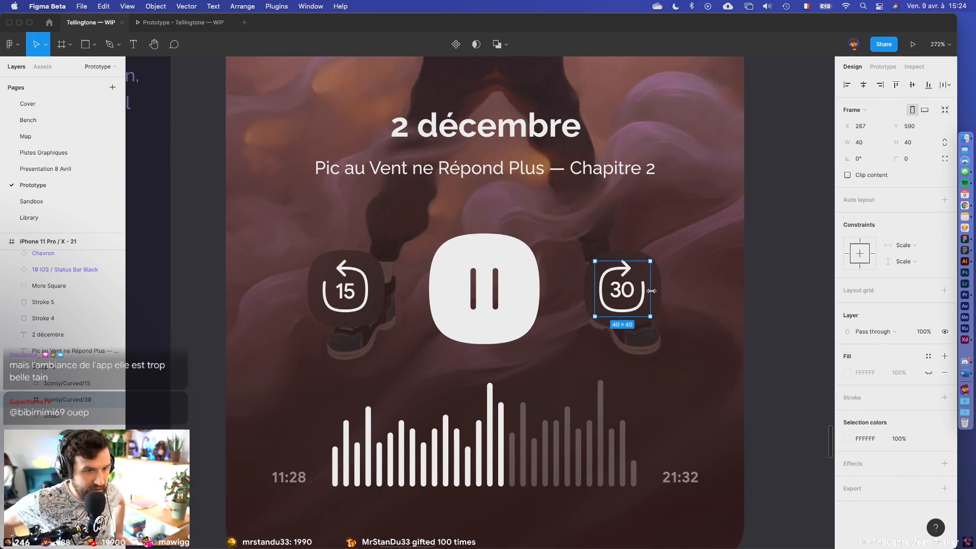
{"action": "left_click", "coordinate": [349, 272], "text": "shift"}
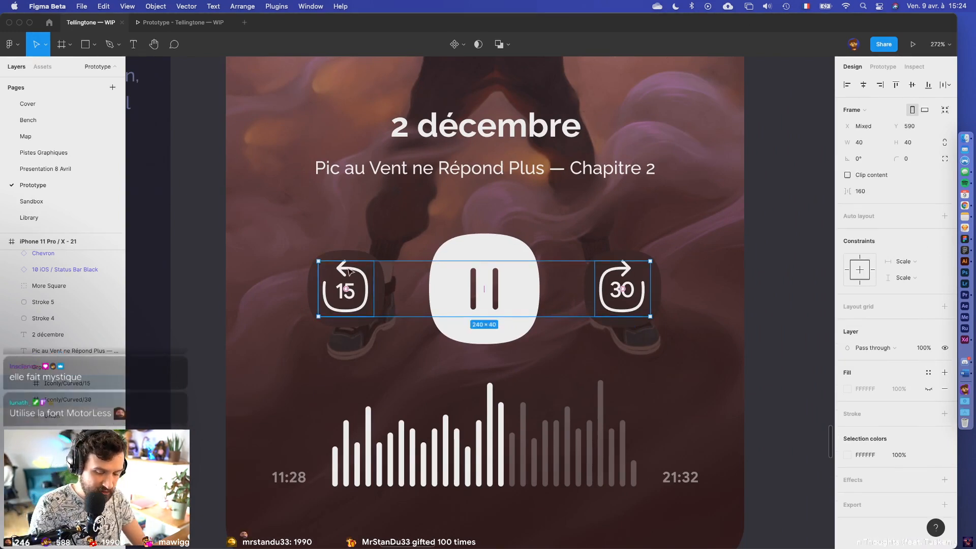
{"action": "key", "text": "Delete"}
- Shift the two dark skip button backgrounds outward from the pause button, placing the 15 button's background at X 51
{"action": "left_click", "coordinate": [621, 284]}
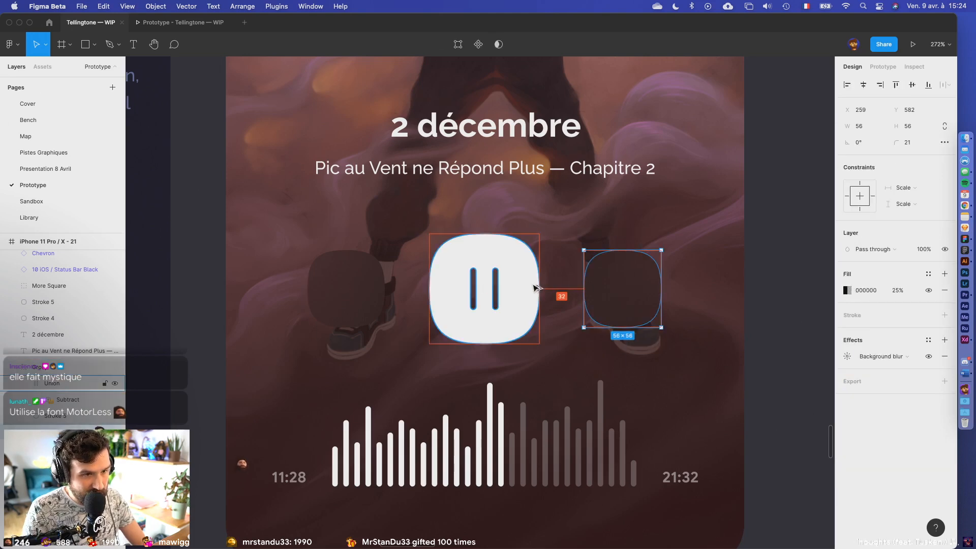
{"action": "left_click", "coordinate": [374, 298]}
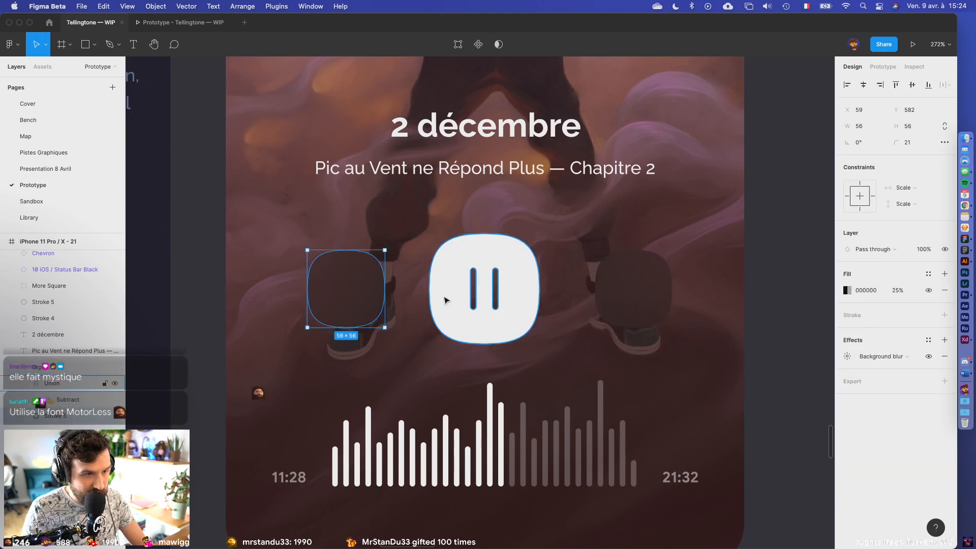
{"action": "key", "text": "shift+Left"}
{"action": "scroll", "coordinate": [523, 393], "scroll_direction": "down", "scroll_amount": 5}
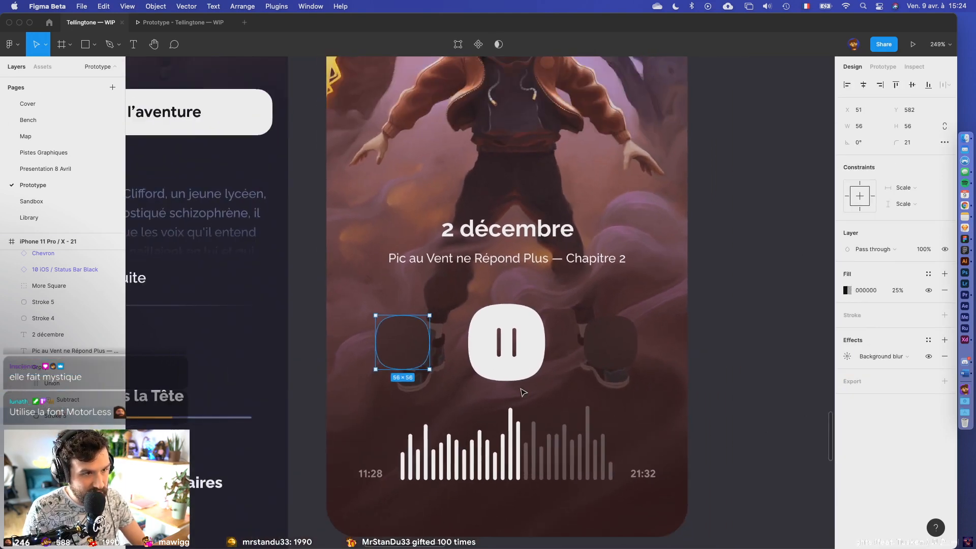
- Examine the Serie Detail screen, the search screens and the existing icon components for comparison with the player screen
{"action": "left_click", "coordinate": [680, 295]}
{"action": "scroll", "coordinate": [681, 295], "scroll_direction": "down", "scroll_amount": 5}
{"action": "scroll", "coordinate": [680, 295], "scroll_direction": "left", "scroll_amount": 2}
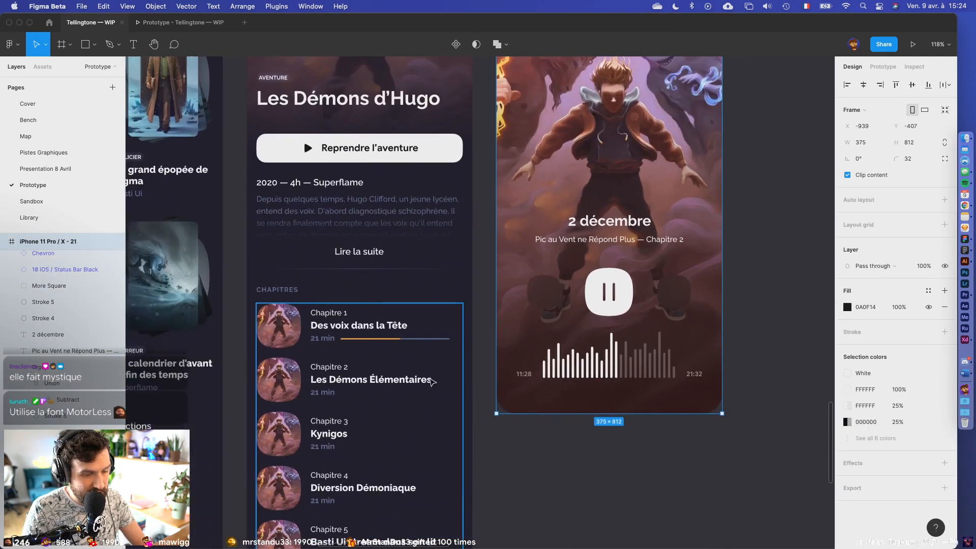
{"action": "double_click", "coordinate": [389, 382]}
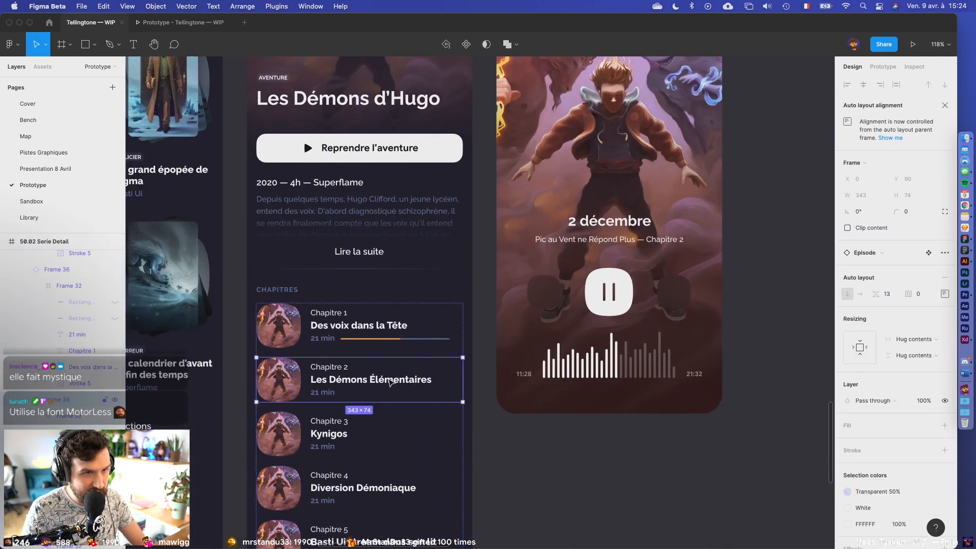
{"action": "scroll", "coordinate": [335, 357], "scroll_direction": "up", "scroll_amount": 5}
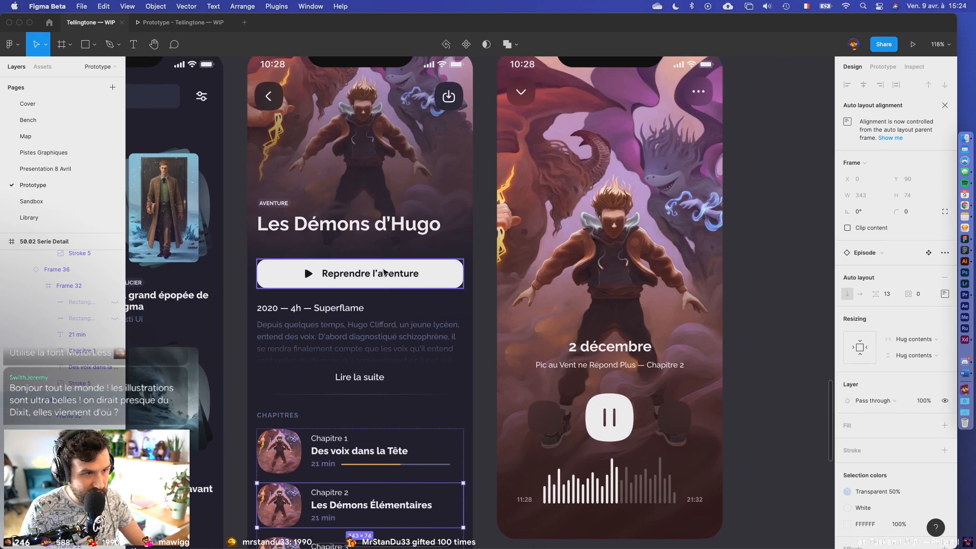
{"action": "scroll", "coordinate": [762, 319], "scroll_direction": "down", "scroll_amount": 5}
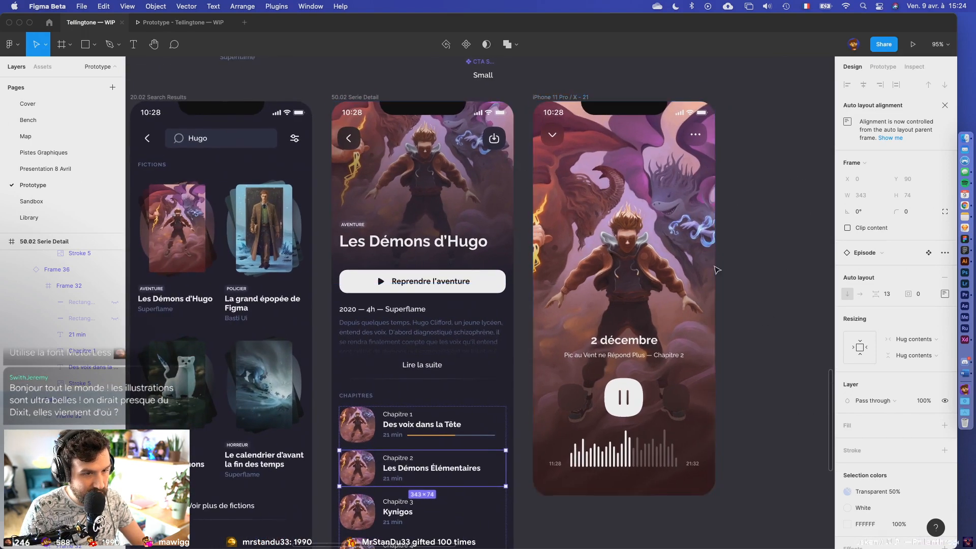
{"action": "left_click", "coordinate": [745, 337]}
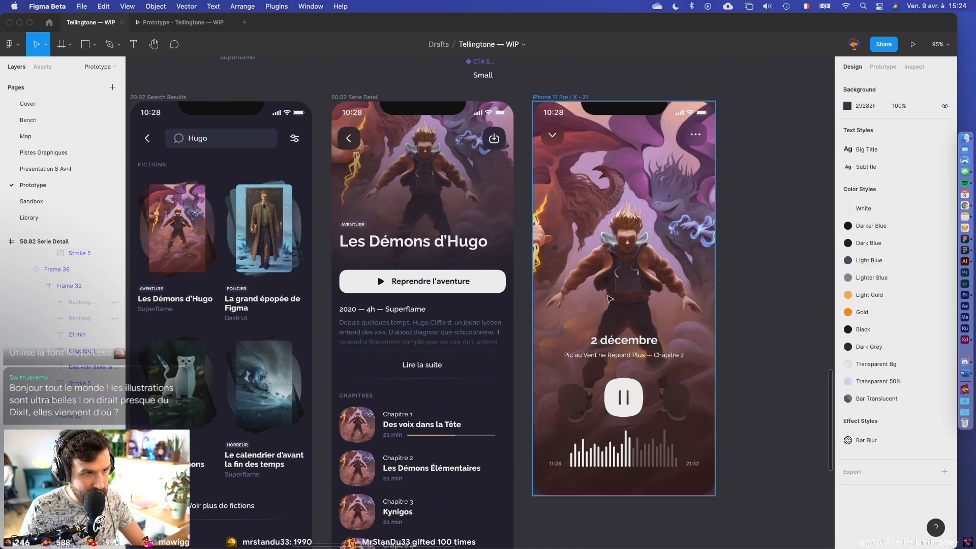
{"action": "scroll", "coordinate": [527, 258], "scroll_direction": "down", "scroll_amount": 5}
{"action": "scroll", "coordinate": [305, 190], "scroll_direction": "left", "scroll_amount": 5}
{"action": "scroll", "coordinate": [305, 191], "scroll_direction": "up", "scroll_amount": 2}
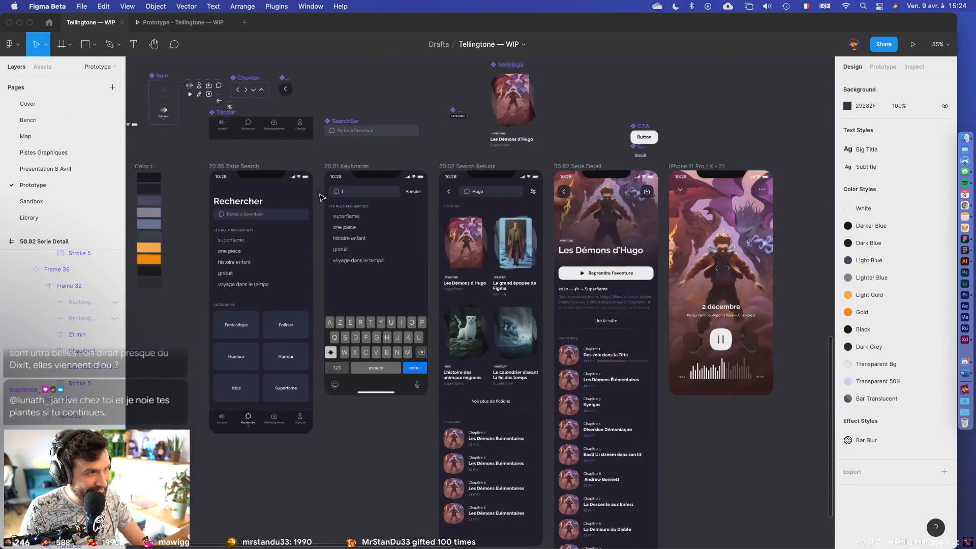
{"action": "scroll", "coordinate": [295, 184], "scroll_direction": "up", "scroll_amount": 10}
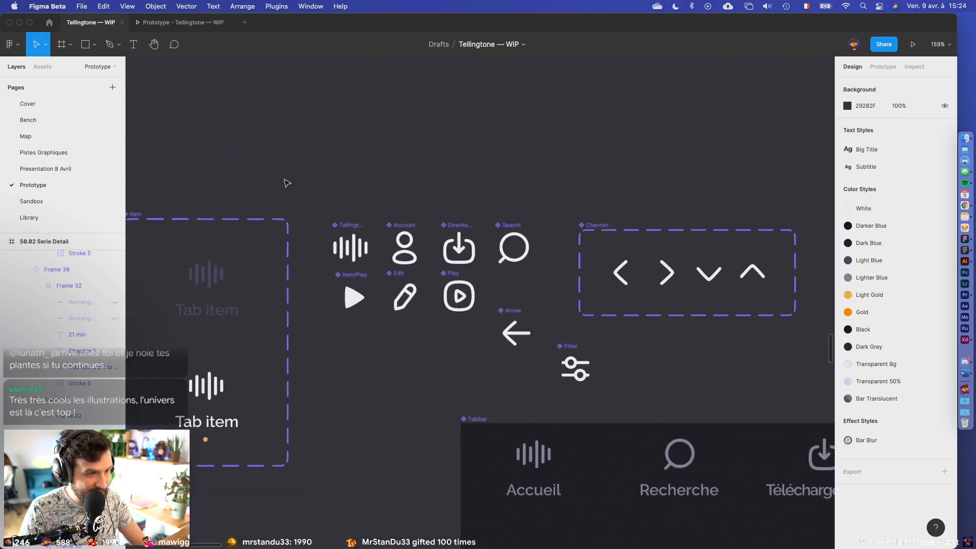
- Move the skip button backgrounds back inward to X 59 and 259 and paste the 15 and 30 icons onto them
{"action": "scroll", "coordinate": [287, 183], "scroll_direction": "down", "scroll_amount": 8}
{"action": "scroll", "coordinate": [632, 305], "scroll_direction": "down", "scroll_amount": 10}
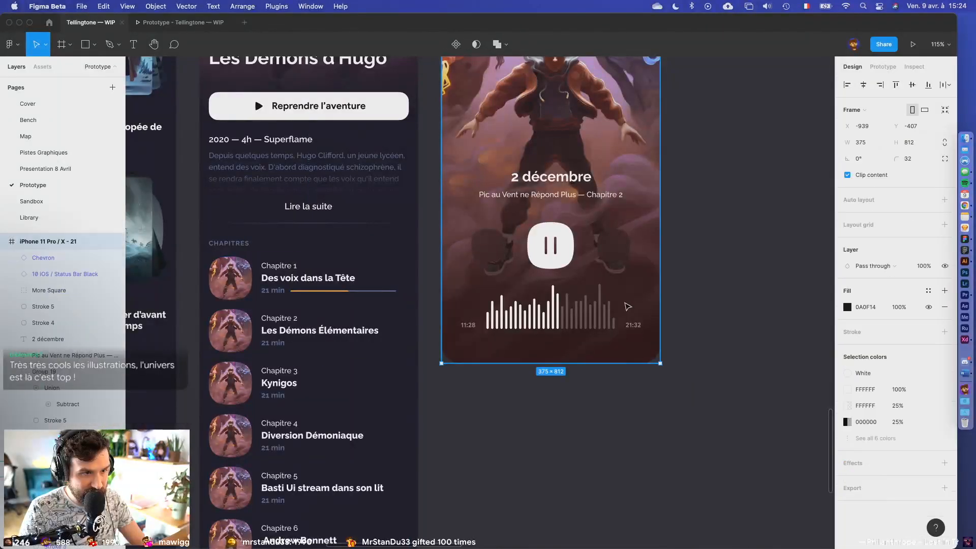
{"action": "left_click", "coordinate": [487, 245]}
{"action": "key", "text": "shift+Right"}
{"action": "key", "text": "Tab"}
{"action": "key", "text": "shift+Left"}
{"action": "key", "text": "shift+Return"}
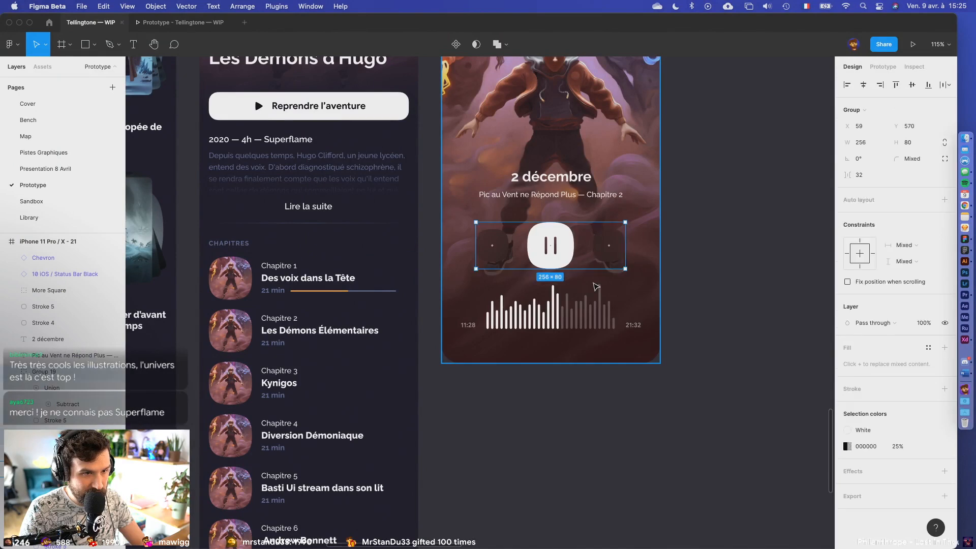
{"action": "key", "text": "Escape"}
{"action": "key", "text": "super+v"}
{"action": "scroll", "coordinate": [624, 253], "scroll_direction": "up", "scroll_amount": 8}
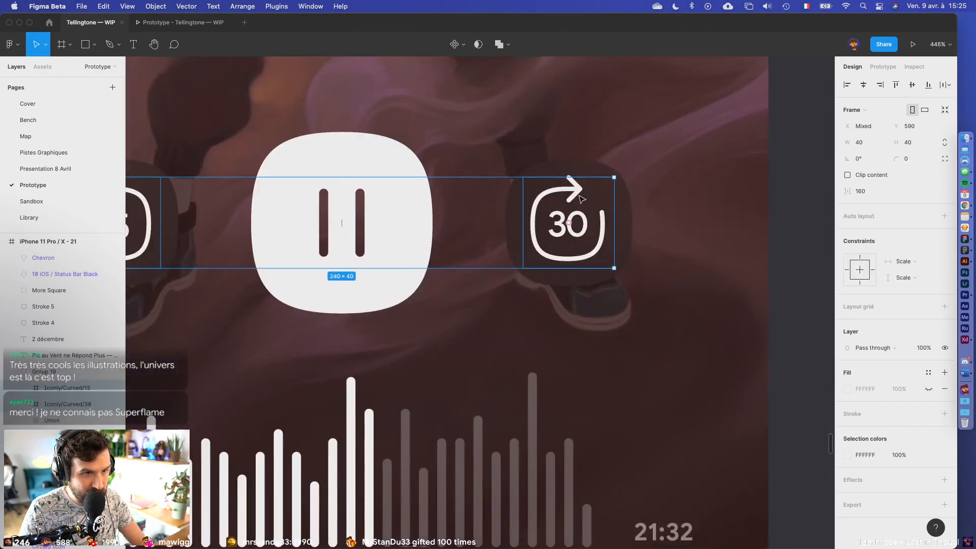
- Move the 30 icon's number and arrow onto the empty canvas beside the player screen and delete the 15 icon
{"action": "left_click", "coordinate": [580, 197], "text": "super"}
{"action": "scroll", "coordinate": [581, 197], "scroll_direction": "down", "scroll_amount": 5}
{"action": "left_click", "coordinate": [578, 228], "text": "shift"}
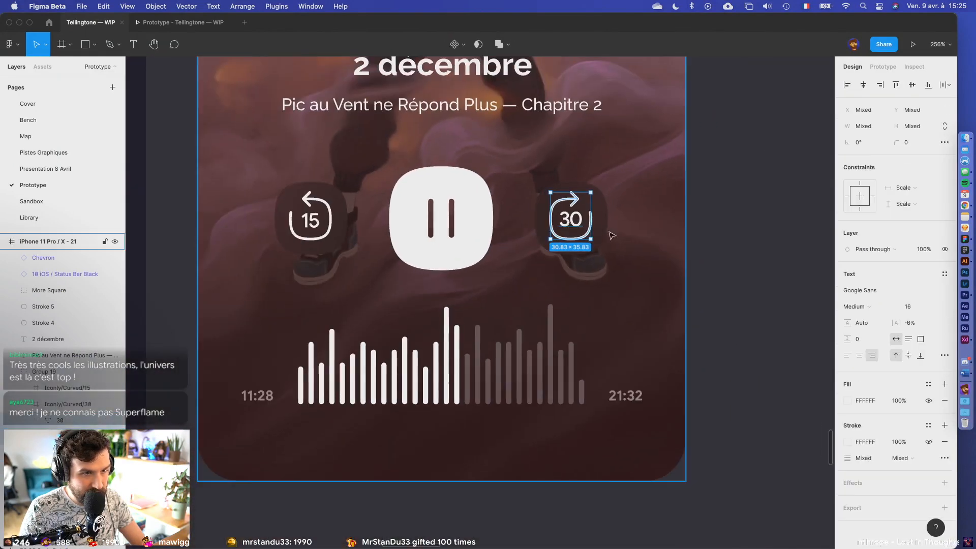
{"action": "left_click_drag", "start_coordinate": [578, 228], "coordinate": [710, 229]}
{"action": "left_click", "coordinate": [384, 220]}
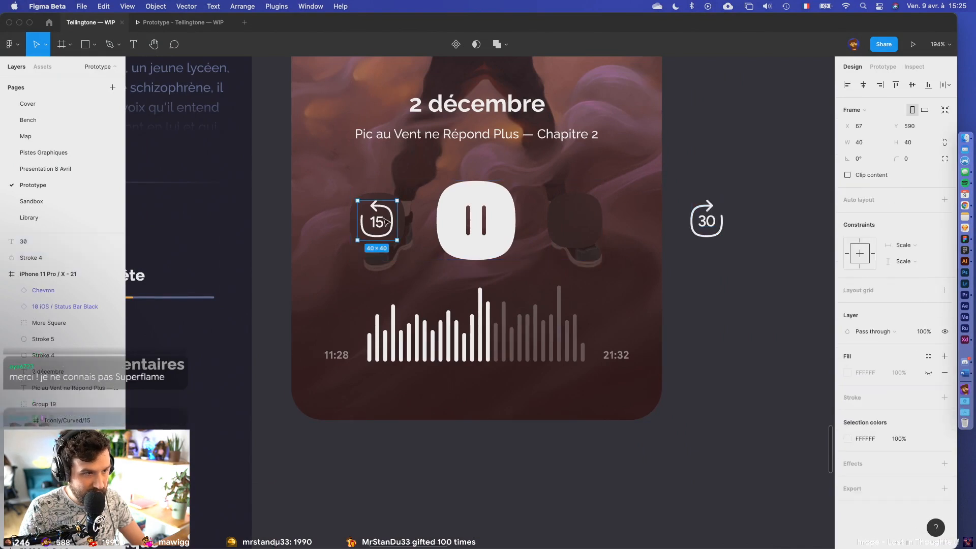
{"action": "key", "text": "Delete"}
- Spread the empty skip button backgrounds away from the pause button, to X 51 and X 267
{"action": "double_click", "coordinate": [382, 219]}
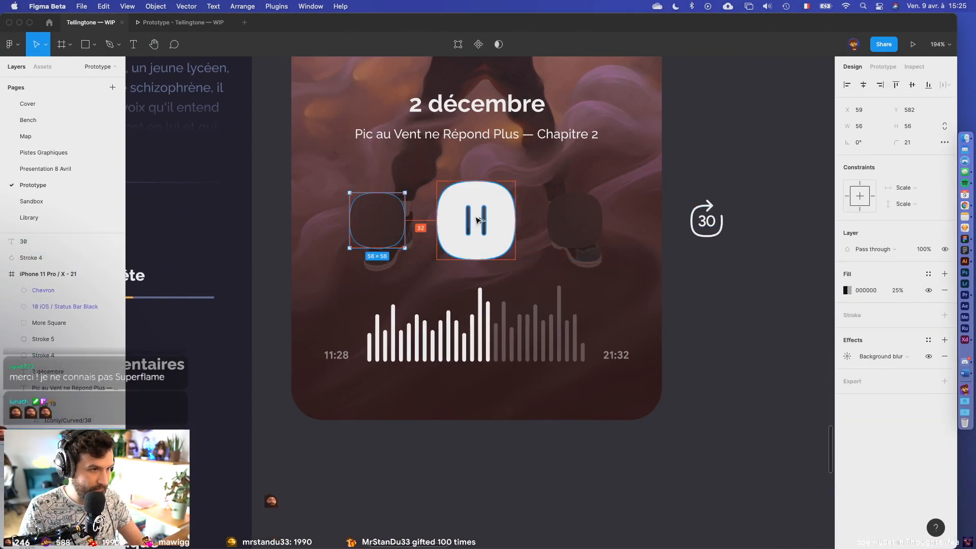
{"action": "left_click", "coordinate": [580, 227]}
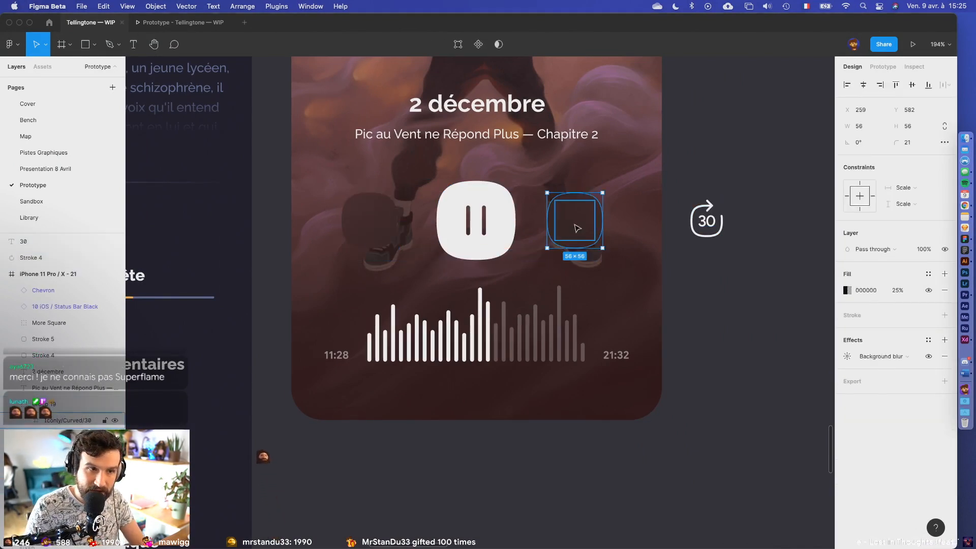
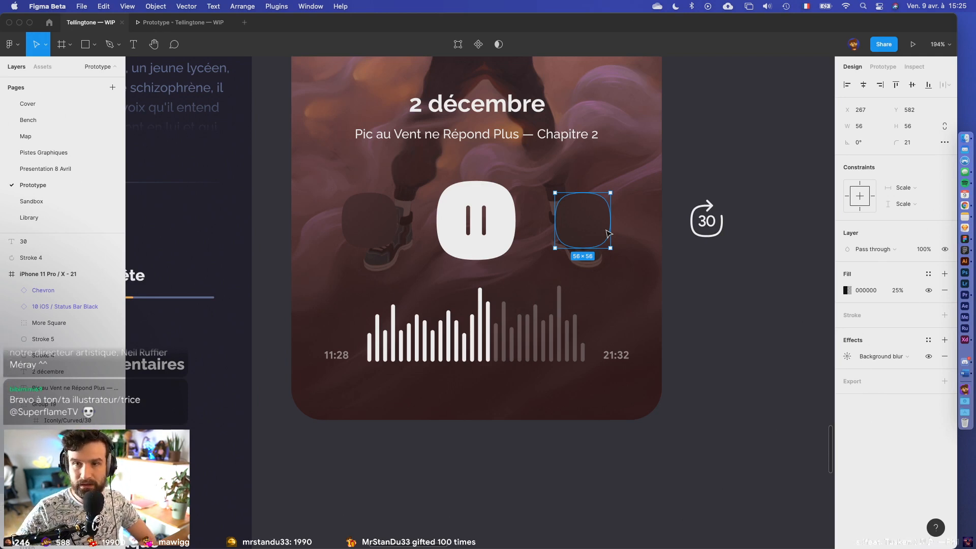
{"action": "scroll", "coordinate": [608, 232], "scroll_direction": "right", "scroll_amount": 1}
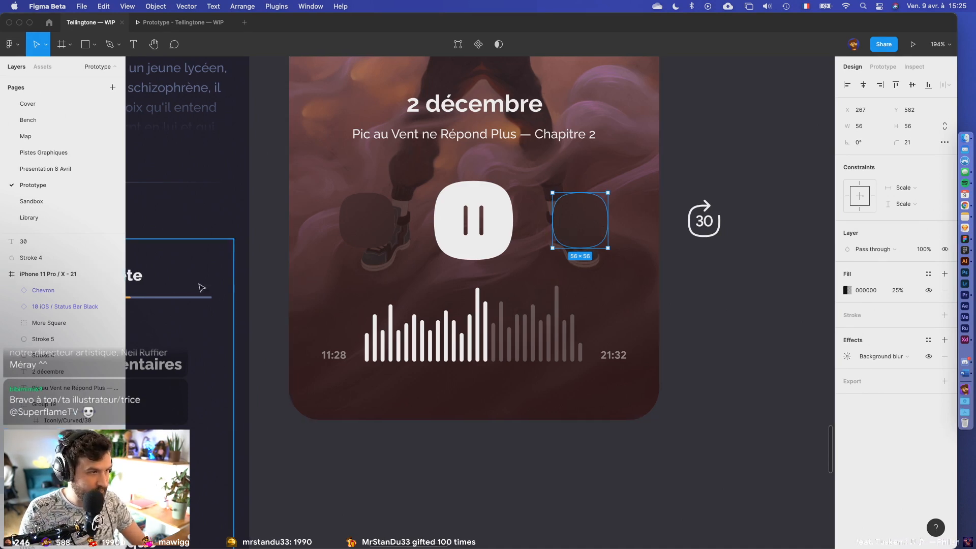
{"action": "double_click", "coordinate": [582, 213]}
{"action": "key", "text": "Escape"}
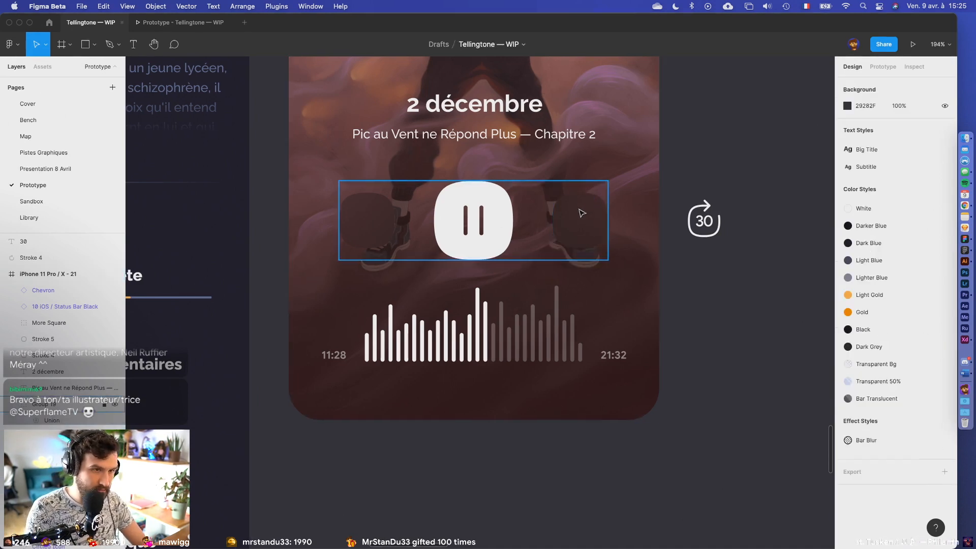
{"action": "left_click", "coordinate": [377, 221]}
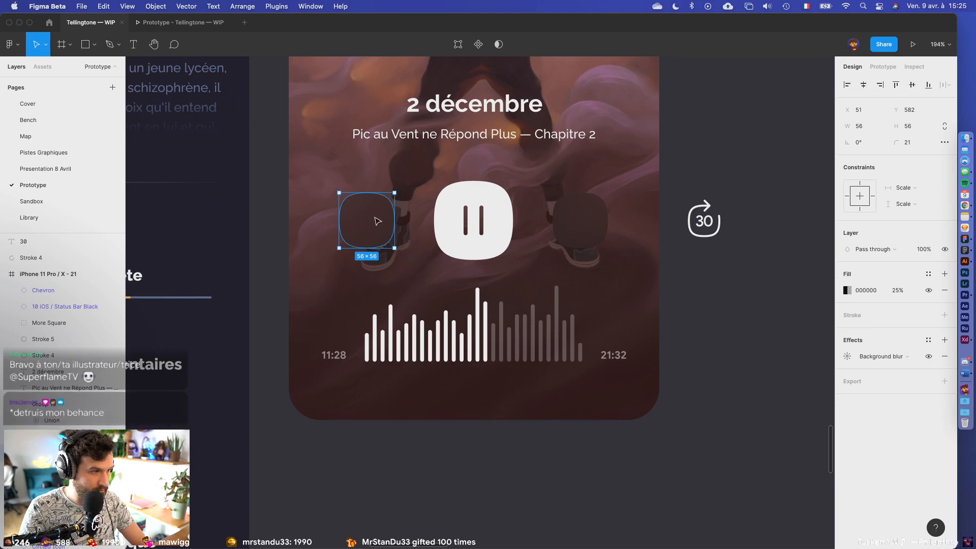
{"action": "left_click", "coordinate": [759, 274]}
- Wrap the 30 number and its circular arrow in a frame and set the frame's size to 24 × 24
{"action": "left_click_drag", "start_coordinate": [733, 262], "coordinate": [657, 317]}
{"action": "scroll", "coordinate": [660, 317], "scroll_direction": "up", "scroll_amount": 5}
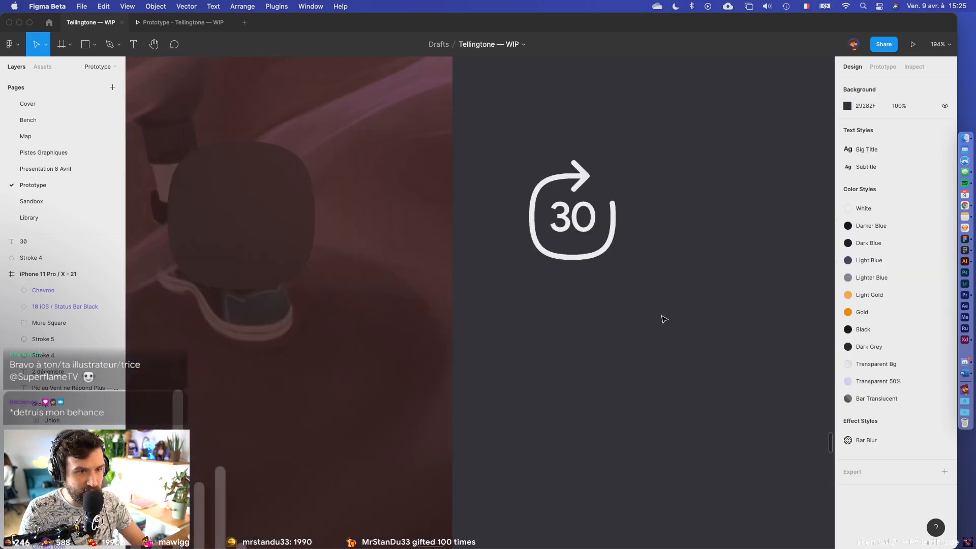
{"action": "left_click", "coordinate": [587, 218]}
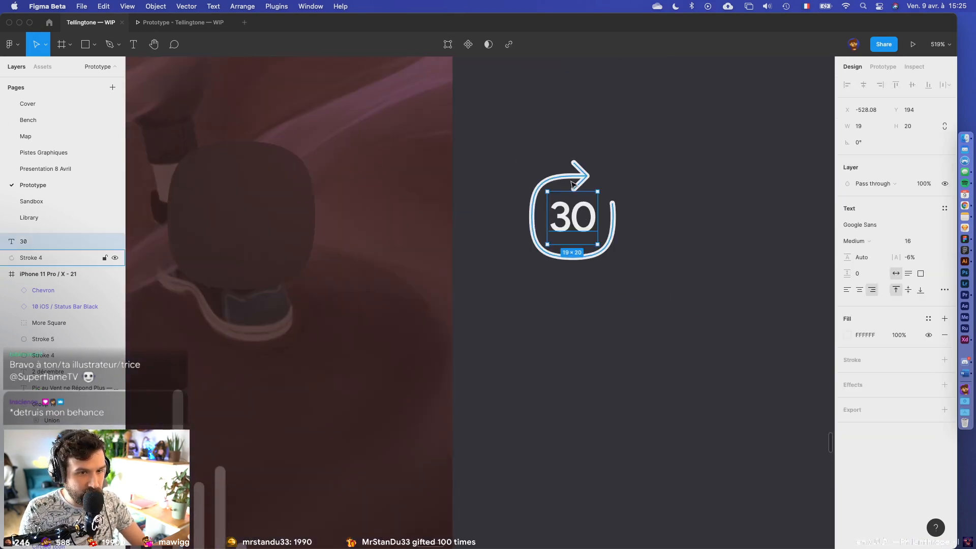
{"action": "left_click_drag", "start_coordinate": [670, 328], "coordinate": [514, 175]}
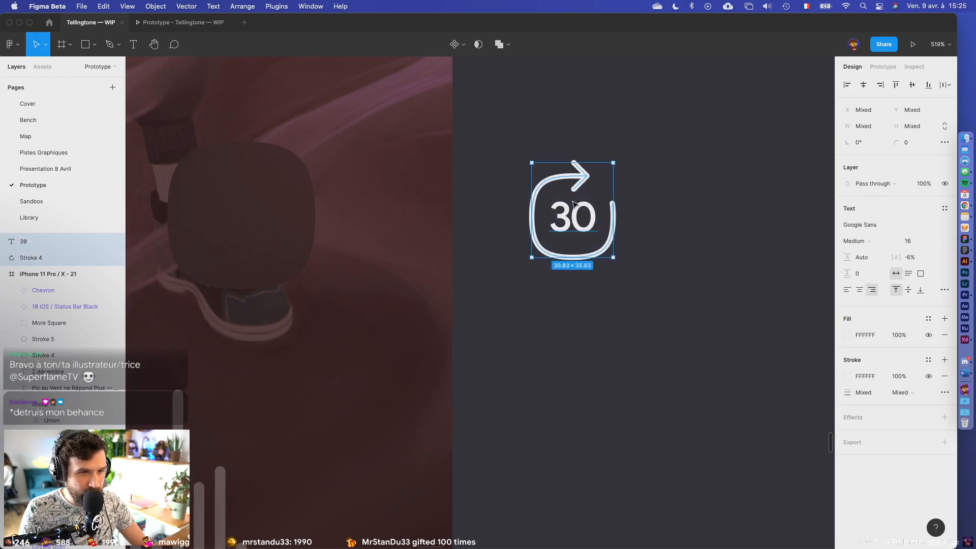
{"action": "key", "text": "alt+super+g"}
{"action": "scroll", "coordinate": [711, 199], "scroll_direction": "up", "scroll_amount": 3}
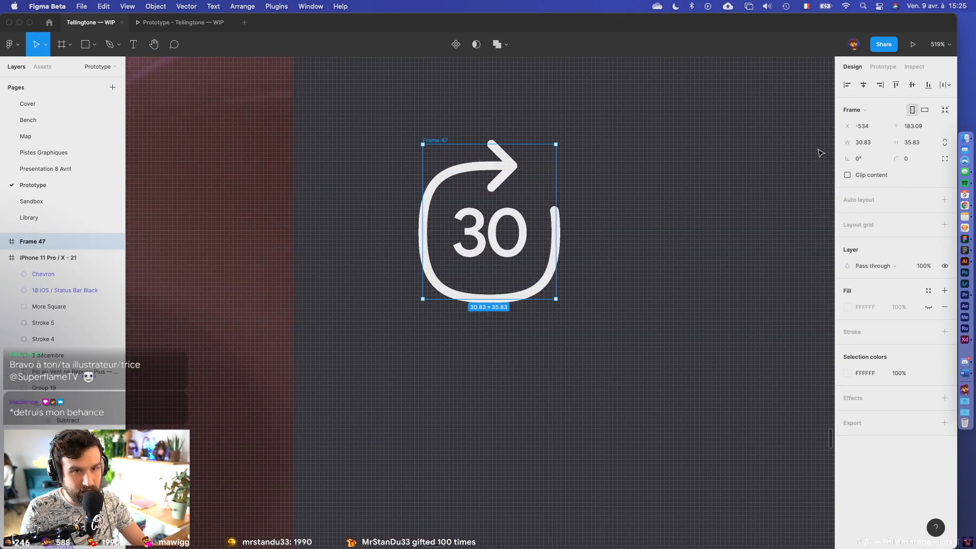
{"action": "type", "text": "24"}
{"action": "key", "text": "Tab"}
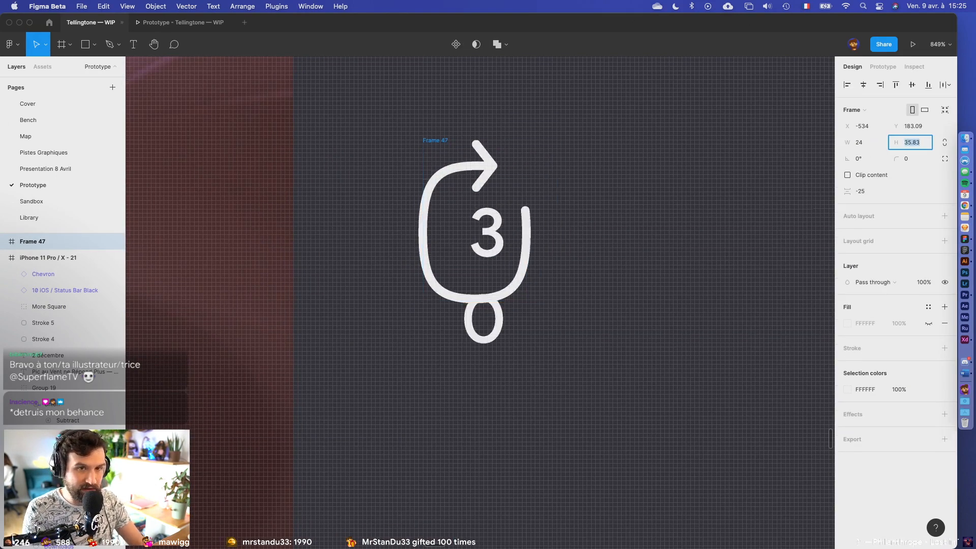
{"action": "type", "text": "24"}
{"action": "key", "text": "Return"}
- Delete the 30 text from the new icon frame
{"action": "left_click", "coordinate": [812, 167]}
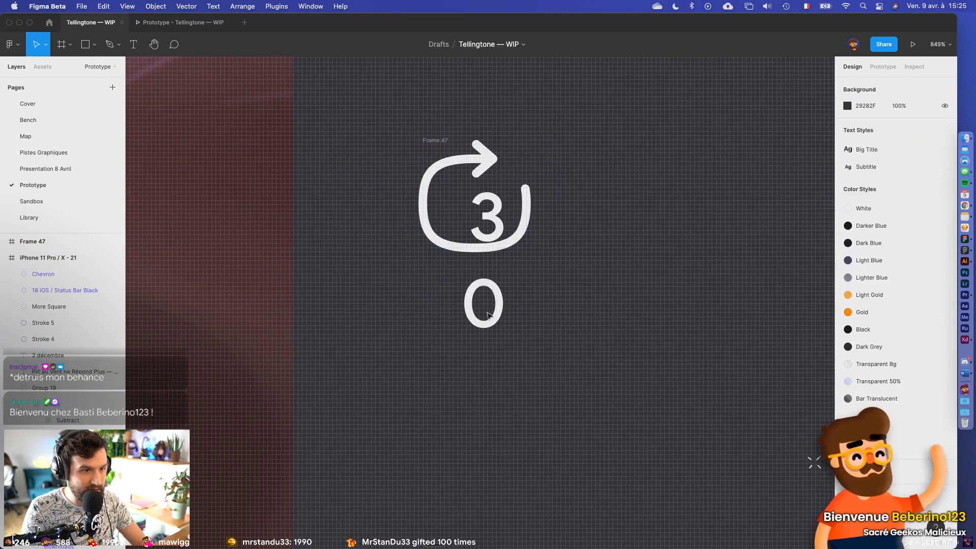
{"action": "left_click", "coordinate": [503, 298]}
{"action": "key", "text": "Delete"}
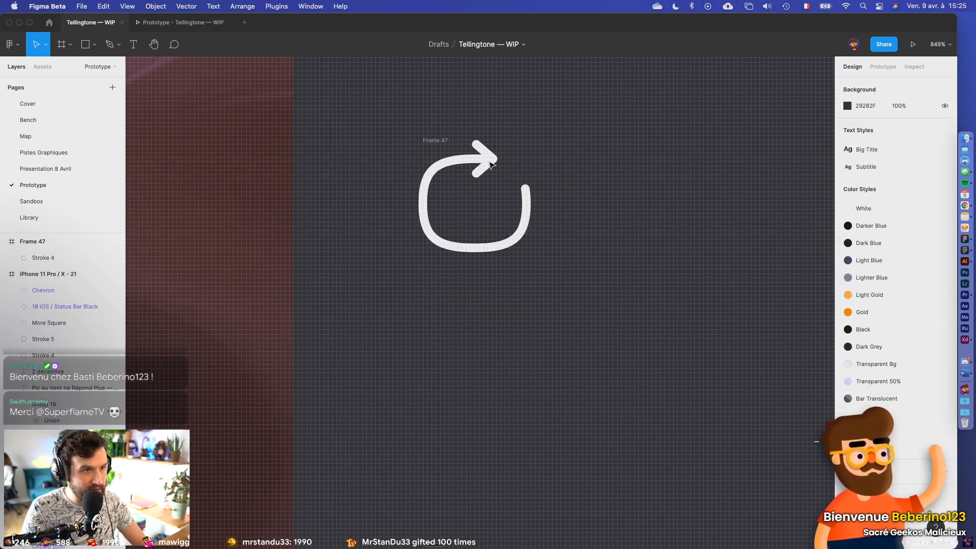
- Resize the circular arrow stroke inside the icon frame to 20 × 23, inset 2 px horizontally
{"action": "left_click", "coordinate": [526, 195]}
{"action": "scroll", "coordinate": [524, 176], "scroll_direction": "up", "scroll_amount": 3}
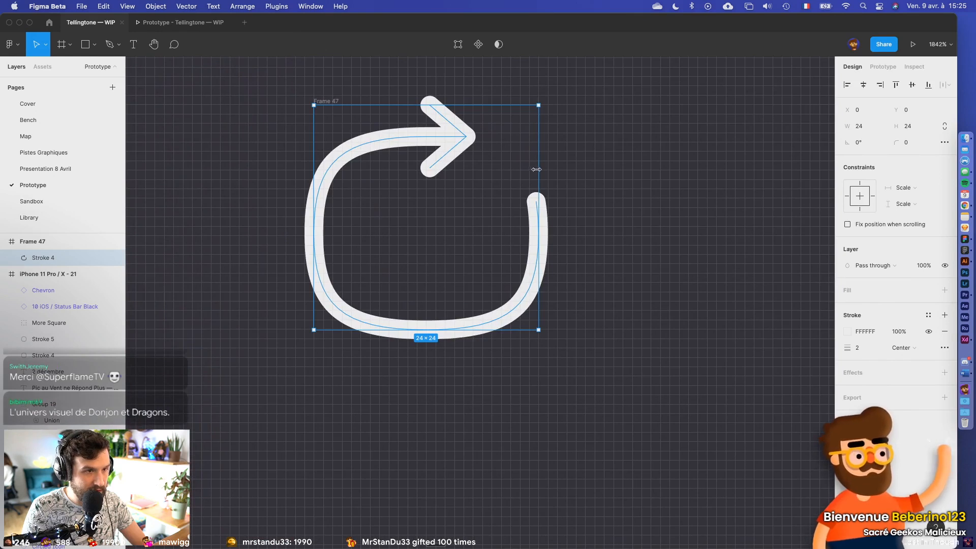
{"action": "left_click_drag", "start_coordinate": [538, 176], "coordinate": [519, 173]}
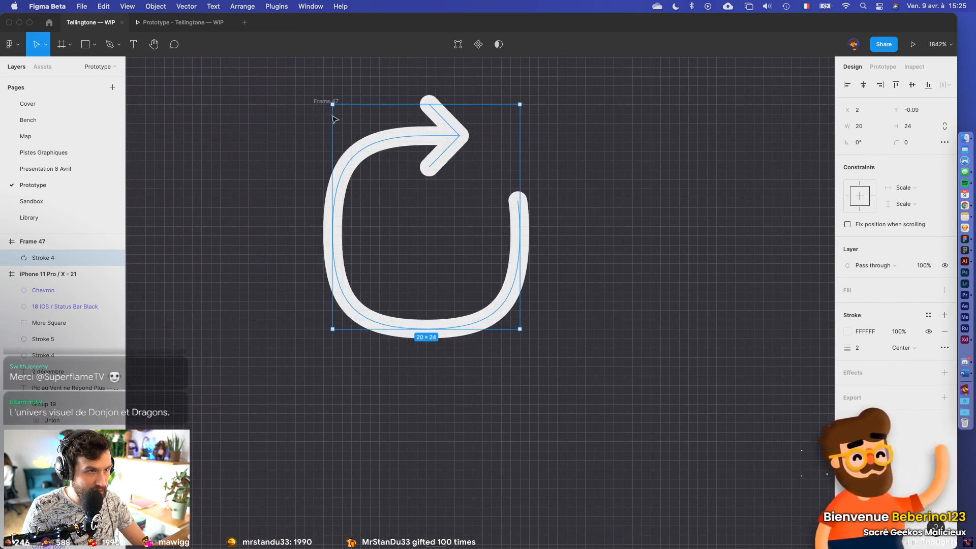
{"action": "left_click_drag", "start_coordinate": [397, 102], "coordinate": [398, 111]}
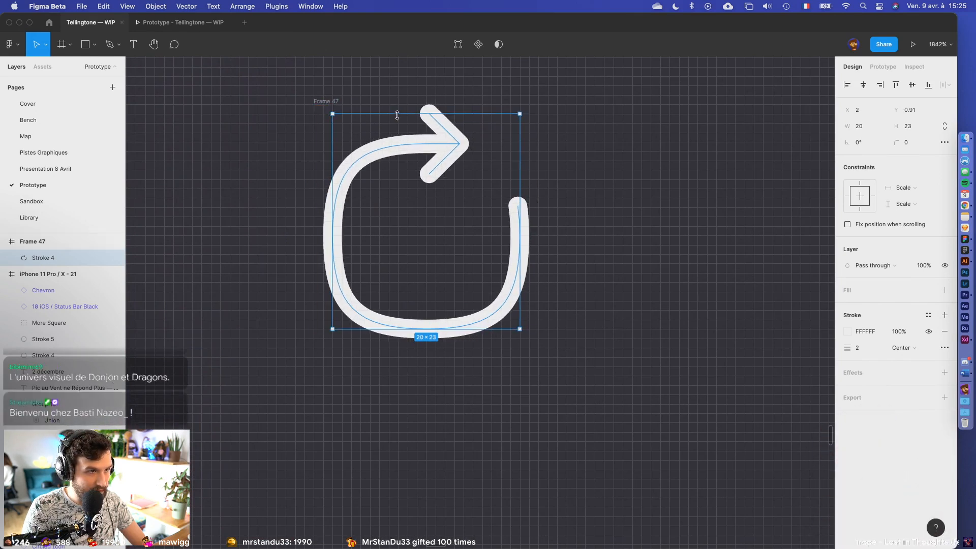
{"action": "key", "text": "alt"}
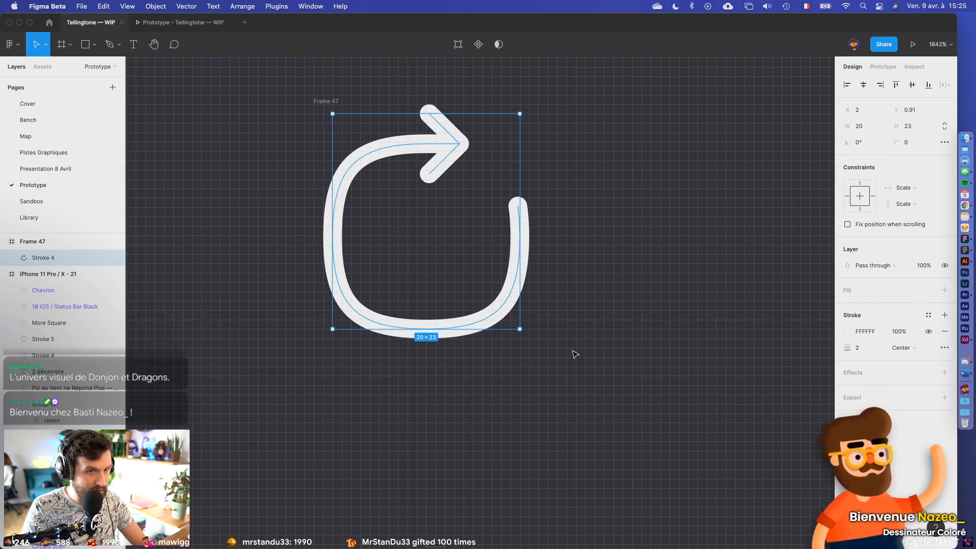
- Reduce the height of the circular arrow stroke inside the icon frame to 22
{"action": "scroll", "coordinate": [478, 333], "scroll_direction": "up", "scroll_amount": 3}
{"action": "scroll", "coordinate": [484, 318], "scroll_direction": "down", "scroll_amount": 4}
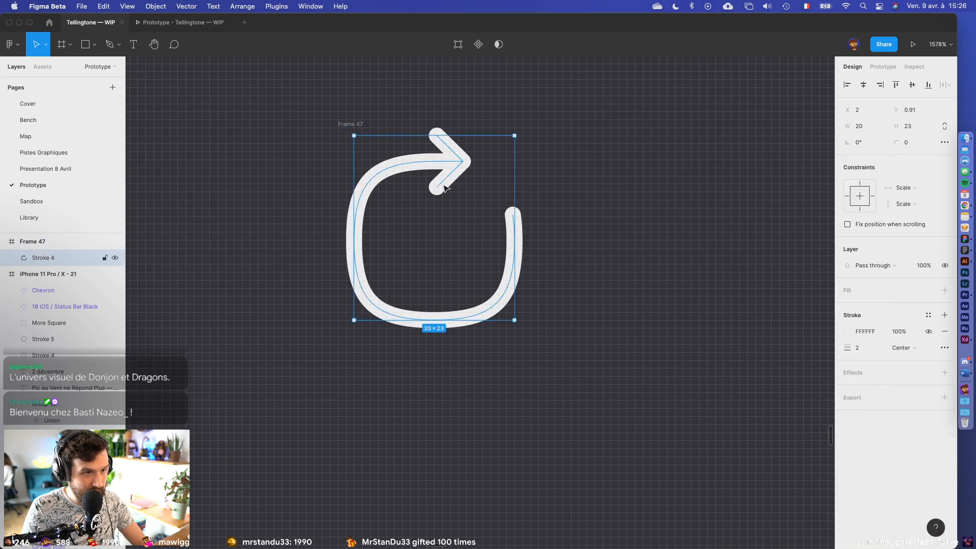
{"action": "left_click_drag", "start_coordinate": [440, 320], "coordinate": [441, 312]}
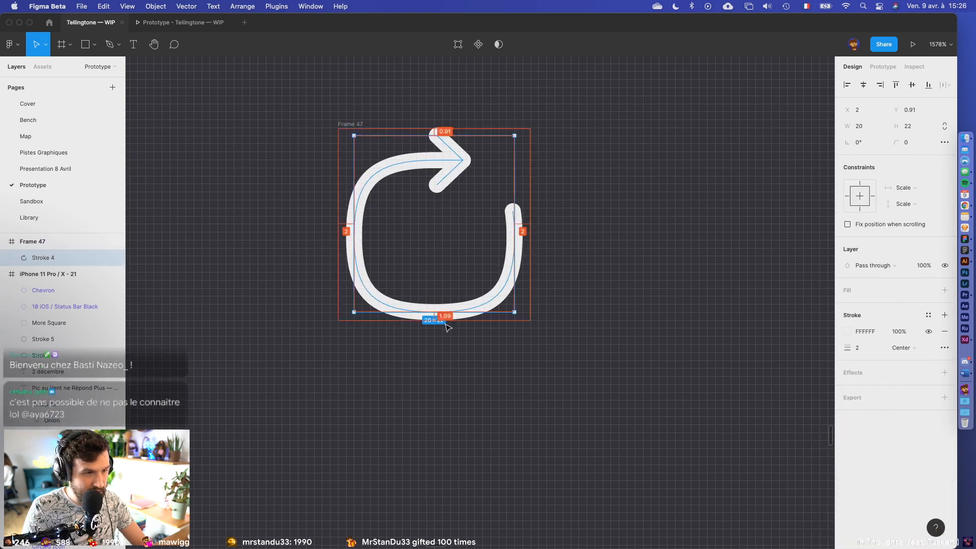
- Show the icon frame's fill and colour it red
{"action": "left_click", "coordinate": [354, 124]}
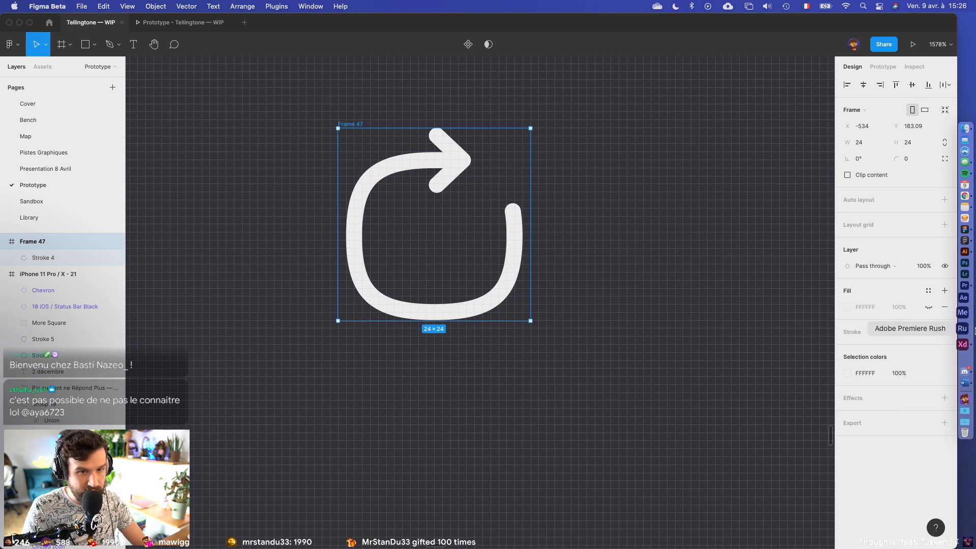
{"action": "left_click", "coordinate": [928, 307]}
{"action": "left_click", "coordinate": [848, 307]}
{"action": "type", "text": "FF3B30"}
{"action": "key", "text": "Return"}
{"action": "left_click", "coordinate": [582, 351]}
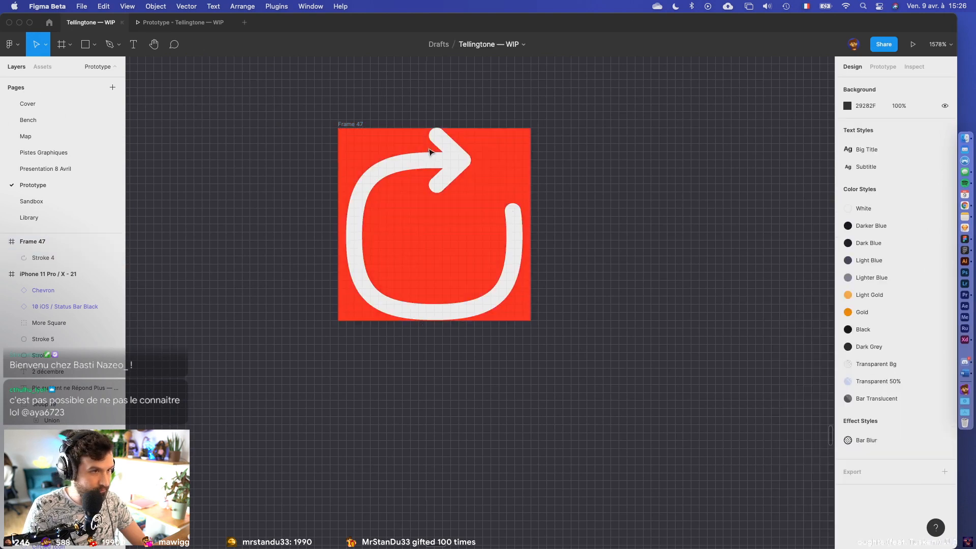
- Widen the circular arrow stroke to 22, leaving a 1 px inset on each side of the red frame
{"action": "left_click", "coordinate": [486, 198]}
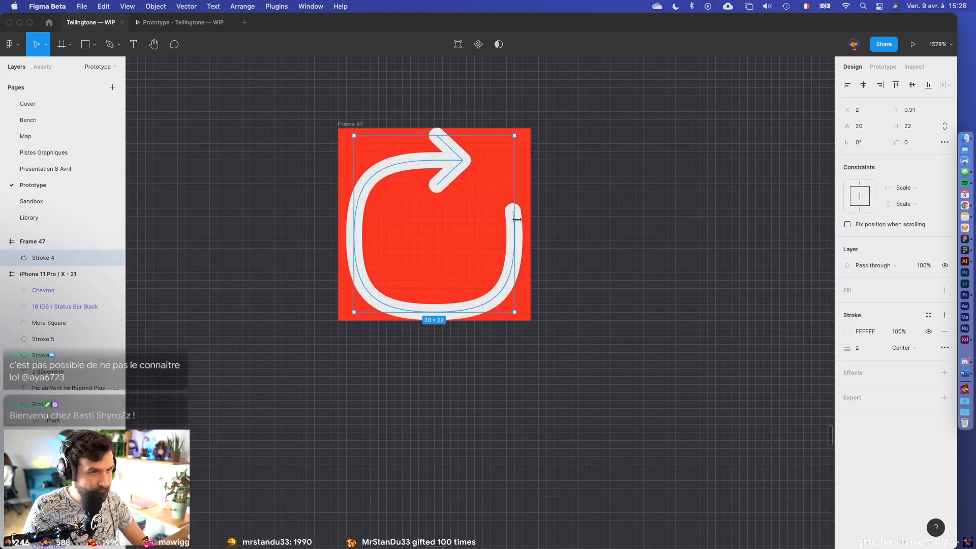
{"action": "left_click_drag", "start_coordinate": [522, 225], "coordinate": [522, 223]}
{"action": "left_click_drag", "start_coordinate": [352, 207], "coordinate": [346, 207]}
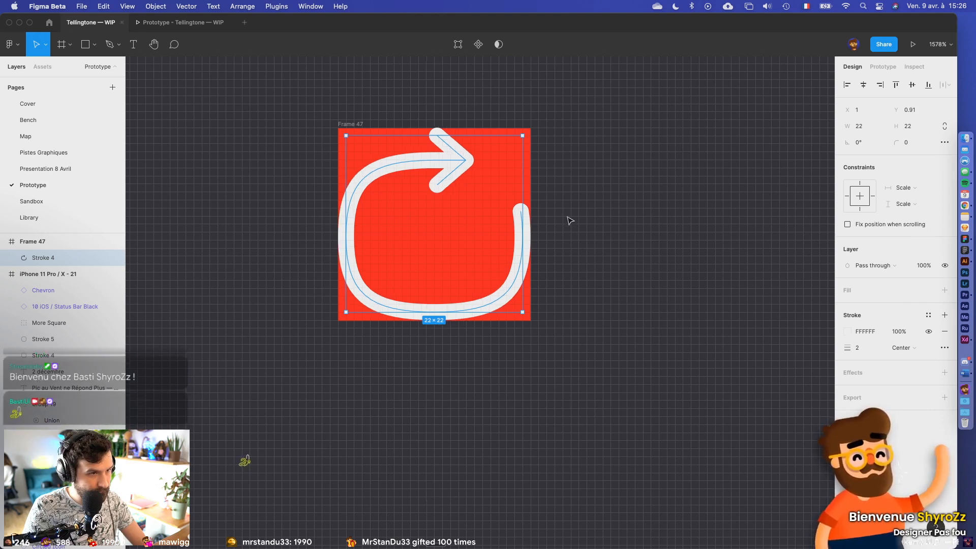
{"action": "left_click", "coordinate": [590, 222]}
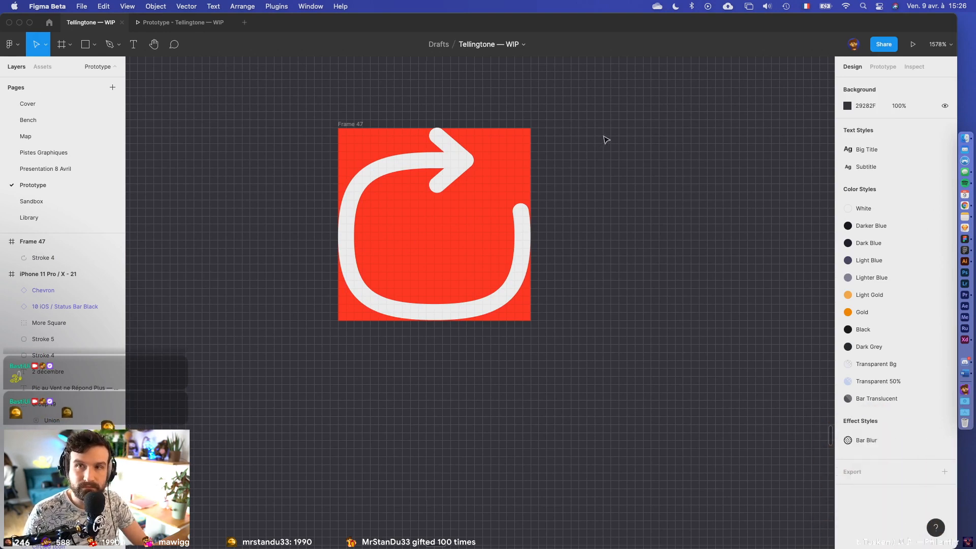
- Resize the circular arrow stroke to 18 × 20, inset 3 px horizontally at X 3, Y 1.91
{"action": "scroll", "coordinate": [503, 147], "scroll_direction": "up", "scroll_amount": 5}
{"action": "left_click", "coordinate": [429, 162]}
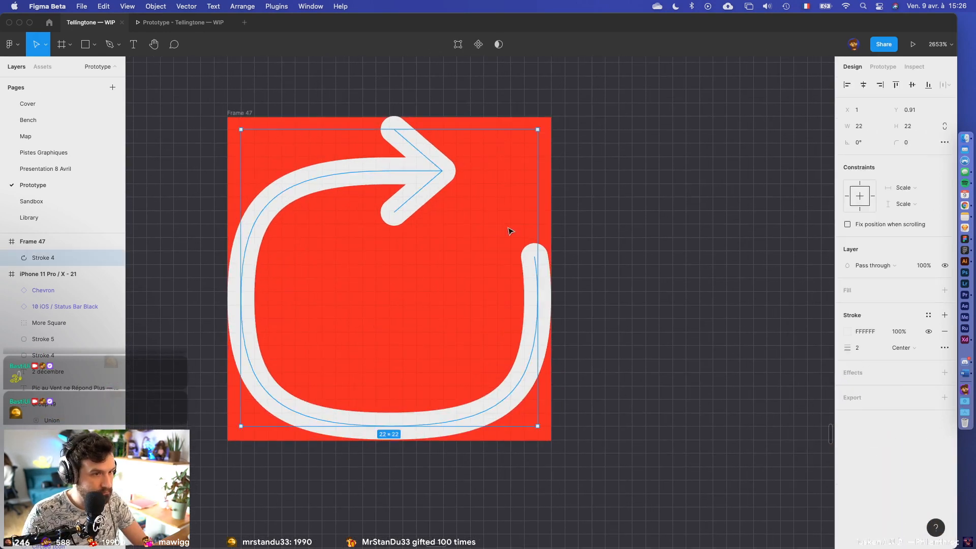
{"action": "left_click_drag", "start_coordinate": [535, 216], "coordinate": [515, 216]}
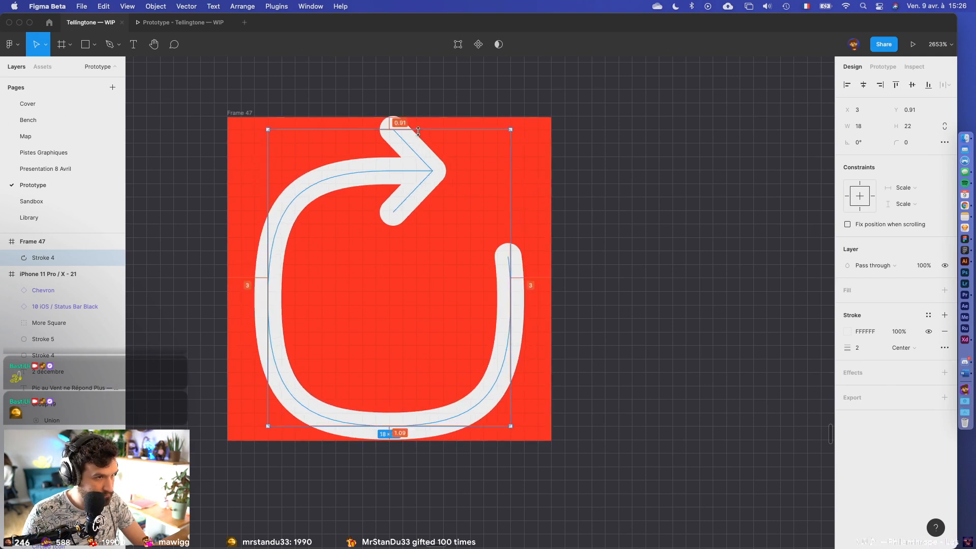
{"action": "left_click", "coordinate": [599, 133]}
- Add a text layer reading 30 to the red icon frame
{"action": "scroll", "coordinate": [688, 124], "scroll_direction": "down", "scroll_amount": 3}
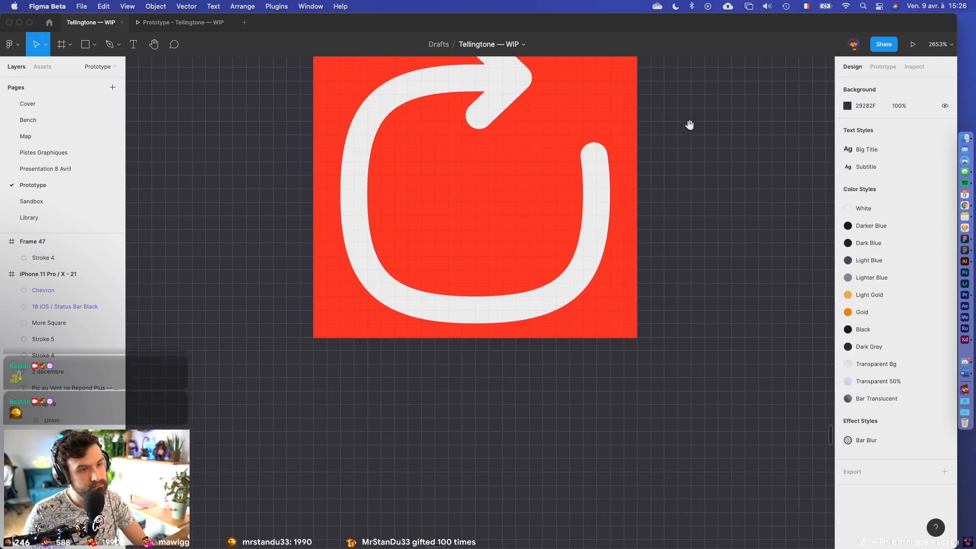
{"action": "scroll", "coordinate": [693, 126], "scroll_direction": "down", "scroll_amount": 3}
{"action": "scroll", "coordinate": [645, 159], "scroll_direction": "up", "scroll_amount": 5}
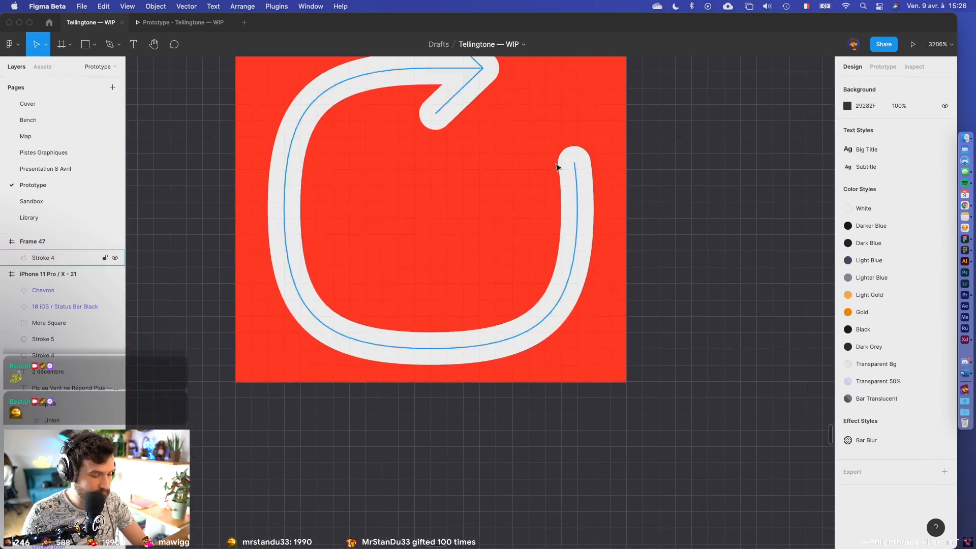
{"action": "key", "text": "t"}
{"action": "left_click", "coordinate": [410, 204]}
{"action": "type", "text": "30"}
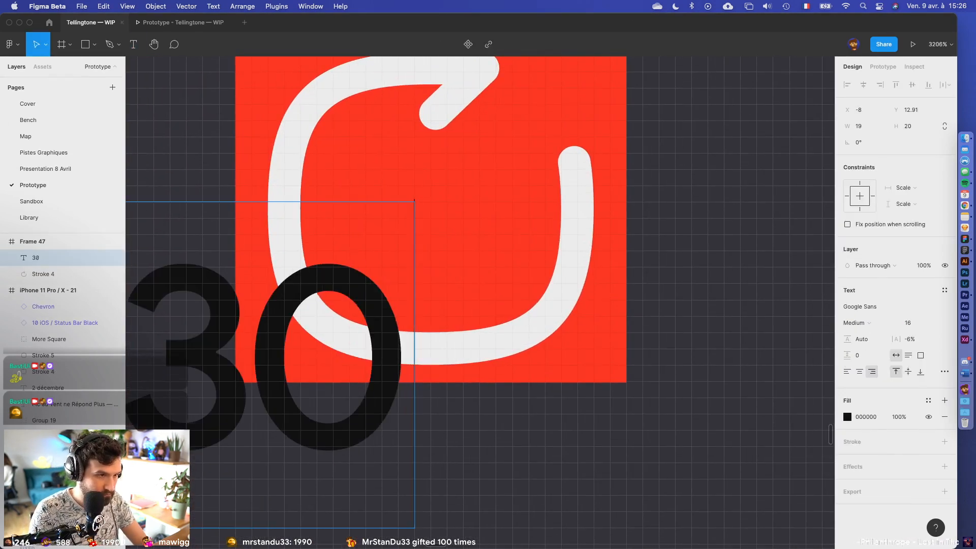
- Set the 30 text to Raleway Bold at size 9 and move it inside the circular arrow
{"action": "left_click", "coordinate": [856, 306]}
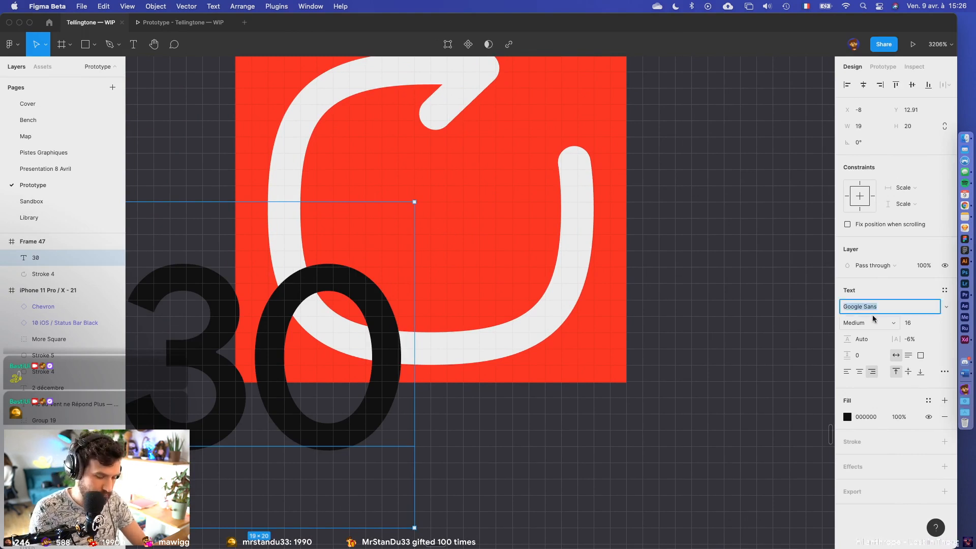
{"action": "key", "text": "Return"}
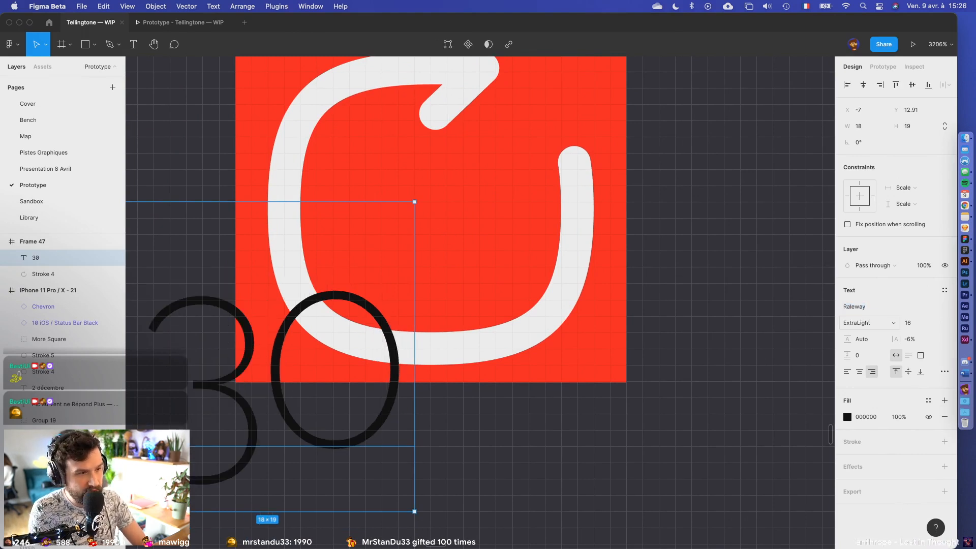
{"action": "left_click_drag", "start_coordinate": [377, 327], "coordinate": [540, 182]}
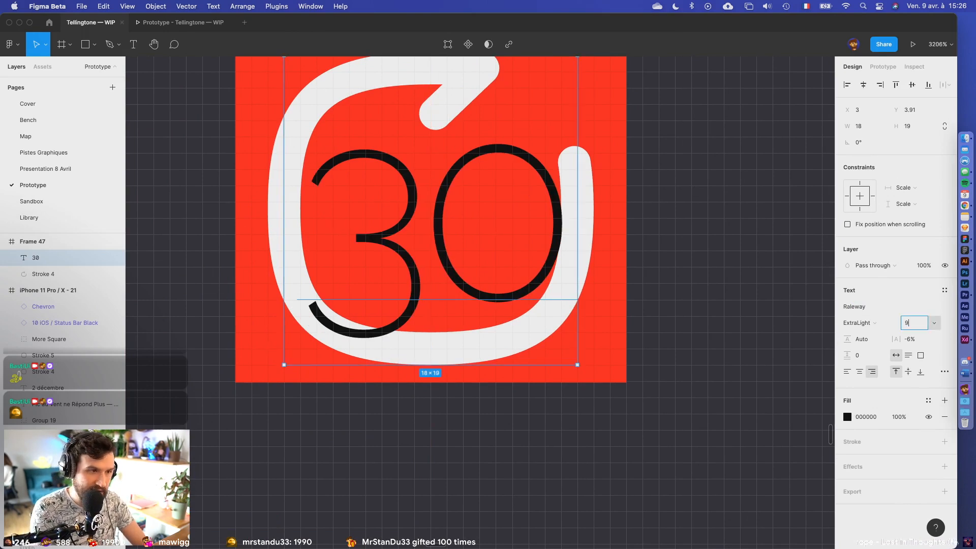
{"action": "type", "text": "9"}
{"action": "key", "text": "Return"}
{"action": "key", "text": "super+b"}
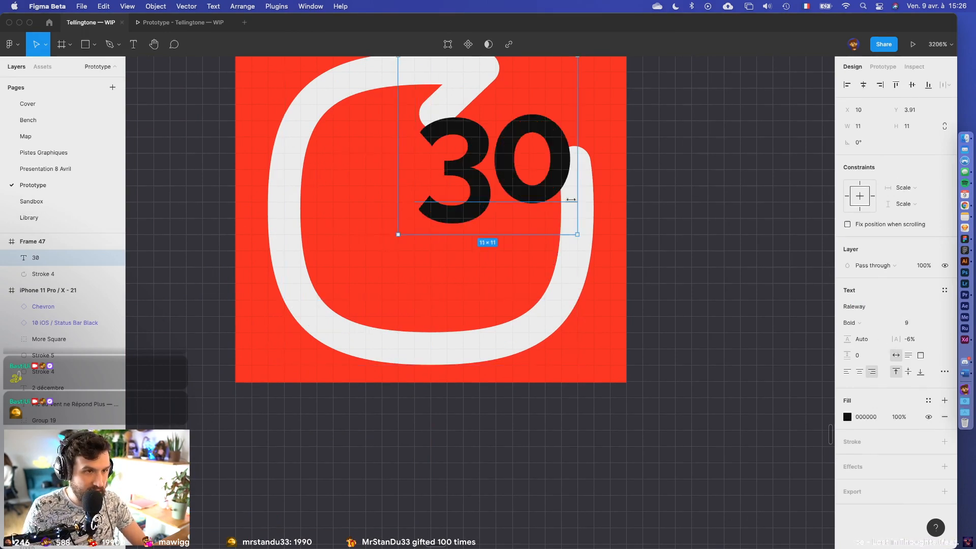
- Switch the 30 text's font to SF Compact Display and move it to X 6, Y 7.91
{"action": "left_click_drag", "start_coordinate": [569, 201], "coordinate": [517, 240]}
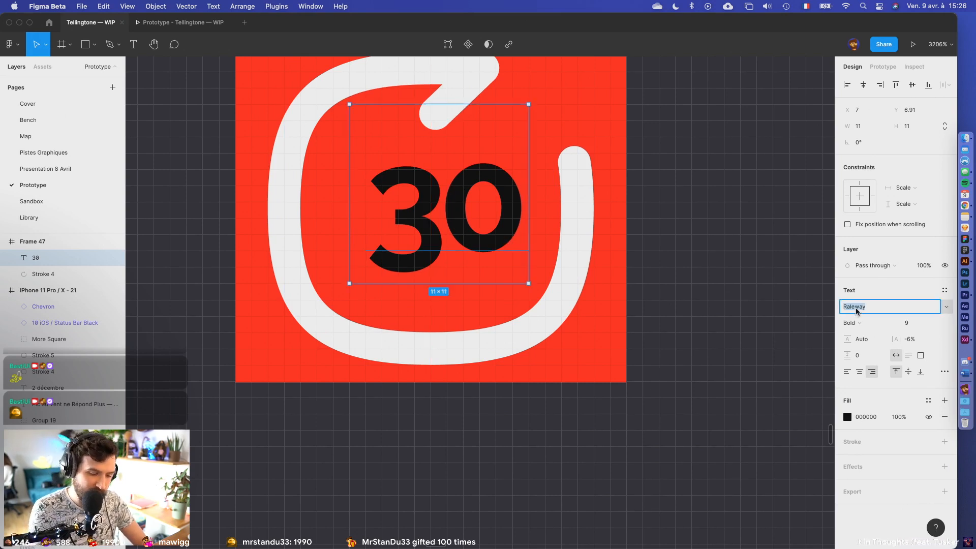
{"action": "key", "text": "Return"}
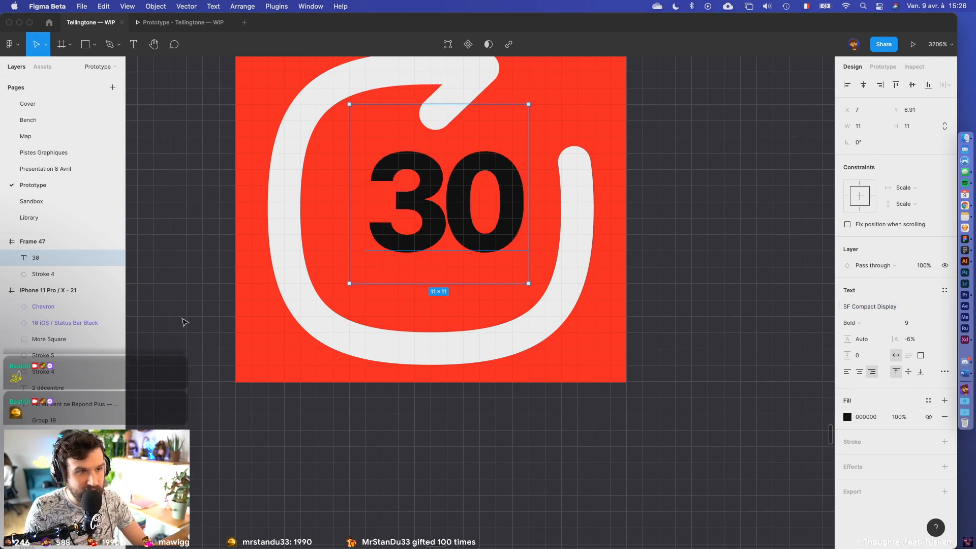
{"action": "left_click_drag", "start_coordinate": [488, 235], "coordinate": [480, 255]}
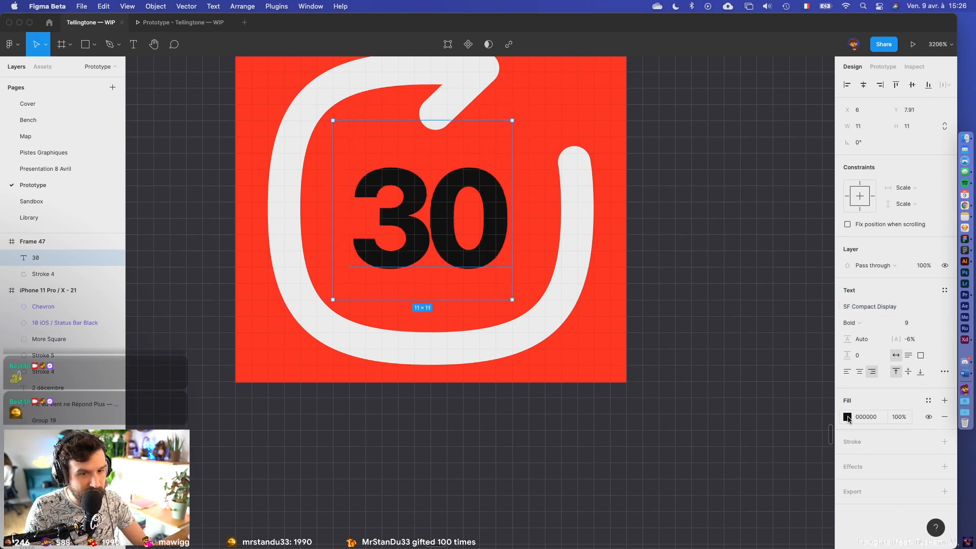
- Change the 30 text's fill to white FFFFFF
{"action": "left_click", "coordinate": [848, 417]}
{"action": "left_click_drag", "start_coordinate": [783, 359], "coordinate": [670, 251]}
{"action": "left_click", "coordinate": [651, 185]}
{"action": "left_click_drag", "start_coordinate": [660, 171], "coordinate": [733, 296]}
{"action": "scroll", "coordinate": [733, 295], "scroll_direction": "up", "scroll_amount": 4}
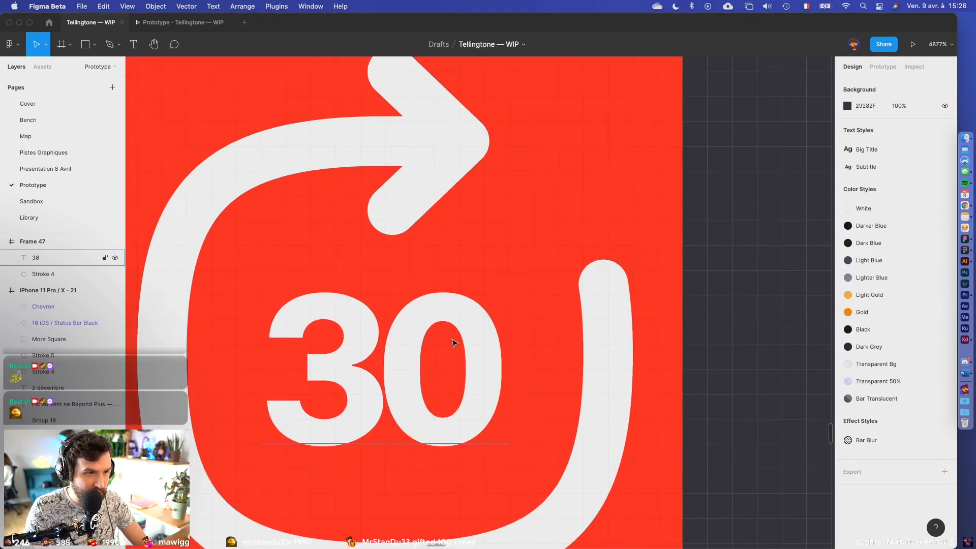
- Set the letter spacing of the 30 text to 0%
{"action": "left_click", "coordinate": [455, 343]}
{"action": "left_click", "coordinate": [926, 341]}
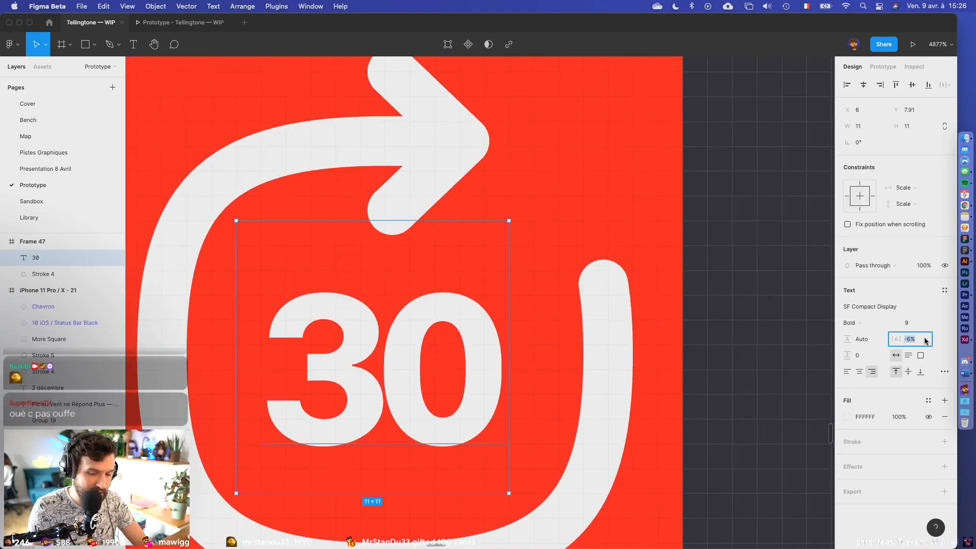
{"action": "type", "text": "0"}
{"action": "key", "text": "Return"}
{"action": "left_click", "coordinate": [758, 320]}
{"action": "scroll", "coordinate": [759, 320], "scroll_direction": "down", "scroll_amount": 5}
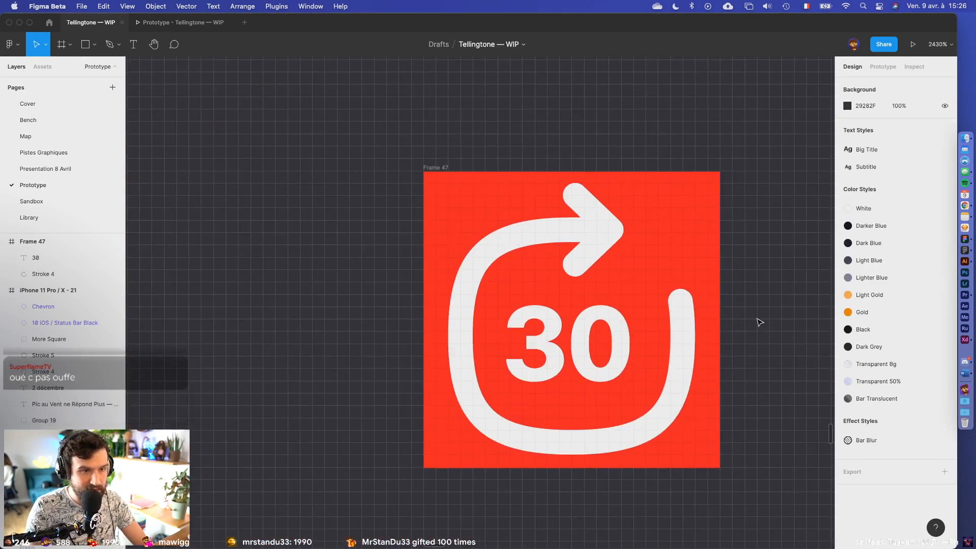
- Move the 30 text to X 7, Y 6.91 and change its font to SF Compact Rounded
{"action": "left_click_drag", "start_coordinate": [759, 319], "coordinate": [704, 311]}
{"action": "left_click_drag", "start_coordinate": [540, 317], "coordinate": [546, 313]}
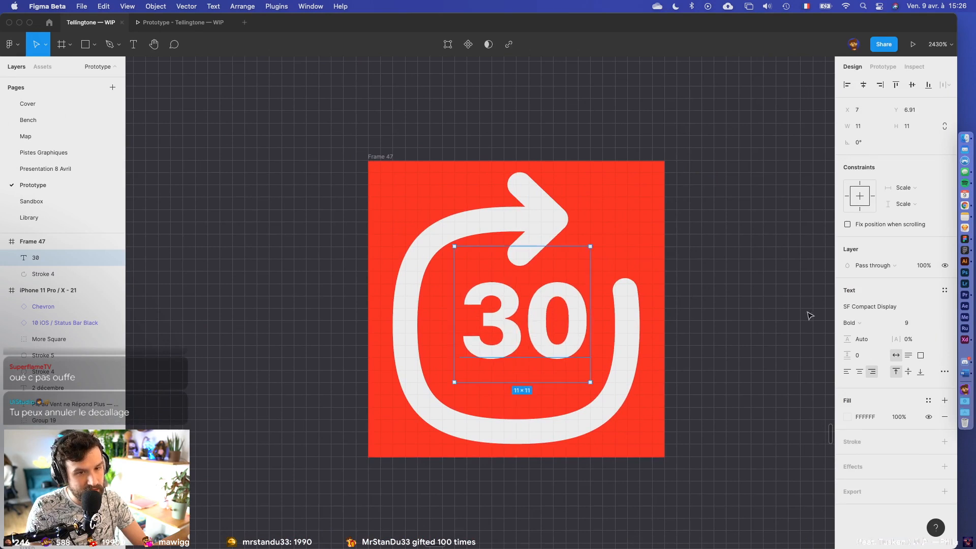
{"action": "type", "text": "SF Pro Text"}
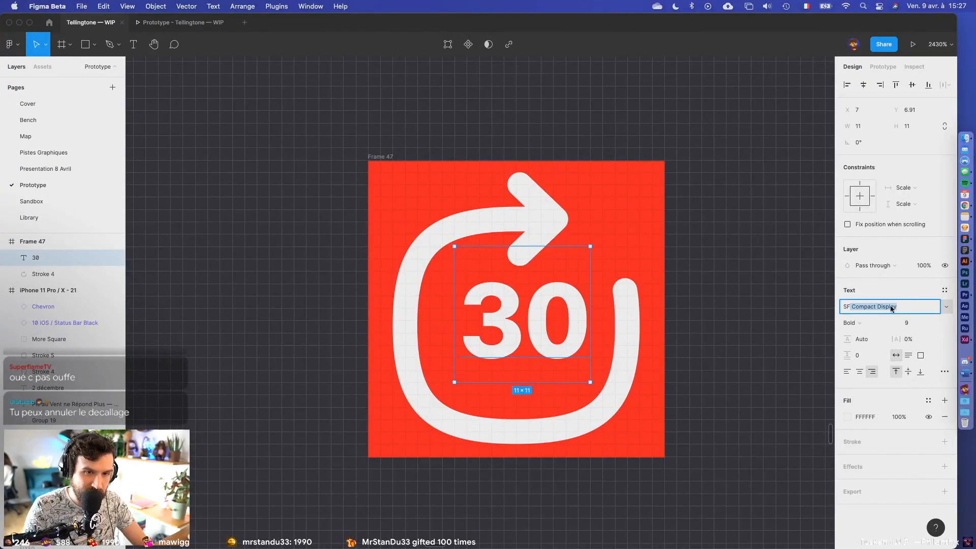
{"action": "left_click", "coordinate": [947, 308]}
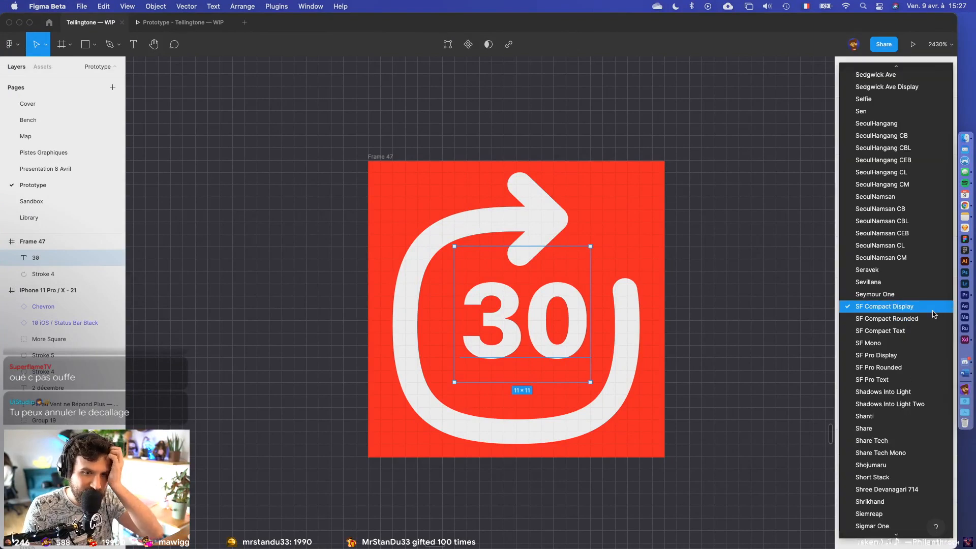
{"action": "left_click", "coordinate": [933, 307]}
{"action": "left_click", "coordinate": [698, 378]}
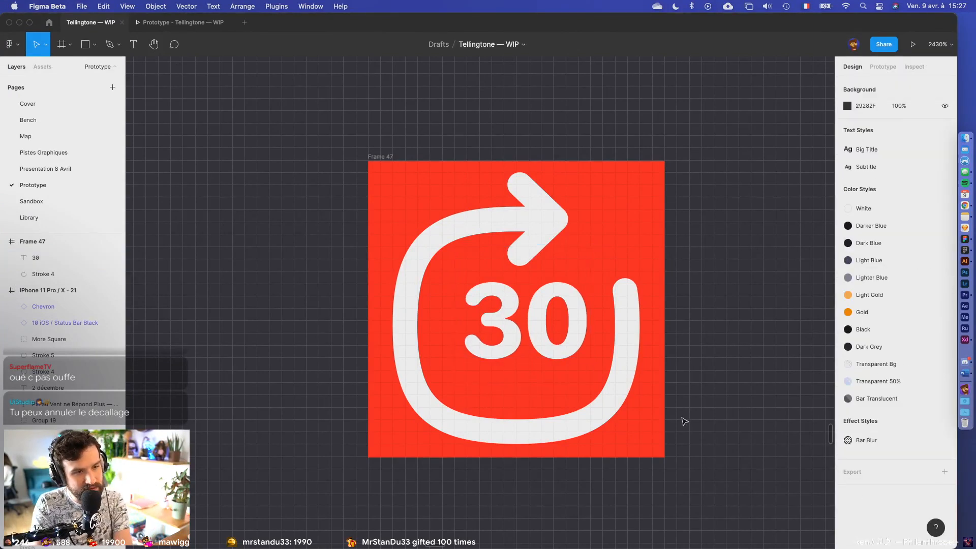
- Increase the 30 text's font size to 10 and nudge it up to Y 5.91
{"action": "left_click", "coordinate": [569, 342]}
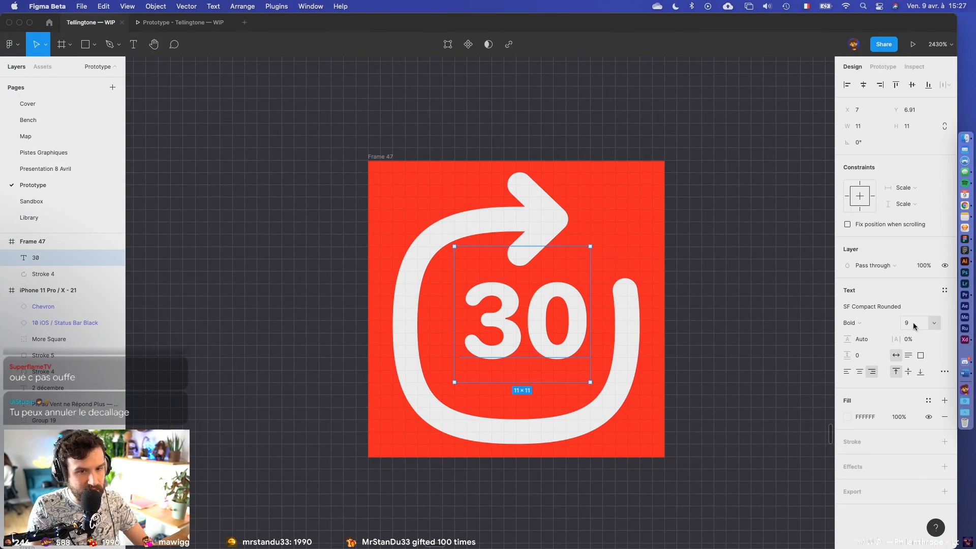
{"action": "key", "text": "Return"}
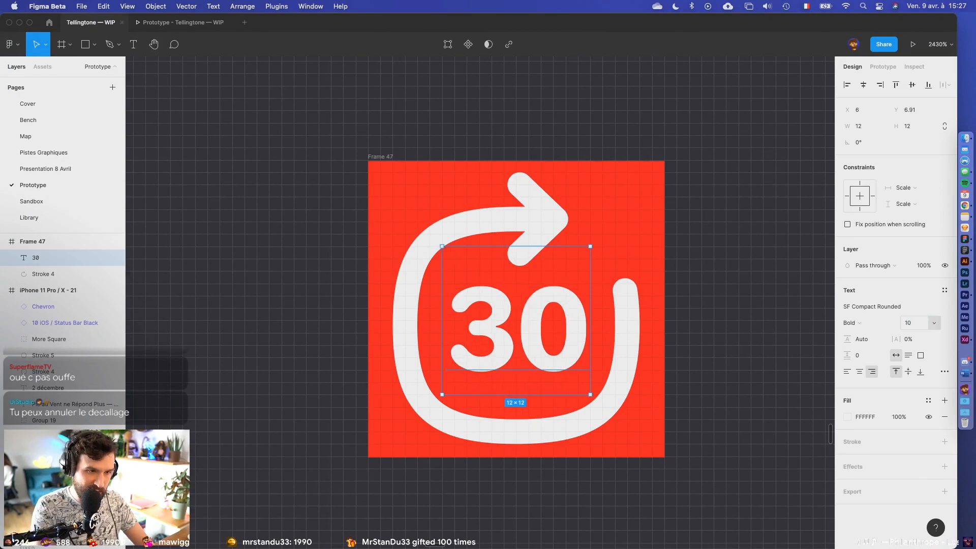
{"action": "left_click", "coordinate": [709, 382]}
{"action": "left_click", "coordinate": [543, 343]}
{"action": "key", "text": "Up"}
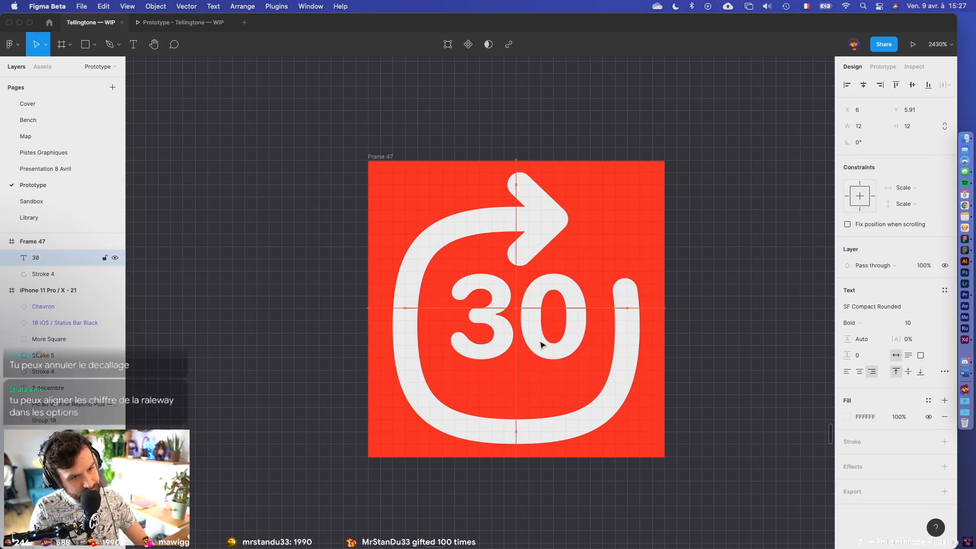
{"action": "key", "text": "Down"}
{"action": "key", "text": "Up"}
- Duplicate the red 30 icon frame and place the copy just beside the original
{"action": "scroll", "coordinate": [541, 346], "scroll_direction": "down", "scroll_amount": 5}
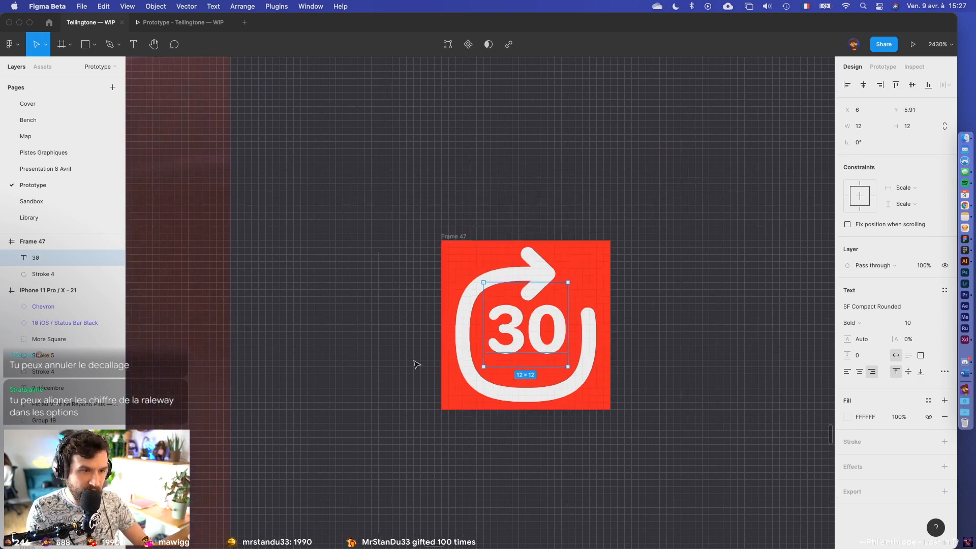
{"action": "left_click", "coordinate": [534, 222]}
{"action": "left_click", "coordinate": [559, 198]}
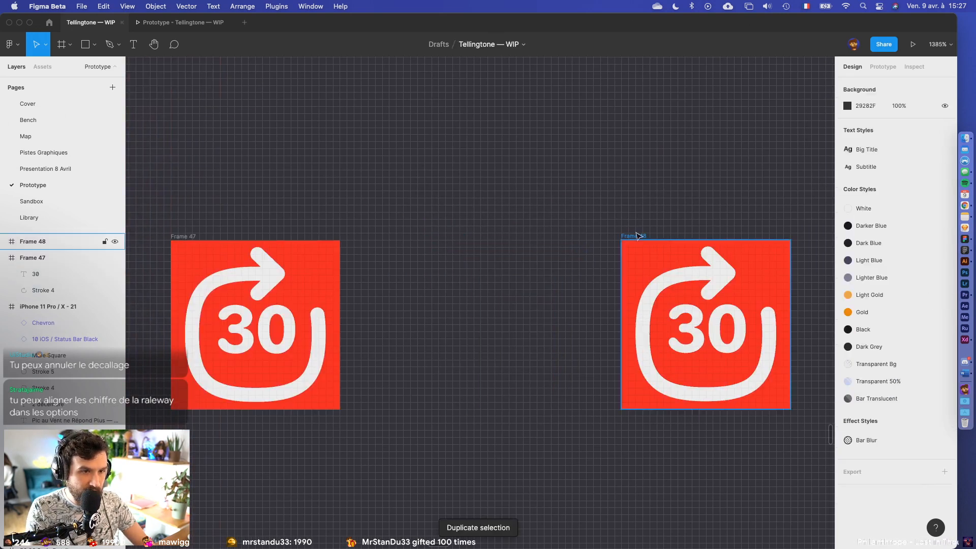
{"action": "left_click_drag", "start_coordinate": [636, 237], "coordinate": [383, 236]}
- Select the circular arrow stroke inside the duplicated icon frame
{"action": "left_click", "coordinate": [486, 280]}
{"action": "left_click", "coordinate": [484, 284]}
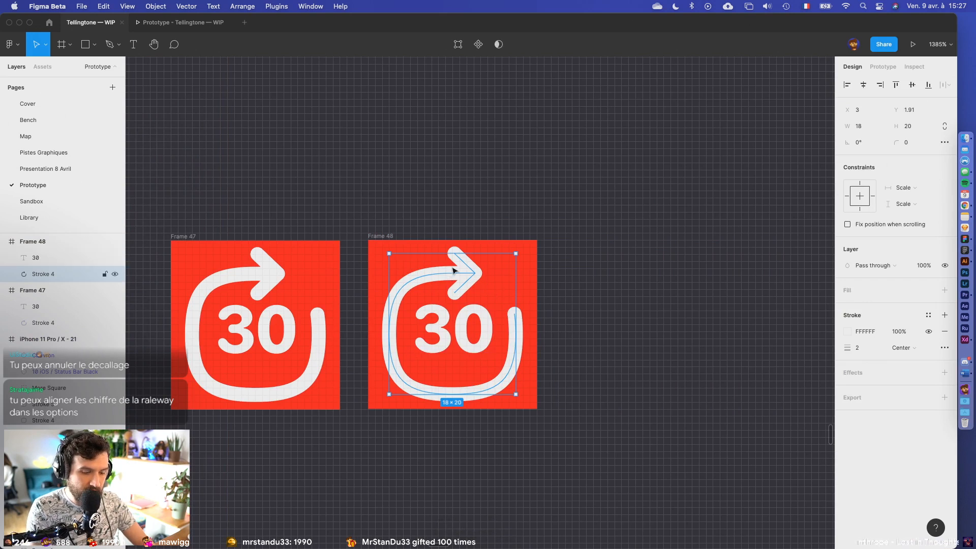
{"action": "key", "text": "super+h"}
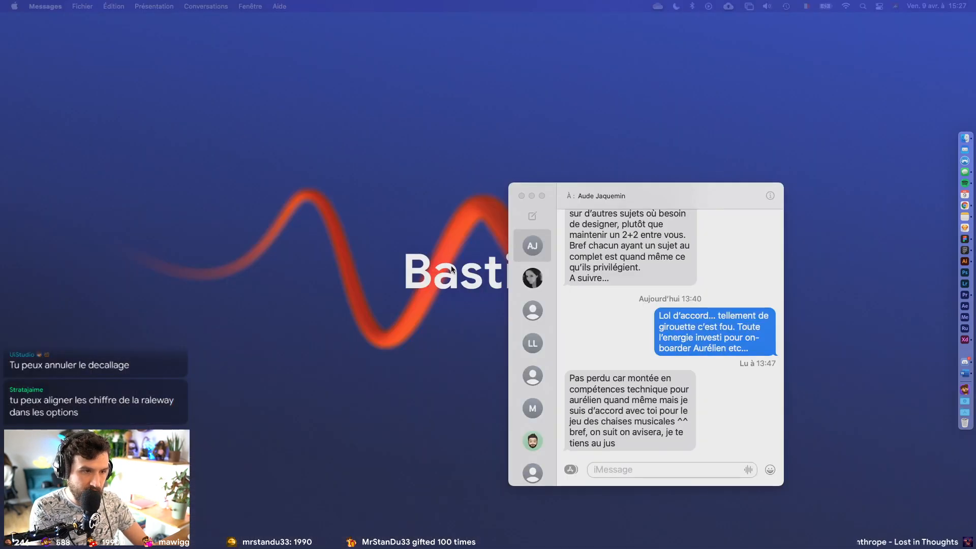
{"action": "left_click", "coordinate": [520, 196]}
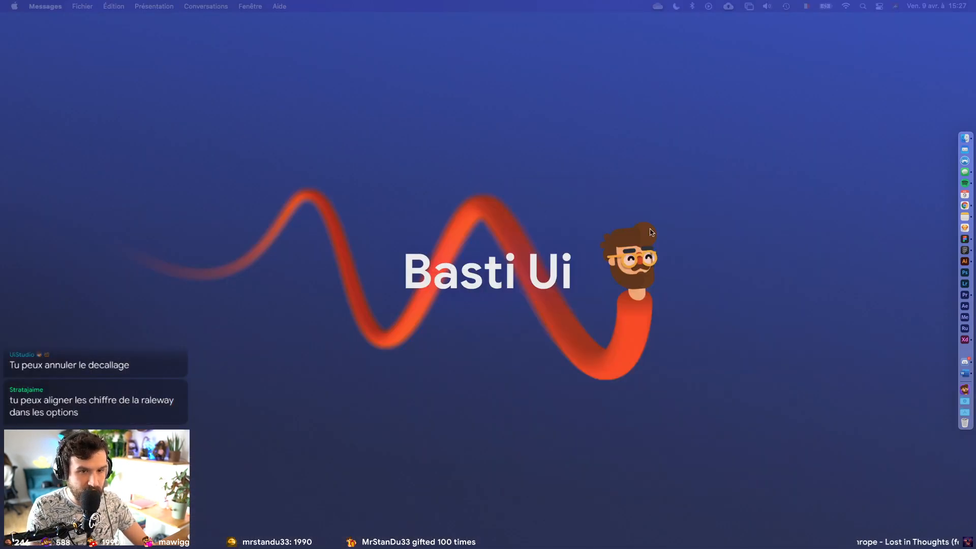
{"action": "left_click", "coordinate": [962, 251]}
- Flip the circular arrow stroke in the duplicated icon frame horizontally
{"action": "right_click", "coordinate": [447, 256]}
{"action": "mouse_move", "coordinate": [478, 454]}
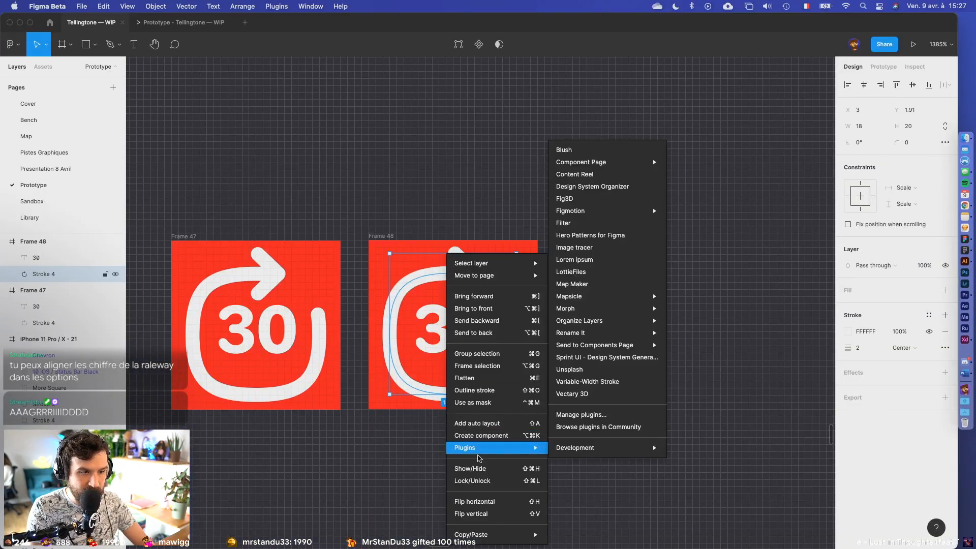
{"action": "left_click", "coordinate": [474, 501]}
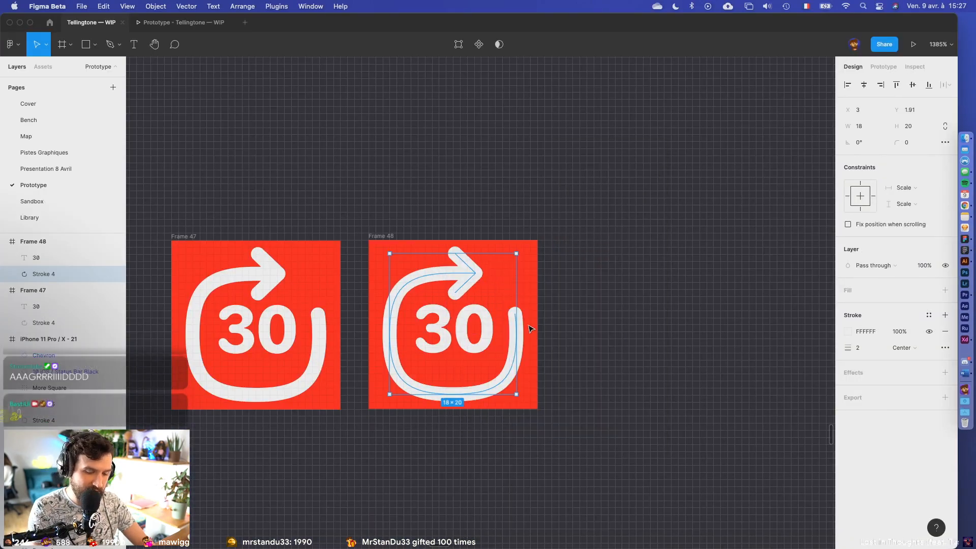
{"action": "left_click", "coordinate": [549, 305]}
- Replace the number inside the mirrored arrow icon with 15
{"action": "left_click", "coordinate": [454, 330]}
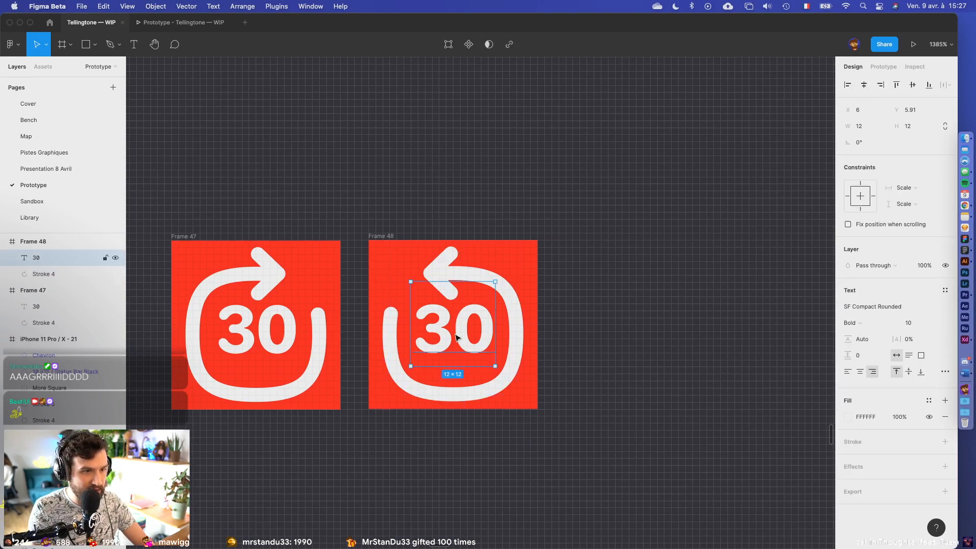
{"action": "key", "text": "Return"}
{"action": "type", "text": "15"}
{"action": "left_click", "coordinate": [567, 331]}
{"action": "scroll", "coordinate": [505, 331], "scroll_direction": "up", "scroll_amount": 5}
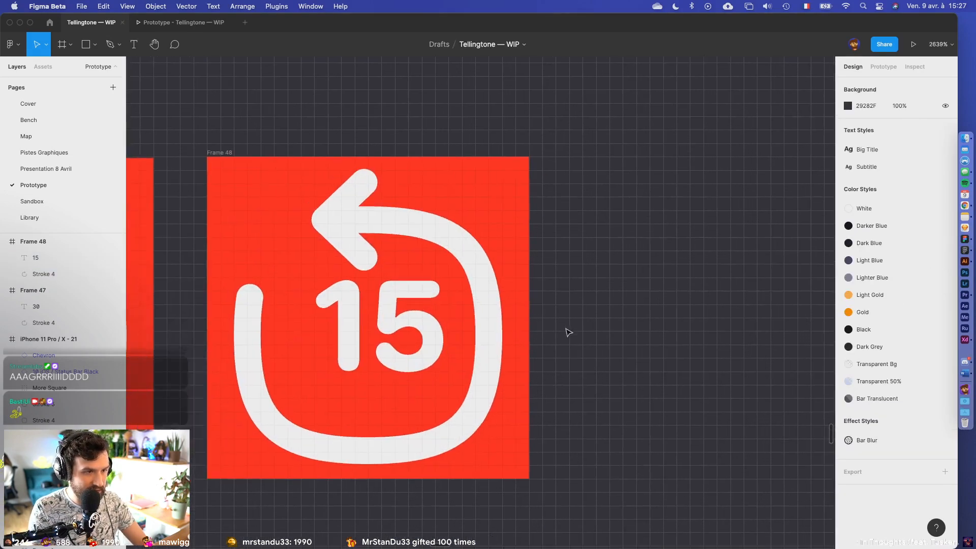
{"action": "left_click", "coordinate": [510, 316]}
{"action": "scroll", "coordinate": [513, 316], "scroll_direction": "down", "scroll_amount": 5}
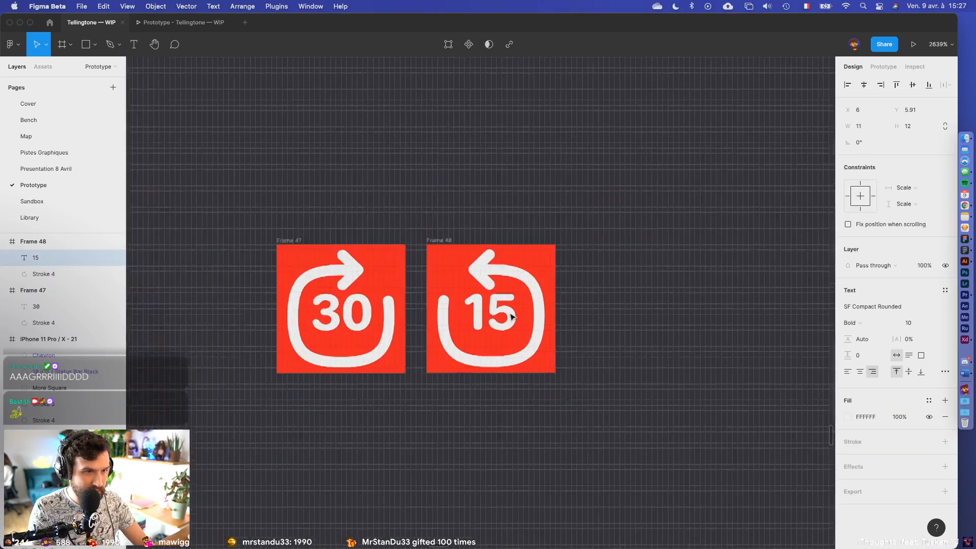
- Nudge the 30 and 15 texts down together by one pixel
{"action": "left_click", "coordinate": [619, 277]}
{"action": "left_click", "coordinate": [506, 312]}
{"action": "left_click", "coordinate": [385, 316], "text": "shift"}
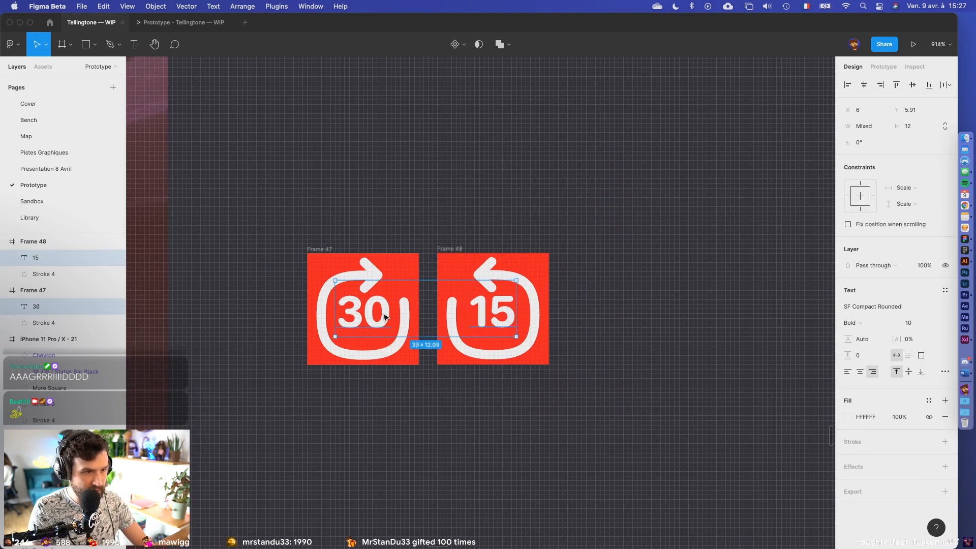
{"action": "key", "text": "Down"}
{"action": "left_click", "coordinate": [681, 274]}
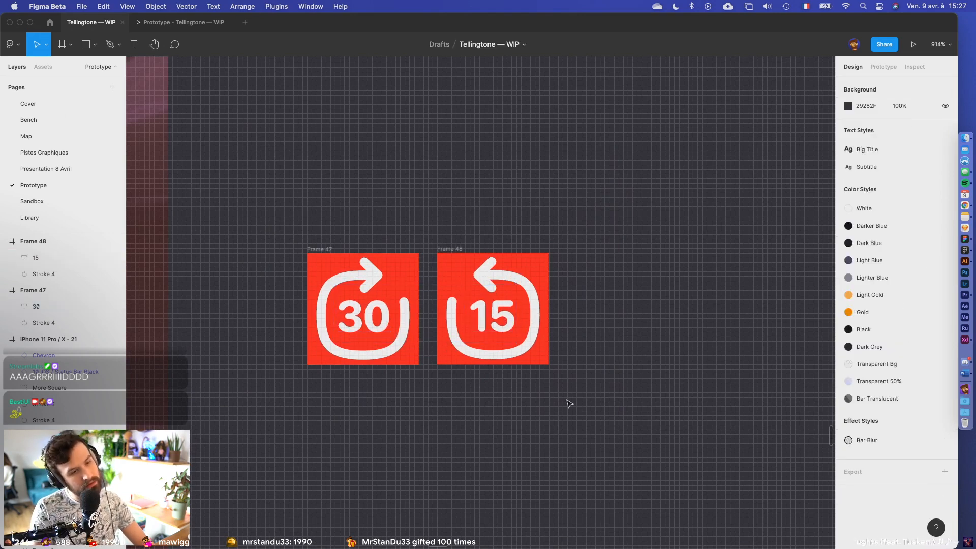
- Nudge the arrows and numbers in both icon frames up together by one pixel
{"action": "left_click_drag", "start_coordinate": [569, 403], "coordinate": [352, 306]}
{"action": "key", "text": "Up"}
{"action": "left_click", "coordinate": [683, 297]}
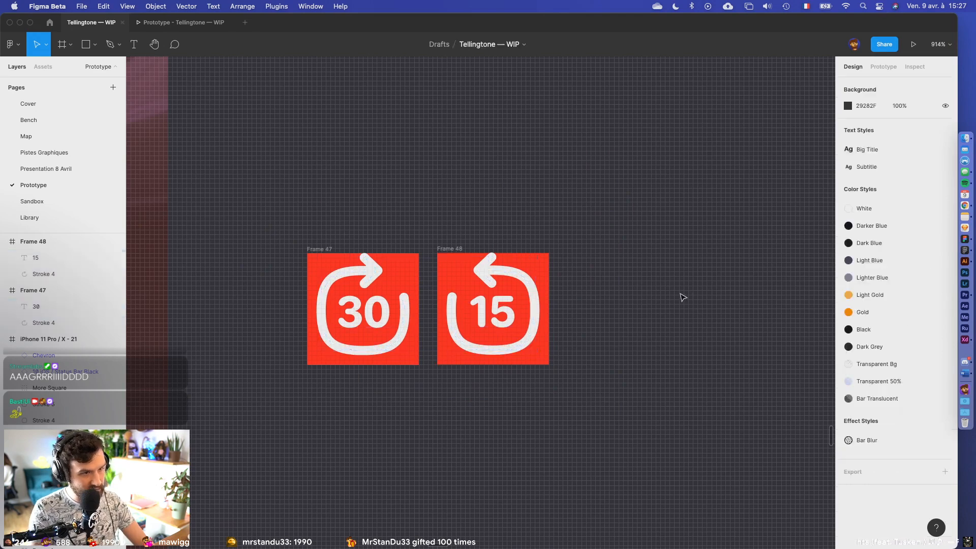
{"action": "scroll", "coordinate": [682, 298], "scroll_direction": "left", "scroll_amount": 3}
{"action": "scroll", "coordinate": [683, 297], "scroll_direction": "down", "scroll_amount": 2}
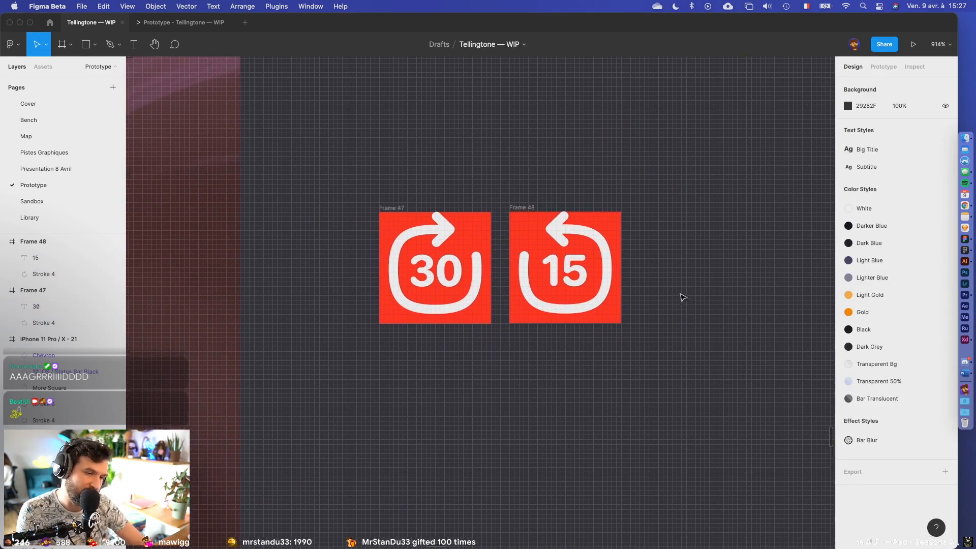
{"action": "scroll", "coordinate": [683, 297], "scroll_direction": "left", "scroll_amount": 1}
{"action": "scroll", "coordinate": [682, 298], "scroll_direction": "up", "scroll_amount": 1}
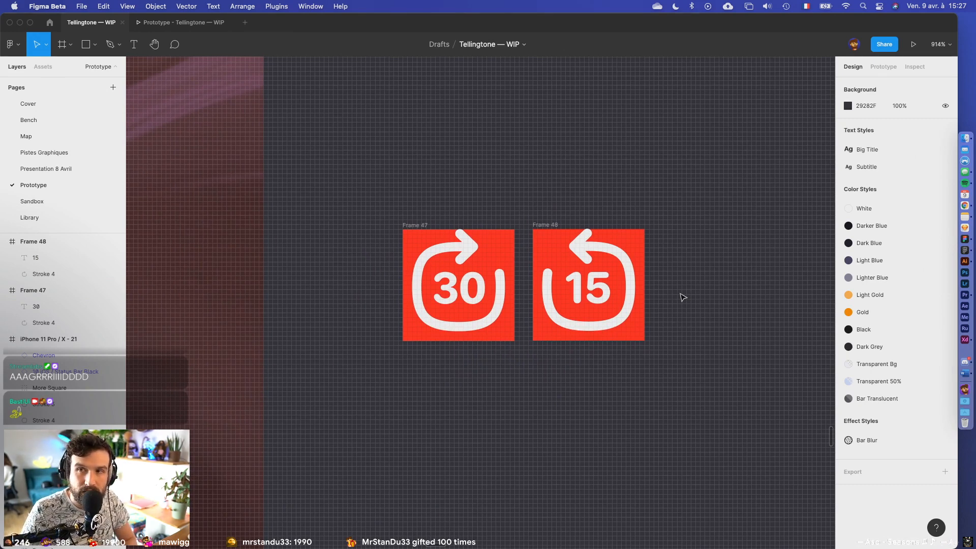
- Duplicate the 15 text outside its frame and set the copy's font to Raleway, keeping the Bold weight
{"action": "scroll", "coordinate": [683, 298], "scroll_direction": "up", "scroll_amount": 5}
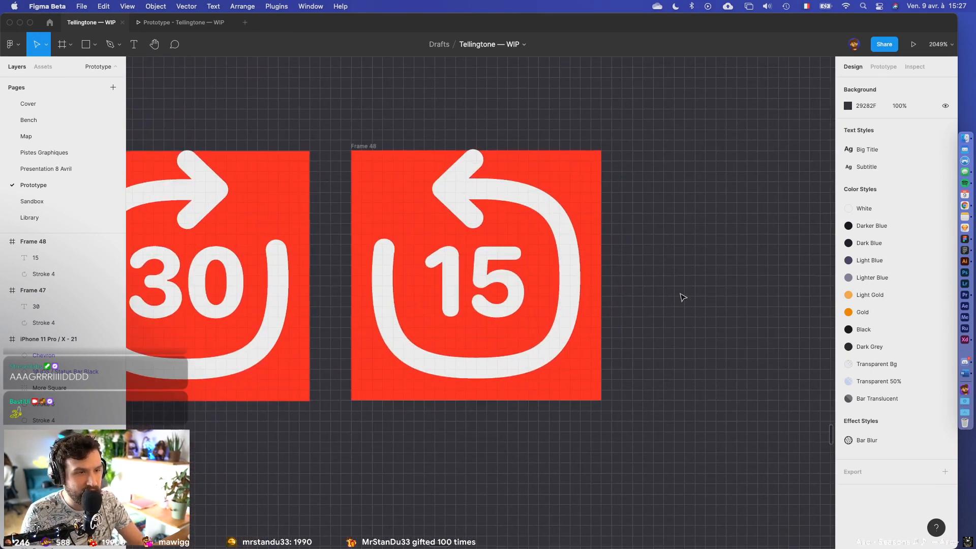
{"action": "left_click_drag", "start_coordinate": [520, 283], "coordinate": [712, 285]}
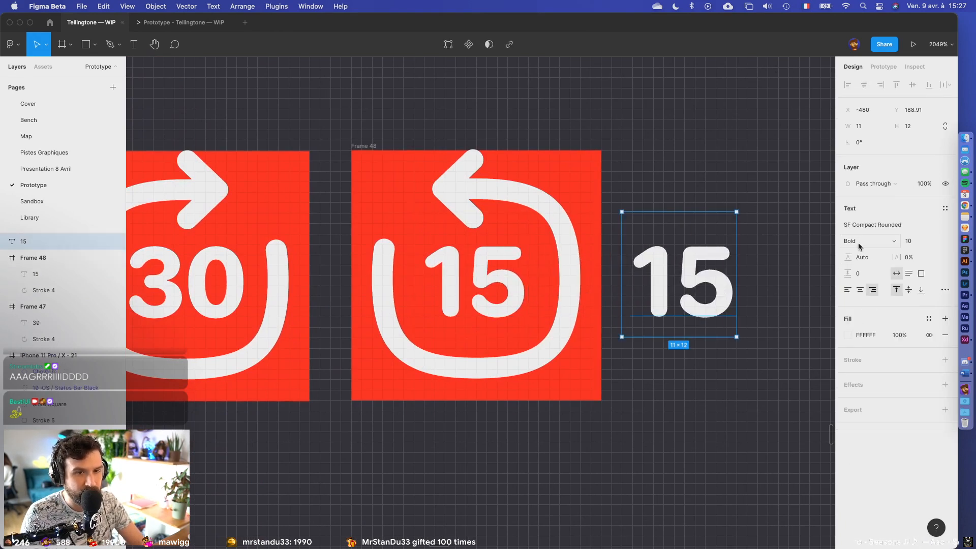
{"action": "key", "text": "Return"}
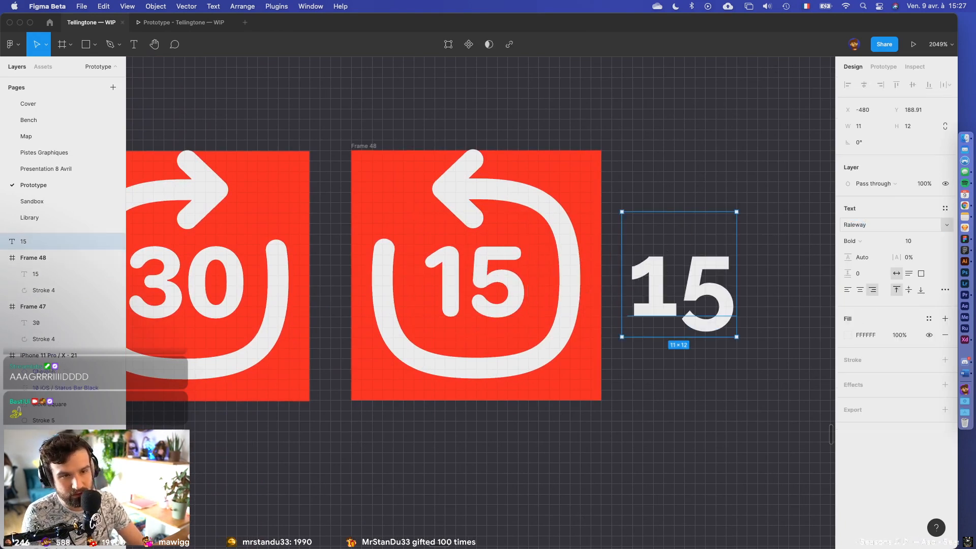
{"action": "left_click", "coordinate": [899, 242]}
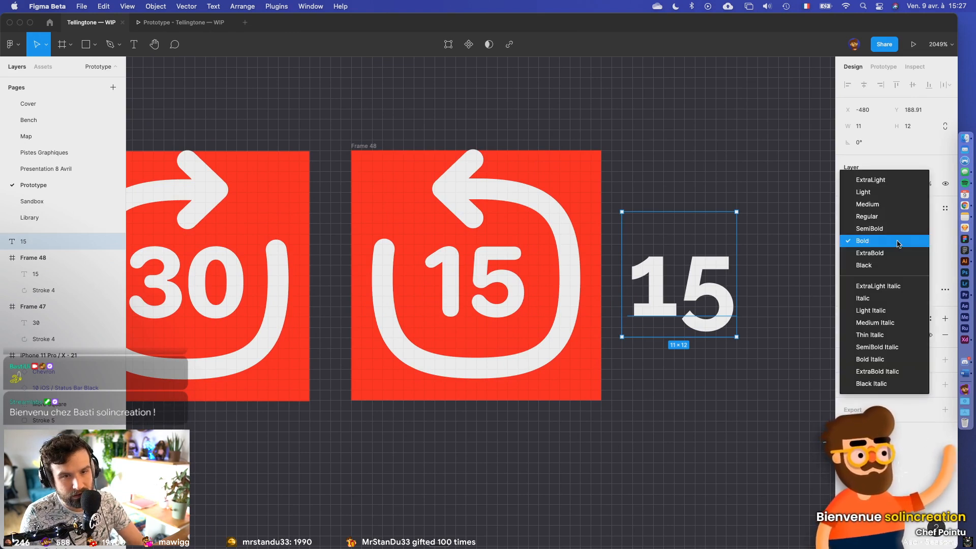
{"action": "left_click", "coordinate": [898, 243]}
- Set the Raleway 15's number style so its digits align on the baseline, and look through the stylistic sets
{"action": "left_click", "coordinate": [945, 290]}
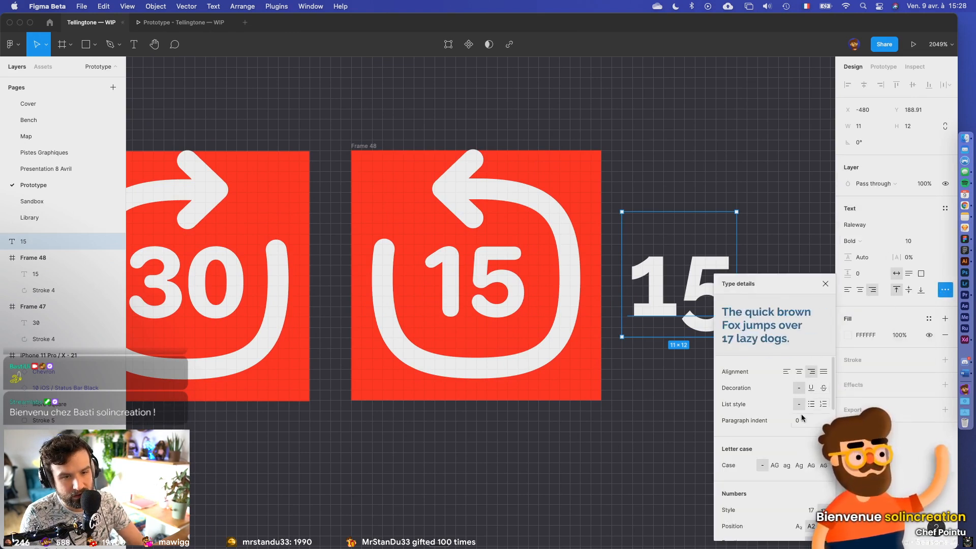
{"action": "scroll", "coordinate": [772, 475], "scroll_direction": "down", "scroll_amount": 3}
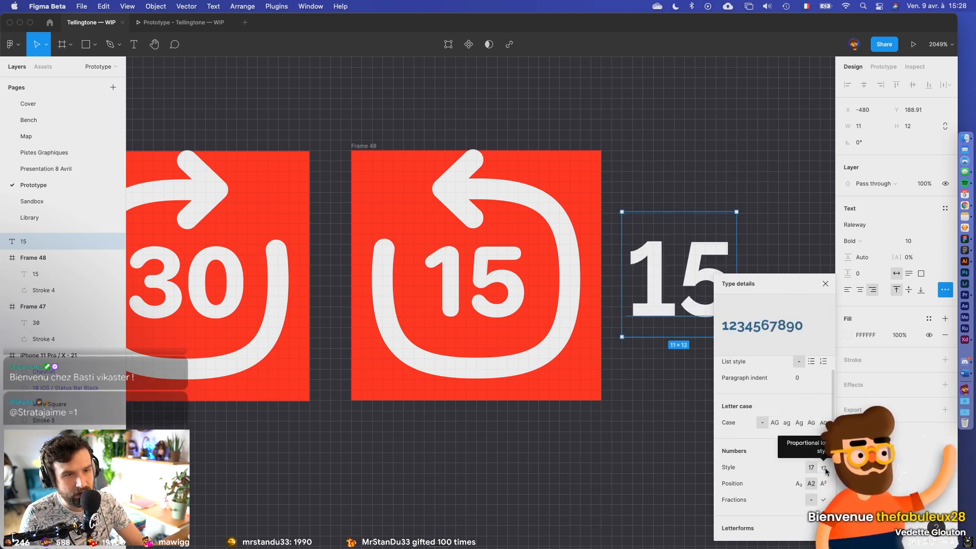
{"action": "scroll", "coordinate": [816, 471], "scroll_direction": "down", "scroll_amount": 6}
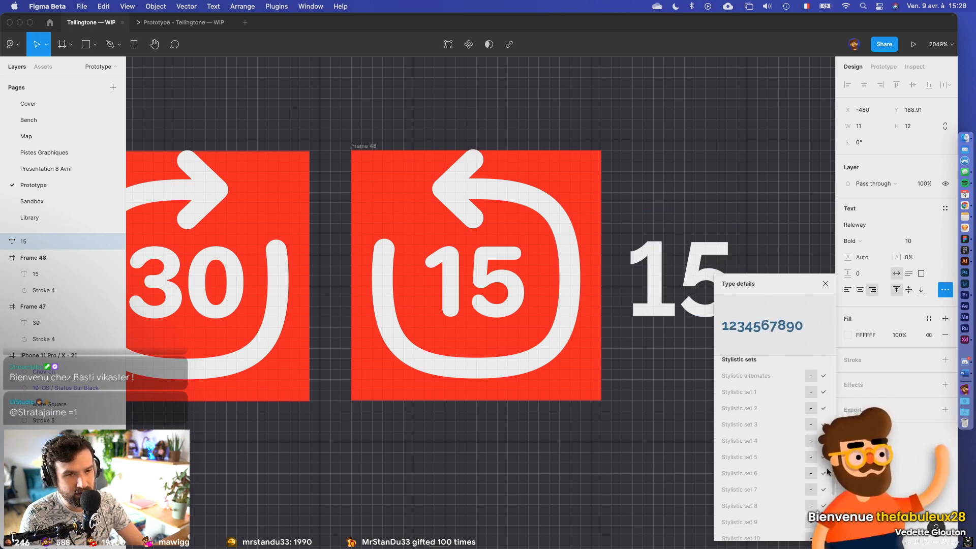
{"action": "left_click", "coordinate": [826, 284]}
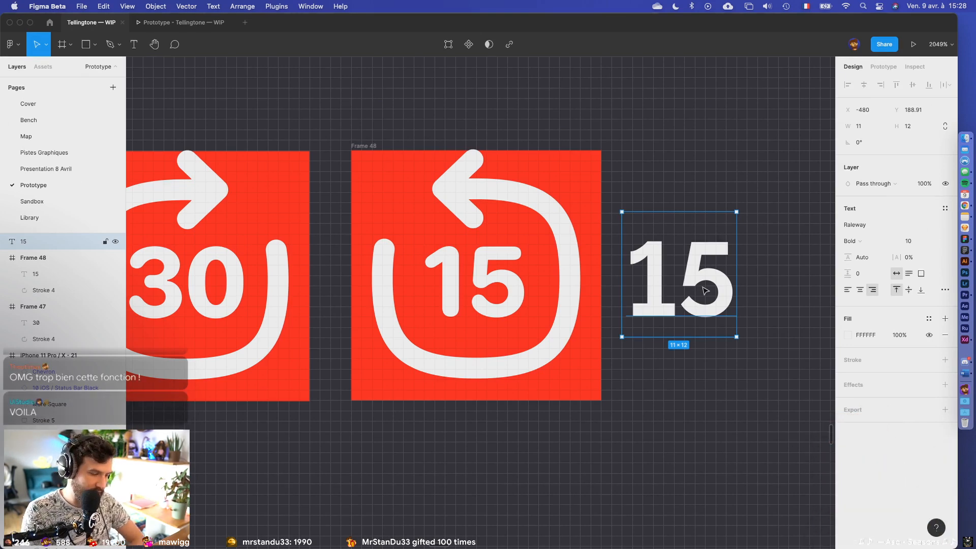
- Delete the Raleway copy of the 15 text beside the icon frames
{"action": "key", "text": "Delete"}
{"action": "scroll", "coordinate": [703, 288], "scroll_direction": "down", "scroll_amount": 5}
{"action": "scroll", "coordinate": [484, 280], "scroll_direction": "down", "scroll_amount": 4}
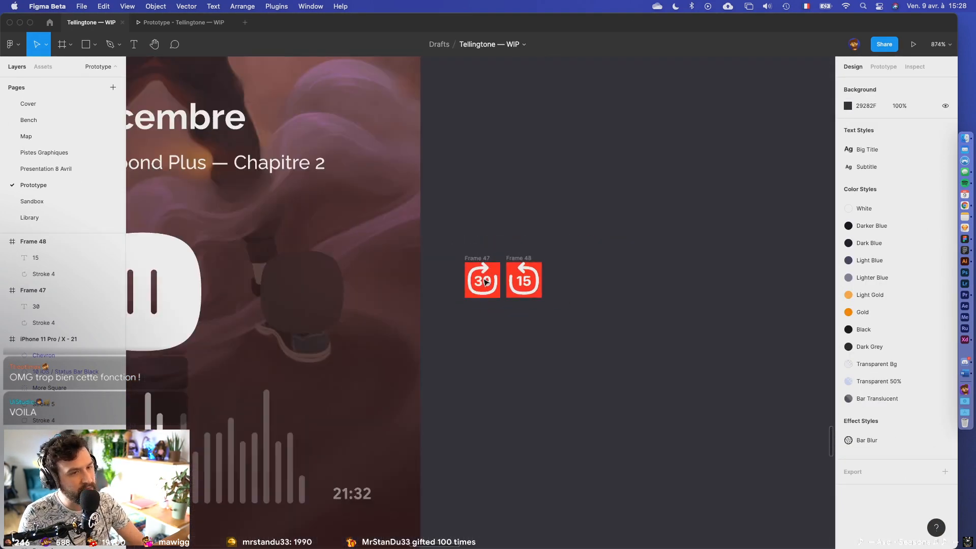
{"action": "scroll", "coordinate": [486, 281], "scroll_direction": "up", "scroll_amount": 5}
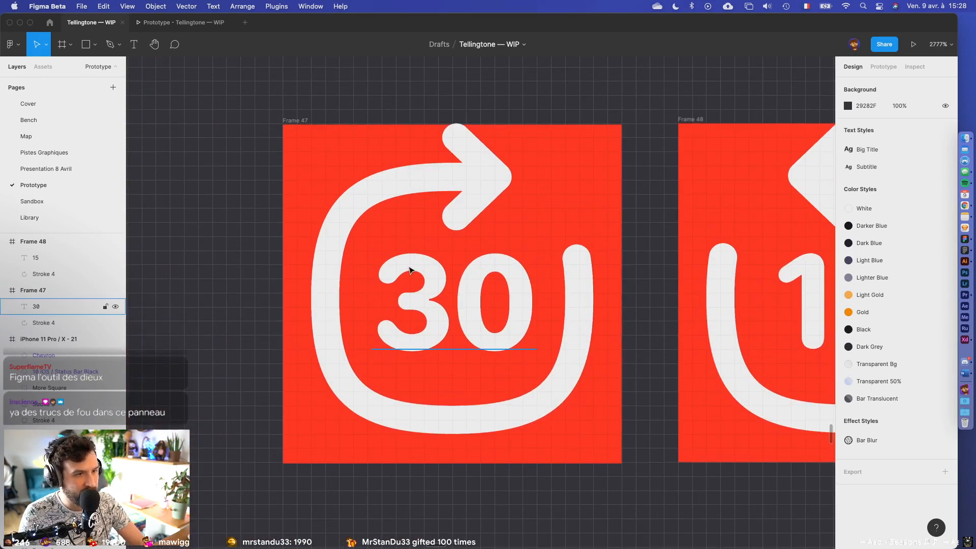
- Remove the red background fill from both the 30 and 15 icon frames
{"action": "scroll", "coordinate": [464, 201], "scroll_direction": "down", "scroll_amount": 6}
{"action": "left_click", "coordinate": [443, 180]}
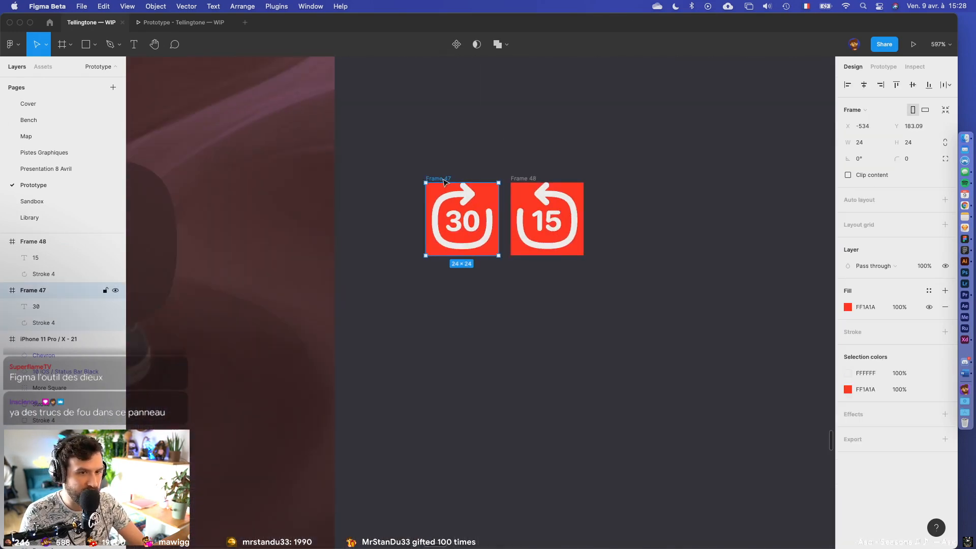
{"action": "left_click", "coordinate": [523, 179], "text": "shift"}
{"action": "left_click", "coordinate": [945, 323]}
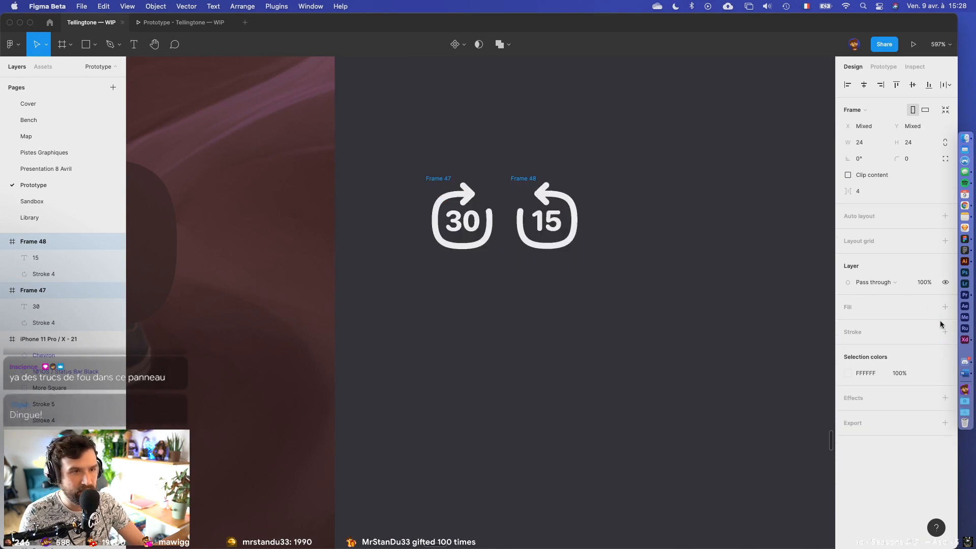
{"action": "key", "text": "Escape"}
- Convert the 30 icon frame into a component and rename it Skip 30
{"action": "left_click", "coordinate": [443, 179]}
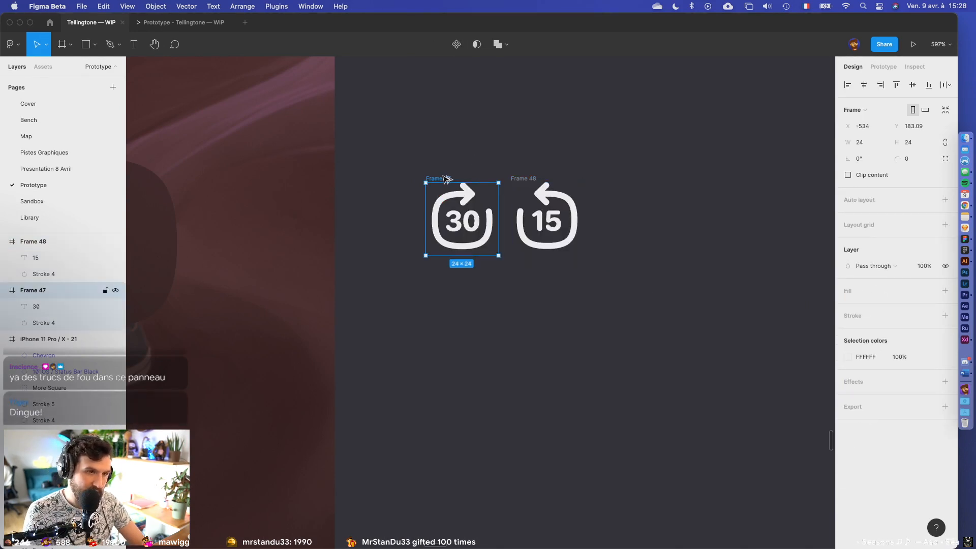
{"action": "key", "text": "super+alt+k"}
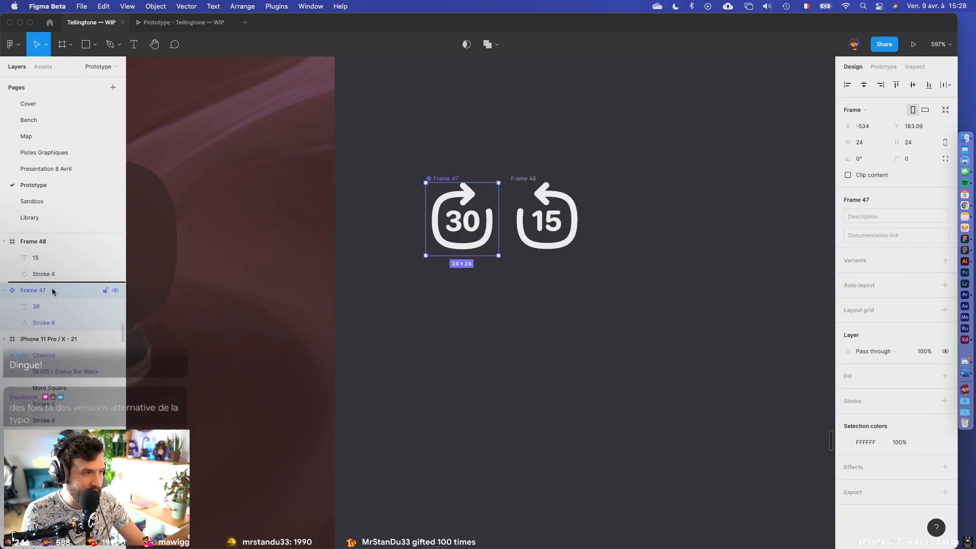
{"action": "double_click", "coordinate": [52, 291]}
{"action": "type", "text": "Skip 3"}
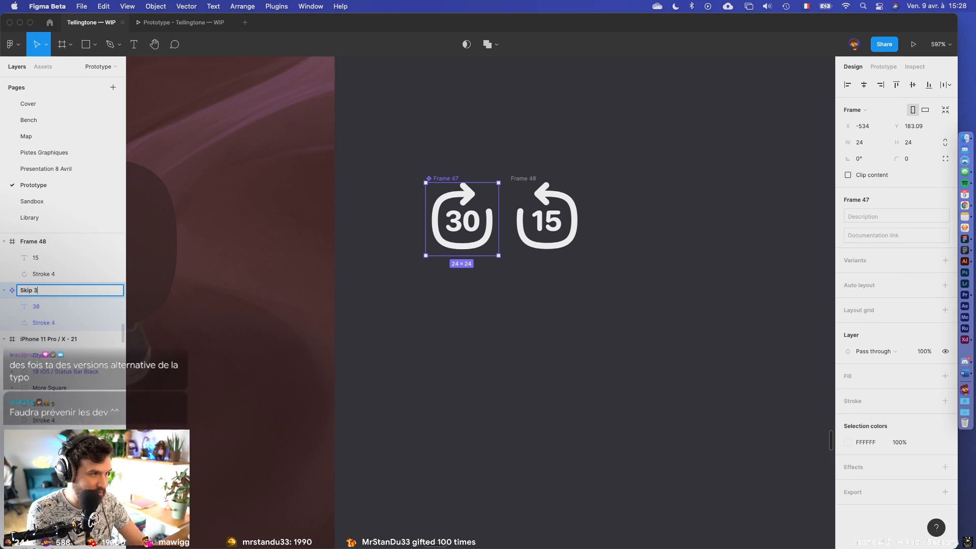
{"action": "type", "text": "0"}
{"action": "key", "text": "Return"}
- Rename the 15 icon frame Skip 15 and convert it into a component
{"action": "left_click", "coordinate": [521, 184]}
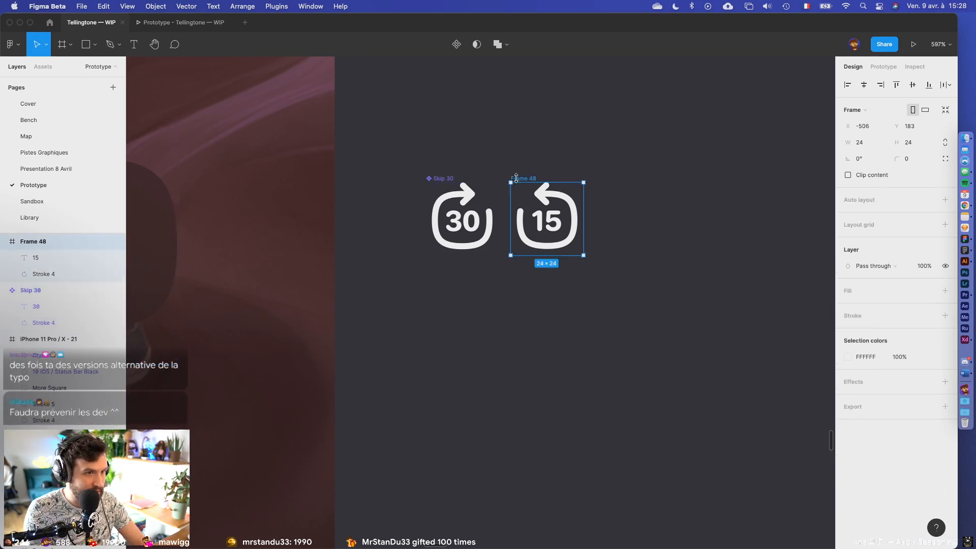
{"action": "double_click", "coordinate": [33, 242]}
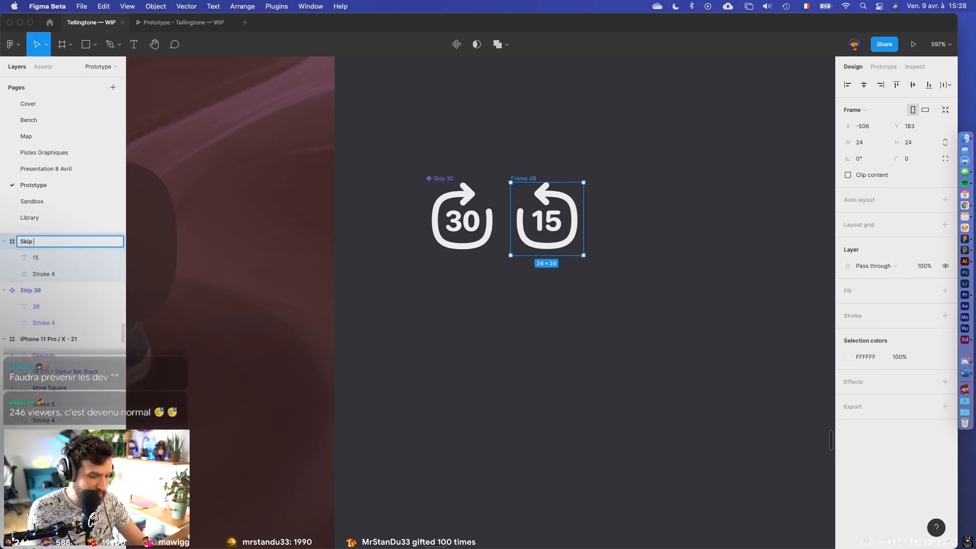
{"action": "type", "text": "Skip 15"}
{"action": "key", "text": "Return"}
{"action": "key", "text": "super+alt+k"}
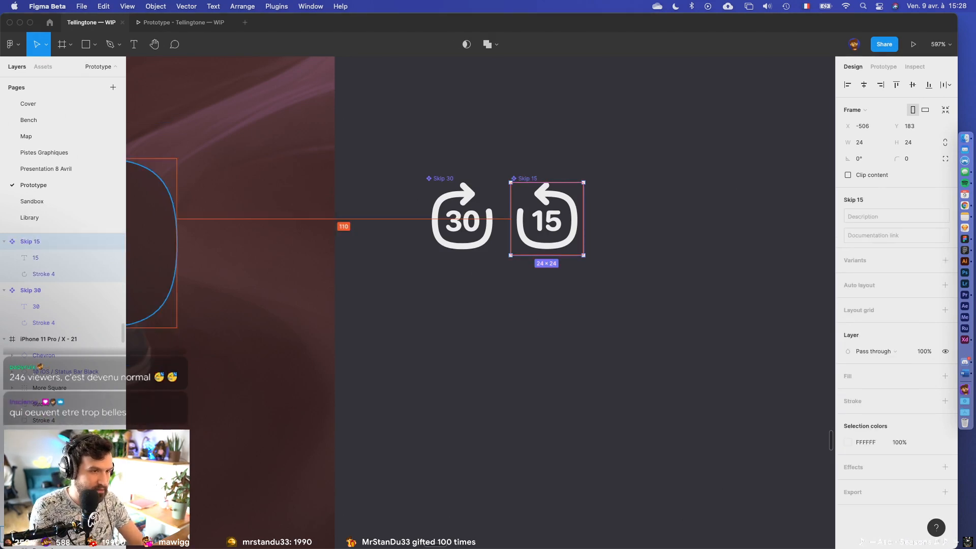
- Move the Skip 15 and Skip 30 components from beside the player screen into the icon component collection, below the existing small icons
{"action": "scroll", "coordinate": [479, 101], "scroll_direction": "down", "scroll_amount": 5}
{"action": "scroll", "coordinate": [508, 157], "scroll_direction": "down", "scroll_amount": 3}
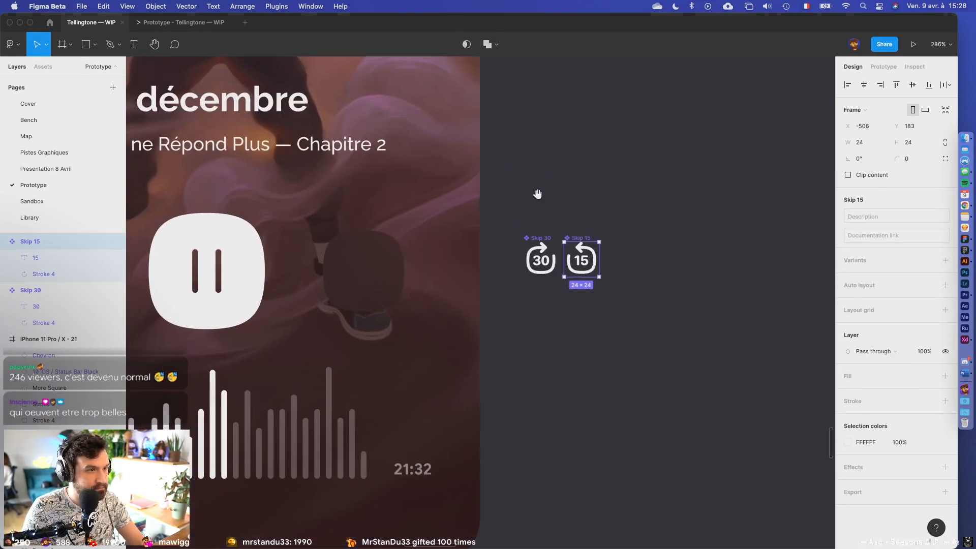
{"action": "left_click", "coordinate": [543, 239], "text": "shift"}
{"action": "scroll", "coordinate": [559, 259], "scroll_direction": "down", "scroll_amount": 5}
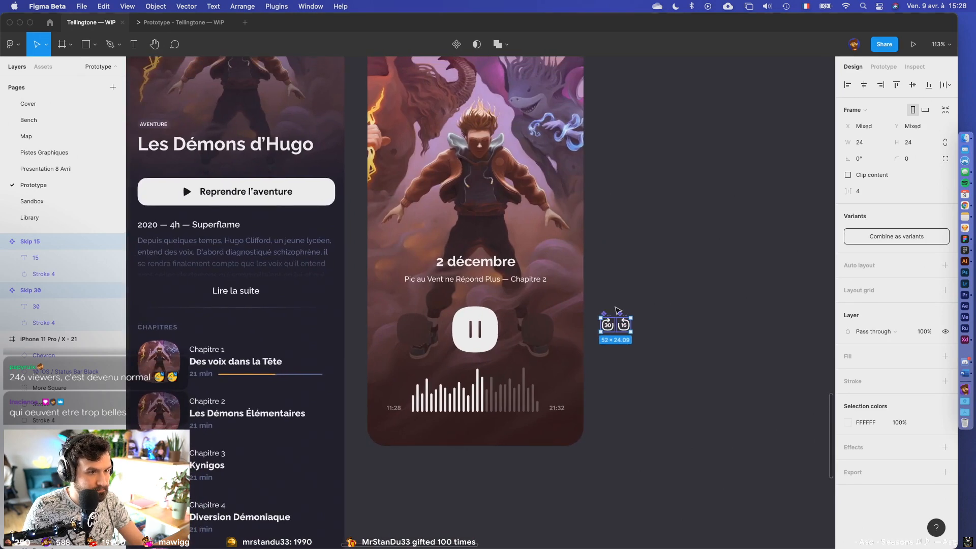
{"action": "scroll", "coordinate": [610, 315], "scroll_direction": "down", "scroll_amount": 5}
{"action": "key", "text": "super+x"}
{"action": "scroll", "coordinate": [337, 176], "scroll_direction": "up", "scroll_amount": 3}
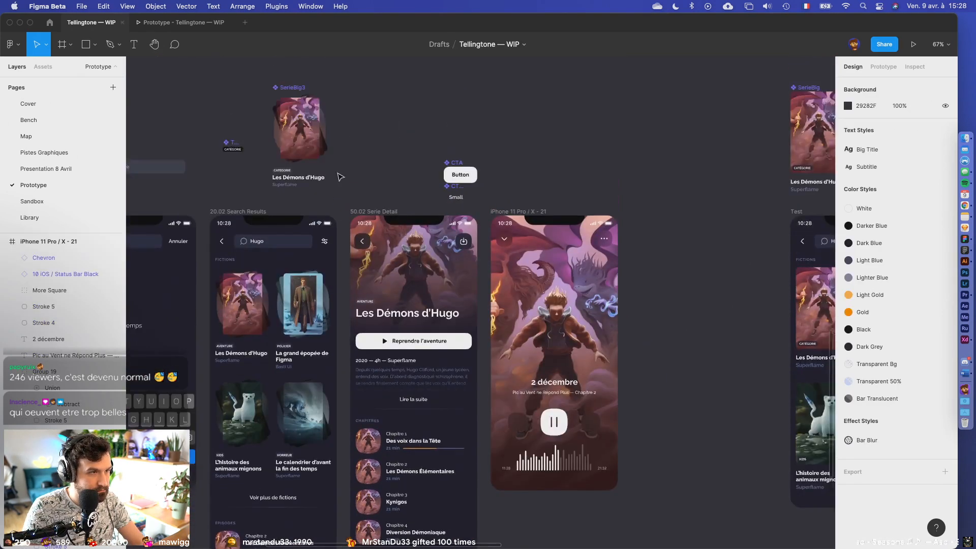
{"action": "scroll", "coordinate": [320, 187], "scroll_direction": "left", "scroll_amount": 5}
{"action": "scroll", "coordinate": [305, 211], "scroll_direction": "up", "scroll_amount": 5}
{"action": "scroll", "coordinate": [300, 191], "scroll_direction": "left", "scroll_amount": 6}
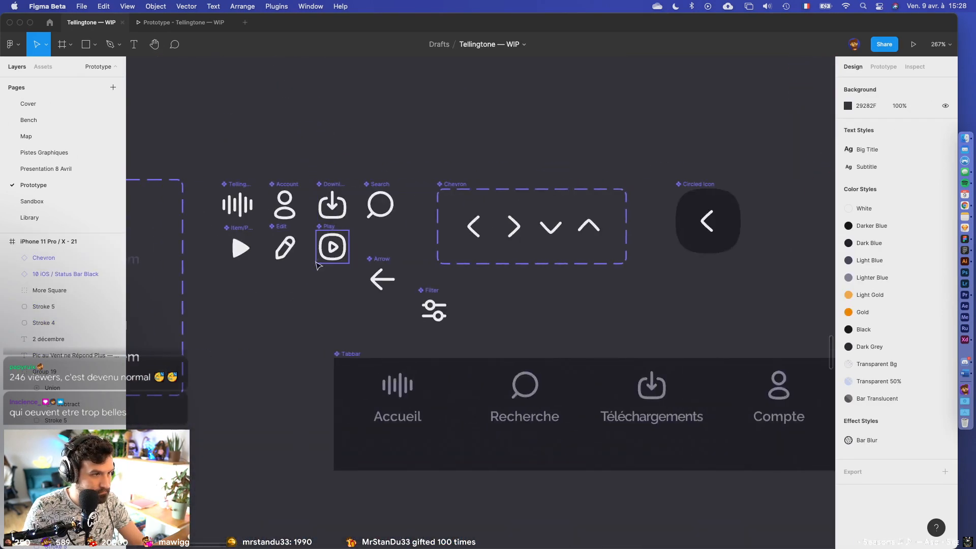
{"action": "key", "text": "super+v"}
{"action": "left_click_drag", "start_coordinate": [467, 300], "coordinate": [252, 289]}
{"action": "left_click", "coordinate": [335, 326]}
- Search the component assets for Skip and place a Skip 30 instance on the dark button right of the player's pause button
{"action": "scroll", "coordinate": [334, 326], "scroll_direction": "down", "scroll_amount": 8}
{"action": "scroll", "coordinate": [494, 323], "scroll_direction": "down", "scroll_amount": 5}
{"action": "scroll", "coordinate": [494, 324], "scroll_direction": "right", "scroll_amount": 8}
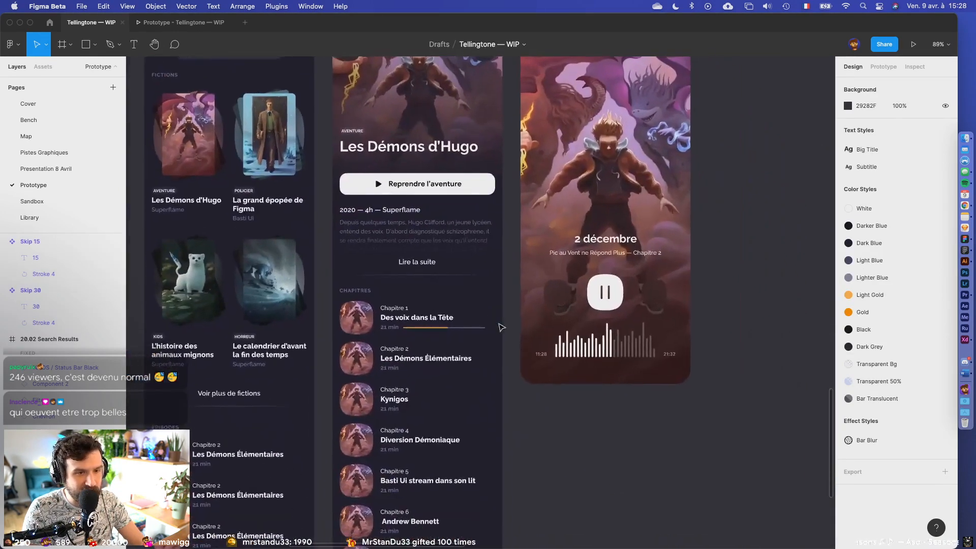
{"action": "scroll", "coordinate": [537, 296], "scroll_direction": "up", "scroll_amount": 5}
{"action": "left_click", "coordinate": [537, 295]}
{"action": "left_click", "coordinate": [43, 69]}
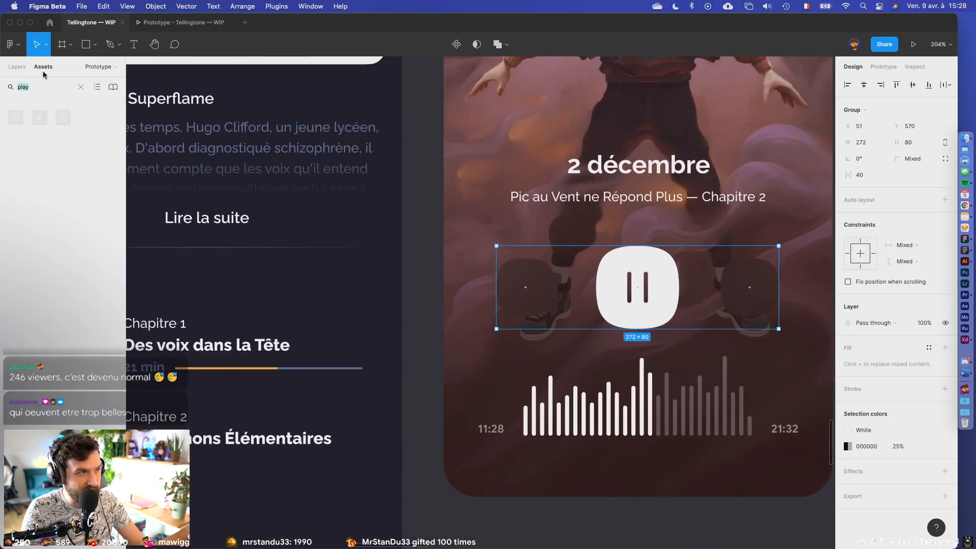
{"action": "type", "text": "Sip"}
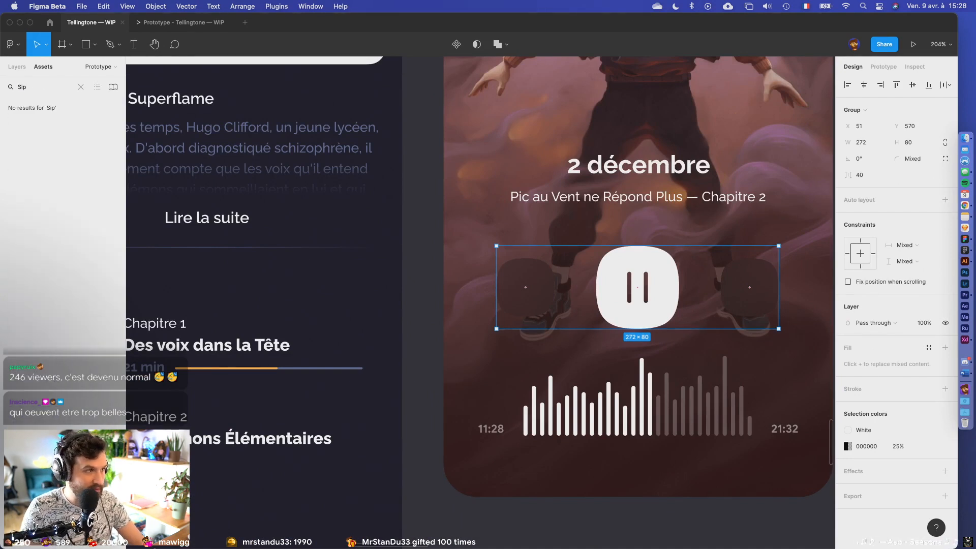
{"action": "type", "text": "ki"}
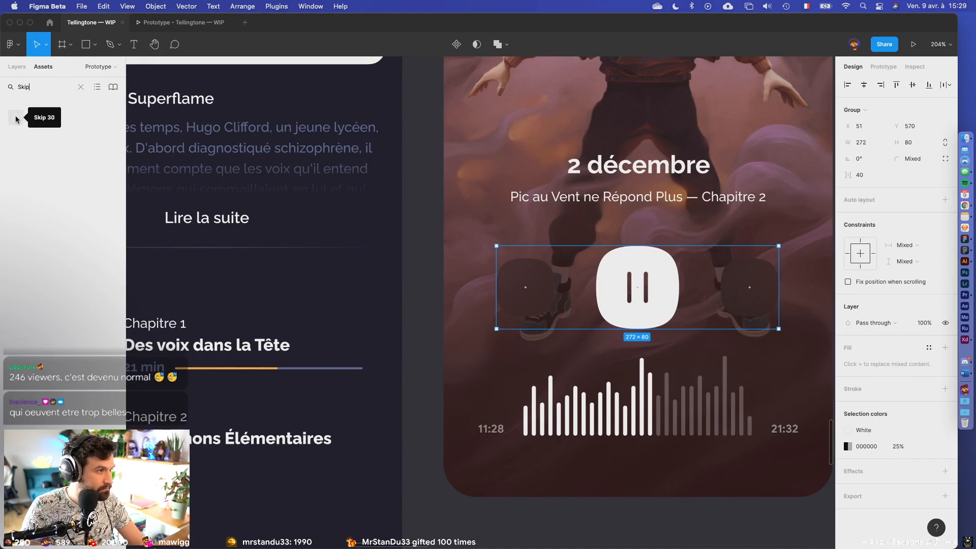
{"action": "key", "text": "Escape"}
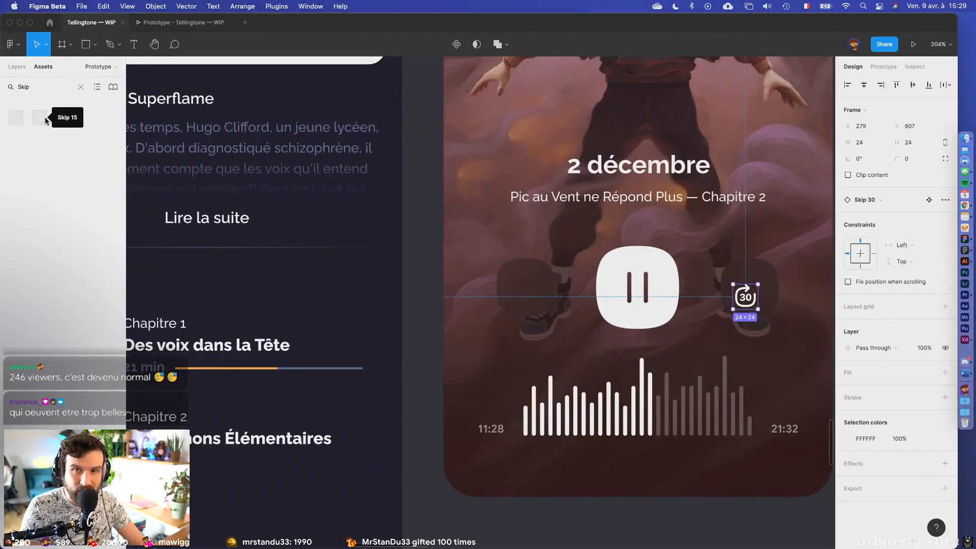
- Place a Skip 15 instance centred on the dark button left of the pause button
{"action": "left_click_drag", "start_coordinate": [45, 120], "coordinate": [426, 246]}
{"action": "left_click_drag", "start_coordinate": [521, 282], "coordinate": [537, 303]}
{"action": "scroll", "coordinate": [533, 290], "scroll_direction": "up", "scroll_amount": 5}
- Ungroup the pause button and its two dark side buttons so each background can be selected separately, and show the layer list
{"action": "left_click", "coordinate": [537, 255], "text": "shift"}
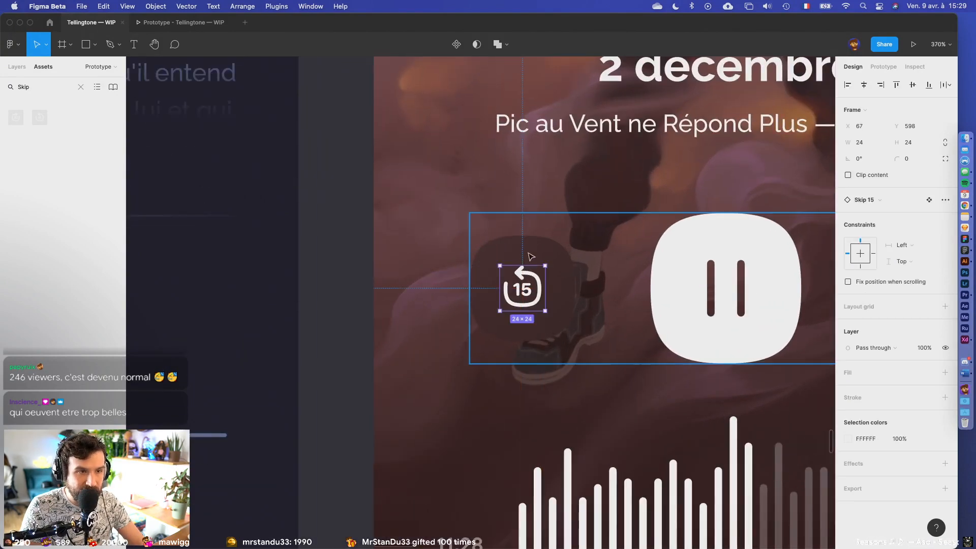
{"action": "left_click", "coordinate": [405, 218]}
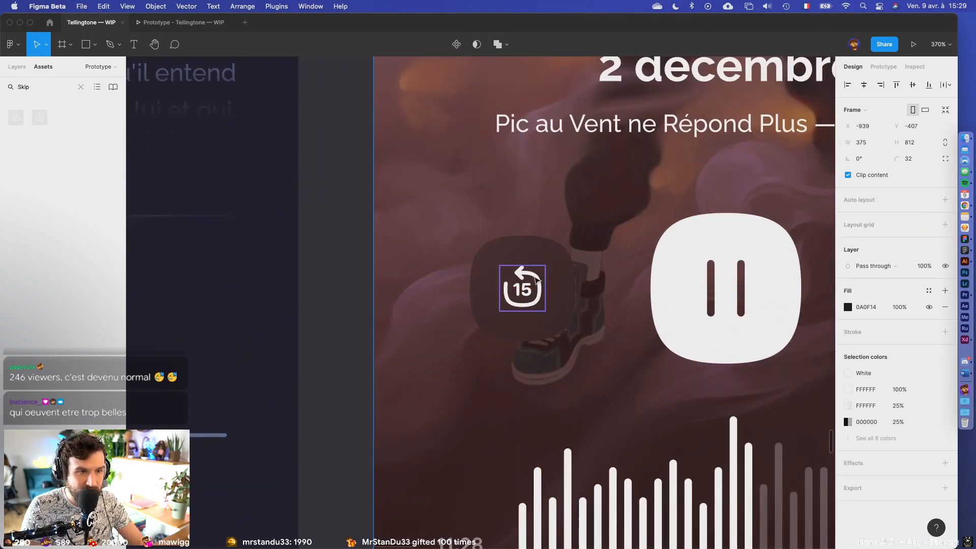
{"action": "left_click", "coordinate": [538, 276]}
{"action": "left_click", "coordinate": [537, 249], "text": "shift"}
{"action": "key", "text": "Escape"}
{"action": "left_click", "coordinate": [535, 264]}
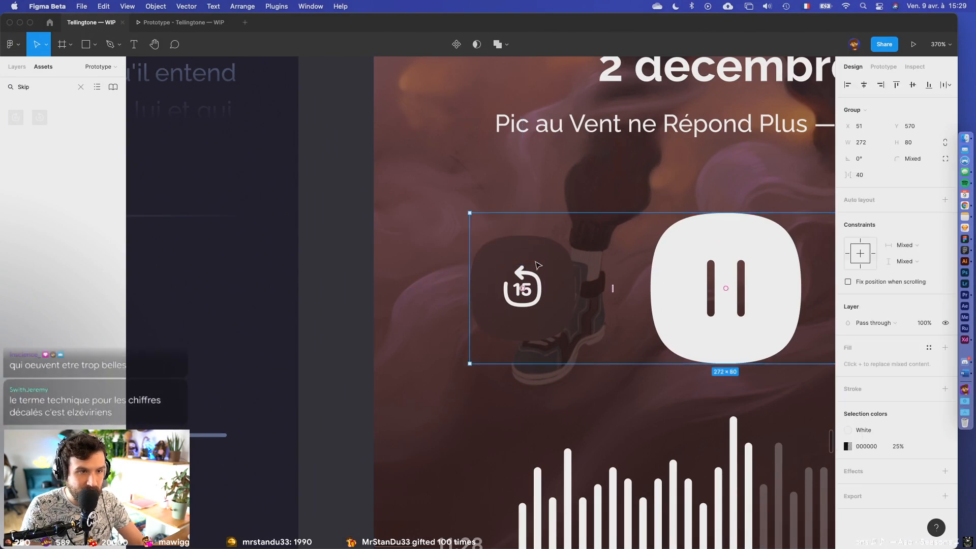
{"action": "key", "text": "super+shift+g"}
{"action": "left_click", "coordinate": [14, 73]}
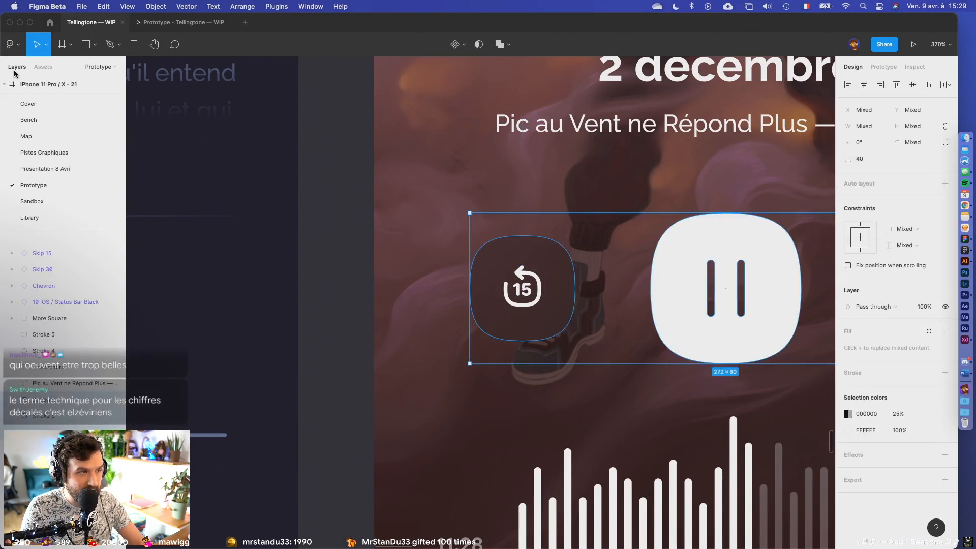
- Centre the Skip 15 and Skip 30 icons horizontally and vertically on their dark rounded button backgrounds
{"action": "left_click", "coordinate": [447, 349]}
{"action": "left_click", "coordinate": [544, 290]}
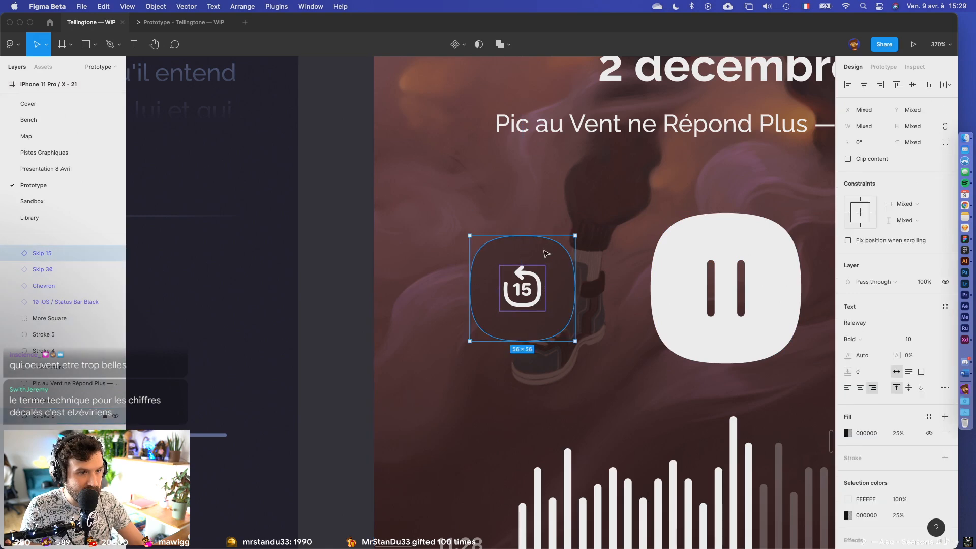
{"action": "left_click_drag", "start_coordinate": [556, 277], "coordinate": [381, 286]}
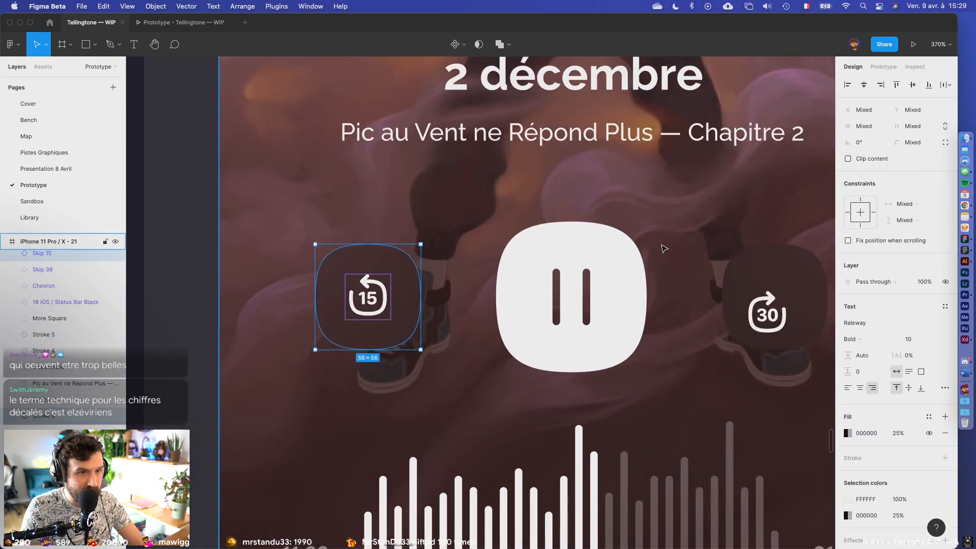
{"action": "left_click", "coordinate": [612, 277]}
{"action": "scroll", "coordinate": [611, 277], "scroll_direction": "right", "scroll_amount": 5}
{"action": "left_click", "coordinate": [573, 299]}
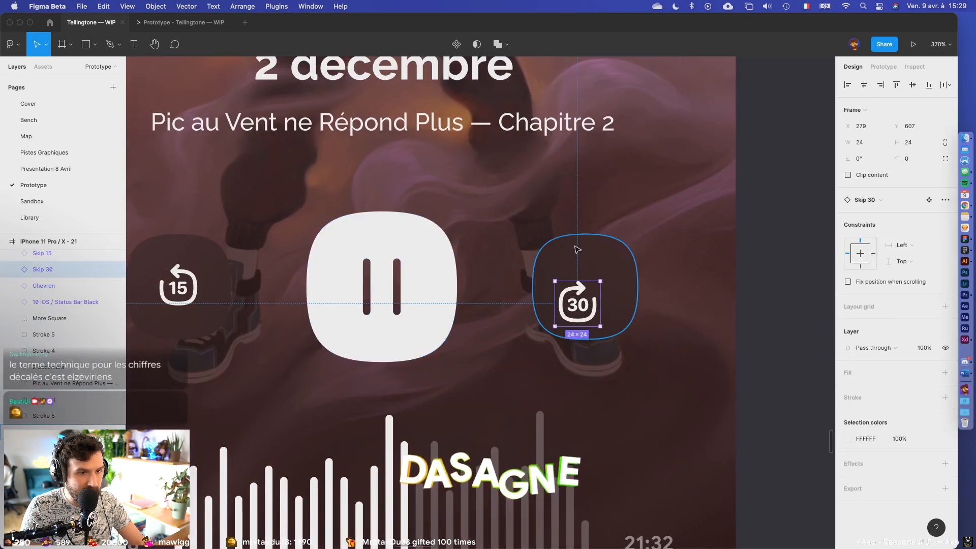
{"action": "key", "text": "alt+h"}
{"action": "key", "text": "alt+v"}
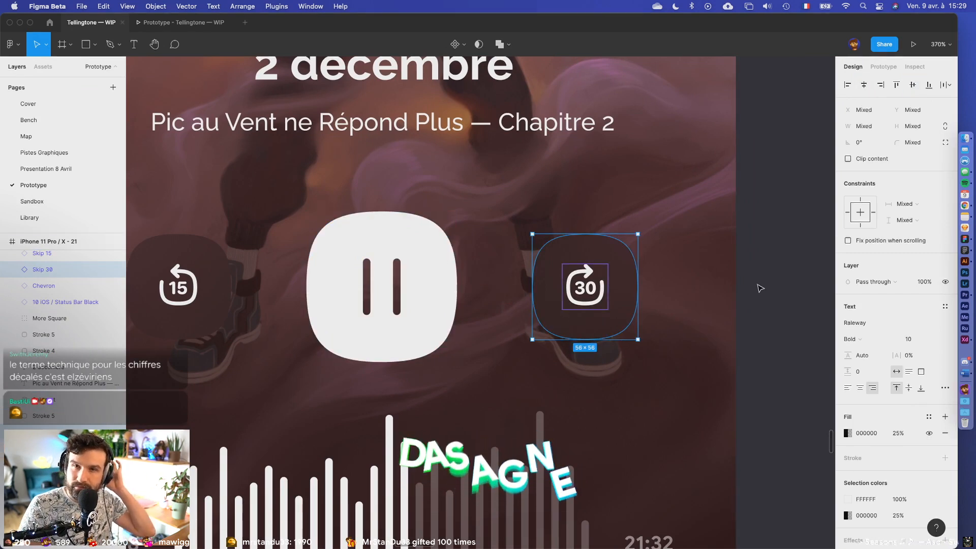
{"action": "scroll", "coordinate": [754, 308], "scroll_direction": "down", "scroll_amount": 5}
{"action": "left_click", "coordinate": [752, 310]}
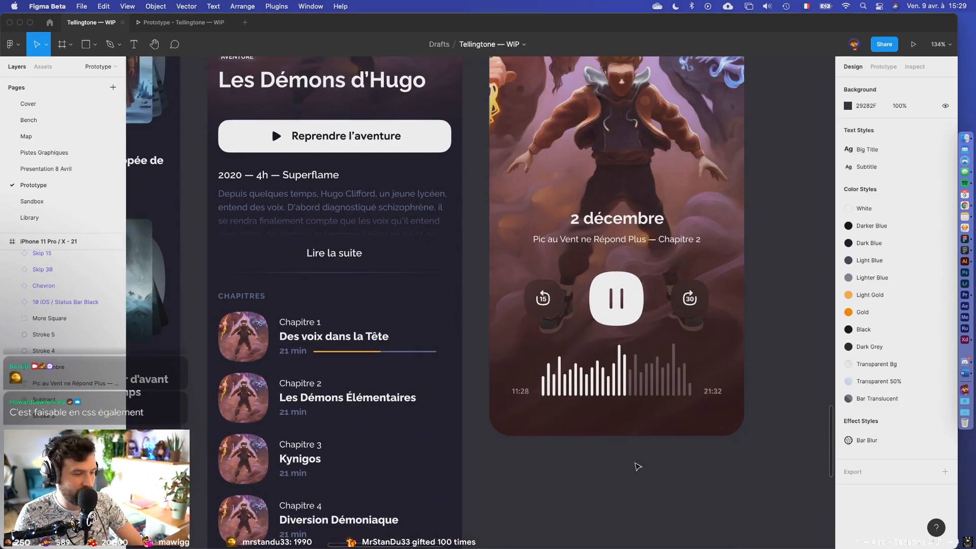
- Examine the player screen's skip and pause controls up close and alongside the neighbouring search results and series detail screens
{"action": "scroll", "coordinate": [636, 466], "scroll_direction": "down", "scroll_amount": 5}
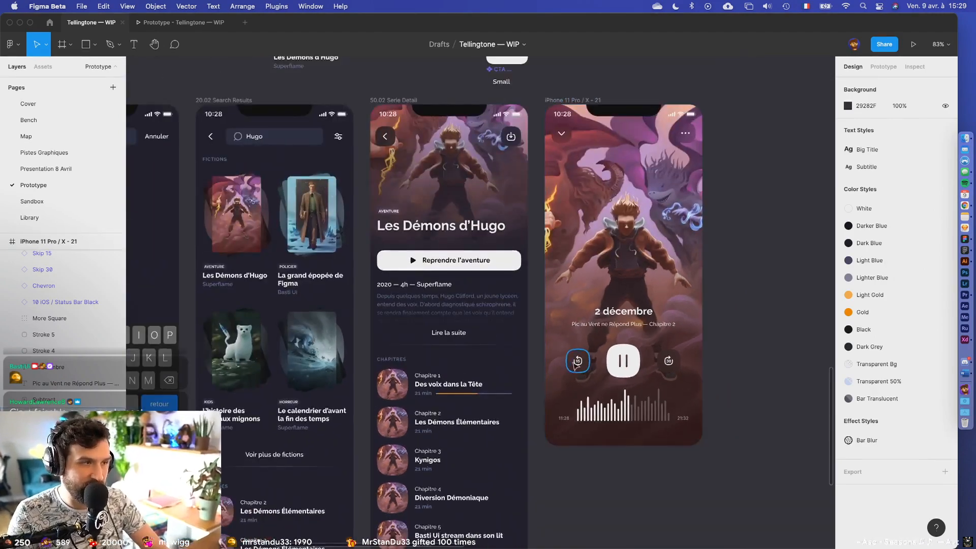
{"action": "left_click", "coordinate": [583, 370]}
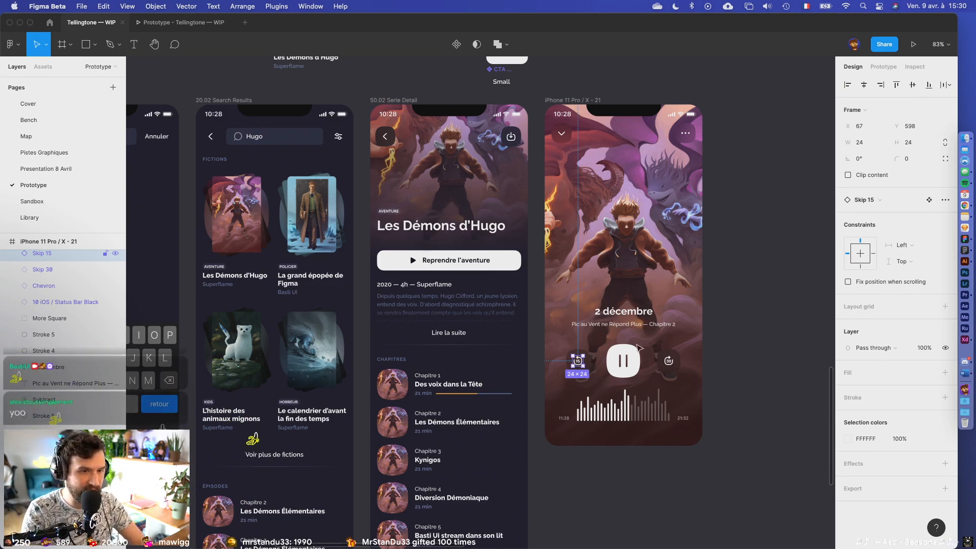
{"action": "left_click", "coordinate": [724, 351]}
{"action": "scroll", "coordinate": [747, 356], "scroll_direction": "up", "scroll_amount": 5}
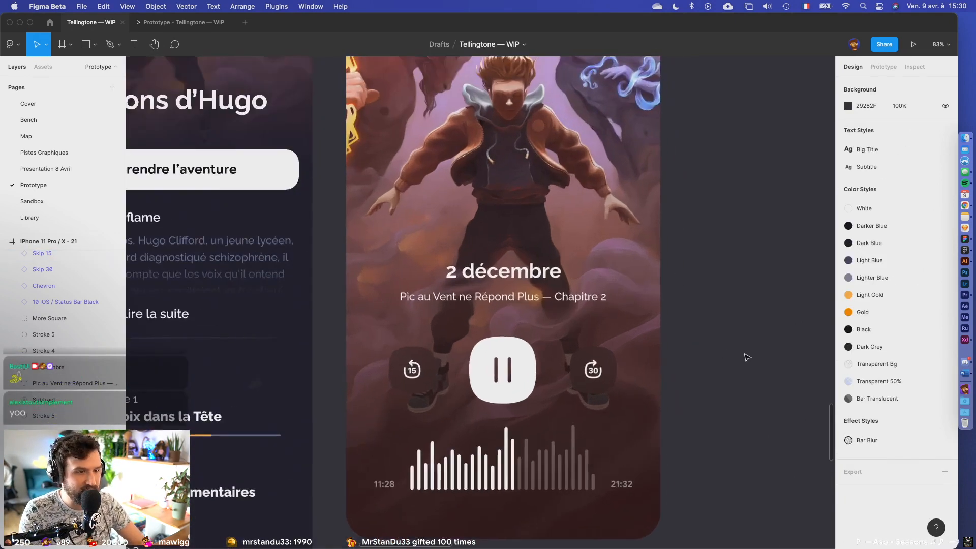
{"action": "left_click", "coordinate": [603, 375]}
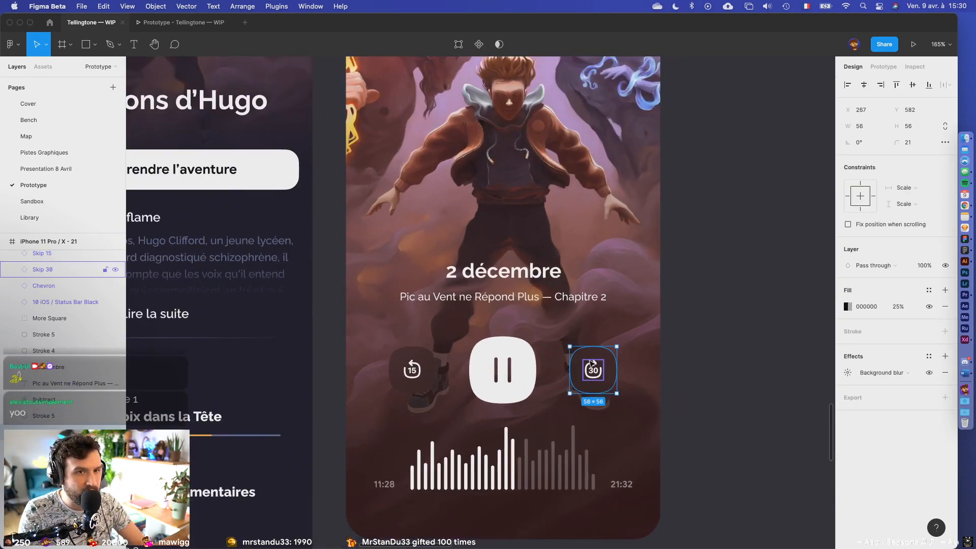
{"action": "left_click", "coordinate": [731, 340]}
{"action": "scroll", "coordinate": [731, 339], "scroll_direction": "down", "scroll_amount": 4}
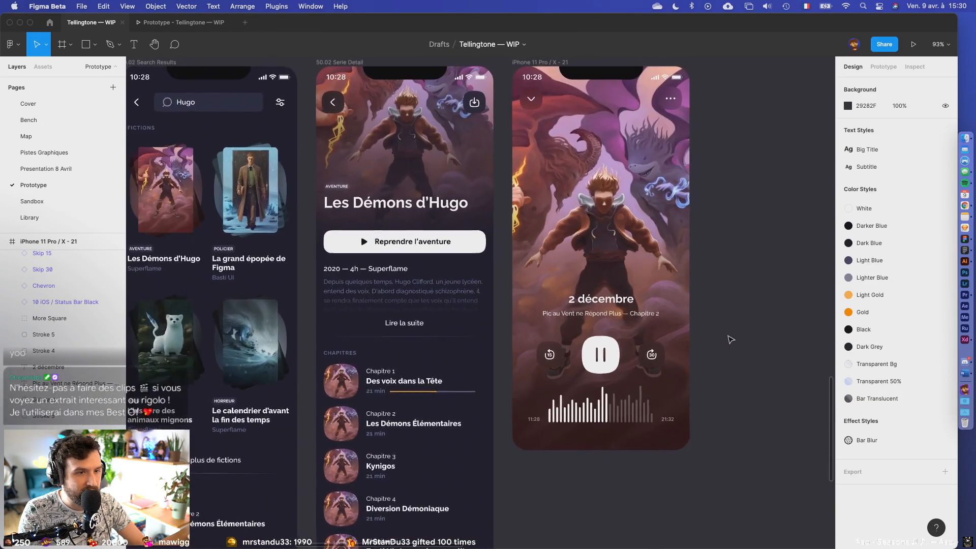
{"action": "scroll", "coordinate": [731, 340], "scroll_direction": "up", "scroll_amount": 1}
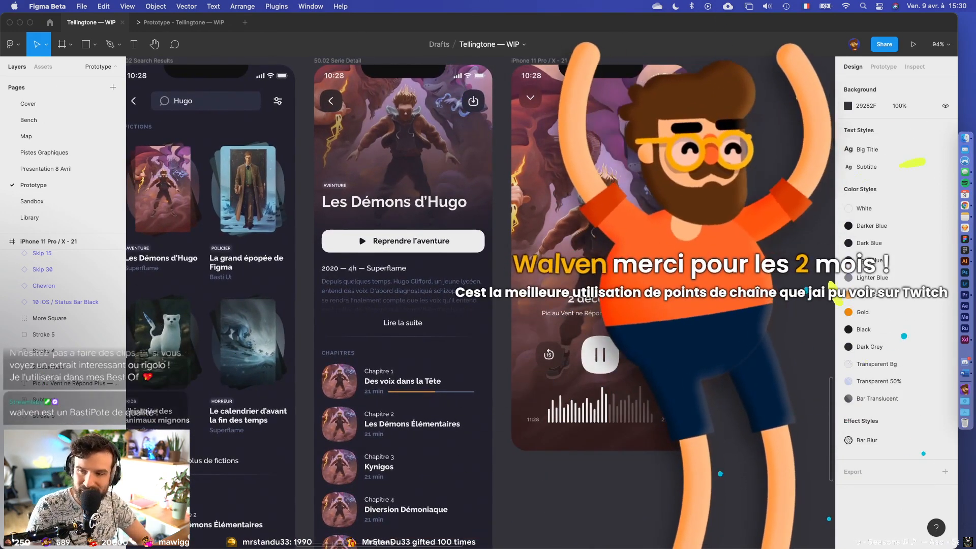